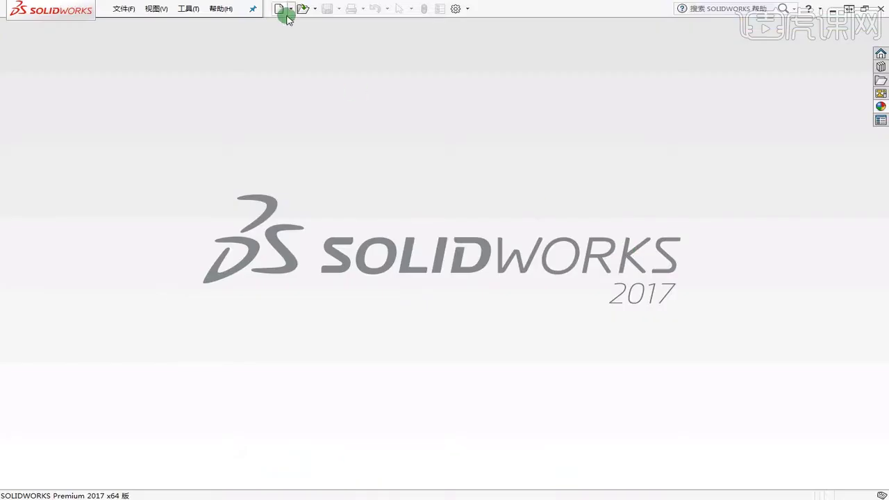
# Create a new part document from the gb_part template
pyautogui.click(272, 9)
pyautogui.click(233, 100)
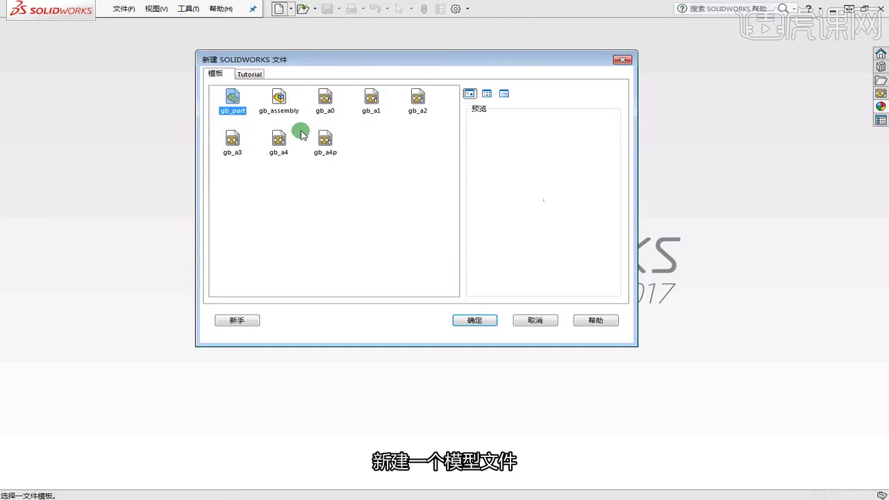
pyautogui.click(474, 320)
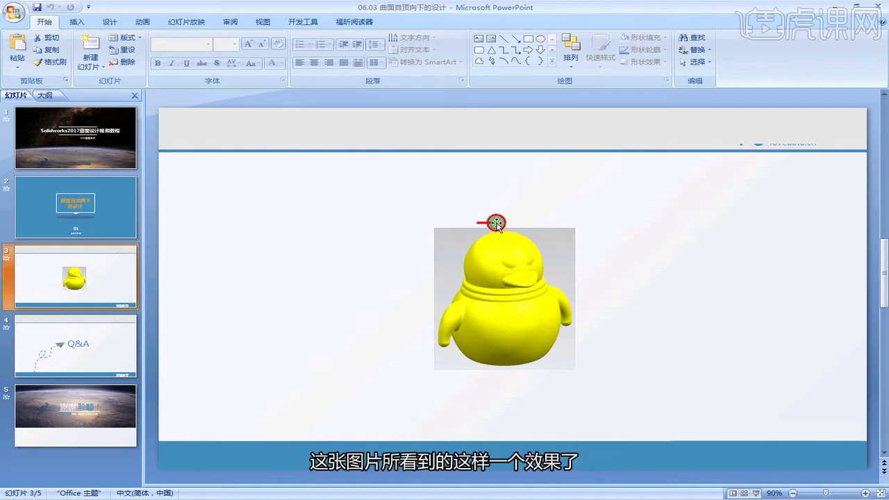
# Switch to the PowerPoint slide and examine the yellow penguin coin bank's overall shape and head surface, returning to SOLIDWORKS
pyautogui.moveTo(496, 223)
pyautogui.mouseDown()
pyautogui.moveTo(409, 270)
pyautogui.moveTo(617, 305)
pyautogui.moveTo(559, 232)
pyautogui.moveTo(541, 227)
pyautogui.mouseUp()
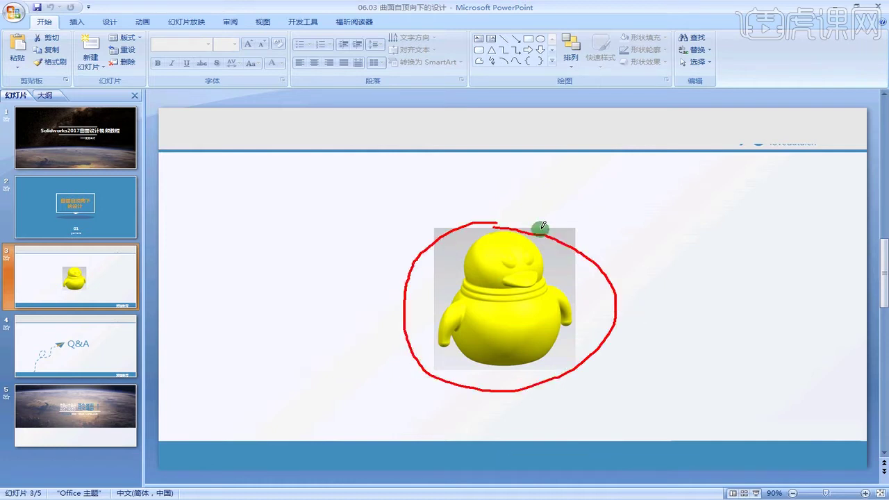
pyautogui.press('e')
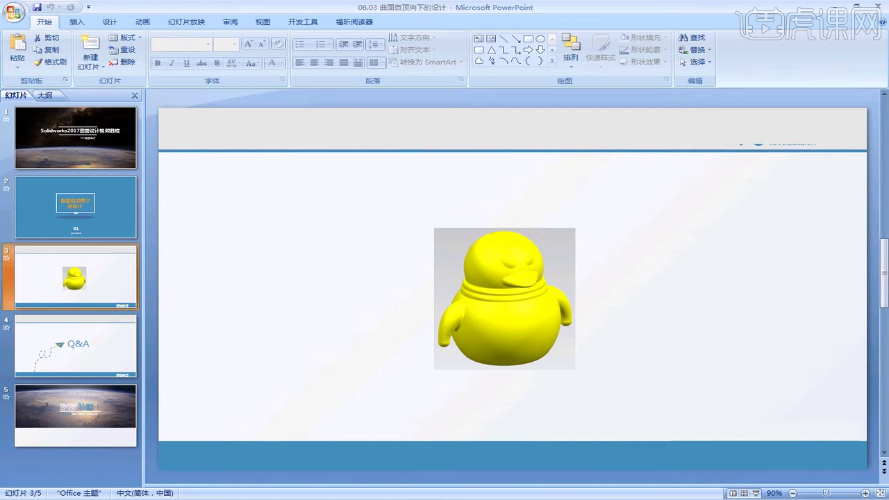
pyautogui.hotkey('alt', 'Tab')
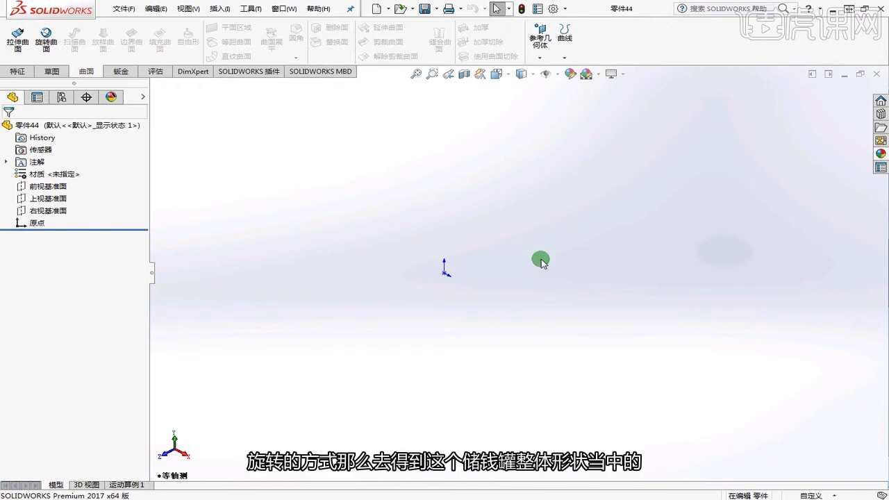
pyautogui.hotkey('alt', 'Tab')
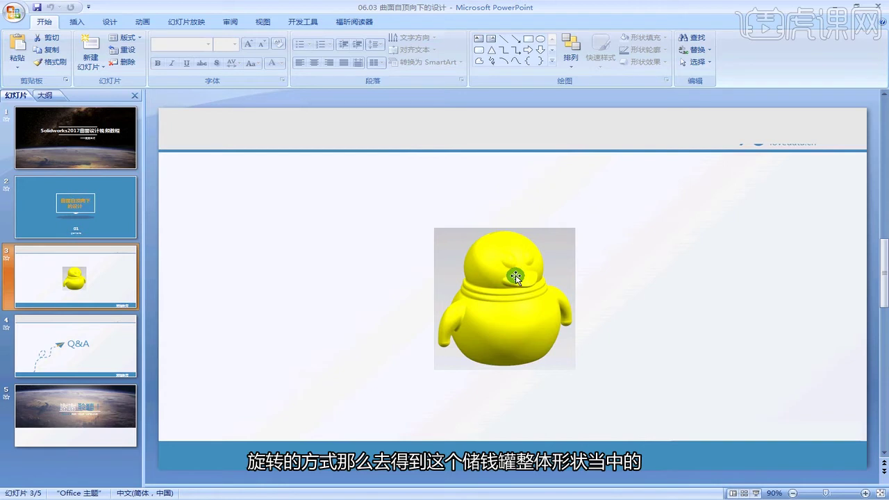
pyautogui.moveTo(497, 244)
pyautogui.mouseDown()
pyautogui.moveTo(485, 262)
pyautogui.moveTo(494, 245)
pyautogui.mouseUp()
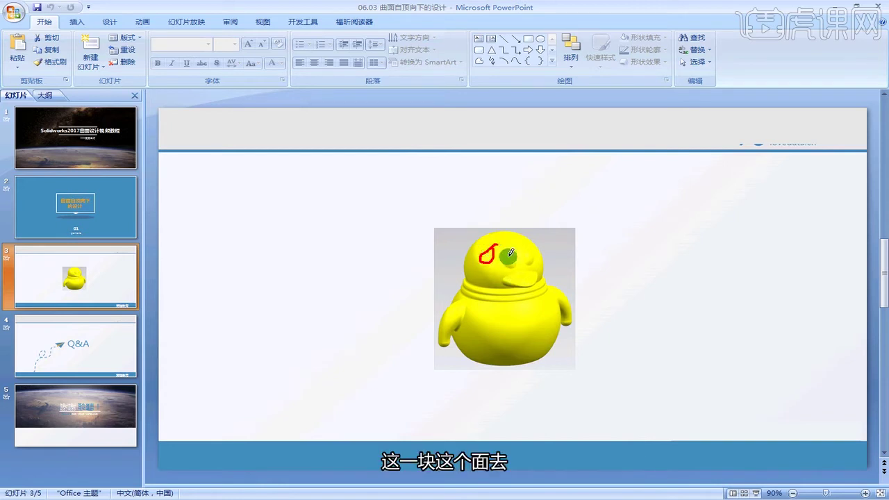
pyautogui.hotkey('alt', 'Tab')
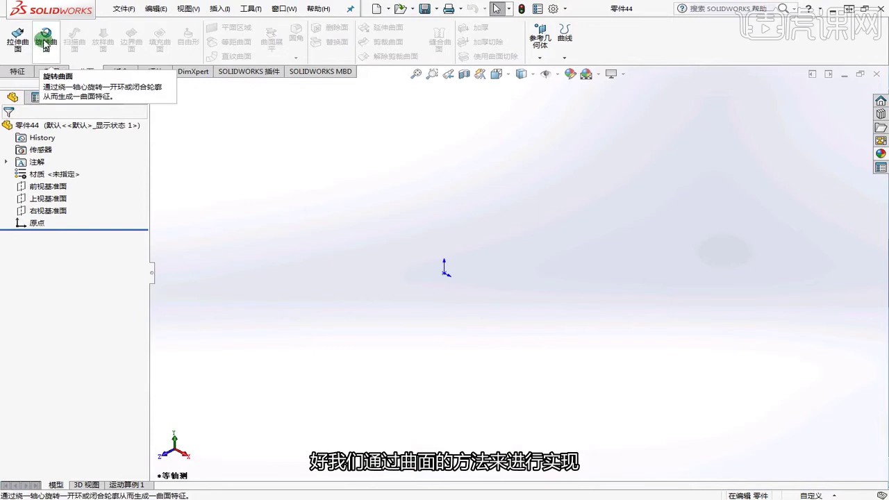
# Start a revolved surface sketch on the front plane and draw a circle of about 36.5 mm radius centred about 17 mm above the origin
pyautogui.click(44, 44)
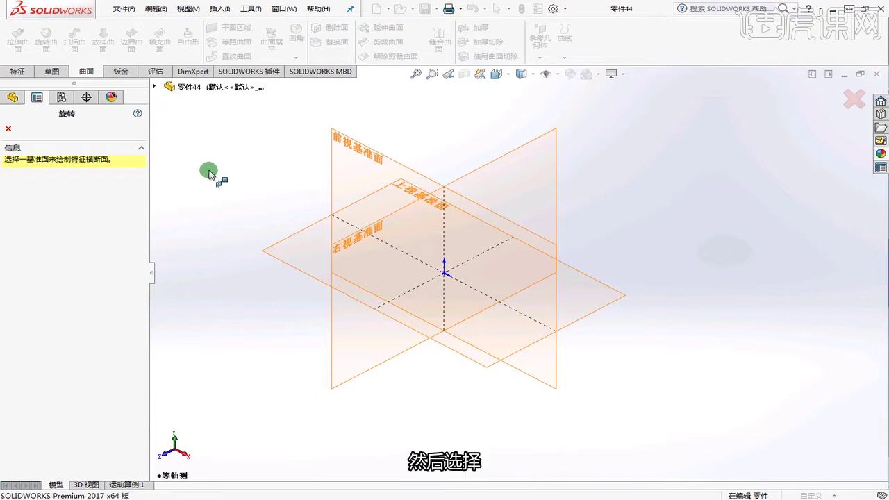
pyautogui.click(351, 146)
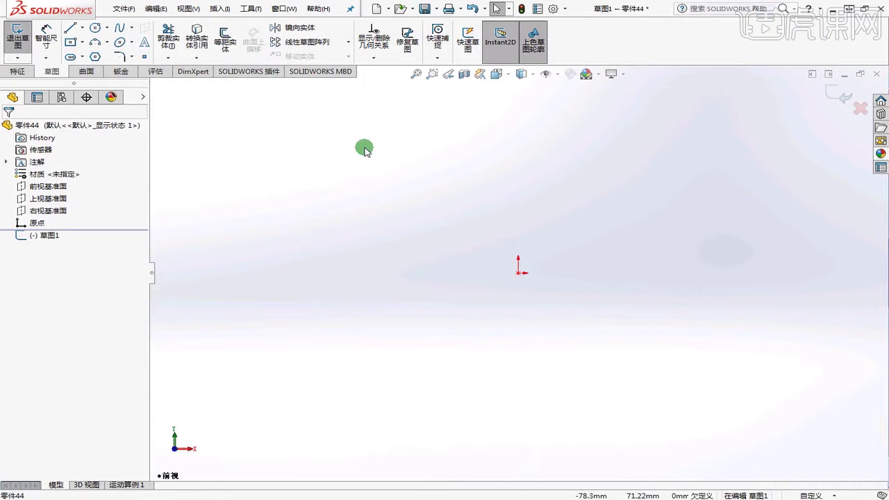
pyautogui.click(95, 28)
pyautogui.click(518, 242)
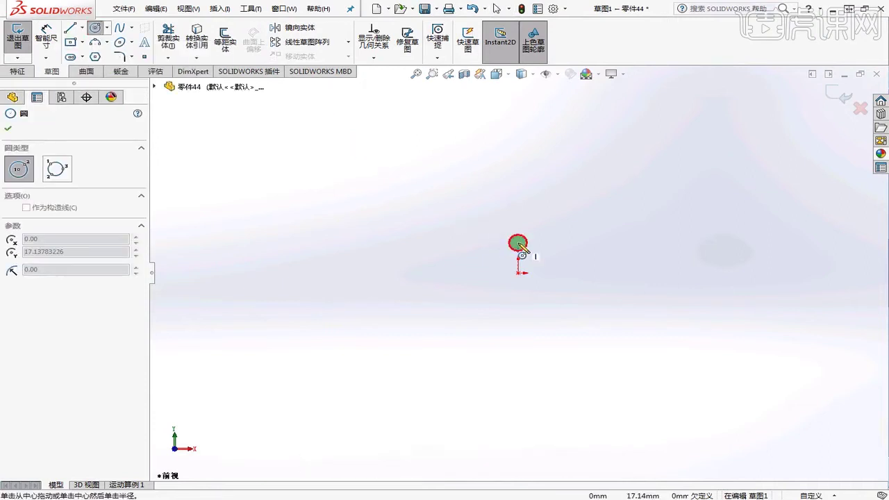
pyautogui.click(553, 303)
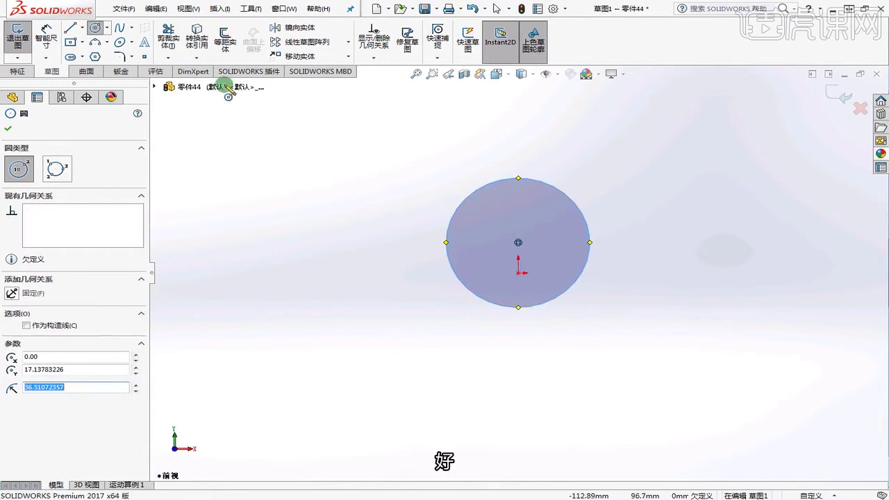
pyautogui.click(96, 28)
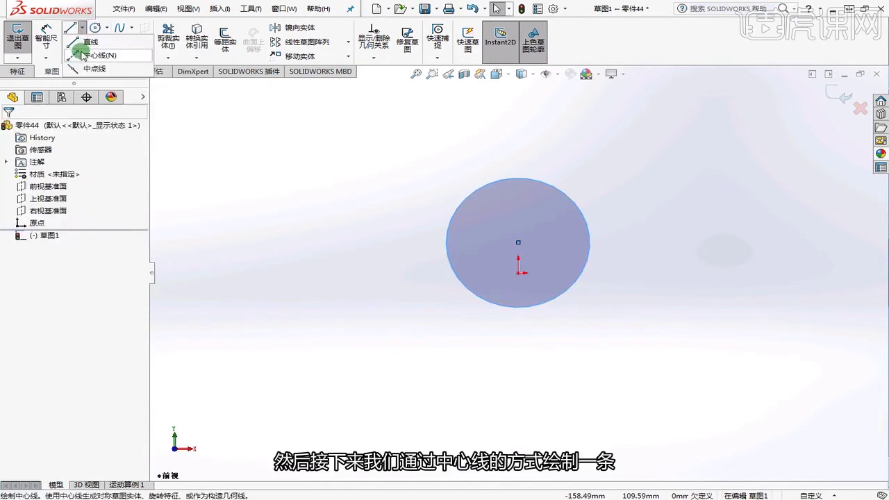
# Draw a vertical infinite-length centerline through the origin
pyautogui.click(37, 216)
pyautogui.click(35, 210)
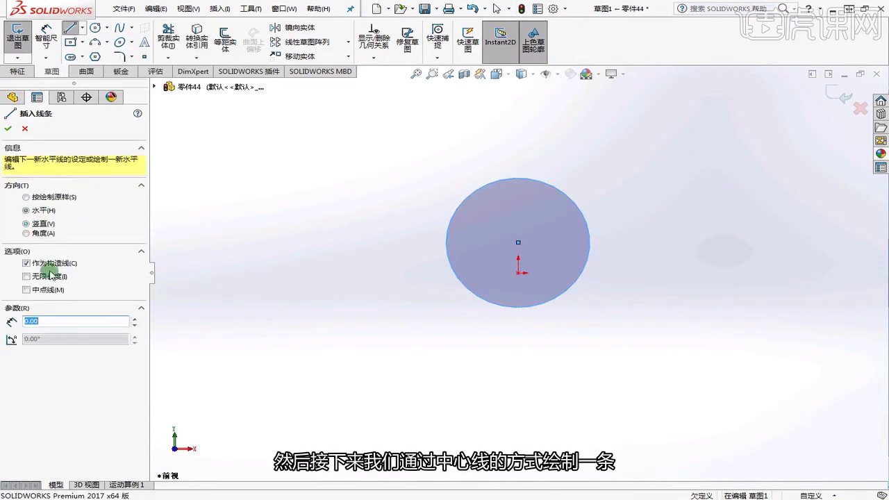
pyautogui.click(31, 223)
pyautogui.click(35, 276)
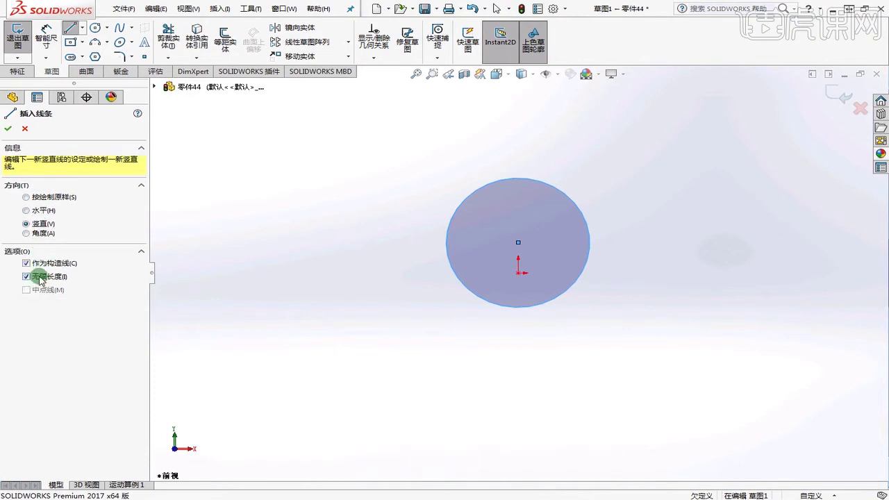
pyautogui.click(519, 272)
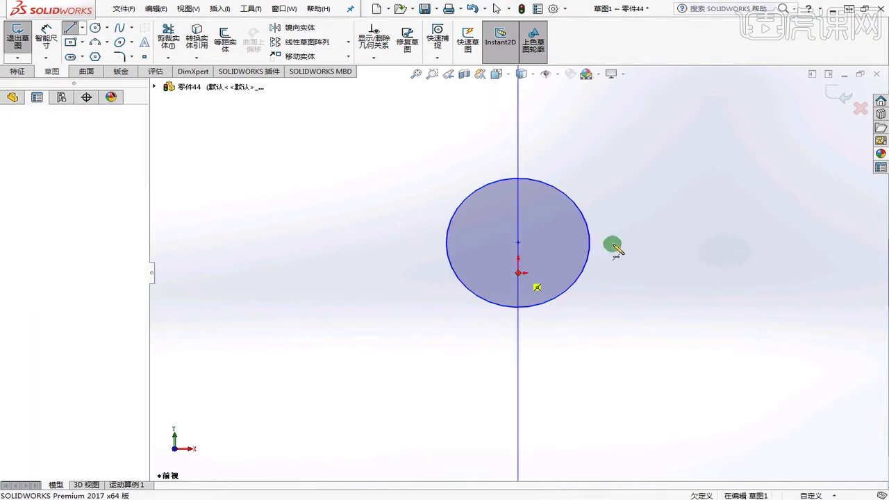
pyautogui.rightClick(639, 234)
pyautogui.click(668, 243)
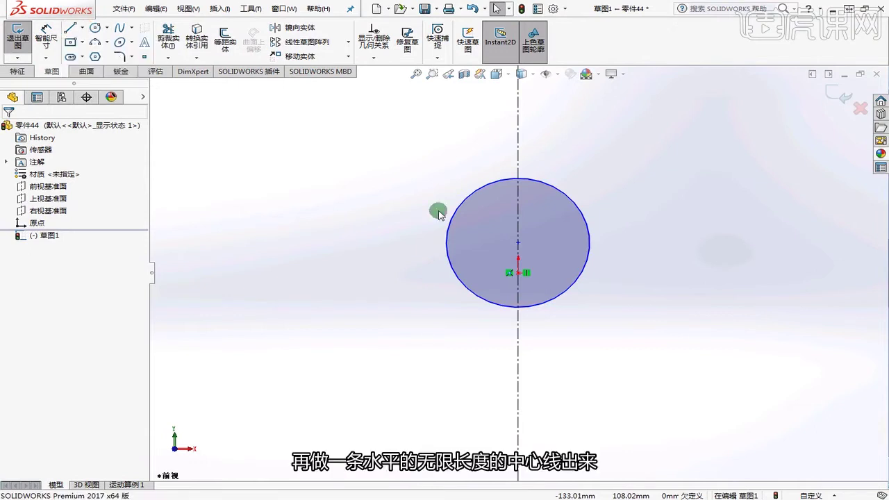
# Add a horizontal infinite-length centerline through the origin
pyautogui.moveTo(438, 212); pyautogui.dragTo(311, 204, button='right')
pyautogui.click(51, 209)
pyautogui.click(54, 275)
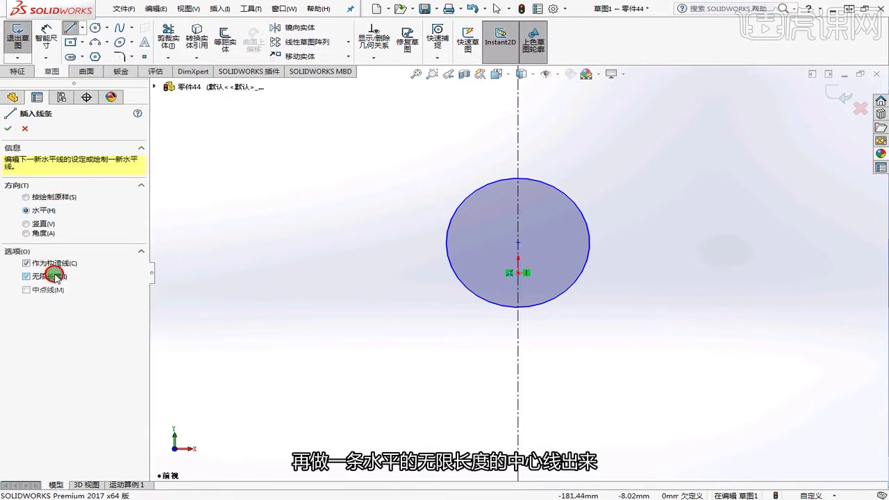
pyautogui.click(521, 273)
pyautogui.rightClick(643, 209)
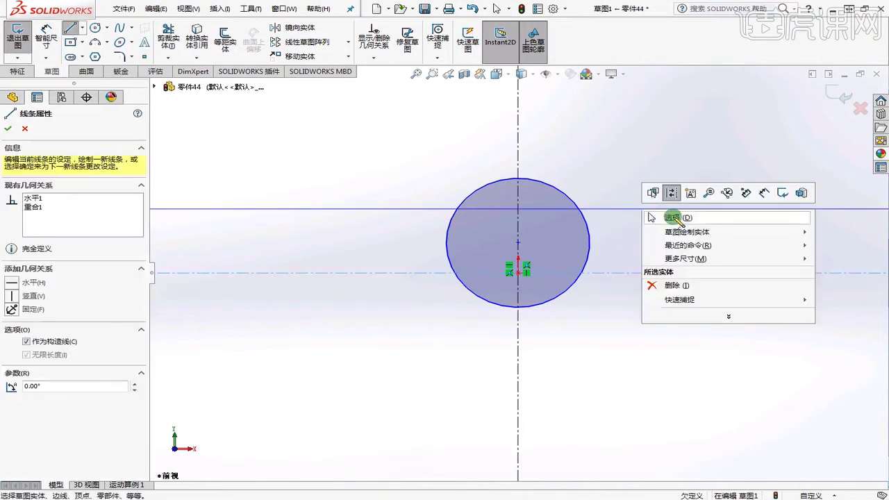
pyautogui.click(670, 218)
# Trim away the circle's left half and the portion below the horizontal centerline, keeping the upper right arc
pyautogui.click(168, 36)
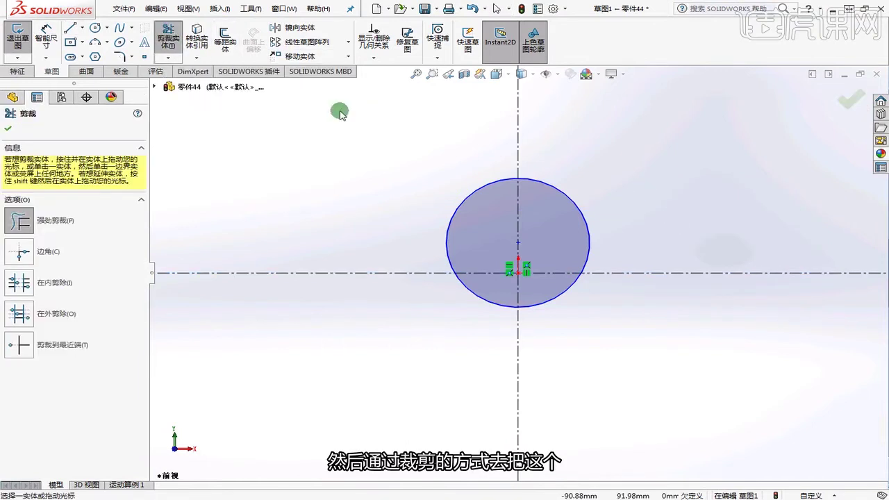
pyautogui.moveTo(483, 220); pyautogui.dragTo(462, 296)
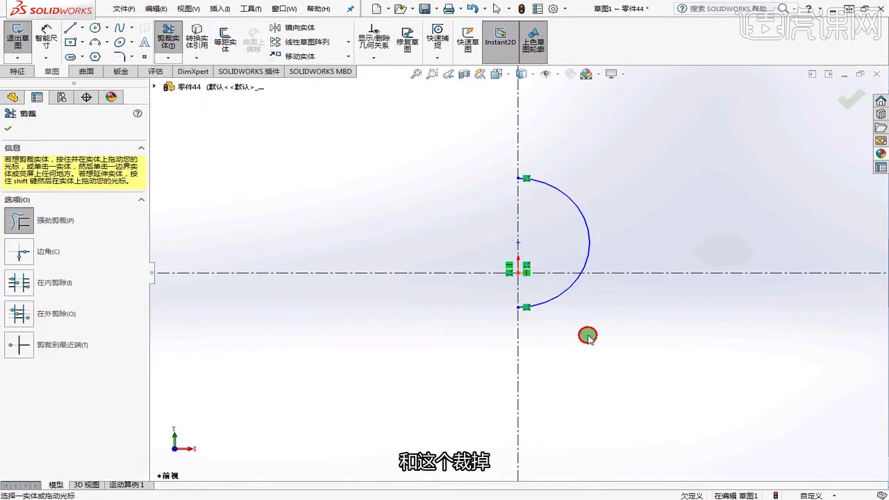
pyautogui.moveTo(587, 336)
pyautogui.mouseDown()
pyautogui.moveTo(563, 306)
pyautogui.moveTo(597, 320)
pyautogui.mouseUp()
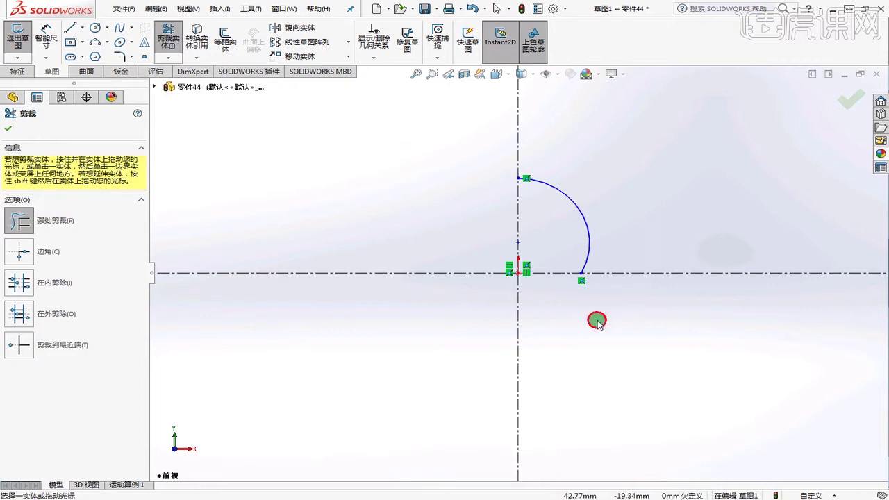
# Dimension the arc's radius as 80 mm
pyautogui.click(46, 38)
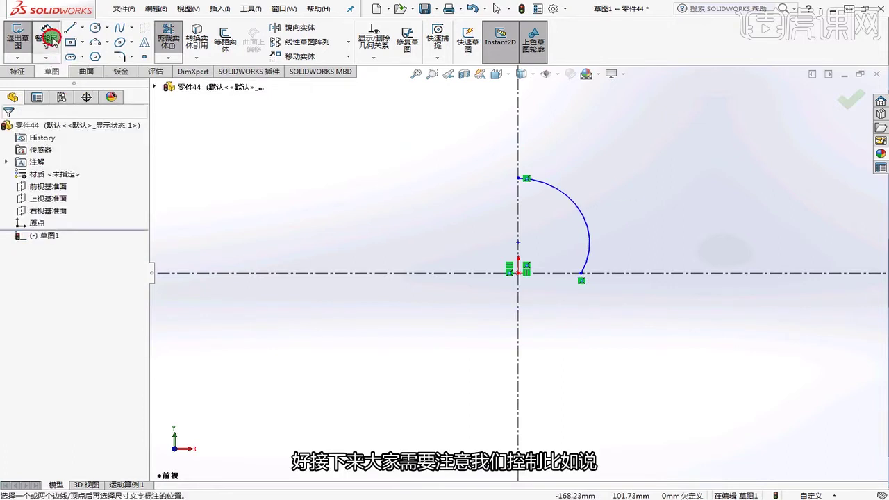
pyautogui.click(575, 215)
pyautogui.click(631, 184)
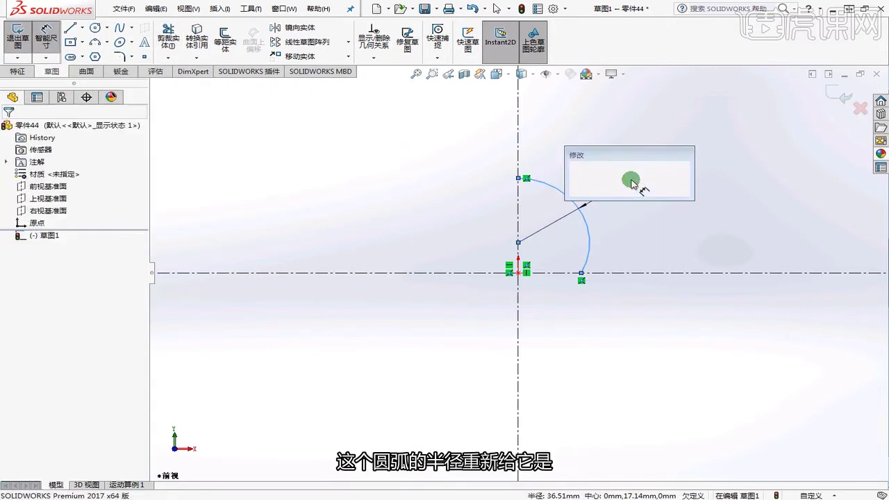
pyautogui.write('80')
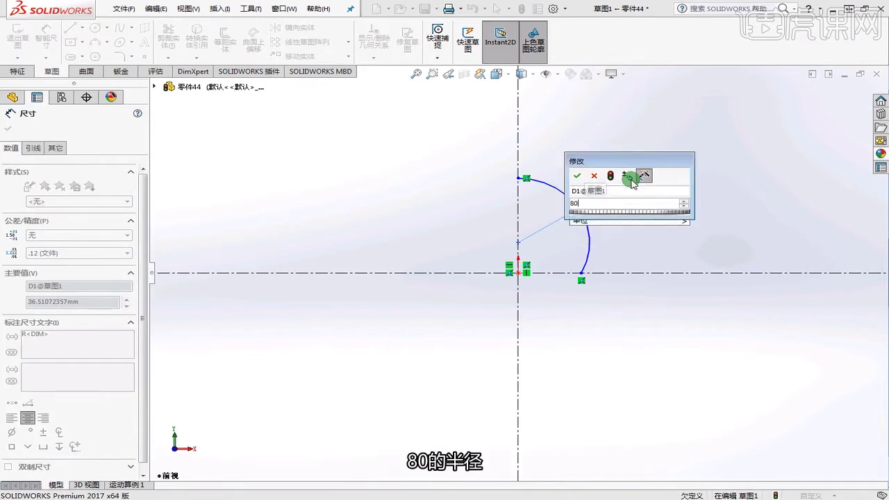
pyautogui.press('Return')
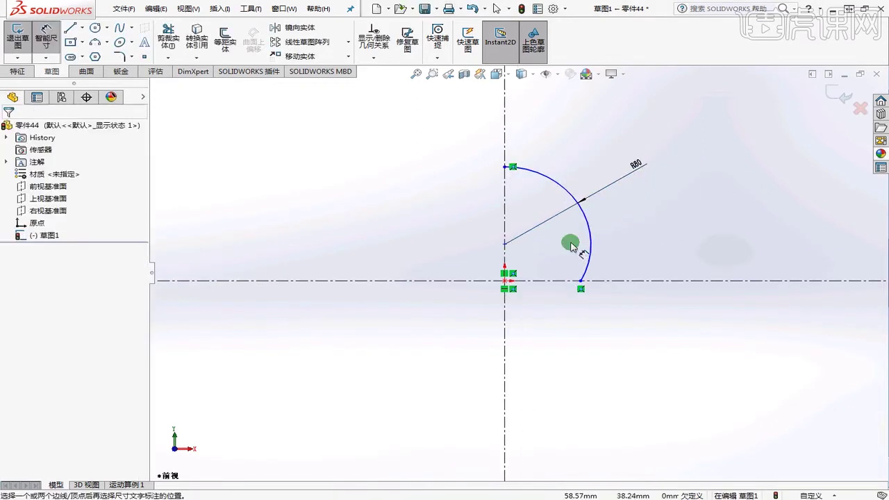
# Dimension the vertical distance from the origin to the arc's top endpoint as 120 mm
pyautogui.click(507, 279)
pyautogui.click(512, 168)
pyautogui.click(438, 203)
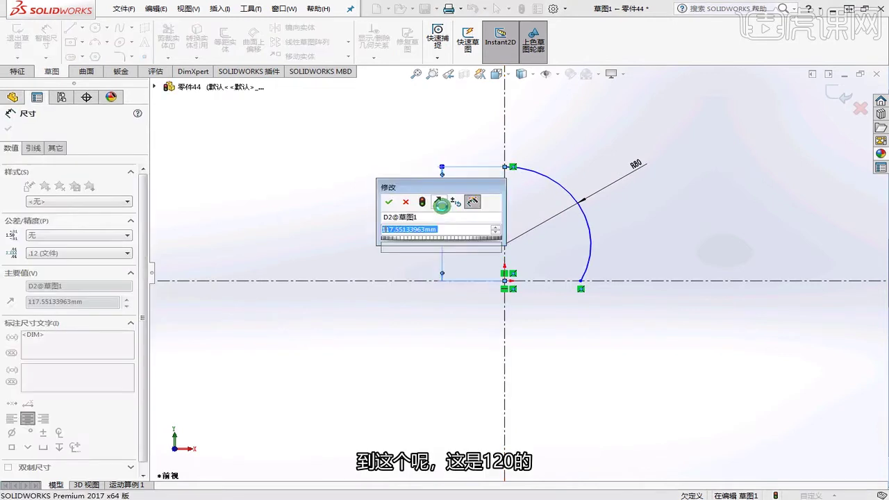
pyautogui.write('120')
pyautogui.press('Return')
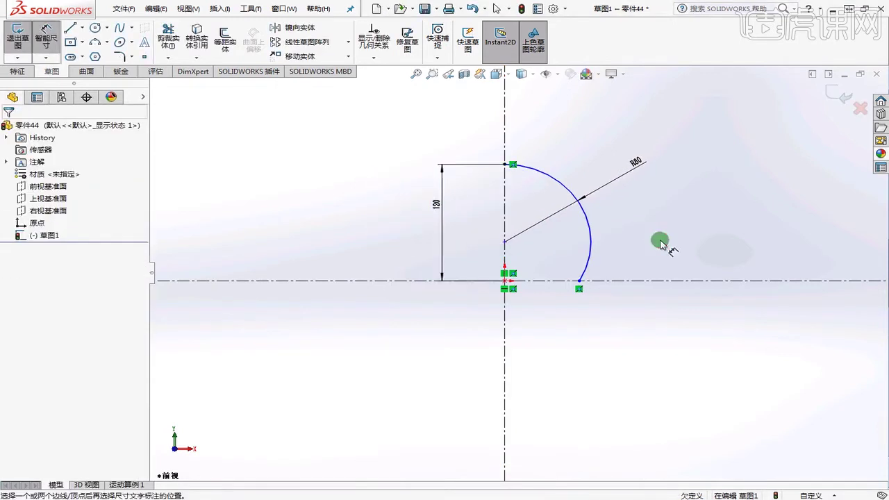
pyautogui.rightClick(658, 236)
pyautogui.click(679, 231)
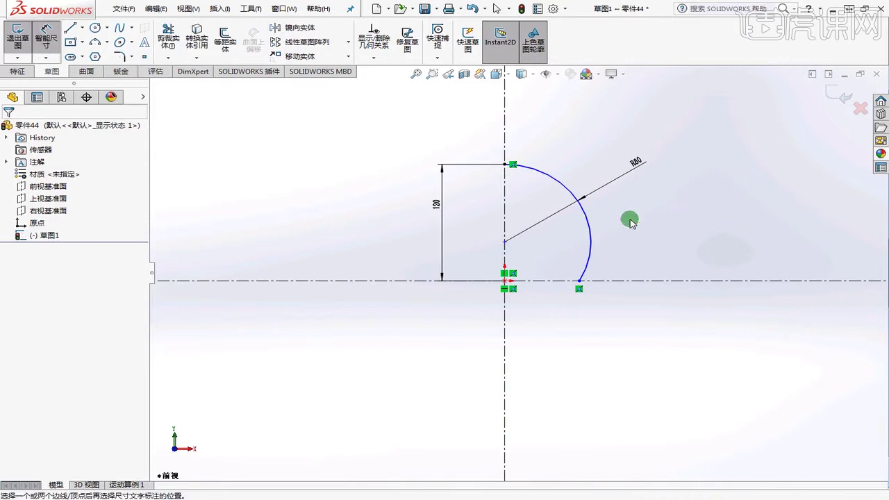
# Pull the arc's centre point off the axis and make it coincident with the vertical centerline
pyautogui.moveTo(504, 241); pyautogui.dragTo(483, 239)
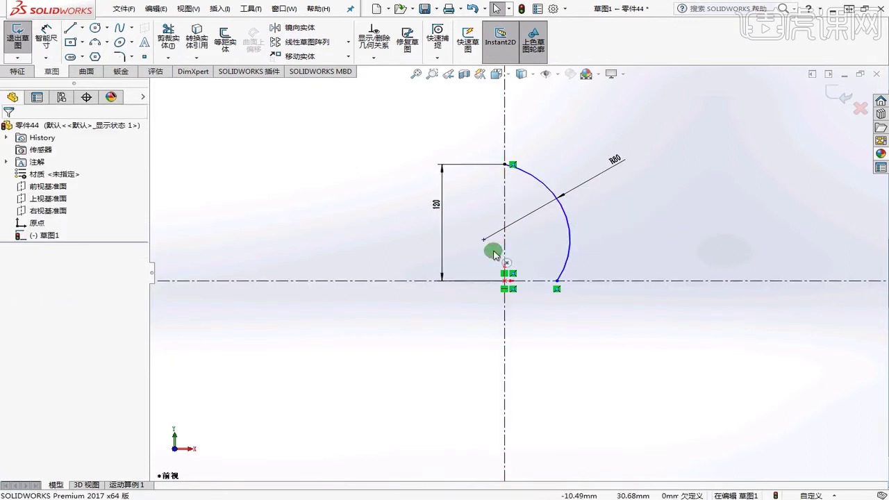
pyautogui.click(484, 240)
pyautogui.keyDown('ctrl'); pyautogui.click(504, 246); pyautogui.keyUp('ctrl')
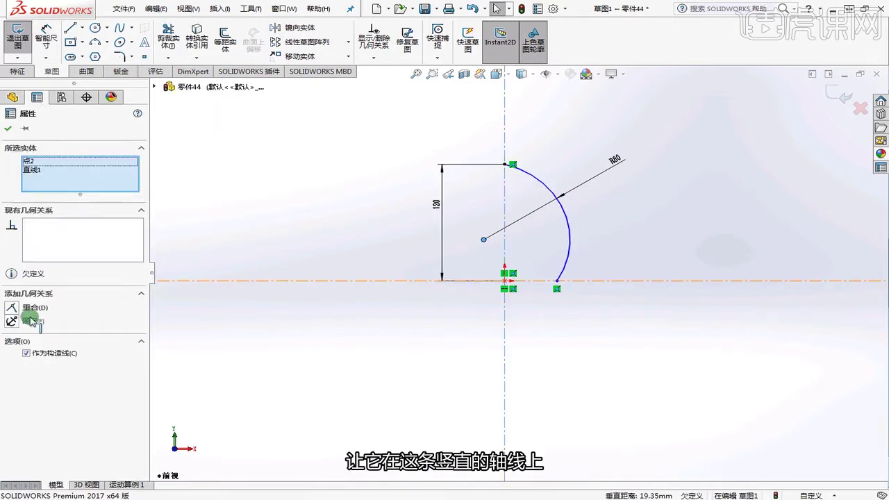
pyautogui.click(21, 308)
pyautogui.click(672, 312)
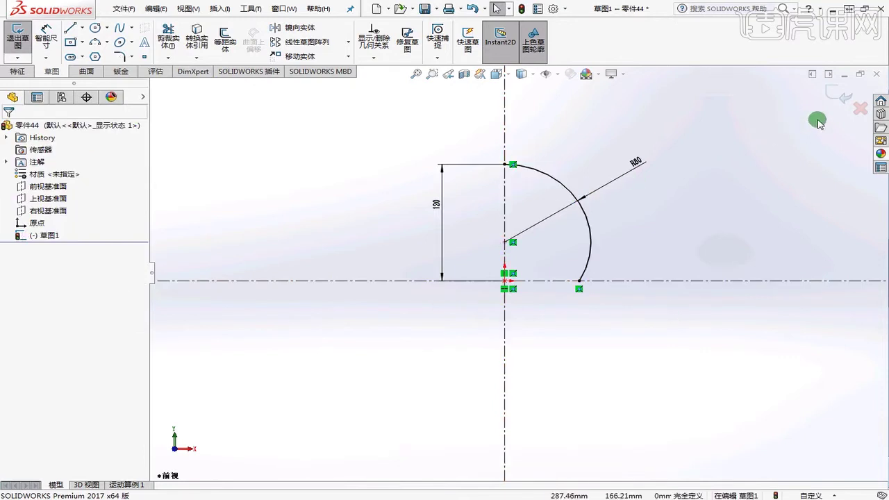
# Exit the sketch and revolve the arc 360 degrees about the vertical centerline as a surface
pyautogui.hotkey('ctrl', 'b')
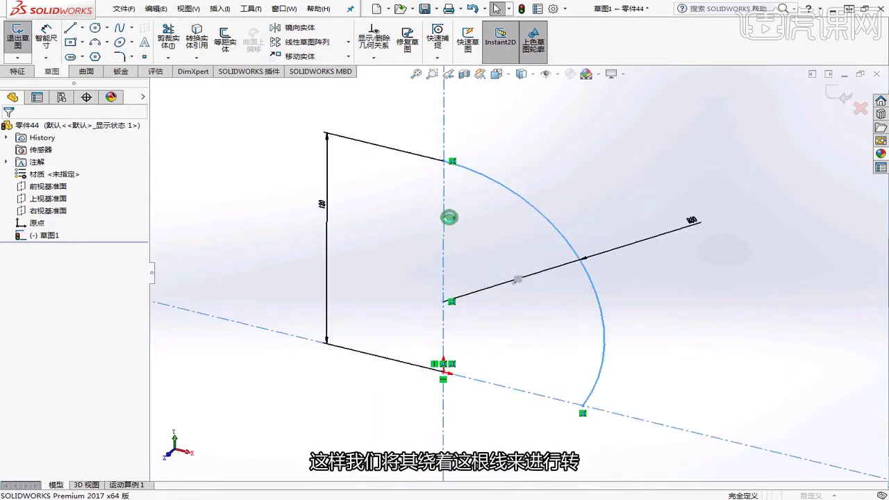
pyautogui.click(445, 213)
pyautogui.moveTo(571, 188); pyautogui.dragTo(521, 175, button='middle')
pyautogui.click(9, 128)
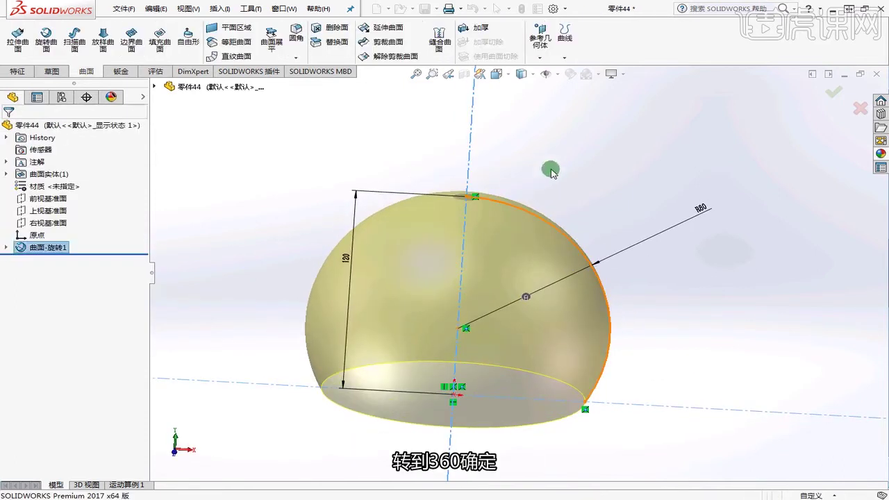
pyautogui.moveTo(607, 192); pyautogui.dragTo(648, 264, button='middle')
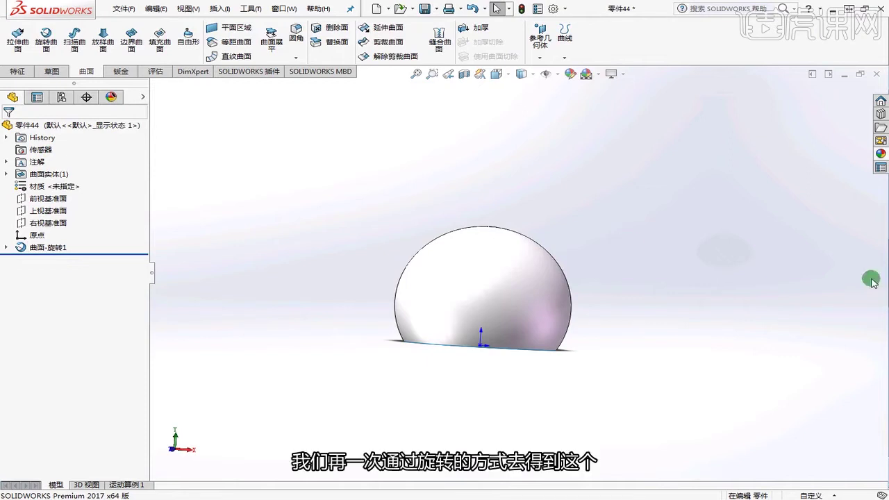
# Start a revolved surface with a new sketch on the Front Plane, viewed normal to the sketch
pyautogui.click(669, 297)
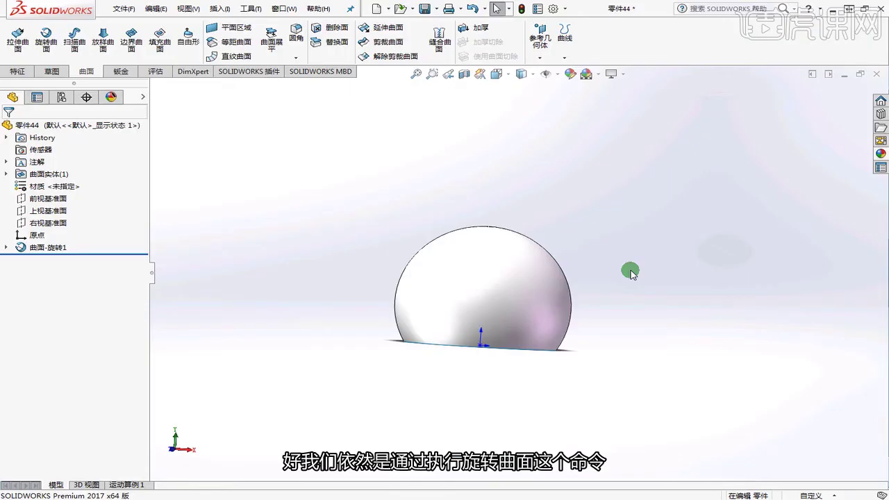
pyautogui.click(46, 38)
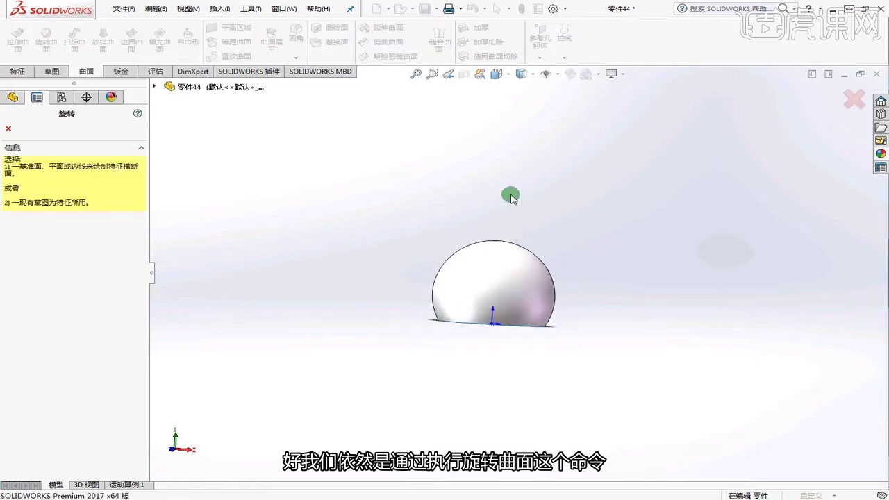
pyautogui.click(154, 88)
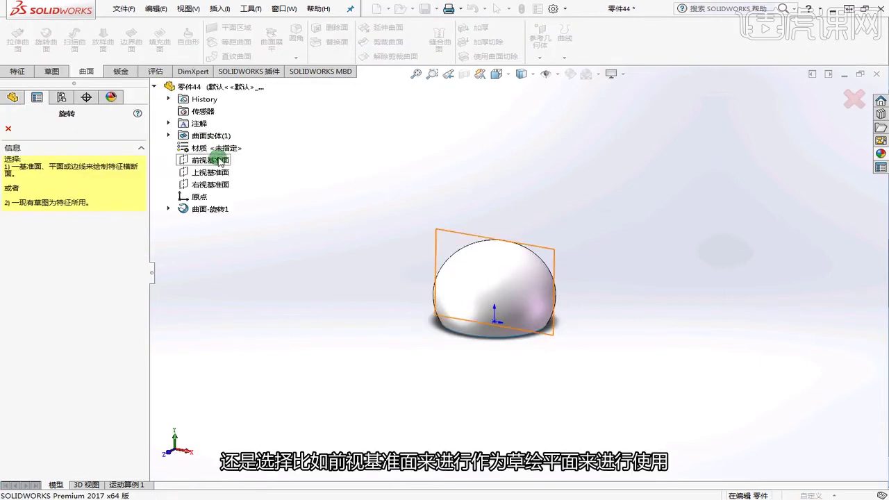
pyautogui.click(212, 158)
pyautogui.press('space')
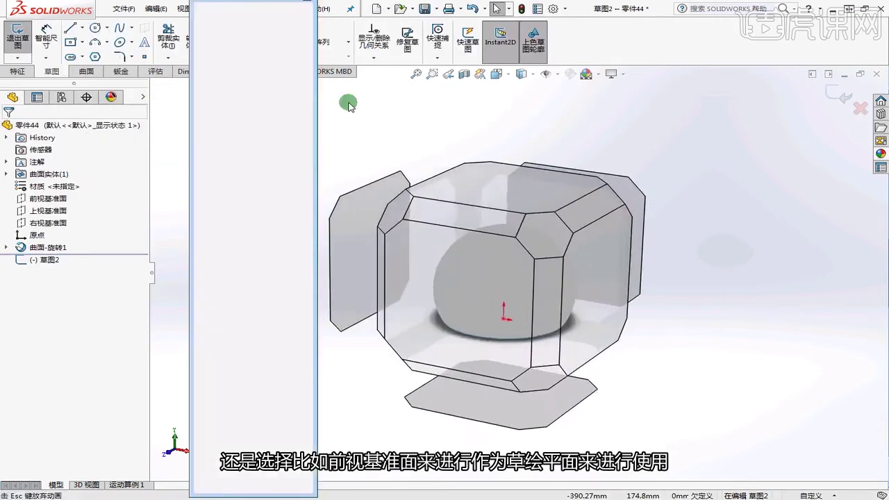
pyautogui.click(308, 60)
pyautogui.scroll(4, 532, 287)
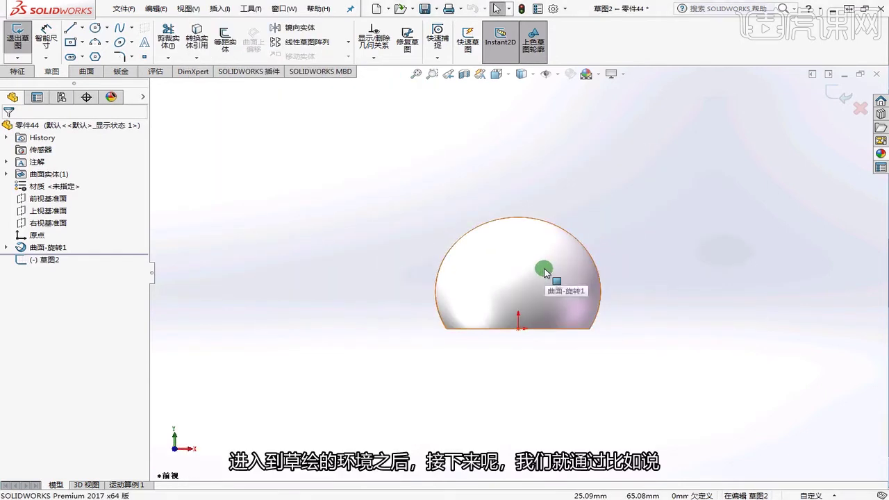
# Sketch an open five-point spline bulging outward from beside the dome's base to about 169 mm below the origin
pyautogui.click(120, 28)
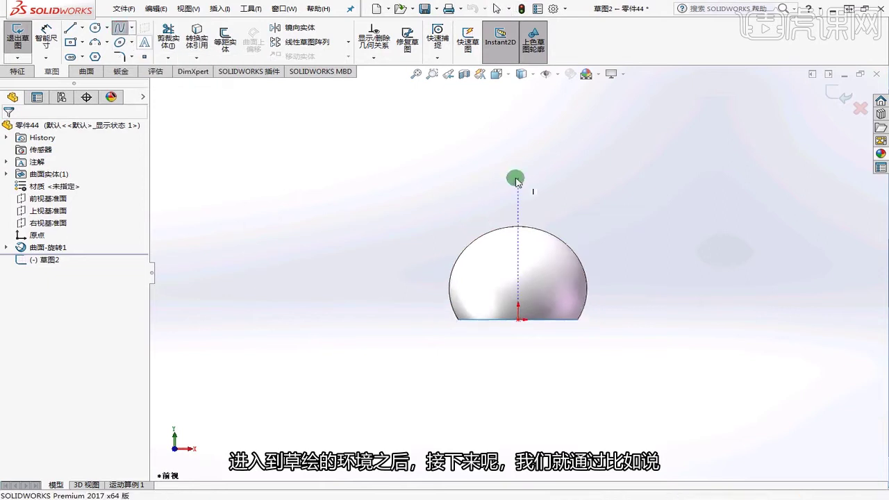
pyautogui.scroll(1, 531, 261)
pyautogui.scroll(-3, 544, 329)
pyautogui.click(598, 291)
pyautogui.scroll(2, 601, 295)
pyautogui.scroll(-2, 608, 308)
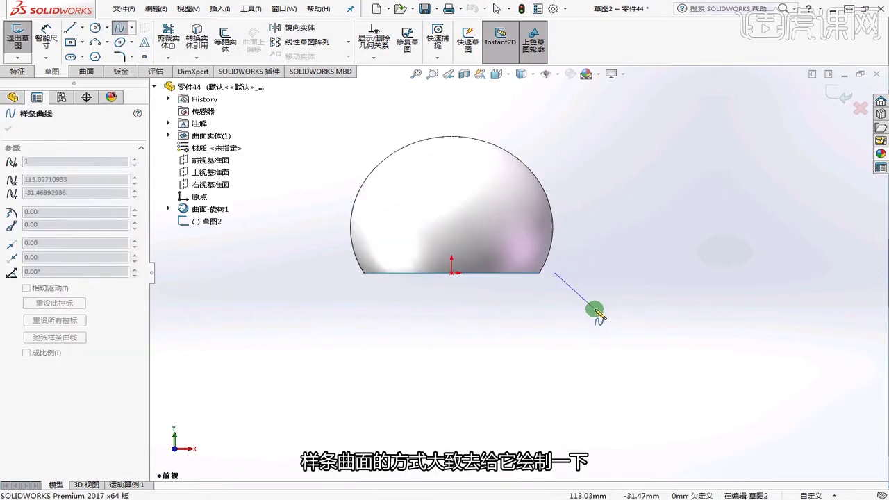
pyautogui.click(599, 306)
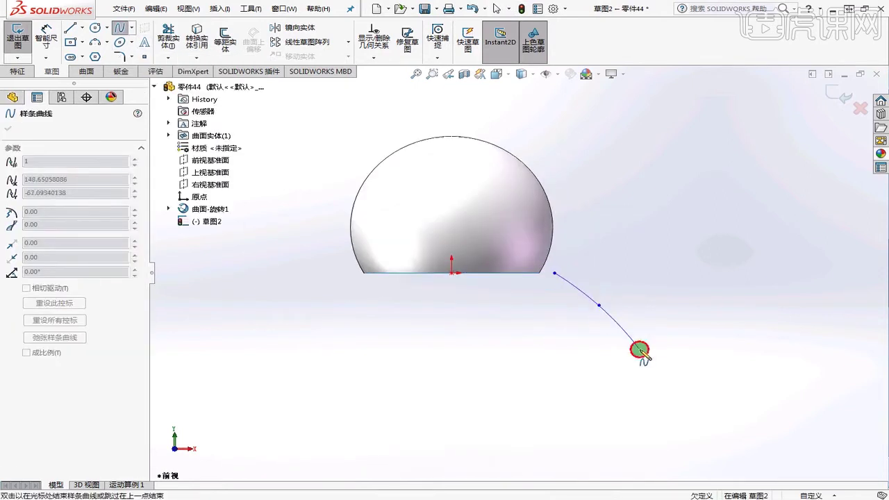
pyautogui.click(640, 349)
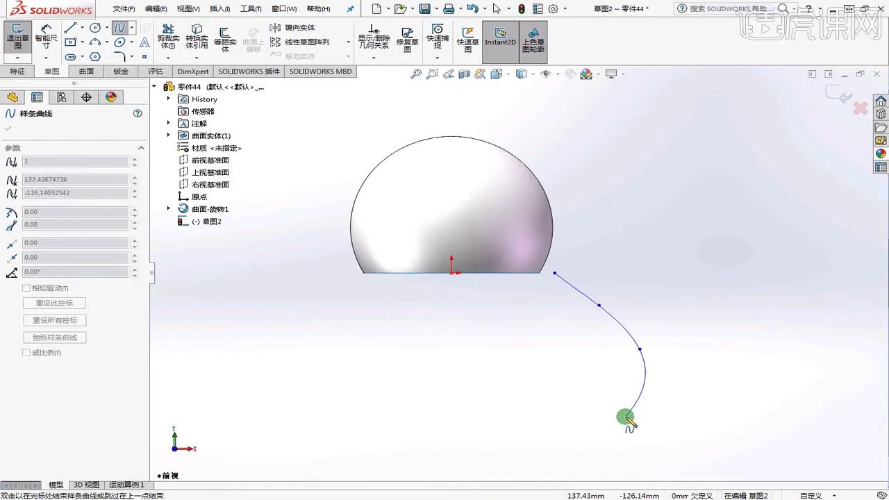
pyautogui.click(626, 415)
pyautogui.click(554, 406)
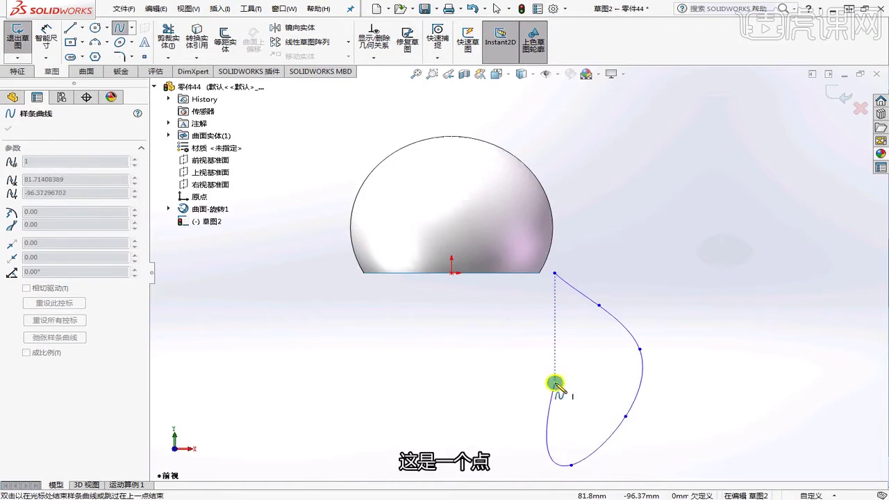
pyautogui.rightClick(555, 389)
pyautogui.click(561, 391)
pyautogui.scroll(1, 646, 209)
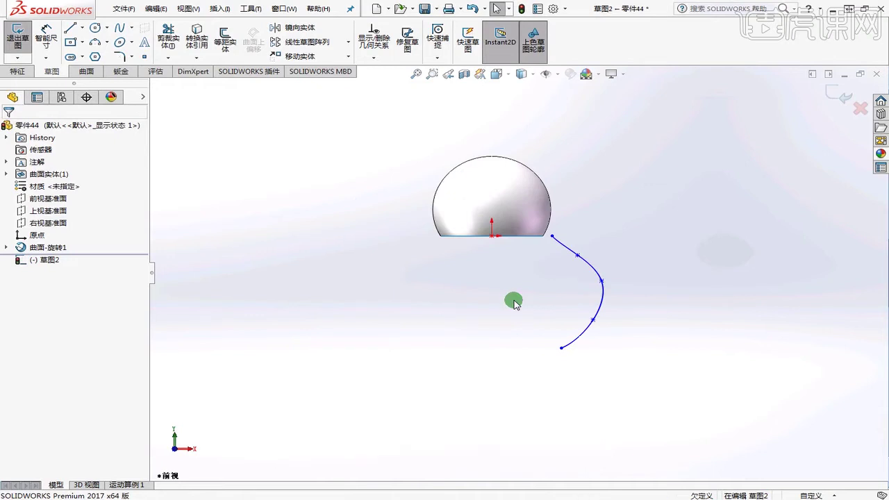
# Add a pierce relation between the spline's upper endpoint and the dome's circular bottom edge
pyautogui.scroll(-2, 560, 249)
pyautogui.moveTo(560, 249); pyautogui.dragTo(553, 234, button='middle')
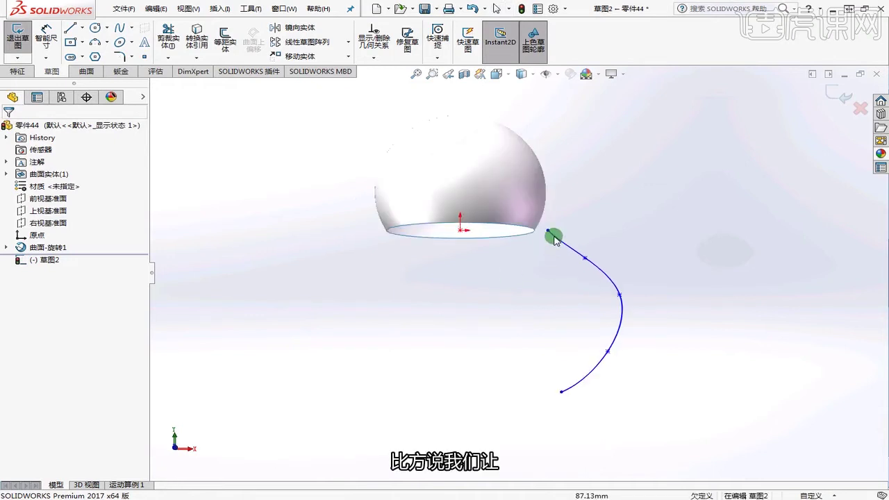
pyautogui.click(548, 231)
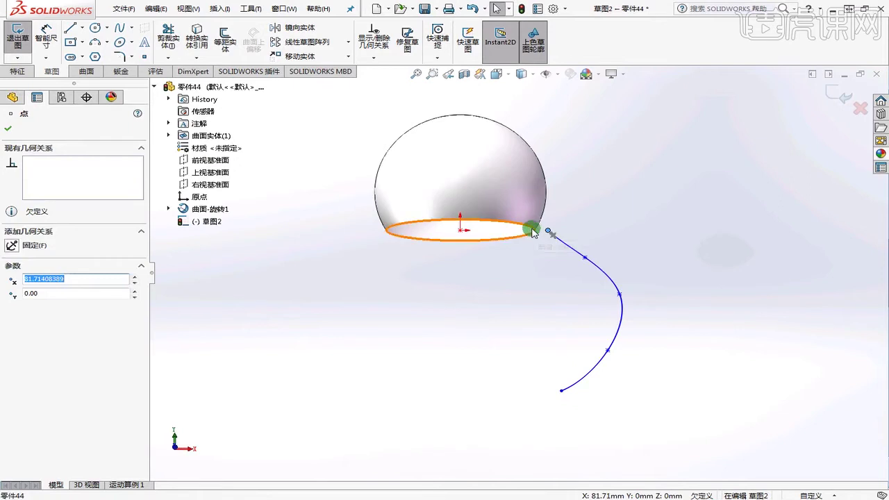
pyautogui.keyDown('ctrl'); pyautogui.click(532, 232); pyautogui.keyUp('ctrl')
pyautogui.click(11, 347)
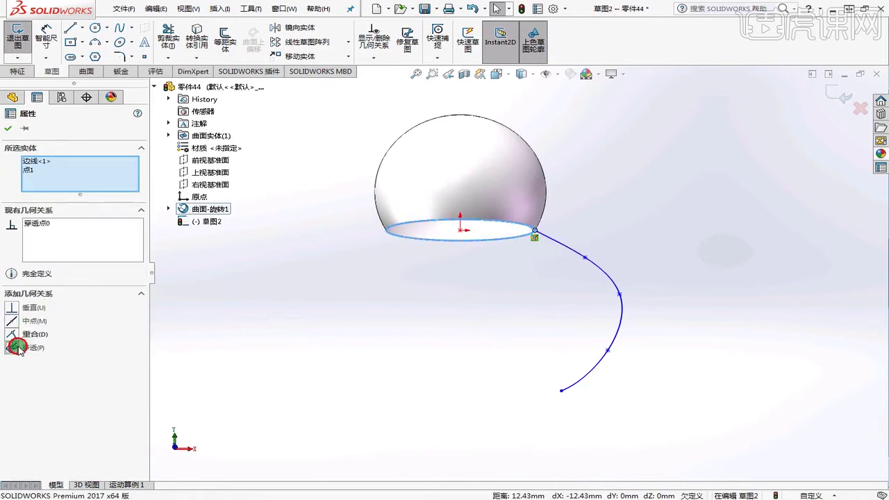
# Dimension the horizontal distance from the origin to the spline's second point from the top as 94 mm
pyautogui.press('space')
pyautogui.click(299, 59)
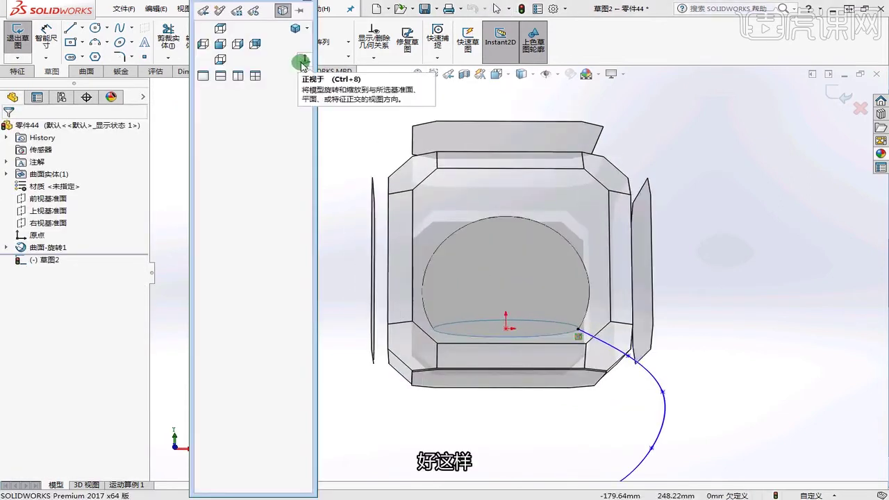
pyautogui.click(95, 57)
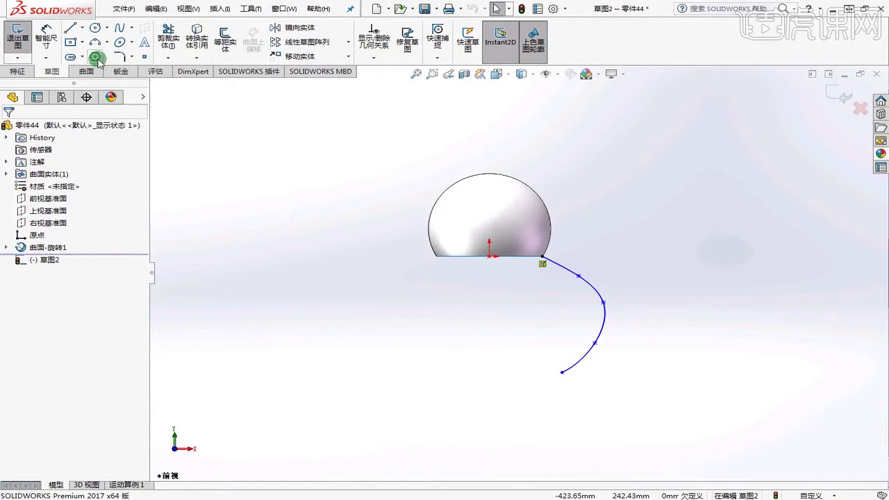
pyautogui.click(46, 37)
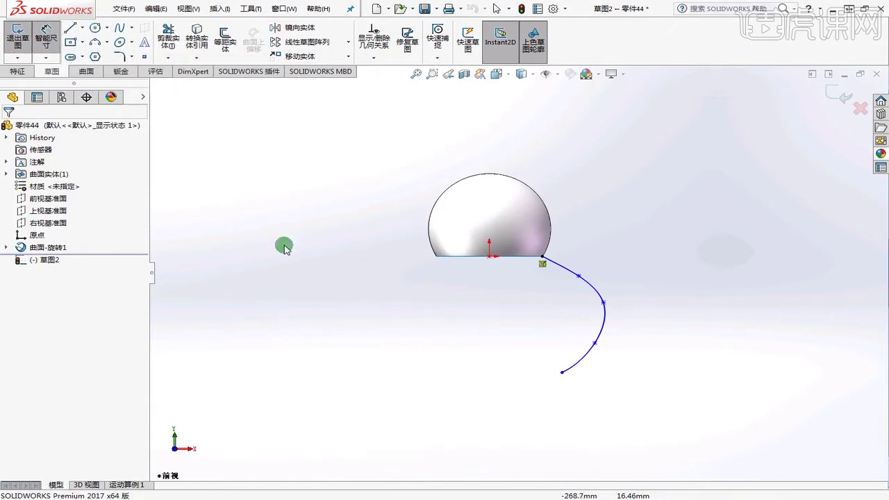
pyautogui.click(579, 277)
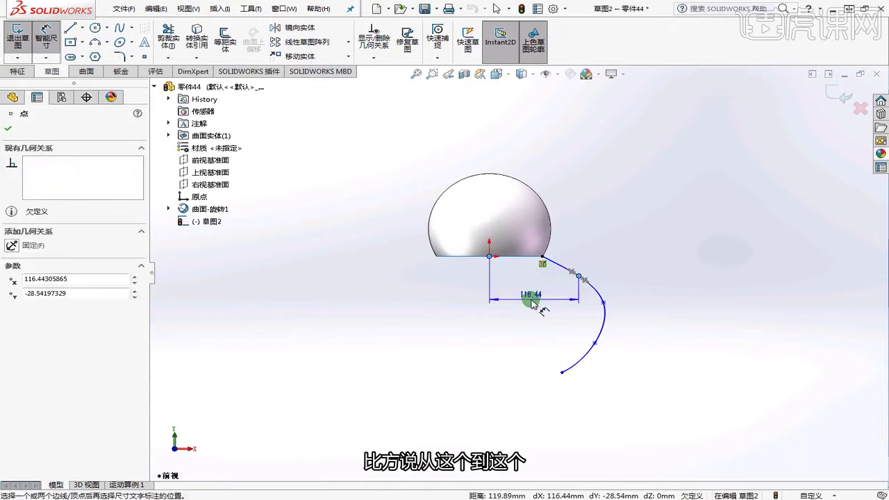
pyautogui.click(536, 299)
pyautogui.write('94')
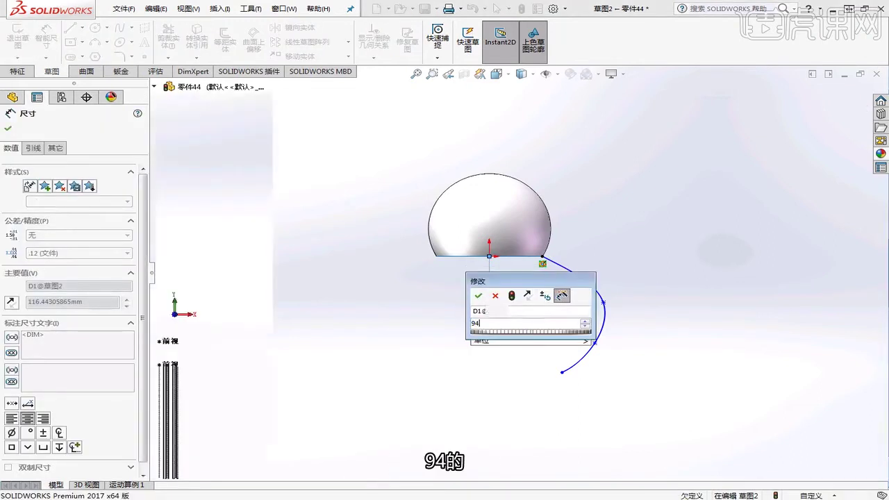
pyautogui.press('Return')
# Dimension the vertical distance from the origin to the spline's second point as 22 mm
pyautogui.click(568, 276)
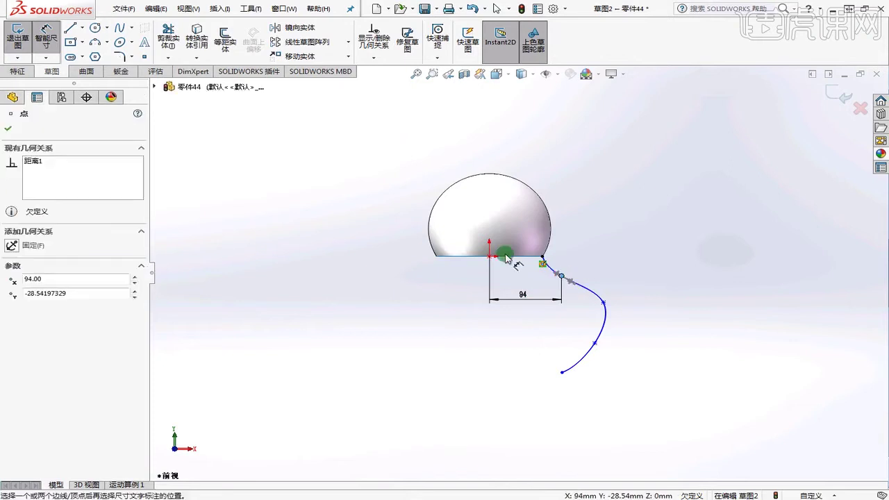
pyautogui.click(489, 256)
pyautogui.click(589, 271)
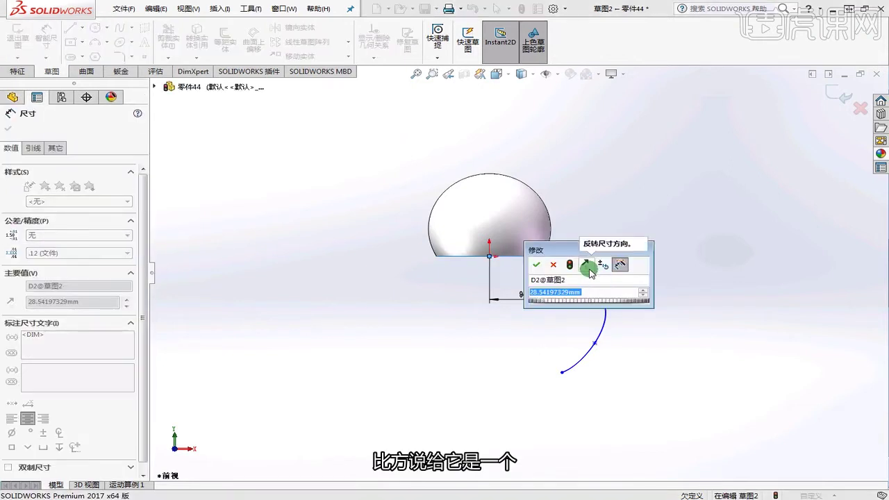
pyautogui.write('22')
pyautogui.press('Return')
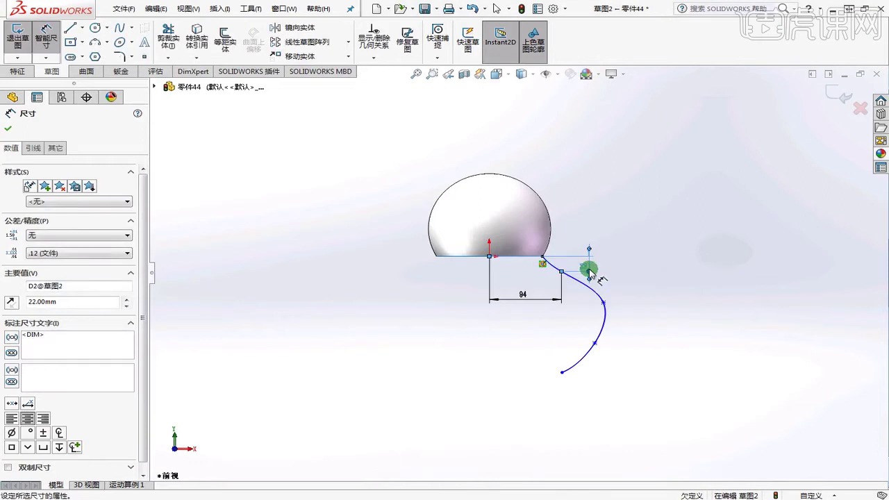
pyautogui.click(644, 284)
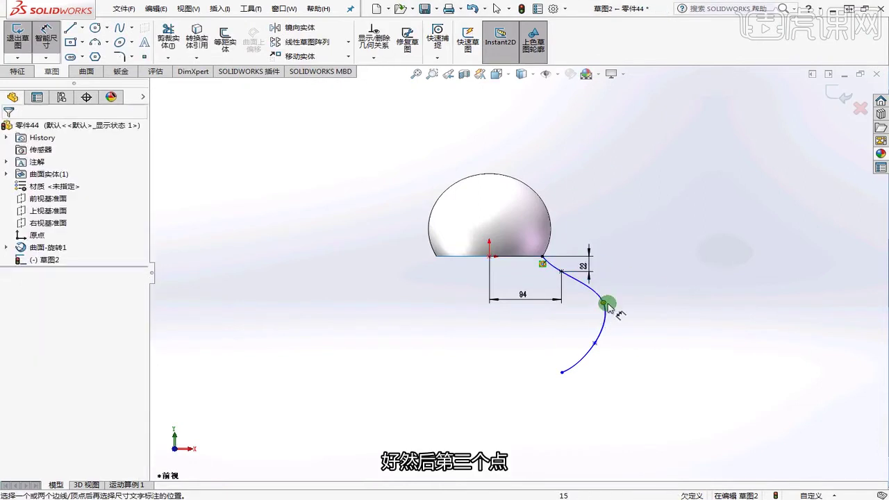
# Dimension the horizontal distance from the origin to the spline's third point as 112 mm
pyautogui.click(606, 303)
pyautogui.click(491, 257)
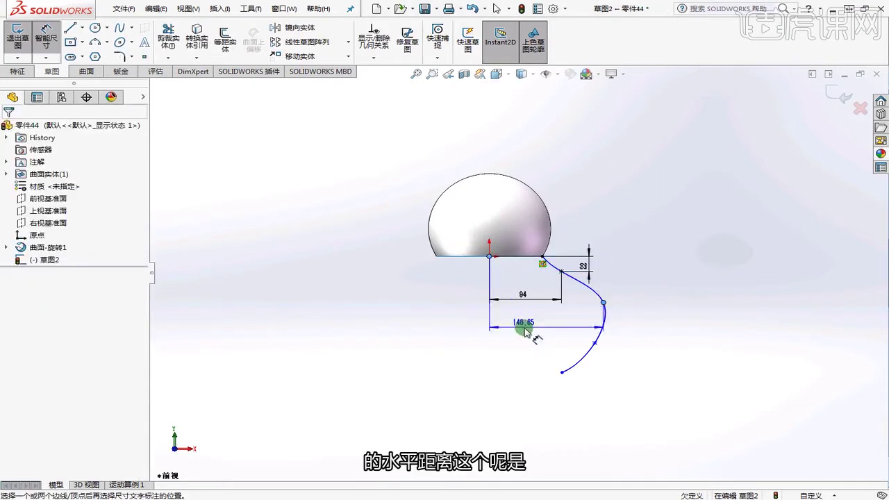
pyautogui.click(525, 328)
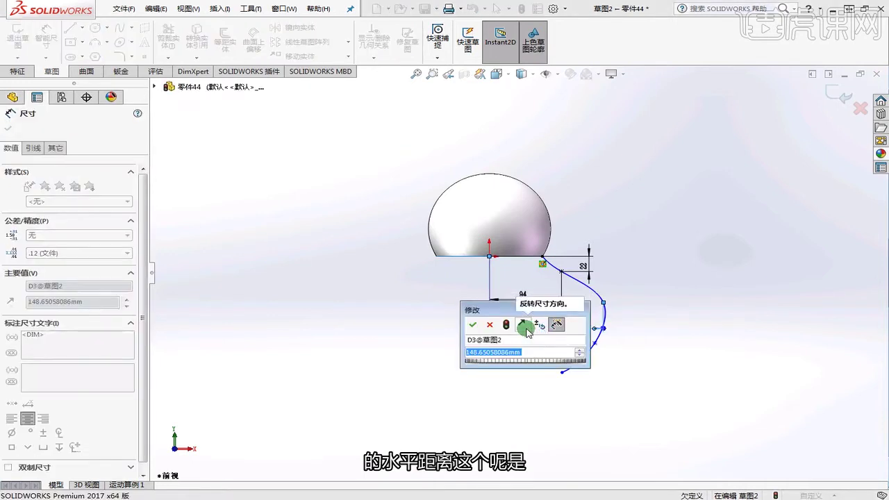
pyautogui.write('112')
pyautogui.press('Return')
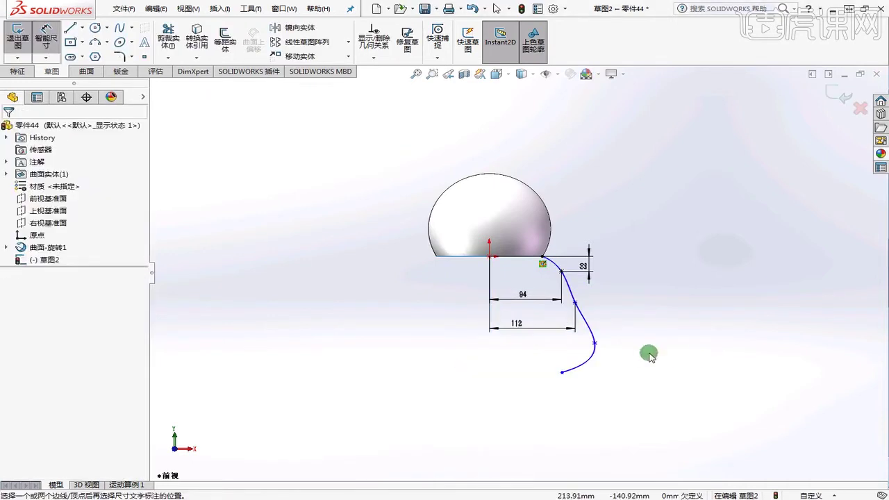
# Dimension the horizontal distance from the origin to the spline's fourth point as 102 mm
pyautogui.click(600, 345)
pyautogui.click(490, 257)
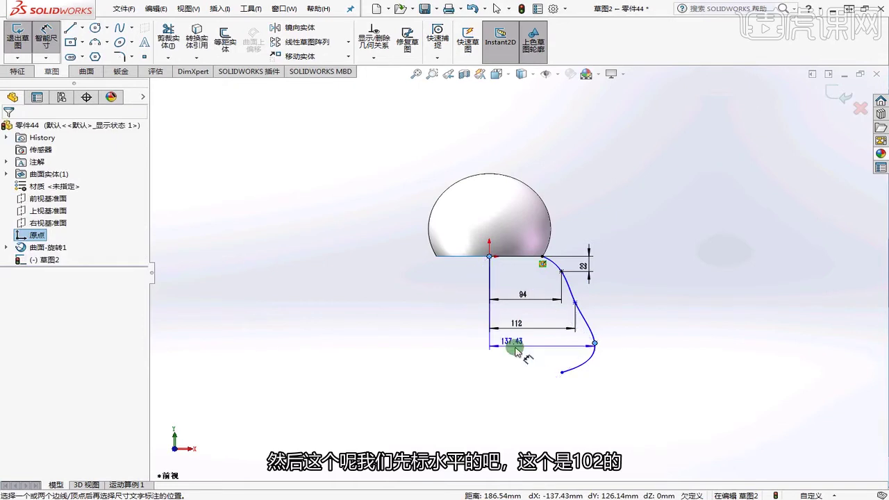
pyautogui.click(531, 367)
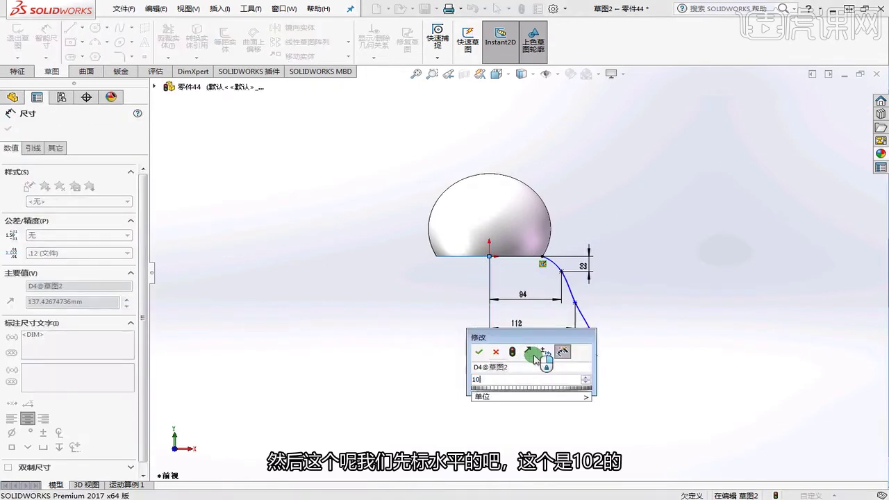
pyautogui.write('102')
pyautogui.press('Return')
pyautogui.click(592, 438)
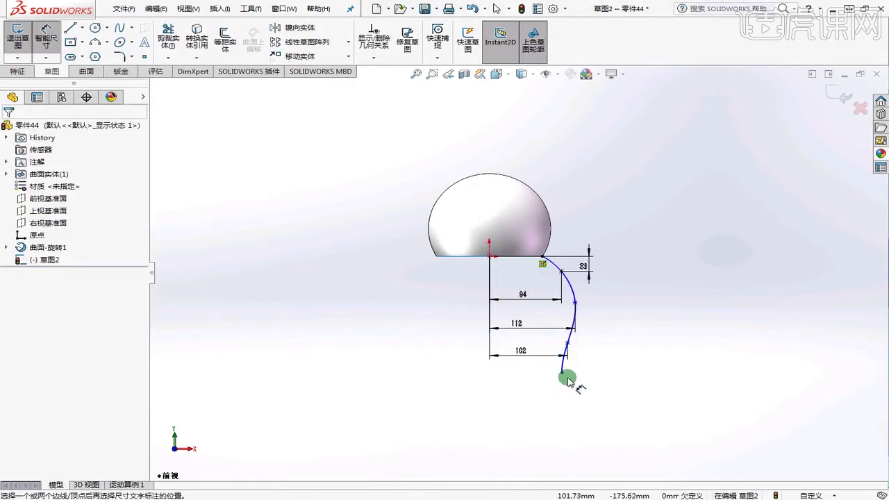
# Dimension the horizontal distance from the origin to the spline's lower endpoint as 75 mm
pyautogui.click(563, 376)
pyautogui.click(489, 256)
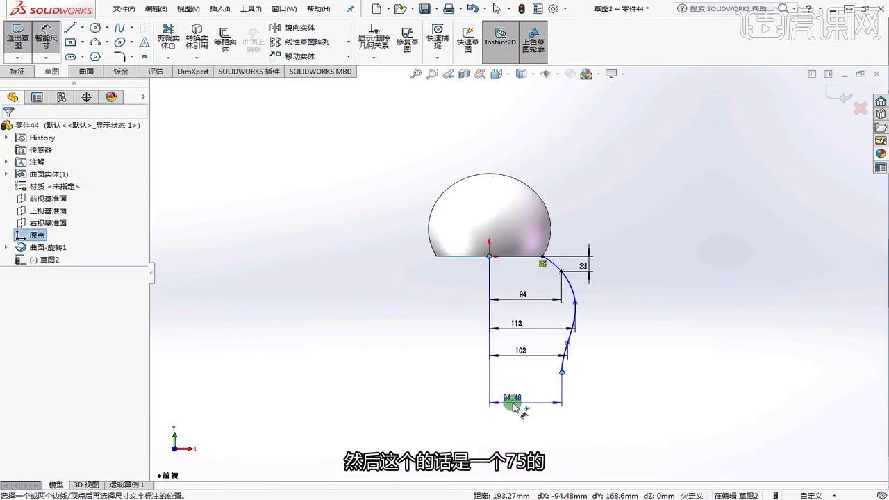
pyautogui.click(516, 406)
pyautogui.write('75')
pyautogui.press('Return')
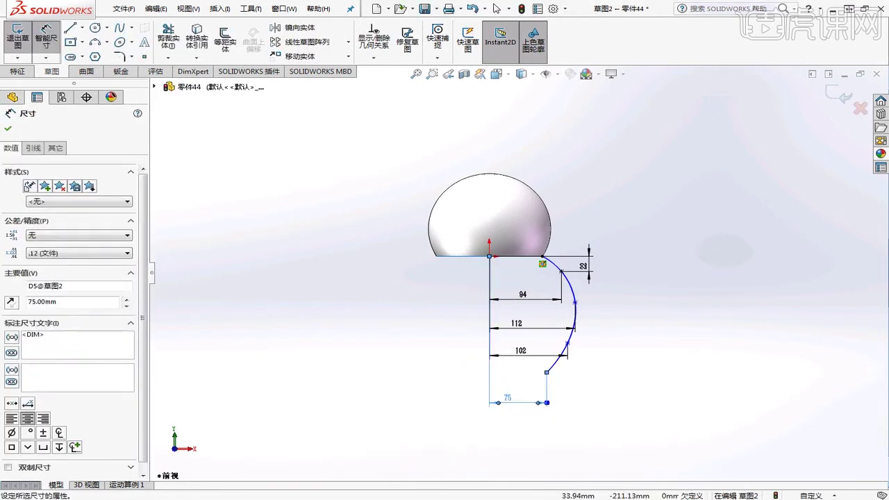
pyautogui.click(603, 424)
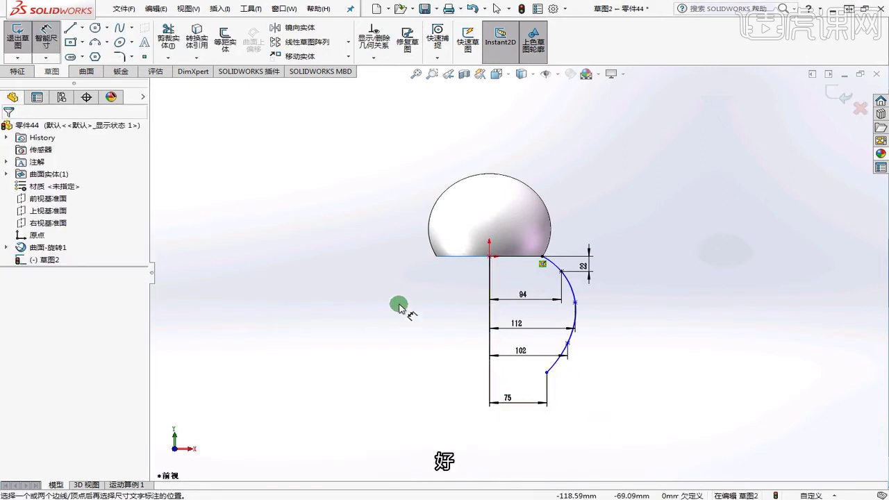
# Dimension the vertical distance from the origin to the spline's lower endpoint as 170 mm
pyautogui.click(489, 256)
pyautogui.click(546, 374)
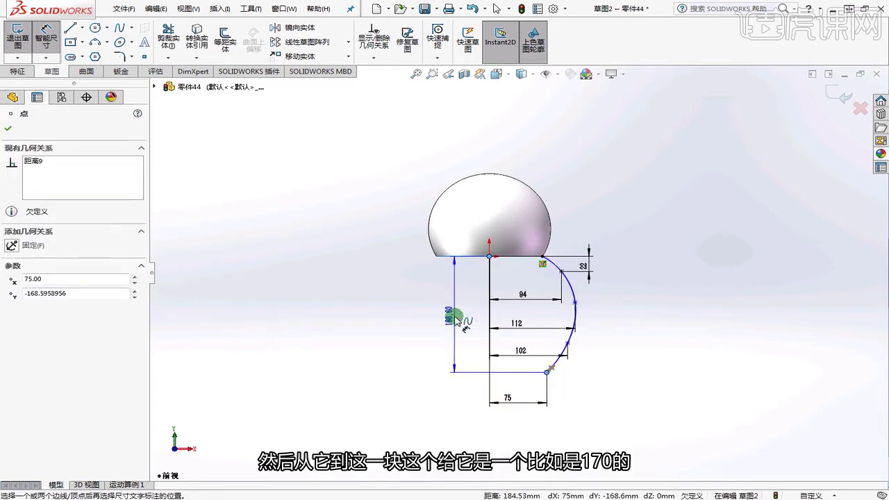
pyautogui.click(454, 315)
pyautogui.write('170')
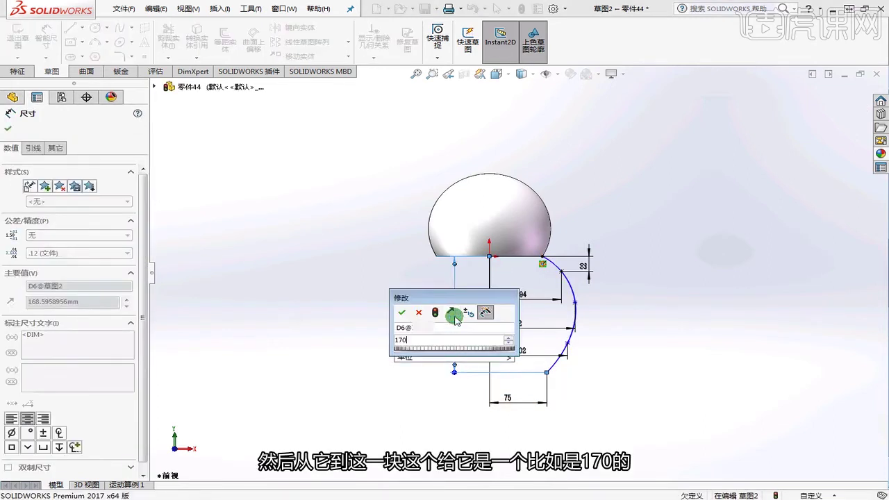
pyautogui.press('Return')
pyautogui.click(646, 366)
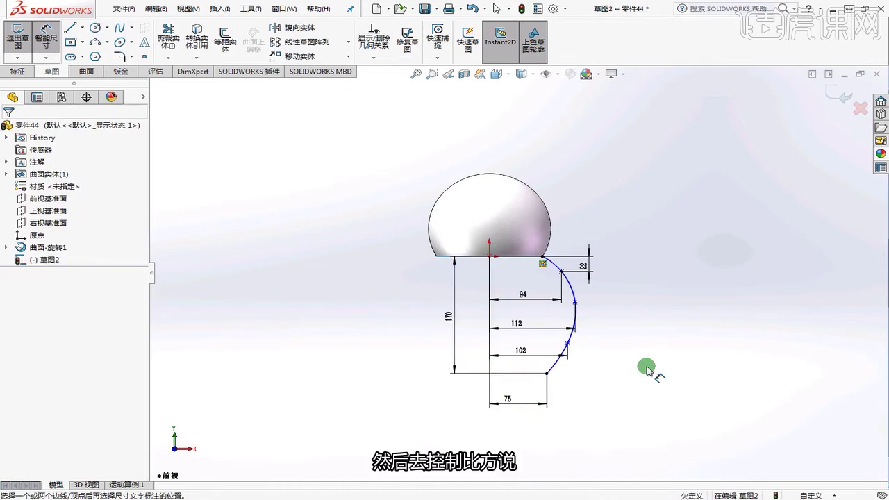
# Dimension the vertical distance from the origin to the spline's third point as 70.5 mm
pyautogui.click(576, 303)
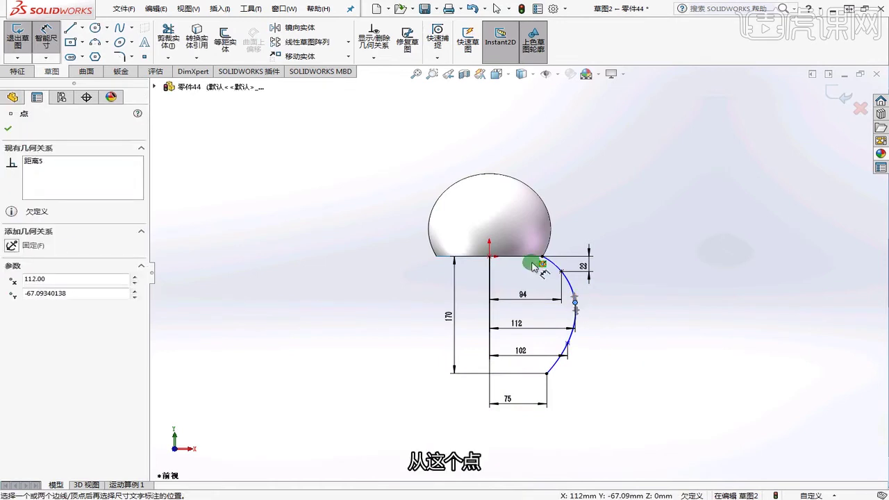
pyautogui.click(490, 257)
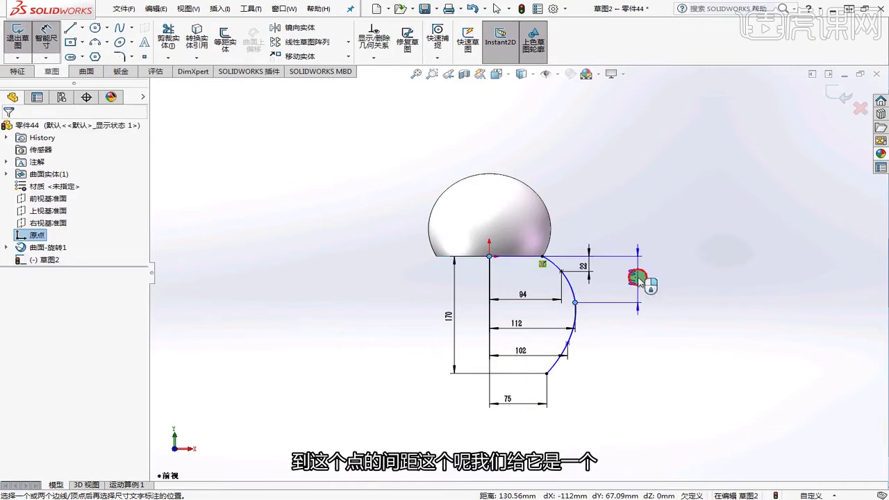
pyautogui.click(637, 278)
pyautogui.write('70.5')
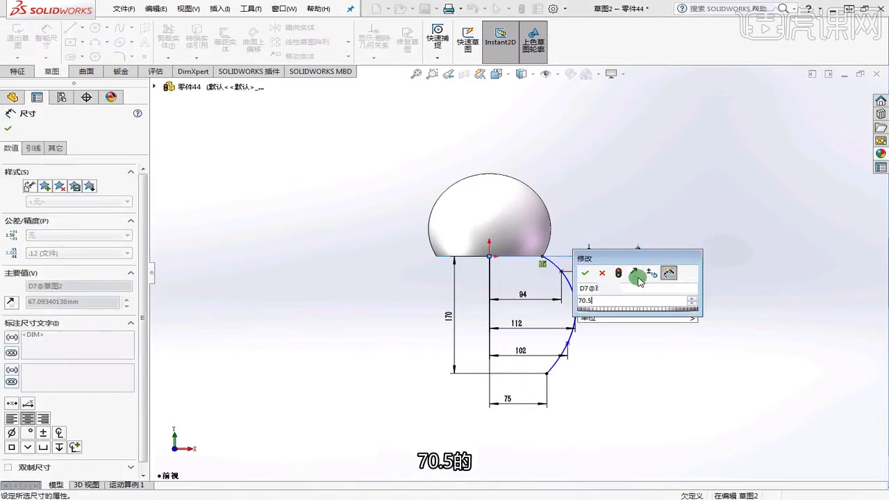
pyautogui.press('Return')
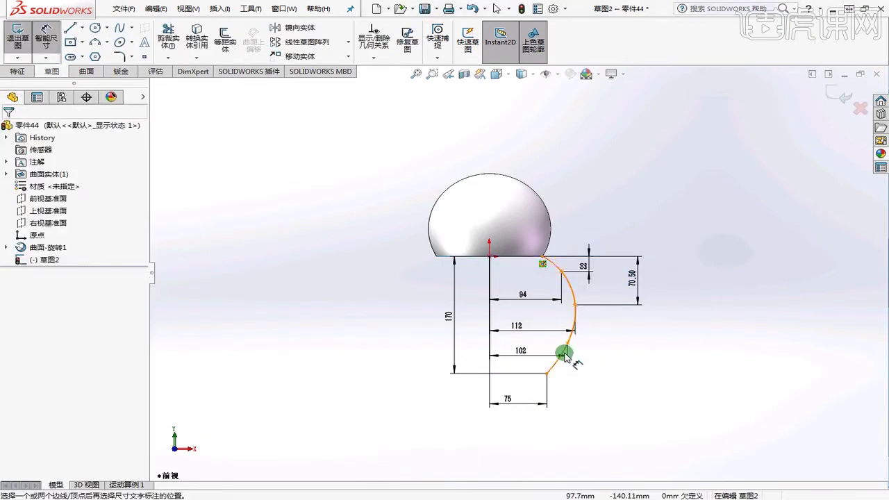
# Dimension the vertical distance between the spline's fourth point and its lower endpoint as 40 mm
pyautogui.click(547, 373)
pyautogui.click(547, 372)
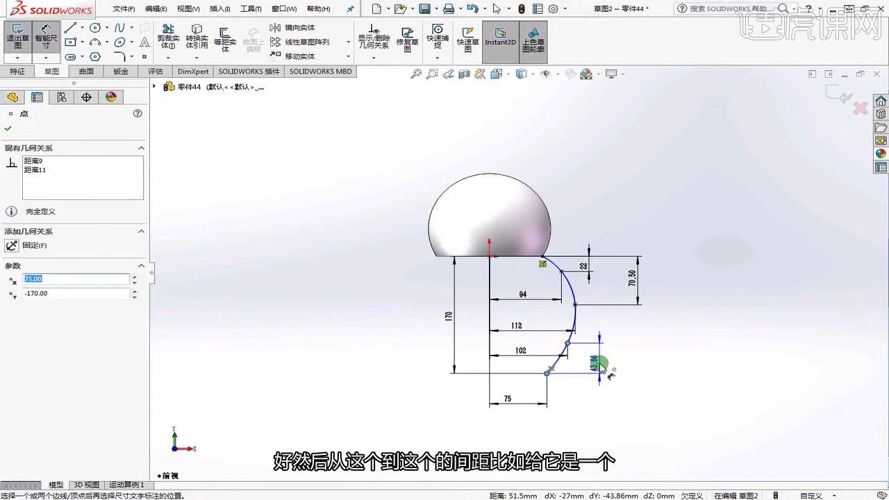
pyautogui.click(601, 363)
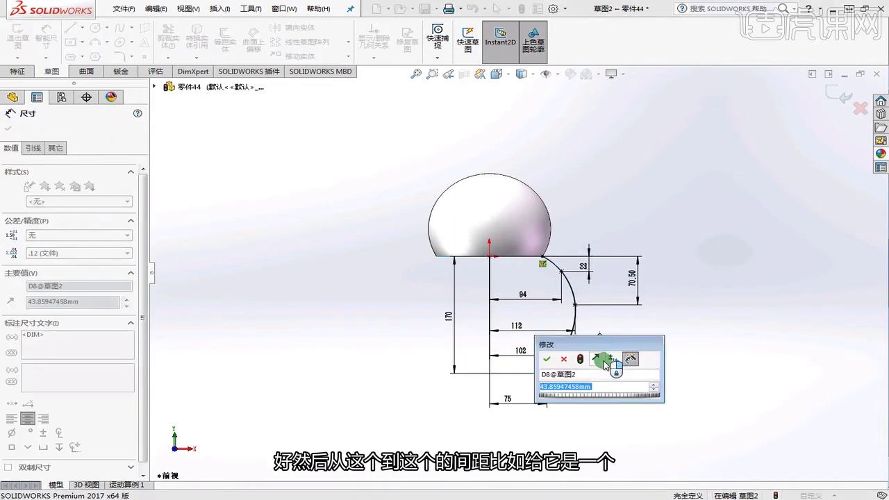
pyautogui.write('40')
pyautogui.press('Return')
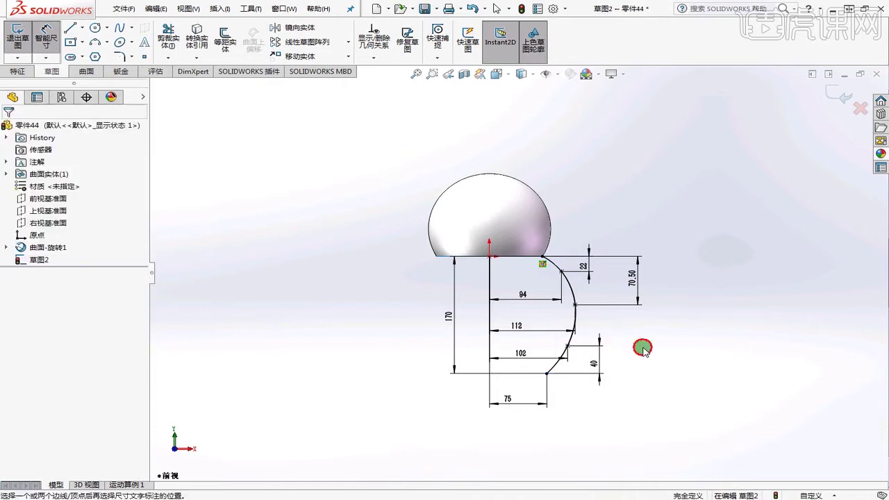
pyautogui.click(631, 278)
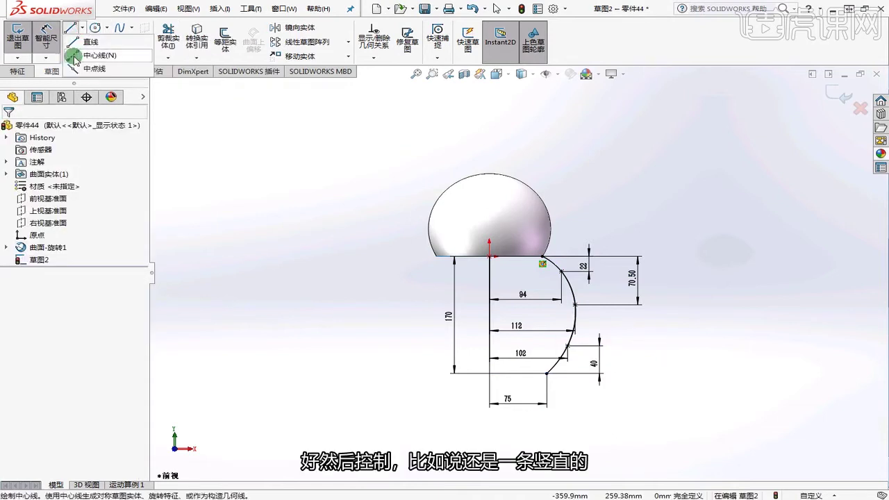
# Draw a vertical construction centerline of infinite length through the origin
pyautogui.press('l')
pyautogui.click(26, 217)
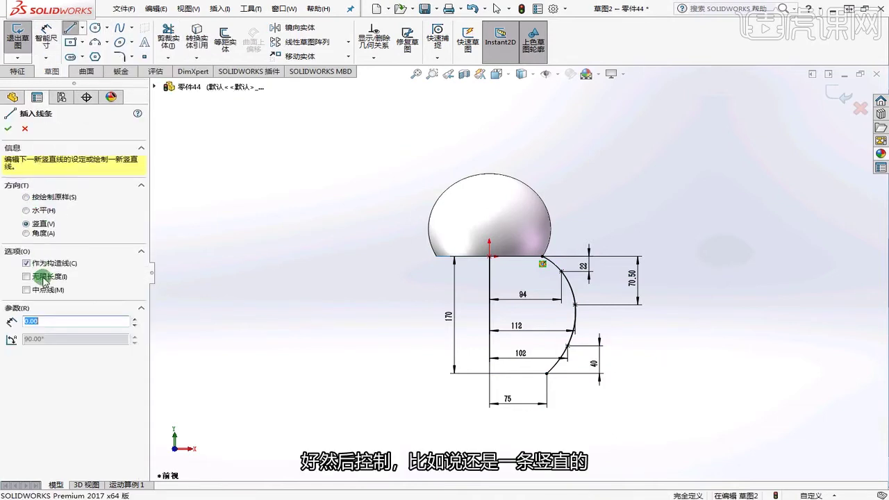
pyautogui.click(26, 275)
pyautogui.click(490, 258)
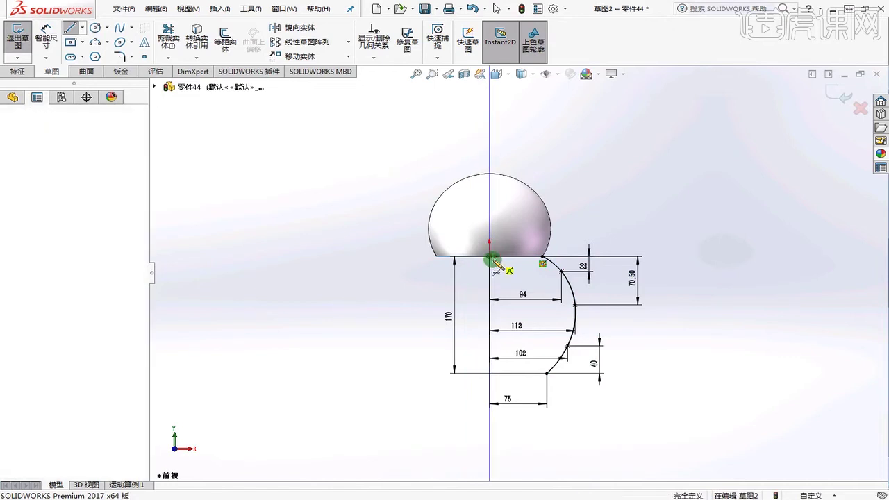
pyautogui.rightClick(295, 186)
pyautogui.click(322, 193)
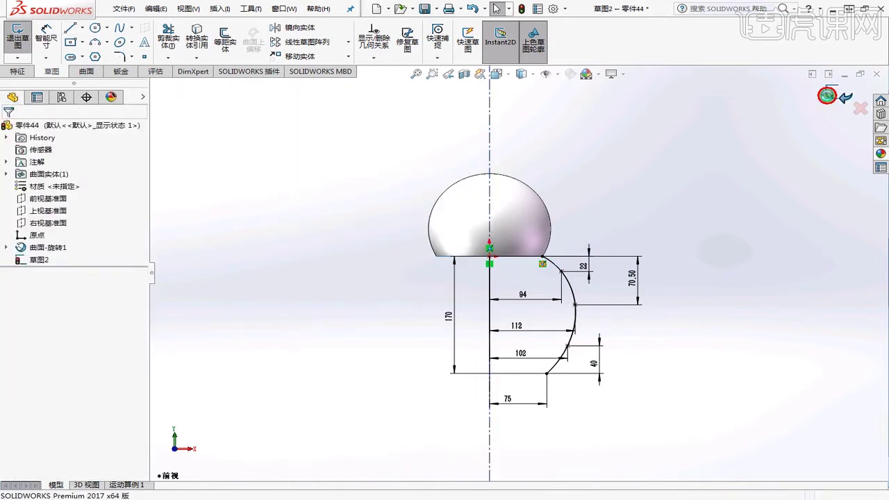
# Finish the sketch and revolve the spline 360° about the vertical centerline as the body surface
pyautogui.click(831, 95)
pyautogui.moveTo(491, 302); pyautogui.dragTo(540, 189, button='middle')
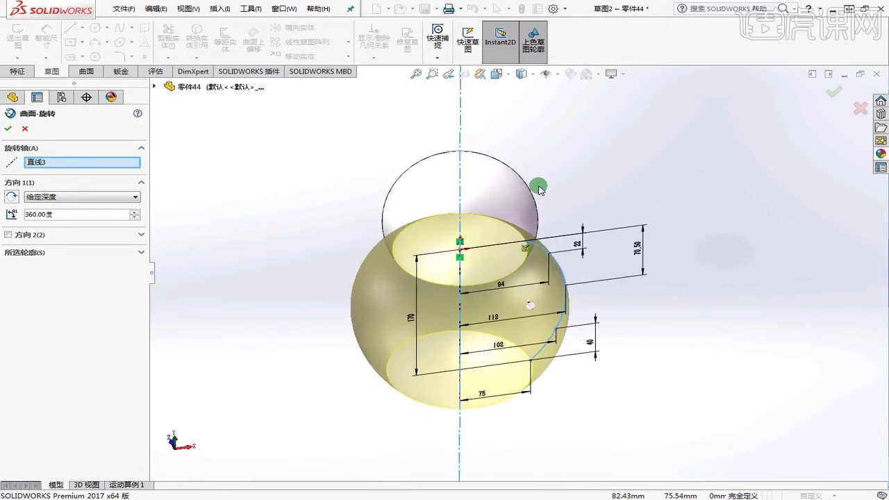
pyautogui.click(7, 130)
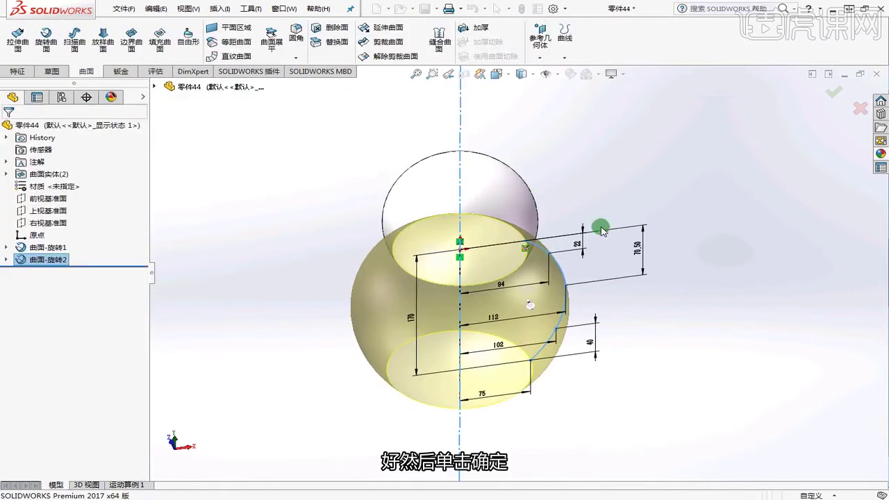
# Knit the revolved head surface and the revolved body surface into one surface
pyautogui.moveTo(645, 180); pyautogui.dragTo(642, 325, button='middle')
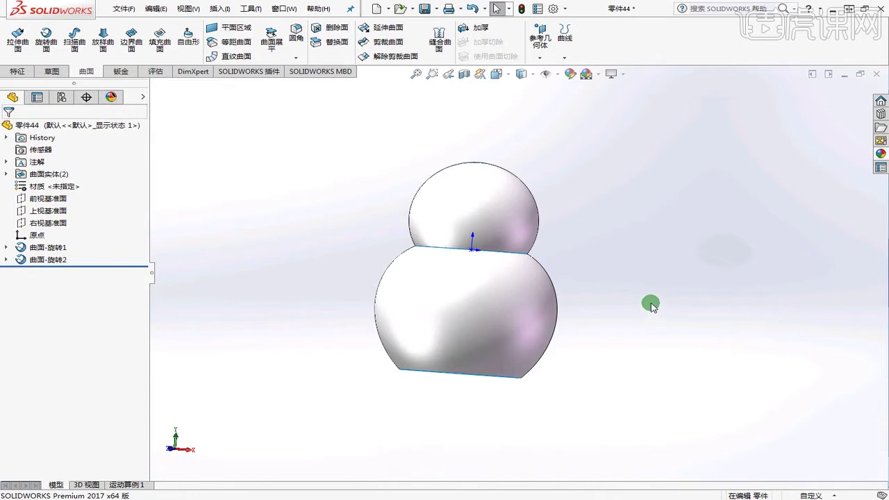
pyautogui.click(439, 36)
pyautogui.click(461, 201)
pyautogui.click(465, 278)
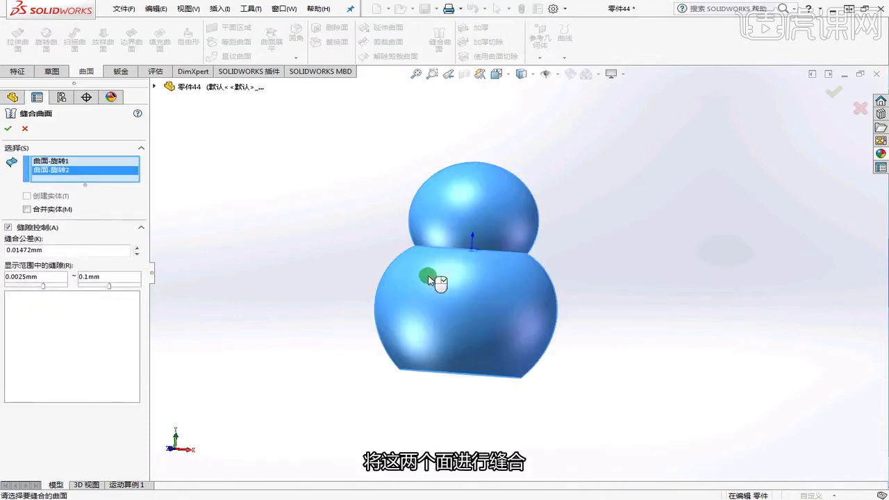
pyautogui.click(8, 128)
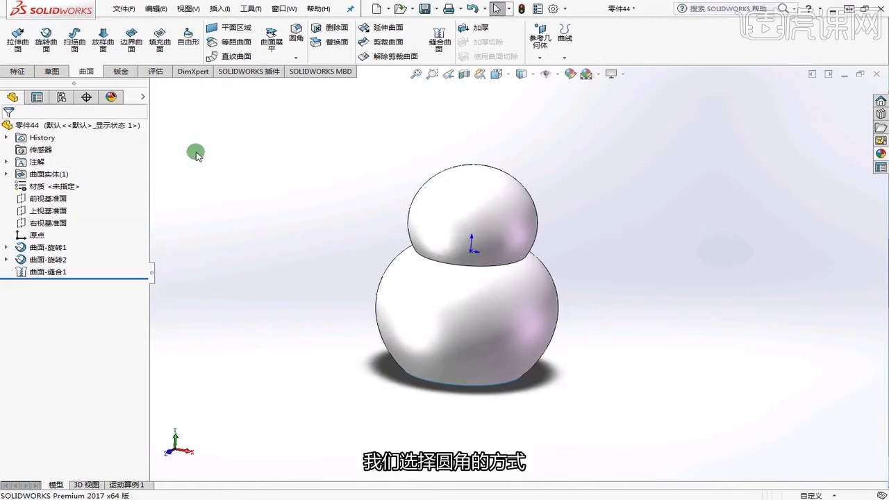
# Fillet the circular neck edge between the head and the body with a 20 mm symmetric radius
pyautogui.click(297, 35)
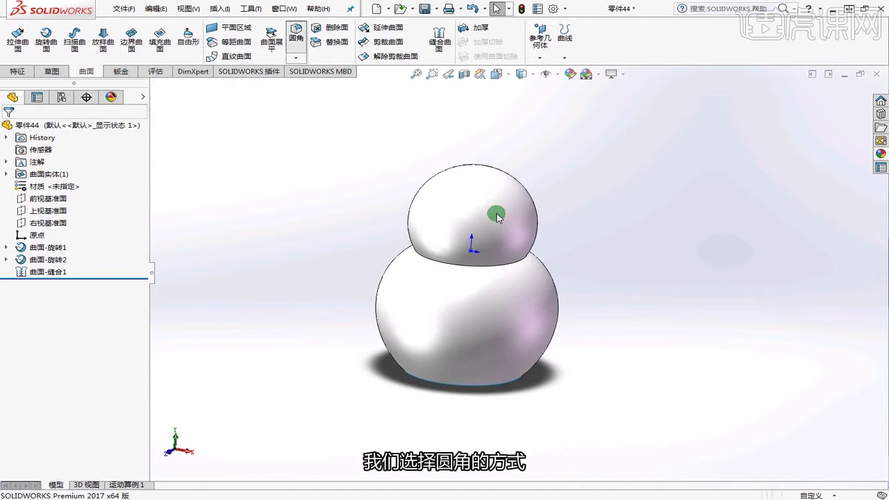
pyautogui.click(520, 257)
pyautogui.scroll(-2, 430, 297)
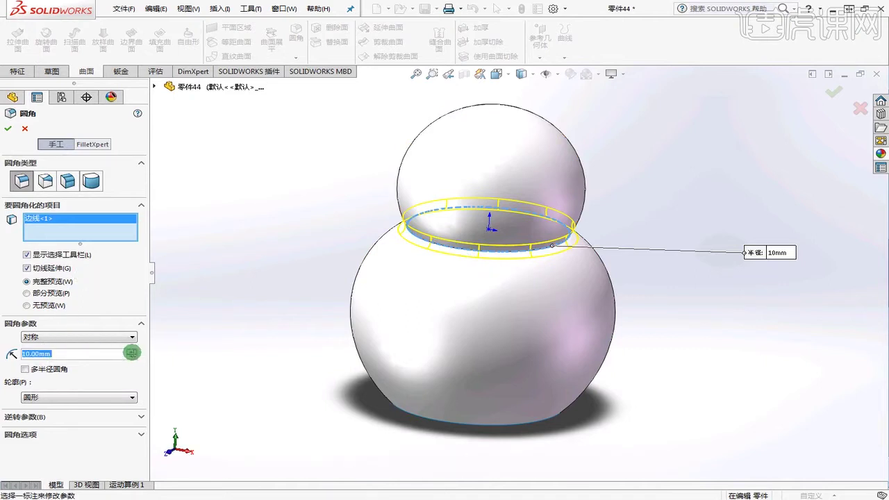
pyautogui.click(132, 352)
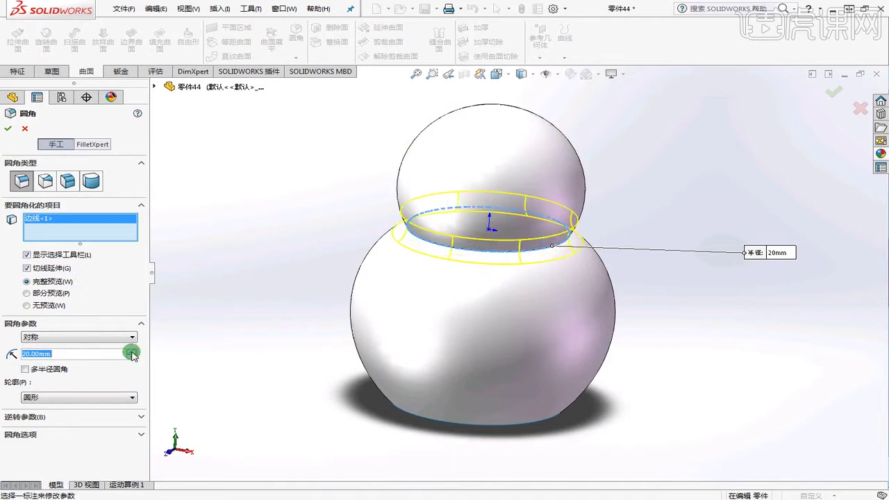
pyautogui.click(9, 133)
# Close the circular opening at the base of the body with a planar surface
pyautogui.moveTo(630, 236); pyautogui.dragTo(376, 170, button='middle')
pyautogui.click(376, 170)
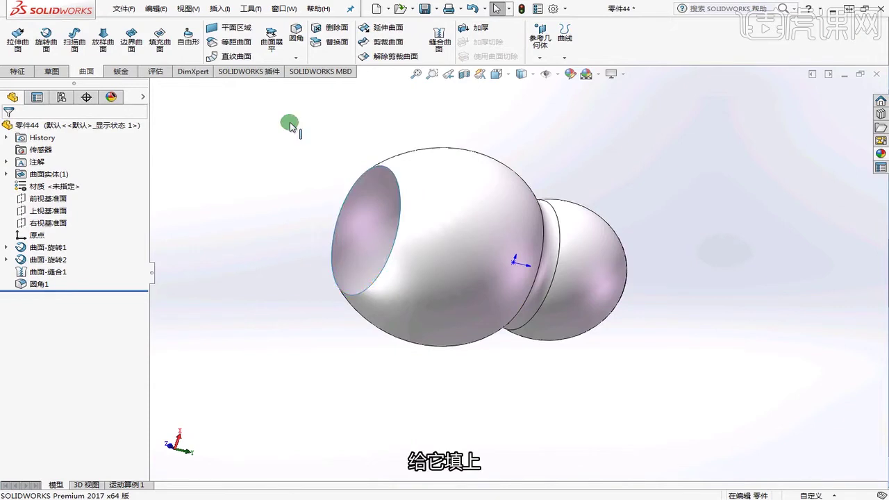
pyautogui.click(226, 28)
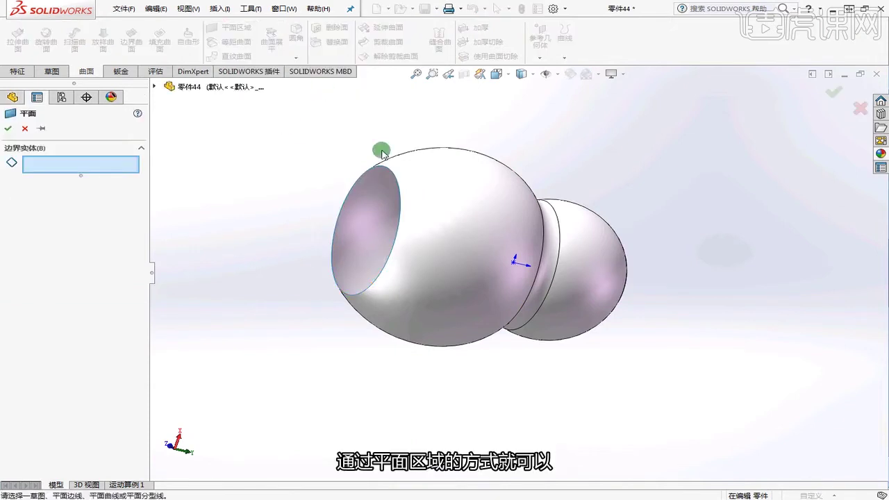
pyautogui.click(381, 168)
pyautogui.click(7, 130)
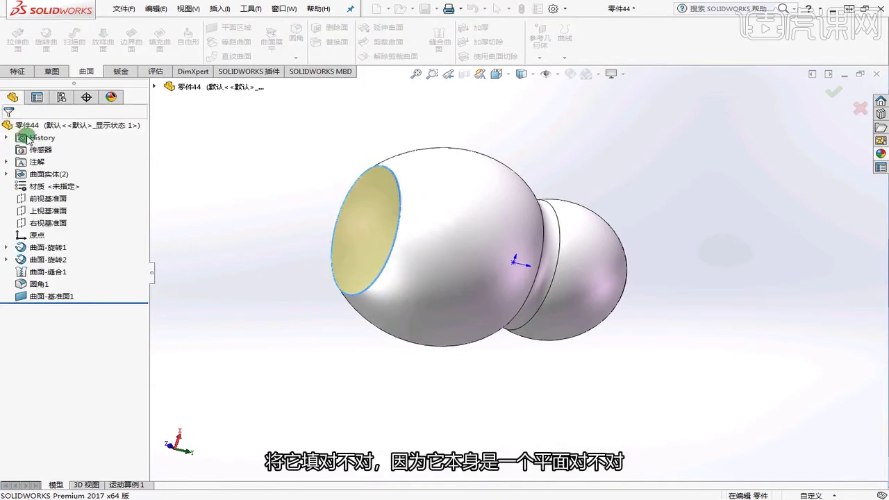
pyautogui.moveTo(204, 159); pyautogui.dragTo(451, 347, button='middle')
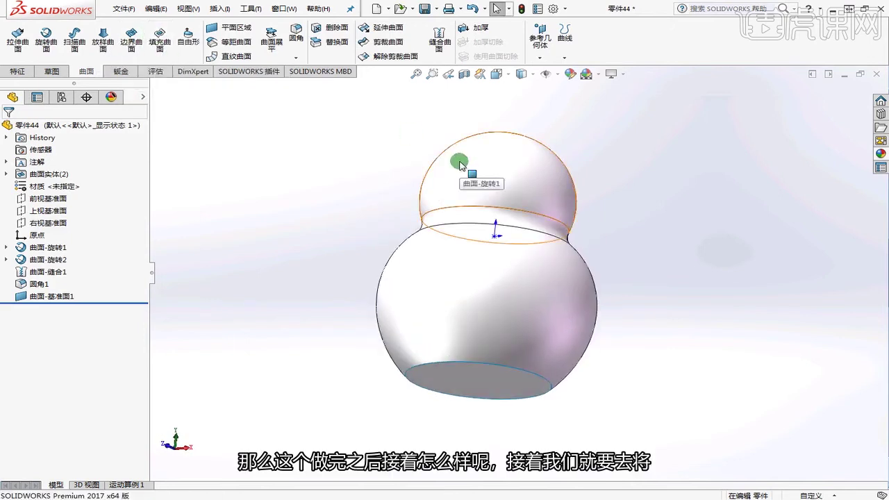
pyautogui.moveTo(464, 168); pyautogui.dragTo(553, 276, button='middle')
pyautogui.hotkey('alt', 'Tab')
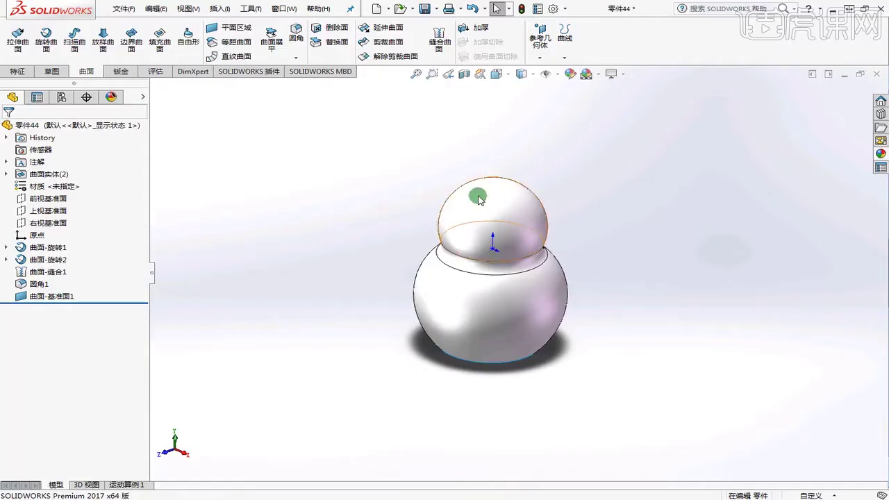
# Start a new sketch on the front plane and view it face-on
pyautogui.click(48, 73)
pyautogui.click(18, 36)
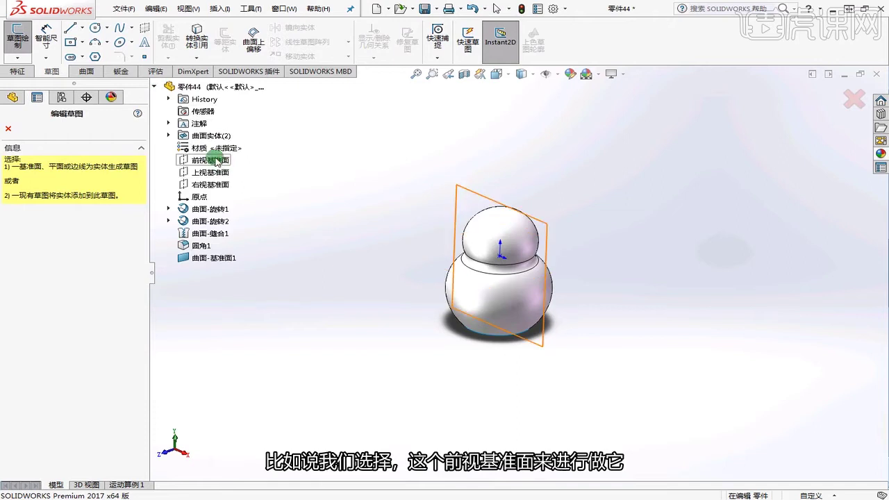
pyautogui.click(215, 161)
pyautogui.press('space')
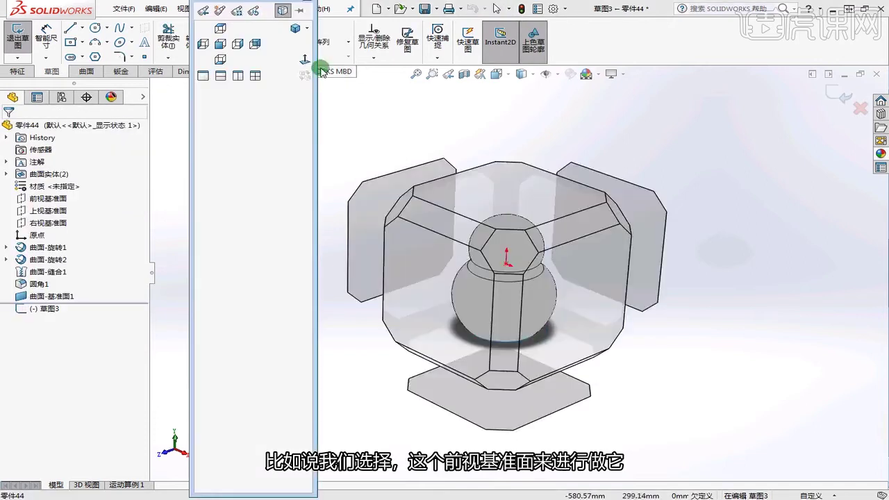
pyautogui.click(303, 64)
pyautogui.scroll(1, 680, 191)
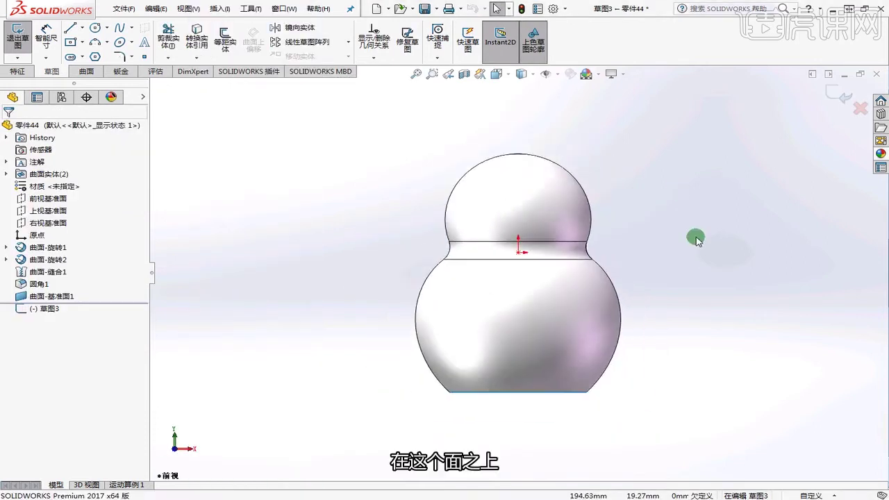
# Sketch a tilted ellipse on the head, up and to the right of the origin, with radii of about 17 mm and 10 mm
pyautogui.click(116, 44)
pyautogui.scroll(-2, 544, 214)
pyautogui.scroll(-1, 554, 258)
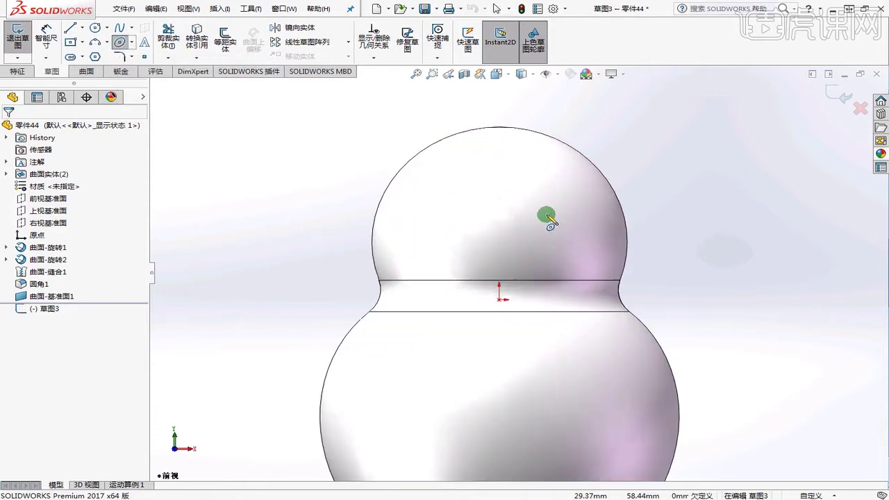
pyautogui.click(546, 198)
pyautogui.click(564, 179)
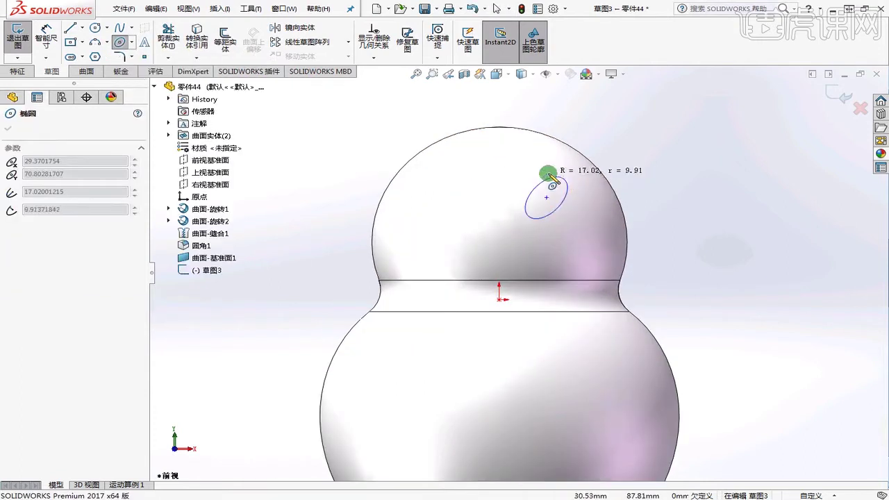
pyautogui.click(545, 174)
pyautogui.rightClick(672, 169)
pyautogui.click(700, 182)
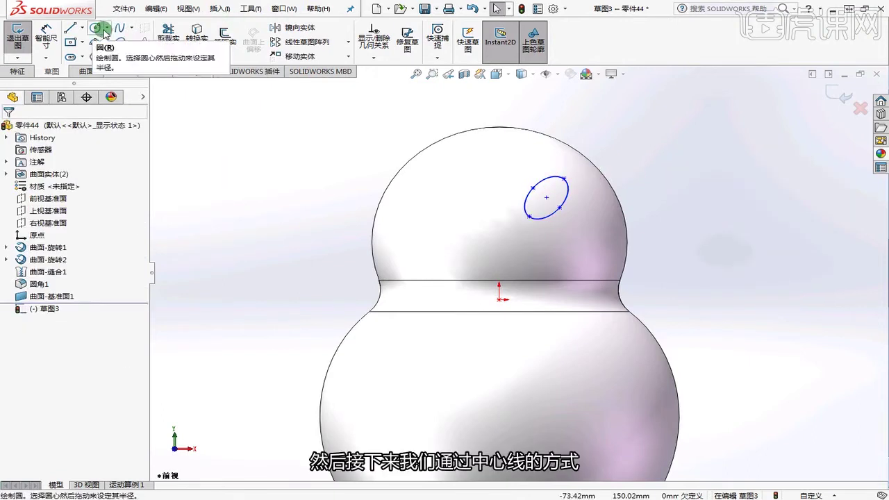
# Draw an infinite-length centerline through the origin and the ellipse's center
pyautogui.click(82, 28)
pyautogui.click(87, 64)
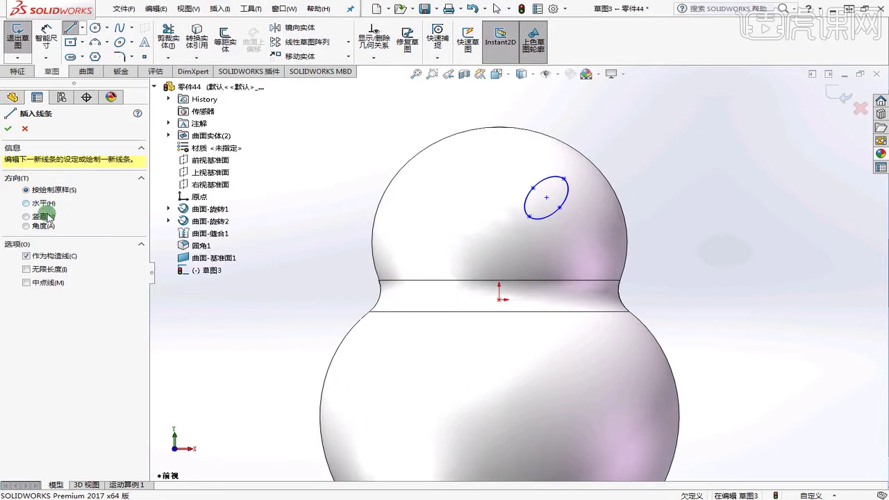
pyautogui.click(499, 300)
pyautogui.click(547, 196)
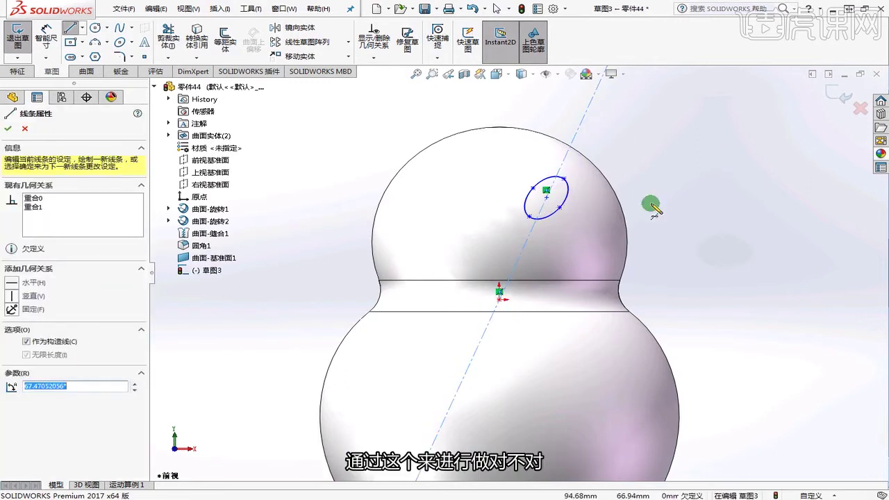
pyautogui.rightClick(649, 204)
pyautogui.click(677, 217)
pyautogui.scroll(1, 517, 277)
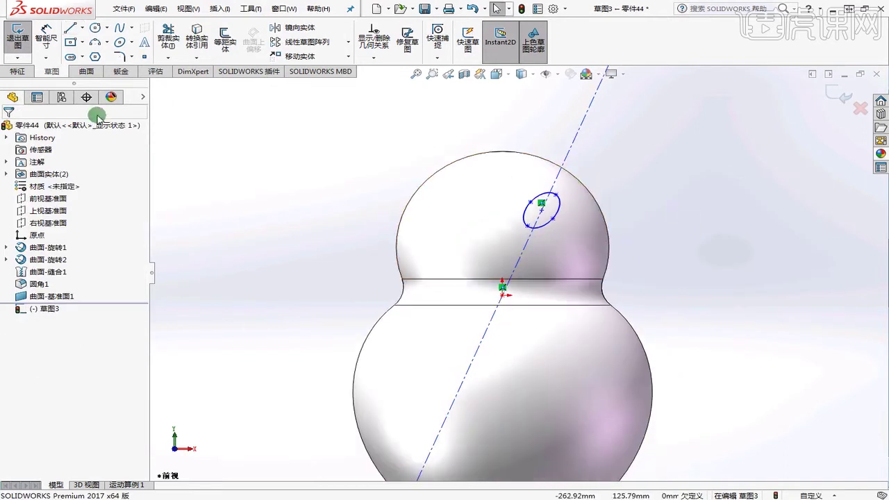
# Draw a horizontal infinite-length centerline through the origin
pyautogui.click(84, 29)
pyautogui.click(97, 55)
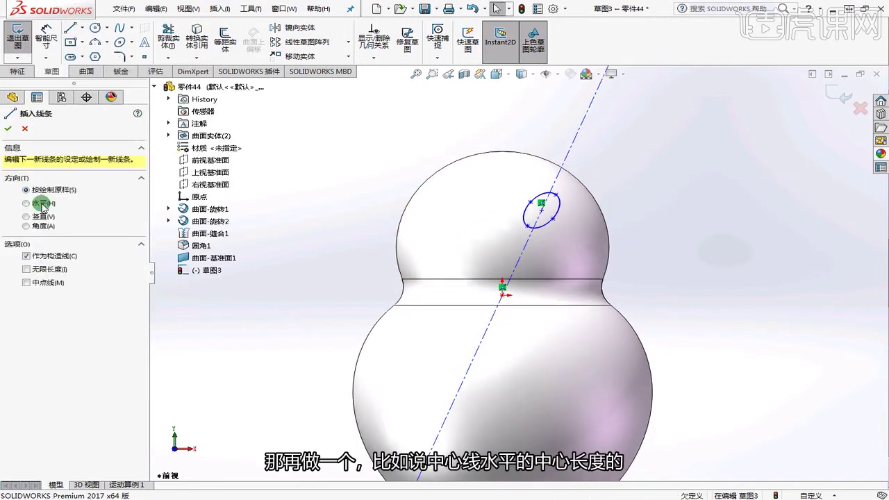
pyautogui.click(26, 202)
pyautogui.click(26, 275)
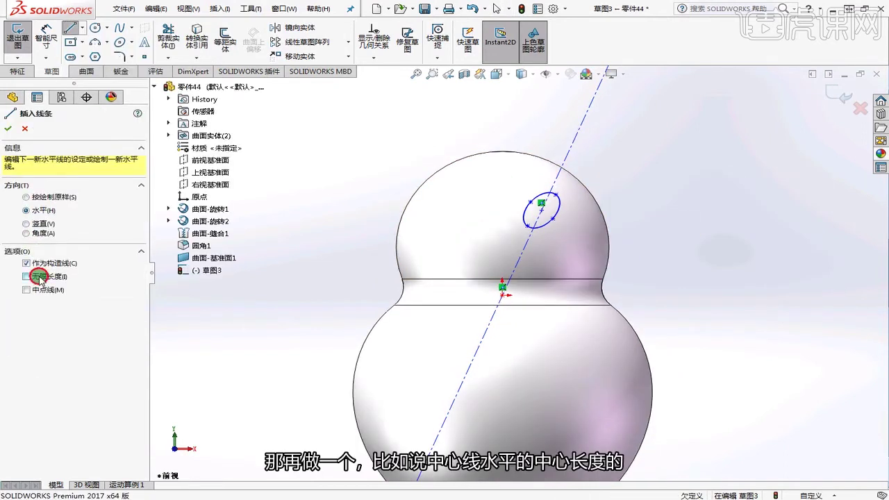
pyautogui.click(503, 298)
pyautogui.rightClick(719, 205)
pyautogui.click(730, 234)
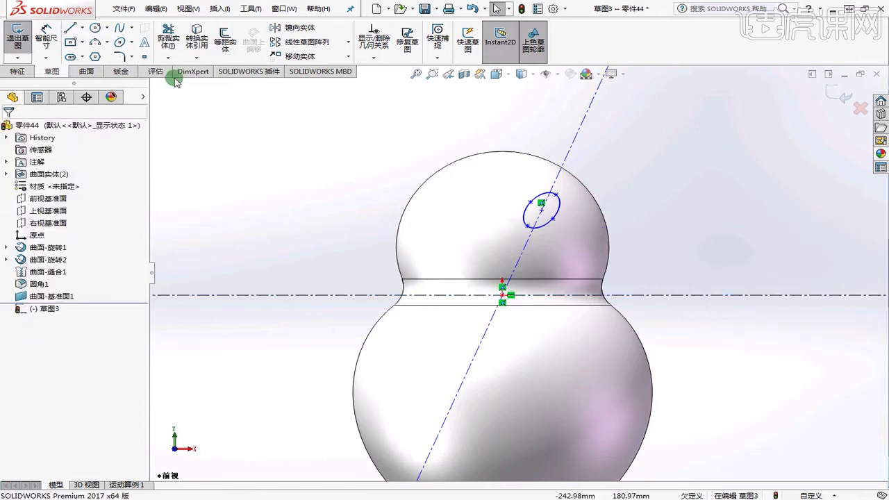
# Dimension the angle between the tilted centerline and the horizontal centerline as 80°
pyautogui.click(57, 44)
pyautogui.click(575, 145)
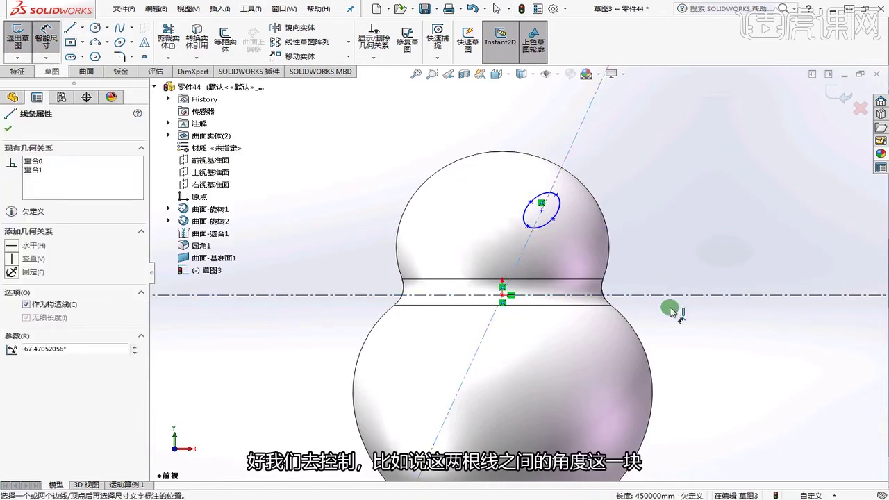
pyautogui.click(662, 296)
pyautogui.click(659, 229)
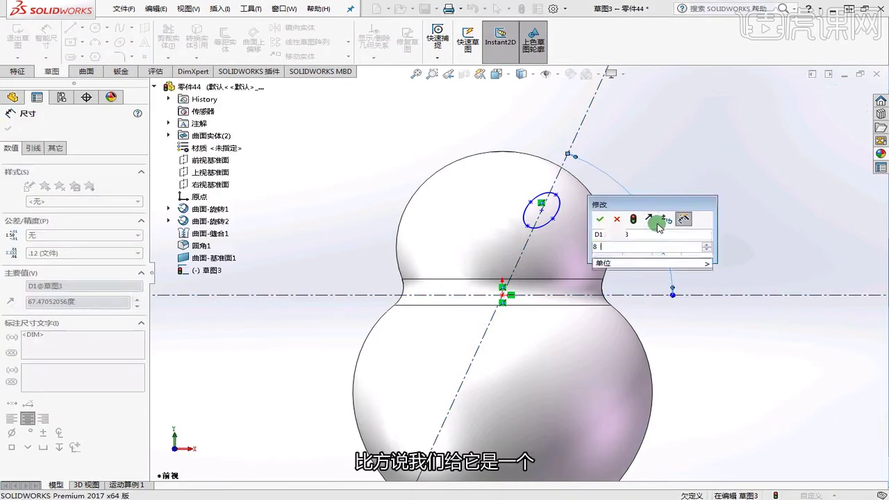
pyautogui.write('80')
pyautogui.press('Return')
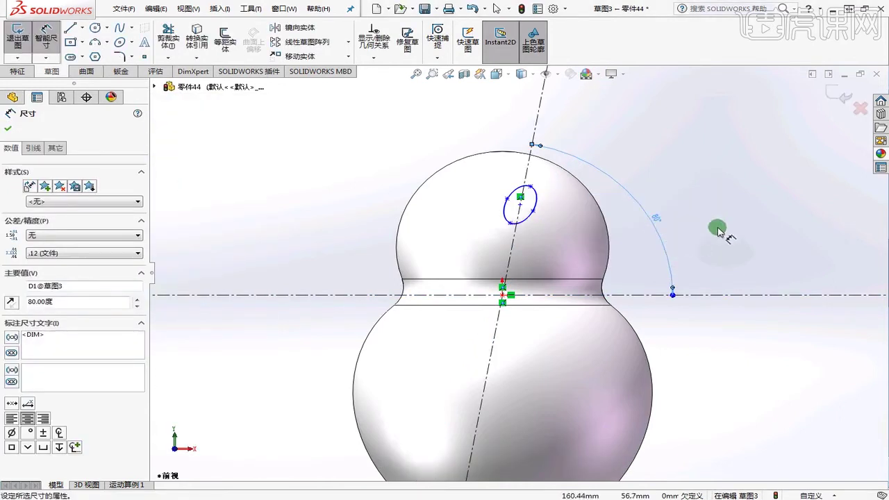
pyautogui.click(725, 229)
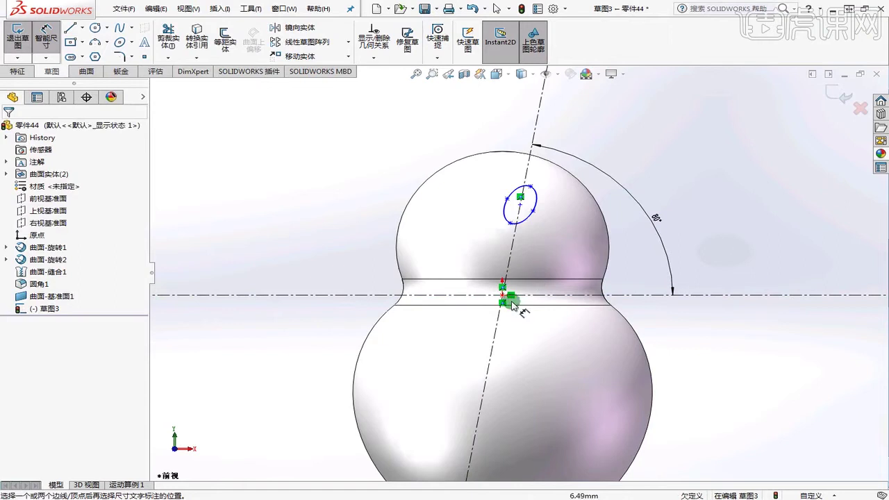
# Dimension the vertical distance from the origin to the ellipse's center as 80 mm
pyautogui.click(521, 206)
pyautogui.click(444, 294)
pyautogui.click(377, 232)
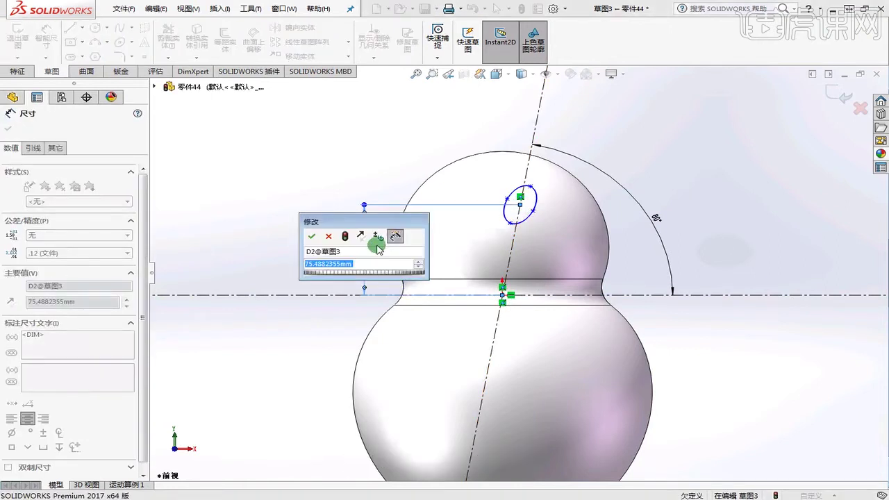
pyautogui.write('80')
pyautogui.press('Return')
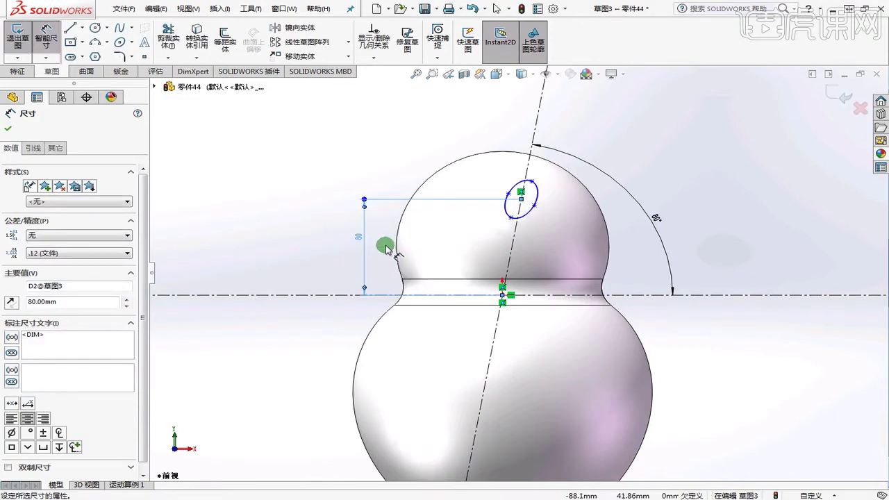
pyautogui.click(484, 215)
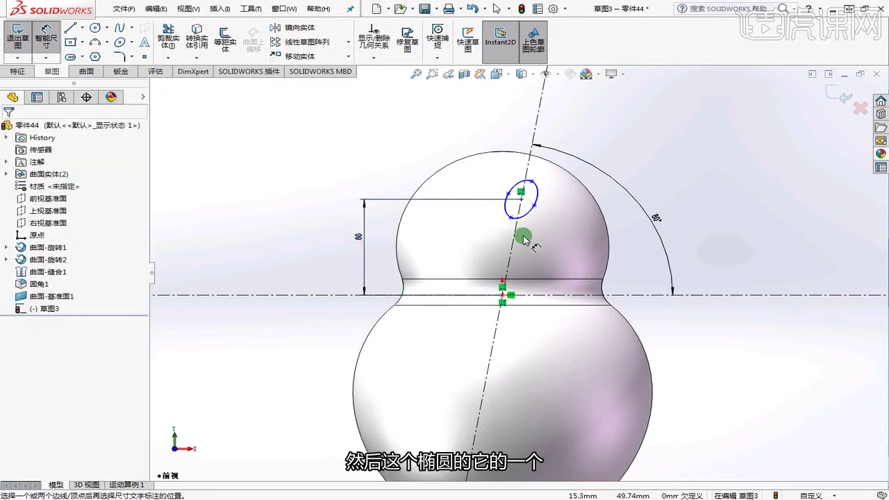
# Dimension the ellipse's major radius, from its center to the upper axis point, as 18 mm
pyautogui.scroll(-5, 524, 210)
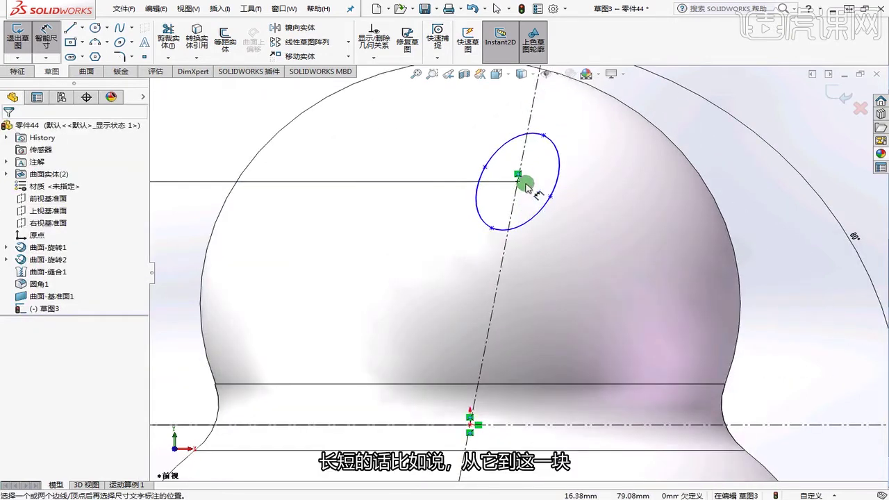
pyautogui.click(517, 179)
pyautogui.click(543, 137)
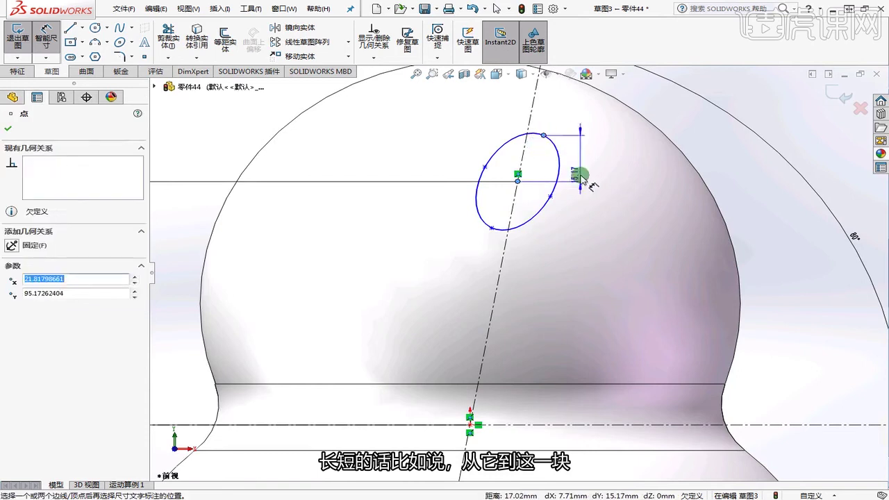
pyautogui.click(596, 214)
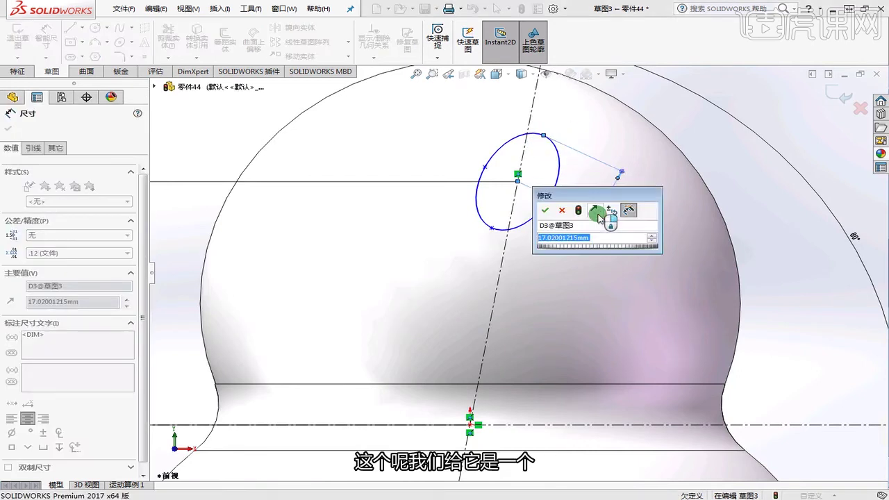
pyautogui.write('18')
pyautogui.press('Return')
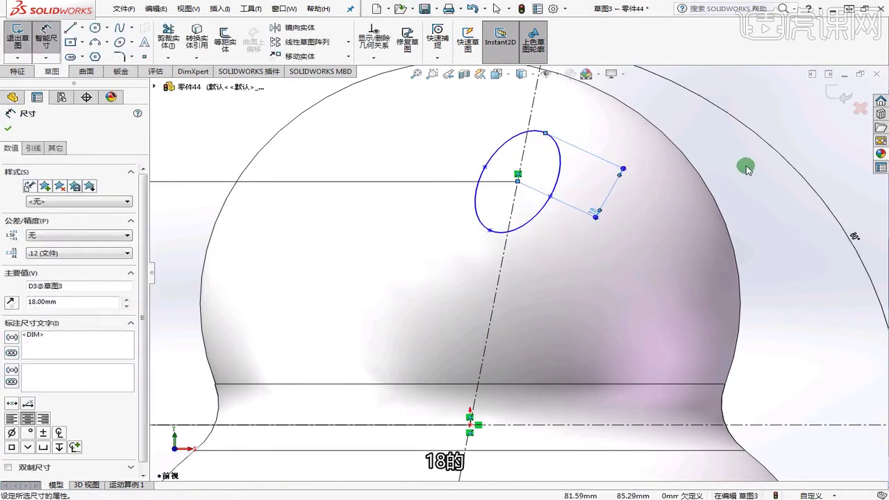
# Dimension the ellipse's minor radius, from its center to the side axis point, as 15 mm and finish dimensioning
pyautogui.click(514, 178)
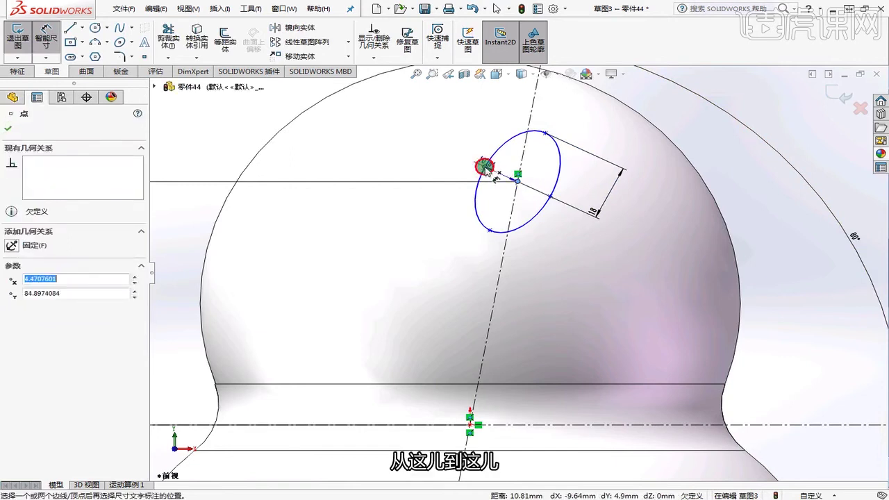
pyautogui.click(484, 167)
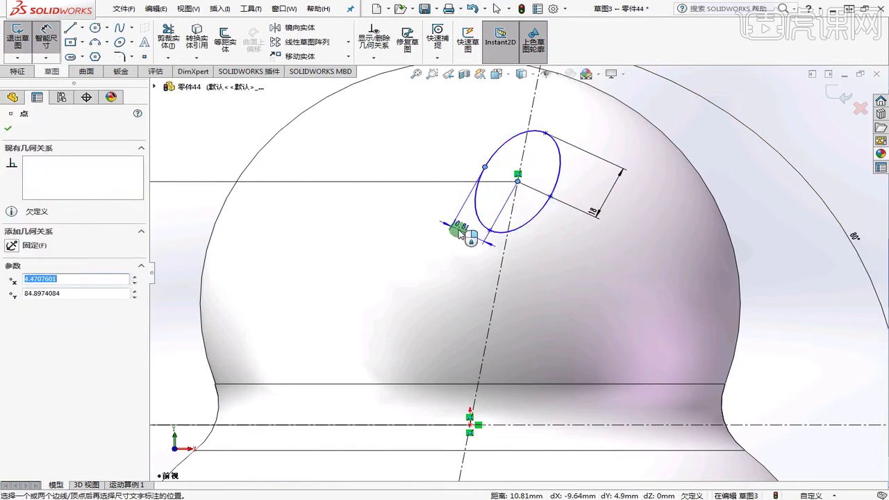
pyautogui.click(459, 232)
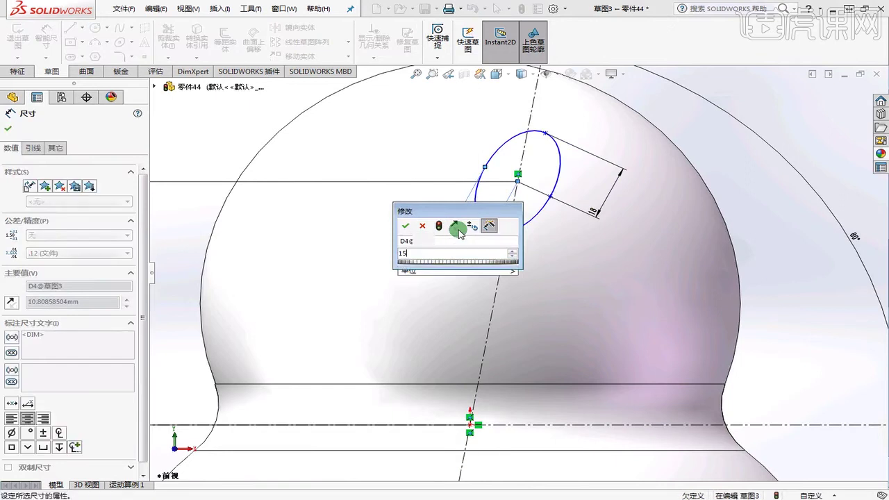
pyautogui.write('5')
pyautogui.press('Return')
pyautogui.rightClick(763, 215)
pyautogui.click(784, 226)
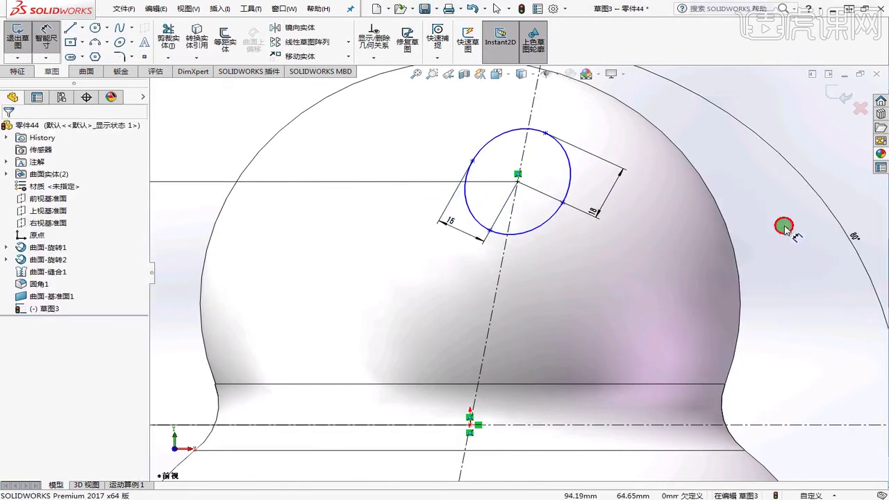
pyautogui.scroll(2, 803, 258)
pyautogui.click(738, 172)
pyautogui.scroll(2, 740, 173)
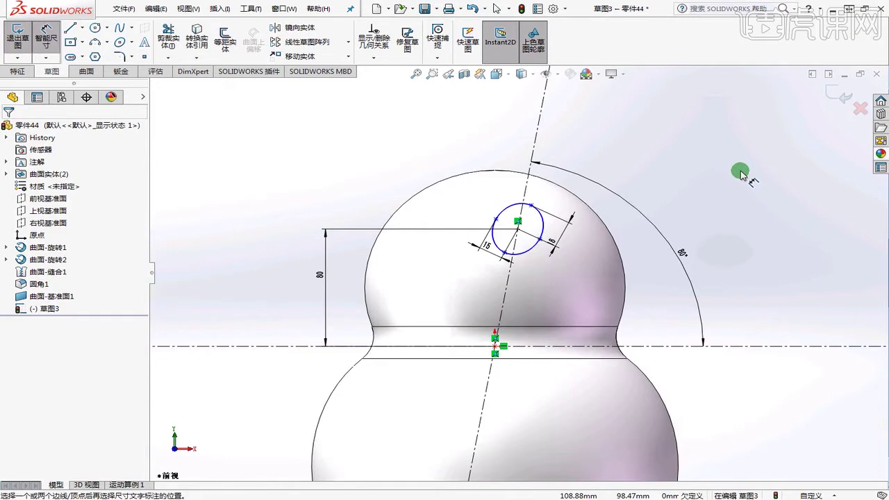
pyautogui.press('Escape')
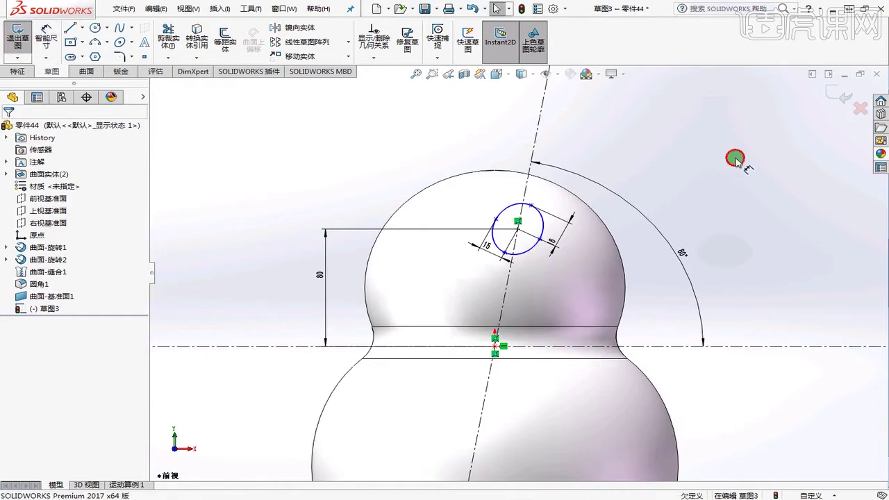
pyautogui.rightClick(637, 156)
pyautogui.click(612, 167)
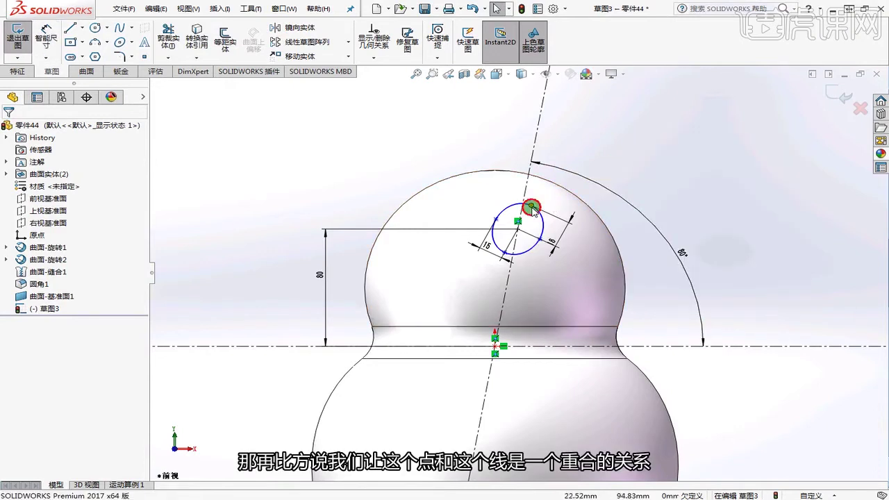
# Make the ellipse's upper major-axis point coincident with the tilted centerline
pyautogui.click(531, 205)
pyautogui.keyDown('ctrl'); pyautogui.click(528, 184); pyautogui.keyUp('ctrl')
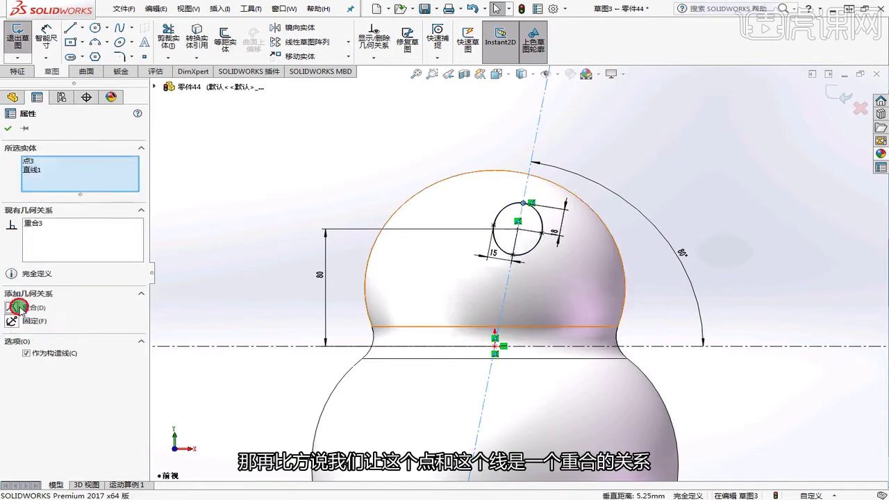
pyautogui.click(12, 306)
# Set the ellipse's minor radius to 14 mm
pyautogui.scroll(3, 690, 229)
pyautogui.scroll(-2, 416, 274)
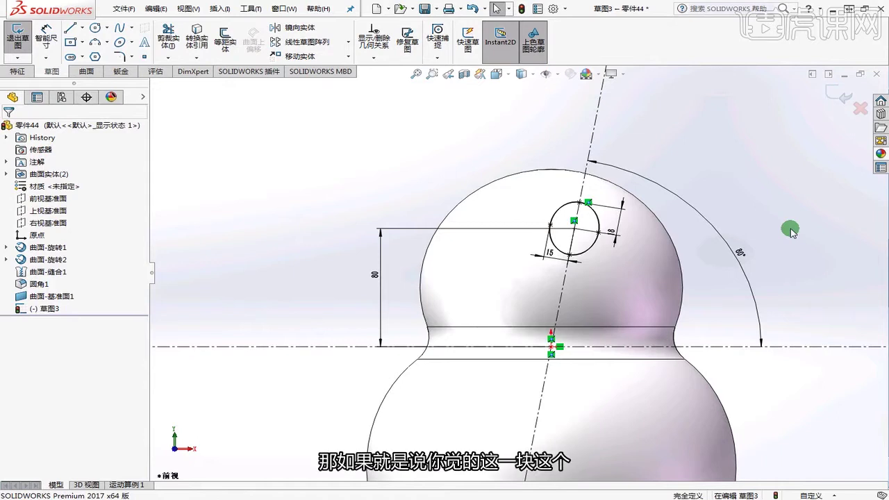
pyautogui.scroll(-1, 592, 242)
pyautogui.click(531, 262)
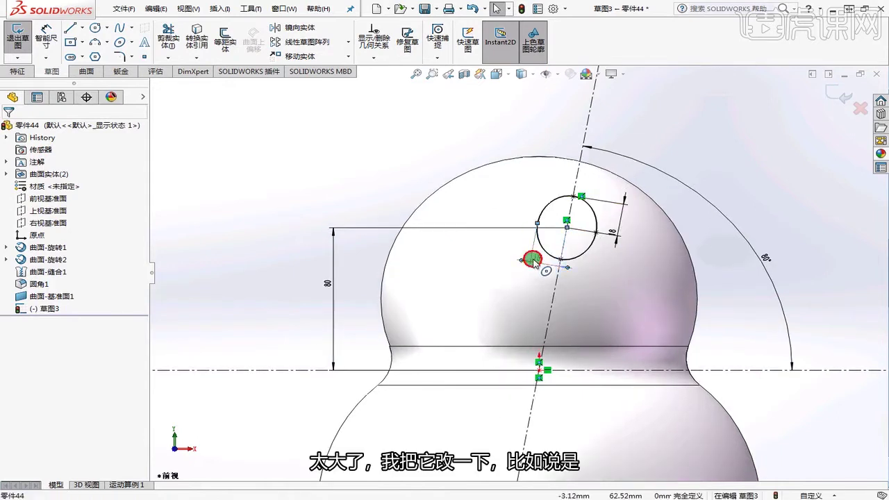
pyautogui.write('14')
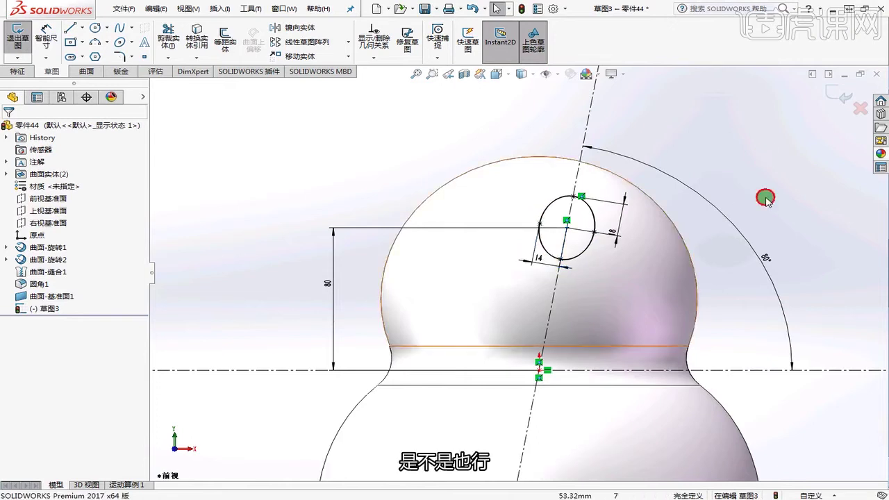
# Set the angle between the tilted and horizontal centerlines to 70°
pyautogui.scroll(2, 510, 300)
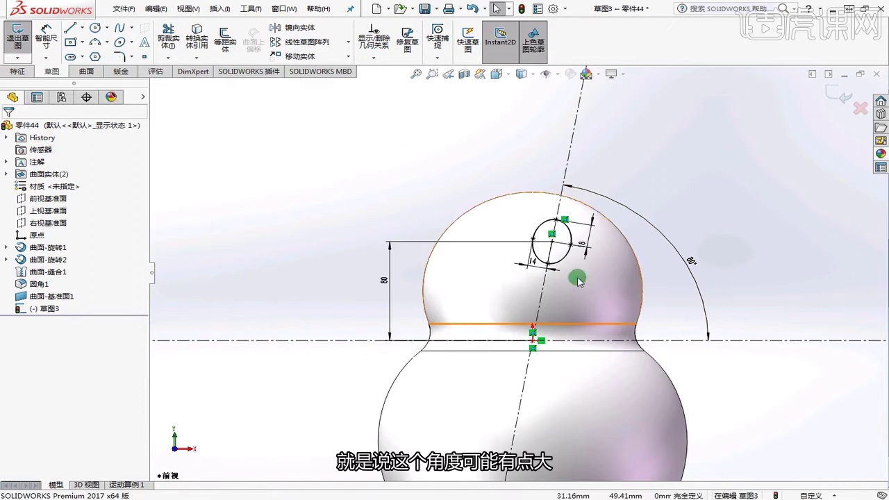
pyautogui.click(686, 259)
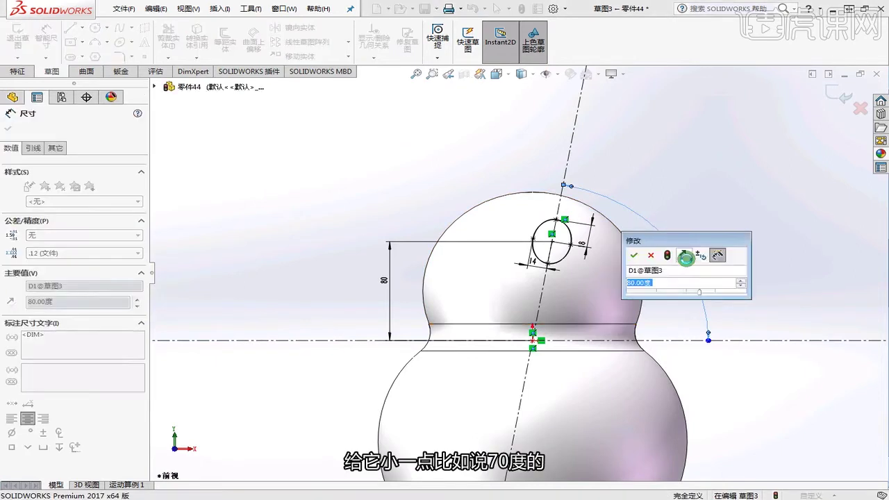
pyautogui.write('70')
pyautogui.press('Return')
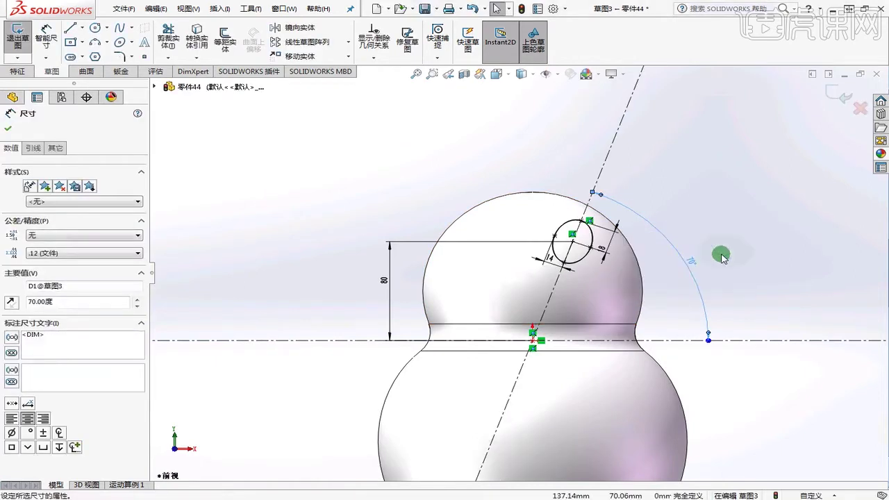
# Set the height of the ellipse's center above the origin to 78 mm
pyautogui.click(394, 275)
pyautogui.write('78')
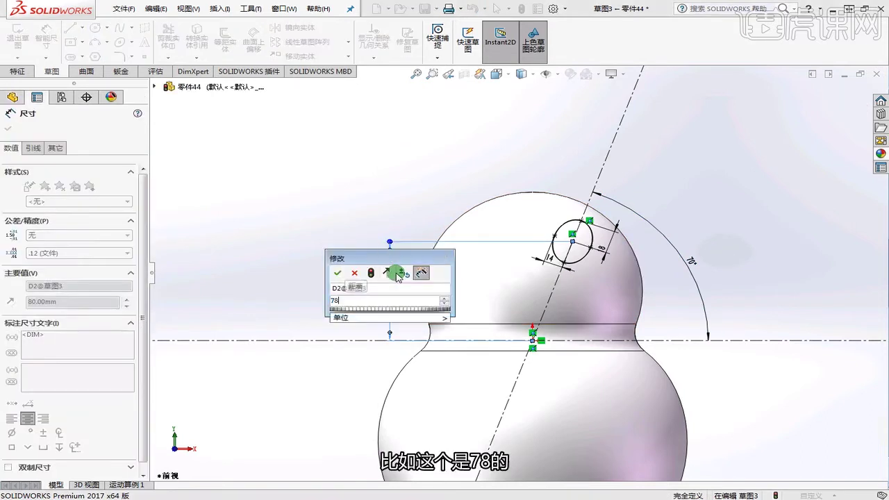
pyautogui.press('Return')
pyautogui.click(780, 258)
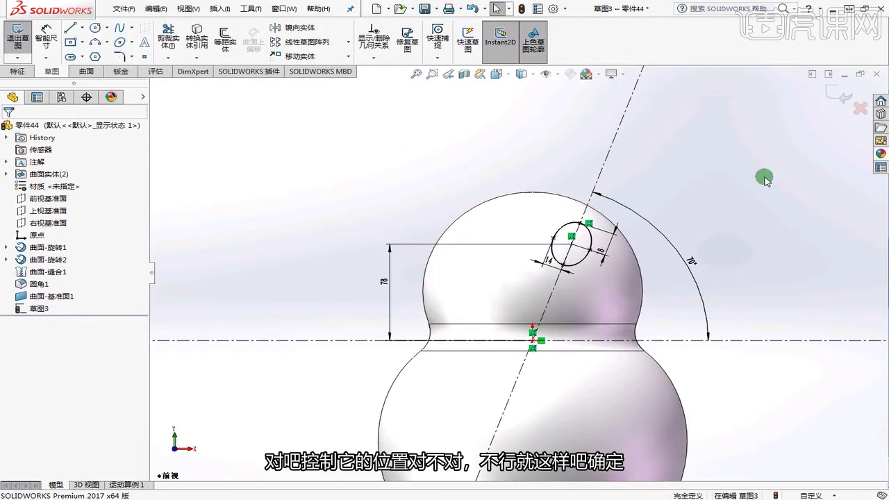
# Exit the eye sketch and reopen it for editing
pyautogui.click(844, 98)
pyautogui.moveTo(675, 211)
pyautogui.mouseDown(button='middle')
pyautogui.moveTo(674, 257)
pyautogui.moveTo(685, 263)
pyautogui.mouseUp(button='middle')
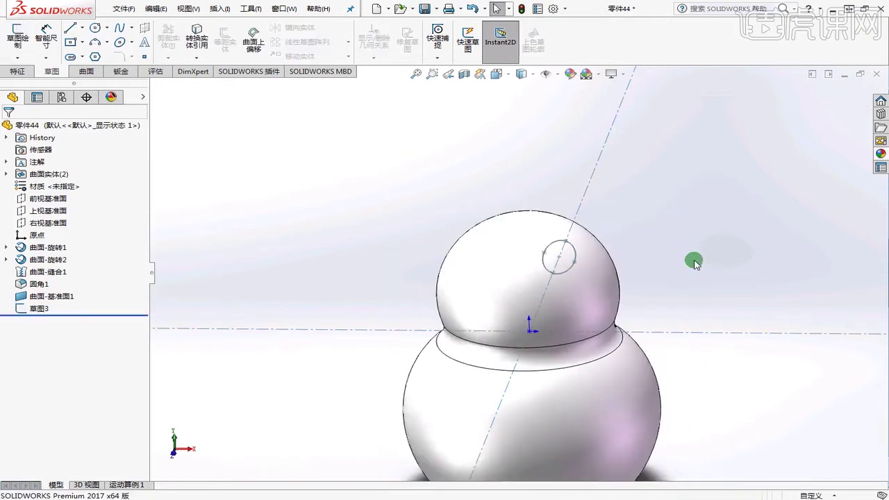
pyautogui.rightClick(34, 309)
pyautogui.click(44, 258)
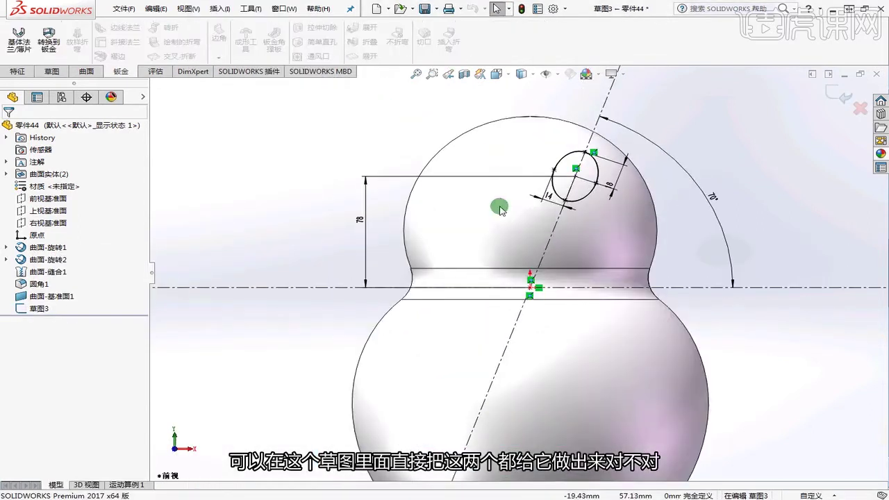
pyautogui.click(82, 73)
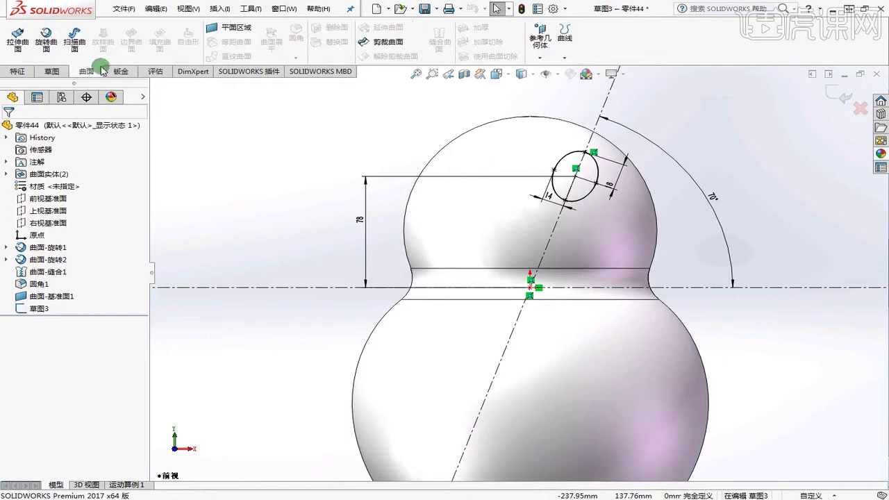
pyautogui.click(53, 72)
pyautogui.click(294, 28)
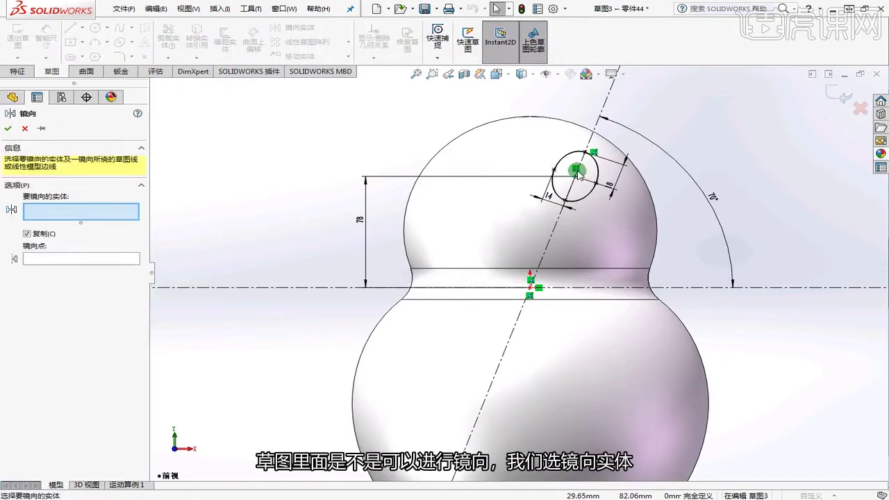
pyautogui.click(29, 127)
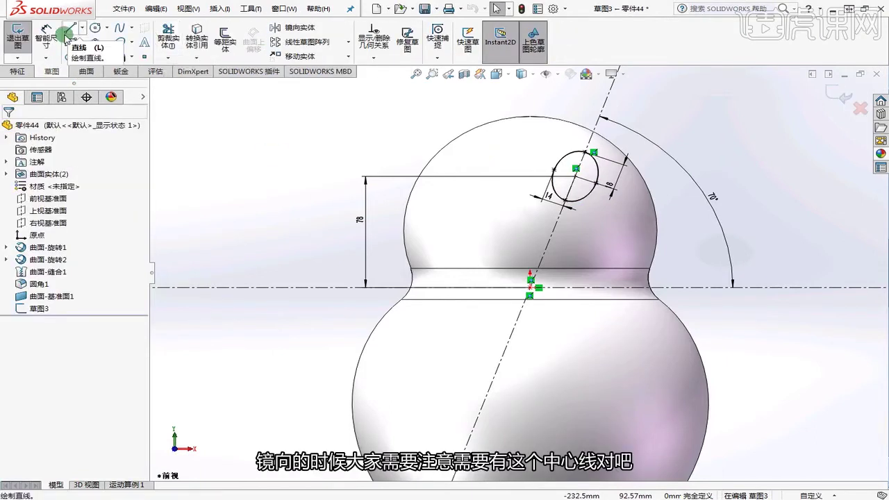
# Draw a vertical centerline of infinite length through the origin in the eye sketch
pyautogui.click(83, 29)
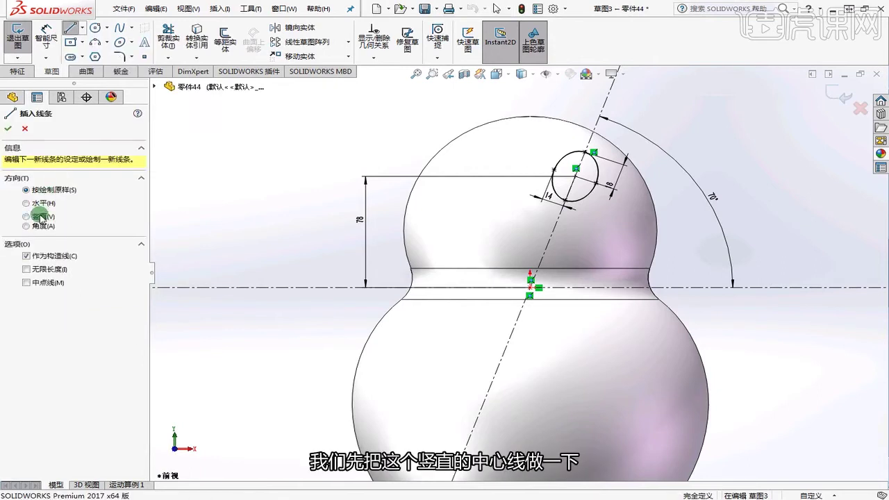
pyautogui.click(41, 217)
pyautogui.click(28, 275)
pyautogui.click(531, 287)
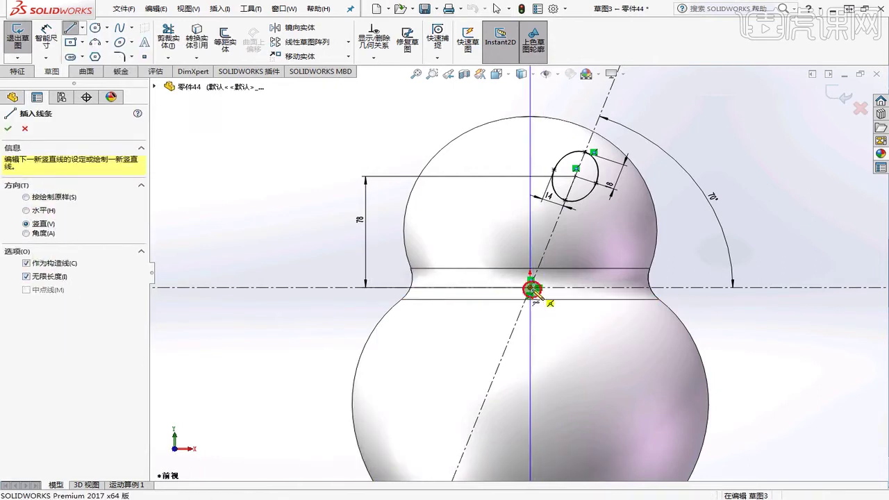
pyautogui.press('Escape')
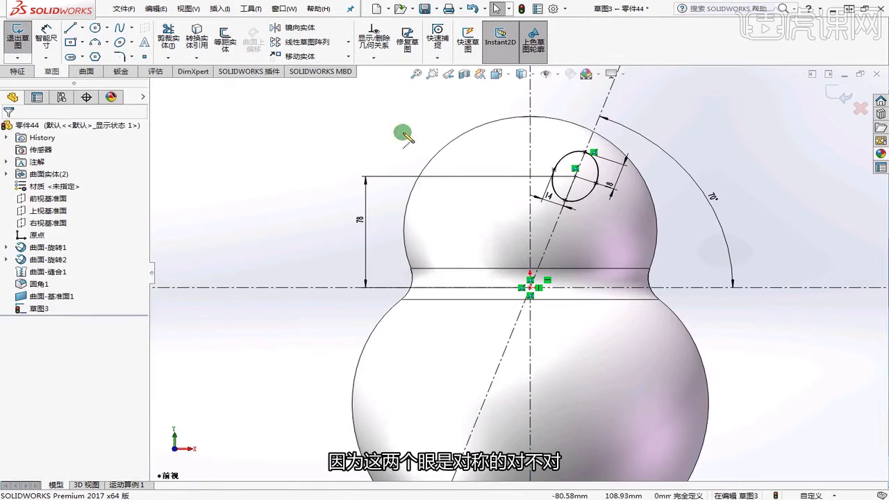
# Mirror the eye ellipse about the vertical centerline, keeping the original, and exit the sketch
pyautogui.click(563, 155)
pyautogui.click(280, 28)
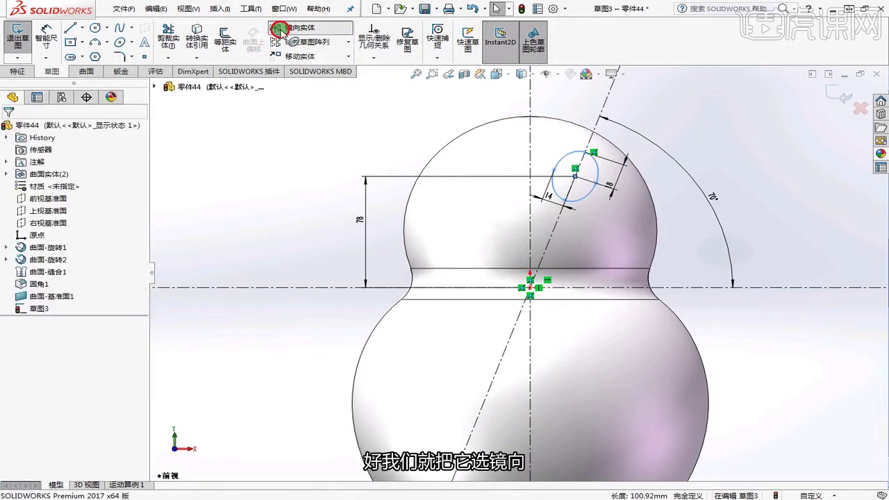
pyautogui.click(43, 264)
pyautogui.click(531, 181)
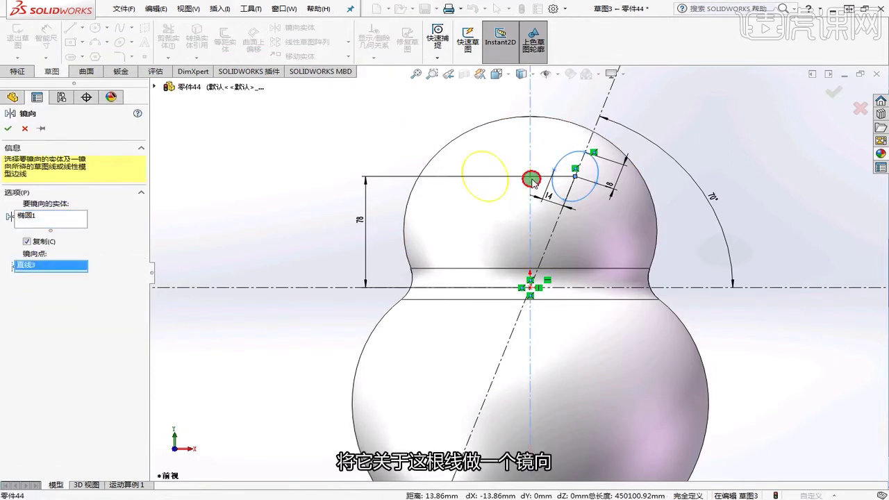
pyautogui.click(8, 128)
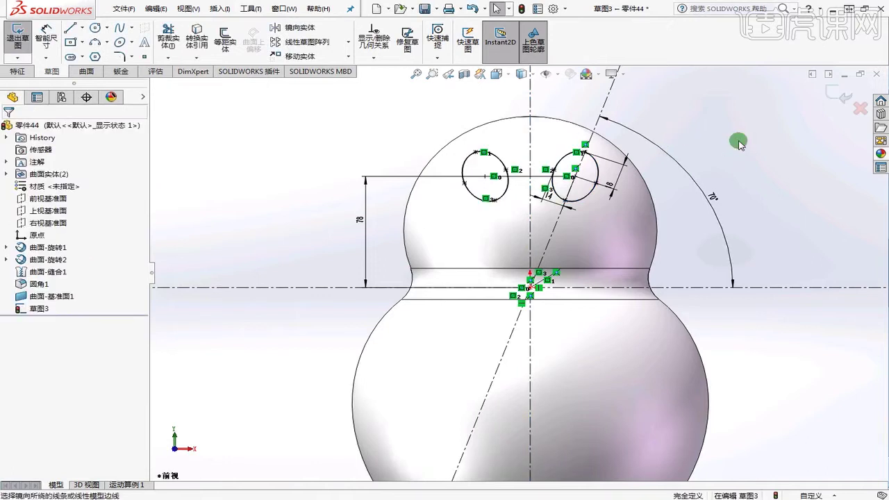
pyautogui.click(836, 95)
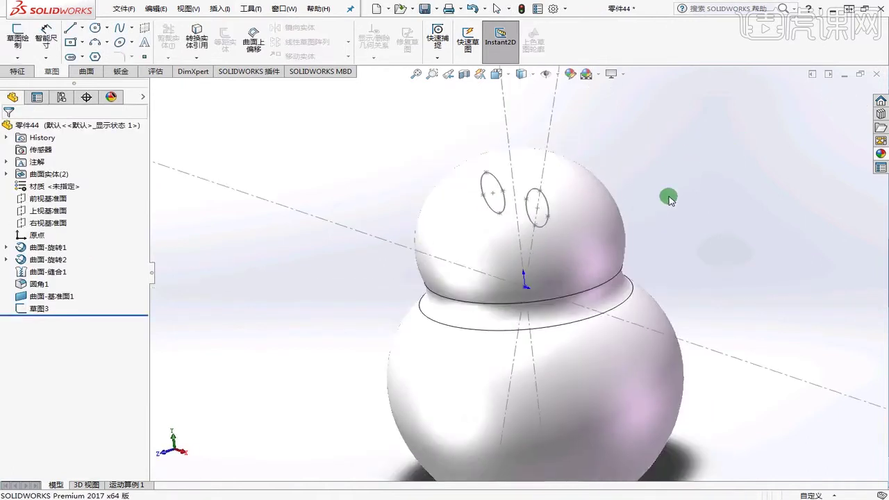
# Trim the penguin's surface with the eye sketch as a standard trim tool, keeping the main body region
pyautogui.click(81, 72)
pyautogui.click(383, 42)
pyautogui.click(127, 221)
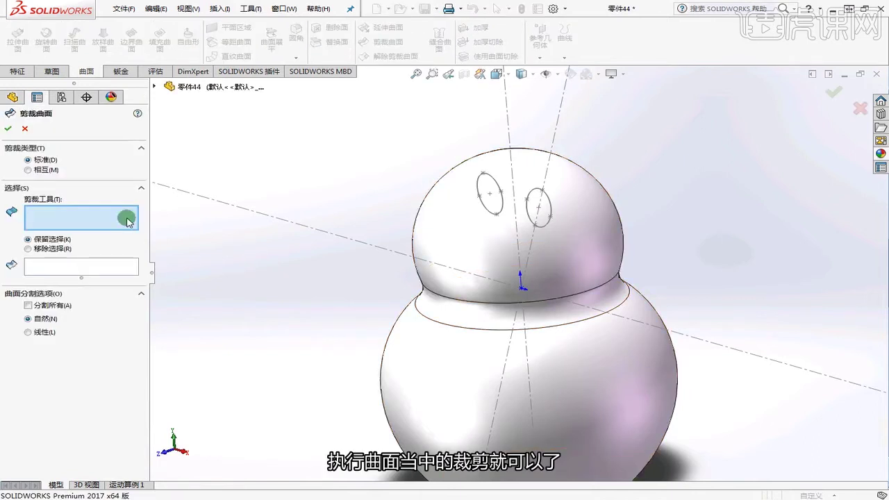
pyautogui.click(486, 186)
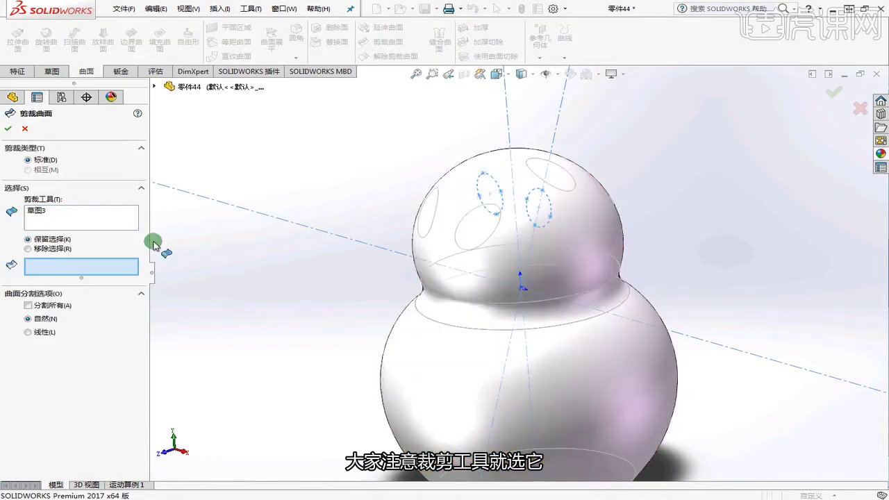
pyautogui.click(499, 254)
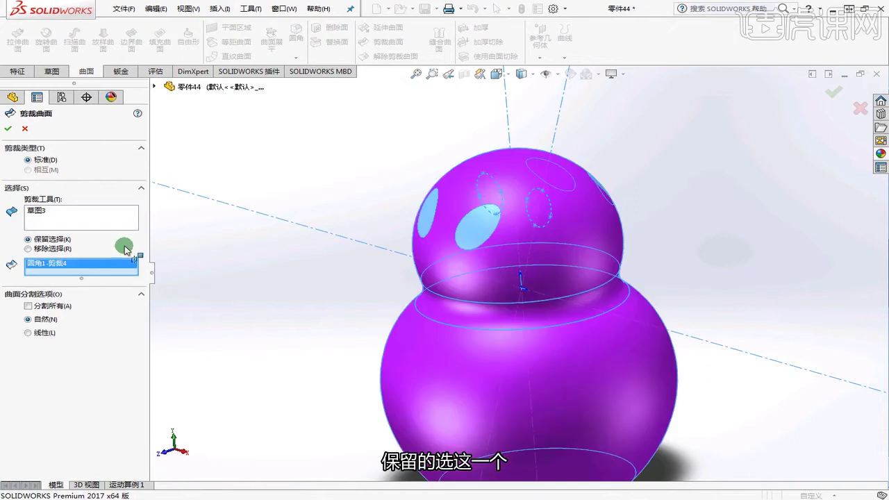
pyautogui.moveTo(391, 197); pyautogui.dragTo(460, 286, button='middle')
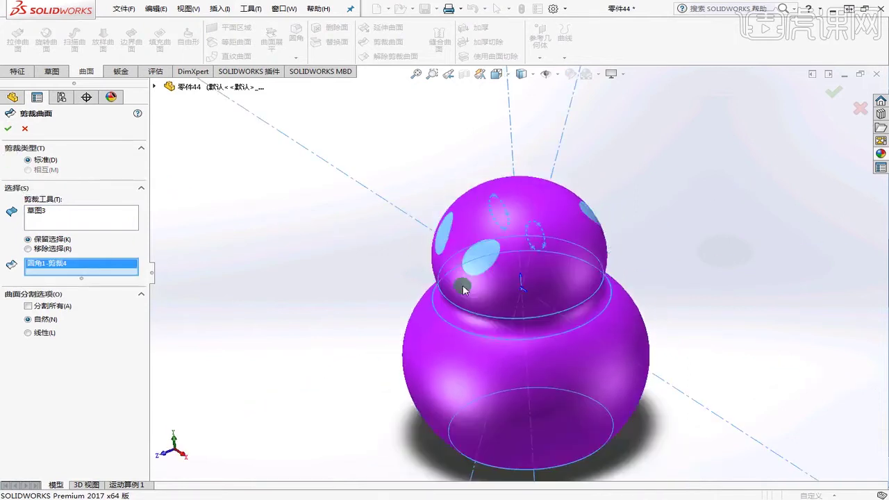
pyautogui.click(9, 130)
# Edit the surface trim to also keep the two elliptical regions on the back of the head
pyautogui.moveTo(685, 238); pyautogui.dragTo(576, 250, button='middle')
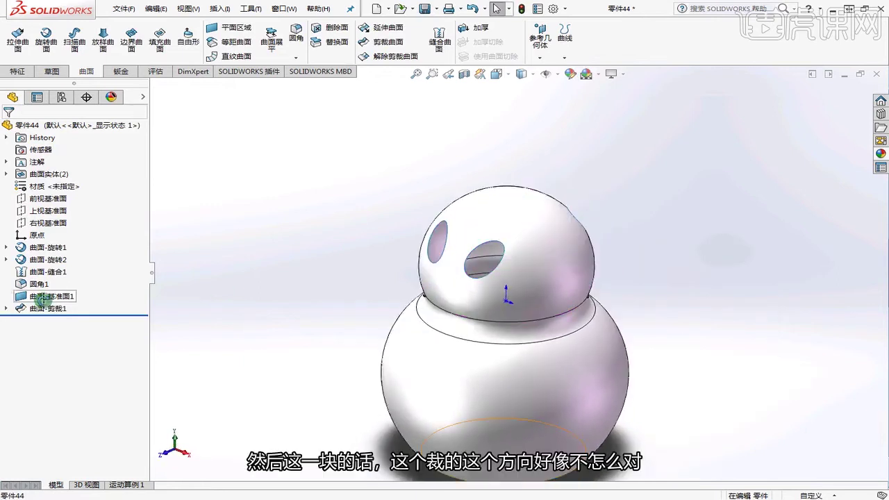
pyautogui.rightClick(40, 308)
pyautogui.click(52, 248)
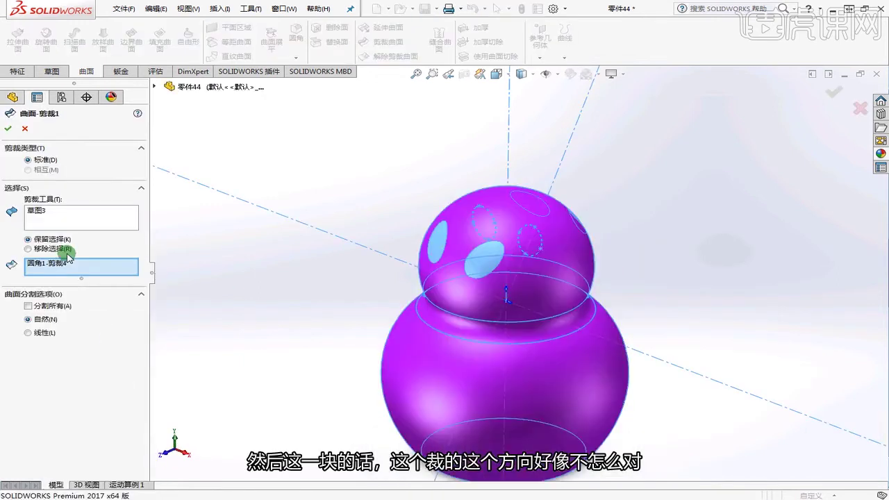
pyautogui.moveTo(514, 299); pyautogui.dragTo(646, 277, button='middle')
pyautogui.click(617, 216)
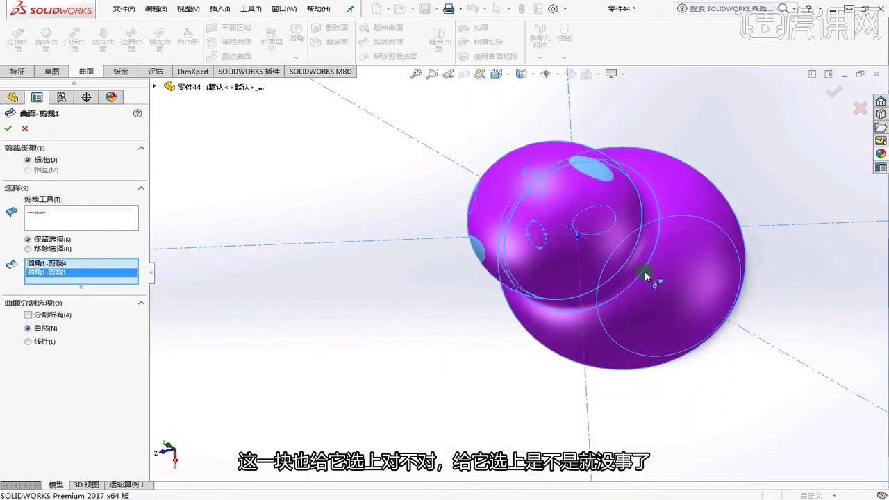
pyautogui.click(601, 178)
pyautogui.moveTo(602, 178); pyautogui.dragTo(694, 208, button='middle')
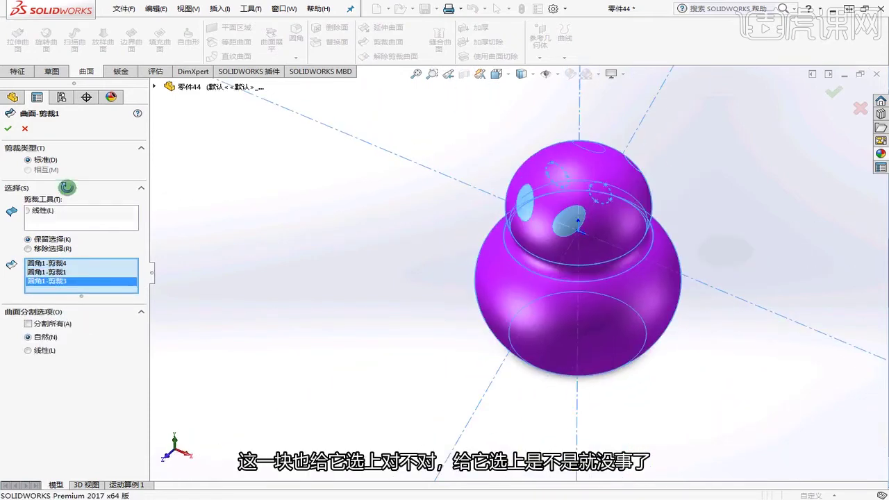
pyautogui.click(10, 128)
pyautogui.moveTo(770, 225); pyautogui.dragTo(757, 246, button='middle')
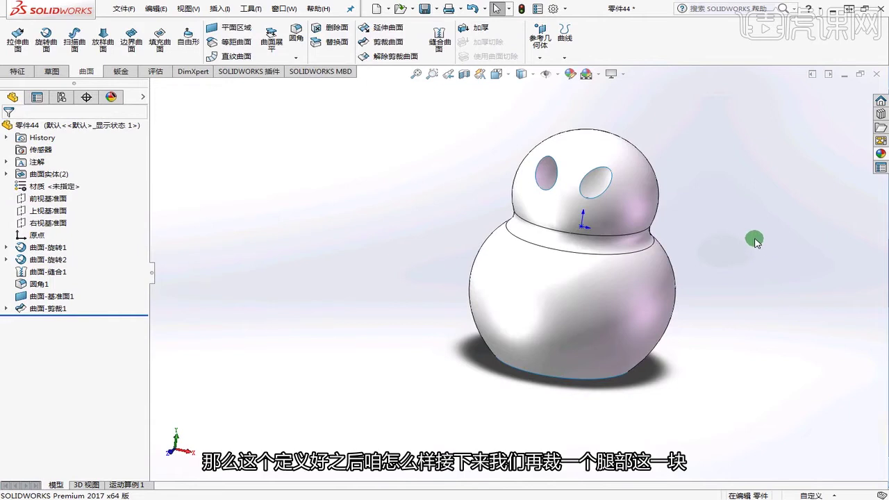
# Start a new sketch on the Front Plane for the mouth
pyautogui.moveTo(756, 240); pyautogui.dragTo(735, 264, button='middle')
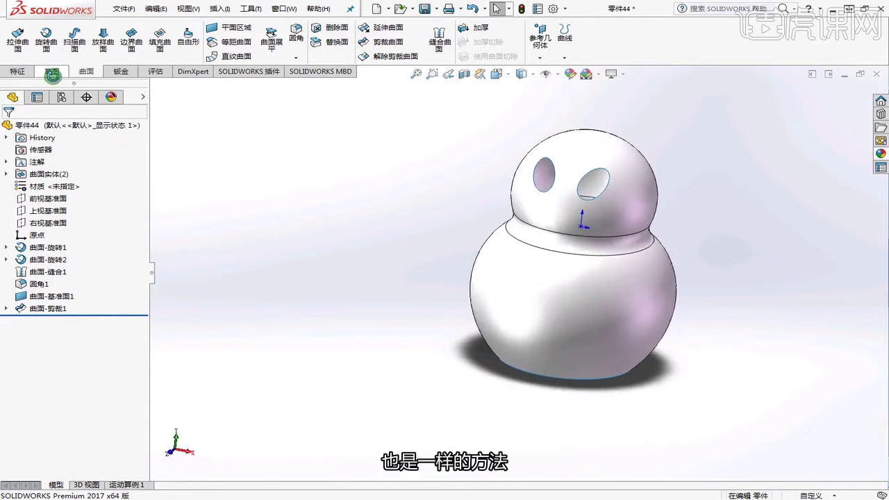
pyautogui.click(54, 73)
pyautogui.click(18, 38)
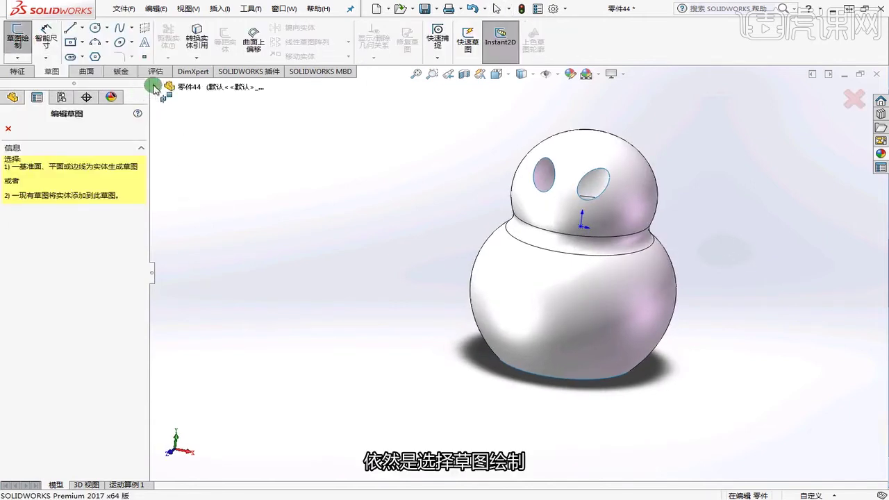
pyautogui.click(154, 88)
pyautogui.click(188, 175)
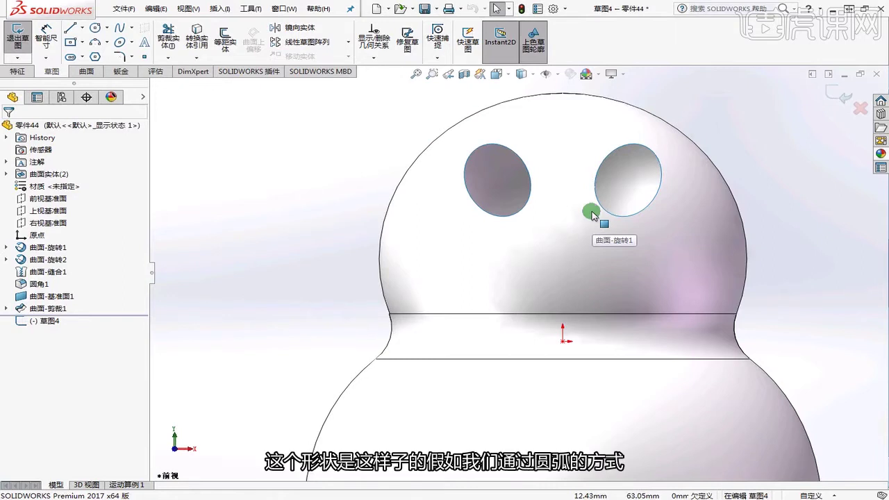
# Sketch a three-point arc bulging upward below the eyes, with a radius of about 77 mm, as the mouth's upper edge
pyautogui.click(92, 42)
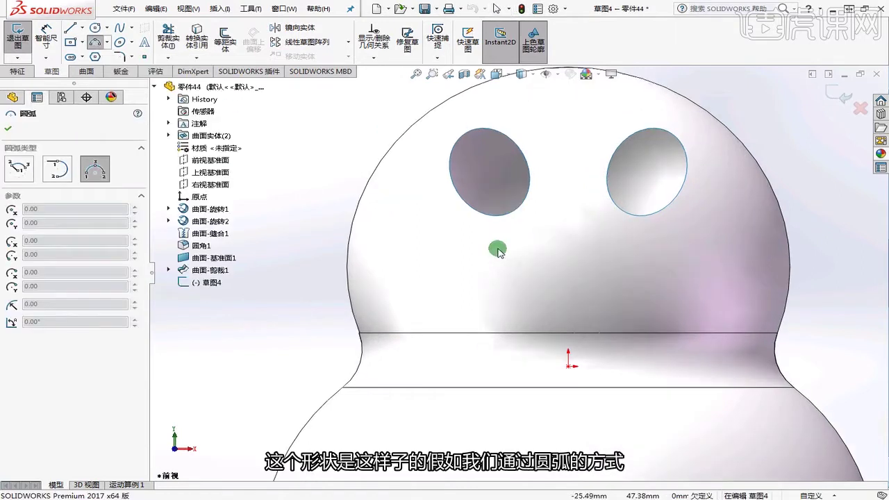
pyautogui.moveTo(485, 247); pyautogui.dragTo(679, 263)
pyautogui.click(567, 235)
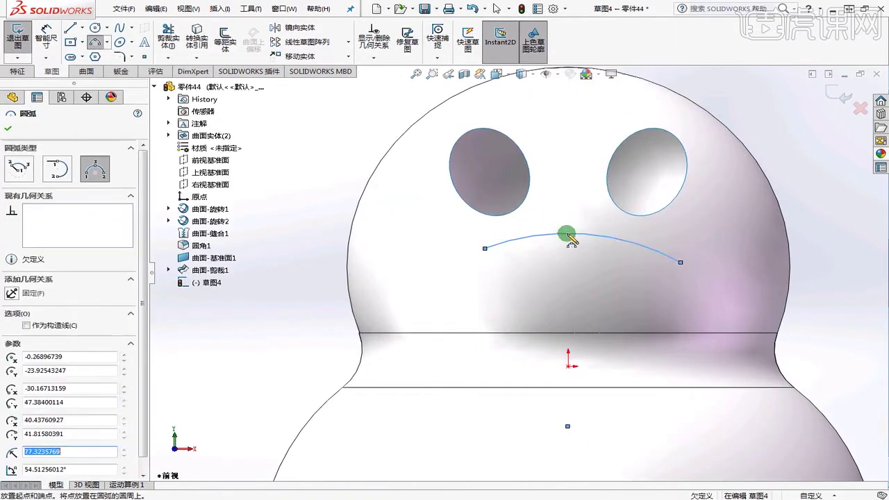
pyautogui.rightClick(775, 144)
pyautogui.click(789, 144)
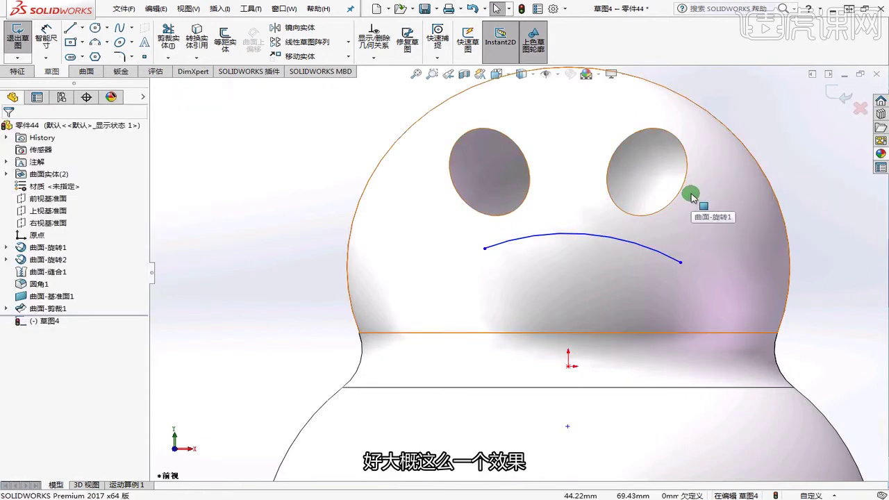
# Sketch a three-point arc bulging downward beneath the upper mouth arc, with a radius of about 105 mm
pyautogui.click(95, 42)
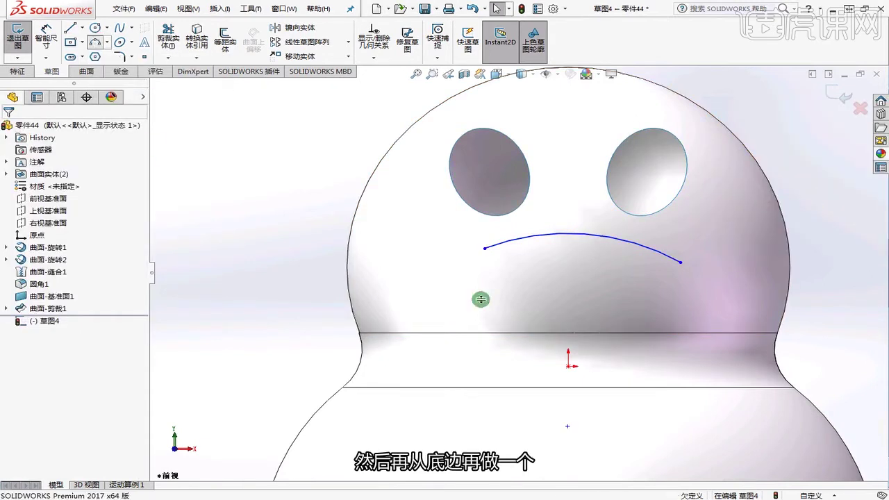
pyautogui.click(486, 282)
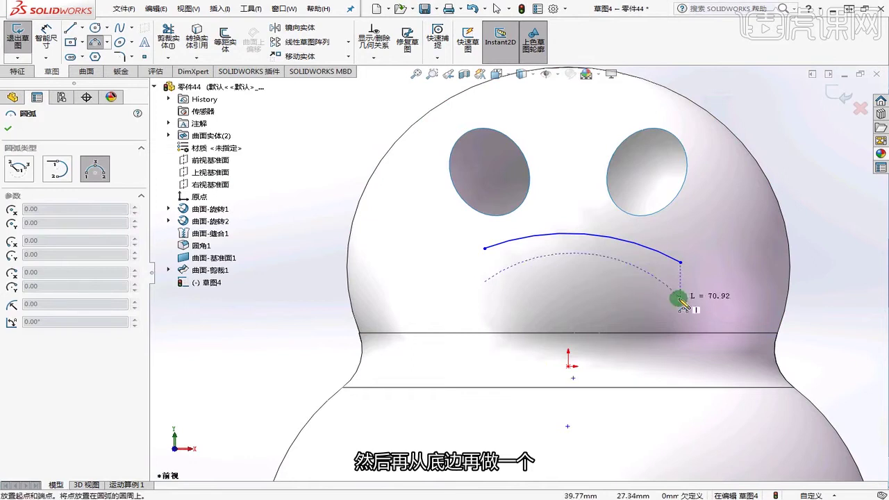
pyautogui.click(612, 301)
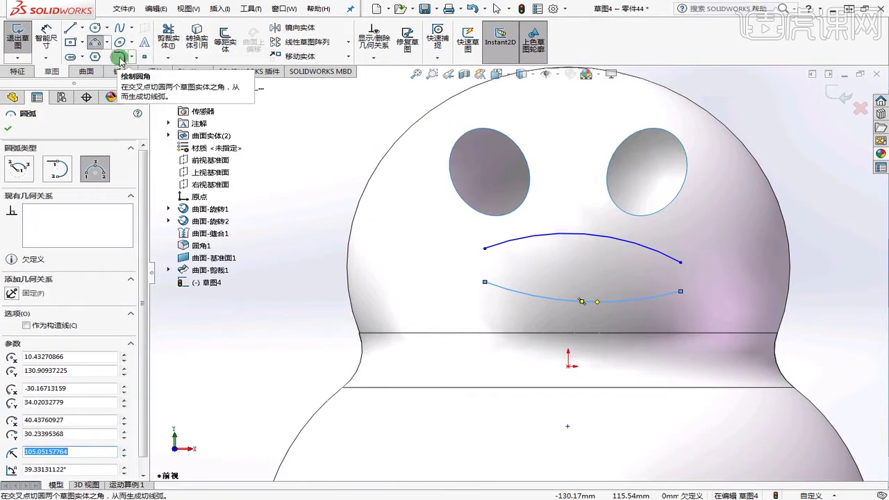
# Close both ends of the mouth outline with small outward three-point arcs, the left one about 6.7 mm in radius
pyautogui.click(486, 249)
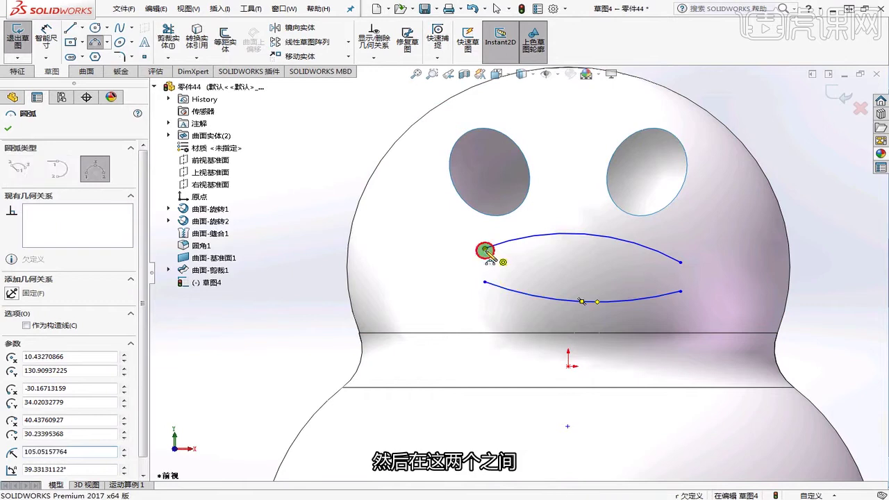
pyautogui.click(466, 268)
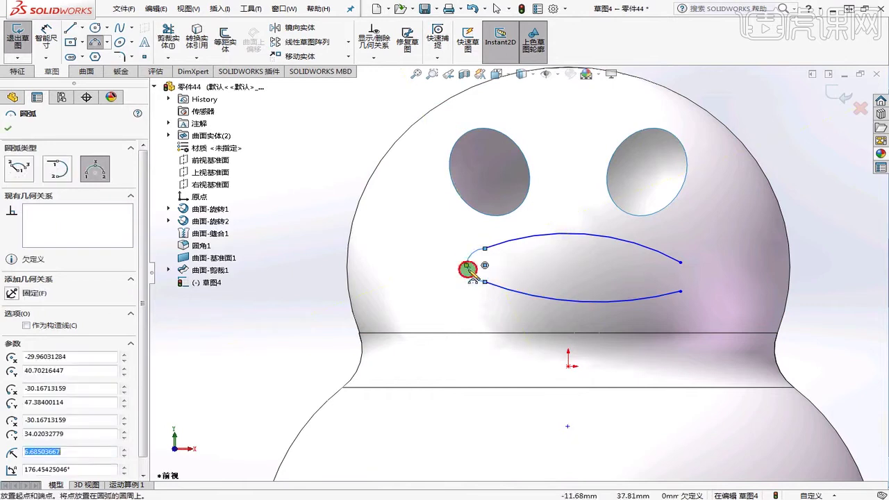
pyautogui.click(683, 266)
pyautogui.click(682, 290)
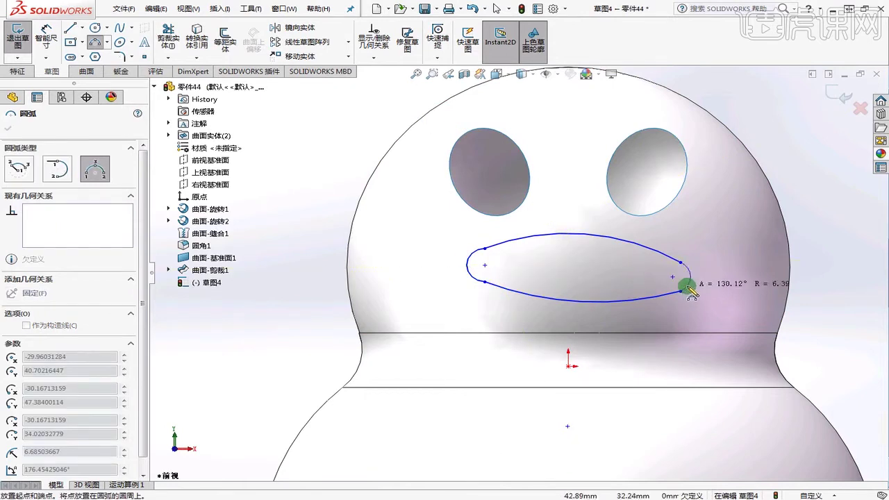
pyautogui.click(691, 278)
pyautogui.rightClick(725, 250)
pyautogui.click(763, 255)
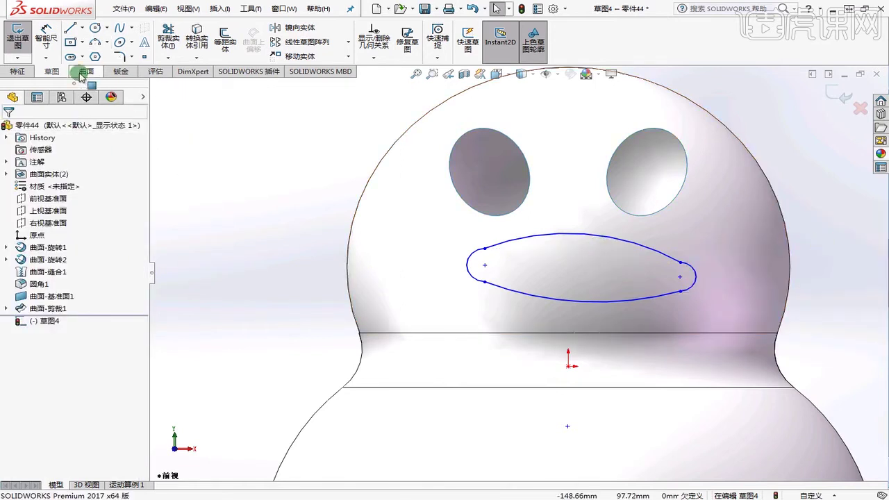
# Draw a vertical centerline of infinite length through the origin in the mouth sketch
pyautogui.click(82, 28)
pyautogui.click(83, 58)
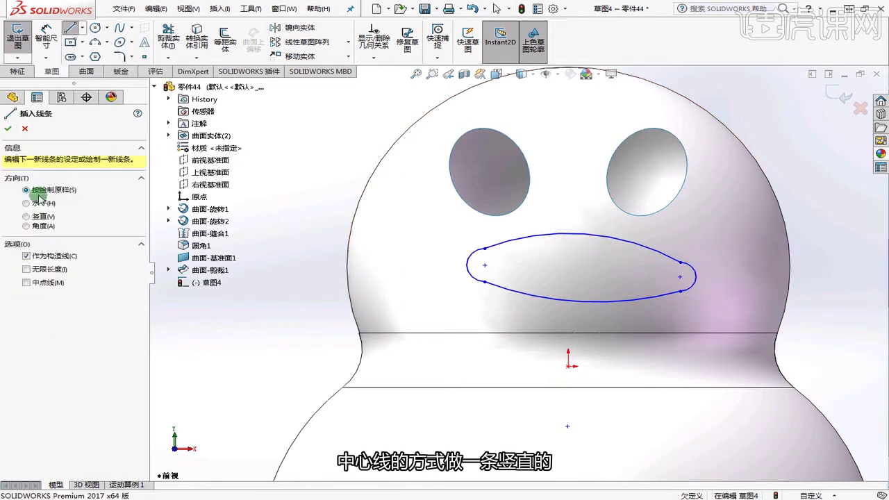
pyautogui.click(39, 216)
pyautogui.click(39, 277)
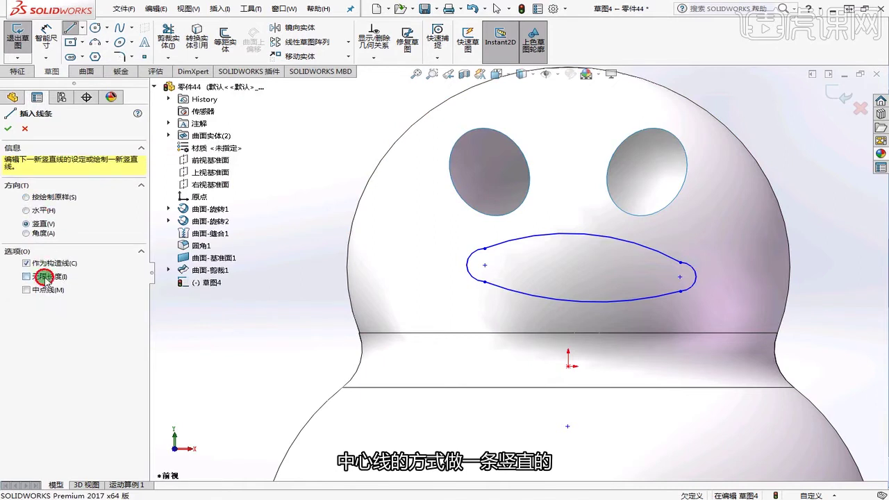
pyautogui.click(569, 370)
pyautogui.rightClick(506, 326)
pyautogui.click(529, 332)
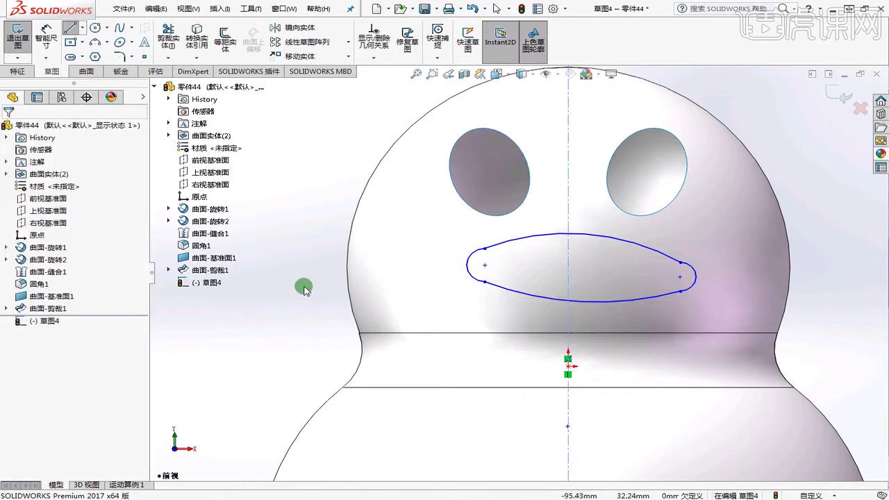
# Make the mouth outline's left end arc tangent to both the upper and lower mouth arcs
pyautogui.click(479, 251)
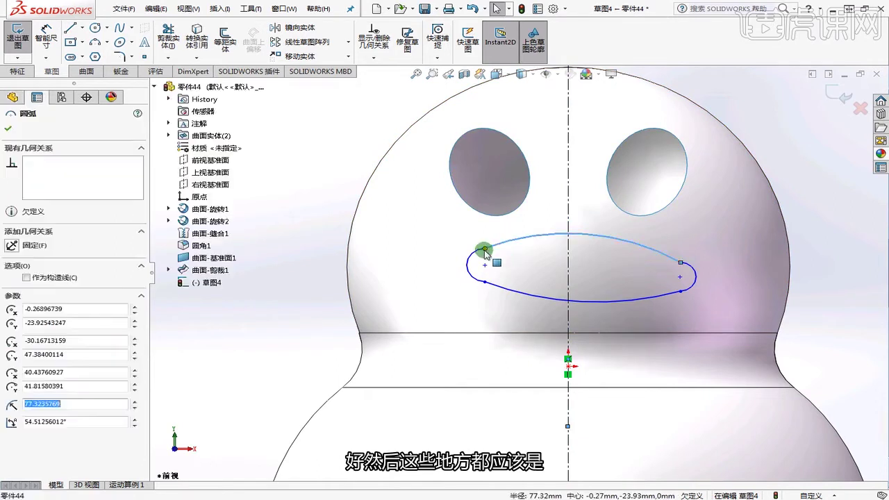
pyautogui.keyDown('ctrl'); pyautogui.click(481, 248); pyautogui.keyUp('ctrl')
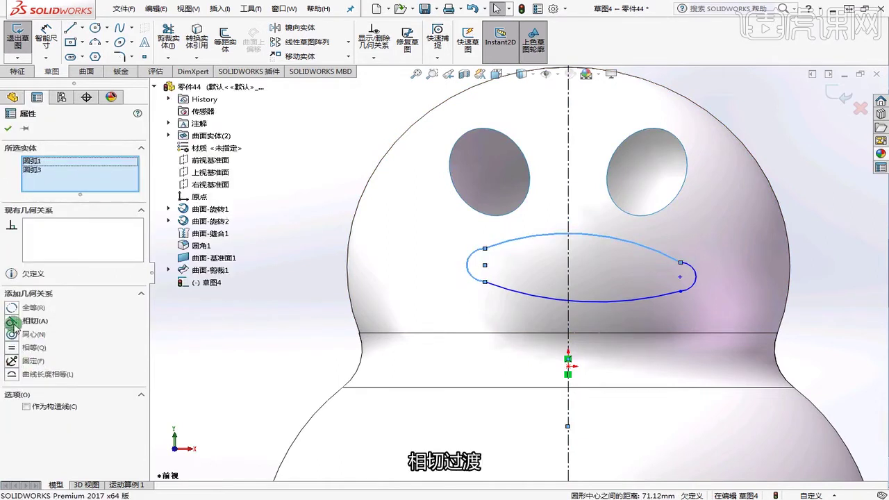
pyautogui.click(11, 321)
pyautogui.click(470, 307)
pyautogui.click(476, 277)
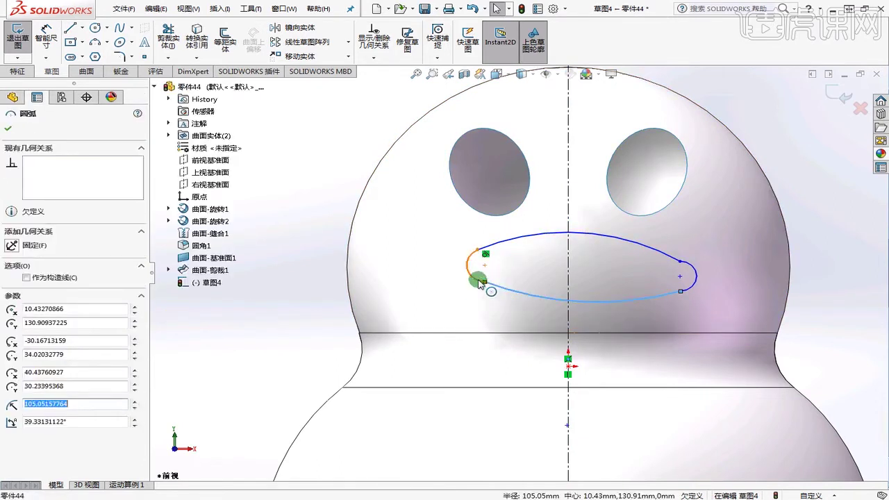
pyautogui.click(11, 321)
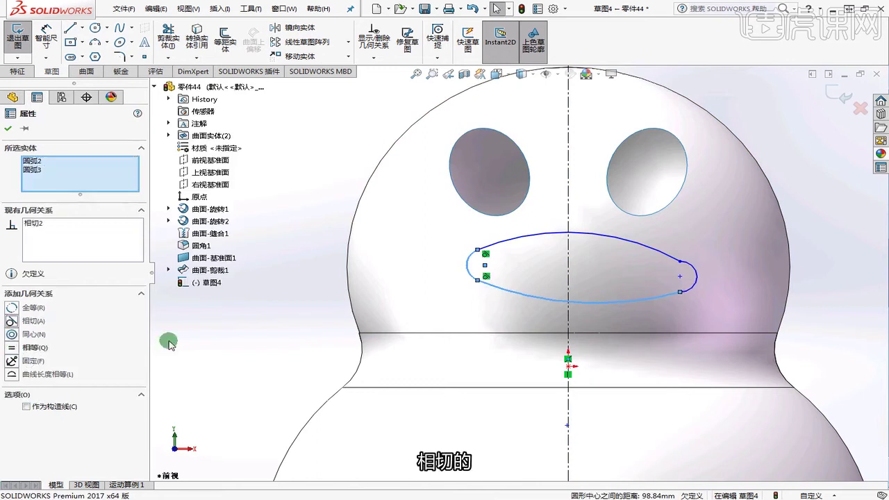
pyautogui.click(173, 342)
# Make the mouth outline's right end arc tangent to both the upper and lower mouth arcs
pyautogui.click(663, 254)
pyautogui.keyDown('ctrl'); pyautogui.click(687, 268); pyautogui.keyUp('ctrl')
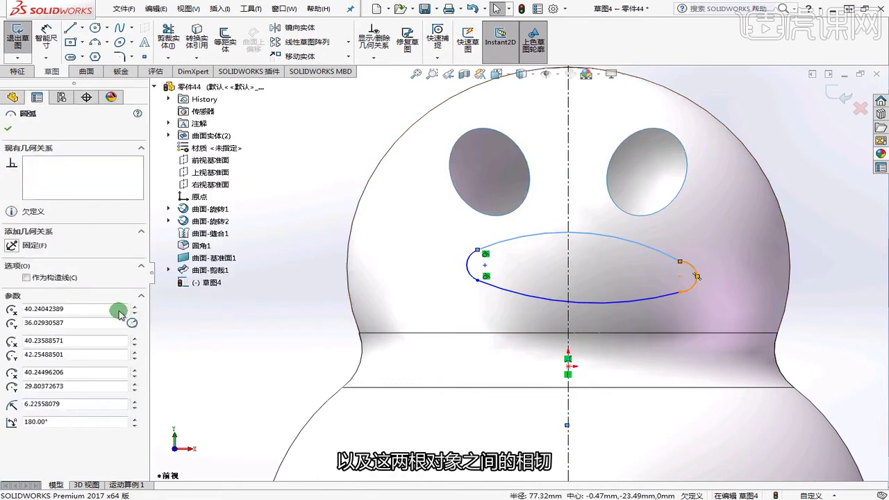
pyautogui.click(14, 323)
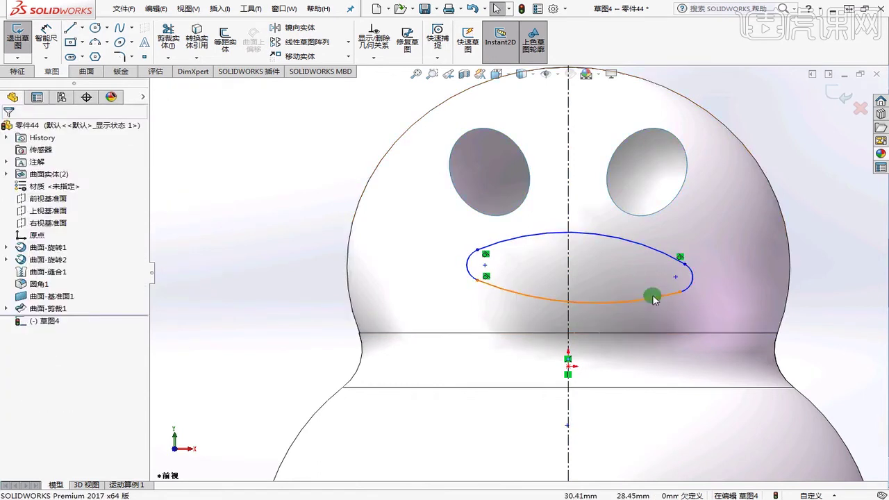
pyautogui.click(688, 286)
pyautogui.keyDown('ctrl'); pyautogui.click(691, 287); pyautogui.keyUp('ctrl')
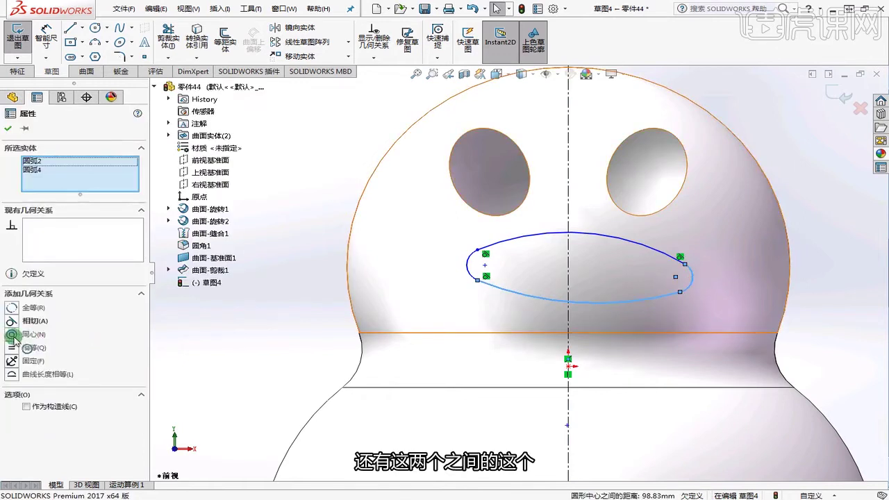
pyautogui.click(13, 323)
pyautogui.click(227, 369)
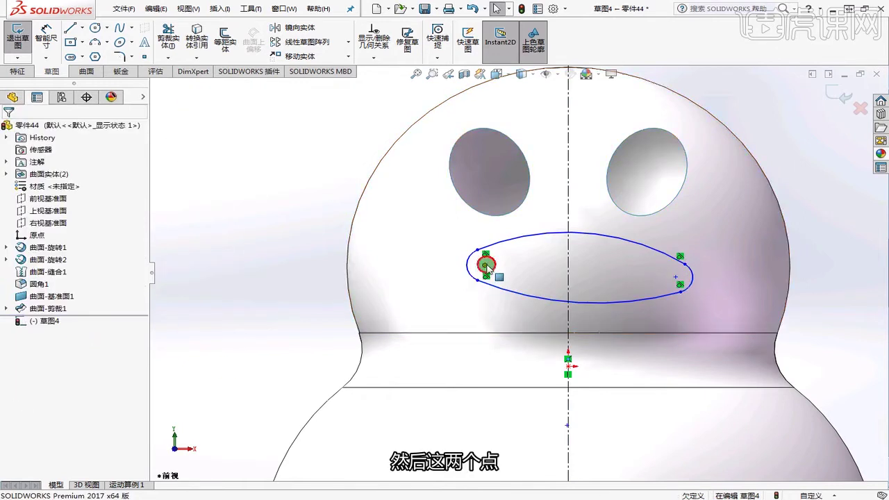
# Make the center points of the two mouth end arcs symmetric about the vertical centerline
pyautogui.click(484, 266)
pyautogui.keyDown('ctrl'); pyautogui.click(675, 277); pyautogui.keyUp('ctrl')
pyautogui.keyDown('ctrl'); pyautogui.click(572, 268); pyautogui.keyUp('ctrl')
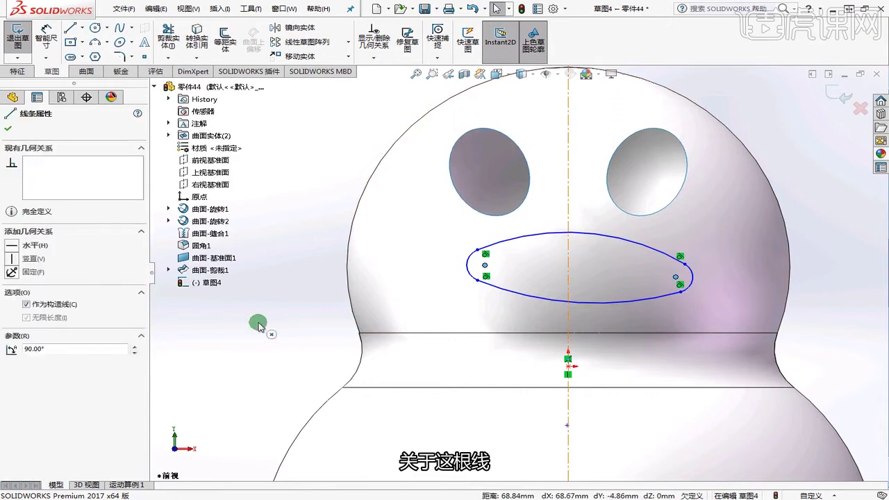
pyautogui.click(12, 307)
pyautogui.click(208, 339)
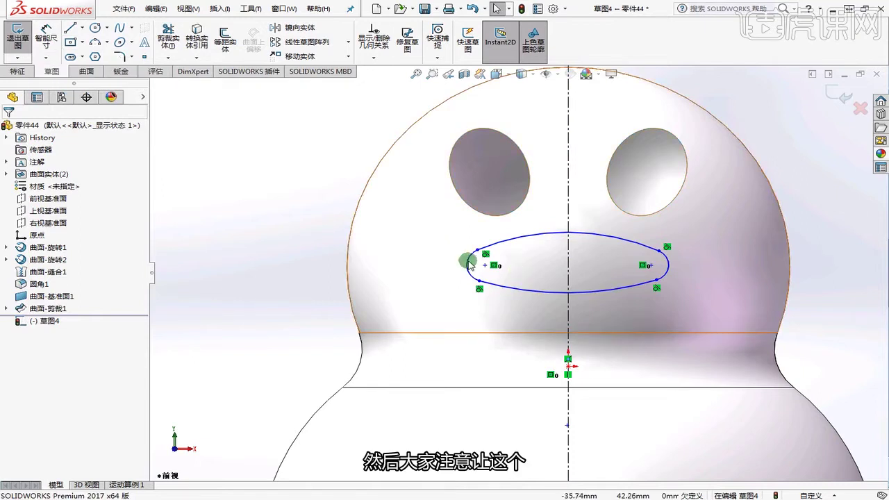
# Apply equal relations between the two mouth end arcs and between the upper and lower mouth arcs
pyautogui.click(469, 262)
pyautogui.keyDown('ctrl'); pyautogui.click(667, 261); pyautogui.keyUp('ctrl')
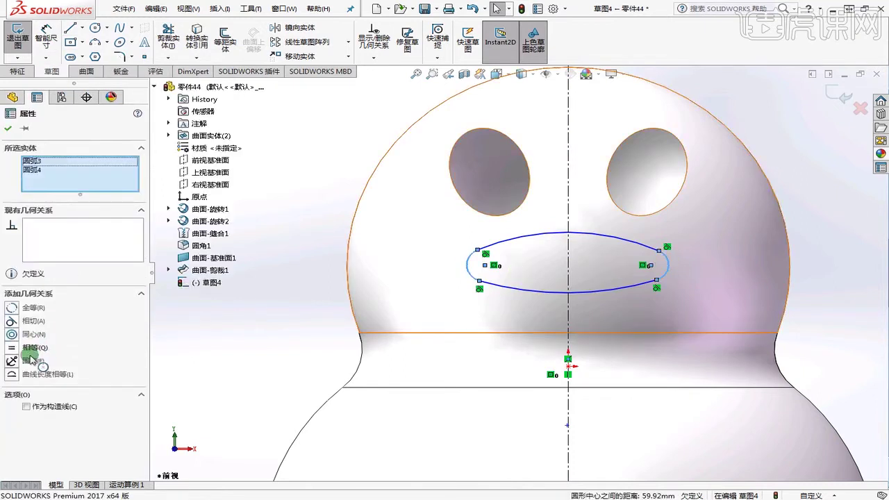
pyautogui.click(32, 347)
pyautogui.click(545, 291)
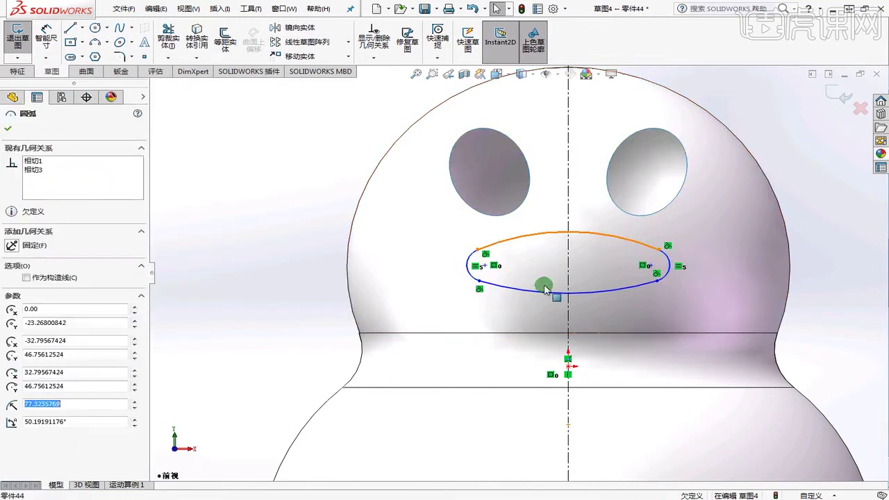
pyautogui.keyDown('ctrl'); pyautogui.click(545, 290); pyautogui.keyUp('ctrl')
pyautogui.click(25, 348)
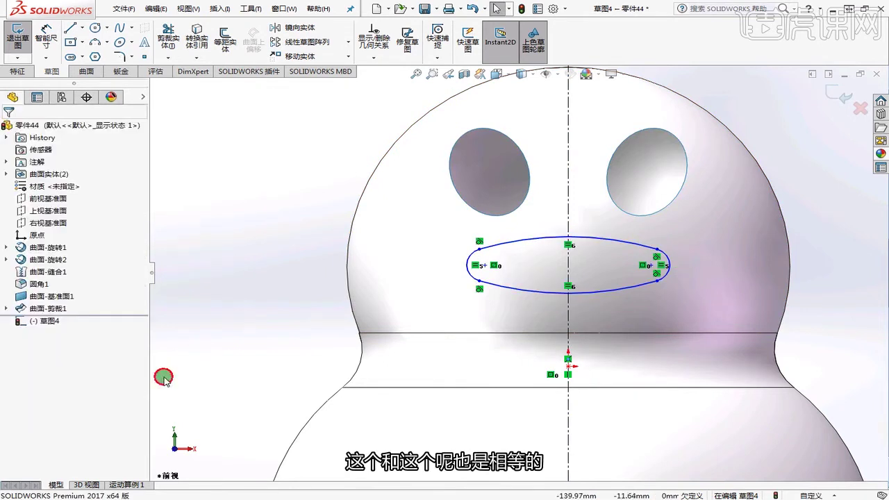
# Dimension the radius of the mouth's left end arc as 8 mm
pyautogui.click(45, 39)
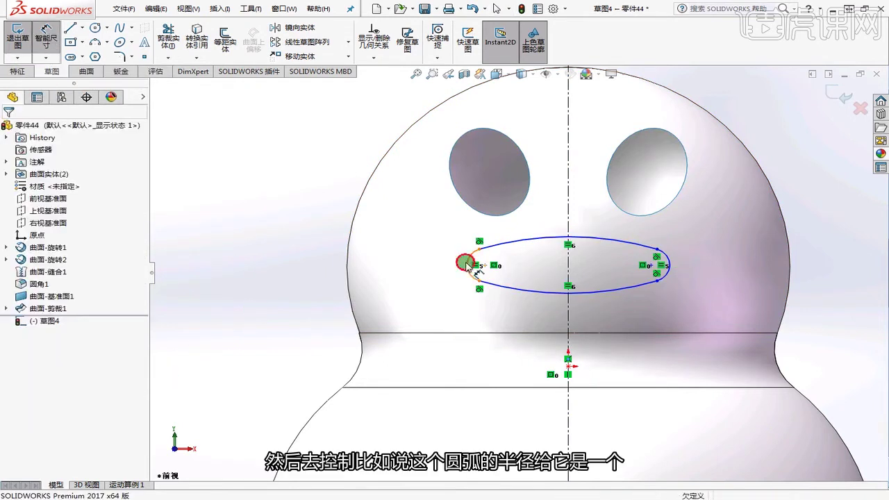
pyautogui.click(467, 262)
pyautogui.click(308, 281)
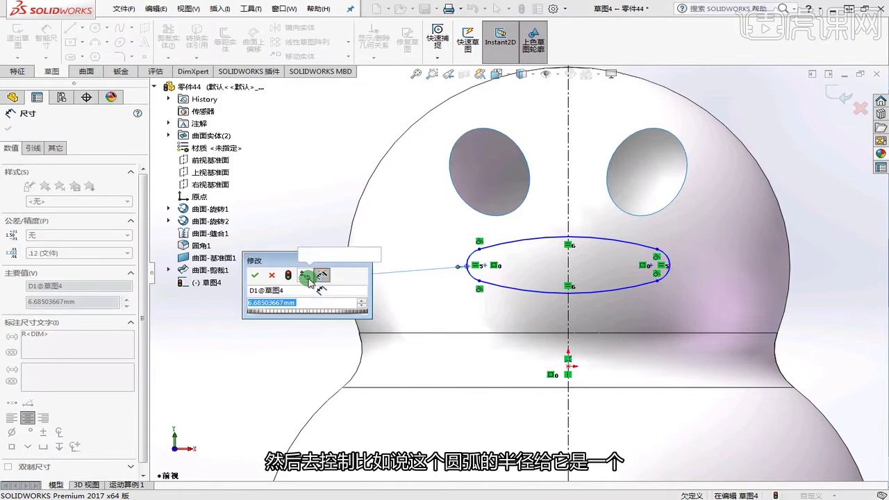
pyautogui.write('8')
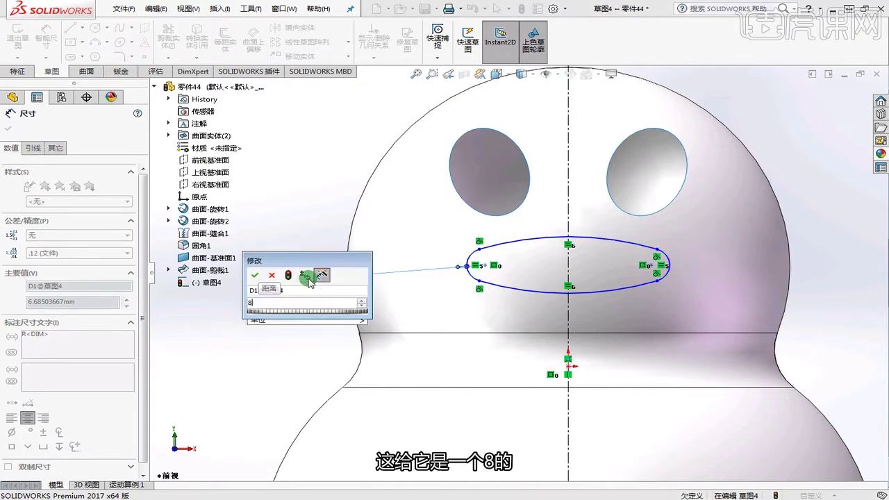
pyautogui.press('Return')
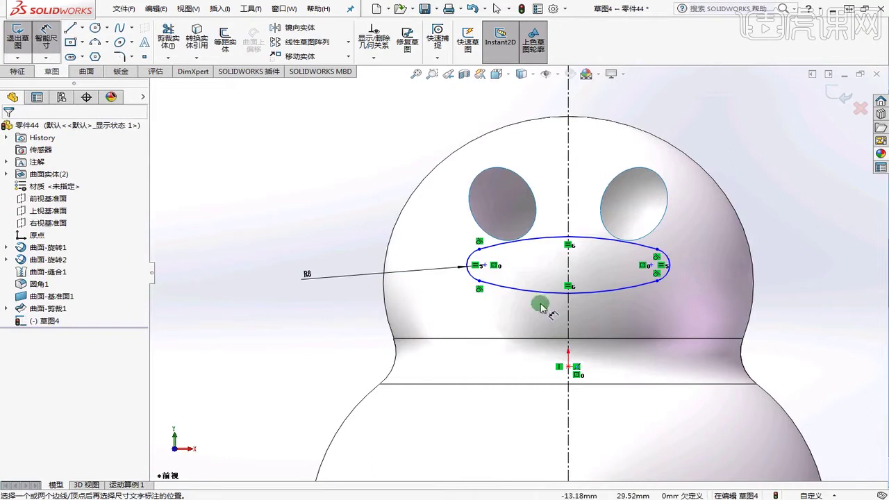
# Dimension the horizontal distance between the center points of the two mouth end arcs as 65 mm
pyautogui.click(487, 265)
pyautogui.click(649, 265)
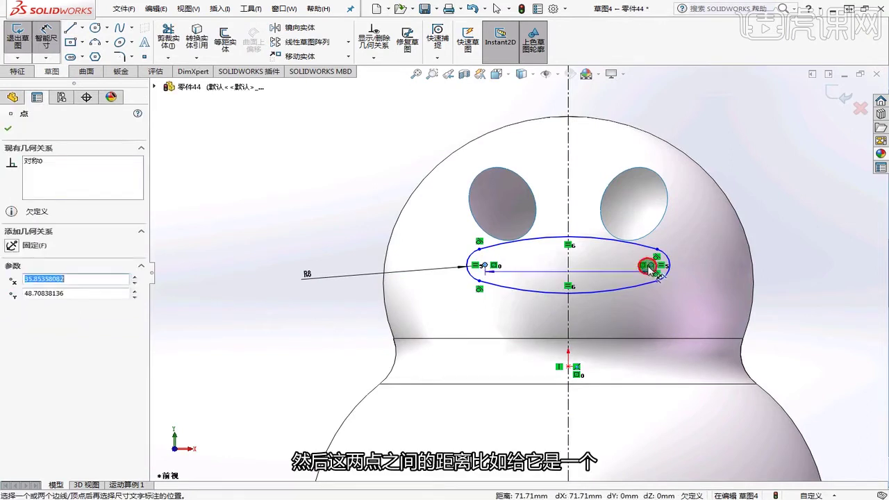
pyautogui.click(600, 322)
pyautogui.write('65')
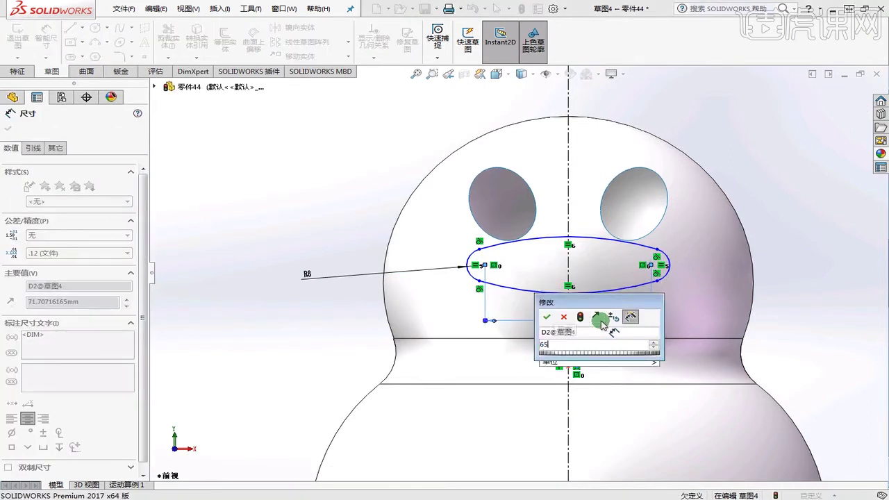
pyautogui.press('Return')
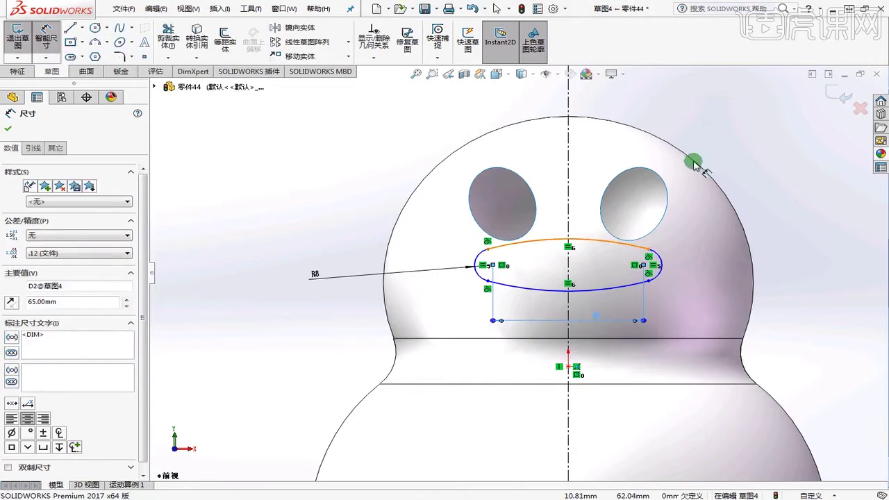
# Dimension the radius of the upper mouth arc as 100 mm
pyautogui.click(693, 163)
pyautogui.click(688, 129)
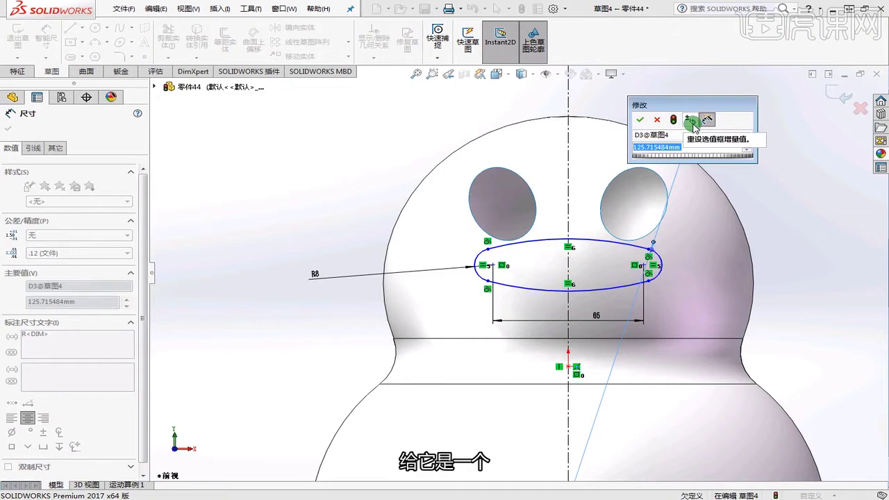
pyautogui.write('100')
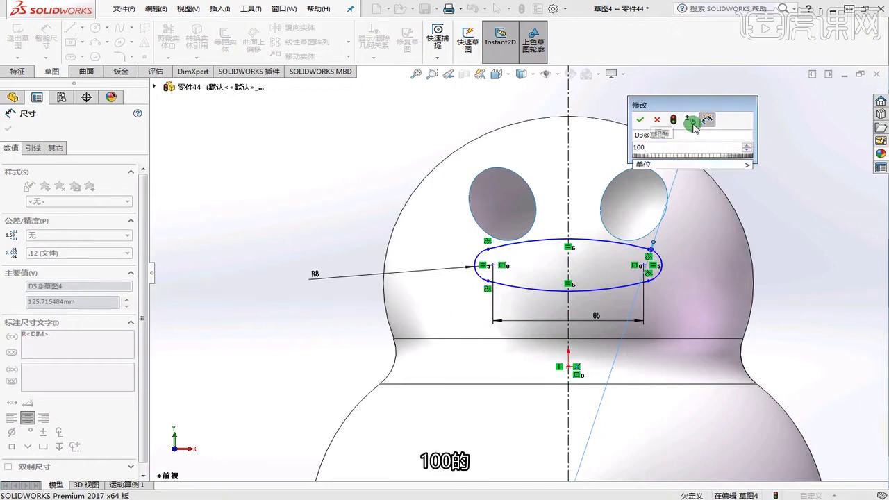
pyautogui.press('Return')
pyautogui.click(794, 262)
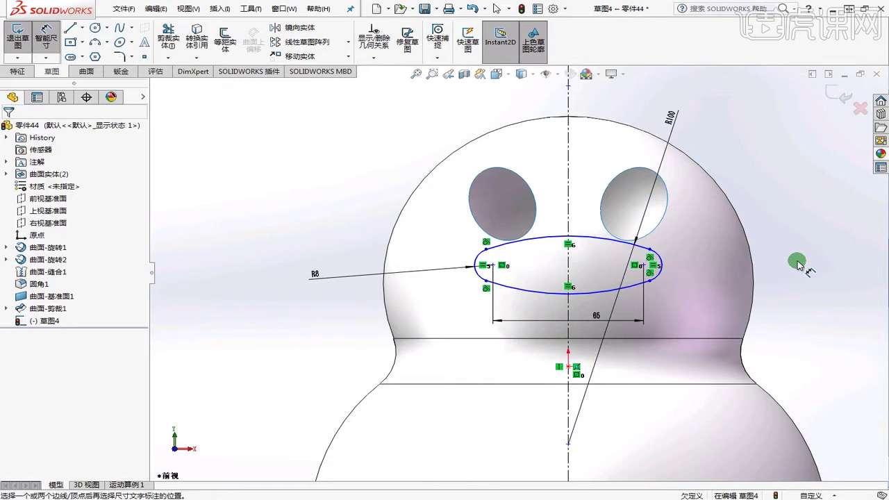
# Dimension the vertical distance between the upper mouth arc's center point and the origin as 30 mm
pyautogui.scroll(3, 674, 243)
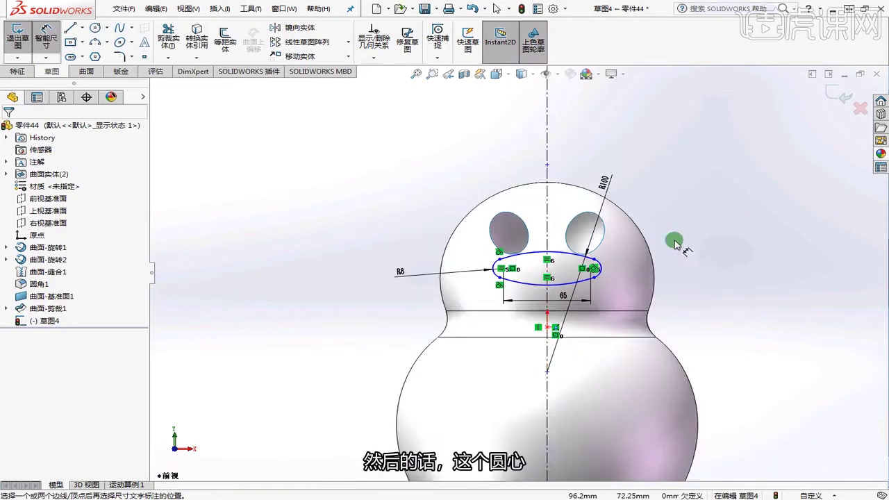
pyautogui.click(549, 373)
pyautogui.scroll(-3, 548, 357)
pyautogui.click(547, 326)
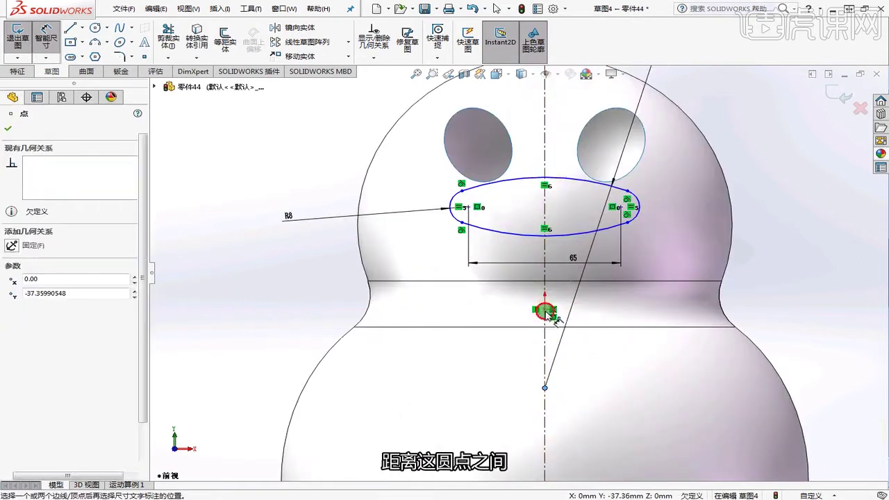
pyautogui.click(795, 356)
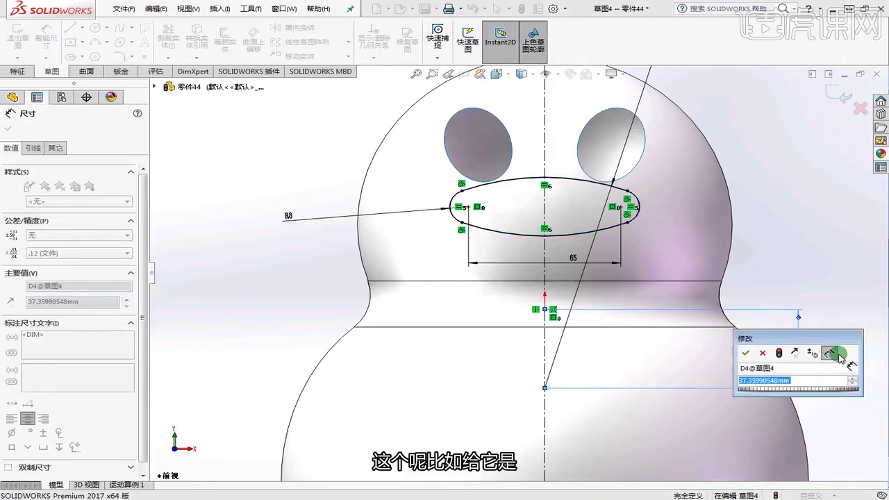
pyautogui.write('30')
pyautogui.press('Return')
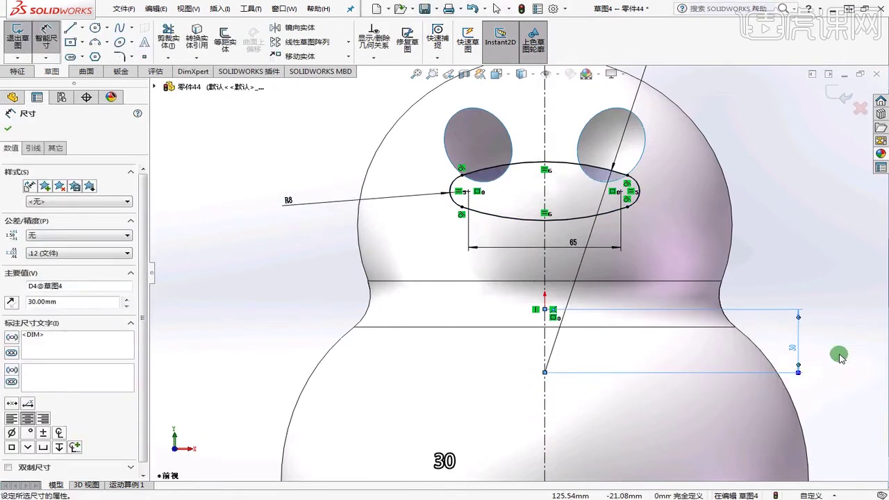
# Change the vertical distance from the origin to the upper mouth arc's center to 40 mm and finally to 50 mm
pyautogui.press('Escape')
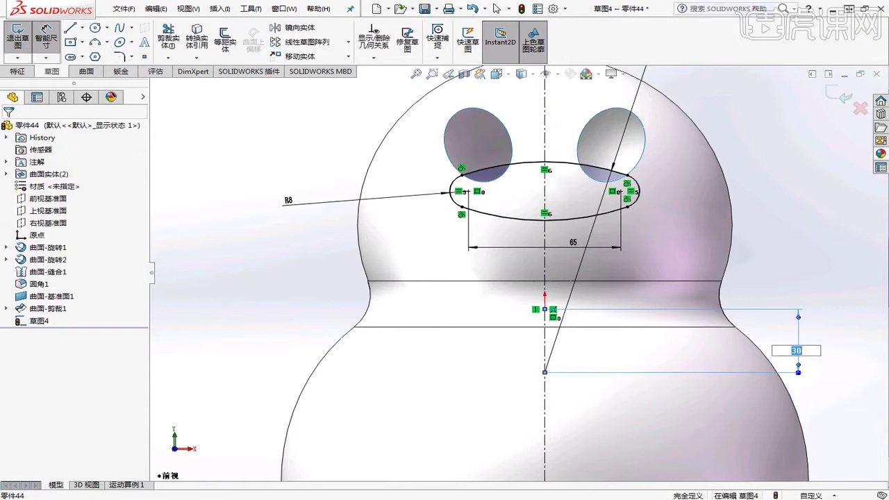
pyautogui.press('Return')
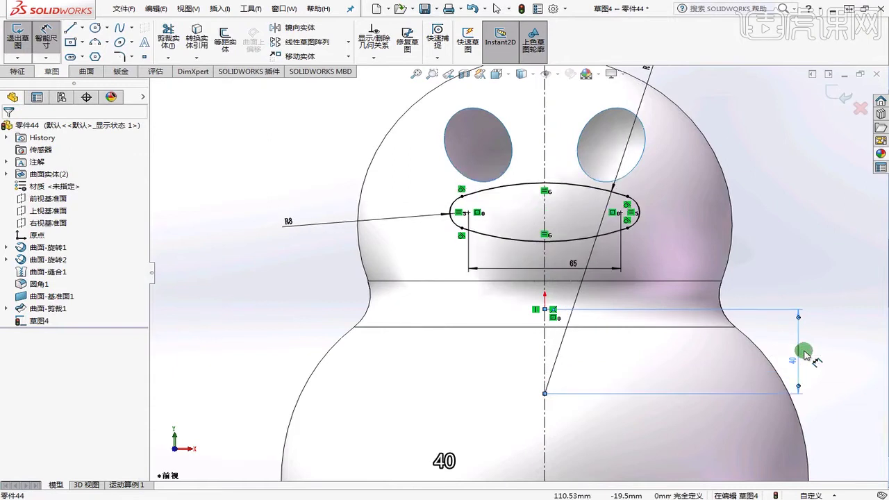
pyautogui.click(802, 356)
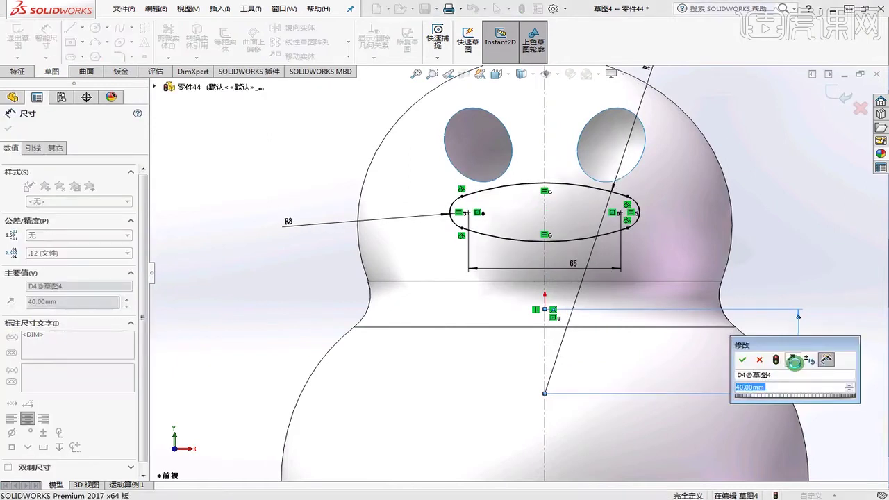
pyautogui.write('50')
pyautogui.press('Return')
pyautogui.press('Escape')
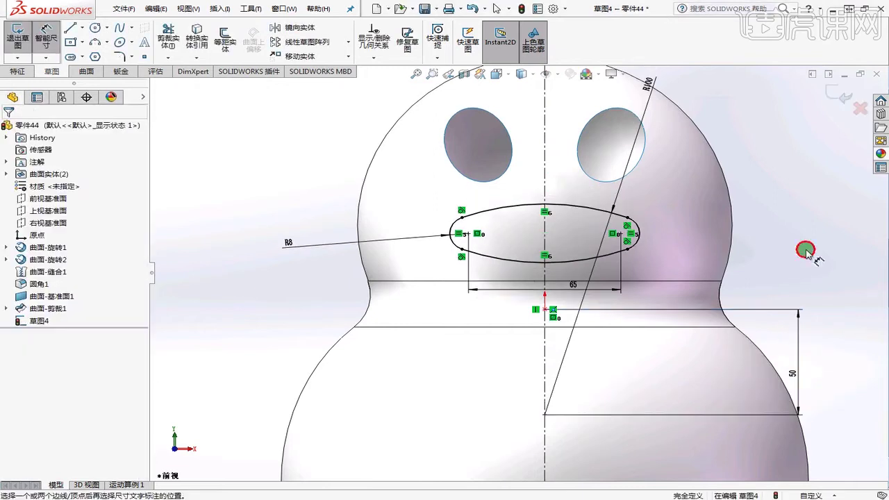
pyautogui.rightClick(805, 251)
pyautogui.click(800, 248)
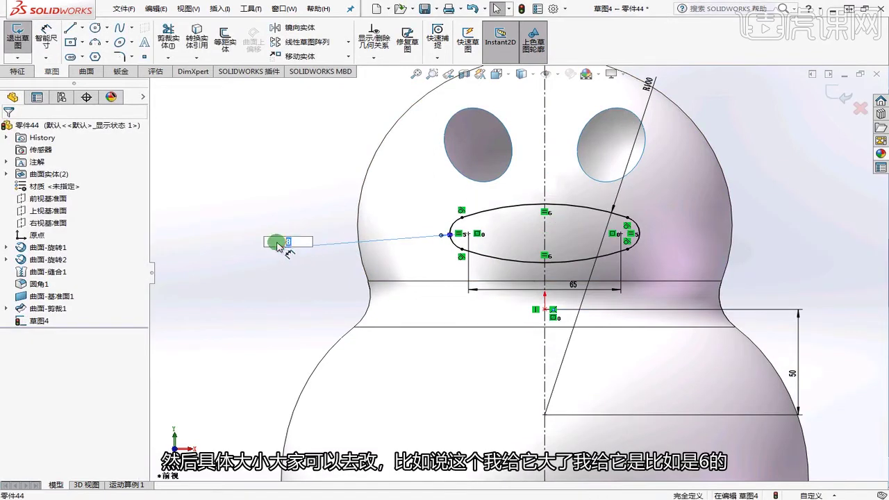
# Set the mouth's left end arc radius to 6 mm and the distance between the end arc centers to 60 mm
pyautogui.press('Return')
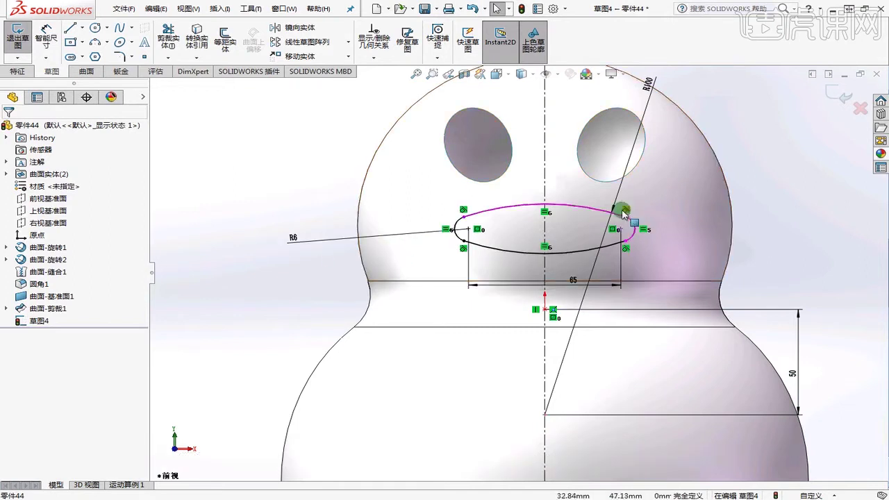
pyautogui.click(572, 283)
pyautogui.doubleClick(571, 284)
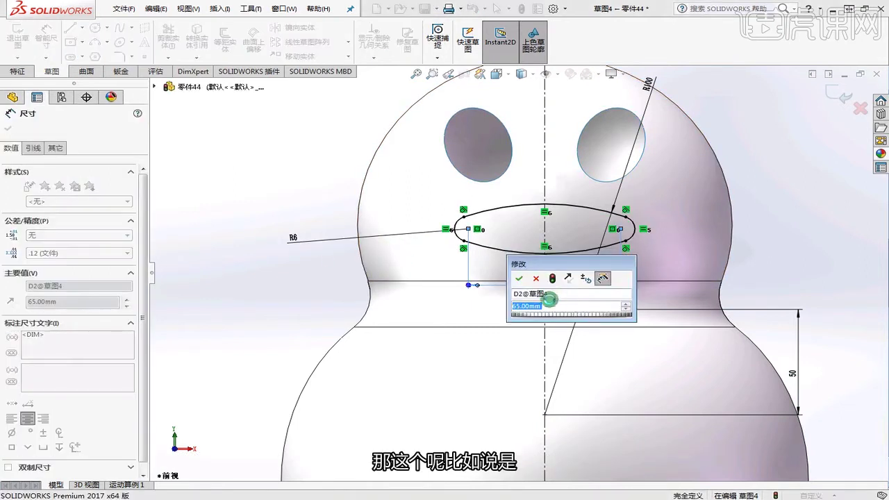
pyautogui.write('60')
pyautogui.click(797, 245)
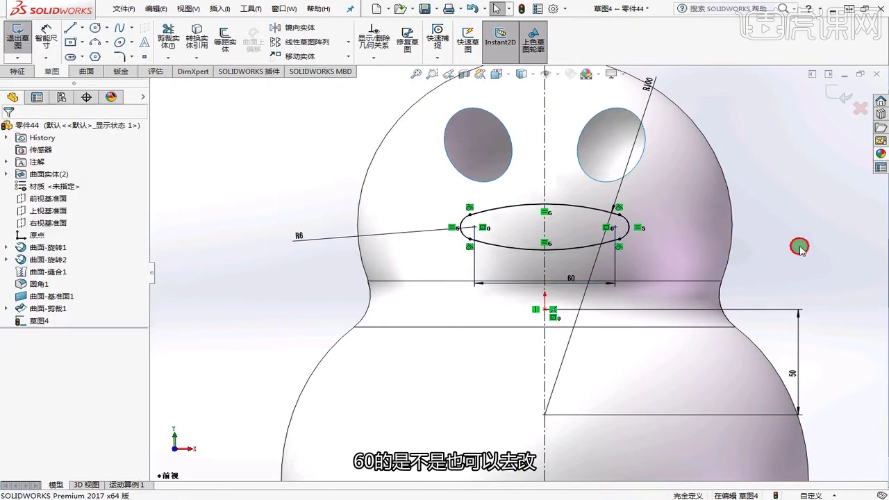
# Set the upper mouth arc's radius to 90 mm and its center's vertical distance from the origin to 45 mm, and exit the sketch
pyautogui.click(654, 83)
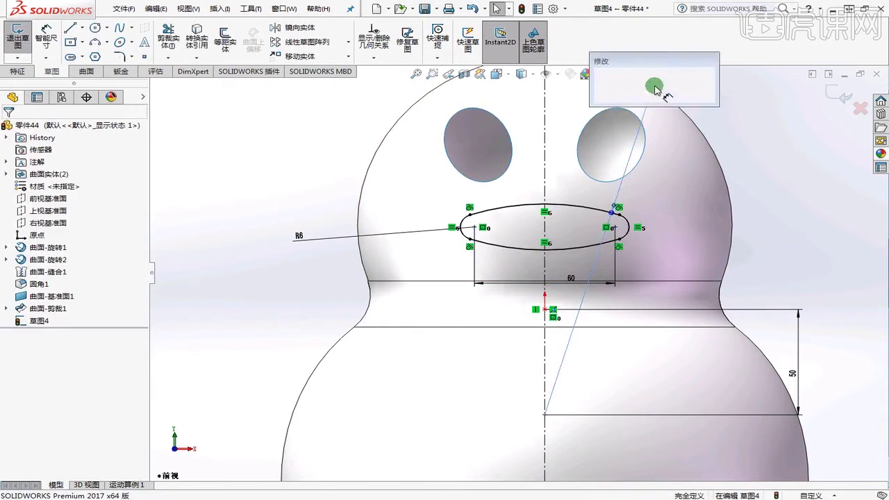
pyautogui.write('90')
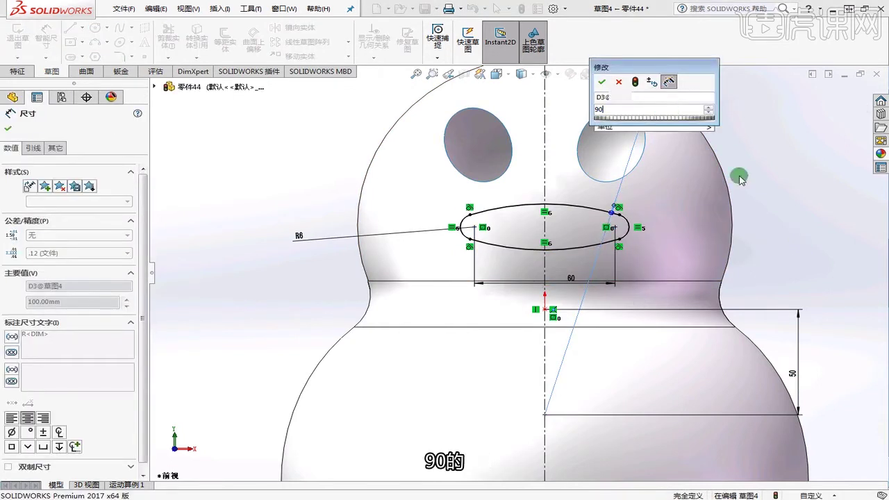
pyautogui.press('Return')
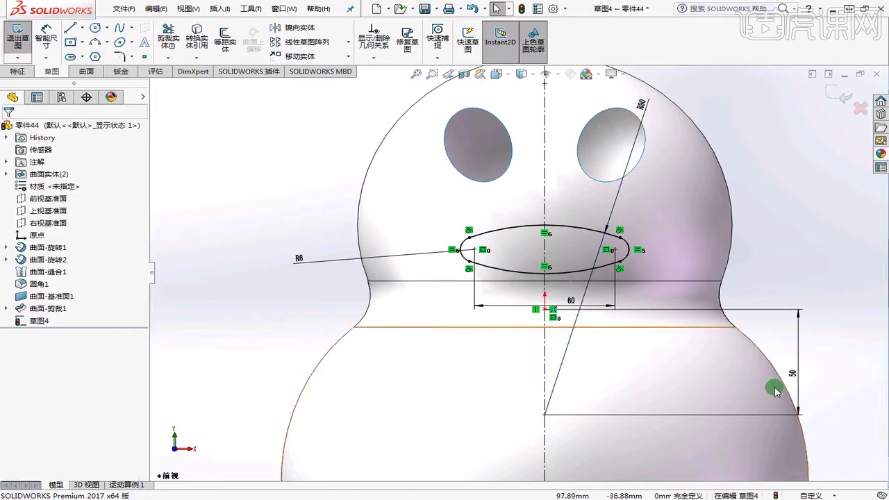
pyautogui.click(798, 376)
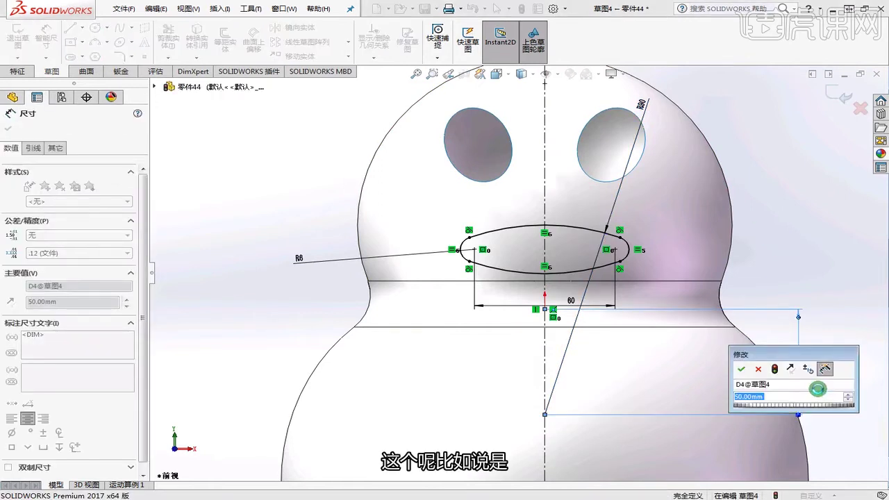
pyautogui.write('45')
pyautogui.press('Return')
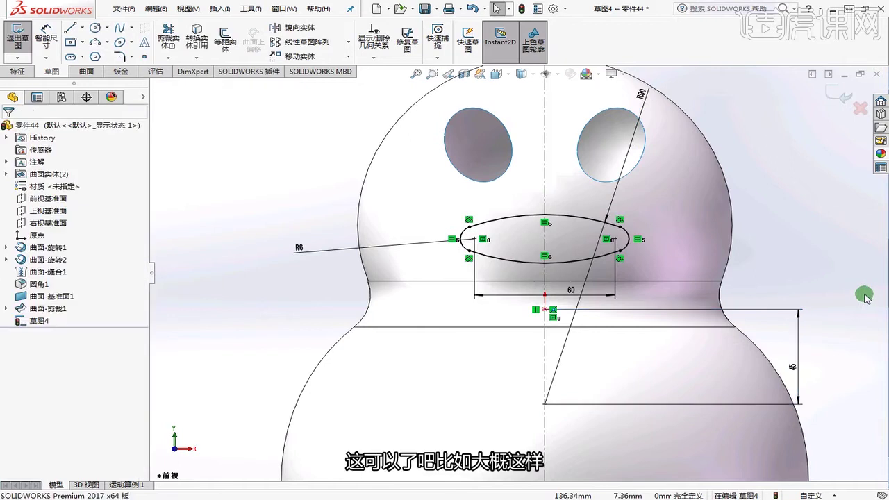
pyautogui.click(835, 95)
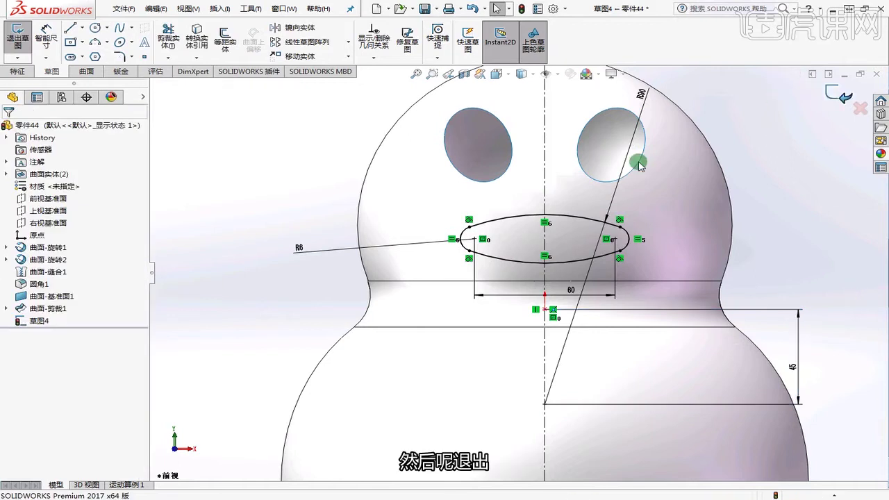
# Trim the penguin surface with the mouth sketch, keeping the main body and the mouth-shaped patch on the back of the head
pyautogui.moveTo(677, 236); pyautogui.dragTo(697, 281, button='middle')
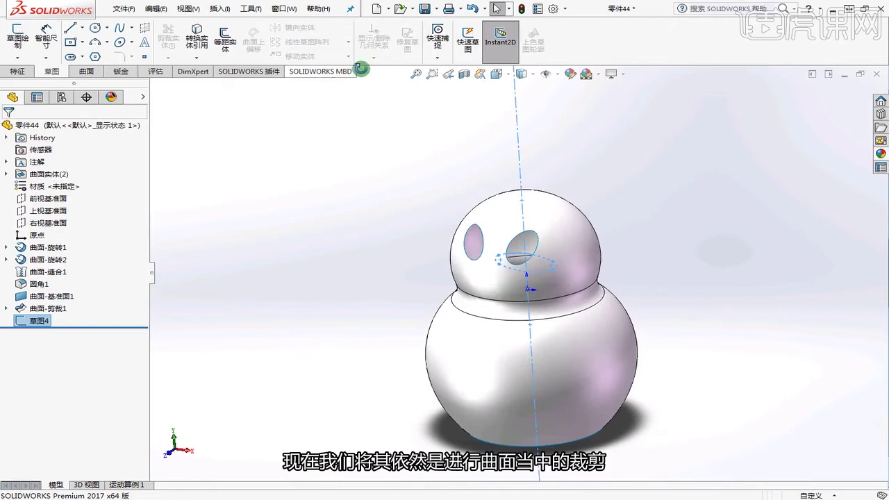
pyautogui.click(94, 72)
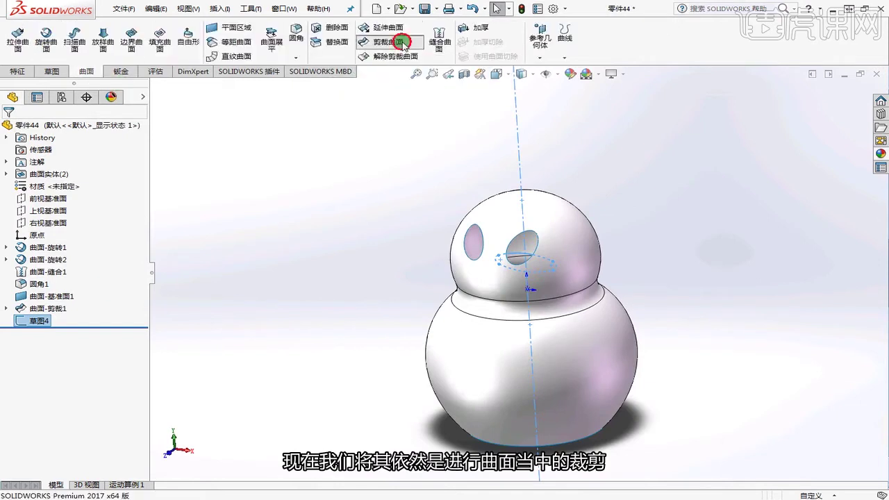
pyautogui.click(387, 40)
pyautogui.click(57, 265)
pyautogui.click(531, 368)
pyautogui.moveTo(530, 367); pyautogui.dragTo(569, 344, button='middle')
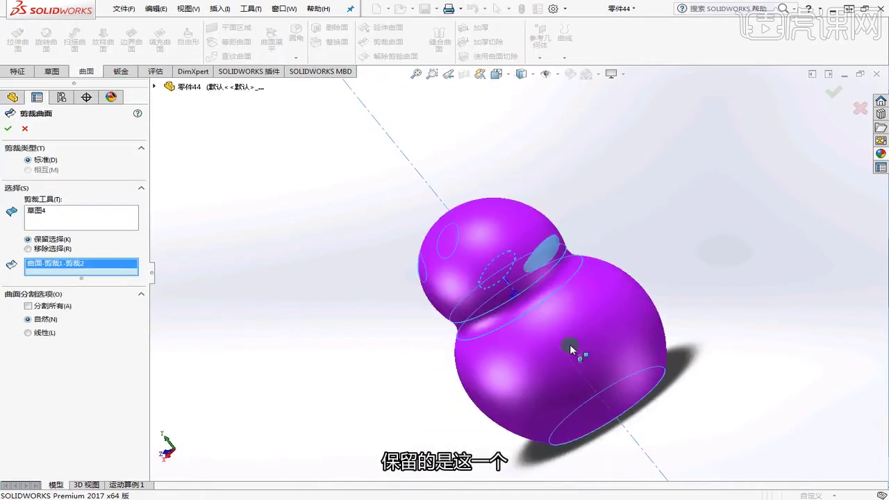
pyautogui.click(540, 256)
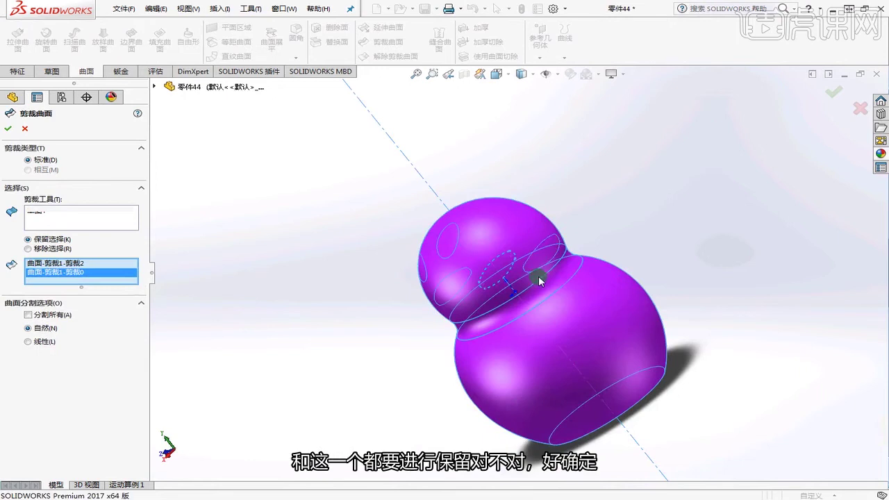
pyautogui.click(12, 127)
pyautogui.moveTo(602, 194); pyautogui.dragTo(666, 254, button='middle')
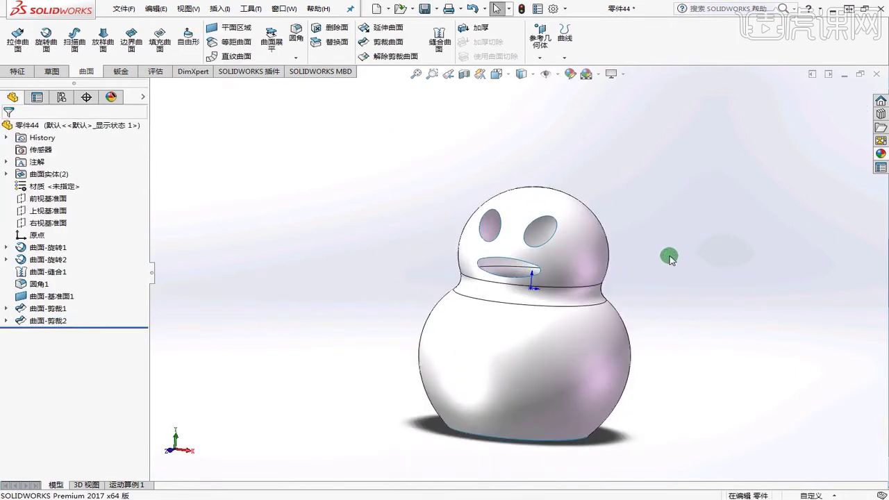
# Start a revolved surface with a new profile sketch on the front plane, viewed straight on
pyautogui.moveTo(688, 260); pyautogui.dragTo(632, 314, button='middle')
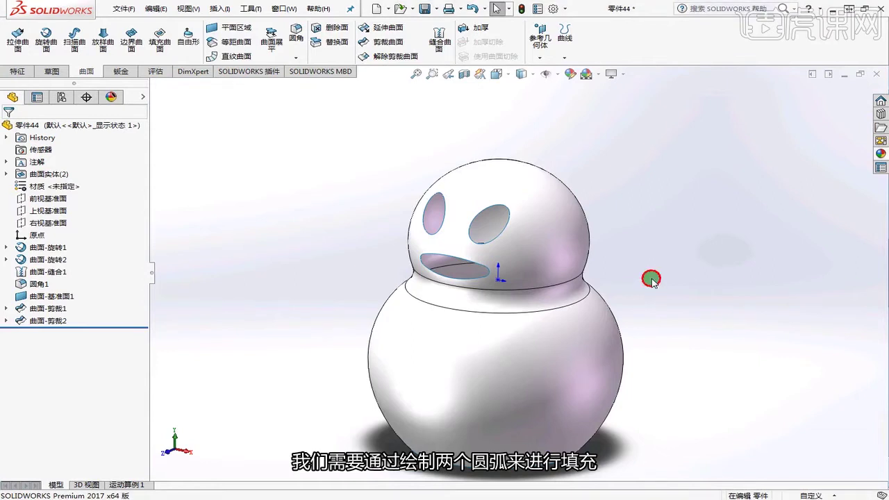
pyautogui.moveTo(680, 276); pyautogui.dragTo(637, 248, button='middle')
pyautogui.click(60, 73)
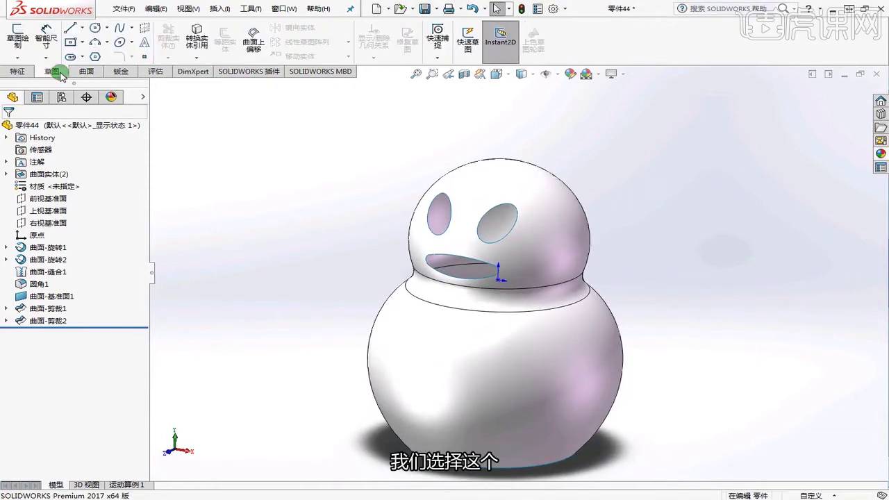
pyautogui.click(94, 73)
pyautogui.click(43, 38)
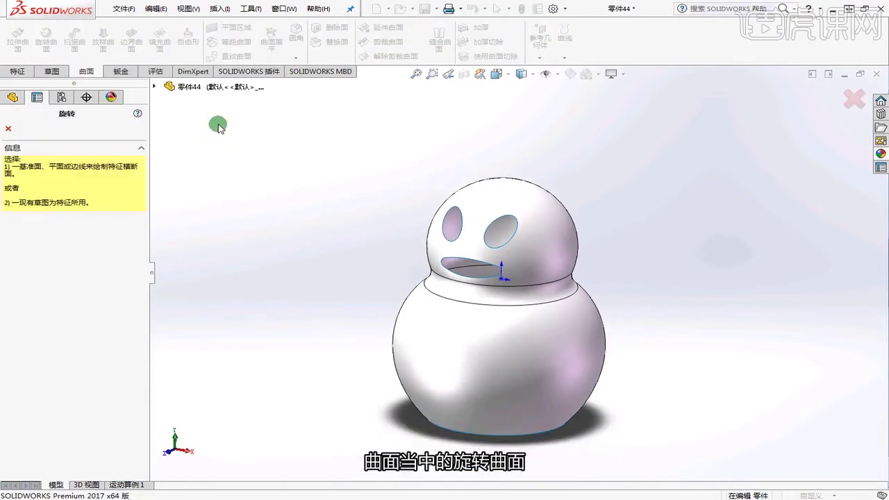
pyautogui.click(221, 162)
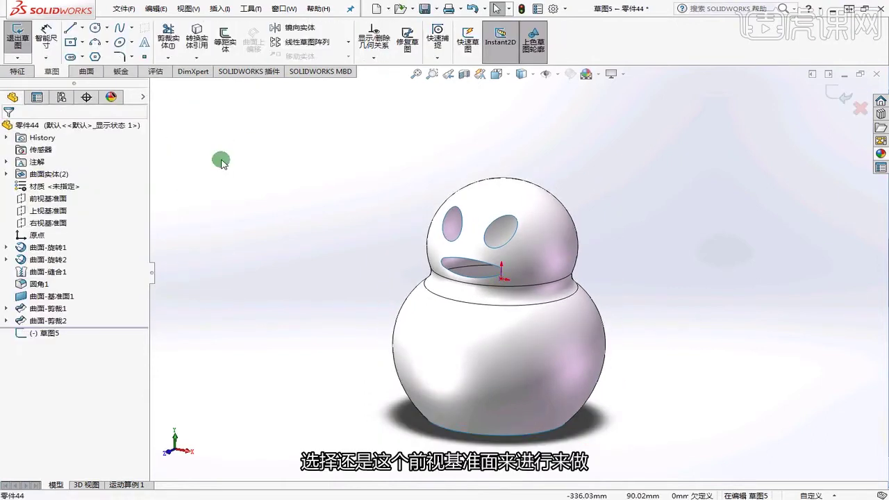
pyautogui.press('space')
pyautogui.click(294, 71)
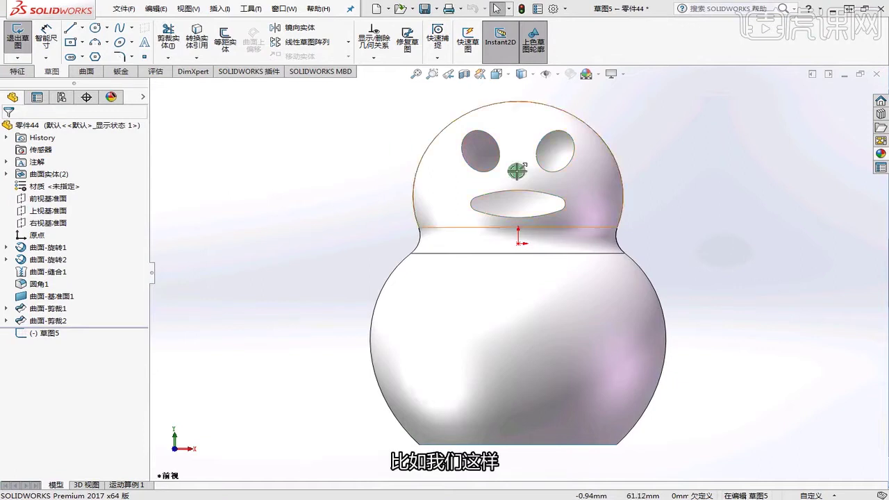
# Sketch two connected three-point arcs bulging outward beside the neck, about 6.8 mm radius above and about 12.9 mm radius below
pyautogui.click(95, 43)
pyautogui.scroll(-6, 609, 244)
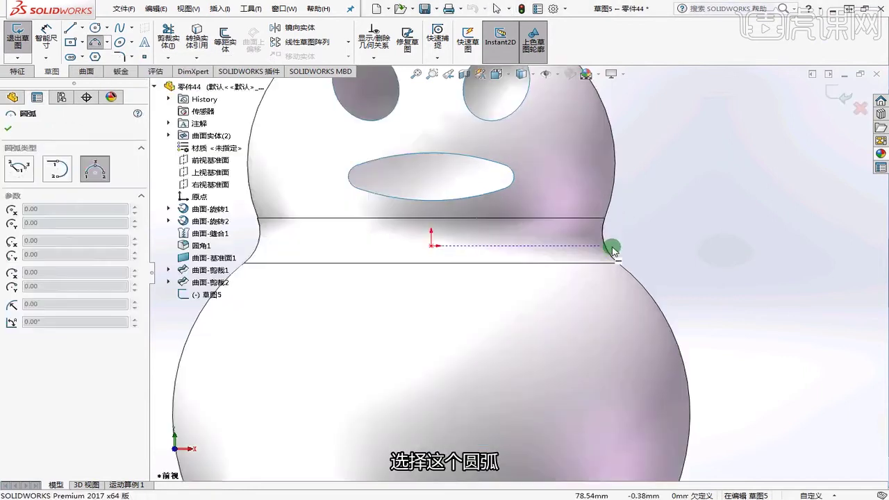
pyautogui.scroll(-5, 605, 239)
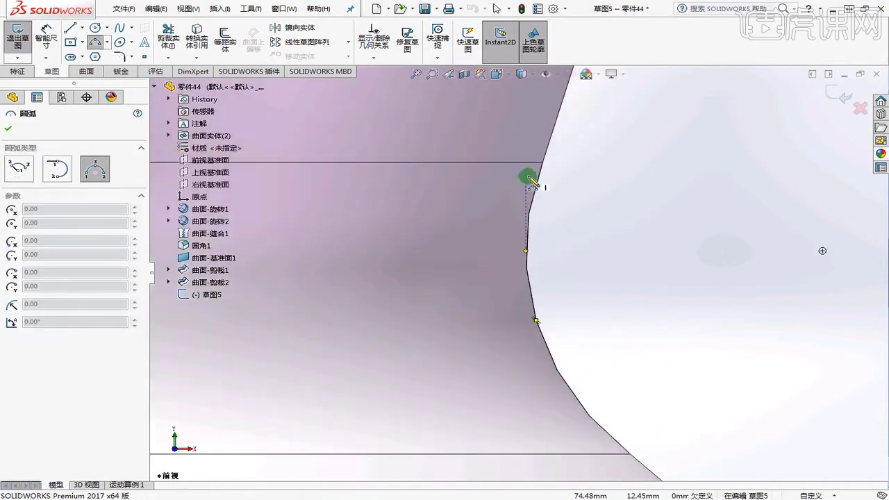
pyautogui.click(529, 178)
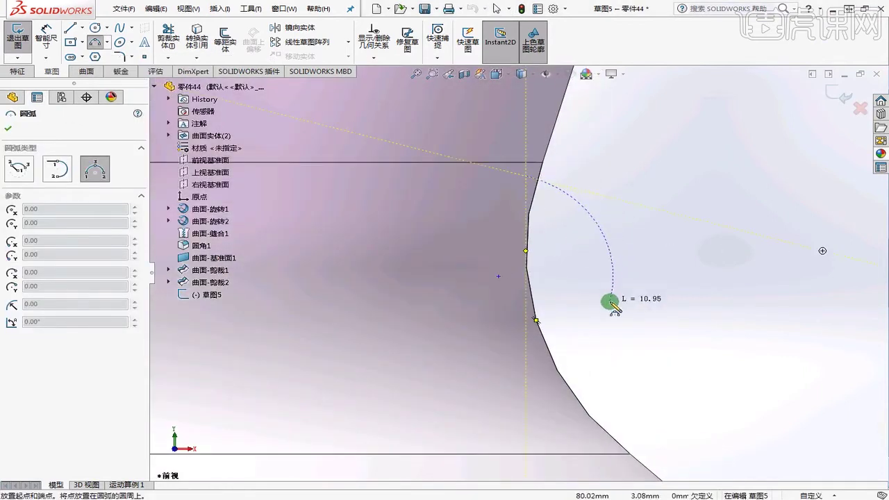
pyautogui.click(606, 232)
pyautogui.scroll(3, 660, 284)
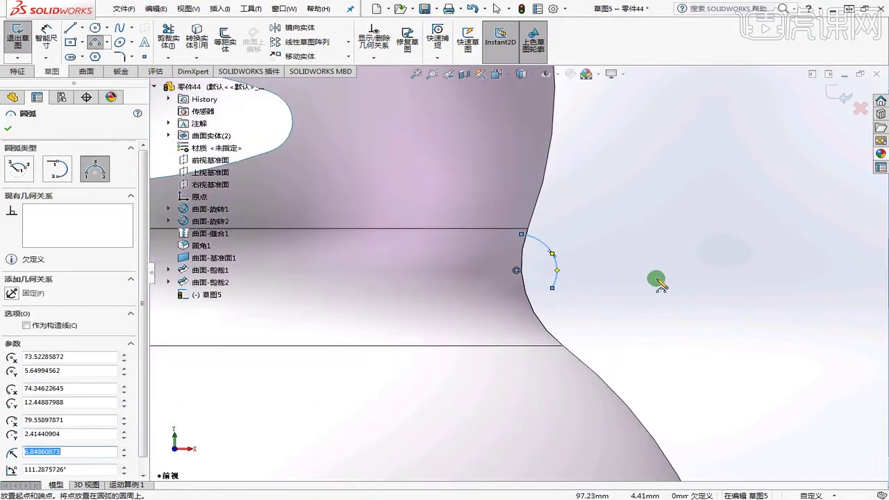
pyautogui.click(553, 288)
pyautogui.click(526, 413)
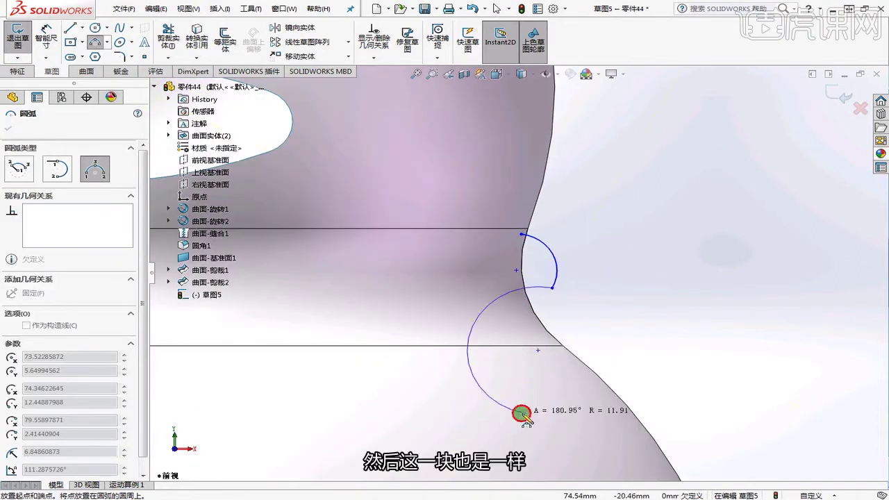
pyautogui.click(585, 341)
pyautogui.rightClick(628, 312)
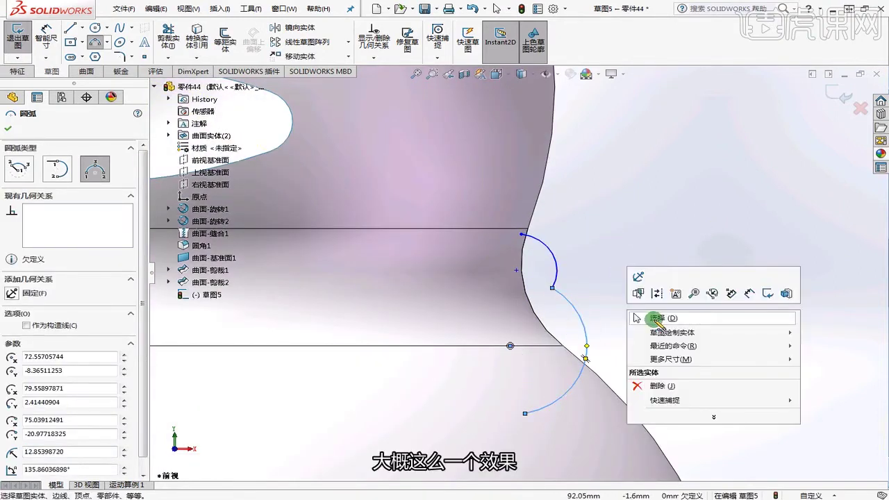
pyautogui.click(687, 311)
# Dimension the upper neck arc's radius as 8 mm
pyautogui.scroll(2, 692, 307)
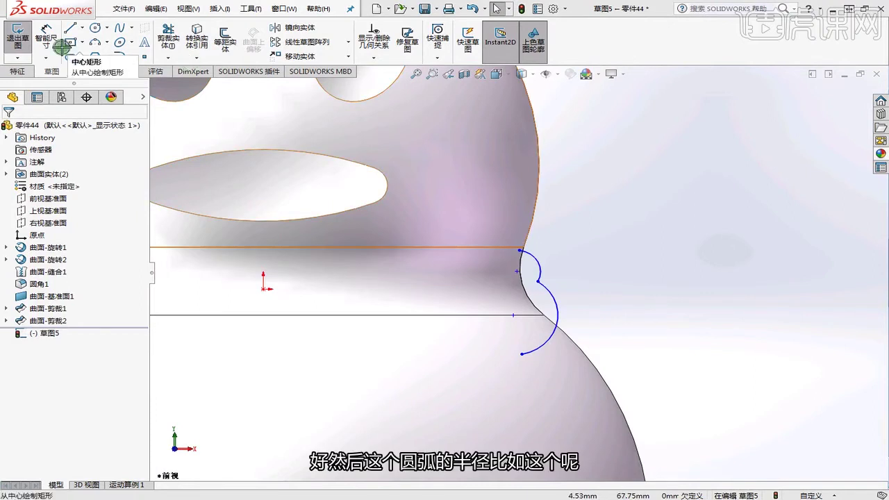
pyautogui.click(45, 33)
pyautogui.click(536, 262)
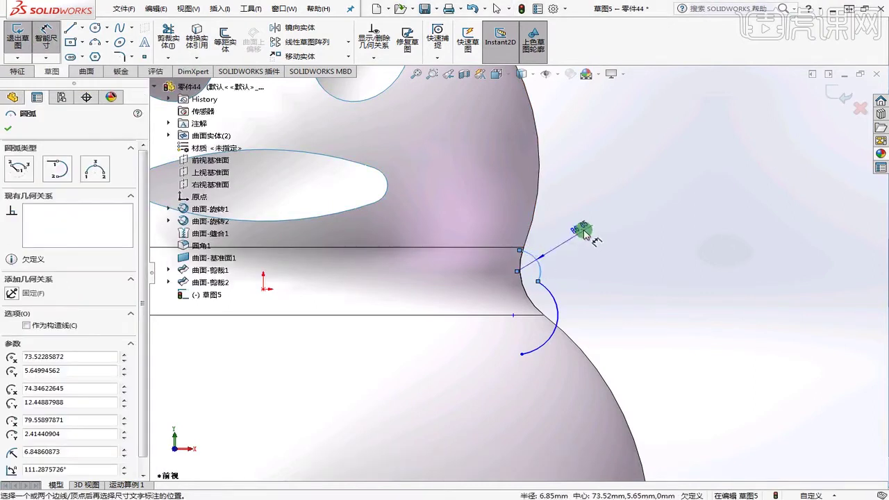
pyautogui.click(585, 236)
pyautogui.write('8')
pyautogui.click(701, 231)
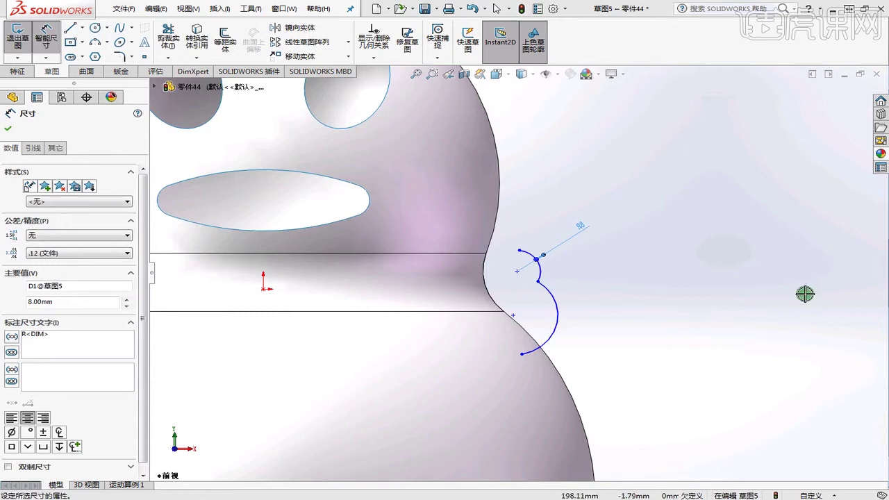
# Dimension the lower neck arc's radius as 12 mm
pyautogui.click(560, 310)
pyautogui.click(628, 347)
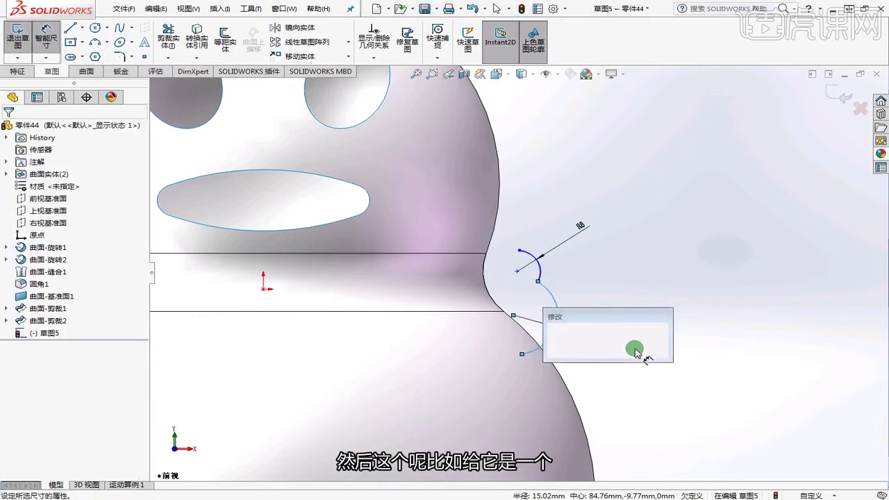
pyautogui.write('12')
pyautogui.press('Return')
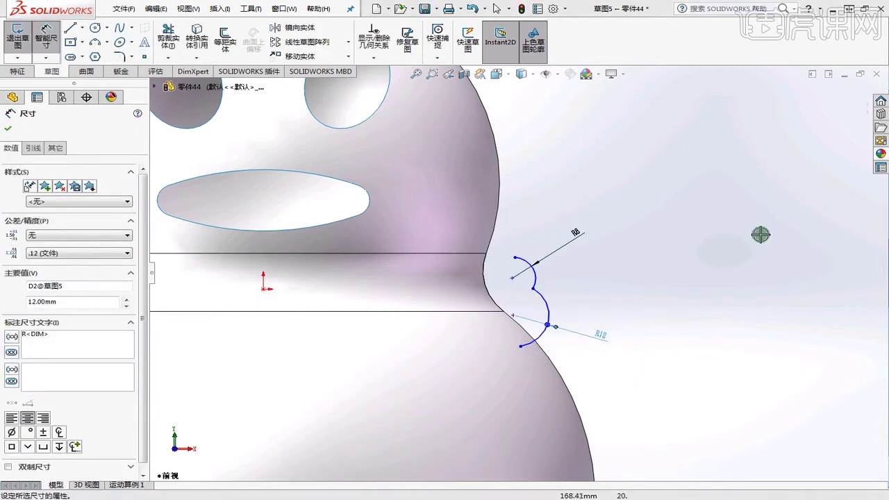
pyautogui.click(697, 276)
pyautogui.rightClick(637, 263)
pyautogui.click(649, 268)
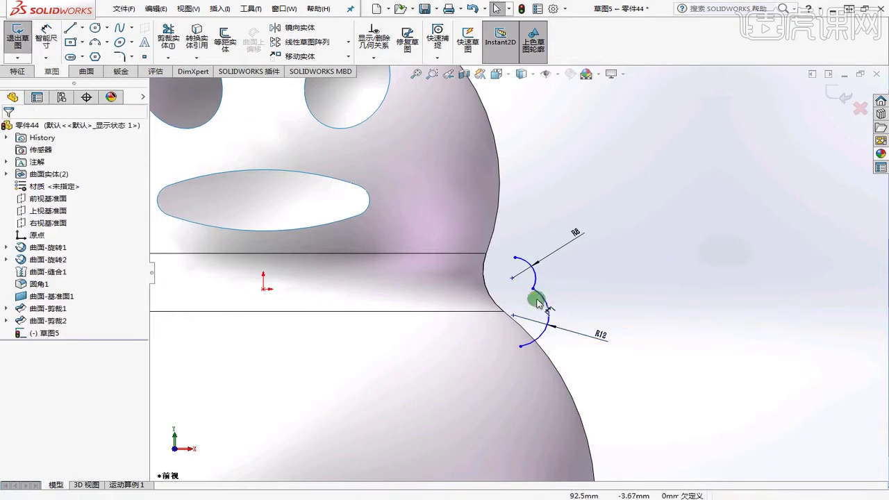
# Add a horizontal relation between the shared endpoint of the two neck arcs and the origin
pyautogui.click(531, 287)
pyautogui.keyDown('ctrl'); pyautogui.click(263, 289); pyautogui.keyUp('ctrl')
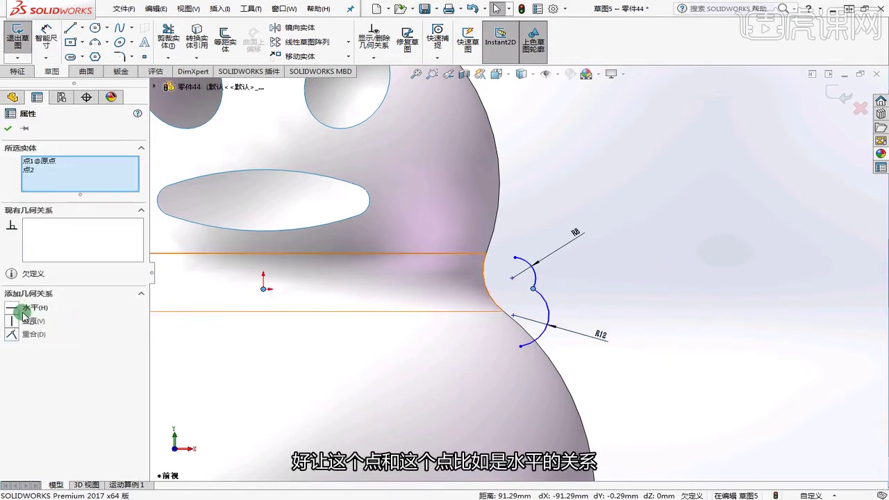
pyautogui.click(21, 308)
pyautogui.click(649, 269)
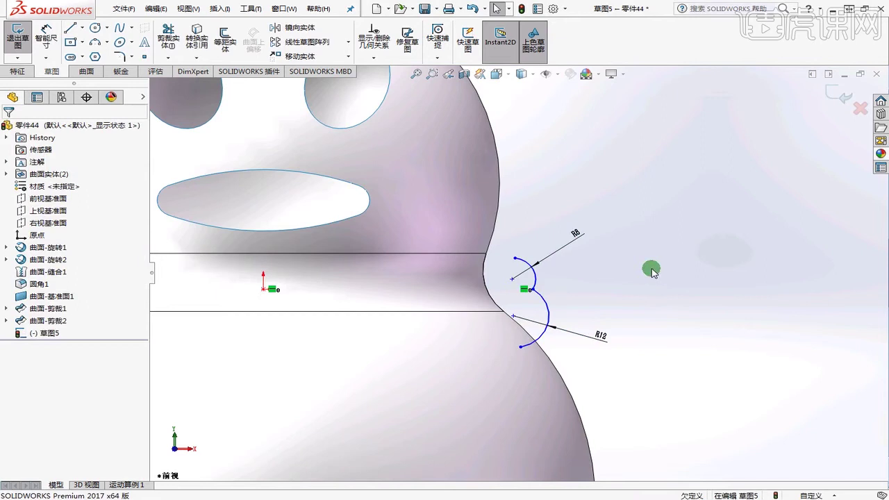
# Align the upper arc's free endpoint, both arc centers and the lower arc's free endpoint with a vertical relation
pyautogui.click(515, 261)
pyautogui.click(518, 306)
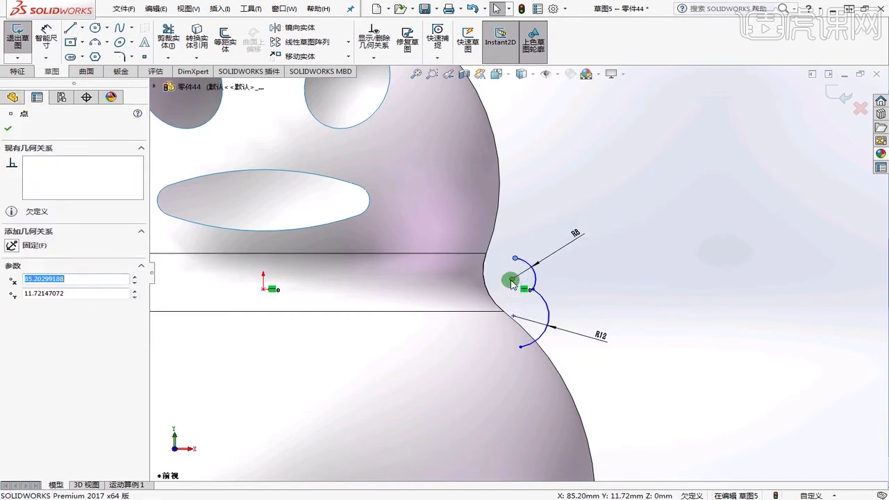
pyautogui.keyDown('ctrl'); pyautogui.click(513, 316); pyautogui.keyUp('ctrl')
pyautogui.keyDown('ctrl'); pyautogui.click(521, 346); pyautogui.keyUp('ctrl')
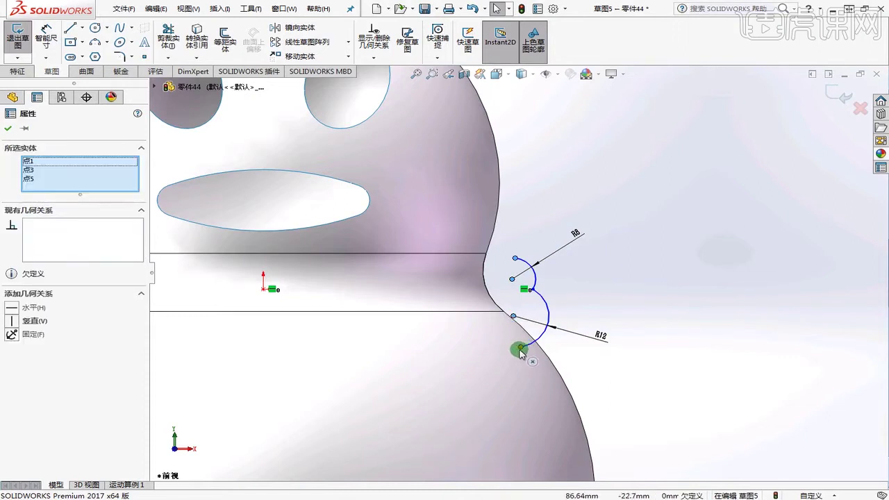
pyautogui.keyDown('ctrl'); pyautogui.click(520, 348); pyautogui.keyUp('ctrl')
pyautogui.click(17, 325)
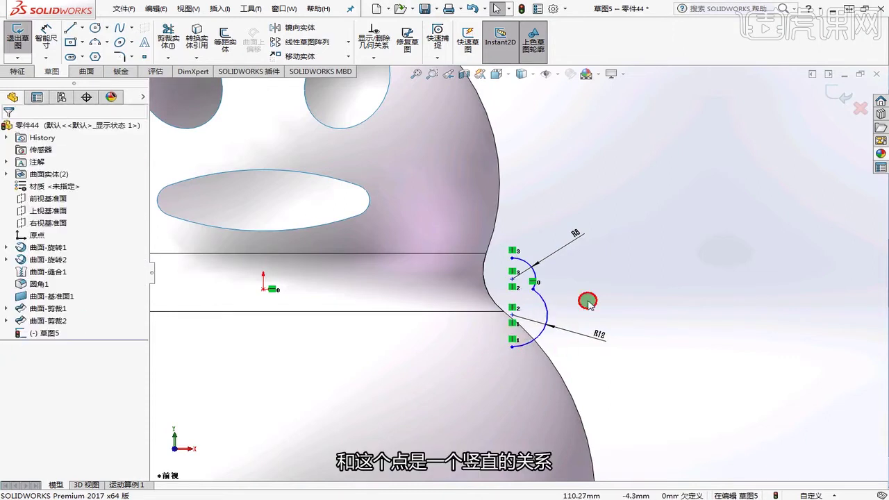
# Dimension the vertical distance between the centers of the two neck arcs as 14 mm
pyautogui.scroll(2, 585, 301)
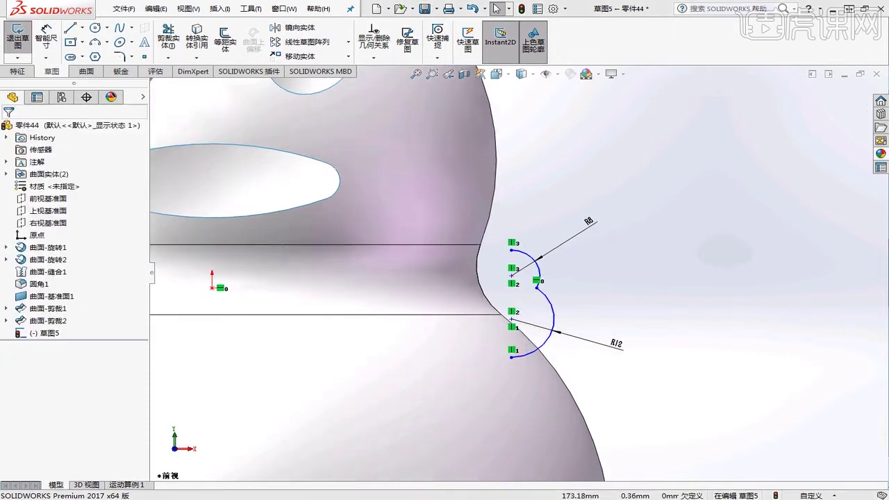
pyautogui.click(46, 35)
pyautogui.click(511, 268)
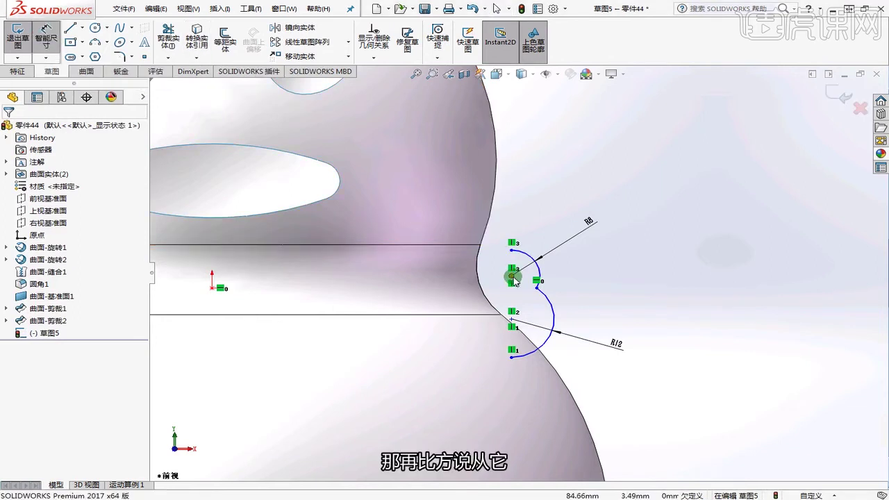
pyautogui.click(511, 319)
pyautogui.click(615, 299)
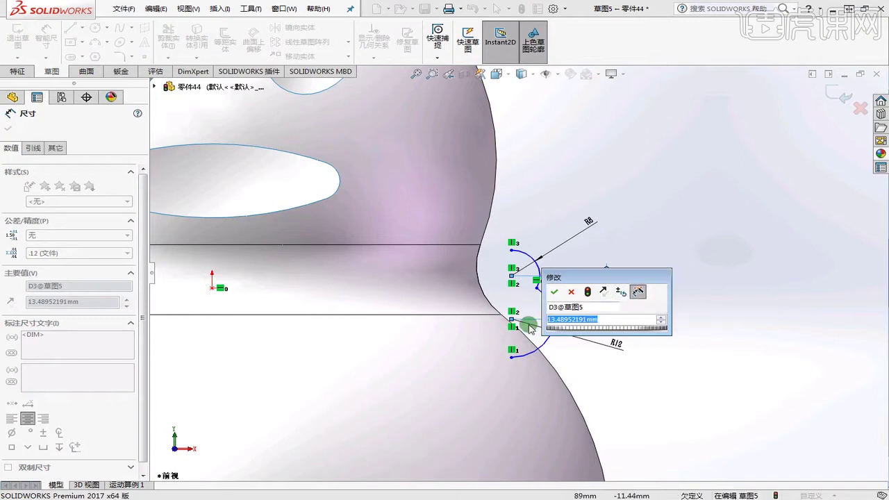
pyautogui.write('14')
pyautogui.press('Return')
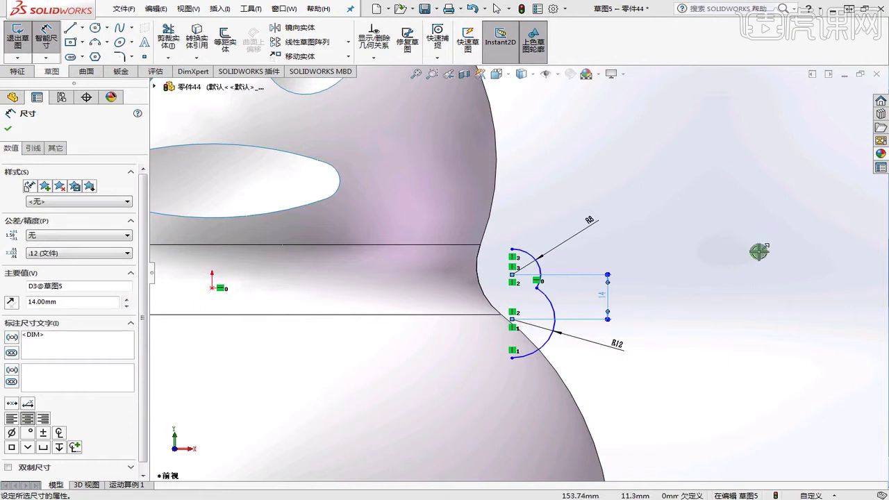
pyautogui.click(709, 266)
# Dimension the horizontal distance from the upper neck arc's center to the origin as 75 mm
pyautogui.click(508, 281)
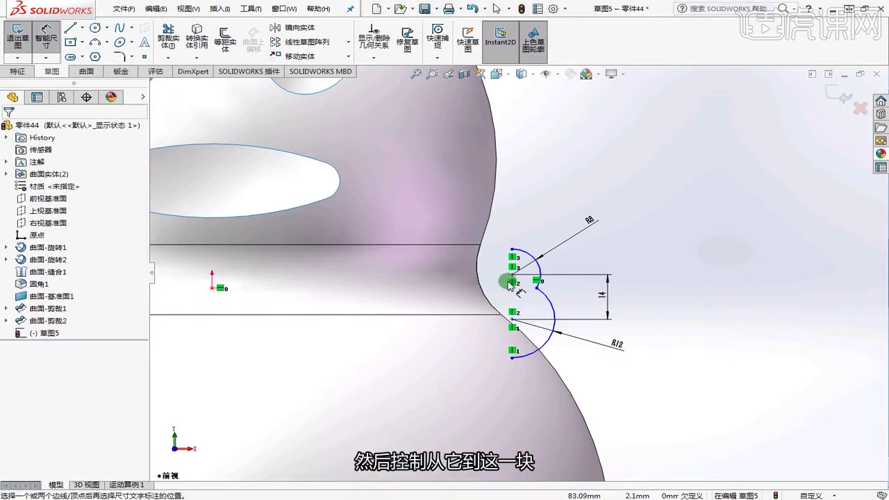
pyautogui.click(213, 286)
pyautogui.scroll(4, 514, 275)
pyautogui.click(420, 368)
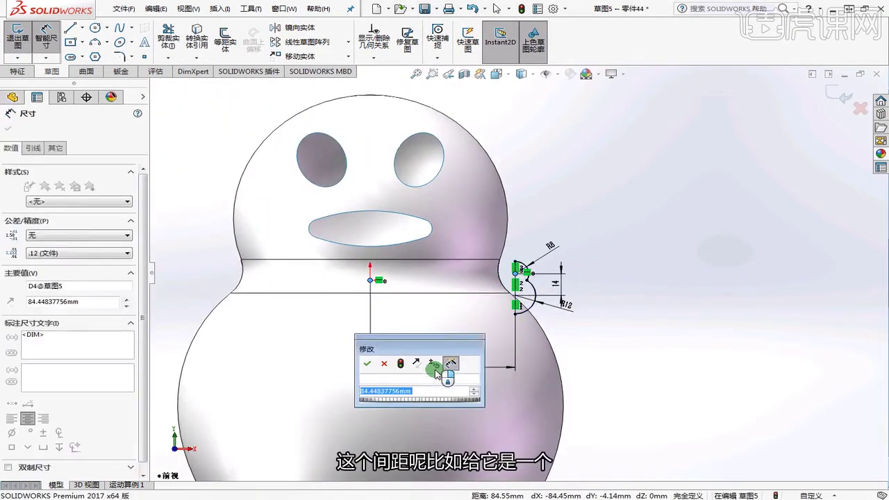
pyautogui.write('75')
pyautogui.press('Return')
pyautogui.scroll(-5, 486, 264)
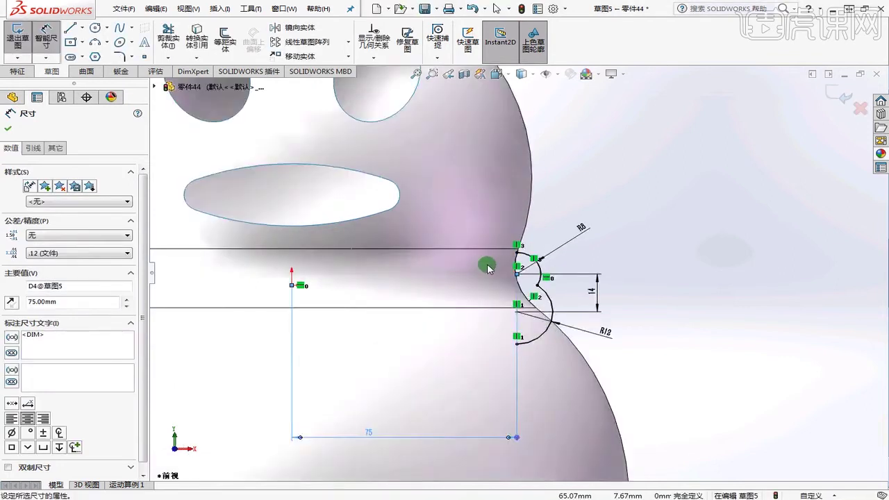
pyautogui.click(676, 252)
pyautogui.scroll(4, 656, 229)
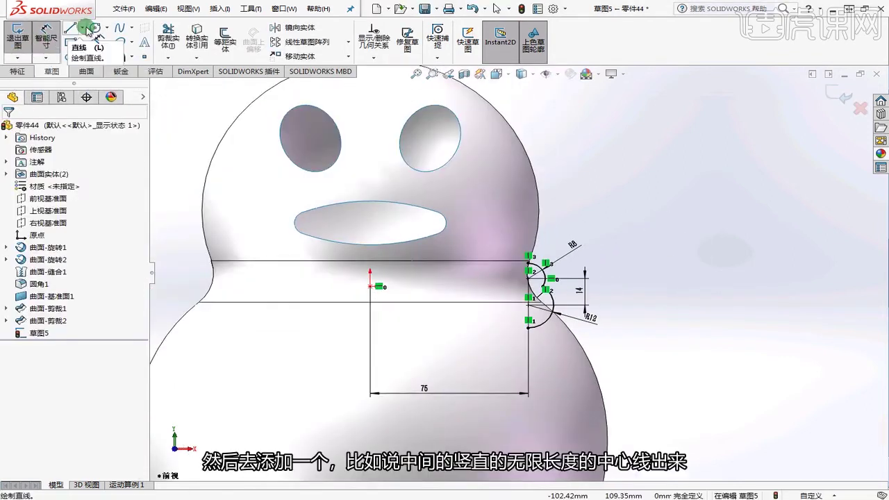
# Add a vertical construction centerline of infinite length through the origin
pyautogui.click(82, 28)
pyautogui.click(81, 59)
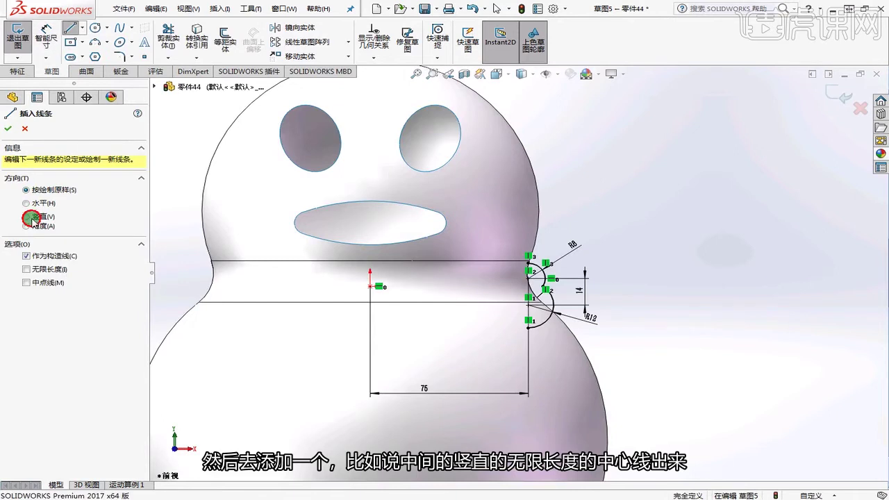
pyautogui.click(25, 216)
pyautogui.click(26, 275)
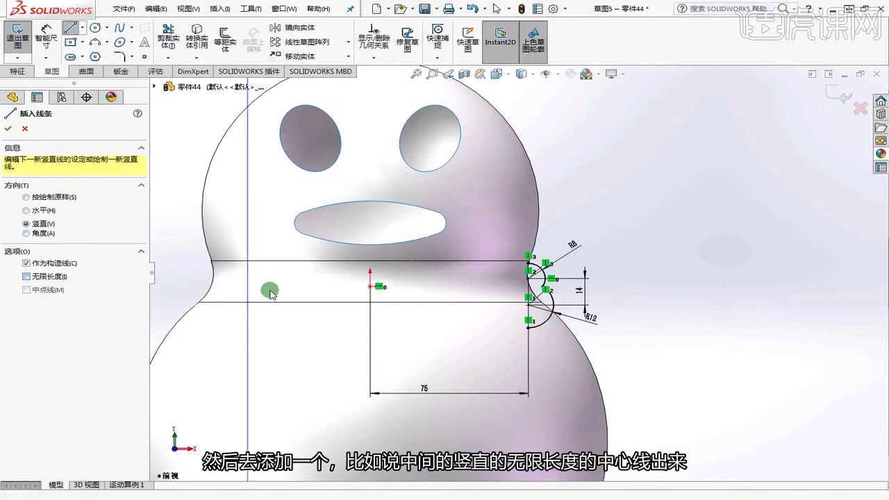
pyautogui.click(370, 286)
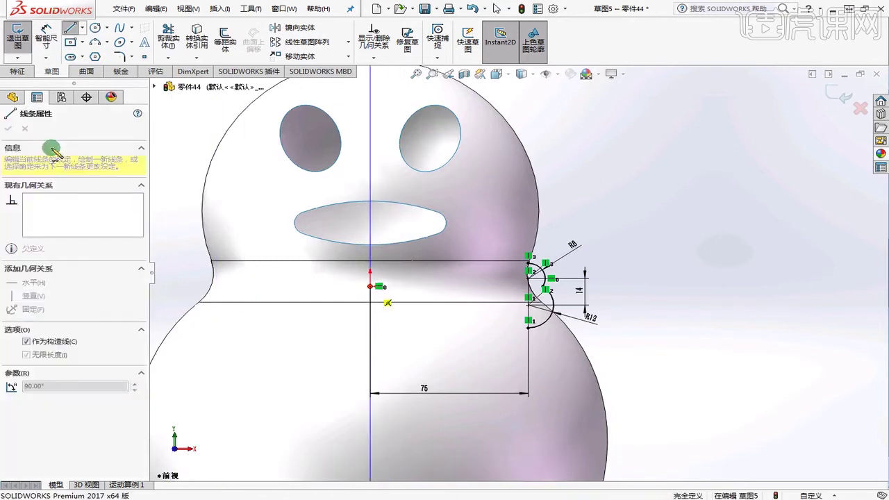
pyautogui.press('Escape')
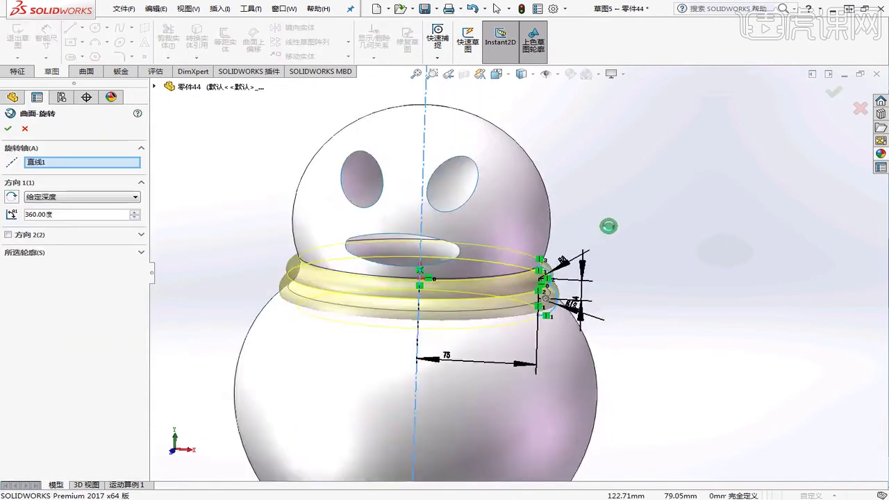
# Revolve the two-arc neck profile 360 degrees around the vertical centerline as a surface
pyautogui.scroll(5, 631, 219)
pyautogui.scroll(-5, 628, 210)
pyautogui.moveTo(506, 292); pyautogui.dragTo(514, 258, button='middle')
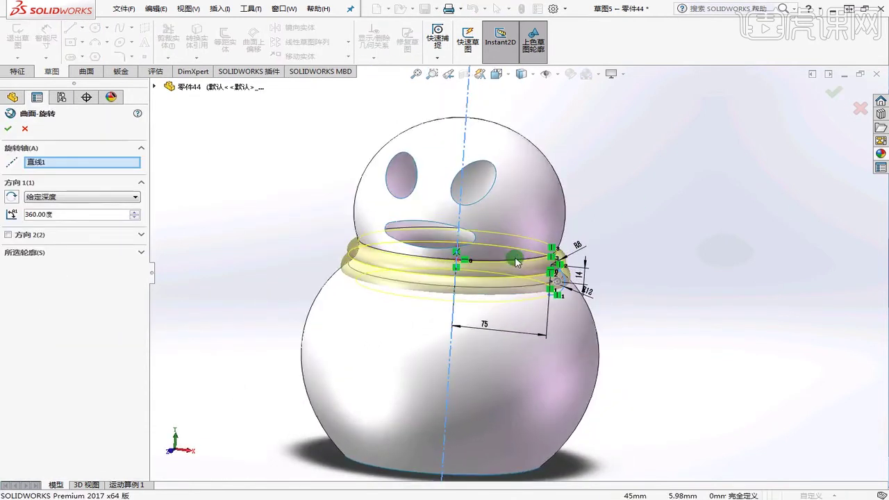
pyautogui.click(7, 131)
# Set up a mutual surface trim between the penguin's head-and-body surface and the revolved neck ring
pyautogui.moveTo(645, 218); pyautogui.dragTo(521, 319, button='middle')
pyautogui.scroll(4, 476, 282)
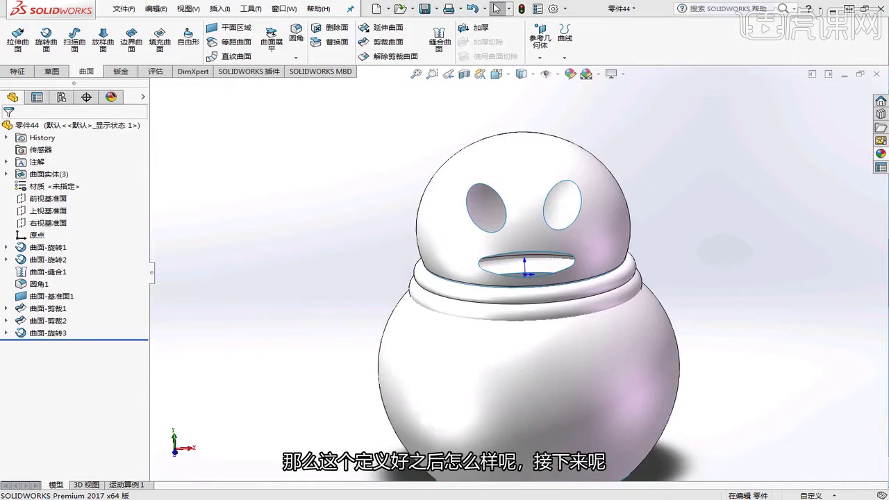
pyautogui.moveTo(657, 311); pyautogui.dragTo(452, 234, button='middle')
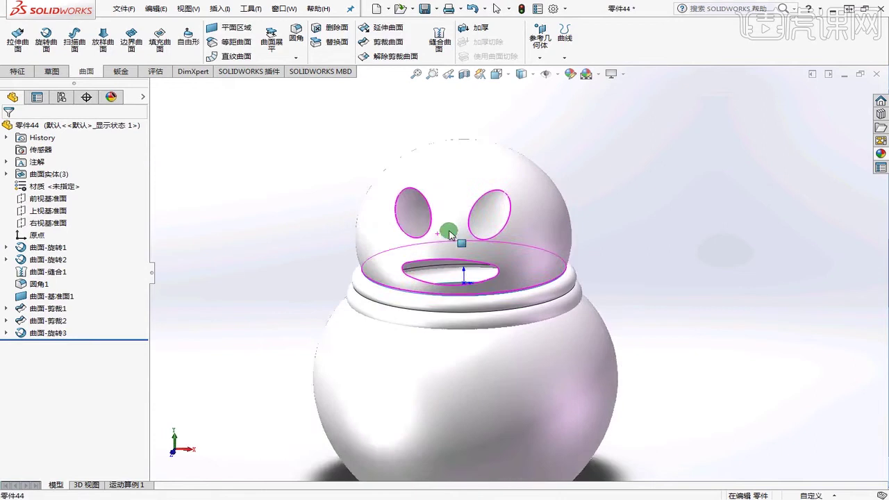
pyautogui.click(390, 43)
pyautogui.click(377, 222)
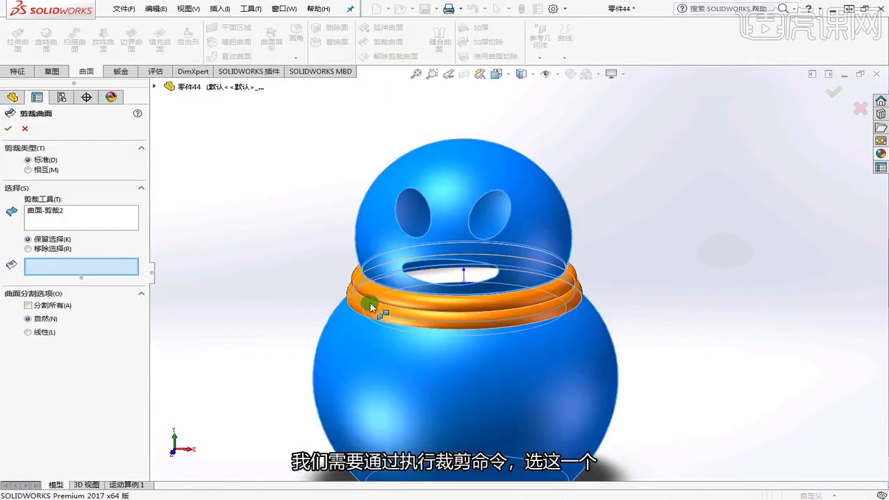
pyautogui.click(54, 170)
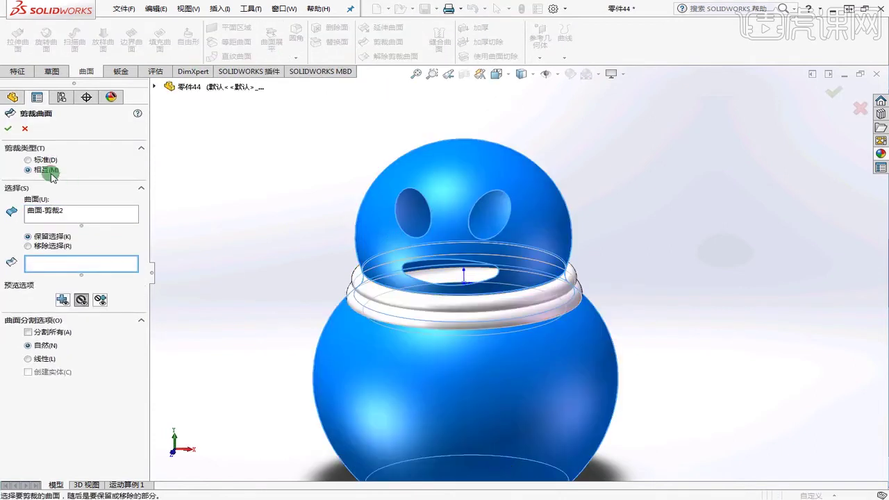
pyautogui.click(54, 211)
pyautogui.click(372, 297)
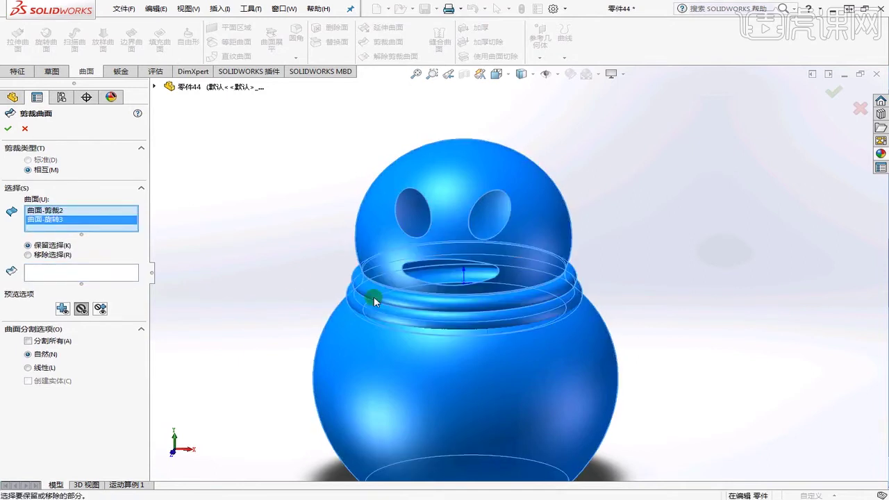
# Keep the head, the body and the outer portion of the neck ring, preview the included surfaces and complete the trim
pyautogui.click(59, 273)
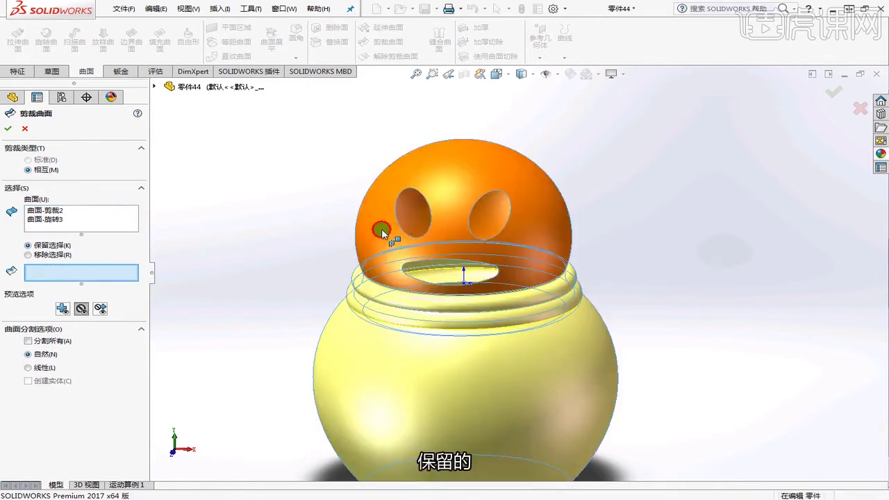
pyautogui.click(393, 386)
pyautogui.click(394, 386)
pyautogui.click(360, 299)
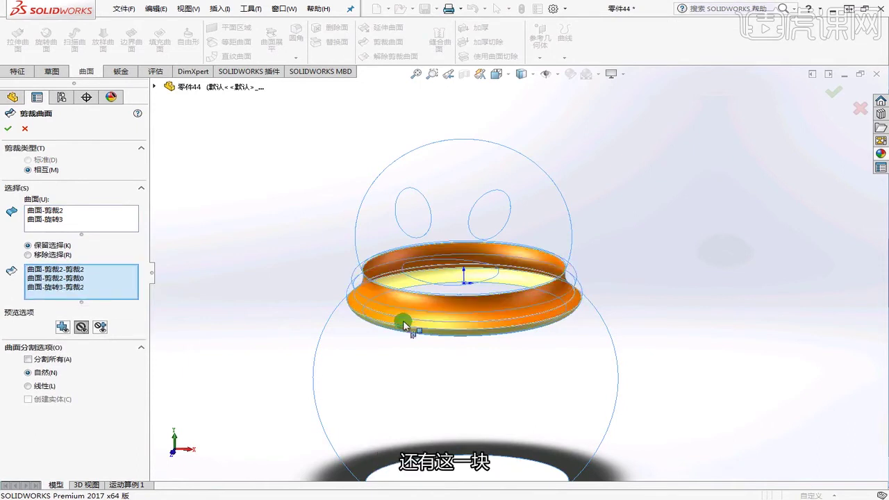
pyautogui.click(83, 326)
pyautogui.click(64, 328)
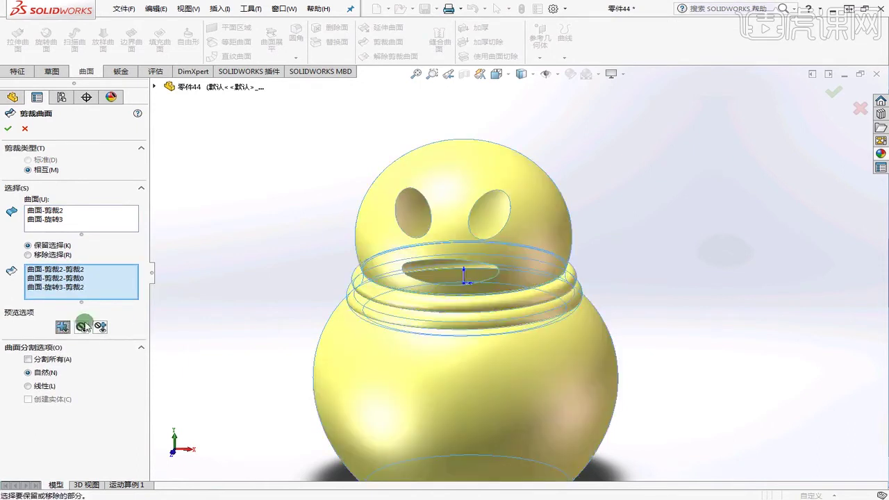
pyautogui.moveTo(373, 294); pyautogui.dragTo(336, 254, button='middle')
pyautogui.scroll(-3, 336, 254)
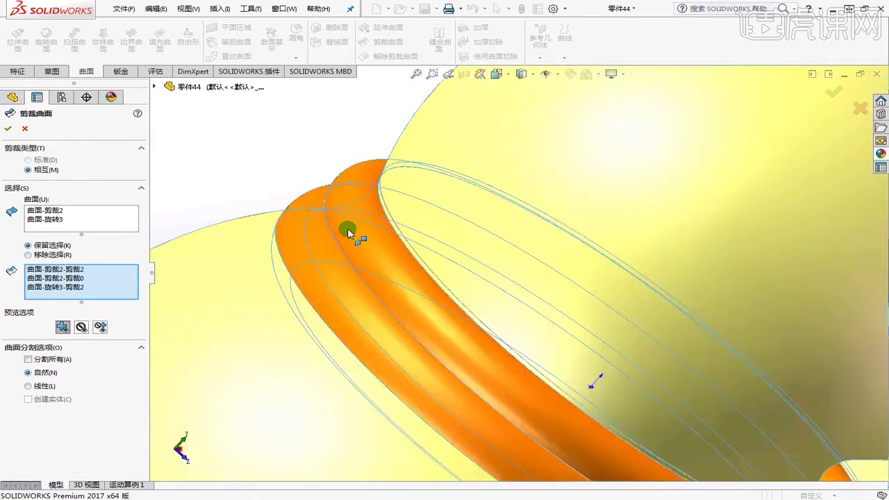
pyautogui.click(7, 128)
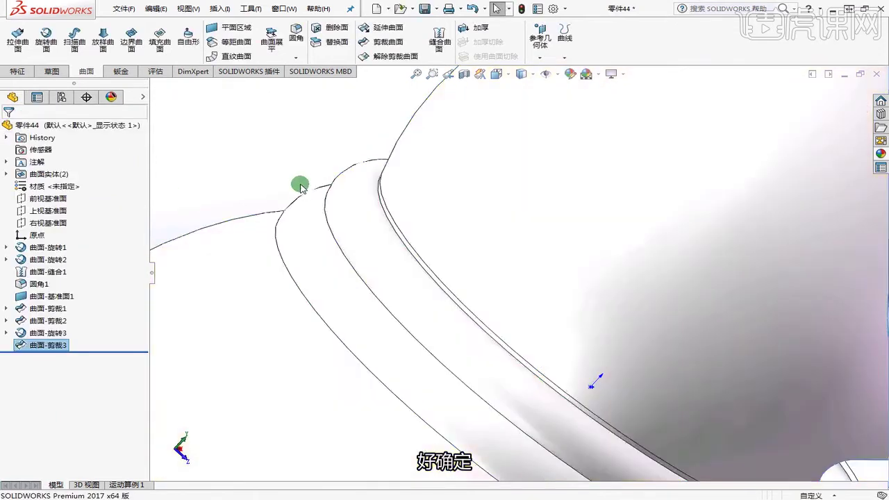
# Examine the trimmed neck ring where it meets the head and body, both close up and on the whole model
pyautogui.moveTo(294, 185)
pyautogui.mouseDown(button='middle')
pyautogui.moveTo(396, 208)
pyautogui.moveTo(377, 240)
pyautogui.moveTo(342, 161)
pyautogui.moveTo(302, 174)
pyautogui.mouseUp(button='middle')
pyautogui.scroll(-6, 343, 226)
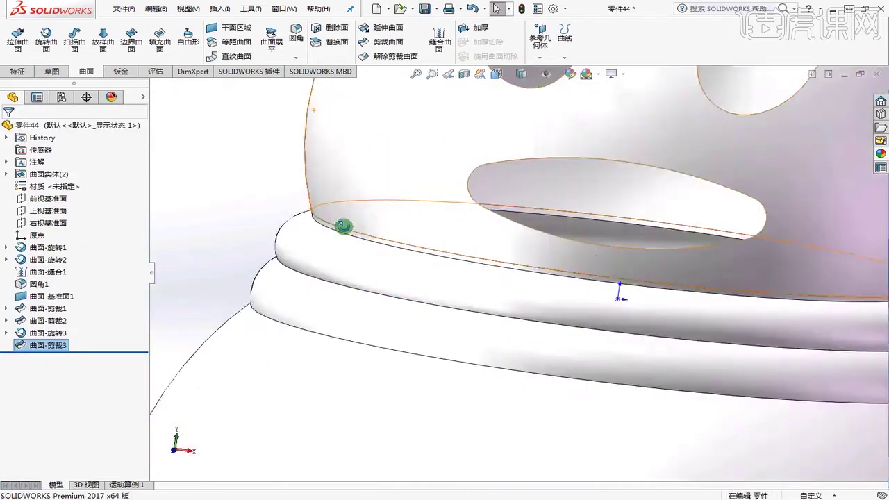
pyautogui.scroll(7, 359, 232)
pyautogui.scroll(4, 472, 278)
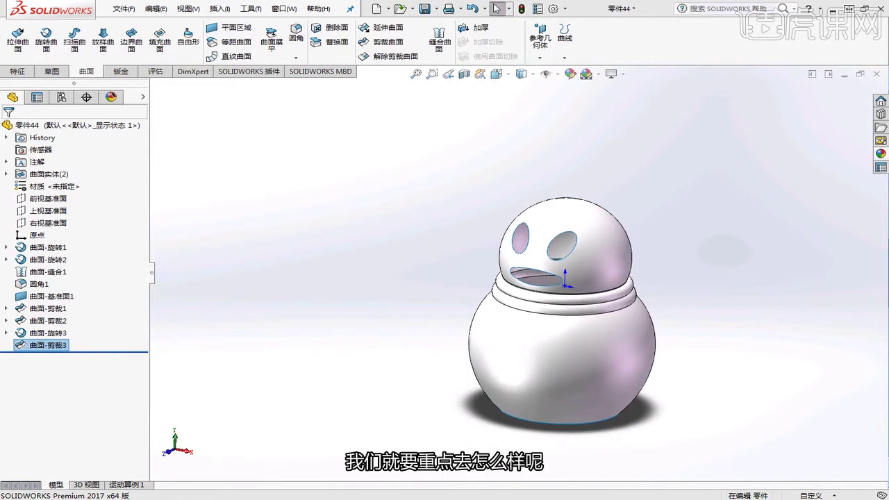
pyautogui.click(796, 290)
pyautogui.scroll(3, 796, 289)
pyautogui.scroll(-1, 554, 382)
pyautogui.moveTo(541, 391); pyautogui.dragTo(554, 381, button='middle')
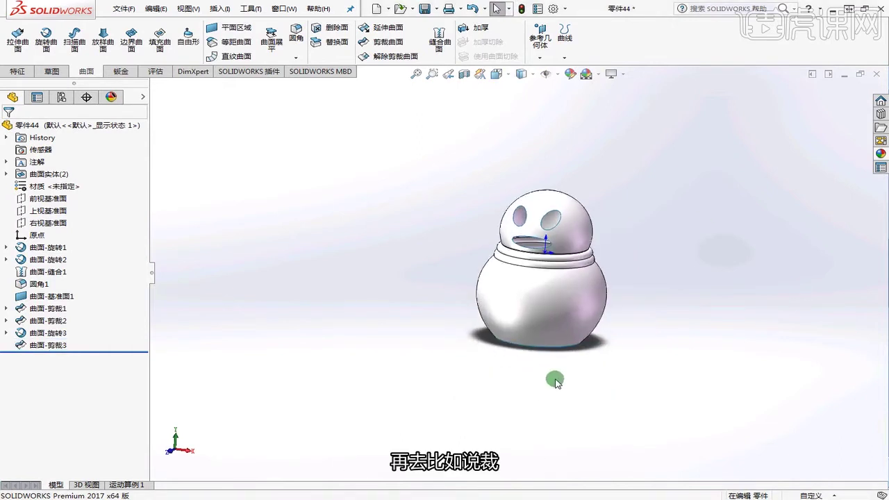
# Switch to PowerPoint to check the arms in the penguin reference picture, and return to the SOLIDWORKS model
pyautogui.hotkey('alt', 'Tab')
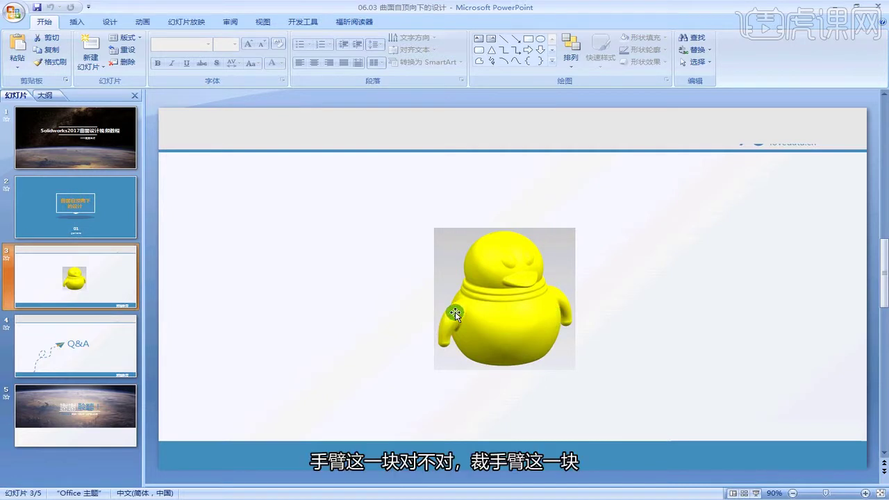
pyautogui.hotkey('alt', 'Tab')
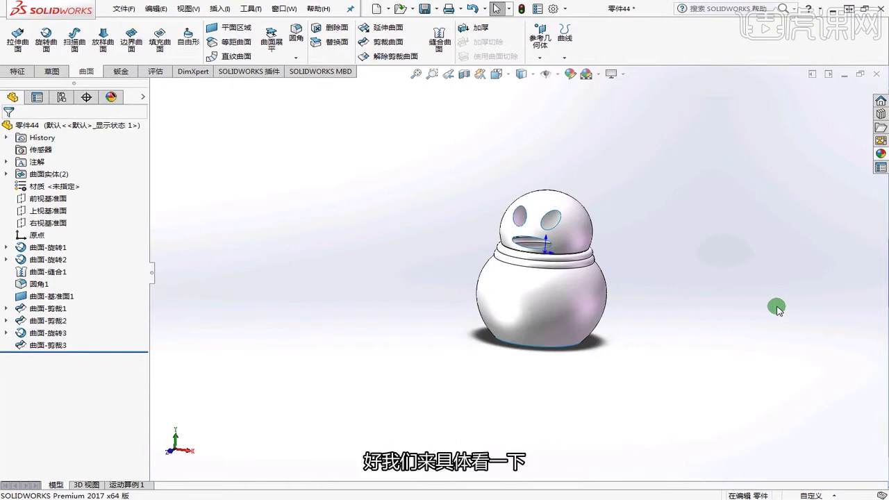
pyautogui.moveTo(764, 304); pyautogui.dragTo(302, 172, button='middle')
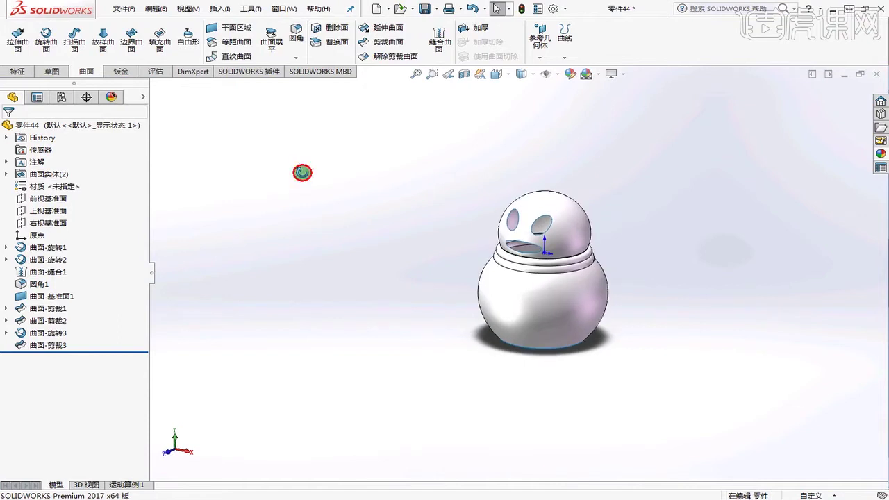
# Open a new sketch on the right plane (右视基准面) and face it straight on
pyautogui.click(52, 70)
pyautogui.click(18, 38)
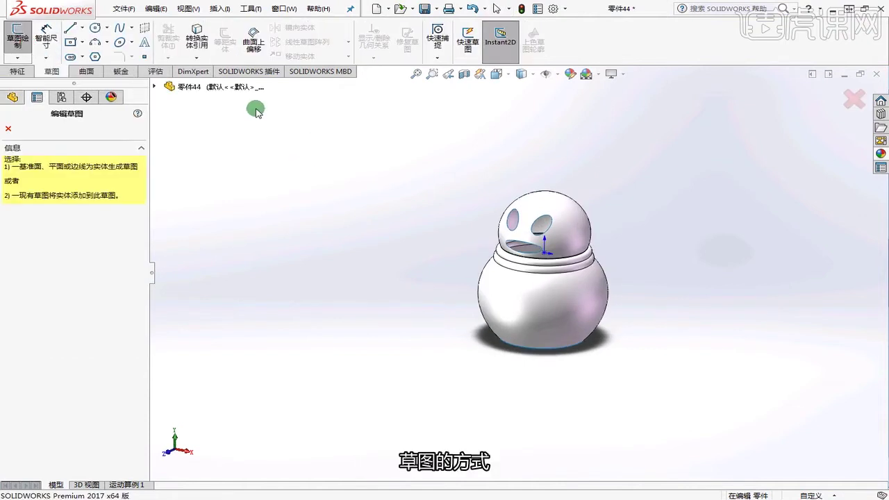
pyautogui.click(165, 89)
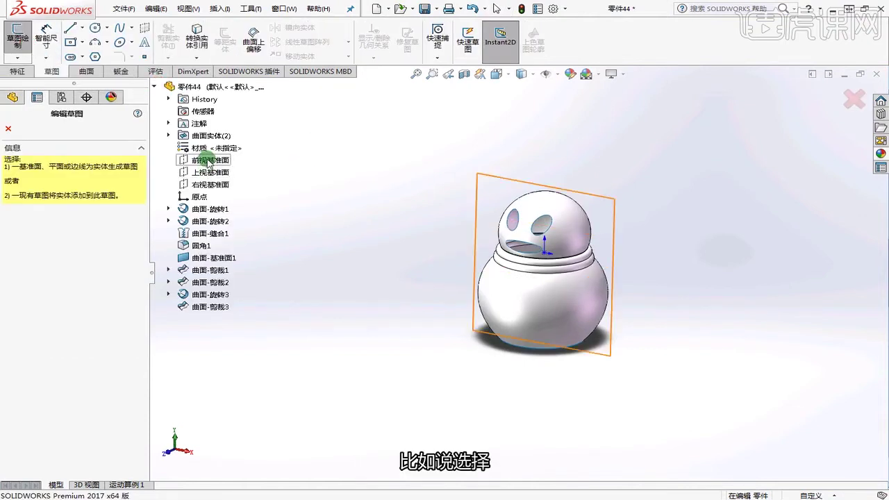
pyautogui.click(207, 184)
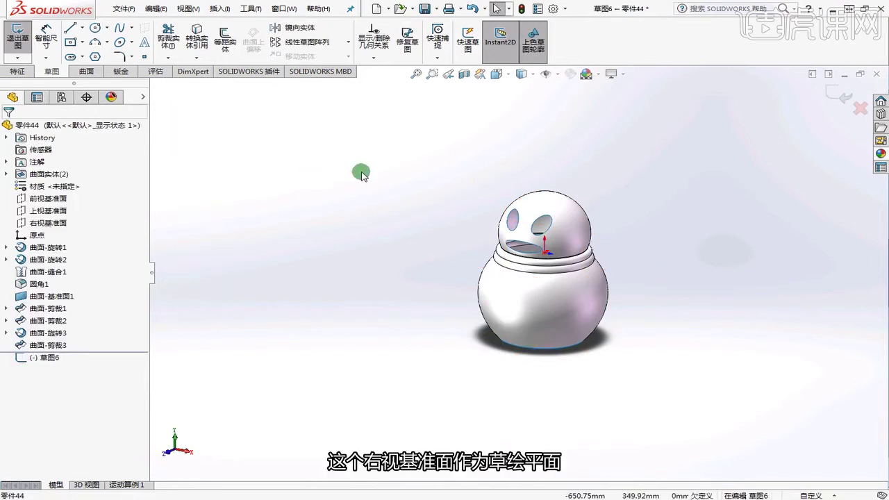
pyautogui.click(302, 53)
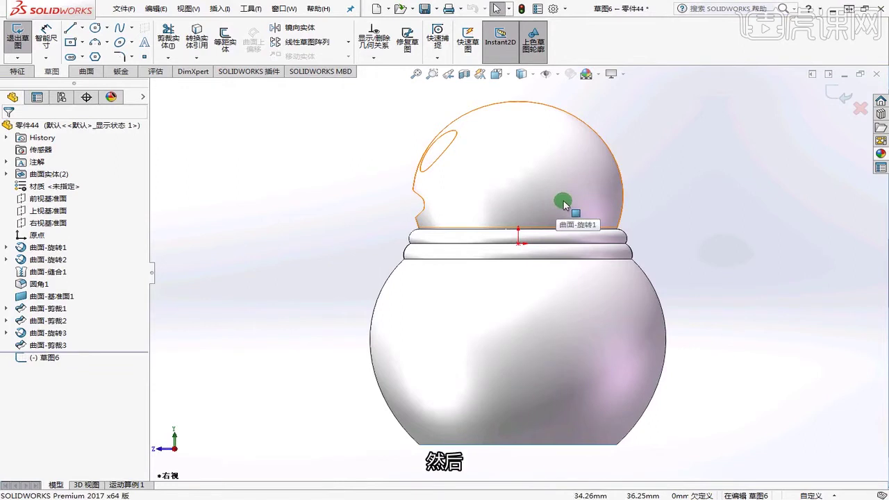
# Sketch an upright ellipse on the body directly below the origin, with radii of about 24.26 mm vertically and 16.58 mm horizontally
pyautogui.scroll(2, 563, 202)
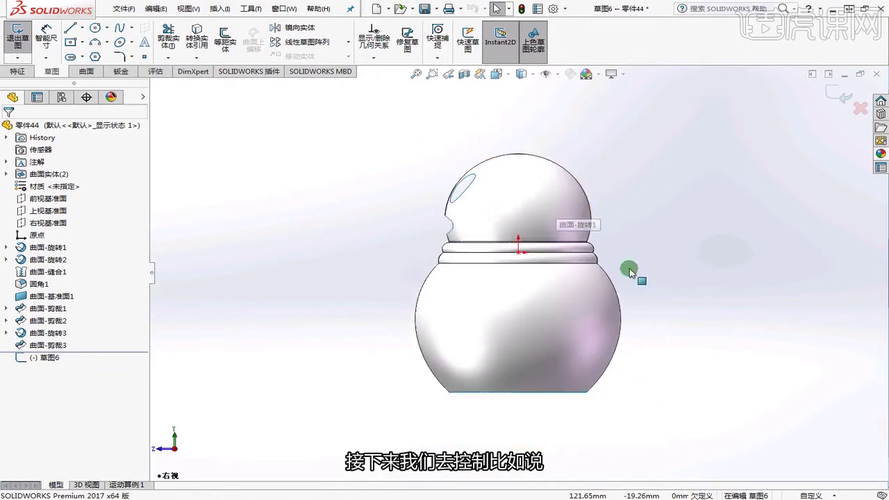
pyautogui.click(120, 42)
pyautogui.scroll(-2, 522, 318)
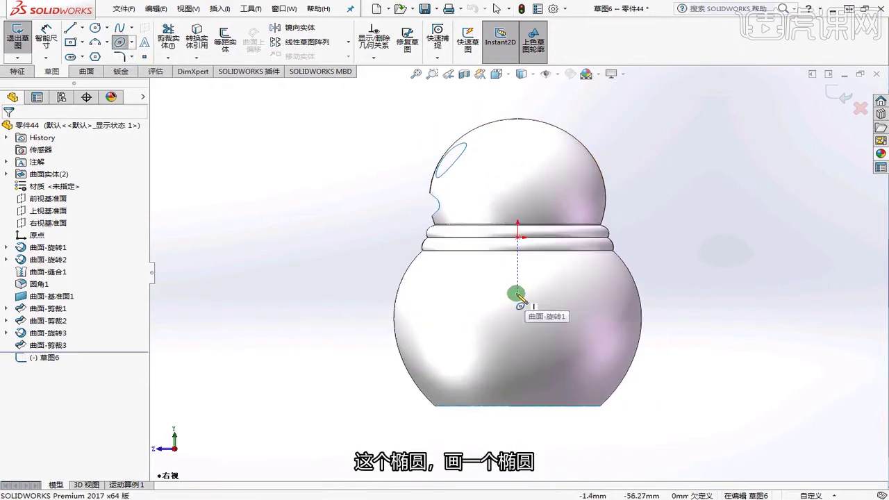
pyautogui.click(515, 295)
pyautogui.scroll(-1, 515, 295)
pyautogui.click(517, 266)
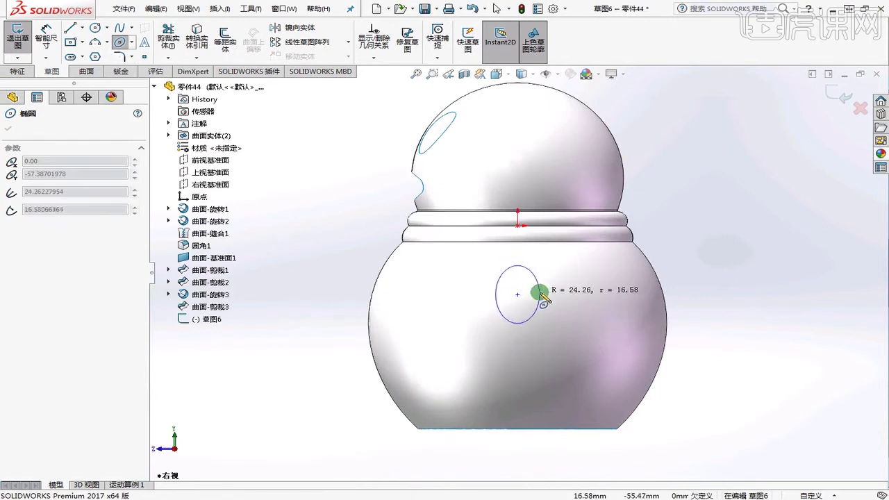
pyautogui.click(539, 293)
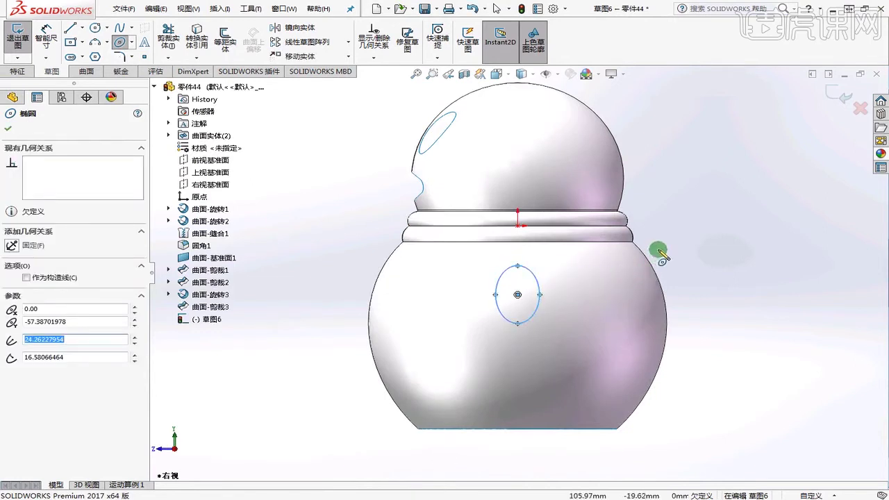
# Dimension the vertical distance from the ellipse's centre to its upper point as 30 mm
pyautogui.click(46, 39)
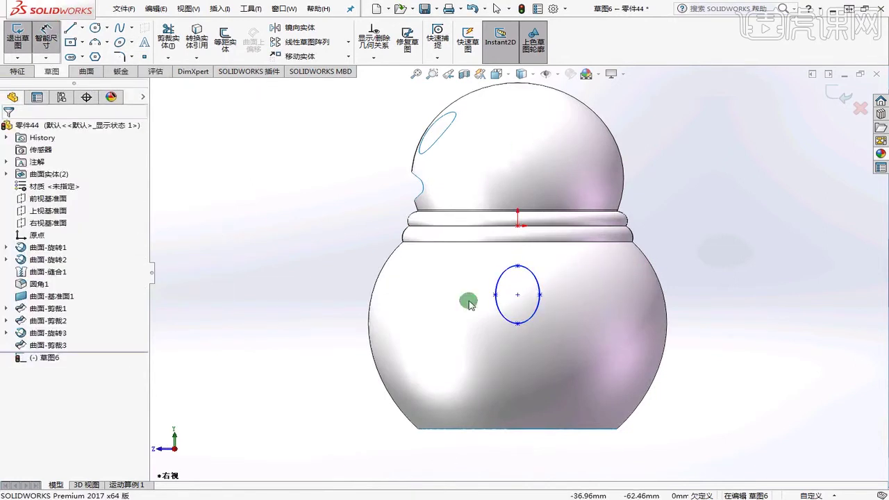
pyautogui.click(517, 294)
pyautogui.click(517, 266)
pyautogui.click(590, 297)
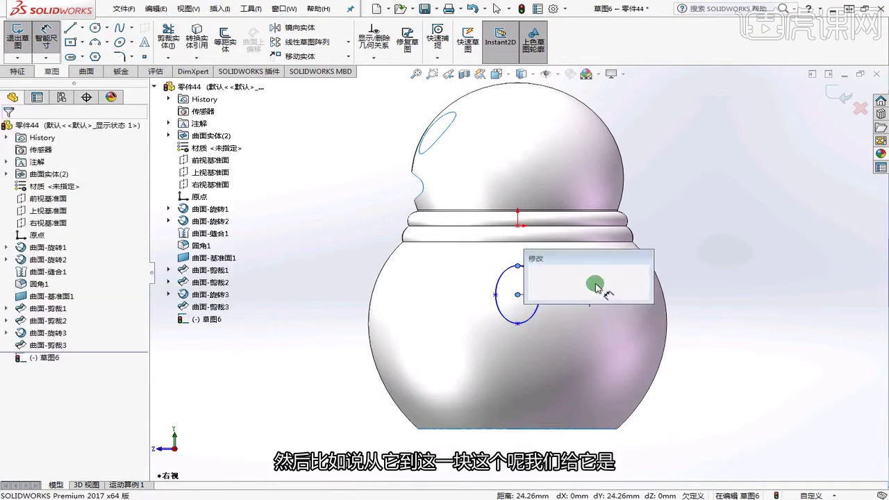
pyautogui.write('30')
pyautogui.press('Return')
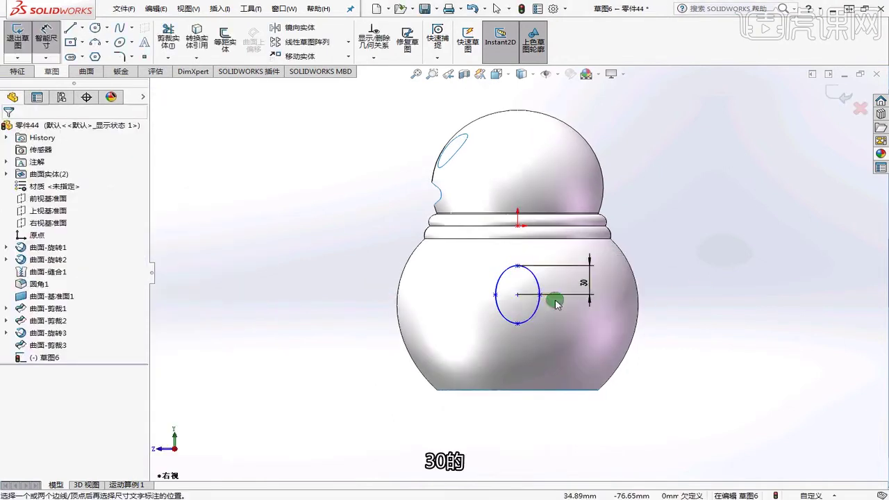
# Dimension the horizontal distance from the ellipse's centre to its side point as 22 mm
pyautogui.click(536, 296)
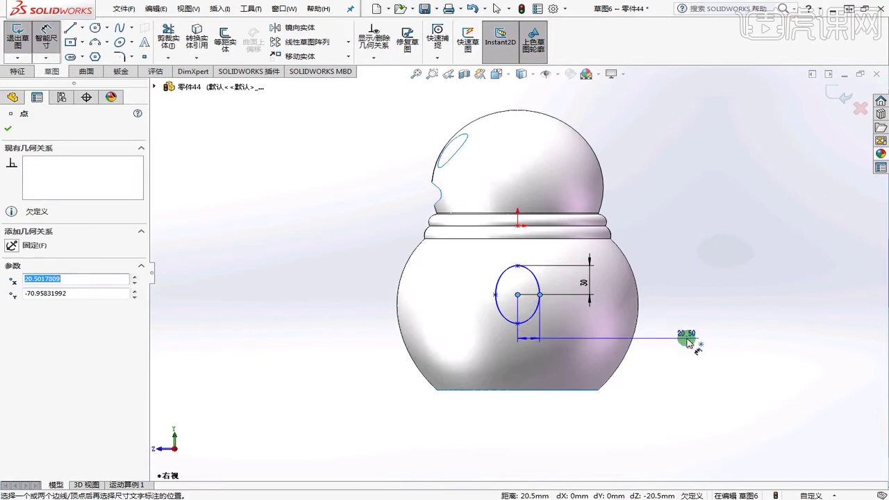
pyautogui.click(684, 341)
pyautogui.write('22')
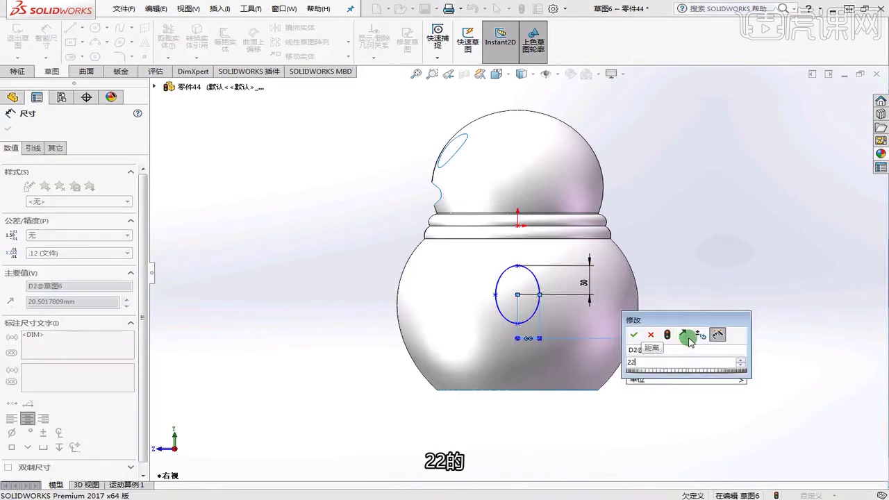
pyautogui.press('Return')
pyautogui.click(712, 244)
pyautogui.rightClick(726, 247)
pyautogui.click(733, 251)
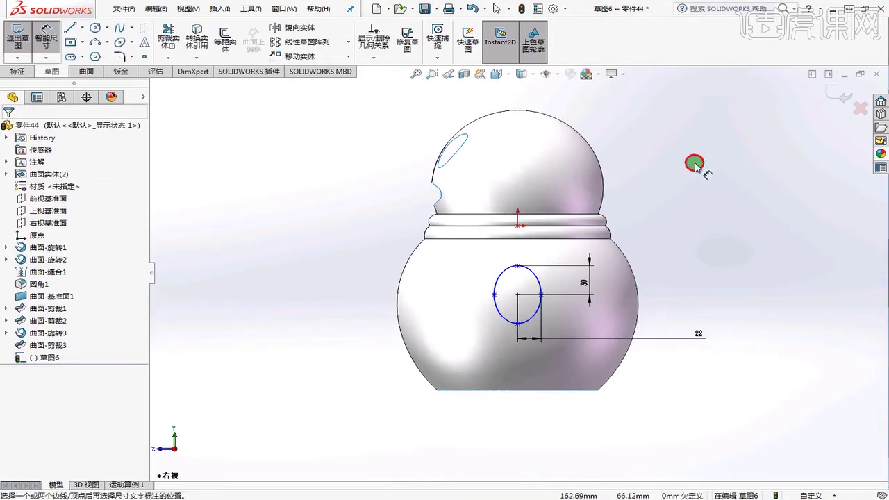
# Add a vertical (竖直) relation between the sketch origin and the ellipse's centre
pyautogui.click(517, 226)
pyautogui.keyDown('ctrl'); pyautogui.click(517, 295); pyautogui.keyUp('ctrl')
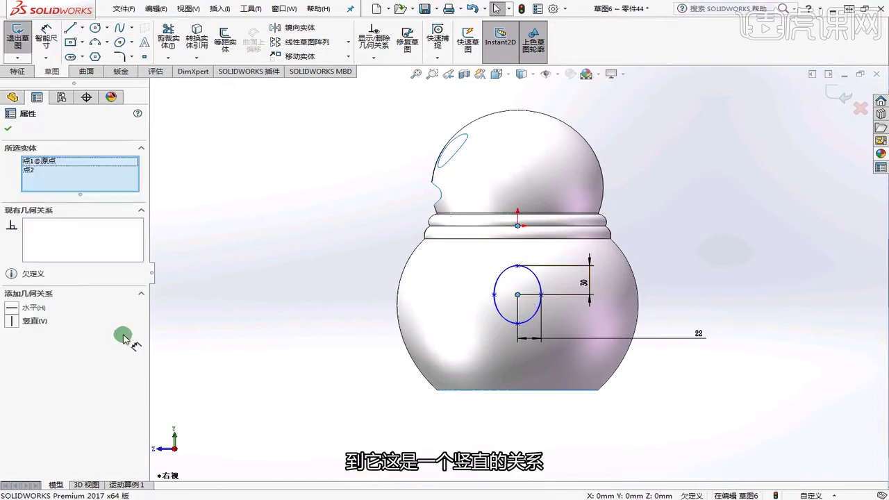
pyautogui.click(24, 322)
pyautogui.click(664, 312)
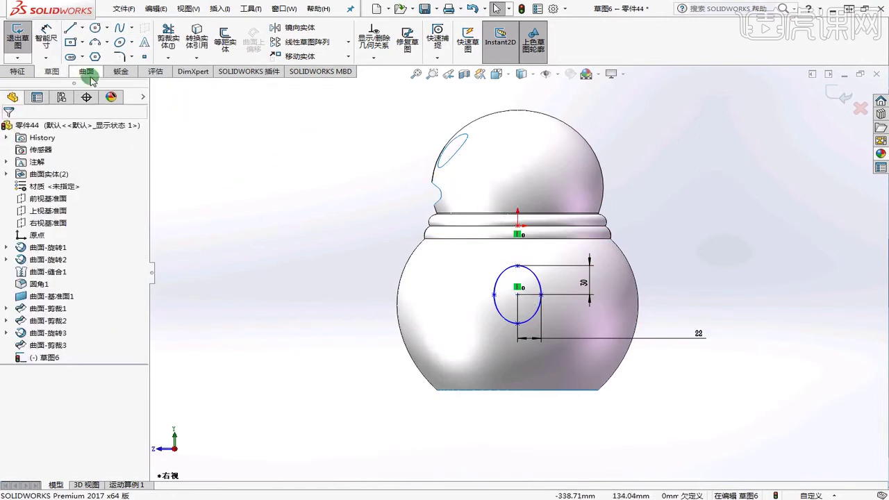
# Dimension the distance from the origin to the ellipse's centre as 50 mm and leave the dimension tool
pyautogui.click(45, 42)
pyautogui.click(516, 297)
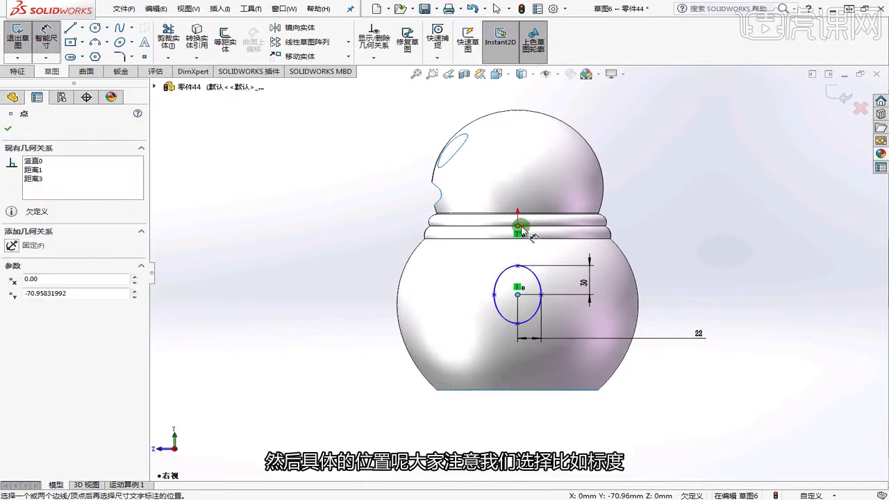
pyautogui.click(517, 226)
pyautogui.click(714, 268)
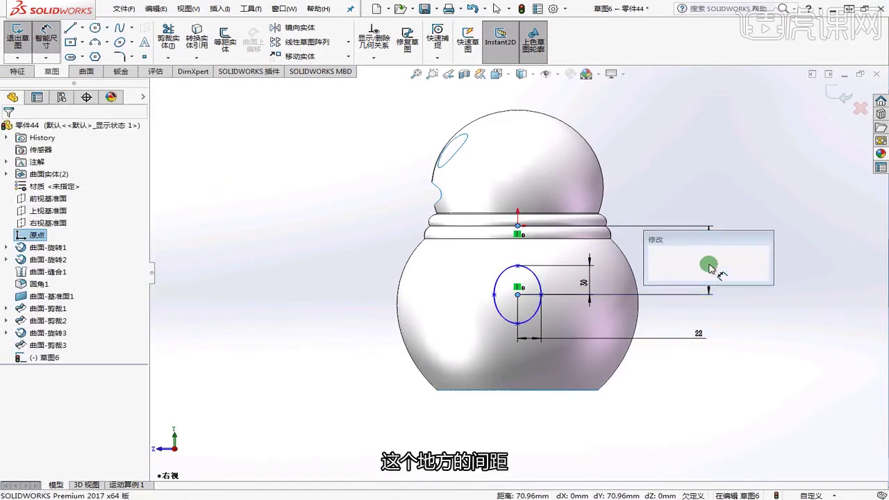
pyautogui.write('50')
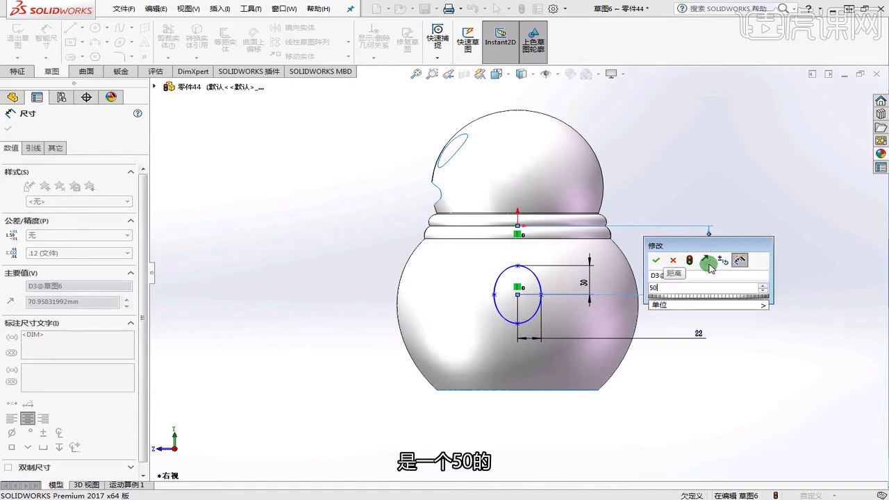
pyautogui.press('Return')
pyautogui.click(777, 315)
pyautogui.rightClick(759, 302)
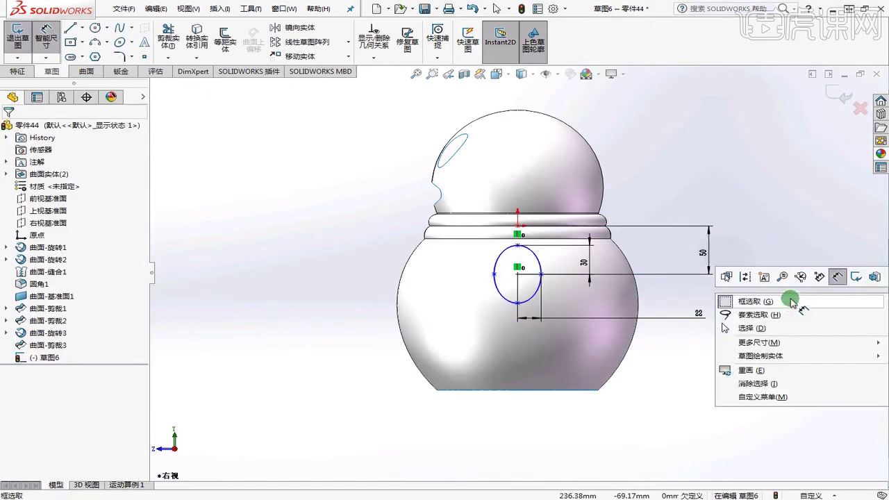
pyautogui.click(773, 217)
pyautogui.press('Escape')
# Add a vertical relation between the ellipse's upper point and the origin, and exit the sketch
pyautogui.click(519, 270)
pyautogui.keyDown('ctrl'); pyautogui.click(517, 225); pyautogui.keyUp('ctrl')
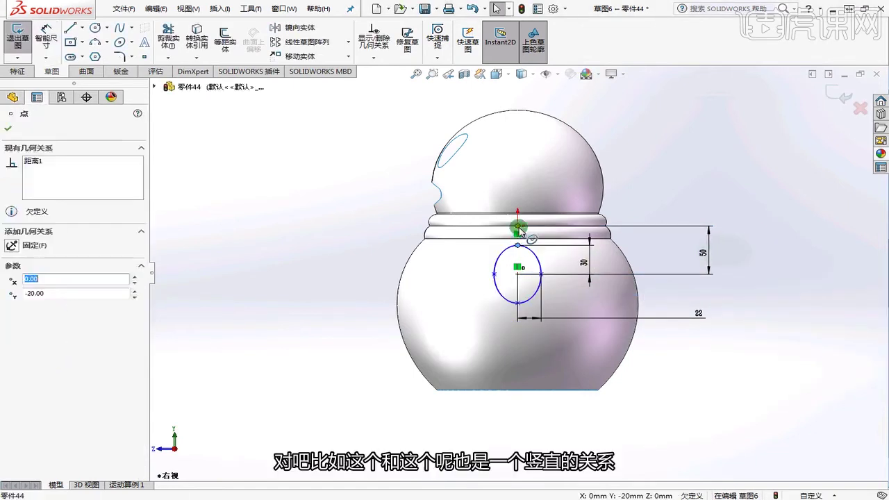
pyautogui.click(32, 321)
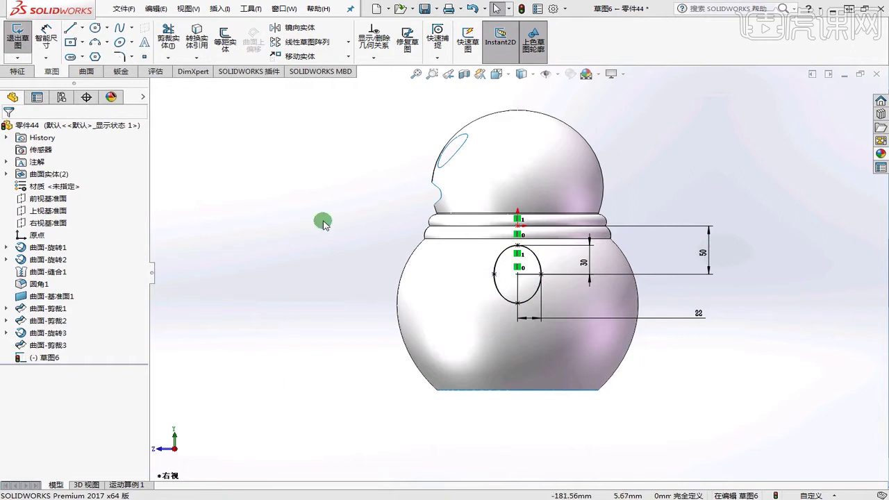
pyautogui.click(28, 48)
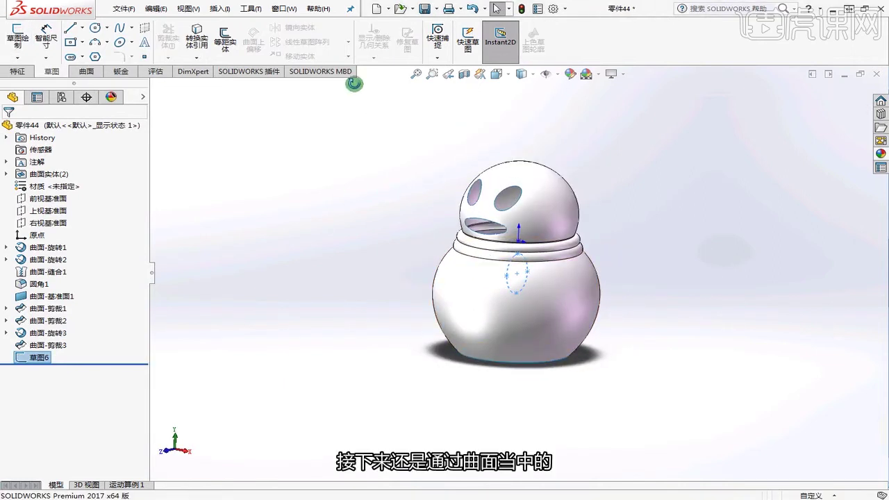
# Trim the body surface with the ellipse sketch using the standard (标准) type, keeping the main body and the elliptical patch on one side
pyautogui.click(86, 71)
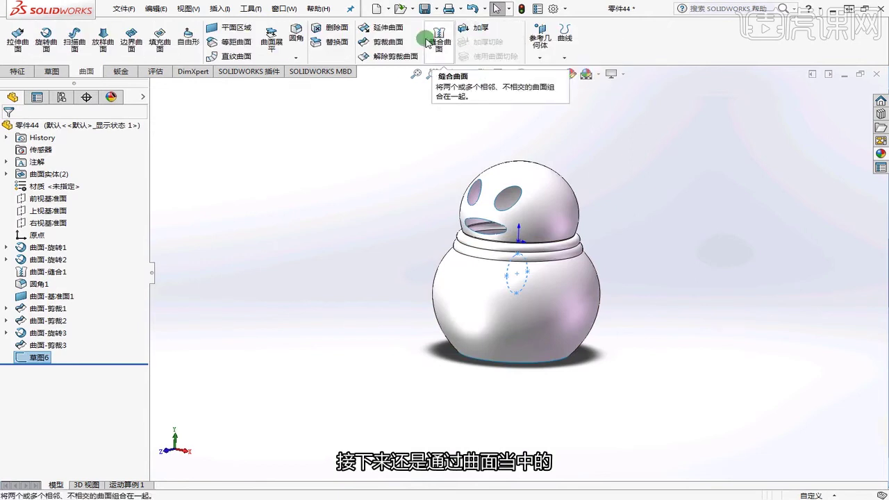
pyautogui.click(383, 43)
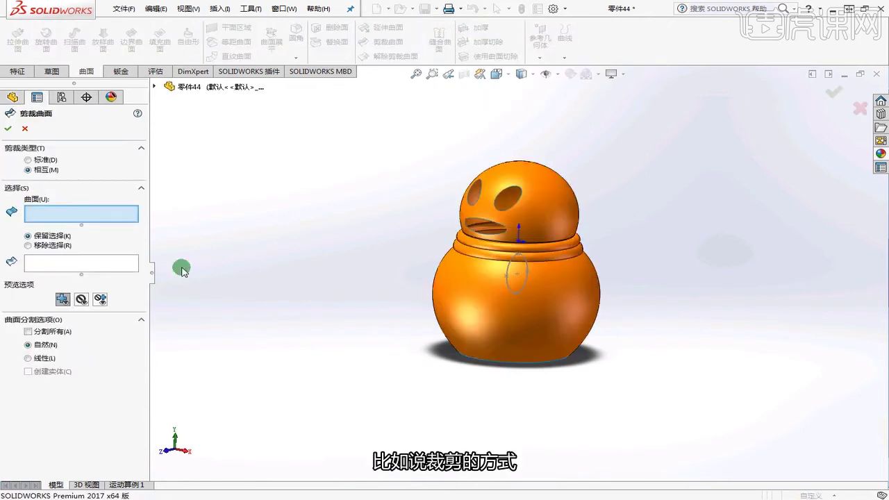
pyautogui.click(28, 160)
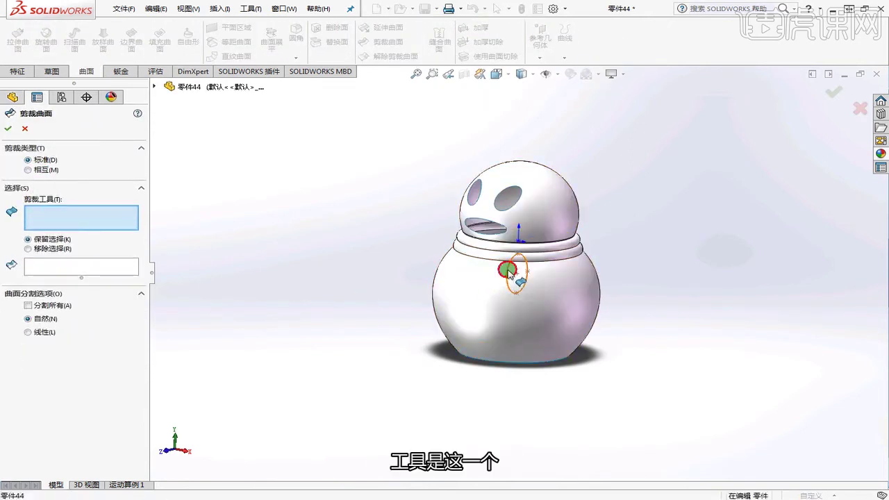
pyautogui.click(513, 272)
pyautogui.click(492, 334)
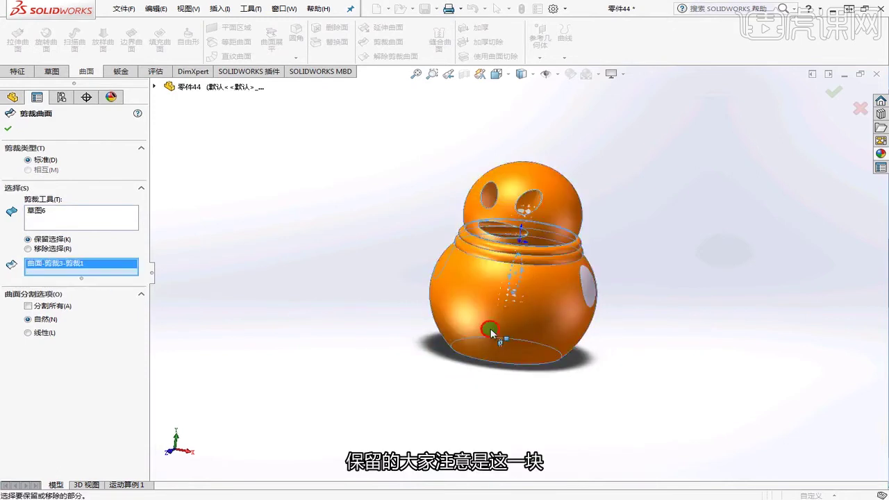
pyautogui.moveTo(492, 334); pyautogui.dragTo(577, 354, button='middle')
pyautogui.click(459, 264)
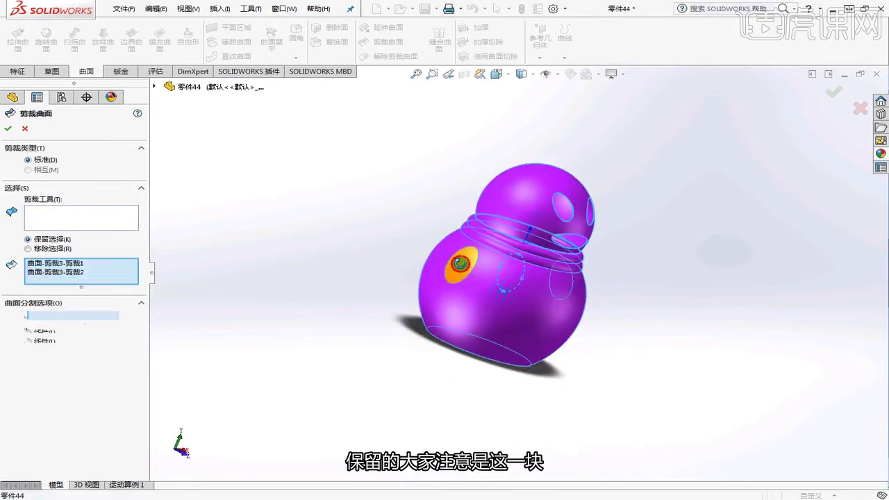
pyautogui.click(8, 129)
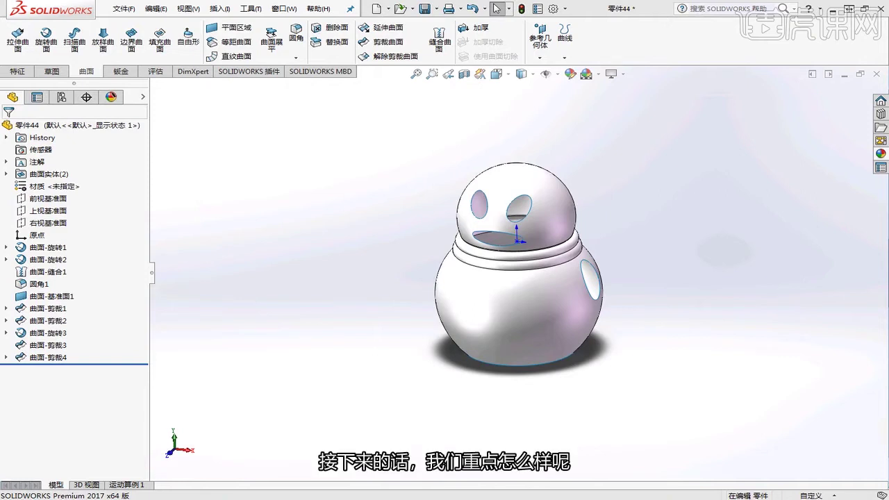
pyautogui.moveTo(685, 353); pyautogui.dragTo(531, 224, button='middle')
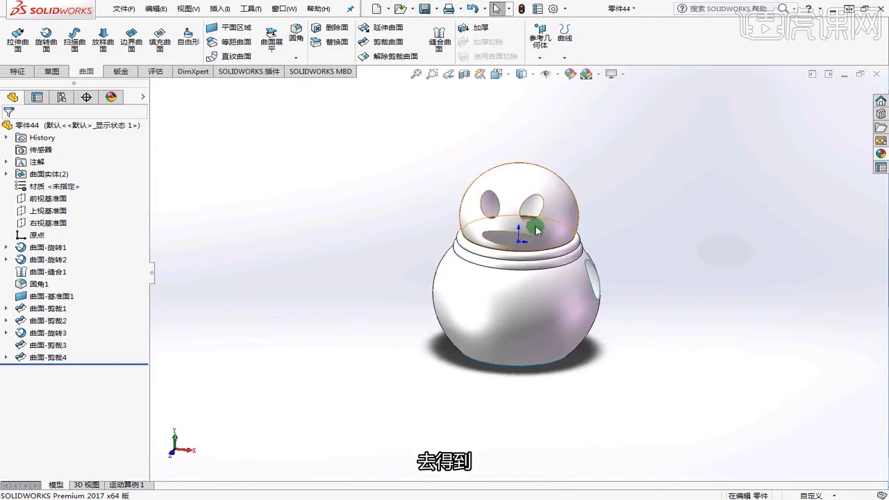
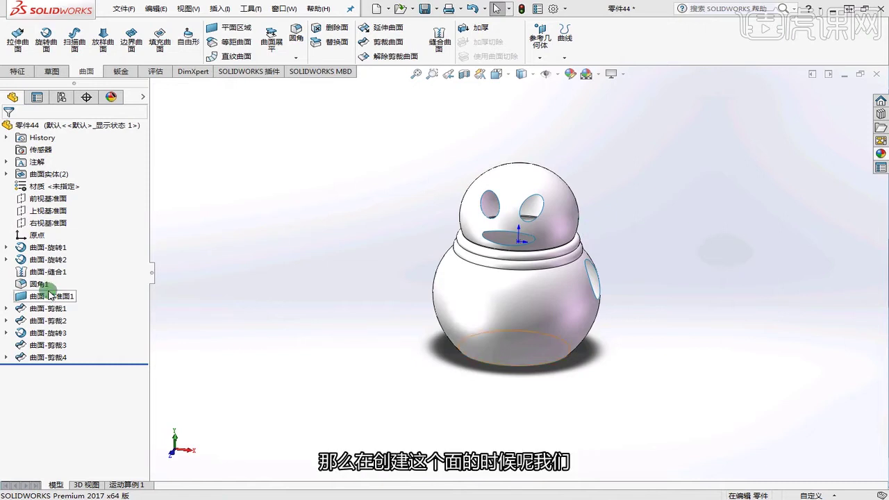
# Show 草图3, the eye sketch belonging to 曲面-剪裁1
pyautogui.click(6, 309)
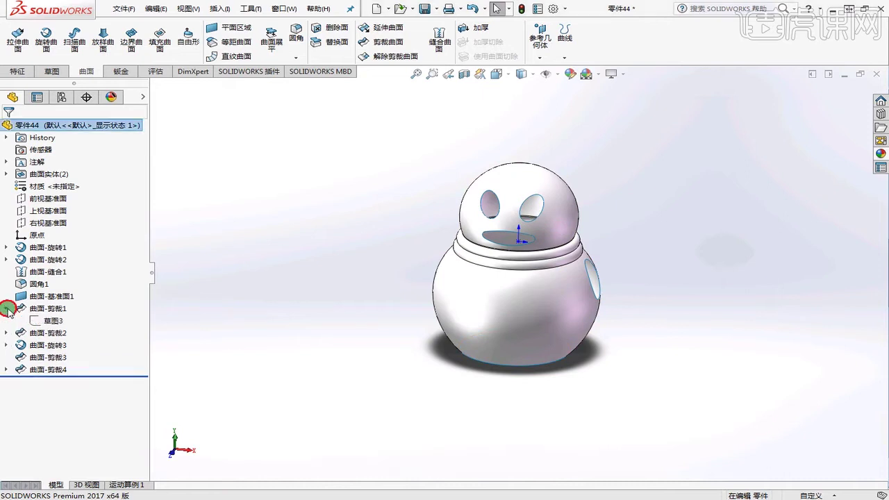
pyautogui.click(36, 320)
pyautogui.rightClick(51, 317)
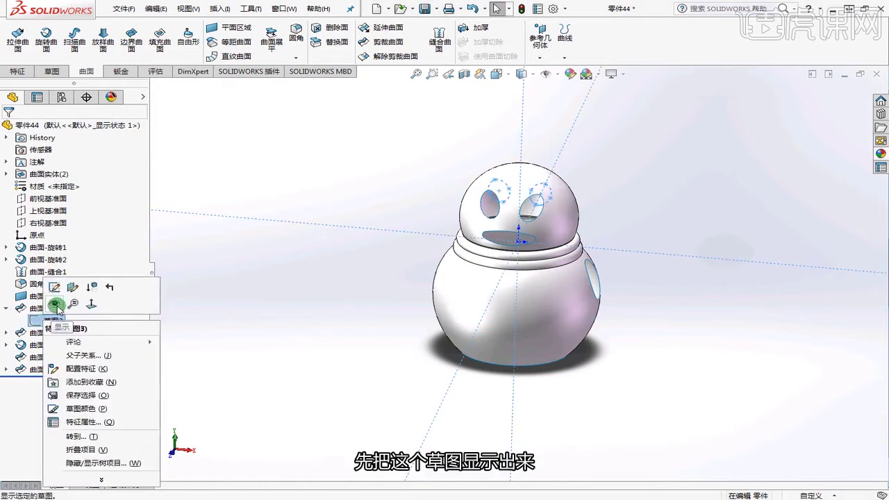
pyautogui.click(53, 304)
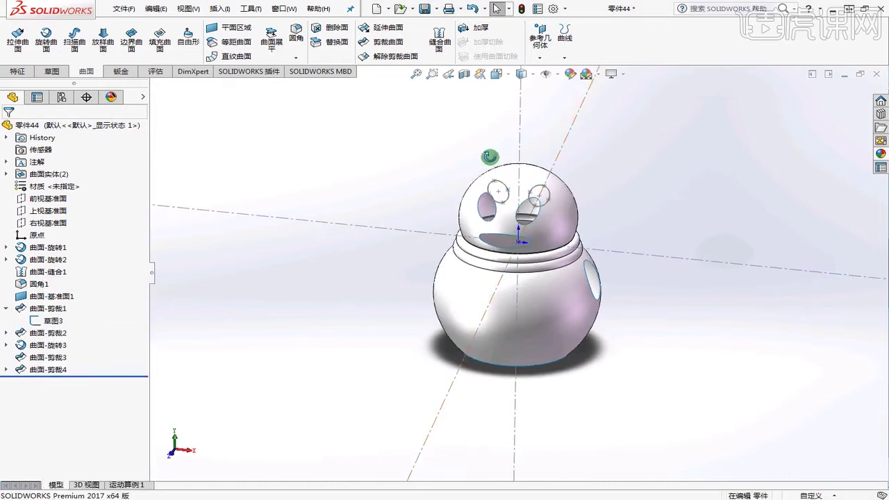
# Create a reference plane coincident with 直线1 of 草图3 and perpendicular to the front plane (前视基准面)
pyautogui.click(540, 48)
pyautogui.click(549, 75)
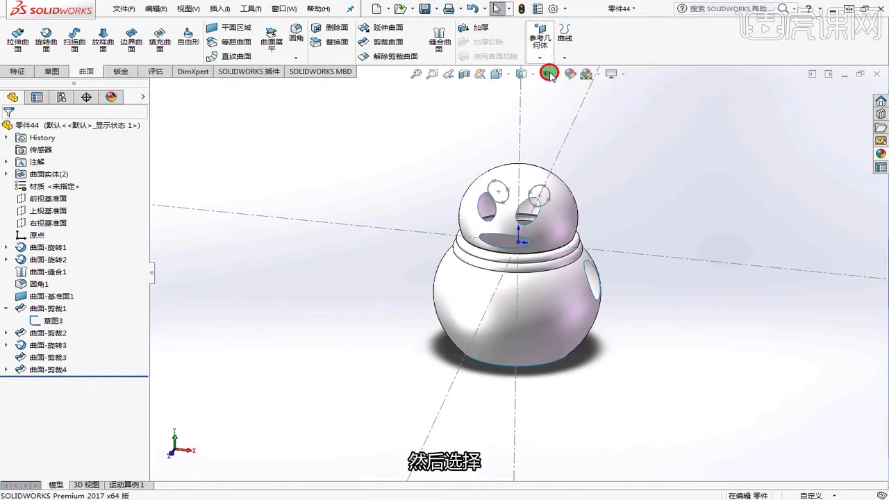
pyautogui.click(564, 143)
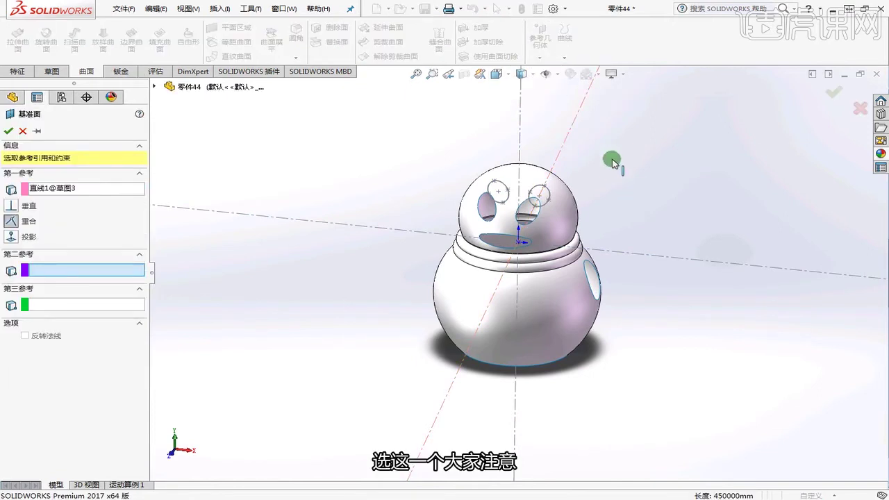
pyautogui.click(155, 86)
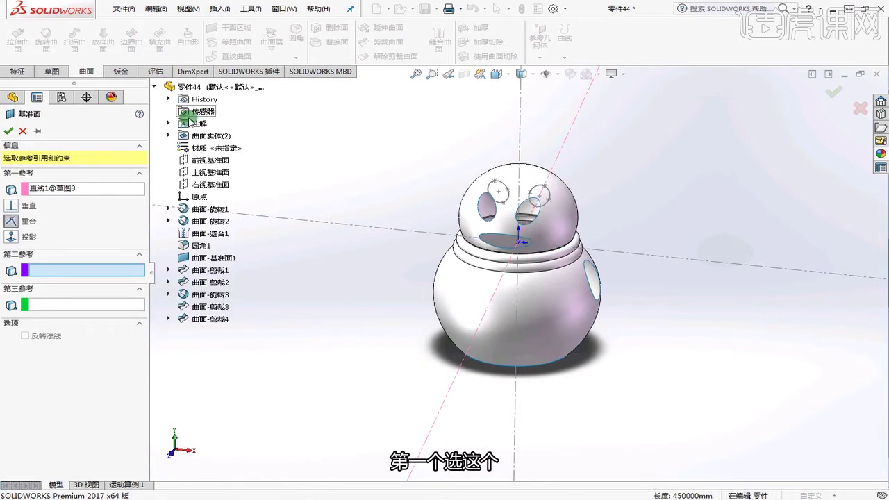
pyautogui.scroll(2, 648, 303)
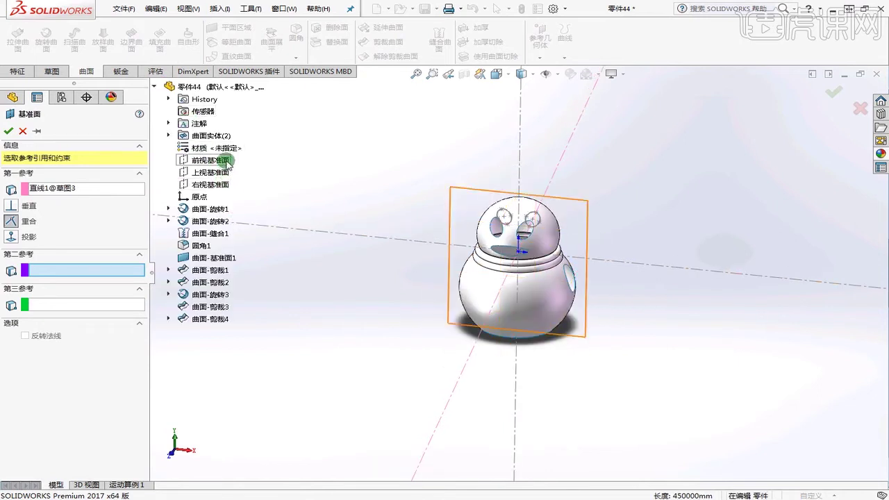
pyautogui.click(221, 159)
pyautogui.scroll(6, 643, 266)
pyautogui.moveTo(631, 264); pyautogui.dragTo(381, 293, button='middle')
pyautogui.click(47, 302)
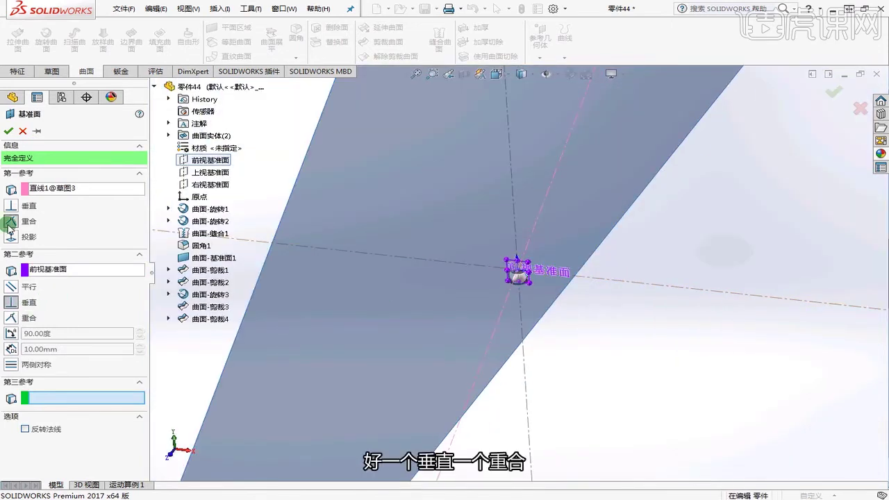
pyautogui.click(9, 130)
# Shrink the new reference plane's displayed boundary until it is roughly as tall as the penguin's head
pyautogui.click(590, 326)
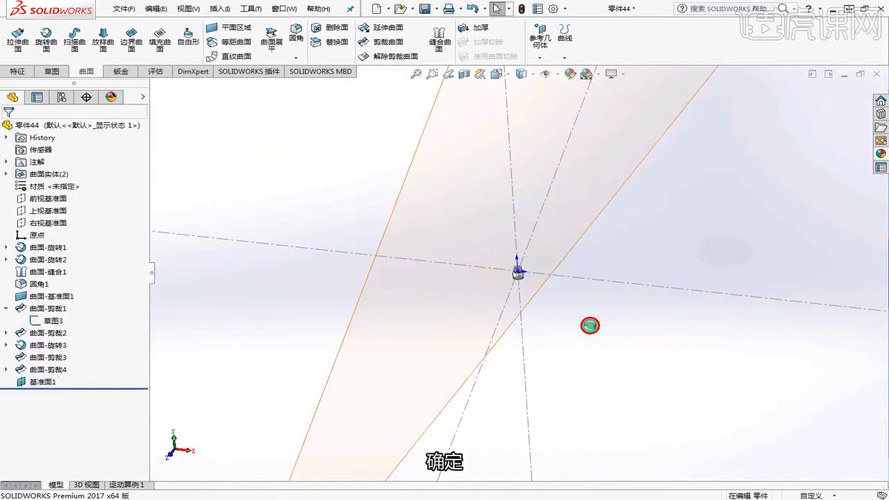
pyautogui.scroll(10, 586, 325)
pyautogui.moveTo(572, 327); pyautogui.dragTo(560, 312, button='middle')
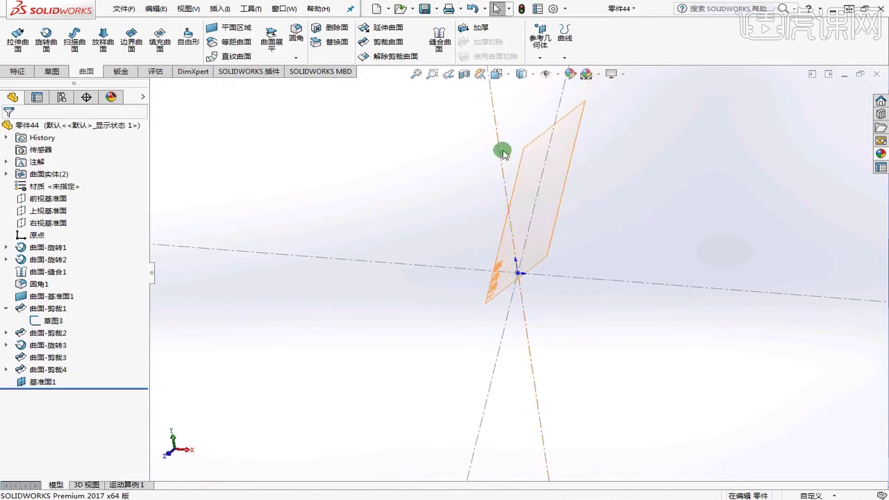
pyautogui.click(520, 149)
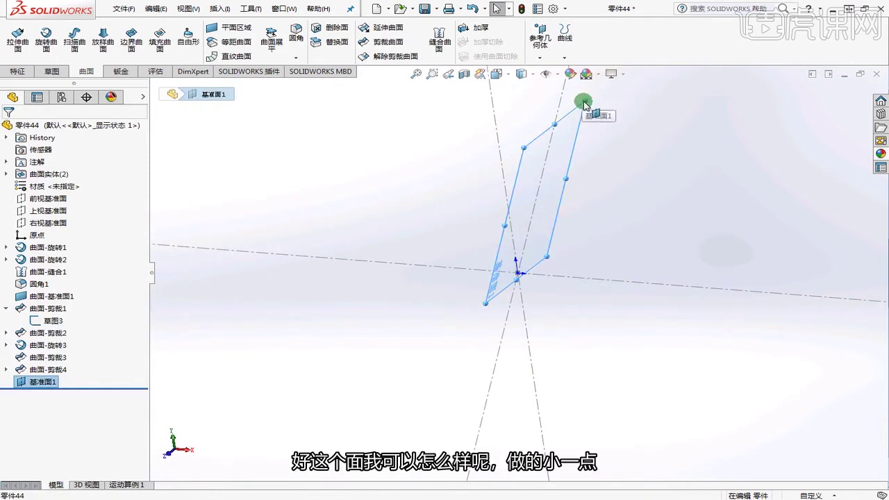
pyautogui.moveTo(584, 104); pyautogui.dragTo(511, 285)
pyautogui.scroll(-6, 528, 240)
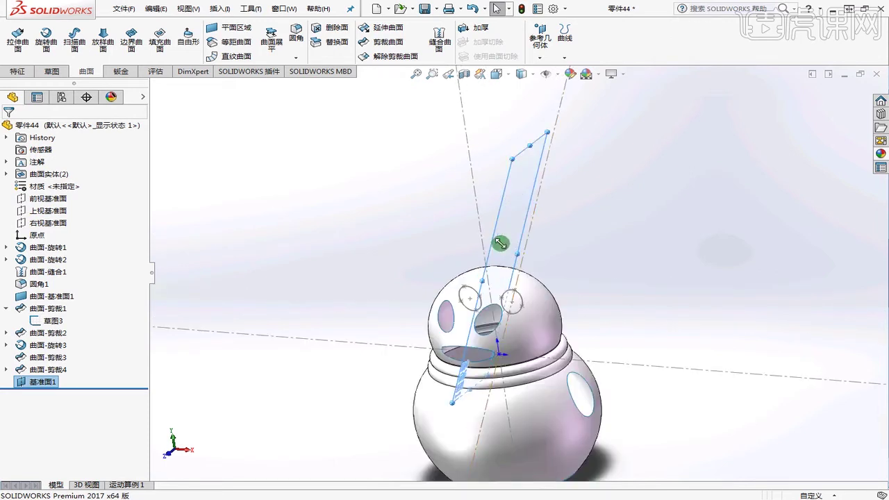
pyautogui.moveTo(546, 134); pyautogui.dragTo(467, 369)
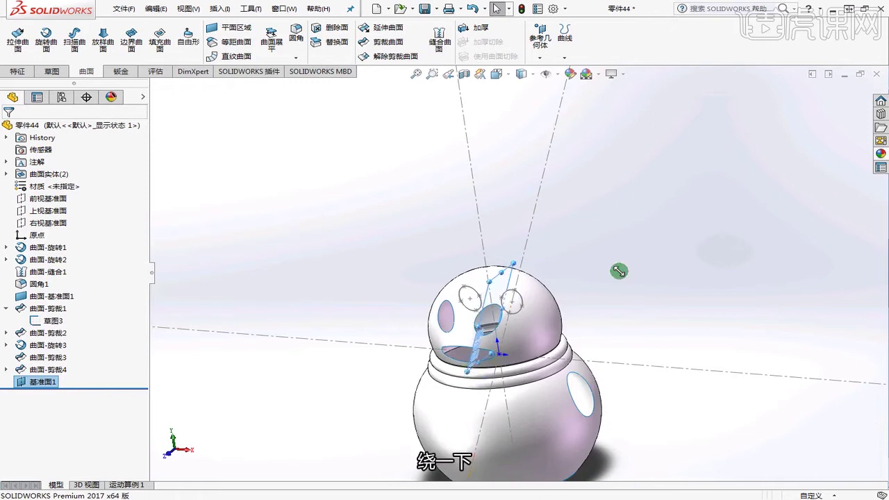
pyautogui.moveTo(573, 288)
pyautogui.mouseDown(button='middle')
pyautogui.moveTo(579, 336)
pyautogui.moveTo(582, 298)
pyautogui.mouseUp(button='middle')
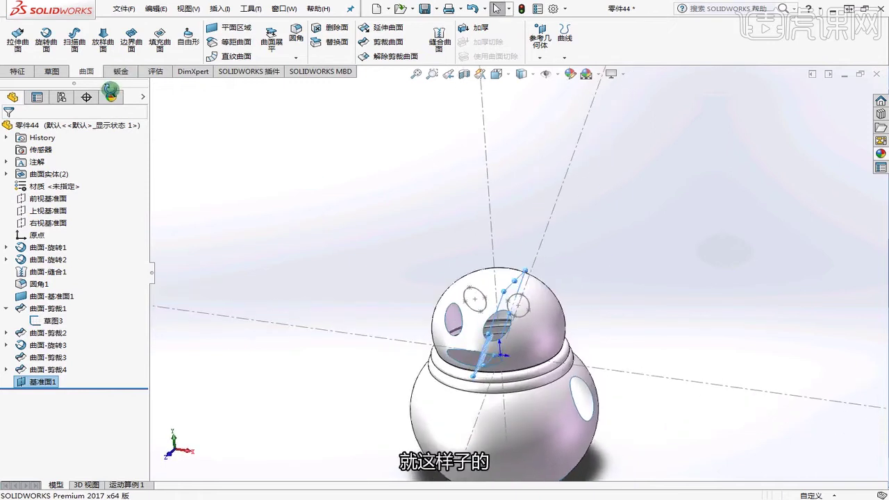
pyautogui.press('Escape')
# Start a new sketch on 基准面1, the plane through the eye sketch's line, and open the view orientation choices
pyautogui.moveTo(427, 239); pyautogui.dragTo(511, 262, button='middle')
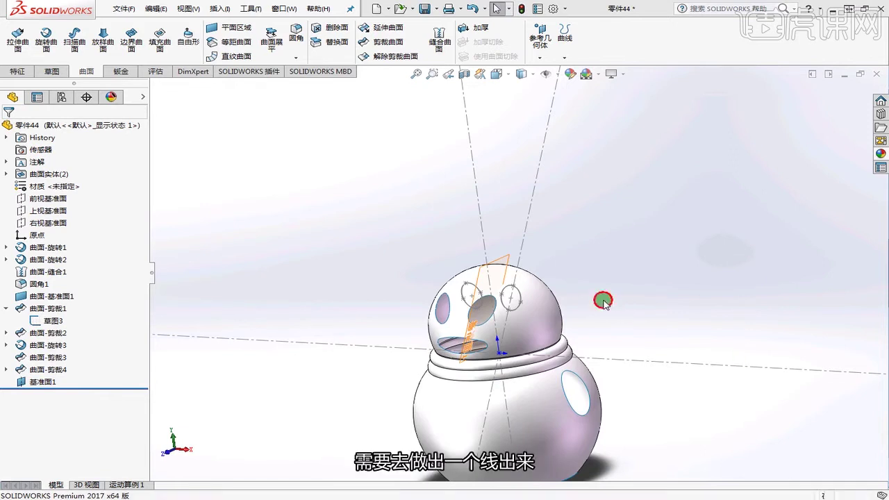
pyautogui.moveTo(603, 301)
pyautogui.mouseDown(button='middle')
pyautogui.moveTo(611, 304)
pyautogui.moveTo(589, 298)
pyautogui.moveTo(597, 295)
pyautogui.mouseUp(button='middle')
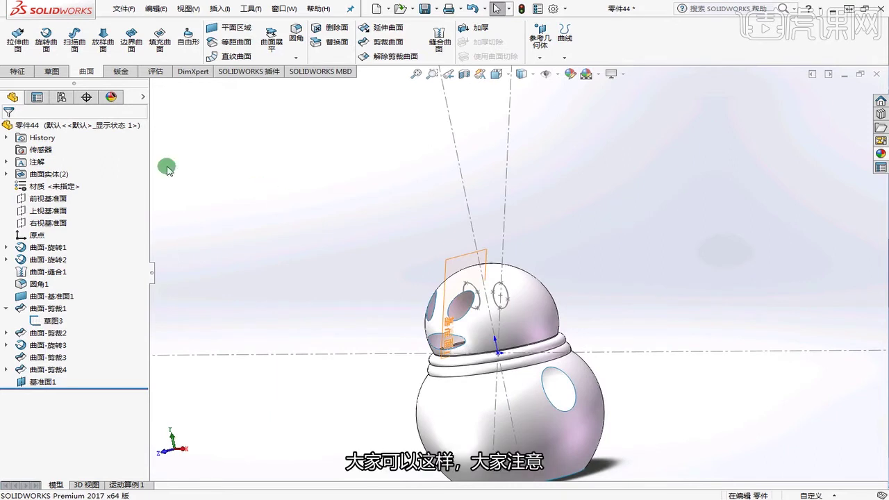
pyautogui.click(50, 70)
pyautogui.click(29, 39)
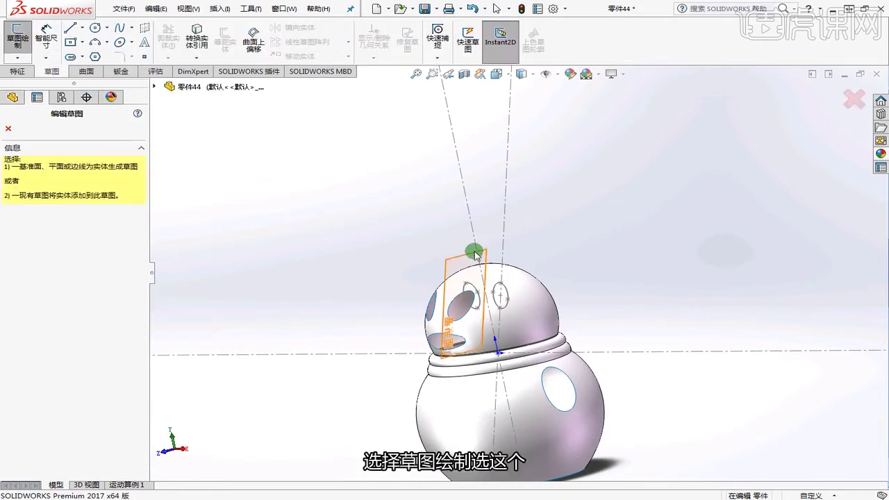
pyautogui.scroll(2, 472, 250)
pyautogui.click(472, 260)
pyautogui.press('space')
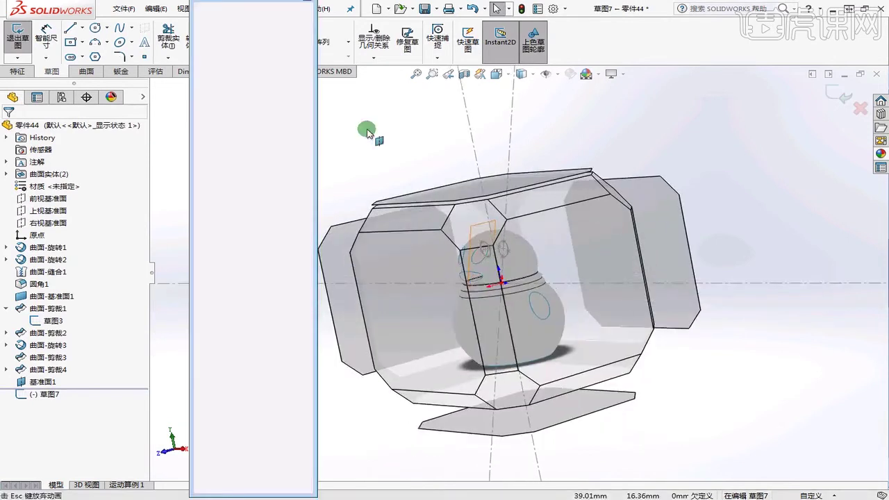
# Draw a four-point spline on 基准面1 arching over the eye opening on the snowman's head
pyautogui.click(304, 60)
pyautogui.scroll(-5, 704, 223)
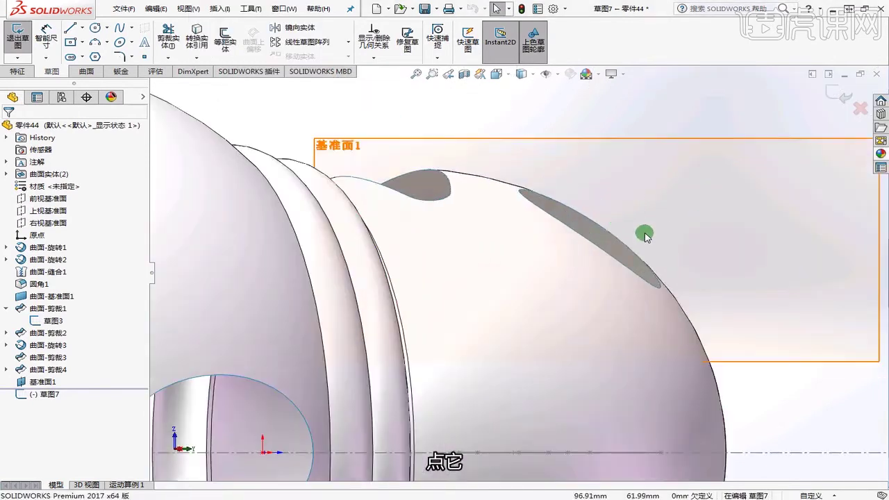
pyautogui.click(120, 27)
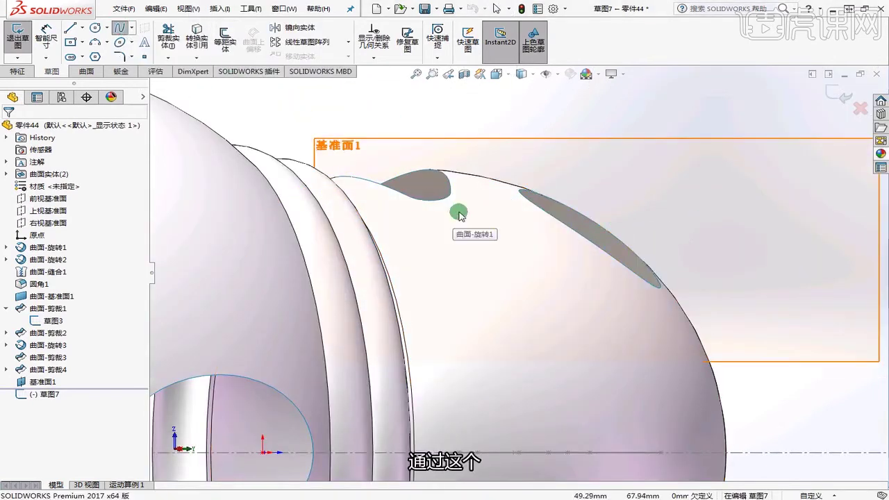
pyautogui.click(523, 173)
pyautogui.click(605, 179)
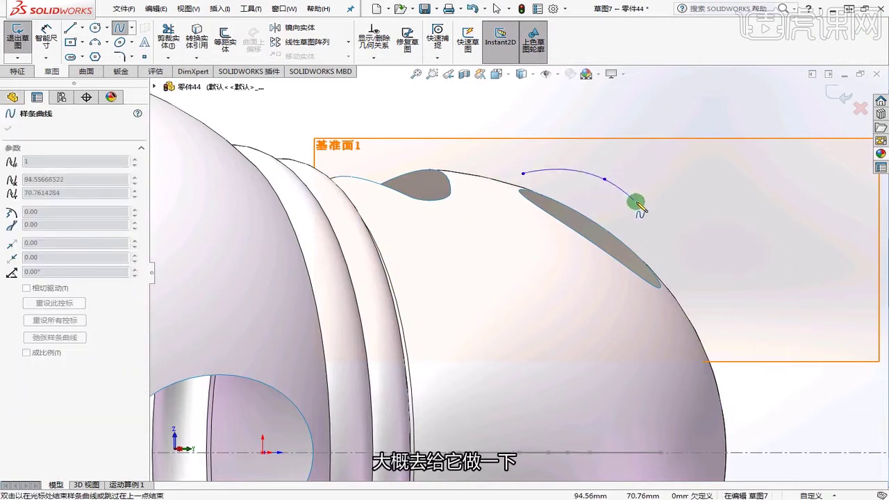
pyautogui.click(663, 271)
pyautogui.rightClick(670, 229)
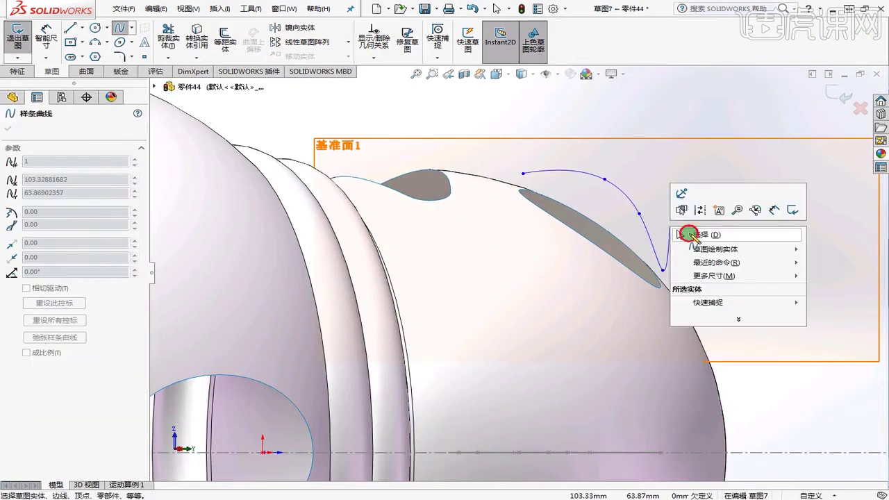
pyautogui.click(677, 232)
# Add a pierce relation between the spline's start point and the edge of the eye opening
pyautogui.click(521, 174)
pyautogui.moveTo(534, 195); pyautogui.dragTo(552, 243, button='middle')
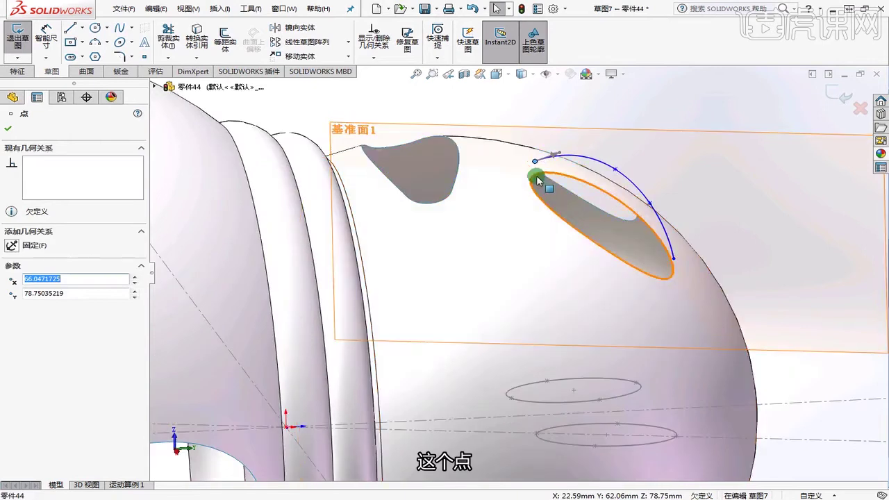
pyautogui.keyDown('ctrl'); pyautogui.click(536, 180); pyautogui.keyUp('ctrl')
pyautogui.click(23, 322)
pyautogui.click(784, 229)
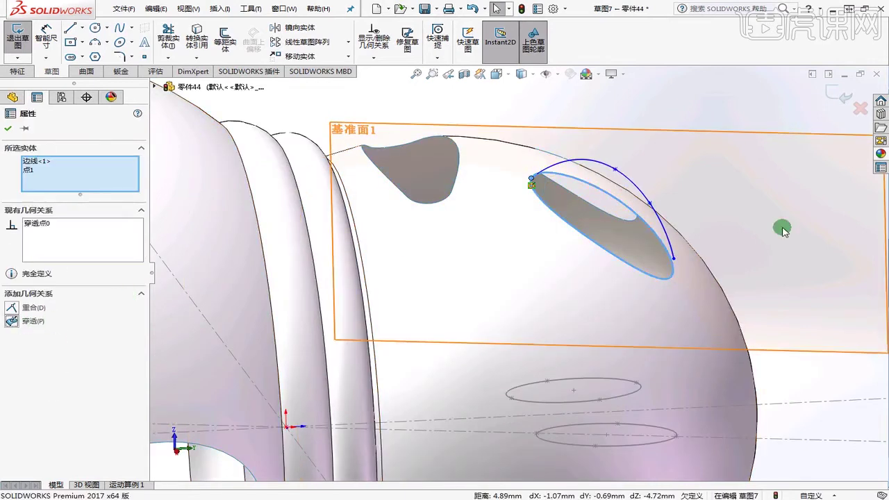
# Pierce the spline's other endpoint with the same eye opening edge
pyautogui.click(673, 261)
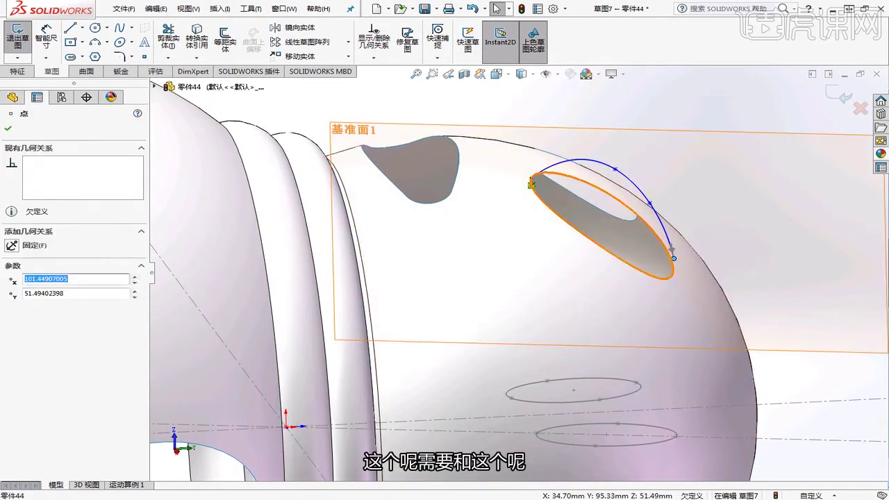
pyautogui.keyDown('ctrl'); pyautogui.click(652, 267); pyautogui.keyUp('ctrl')
pyautogui.click(24, 323)
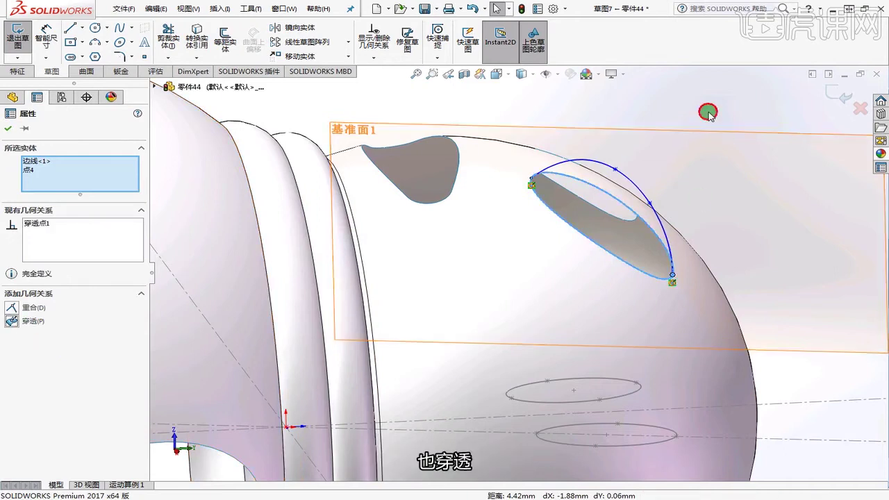
pyautogui.click(708, 113)
# Move the spline's two interior points closer to the opening to form a shallow, smooth arc above it
pyautogui.press('space')
pyautogui.click(306, 61)
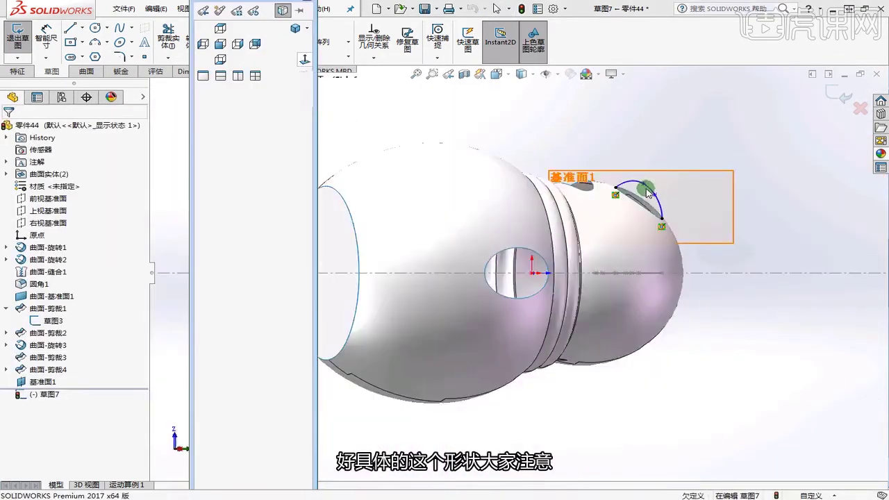
pyautogui.scroll(-5, 555, 208)
pyautogui.moveTo(534, 213); pyautogui.dragTo(527, 246)
pyautogui.moveTo(583, 269); pyautogui.dragTo(521, 261)
pyautogui.click(657, 265)
pyautogui.scroll(1, 657, 266)
pyautogui.click(585, 131)
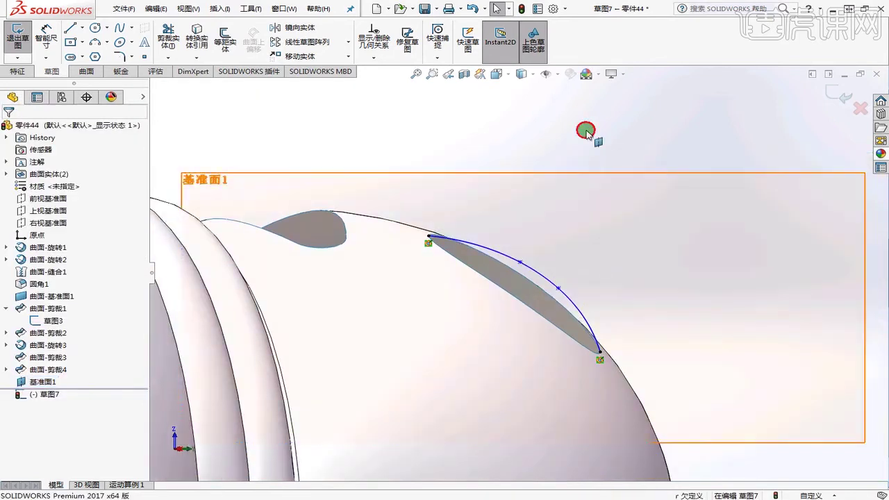
# Fine-tune the position of the interior spline point nearest the start and exit the sketch
pyautogui.scroll(2, 577, 252)
pyautogui.moveTo(577, 252); pyautogui.dragTo(531, 272, button='middle')
pyautogui.press('space')
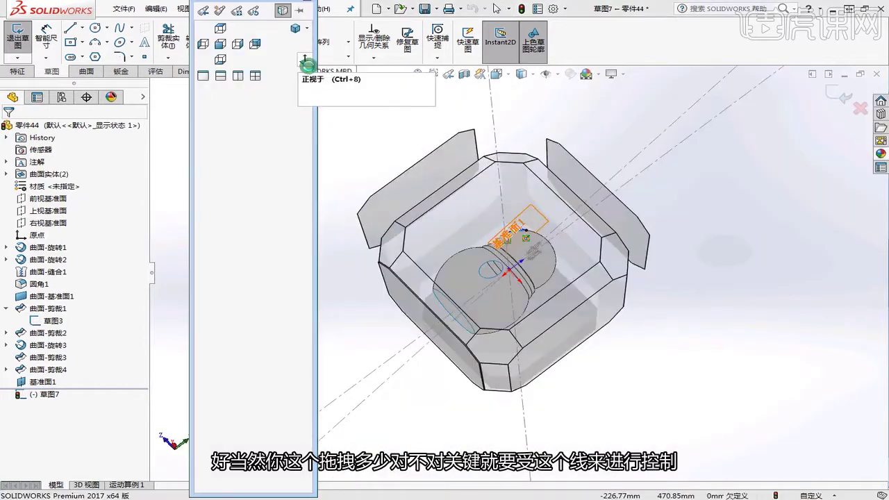
pyautogui.click(306, 64)
pyautogui.scroll(-5, 597, 229)
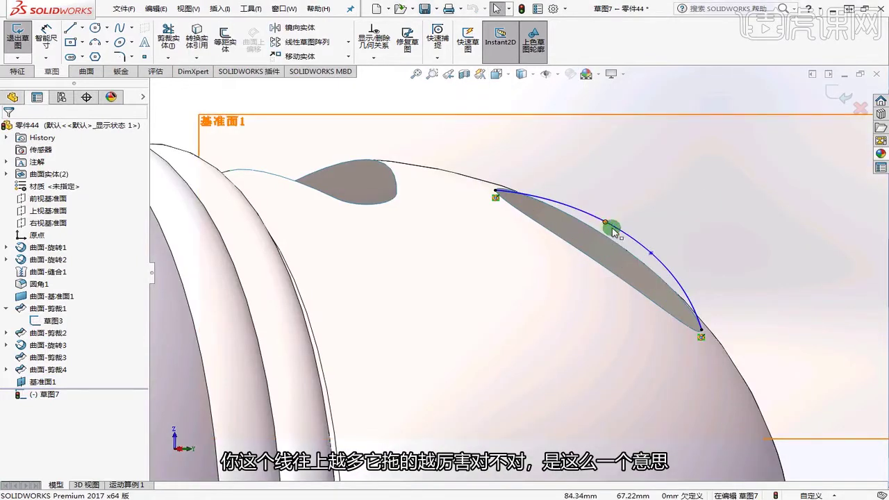
pyautogui.moveTo(613, 232); pyautogui.dragTo(601, 222)
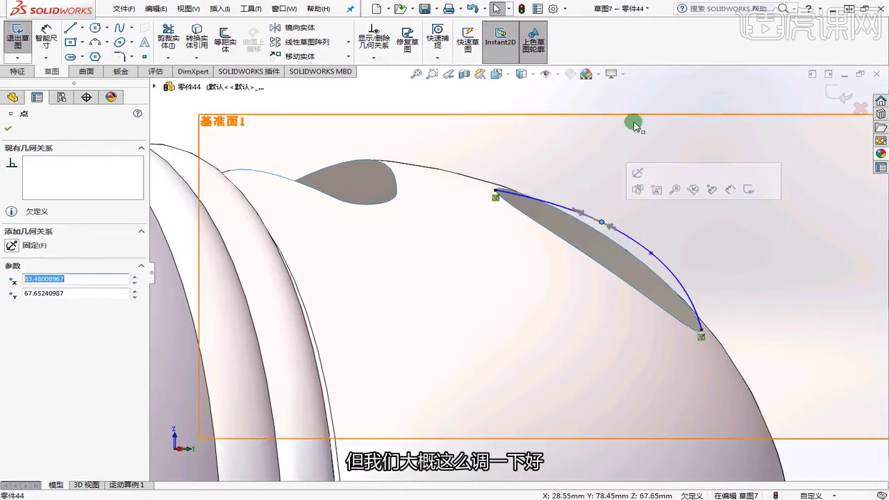
pyautogui.click(633, 123)
pyautogui.click(831, 91)
# Create a filled surface over the eye opening, using its edge as patch boundary and the spline as constraint curve
pyautogui.moveTo(556, 256)
pyautogui.mouseDown(button='middle')
pyautogui.moveTo(619, 278)
pyautogui.moveTo(536, 334)
pyautogui.moveTo(591, 298)
pyautogui.moveTo(514, 268)
pyautogui.moveTo(587, 361)
pyautogui.moveTo(490, 356)
pyautogui.moveTo(440, 300)
pyautogui.mouseUp(button='middle')
pyautogui.scroll(-4, 540, 250)
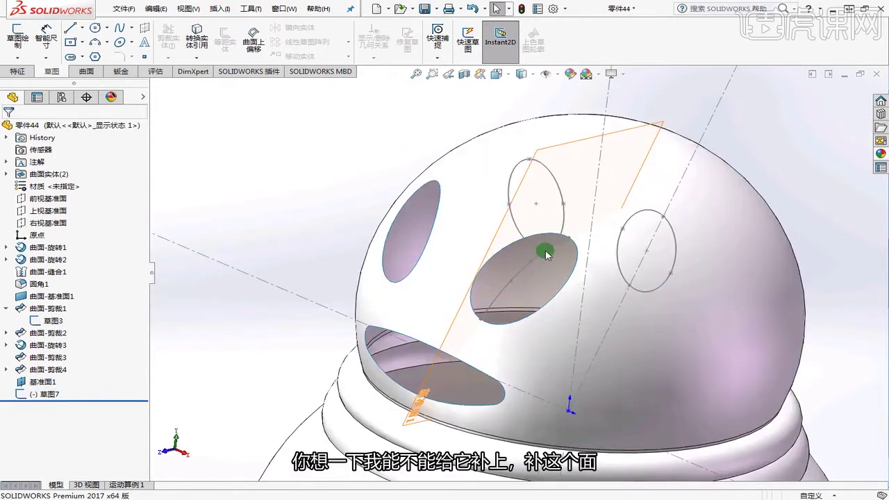
pyautogui.click(528, 235)
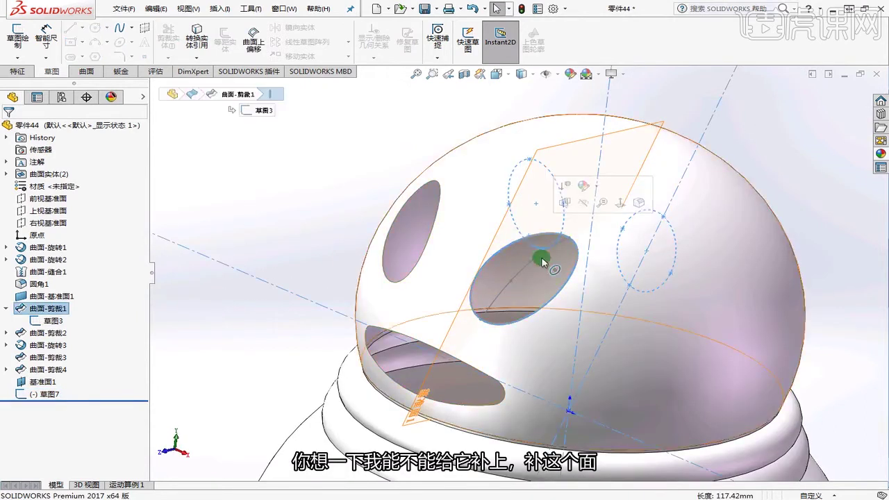
pyautogui.doubleClick(536, 258)
pyautogui.doubleClick(320, 174)
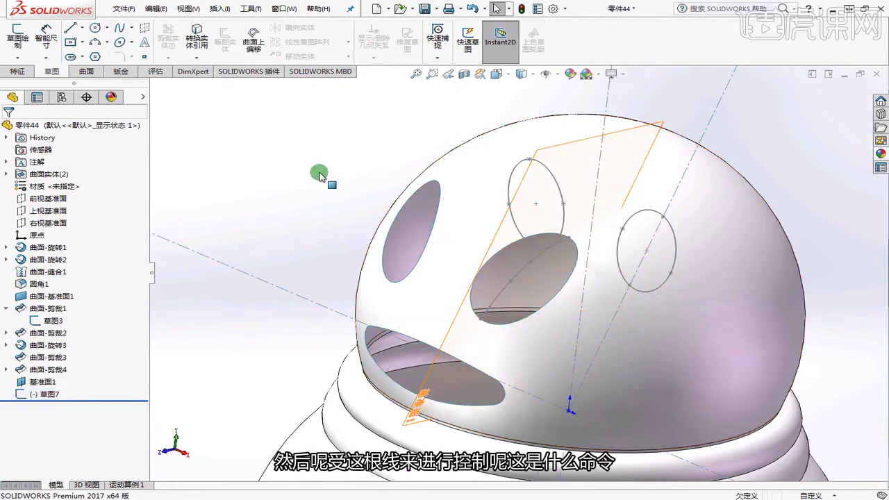
pyautogui.click(86, 71)
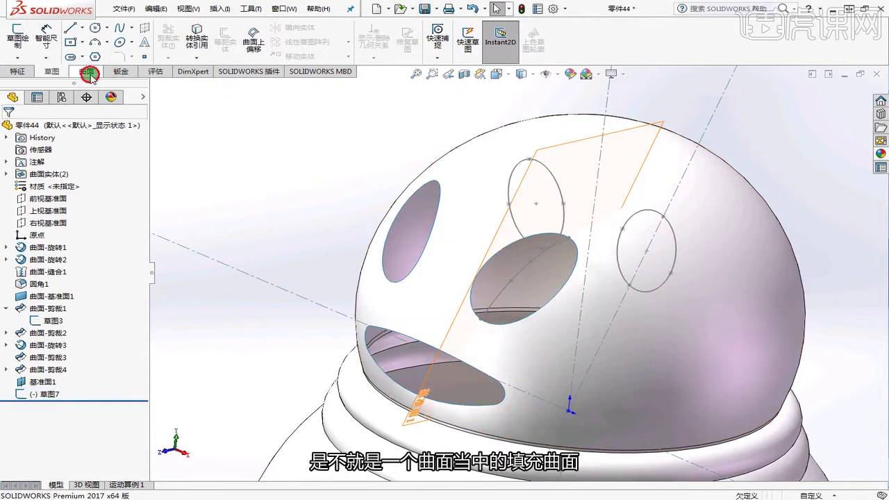
pyautogui.click(160, 43)
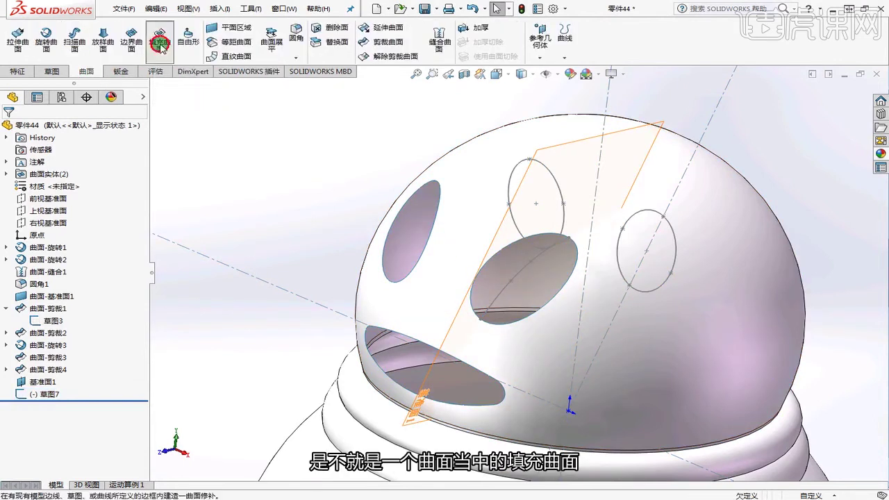
pyautogui.click(515, 246)
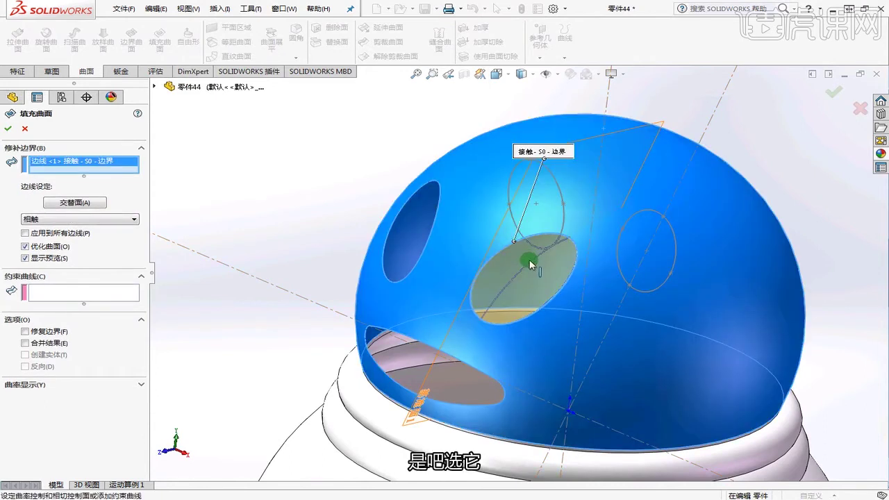
pyautogui.click(69, 294)
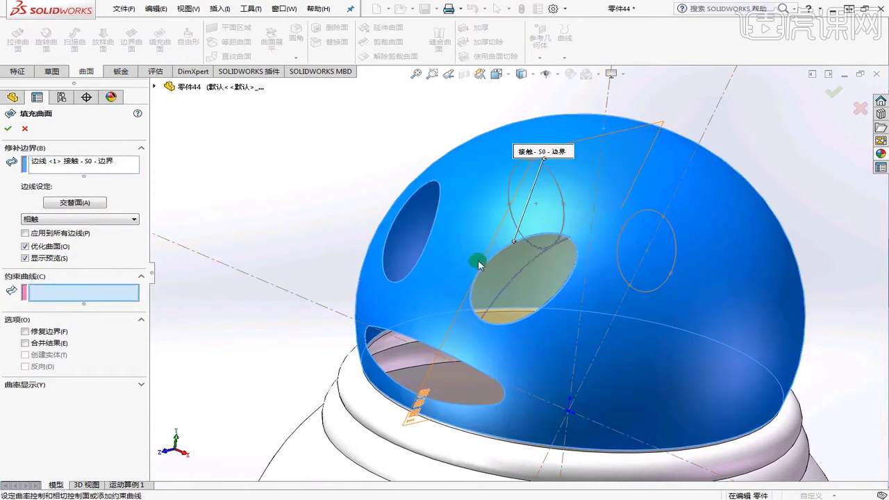
pyautogui.click(534, 257)
pyautogui.moveTo(532, 293)
pyautogui.mouseDown(button='middle')
pyautogui.moveTo(532, 234)
pyautogui.moveTo(560, 305)
pyautogui.mouseUp(button='middle')
pyautogui.click(10, 131)
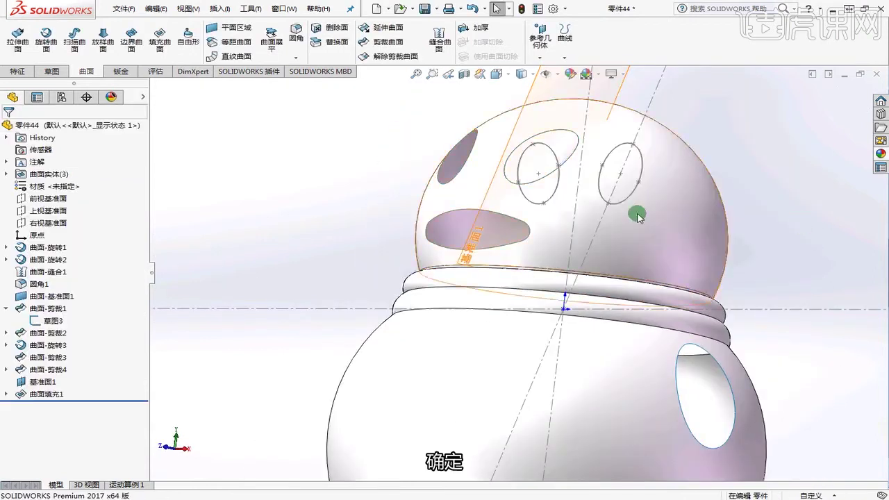
# Try to mirror the filled-surface feature 曲面填充1 about the right plane (右视基准面)
pyautogui.moveTo(747, 213); pyautogui.dragTo(627, 250, button='middle')
pyautogui.click(54, 394)
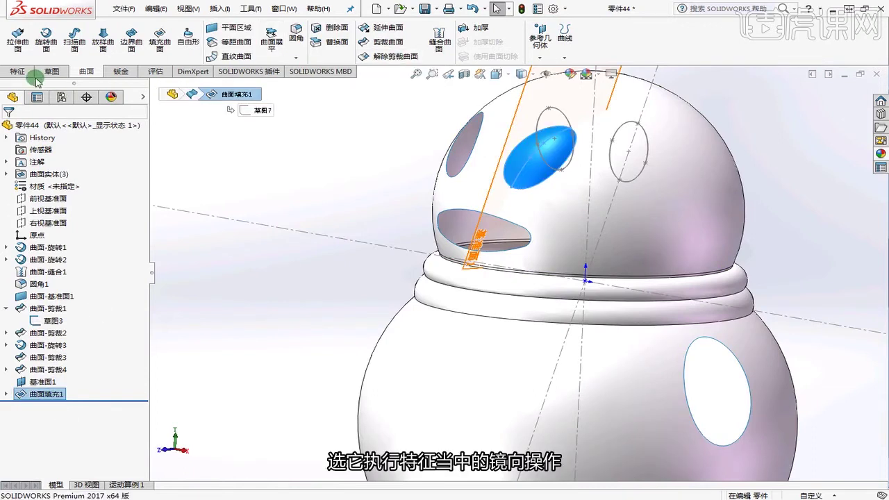
pyautogui.click(18, 72)
pyautogui.click(386, 59)
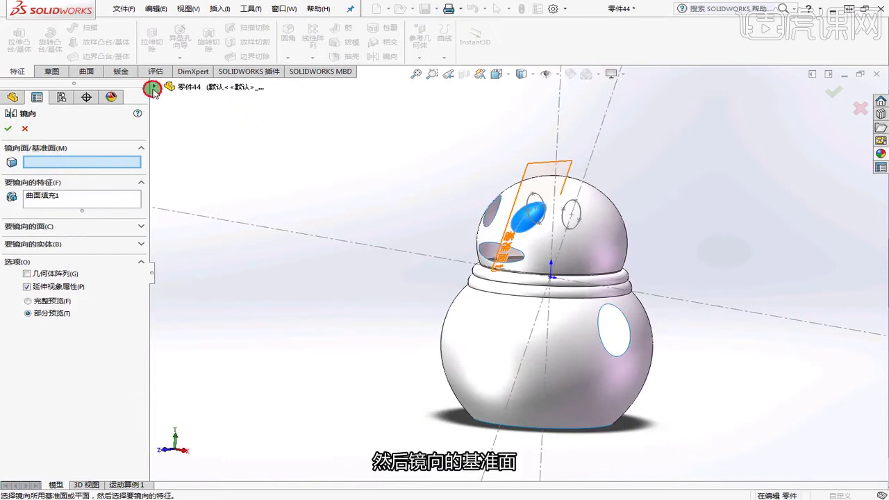
pyautogui.click(153, 89)
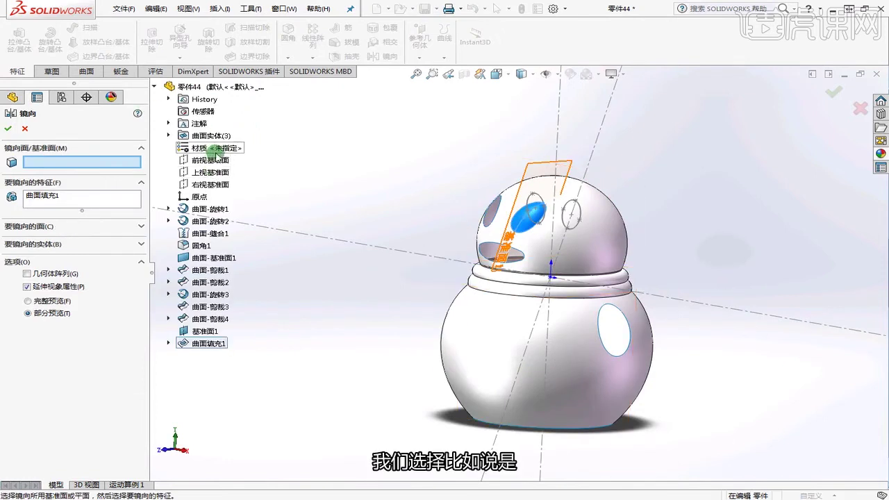
pyautogui.moveTo(514, 194); pyautogui.dragTo(552, 233, button='middle')
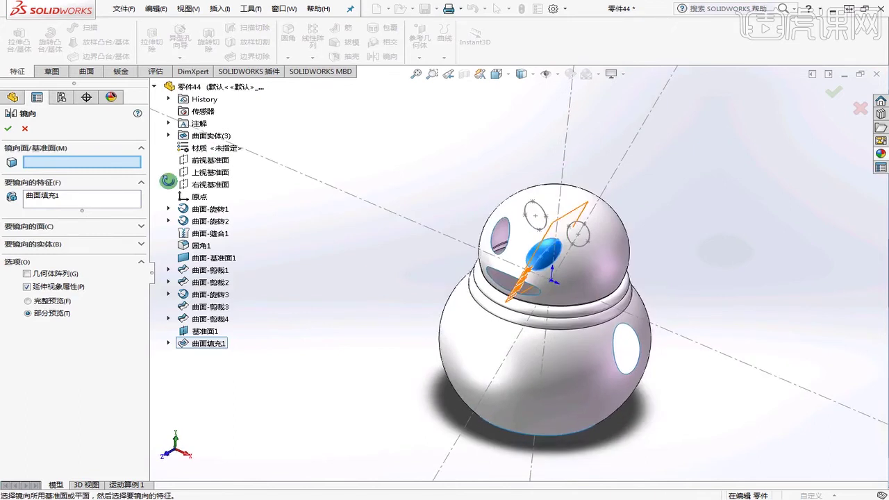
pyautogui.click(220, 184)
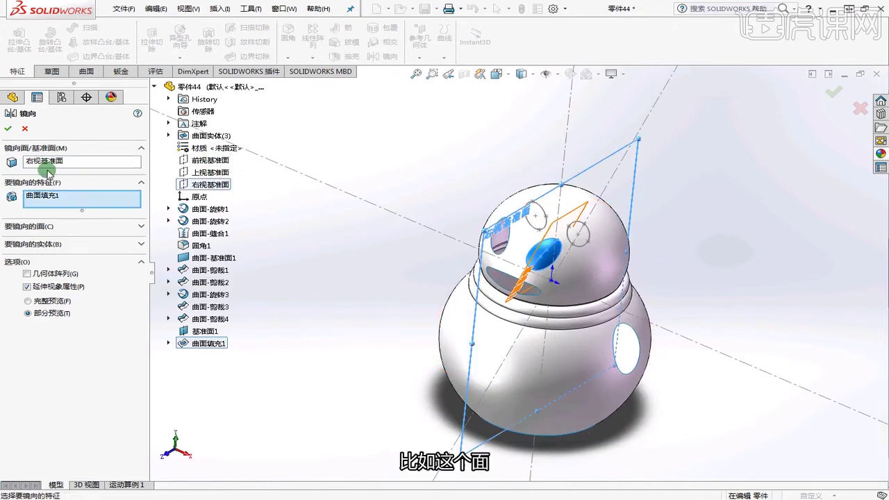
pyautogui.click(9, 130)
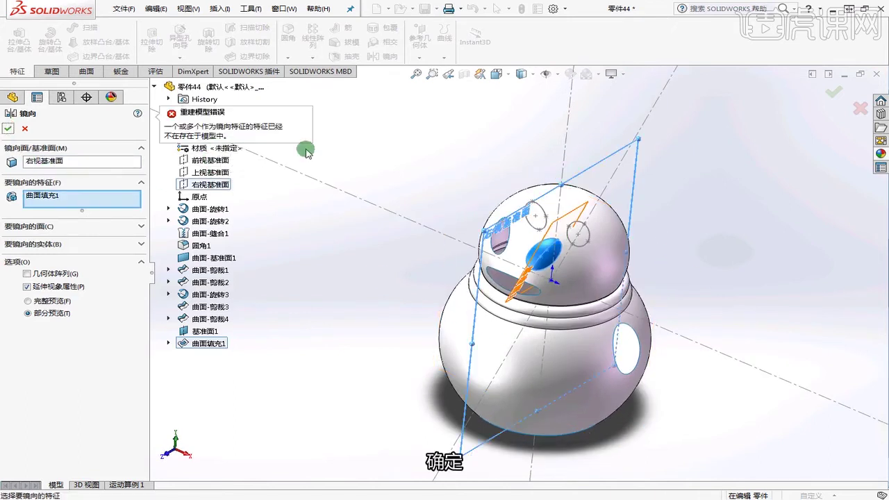
# Remove the feature from the mirror selection and mirror the filled eye surface as a body about the right plane
pyautogui.rightClick(55, 198)
pyautogui.click(84, 216)
pyautogui.click(55, 245)
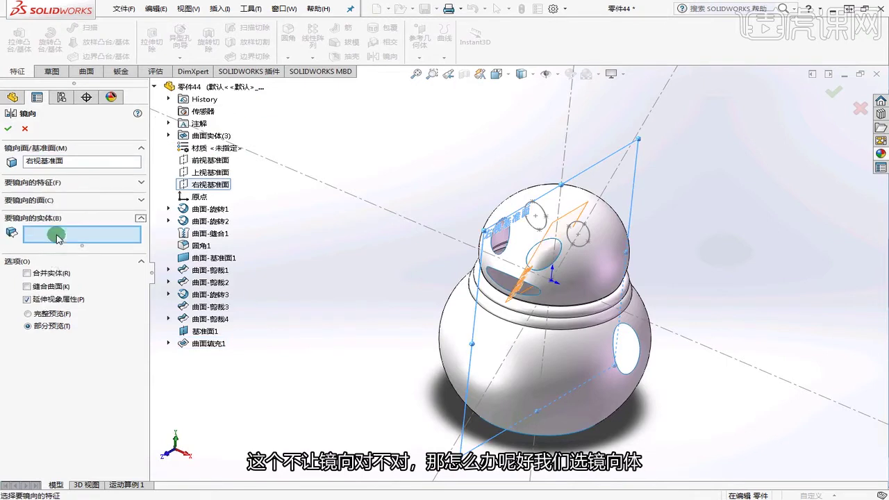
pyautogui.click(544, 265)
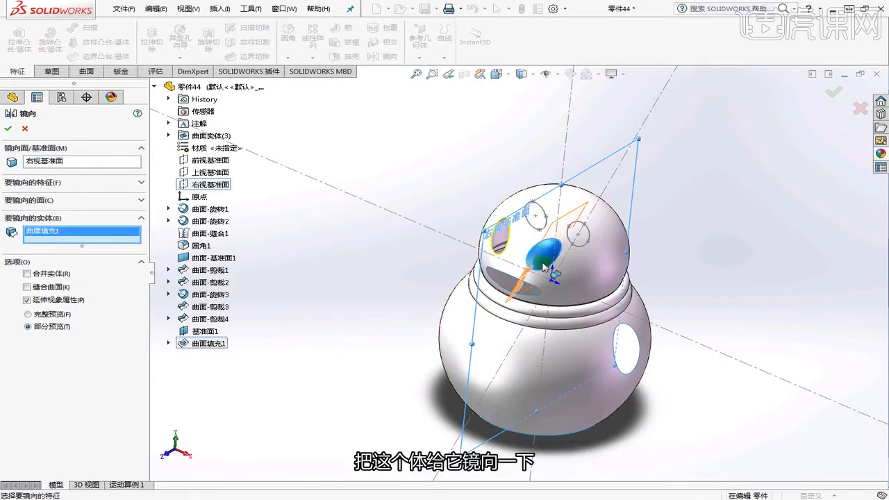
pyautogui.click(13, 129)
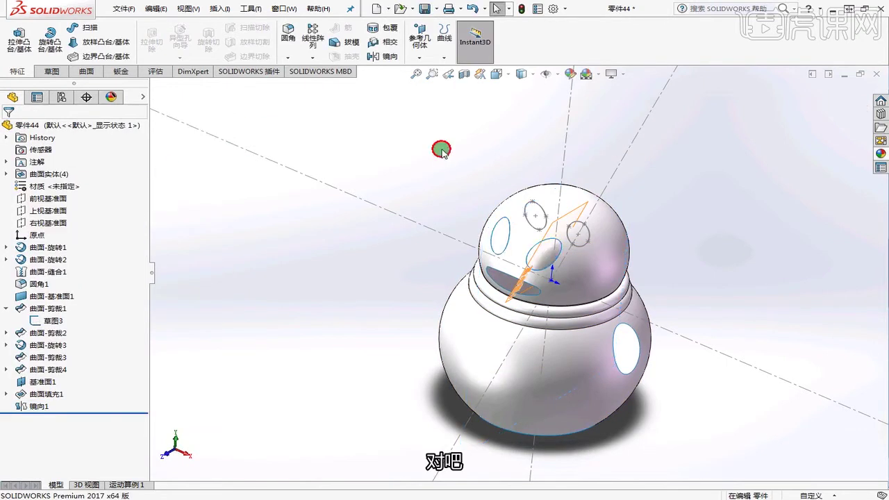
# Start a new sketch on the right plane (右视基准面) and orient the view normal to it
pyautogui.moveTo(440, 146); pyautogui.dragTo(492, 229, button='middle')
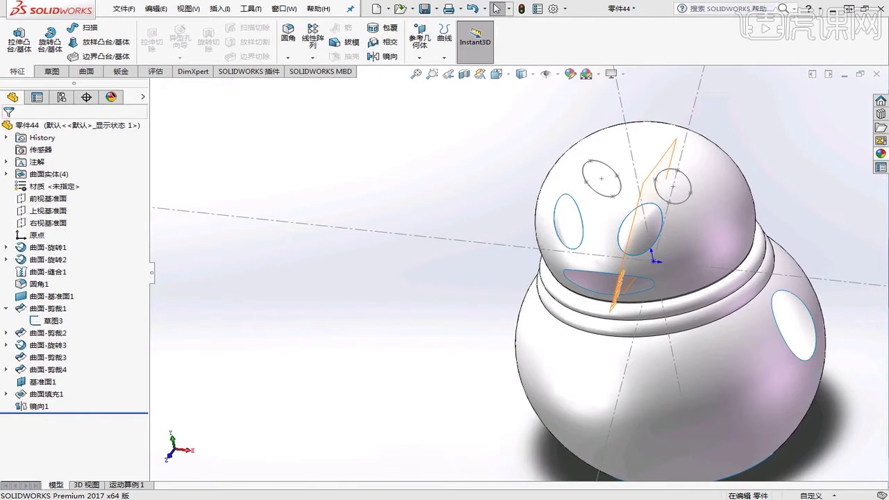
pyautogui.moveTo(619, 293); pyautogui.dragTo(574, 275, button='middle')
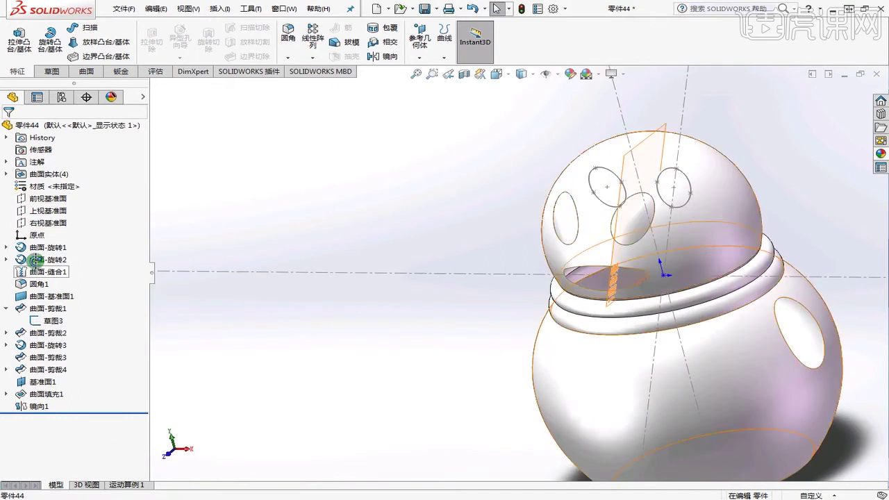
pyautogui.click(46, 222)
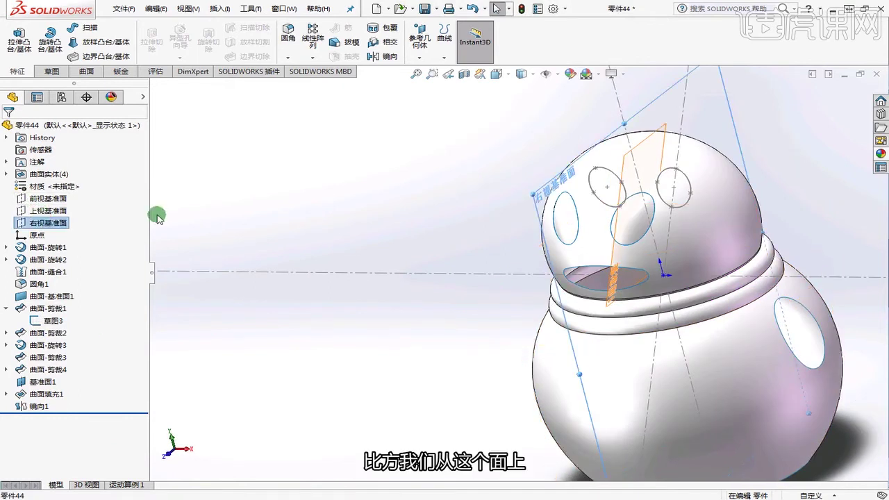
pyautogui.click(52, 72)
pyautogui.click(18, 36)
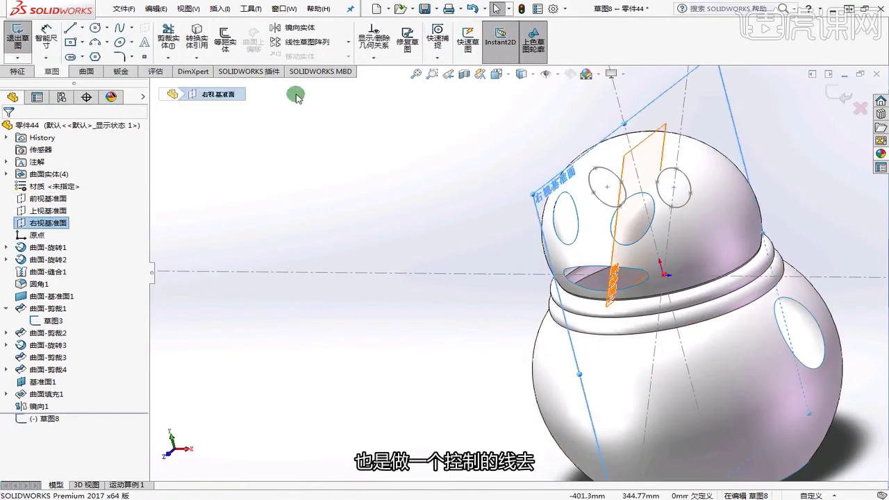
pyautogui.press('space')
pyautogui.click(292, 81)
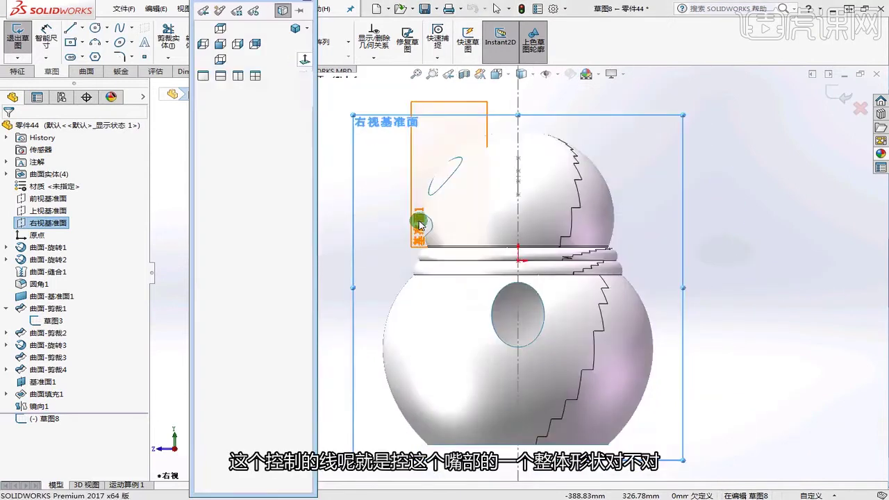
# Sketch a five-point spline bulging outward from the upper edge to the lower edge of the mouth opening
pyautogui.scroll(-3, 417, 237)
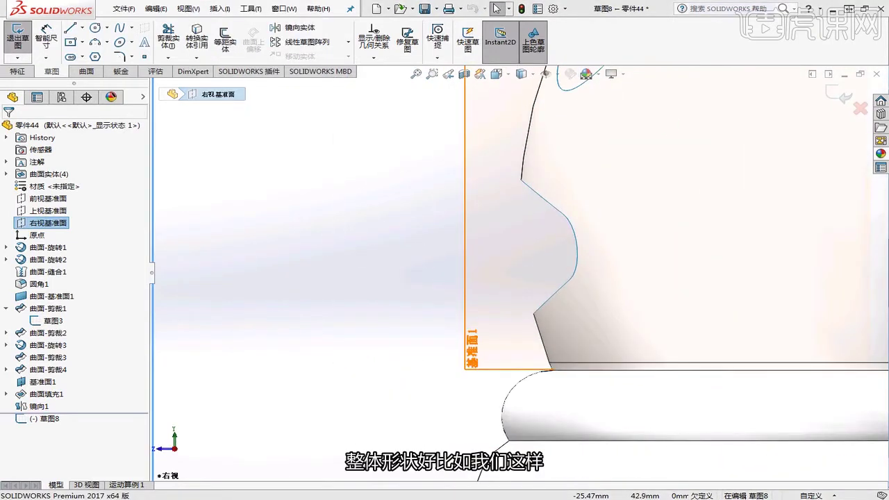
pyautogui.click(119, 28)
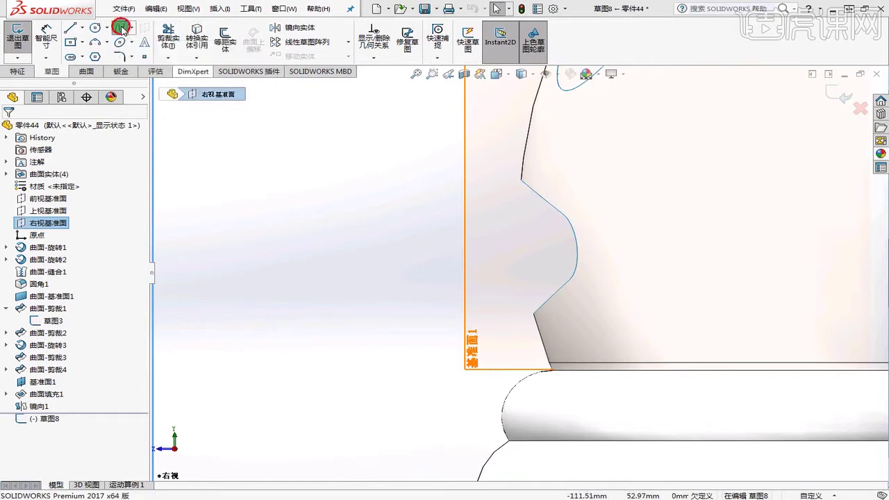
pyautogui.click(517, 182)
pyautogui.click(443, 200)
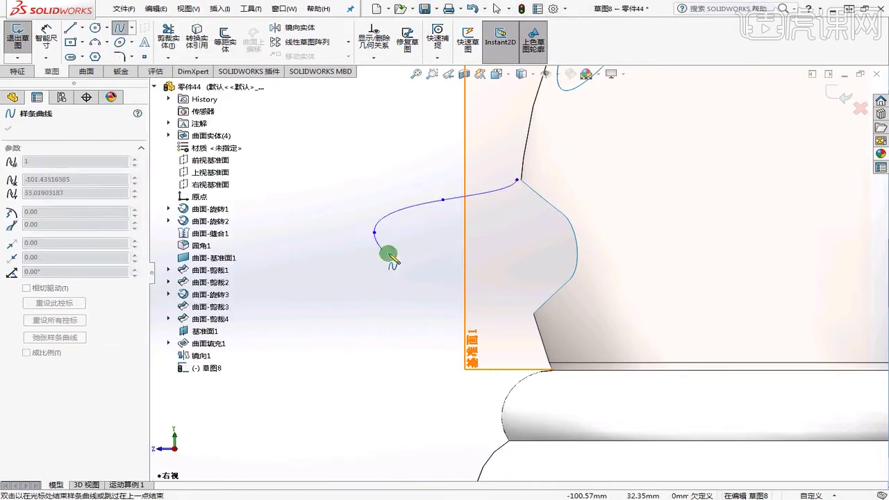
pyautogui.click(527, 313)
pyautogui.rightClick(504, 240)
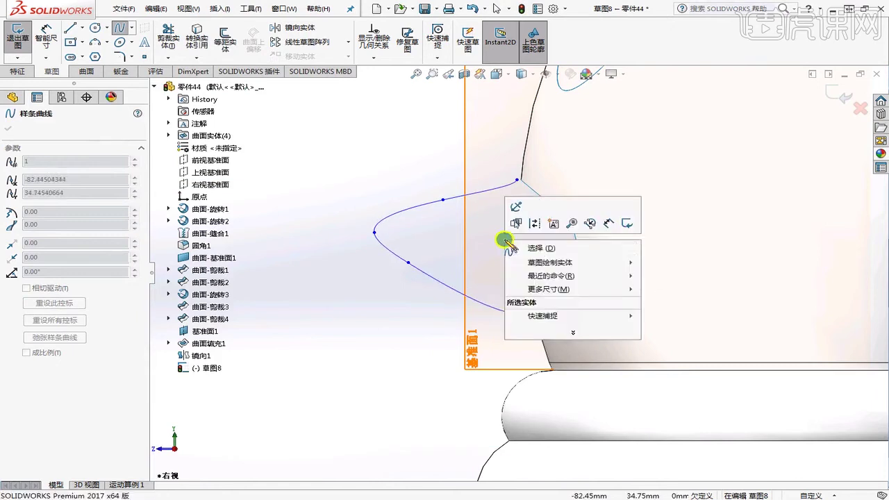
pyautogui.click(536, 252)
# Add a pierce relation (穿透) between the spline's upper endpoint and the upper edge of the mouth opening
pyautogui.moveTo(520, 215); pyautogui.dragTo(500, 199, button='middle')
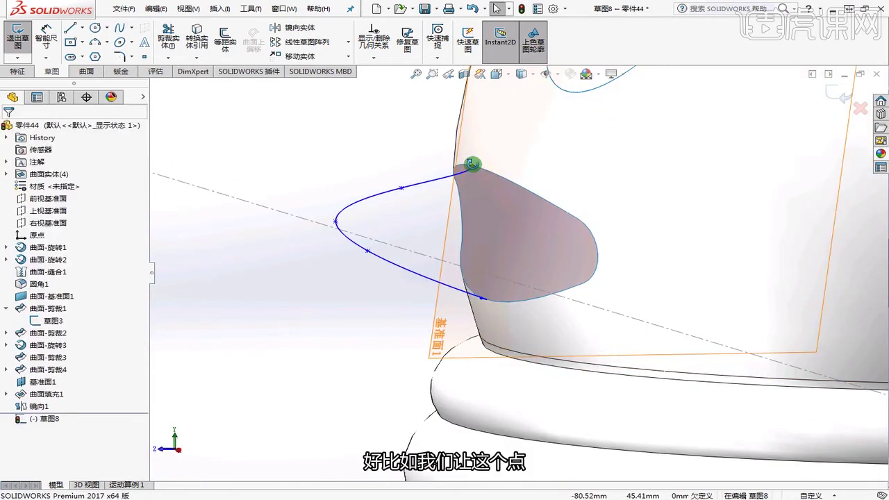
pyautogui.click(475, 168)
pyautogui.keyDown('ctrl'); pyautogui.click(481, 173); pyautogui.keyUp('ctrl')
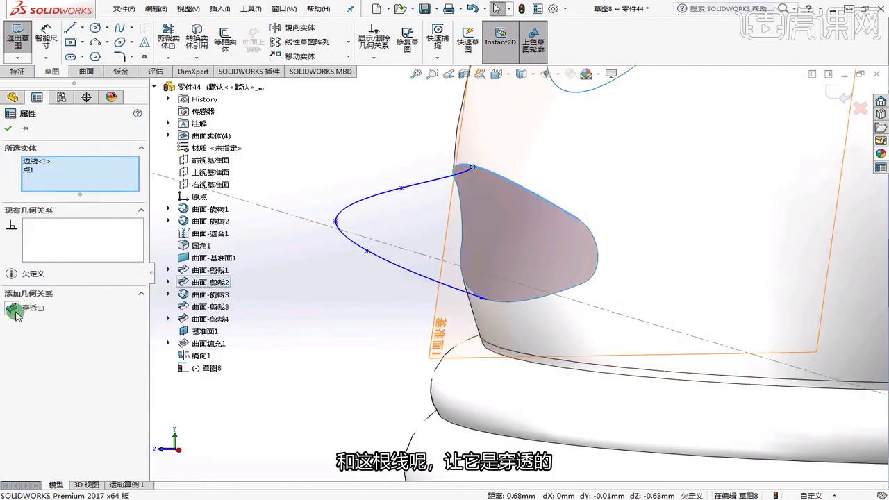
pyautogui.click(16, 311)
pyautogui.press('Escape')
# Add a pierce relation (穿透) between the spline's lower endpoint and the lower edge of the mouth opening
pyautogui.click(485, 300)
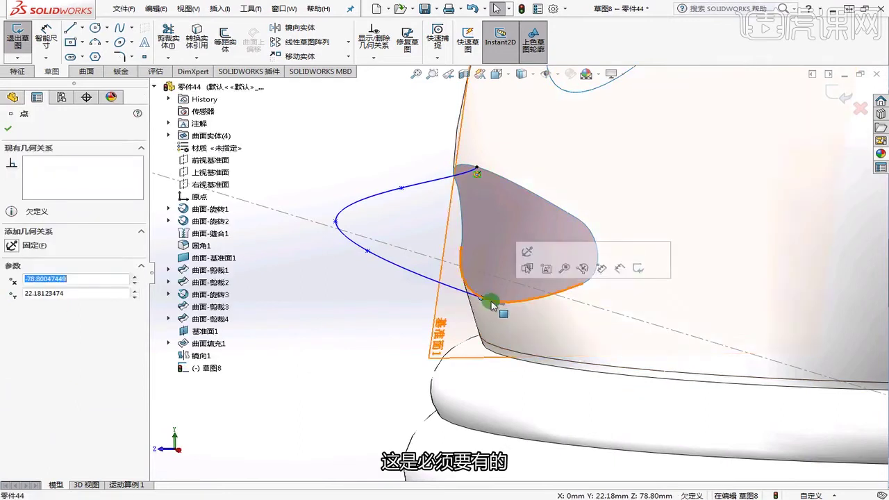
pyautogui.scroll(-4, 492, 305)
pyautogui.keyDown('ctrl'); pyautogui.click(534, 283); pyautogui.keyUp('ctrl')
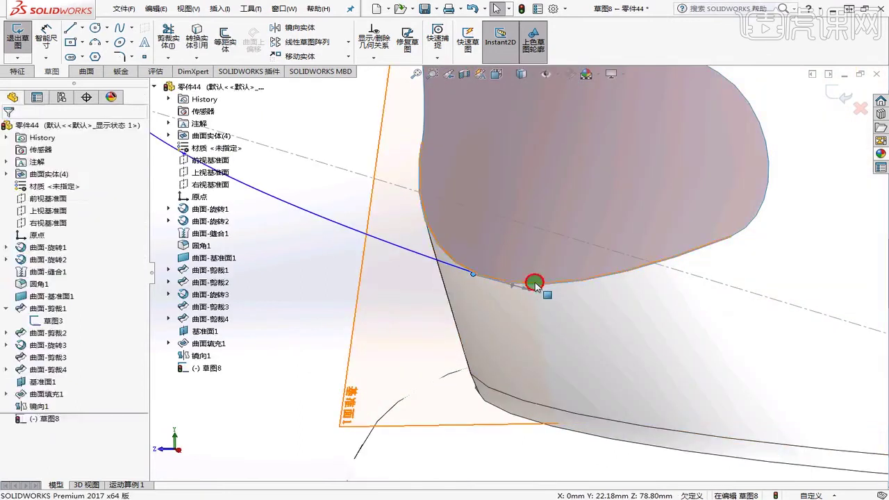
pyautogui.click(19, 310)
pyautogui.scroll(5, 626, 259)
pyautogui.click(407, 299)
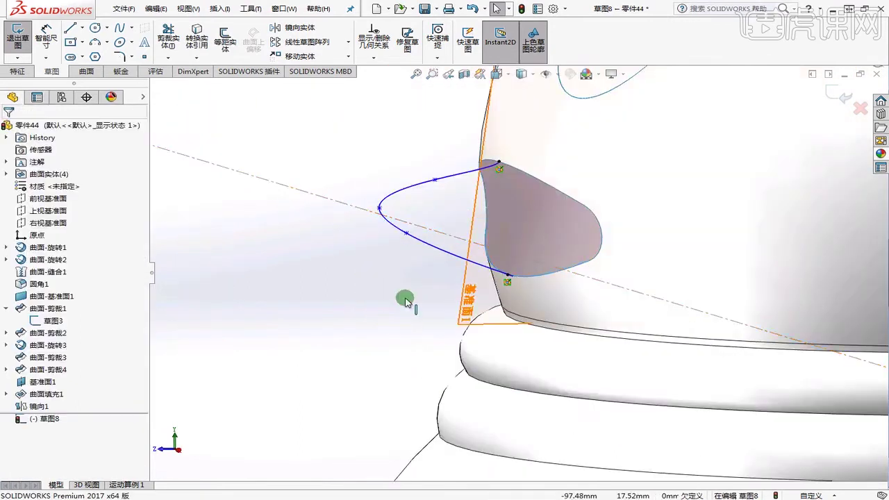
# View the sketch plane straight on, move the spline's upper and lower interior points toward the mouth, and lower its tip slightly
pyautogui.press('space')
pyautogui.click(304, 59)
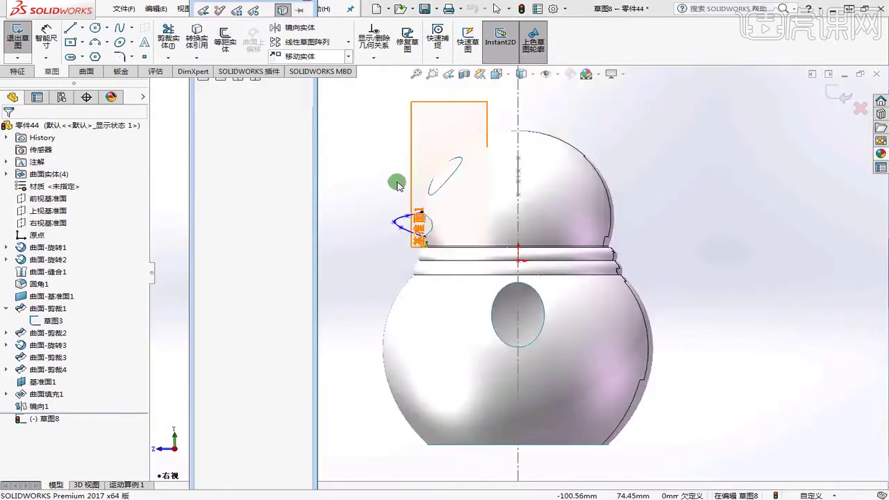
pyautogui.scroll(-6, 391, 242)
pyautogui.scroll(-3, 463, 220)
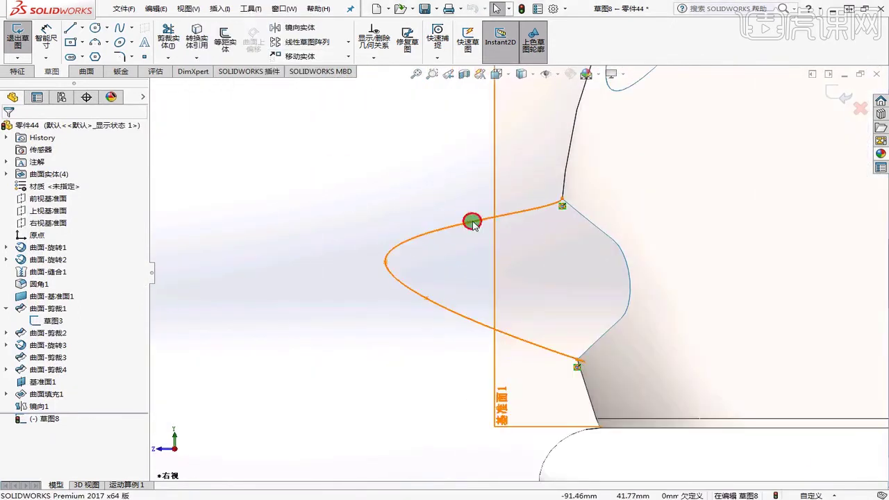
pyautogui.click(472, 221)
pyautogui.press('Escape')
pyautogui.moveTo(467, 222); pyautogui.dragTo(493, 218)
pyautogui.moveTo(427, 300); pyautogui.dragTo(509, 337)
pyautogui.moveTo(387, 264)
pyautogui.mouseDown()
pyautogui.moveTo(425, 283)
pyautogui.moveTo(387, 273)
pyautogui.mouseUp()
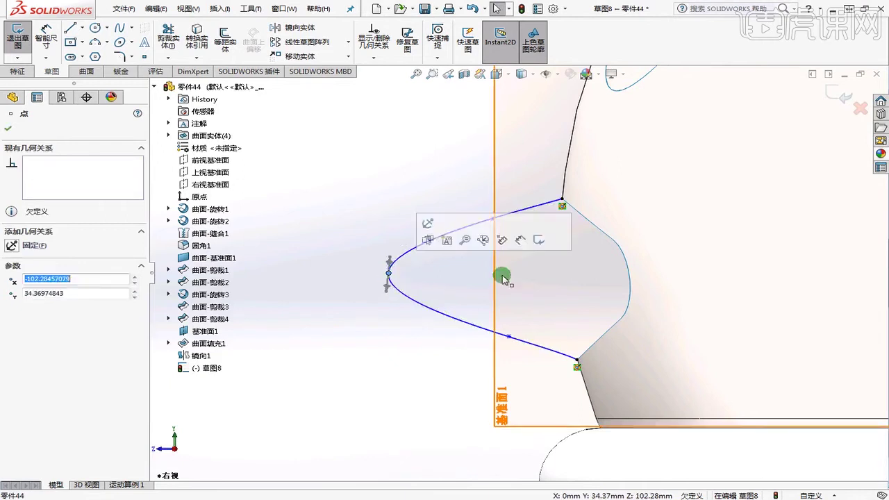
pyautogui.click(491, 275)
# Bring the spline's upper and lower interior points nearer the mouth, pull its tip inward to shorten the bulge, and exit the sketch
pyautogui.scroll(8, 518, 273)
pyautogui.scroll(-3, 520, 298)
pyautogui.scroll(-5, 513, 246)
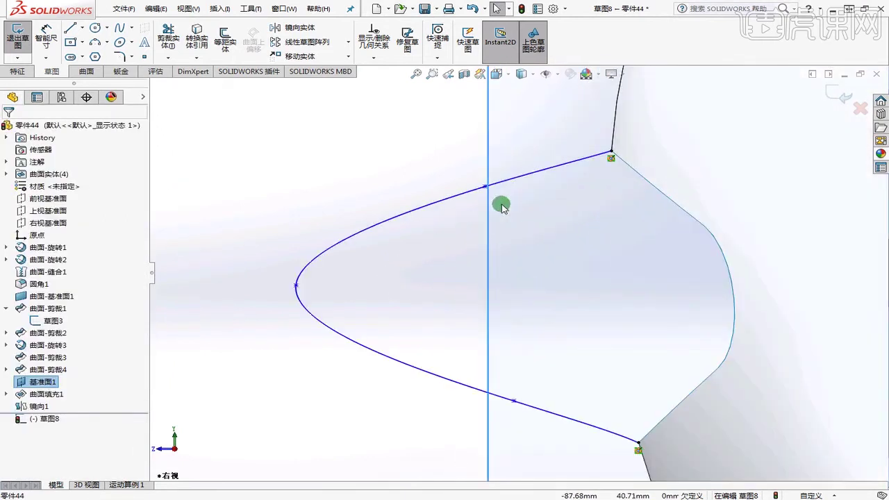
pyautogui.moveTo(485, 189); pyautogui.dragTo(531, 183)
pyautogui.moveTo(512, 403); pyautogui.dragTo(562, 410)
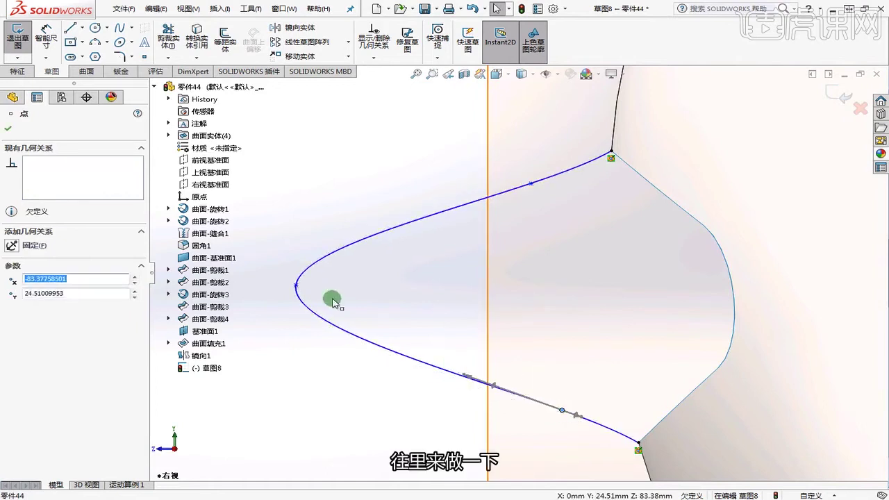
pyautogui.moveTo(296, 285); pyautogui.dragTo(369, 291)
pyautogui.click(543, 291)
pyautogui.scroll(5, 544, 291)
pyautogui.scroll(-6, 561, 324)
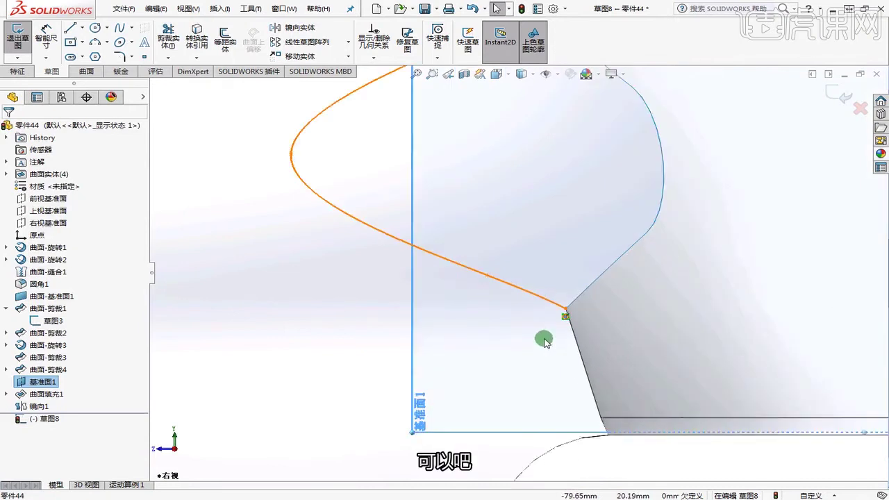
pyautogui.scroll(5, 527, 331)
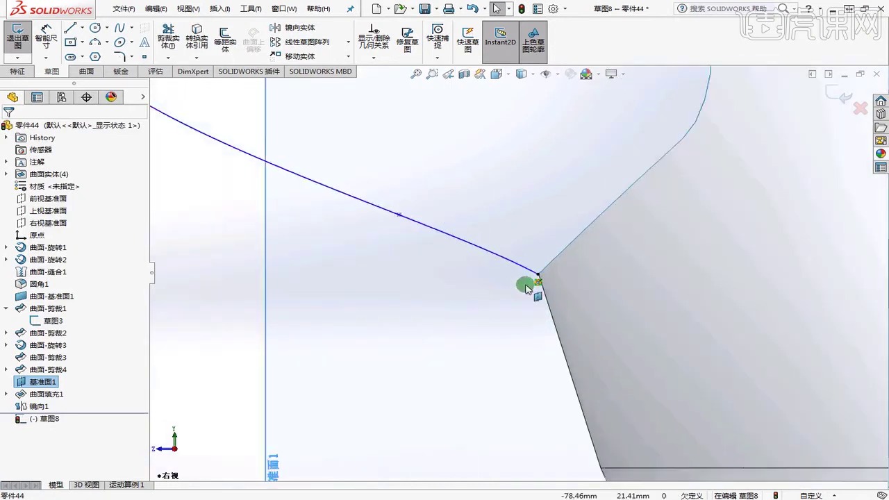
pyautogui.scroll(-4, 549, 238)
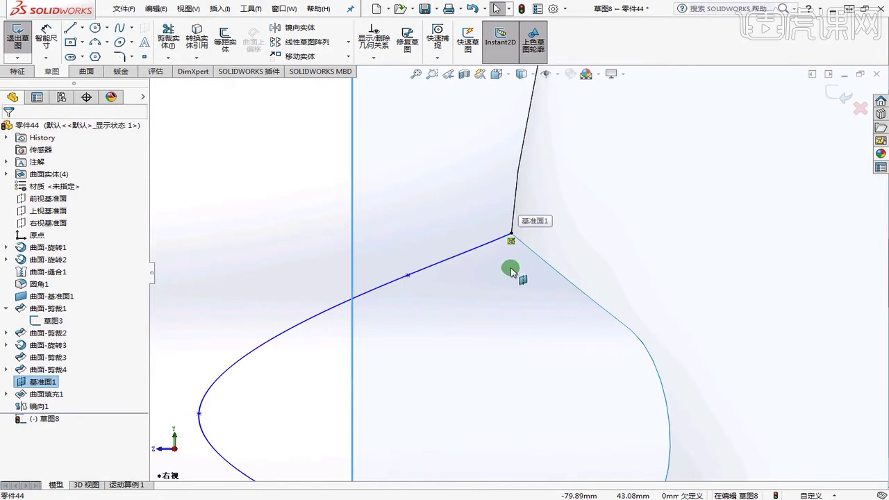
pyautogui.click(17, 38)
# Start a filled surface with the mouth's upper edge as patch boundary and the spline sketch 草图8 as constraint curve
pyautogui.scroll(7, 464, 218)
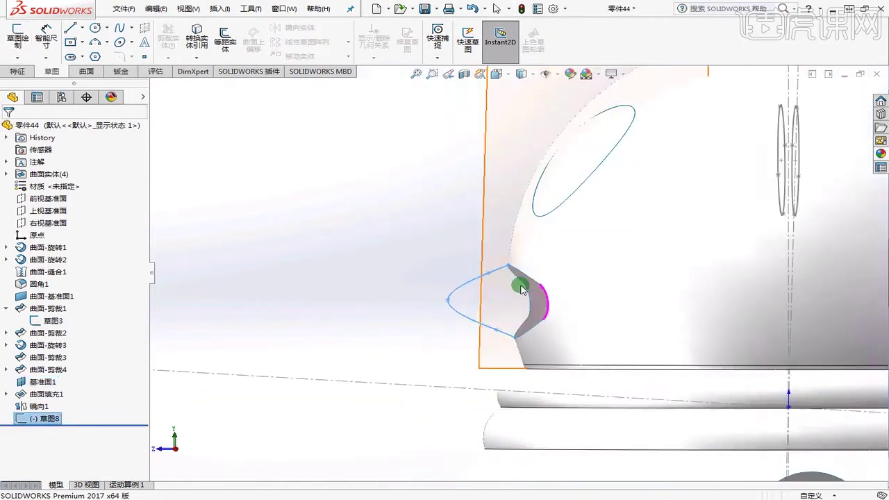
pyautogui.moveTo(520, 284)
pyautogui.mouseDown(button='middle')
pyautogui.moveTo(564, 324)
pyautogui.moveTo(254, 298)
pyautogui.moveTo(382, 361)
pyautogui.moveTo(367, 312)
pyautogui.moveTo(311, 275)
pyautogui.mouseUp(button='middle')
pyautogui.click(84, 72)
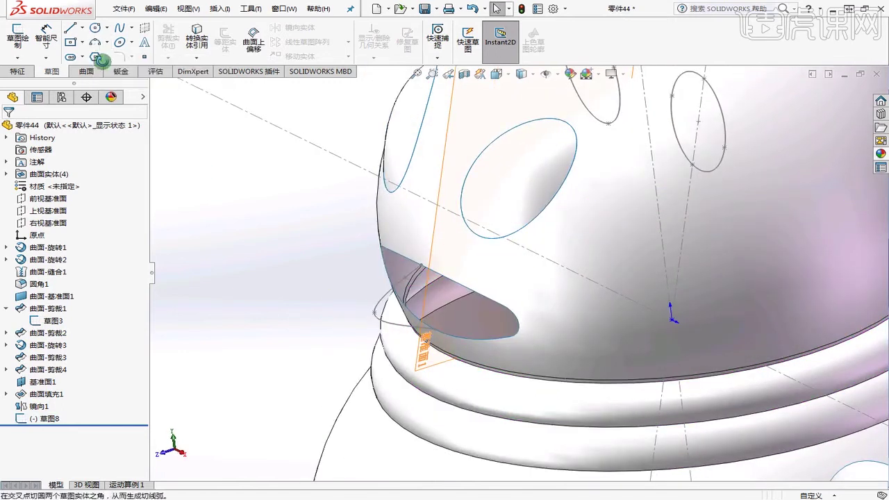
pyautogui.click(159, 34)
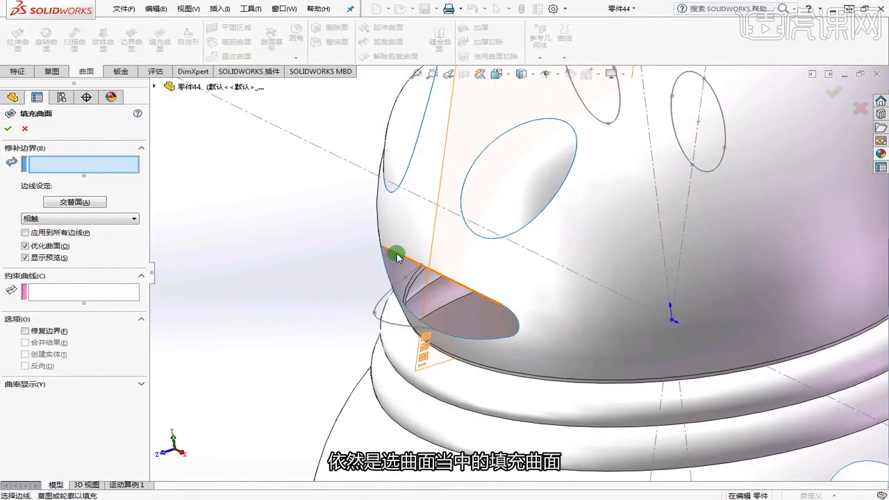
pyautogui.click(396, 253)
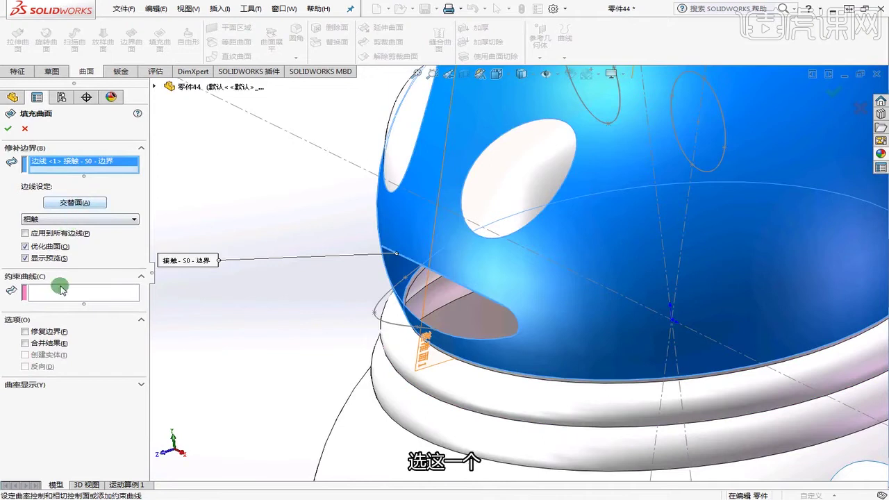
pyautogui.click(61, 298)
pyautogui.click(401, 287)
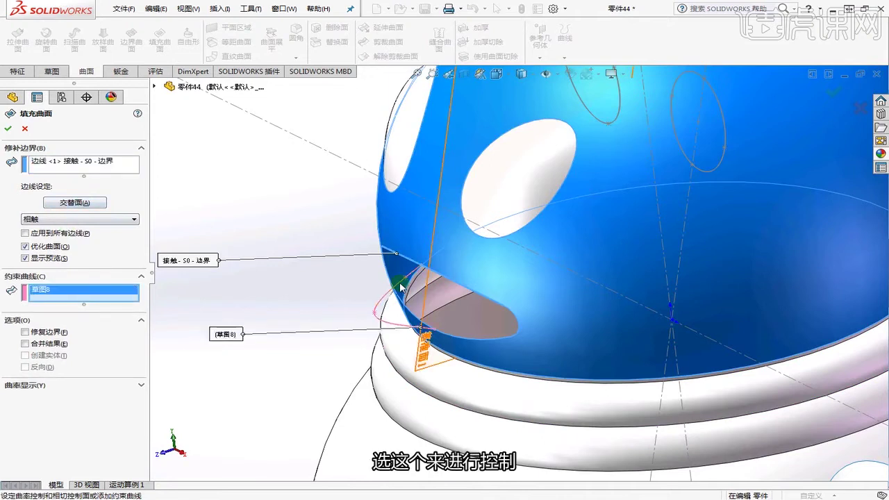
pyautogui.scroll(2, 399, 286)
pyautogui.moveTo(399, 286); pyautogui.dragTo(433, 271, button='middle')
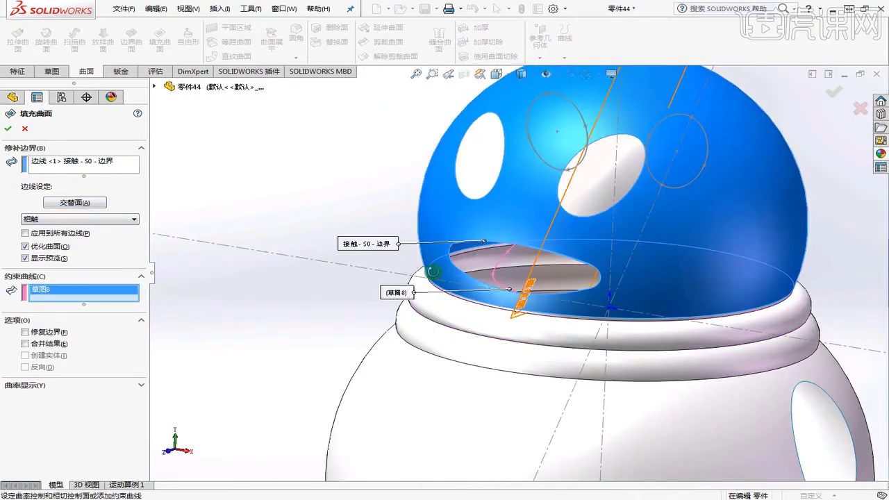
# Remove the selected edge from the patch boundary and select all four edges around the mouth opening instead
pyautogui.rightClick(69, 161)
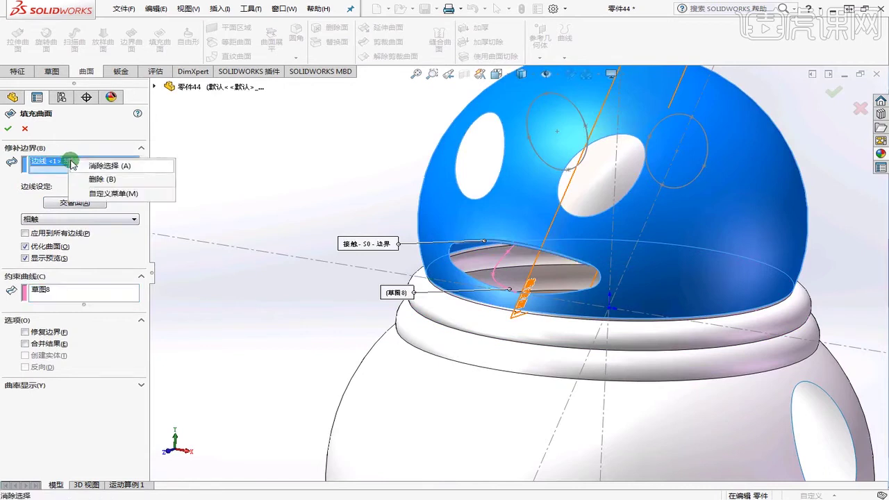
pyautogui.click(97, 178)
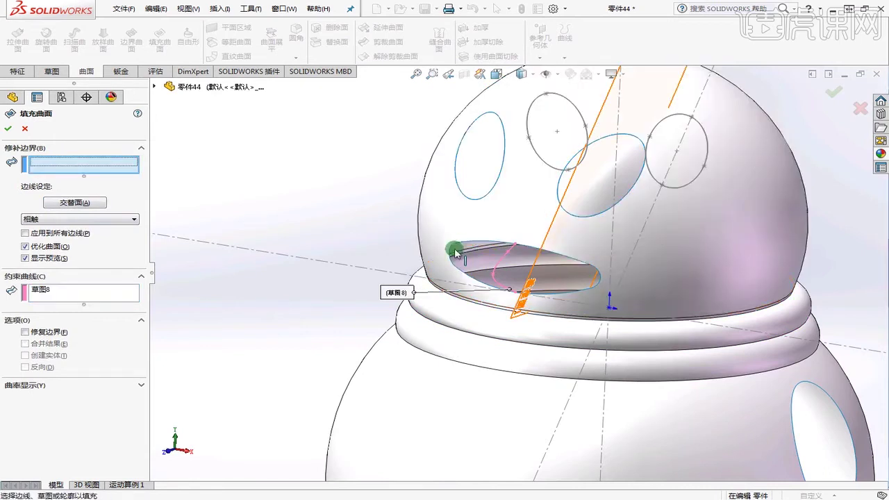
pyautogui.click(452, 252)
pyautogui.click(465, 247)
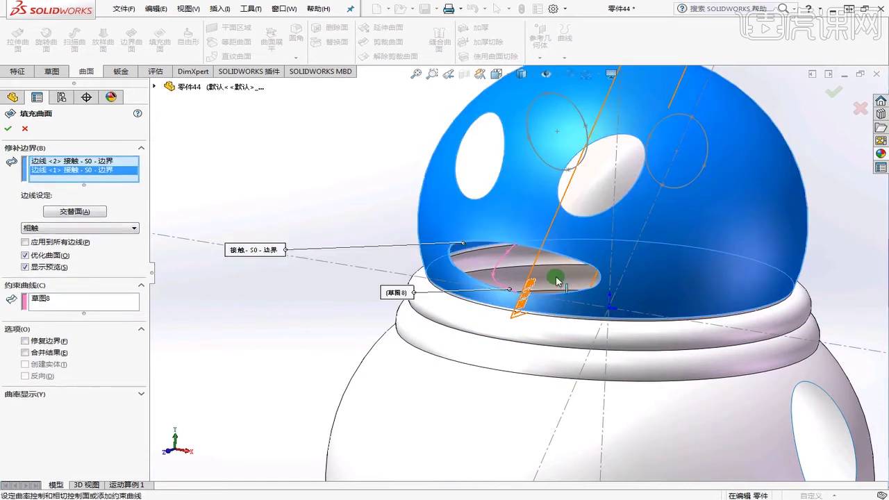
pyautogui.click(592, 275)
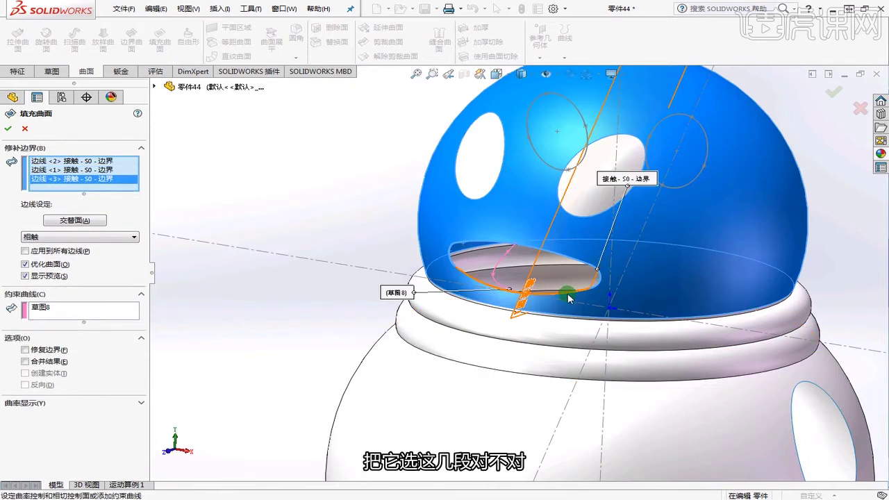
pyautogui.click(567, 295)
# Try the tangent (相切) edge setting on the mouth fill's boundary edges and create the filled surface
pyautogui.moveTo(567, 294); pyautogui.dragTo(423, 304, button='middle')
pyautogui.scroll(-5, 424, 304)
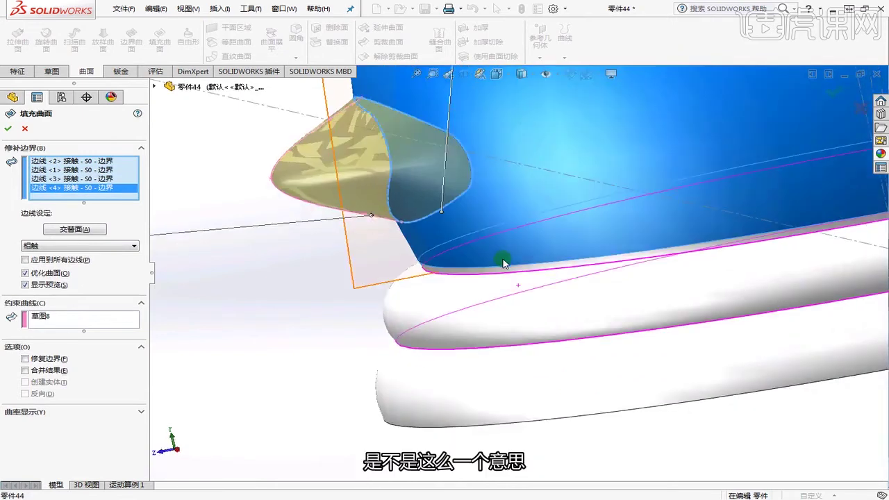
pyautogui.moveTo(502, 270); pyautogui.dragTo(357, 282, button='middle')
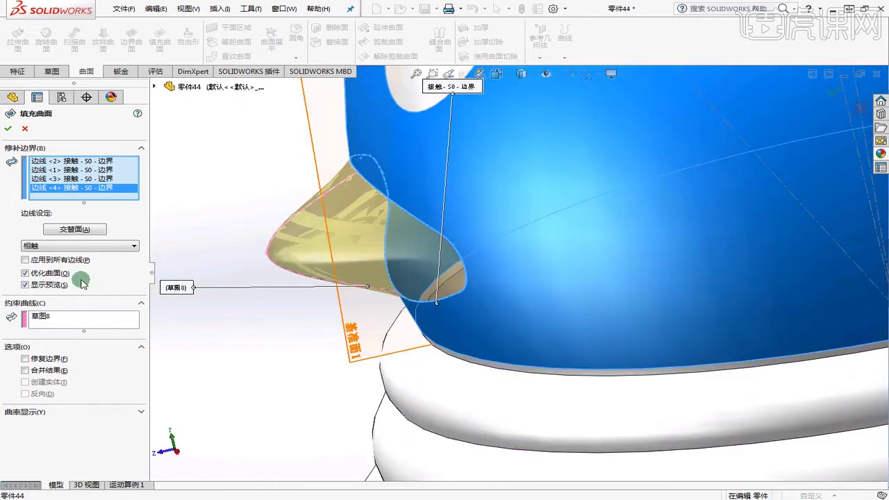
pyautogui.click(52, 316)
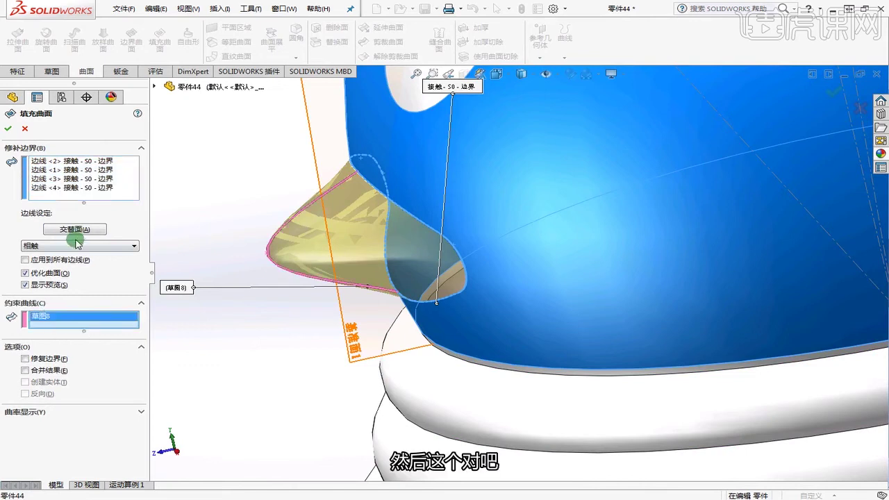
pyautogui.click(50, 262)
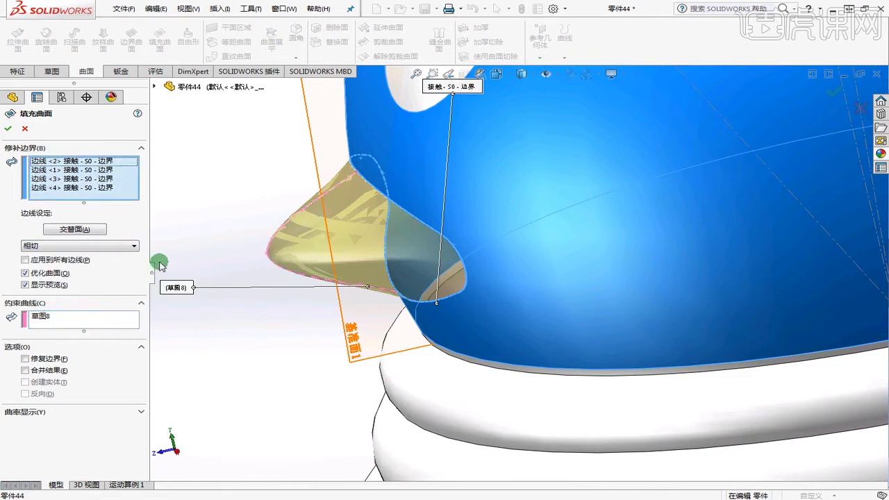
pyautogui.moveTo(276, 262); pyautogui.dragTo(248, 257, button='middle')
pyautogui.click(32, 246)
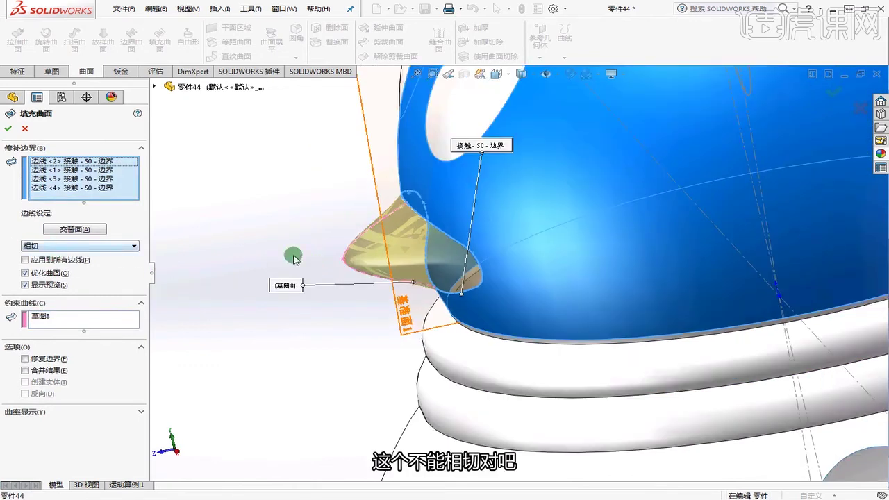
pyautogui.click(57, 247)
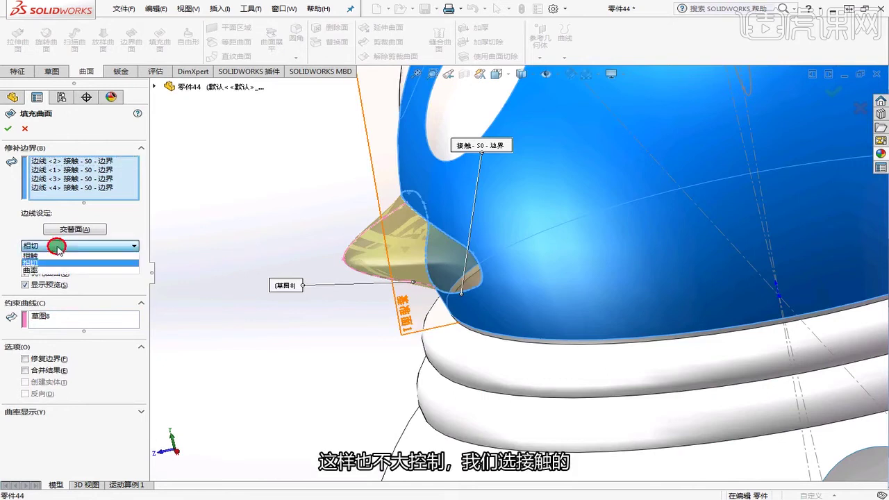
pyautogui.click(8, 130)
pyautogui.moveTo(326, 270); pyautogui.dragTo(471, 277, button='middle')
pyautogui.moveTo(510, 307); pyautogui.dragTo(455, 257, button='middle')
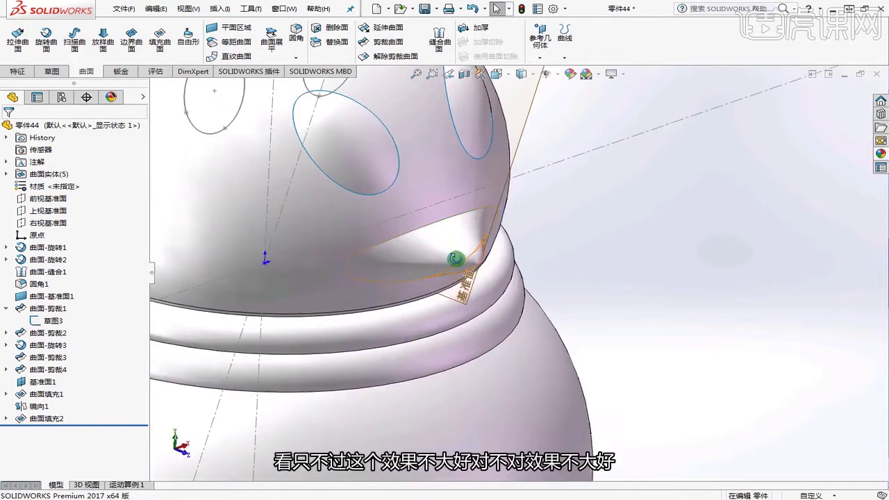
# Delete the filled surface 曲面填充2 covering the mouth opening, keeping its spline sketch
pyautogui.click(451, 256)
pyautogui.press('Delete')
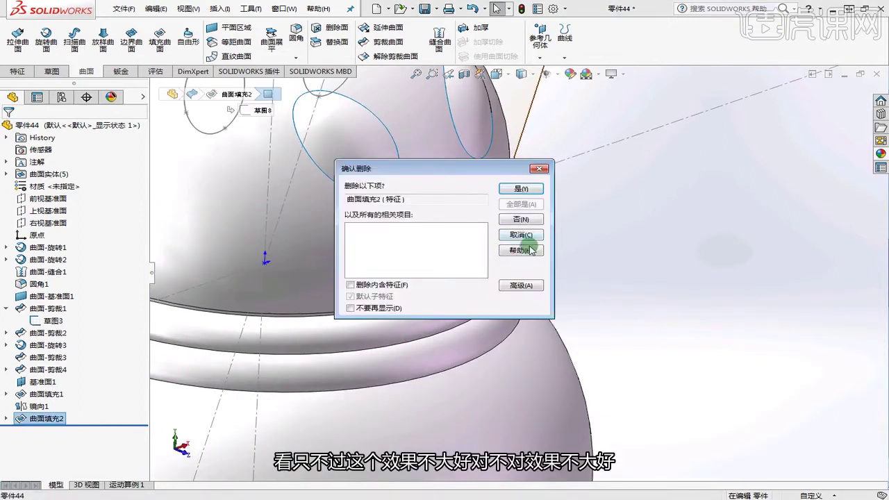
pyautogui.click(515, 189)
pyautogui.scroll(3, 664, 282)
pyautogui.moveTo(639, 276); pyautogui.dragTo(641, 279, button='middle')
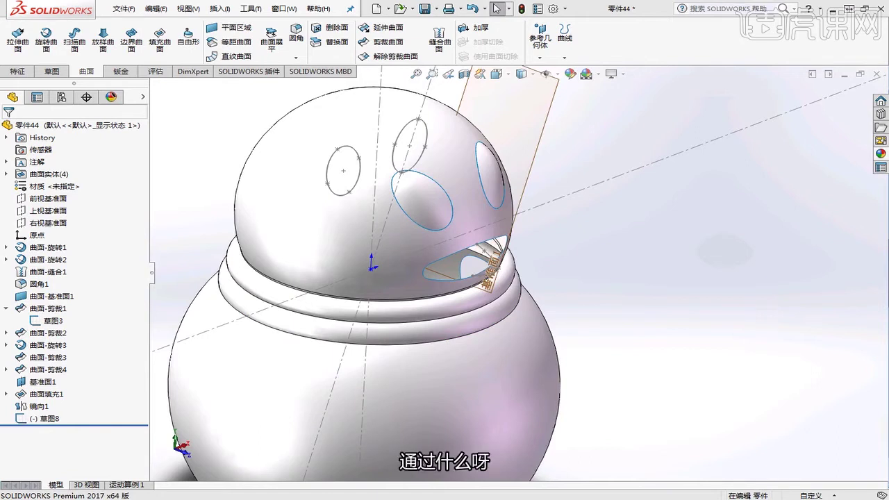
# Open the mouth's spline sketch 草图8 for editing
pyautogui.moveTo(576, 299); pyautogui.dragTo(92, 351, button='middle')
pyautogui.rightClick(31, 409)
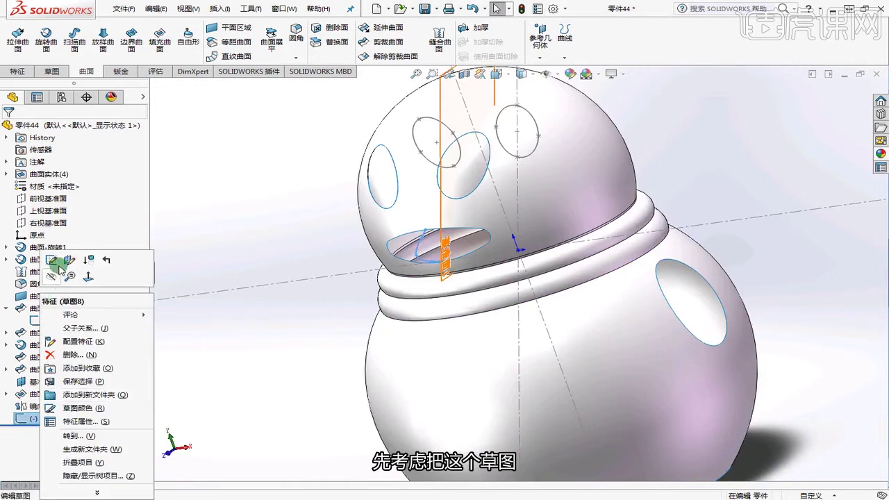
pyautogui.click(60, 259)
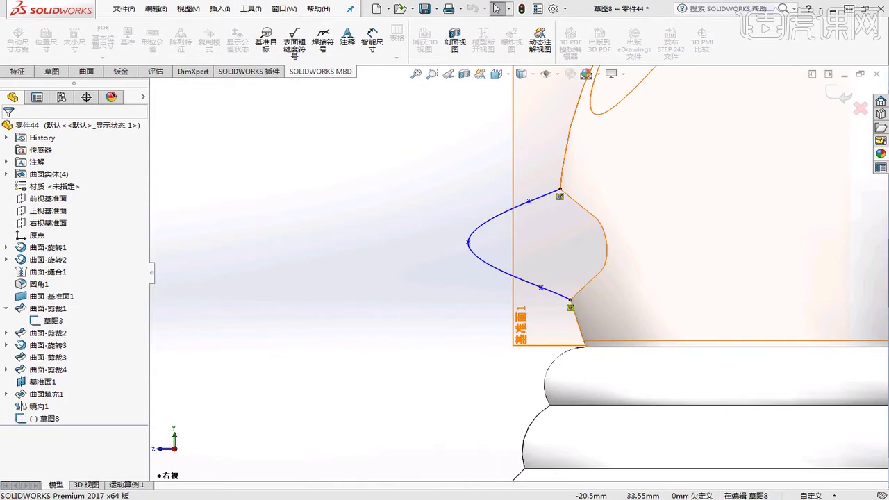
pyautogui.scroll(7, 462, 231)
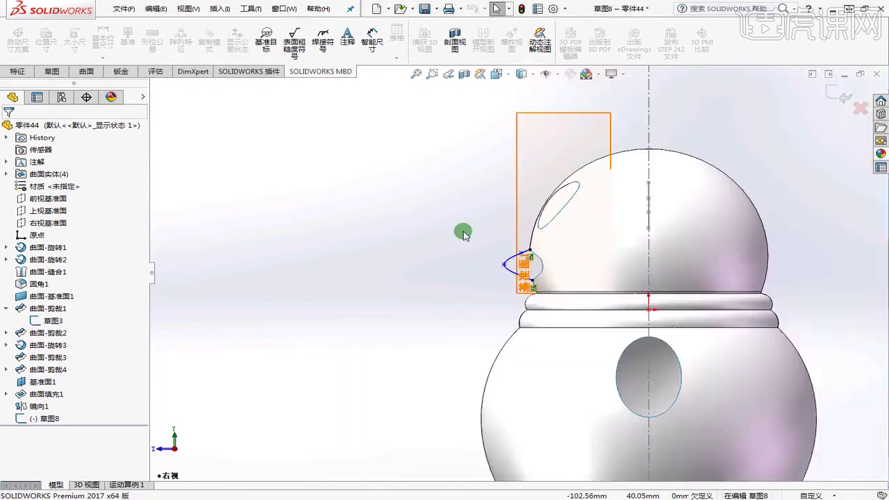
pyautogui.scroll(-2, 462, 232)
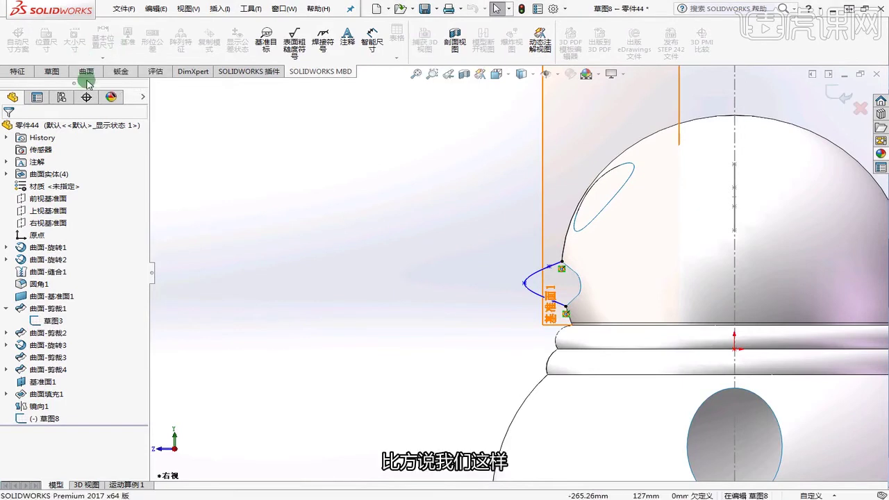
# Dimension the horizontal distance from the origin to the spline's tip and set it to 105 mm
pyautogui.click(58, 75)
pyautogui.click(45, 34)
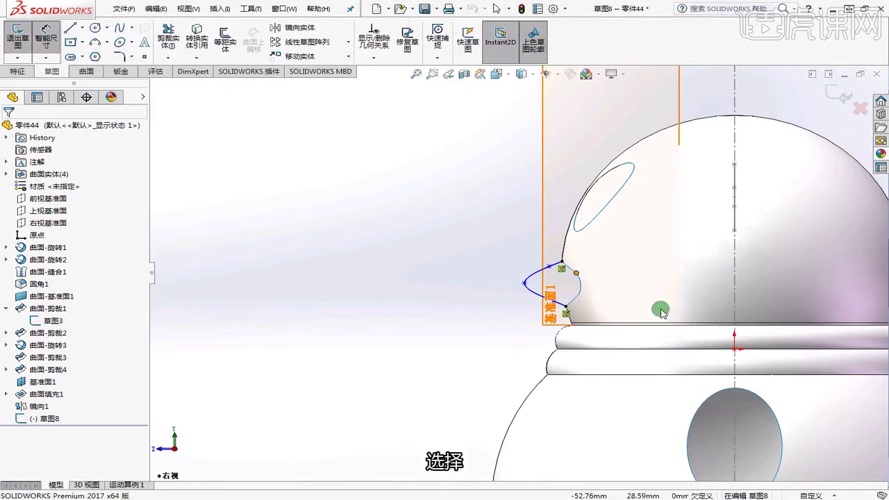
pyautogui.click(736, 349)
pyautogui.click(522, 283)
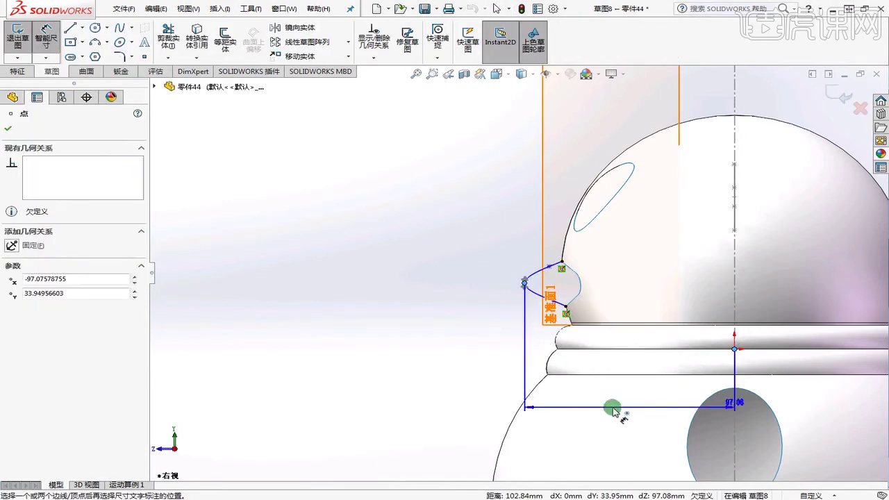
pyautogui.click(611, 408)
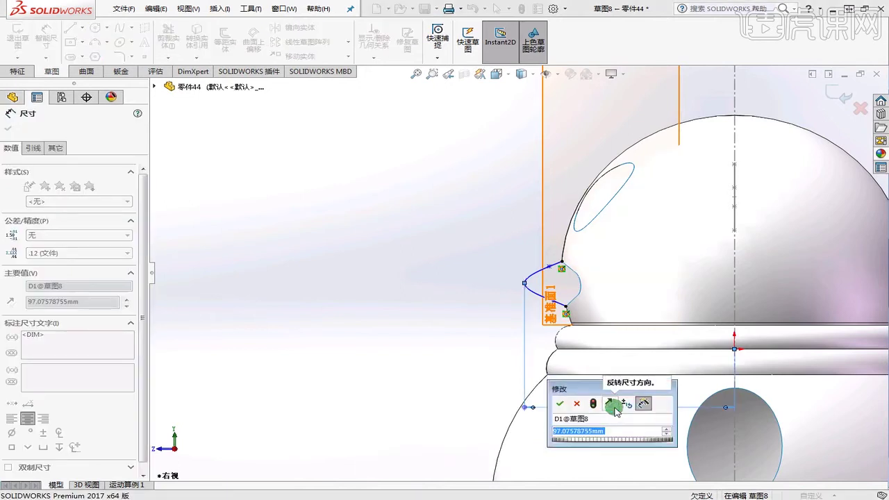
pyautogui.write('105')
pyautogui.press('Return')
pyautogui.click(420, 350)
pyautogui.scroll(-3, 495, 298)
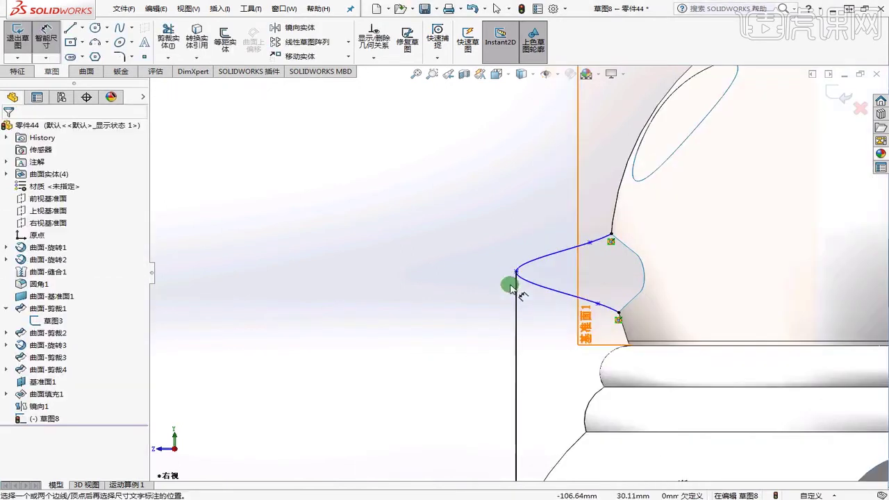
pyautogui.rightClick(421, 244)
pyautogui.press('Escape')
pyautogui.press('Escape')
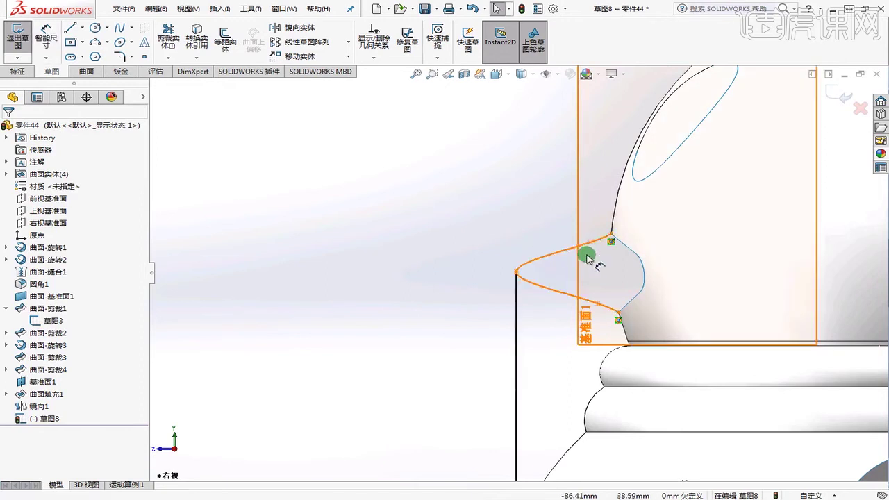
# Move the spline's upper and lower interior points toward the tip to make the bulge's profile fuller and rounder
pyautogui.moveTo(589, 247); pyautogui.dragTo(562, 247)
pyautogui.moveTo(598, 306); pyautogui.dragTo(559, 299)
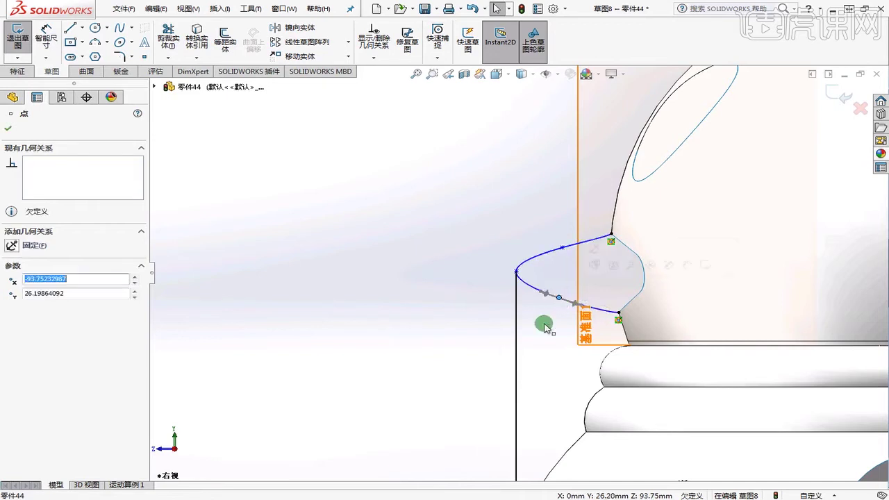
pyautogui.click(562, 259)
pyautogui.moveTo(561, 251); pyautogui.dragTo(555, 251)
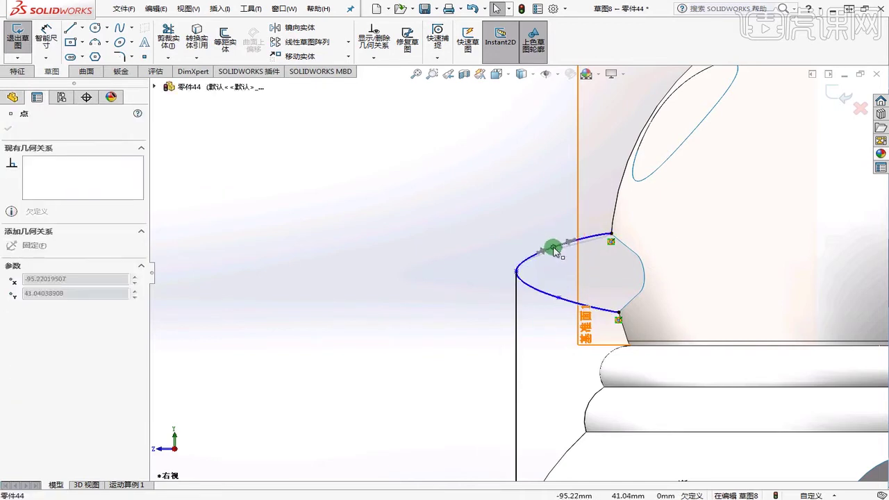
pyautogui.click(603, 264)
# Adjust the tangent handle at the spline's upper end to smooth the curve where it meets the mouth's upper edge
pyautogui.scroll(-8, 625, 227)
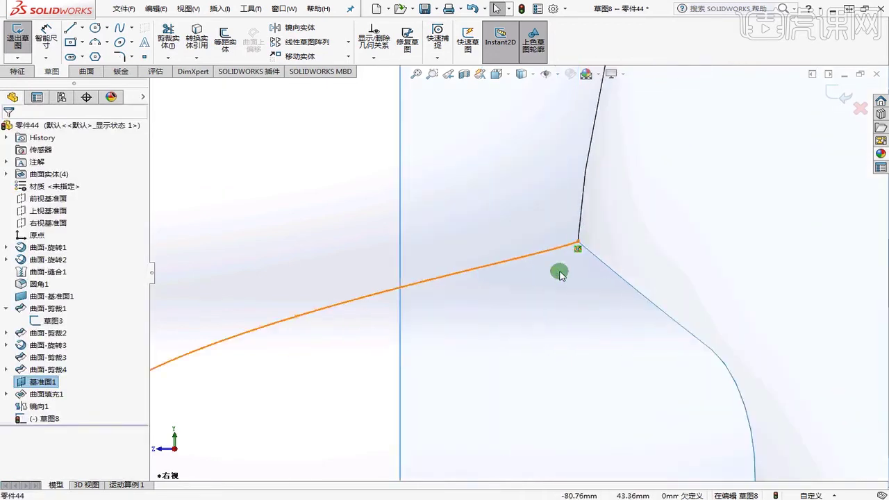
pyautogui.scroll(3, 555, 224)
pyautogui.scroll(-5, 561, 248)
pyautogui.scroll(4, 522, 263)
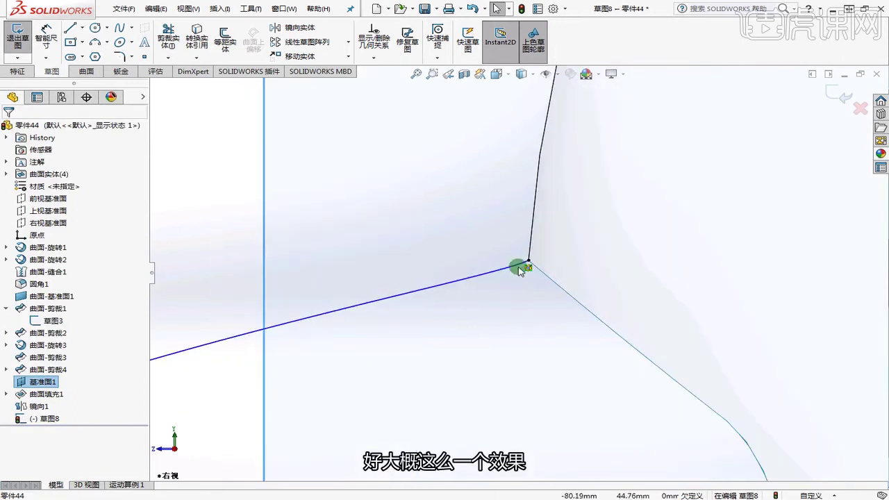
pyautogui.click(519, 268)
pyautogui.moveTo(514, 269)
pyautogui.mouseDown()
pyautogui.moveTo(499, 282)
pyautogui.moveTo(502, 264)
pyautogui.mouseUp()
pyautogui.scroll(-3, 499, 281)
pyautogui.scroll(8, 474, 232)
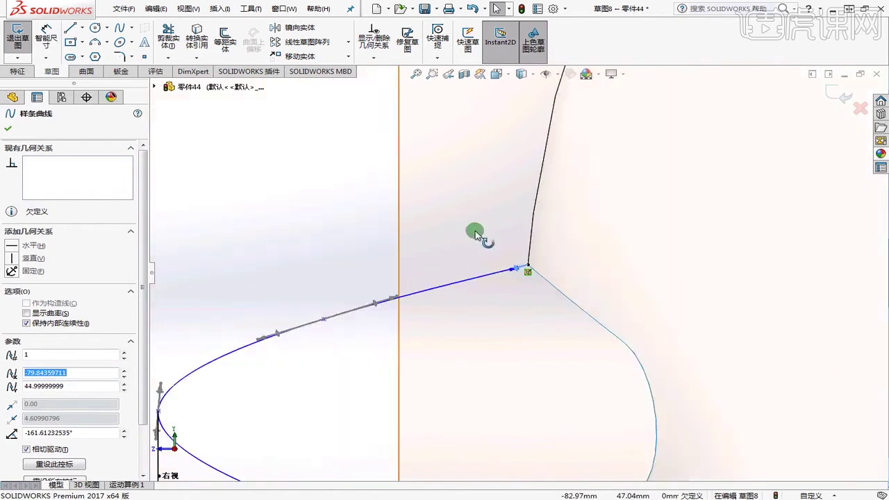
# Adjust the tangent handle at the spline's lower end to straighten the kink at the mouth's lower edge, and exit the sketch
pyautogui.scroll(-7, 525, 356)
pyautogui.scroll(-8, 525, 306)
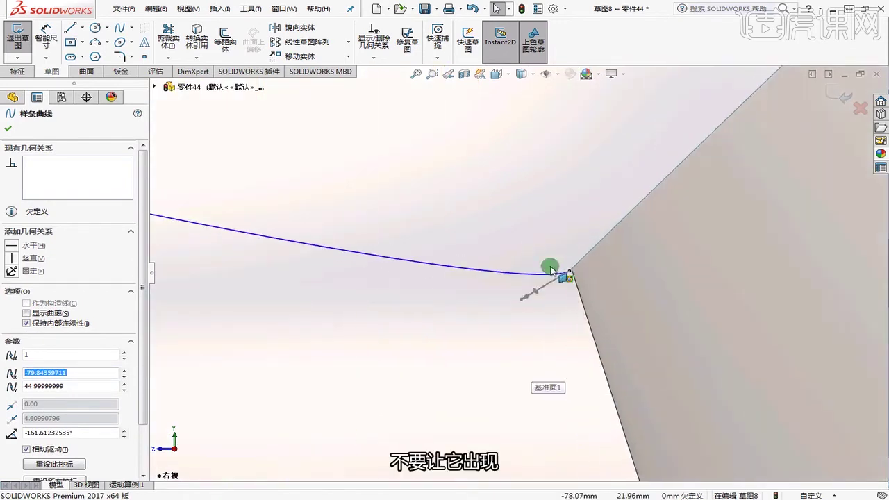
pyautogui.moveTo(515, 310); pyautogui.dragTo(490, 272)
pyautogui.click(611, 344)
pyautogui.scroll(10, 613, 348)
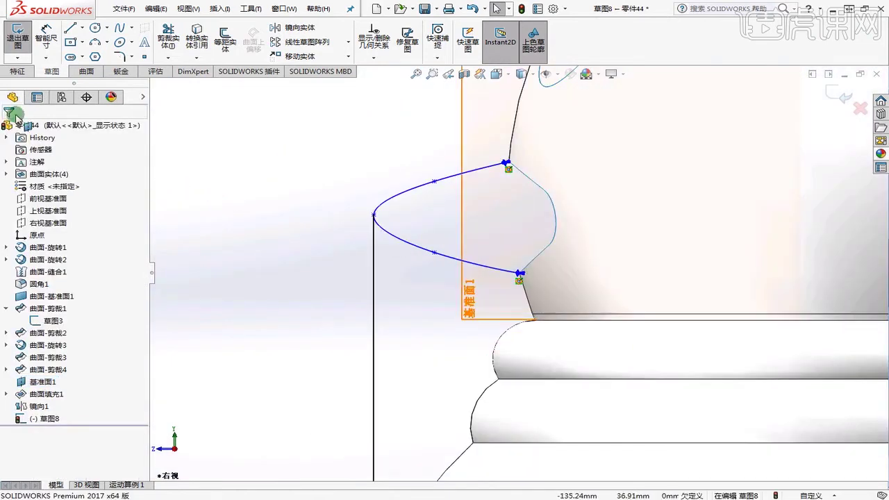
pyautogui.click(17, 34)
pyautogui.scroll(6, 602, 241)
pyautogui.moveTo(525, 257); pyautogui.dragTo(601, 299, button='middle')
pyautogui.click(681, 303)
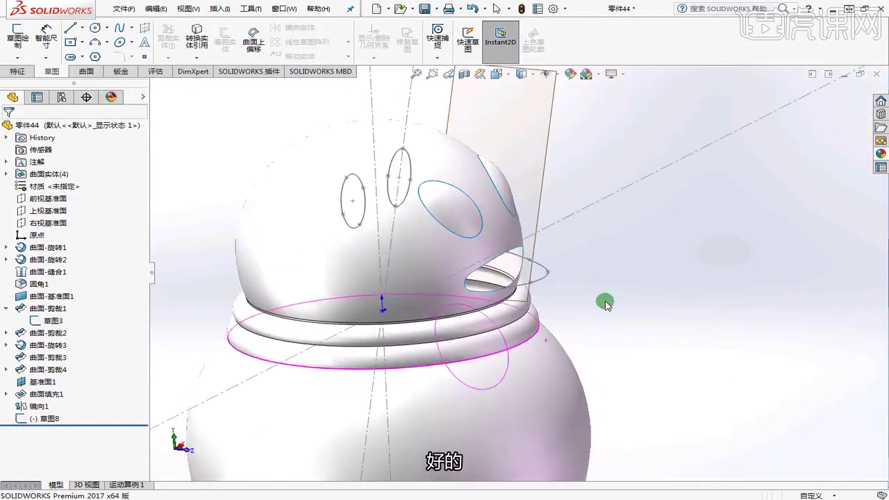
# Hide the eye ellipses' sketch 草图3
pyautogui.rightClick(394, 158)
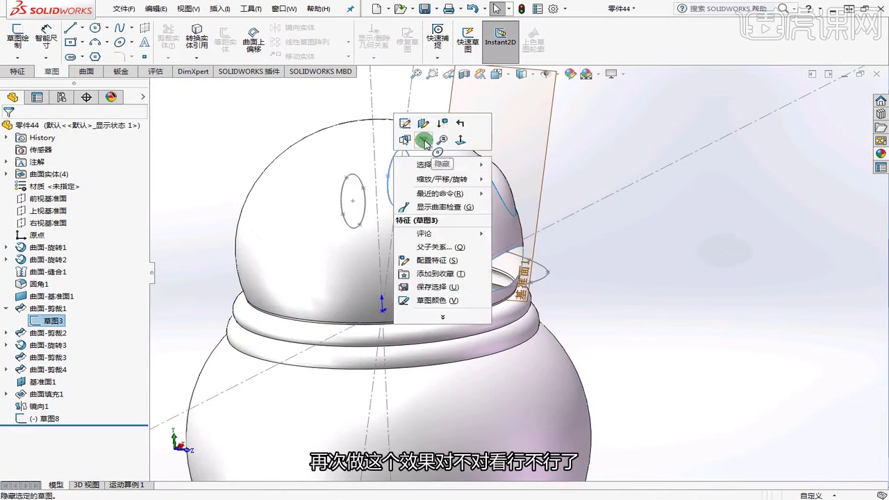
pyautogui.click(424, 139)
pyautogui.moveTo(647, 286)
pyautogui.mouseDown(button='middle')
pyautogui.moveTo(631, 294)
pyautogui.moveTo(669, 331)
pyautogui.mouseUp(button='middle')
pyautogui.scroll(-1, 633, 298)
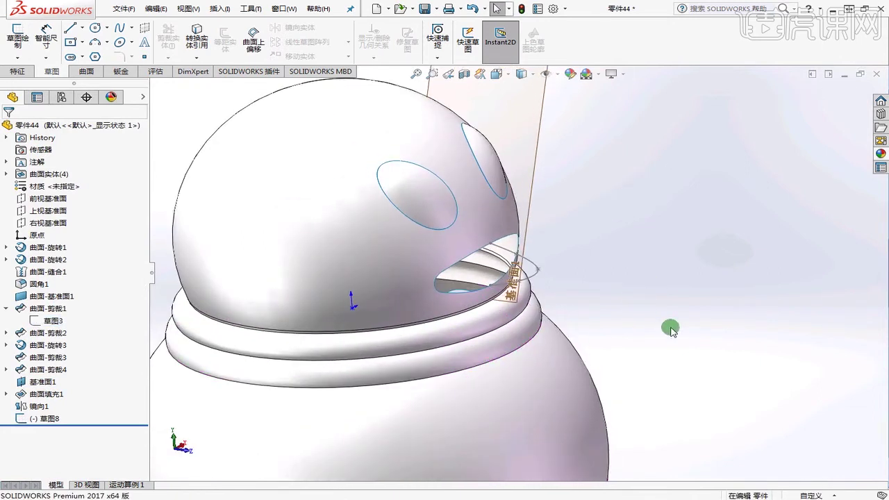
# Start a filled surface with all four edges around the mouth opening as patch boundary
pyautogui.click(95, 73)
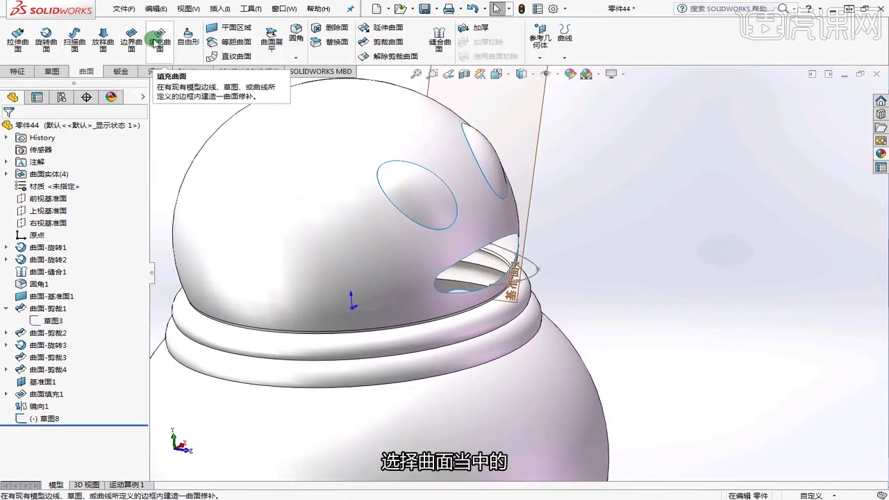
pyautogui.click(134, 40)
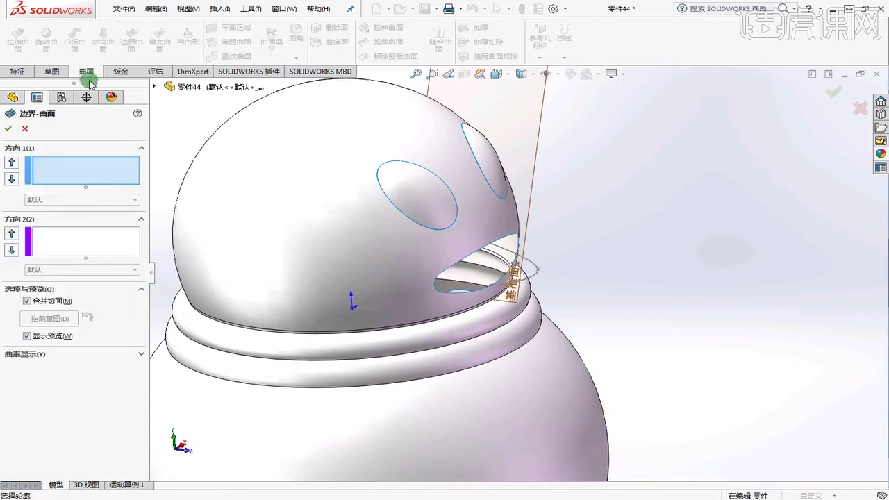
pyautogui.click(27, 129)
pyautogui.click(158, 40)
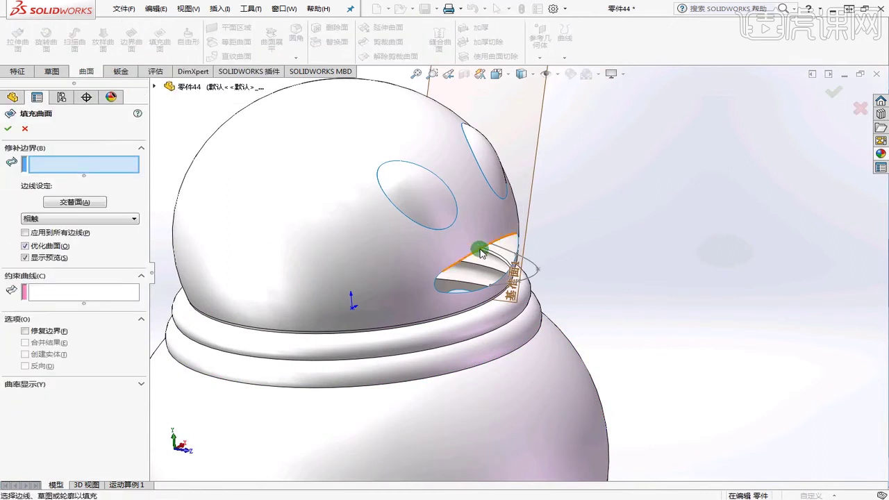
pyautogui.click(481, 250)
pyautogui.scroll(-2, 445, 278)
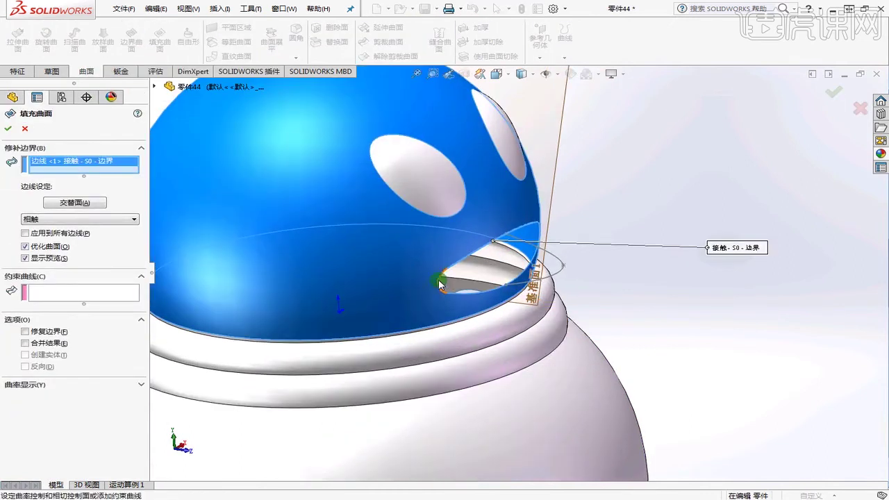
pyautogui.click(474, 294)
pyautogui.click(476, 294)
pyautogui.click(533, 232)
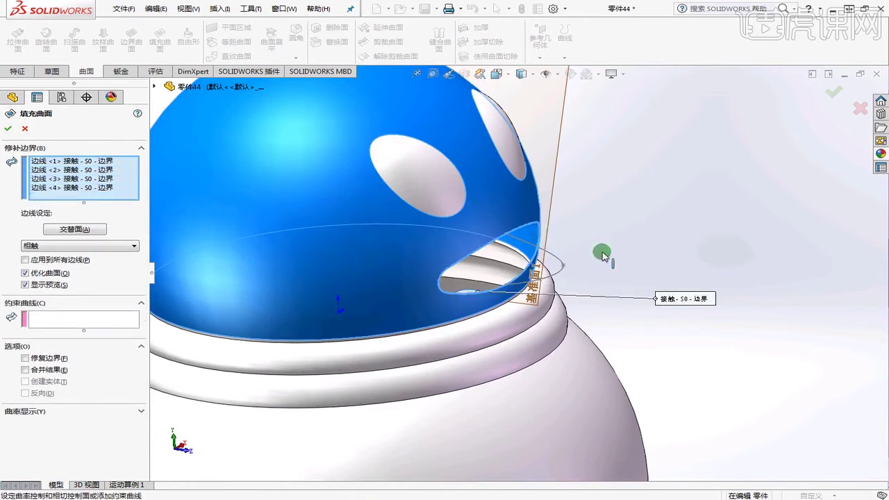
# Add the spline sketch 草图8 as constraint curve of the mouth's filled surface and create the surface
pyautogui.scroll(2, 602, 254)
pyautogui.moveTo(631, 252); pyautogui.dragTo(634, 152, button='middle')
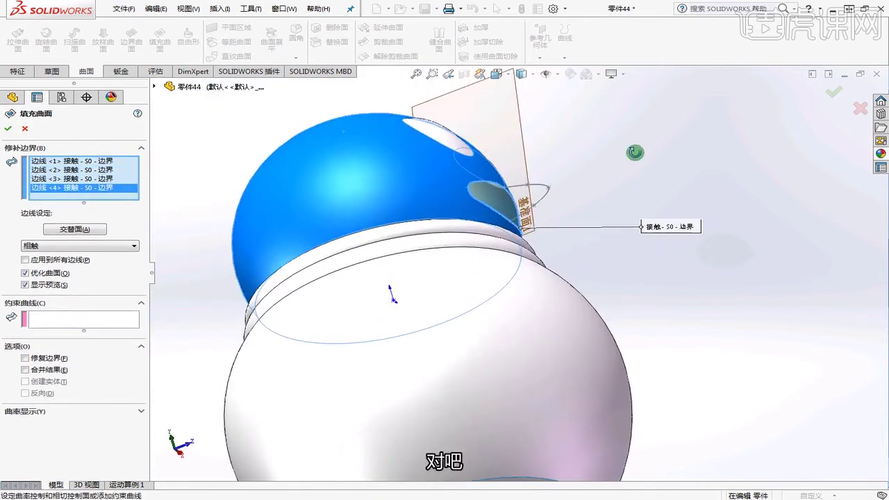
pyautogui.click(47, 319)
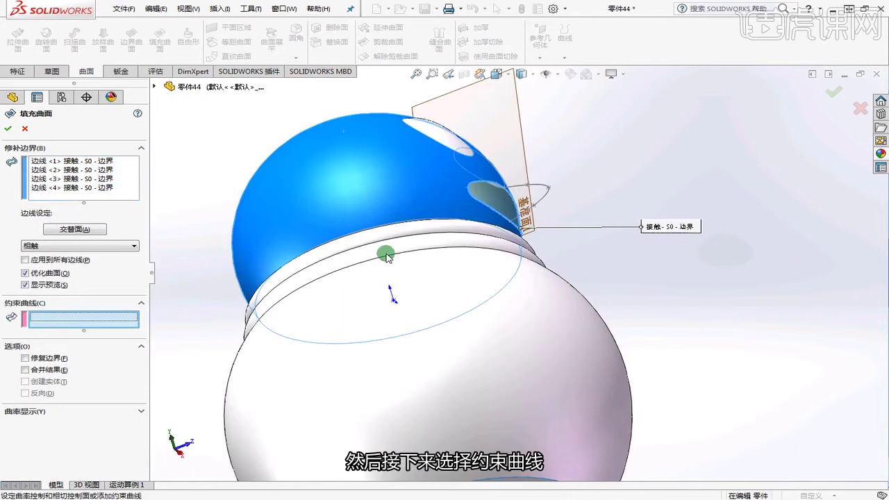
pyautogui.click(518, 188)
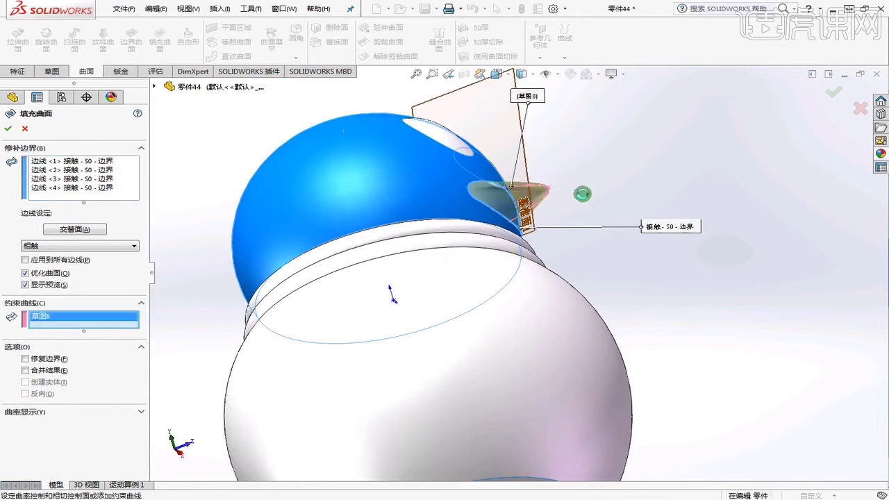
pyautogui.moveTo(581, 193); pyautogui.dragTo(536, 240, button='middle')
pyautogui.scroll(-2, 514, 139)
pyautogui.click(9, 130)
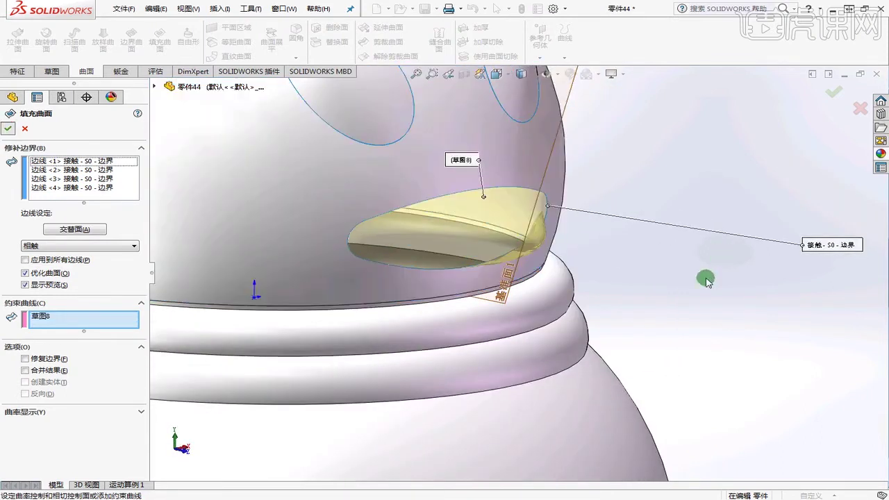
pyautogui.moveTo(681, 282); pyautogui.dragTo(482, 244, button='middle')
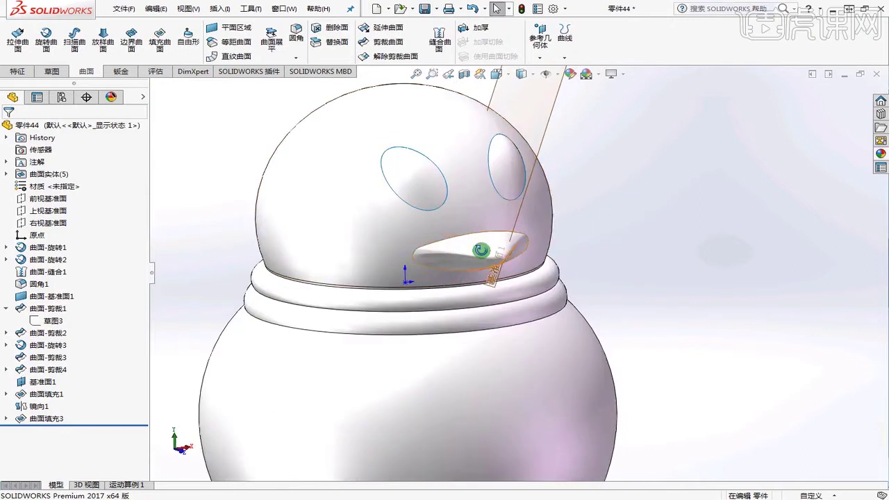
# Delete the filled surface 曲面填充3 from the mouth opening
pyautogui.click(484, 255)
pyautogui.press('Delete')
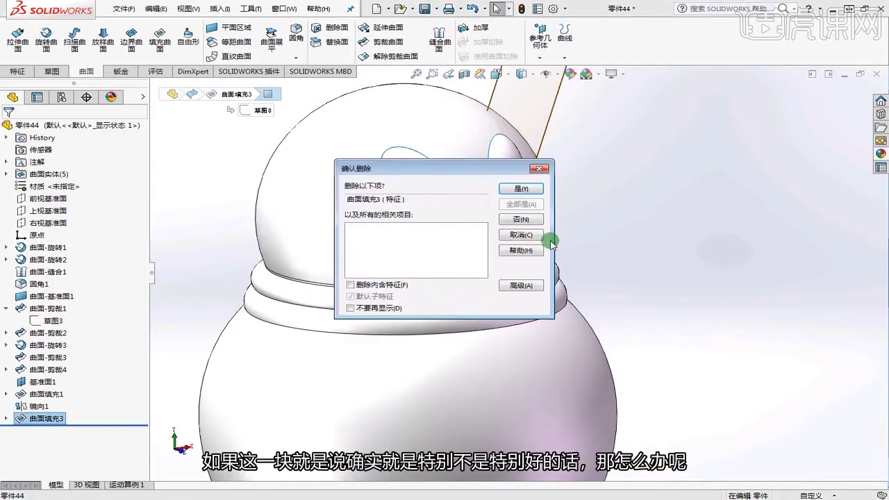
pyautogui.click(528, 187)
pyautogui.scroll(1, 632, 267)
pyautogui.scroll(-1, 567, 243)
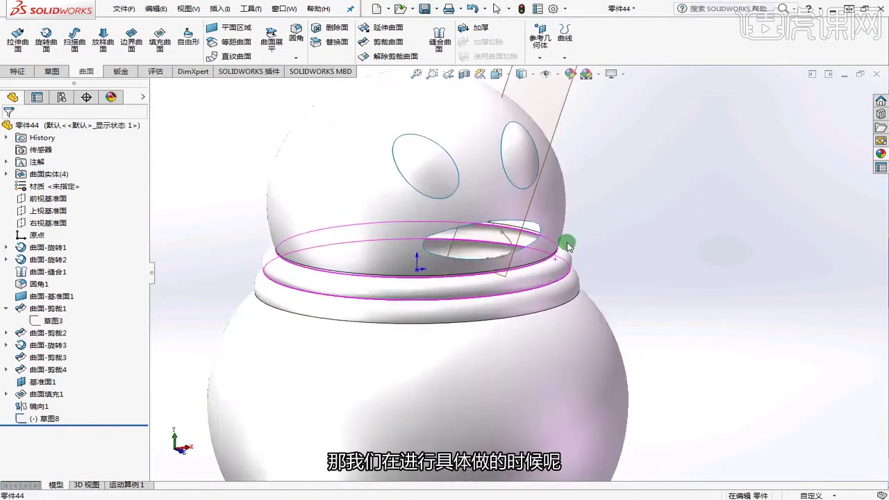
# Examine the mouth opening, its spline section and its upper edge as possible profiles for a lofted surface
pyautogui.scroll(3, 631, 238)
pyautogui.scroll(2, 462, 301)
pyautogui.scroll(-3, 513, 273)
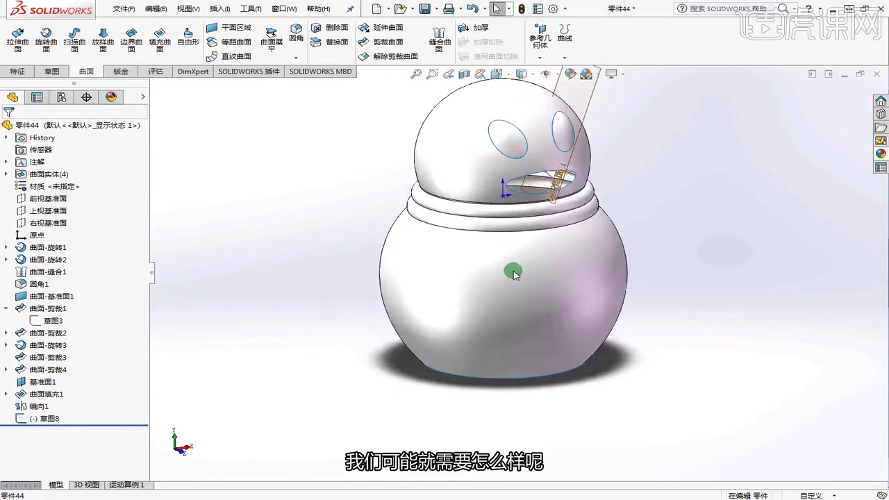
pyautogui.scroll(-3, 541, 268)
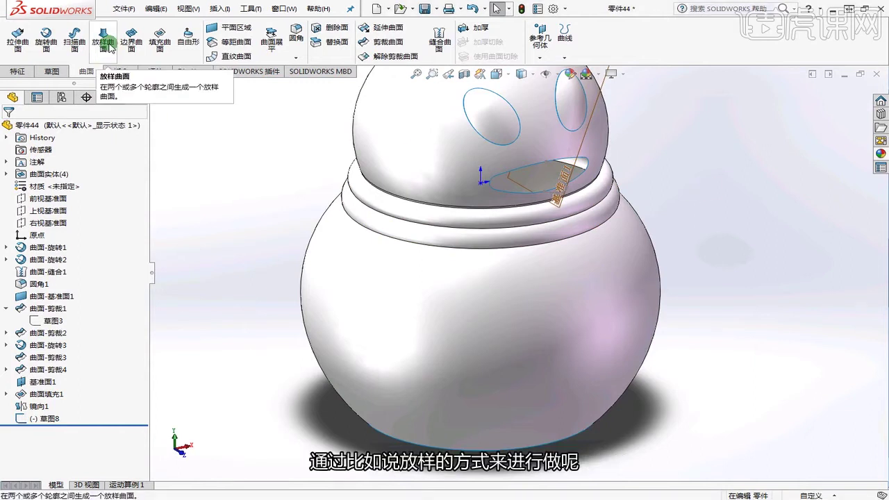
pyautogui.scroll(2, 704, 192)
pyautogui.moveTo(704, 191); pyautogui.dragTo(716, 198, button='middle')
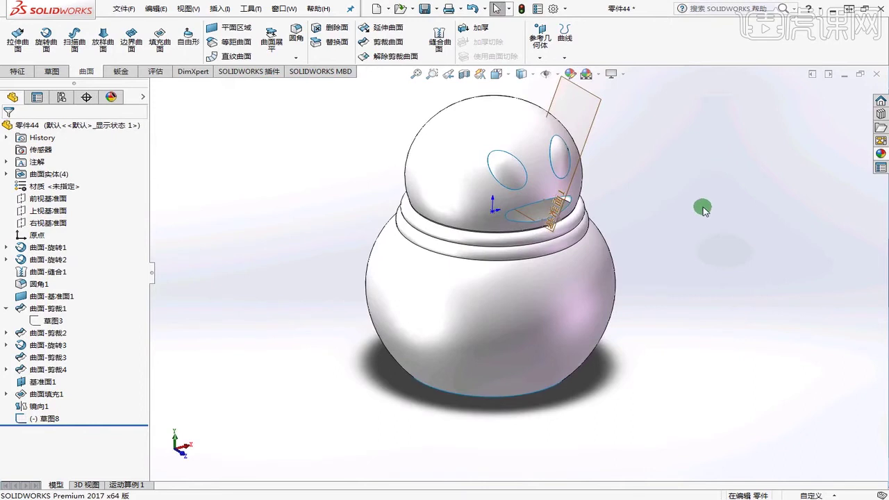
pyautogui.scroll(-4, 587, 221)
pyautogui.scroll(-2, 586, 216)
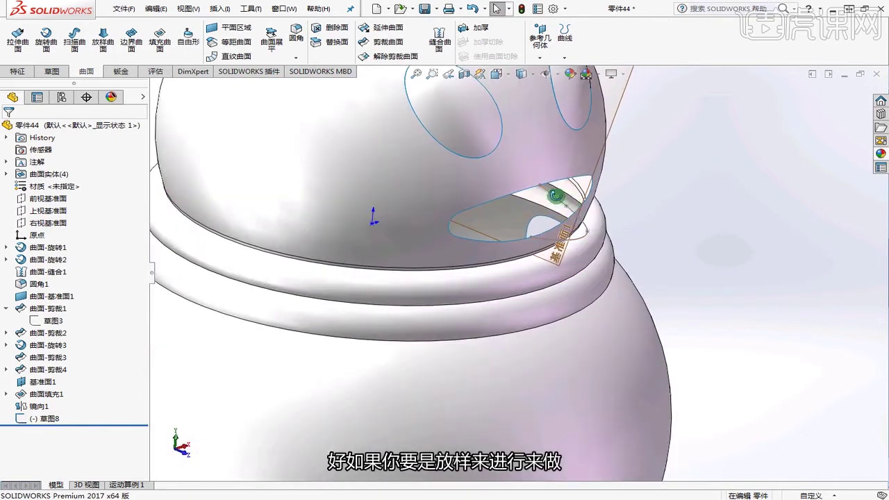
pyautogui.click(560, 203)
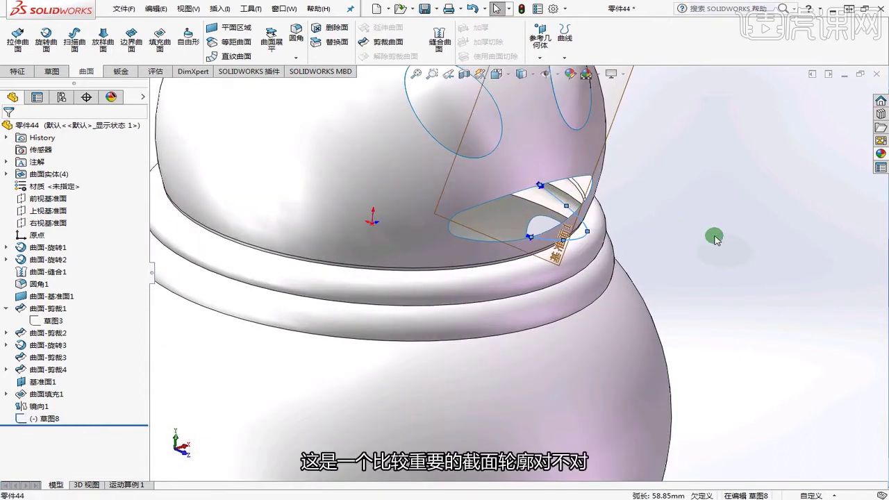
pyautogui.click(505, 198)
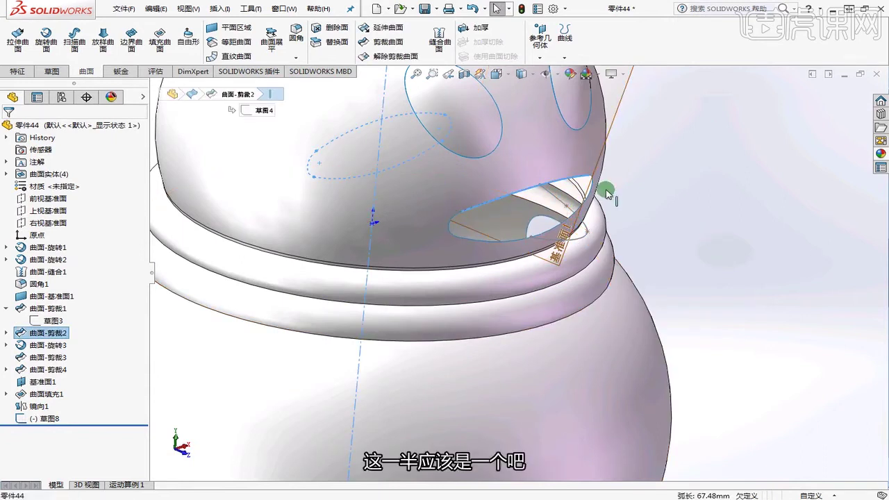
pyautogui.click(683, 210)
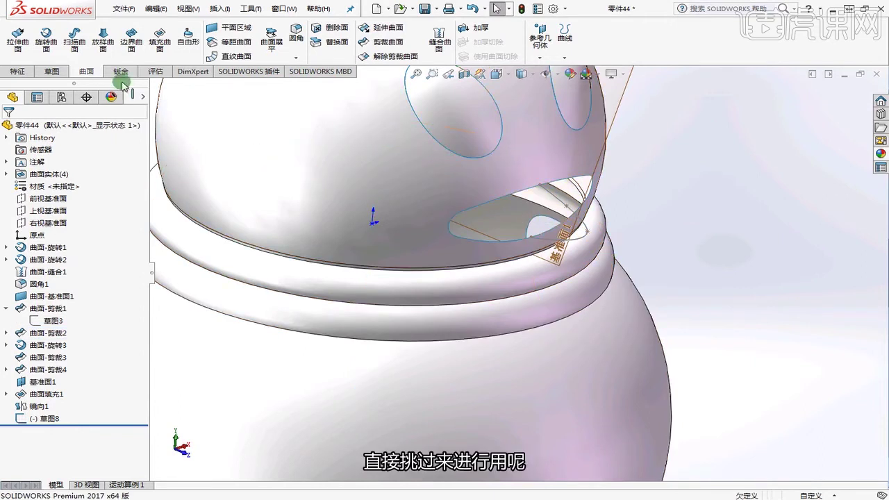
# Create a 3D sketch and convert the mouth opening's upper edge, left end edge and lower edge into sketch curves
pyautogui.click(60, 73)
pyautogui.click(18, 57)
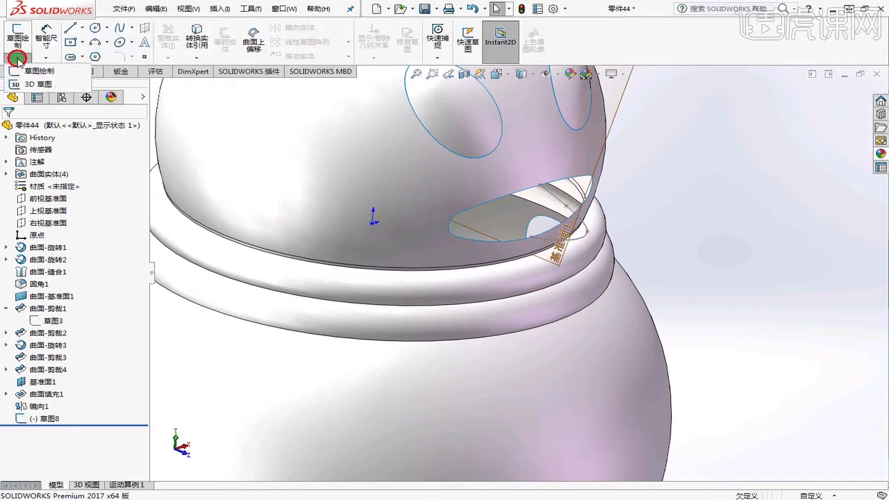
pyautogui.click(28, 82)
pyautogui.click(197, 35)
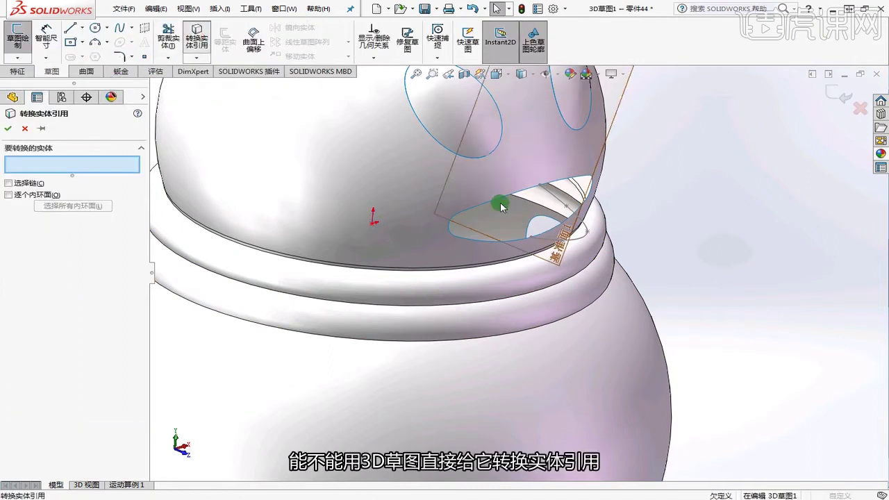
pyautogui.scroll(-2, 538, 186)
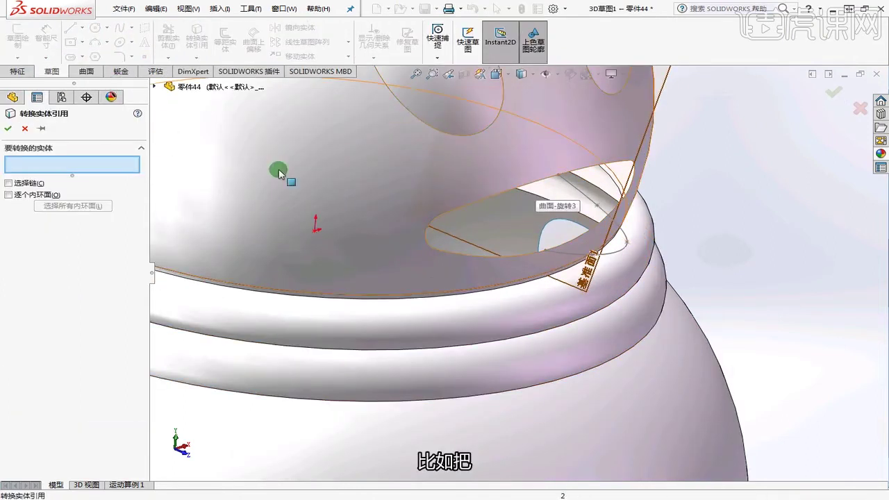
pyautogui.click(427, 230)
pyautogui.click(471, 202)
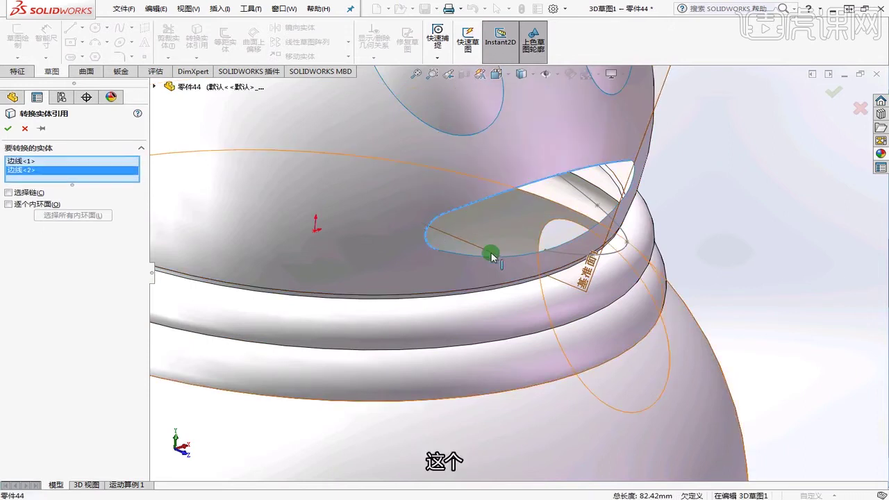
pyautogui.click(491, 258)
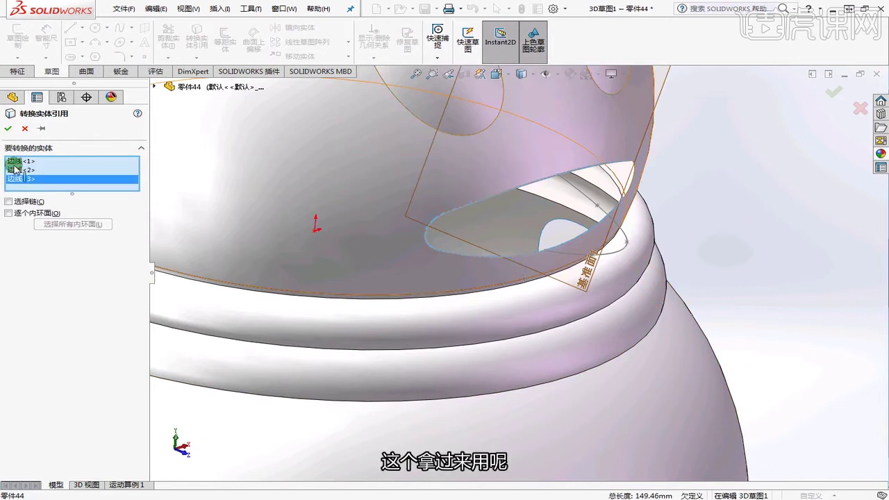
pyautogui.click(8, 128)
pyautogui.moveTo(699, 192)
pyautogui.mouseDown(button='middle')
pyautogui.moveTo(698, 204)
pyautogui.moveTo(686, 198)
pyautogui.moveTo(693, 207)
pyautogui.mouseUp(button='middle')
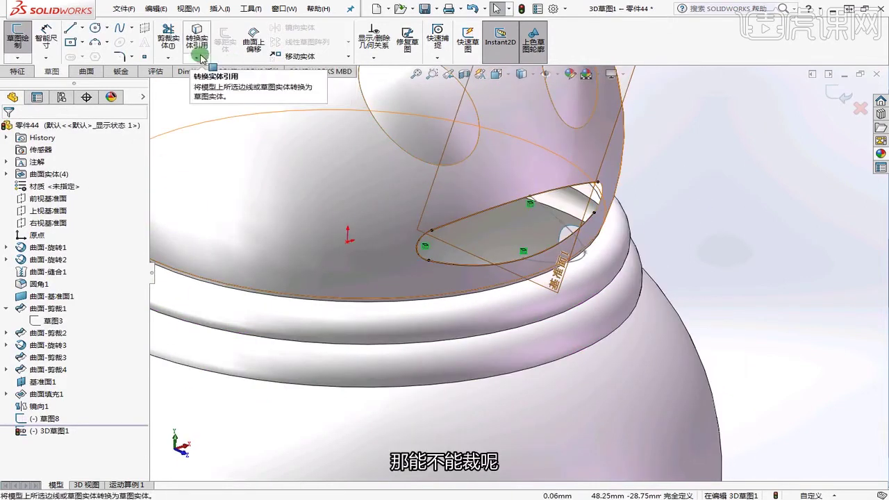
pyautogui.click(178, 59)
pyautogui.click(187, 74)
pyautogui.click(199, 112)
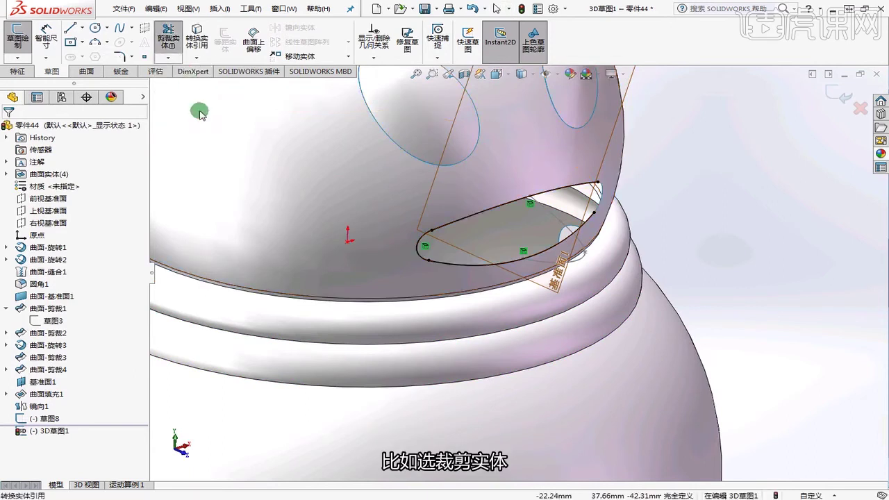
pyautogui.moveTo(561, 202)
pyautogui.mouseDown(button='middle')
pyautogui.moveTo(630, 222)
pyautogui.moveTo(618, 193)
pyautogui.moveTo(629, 206)
pyautogui.mouseUp(button='middle')
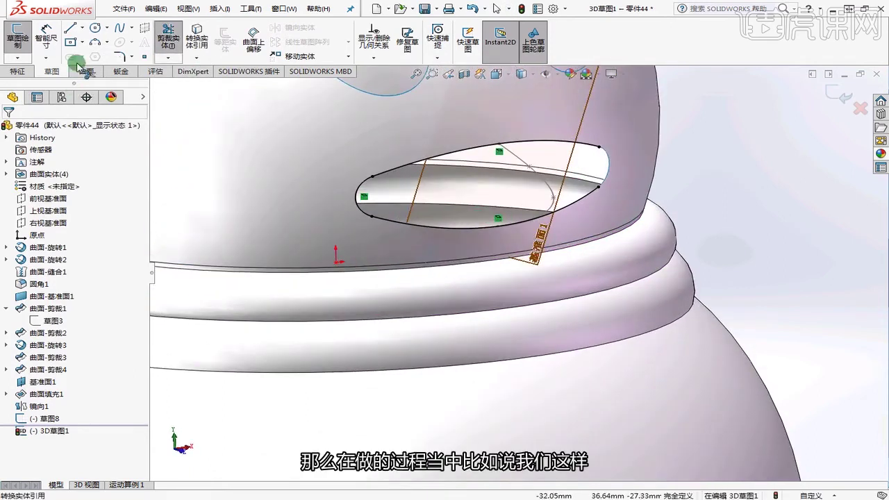
# Draw a line across the mouth opening, joining the spline's endpoints on the upper and lower edges
pyautogui.click(70, 27)
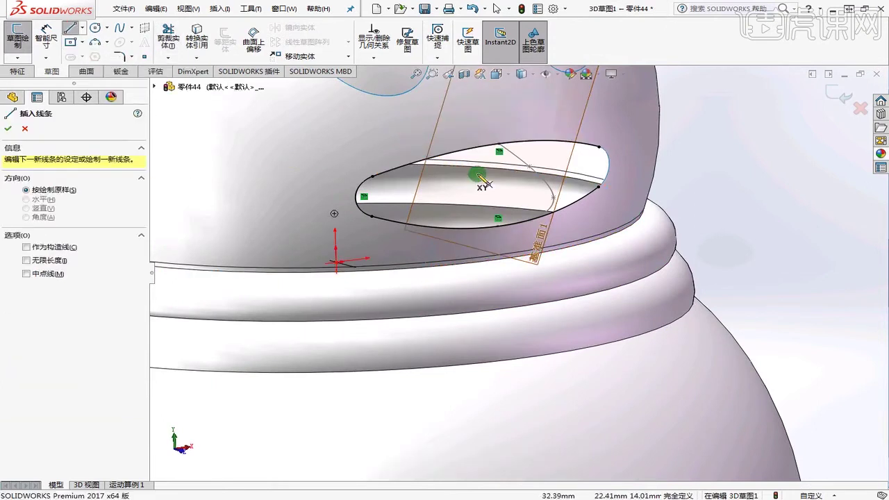
pyautogui.click(499, 143)
pyautogui.click(498, 226)
pyautogui.rightClick(683, 206)
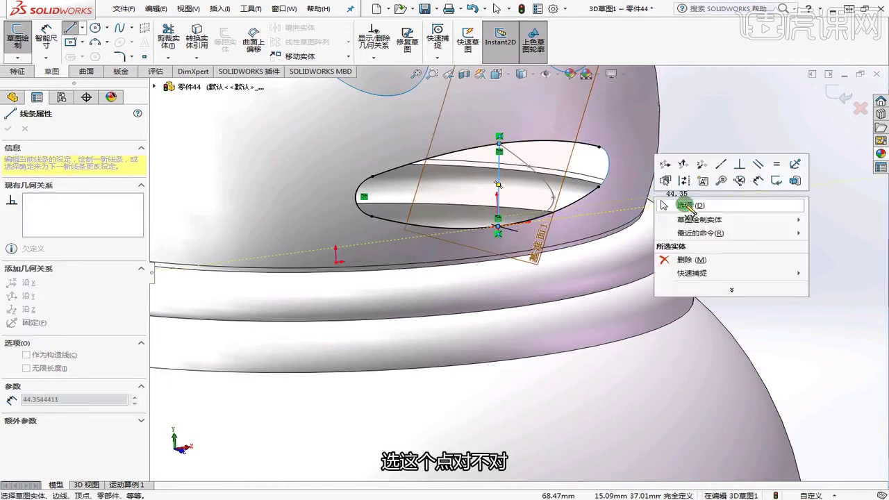
pyautogui.click(695, 206)
# Trim the converted upper and lower curves back to the dividing line, removing their portions toward the mouth's right end
pyautogui.click(167, 34)
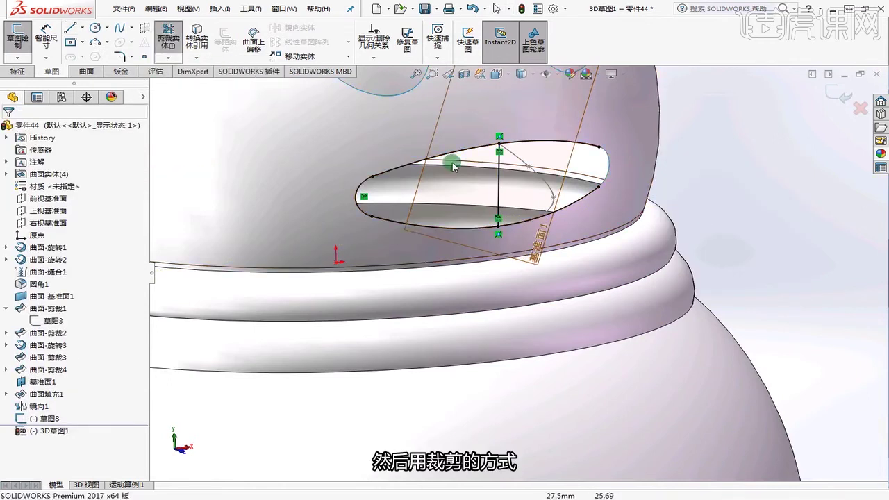
pyautogui.scroll(-3, 452, 163)
pyautogui.click(554, 136)
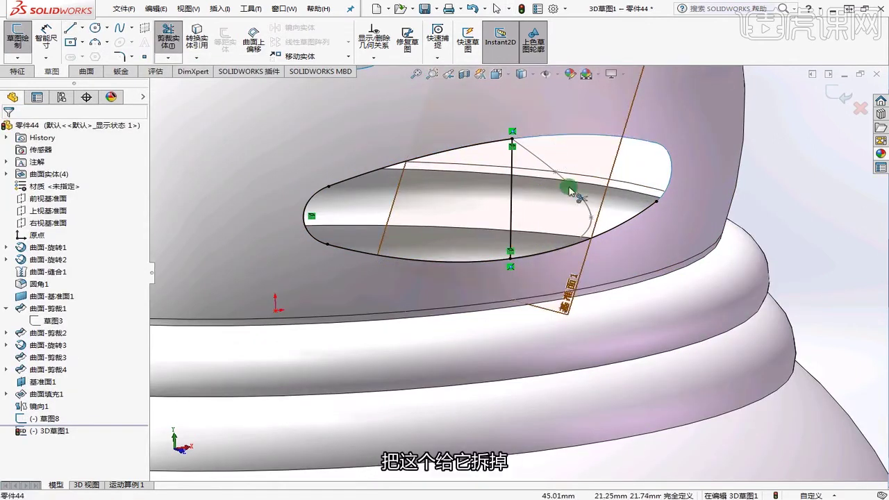
pyautogui.click(591, 234)
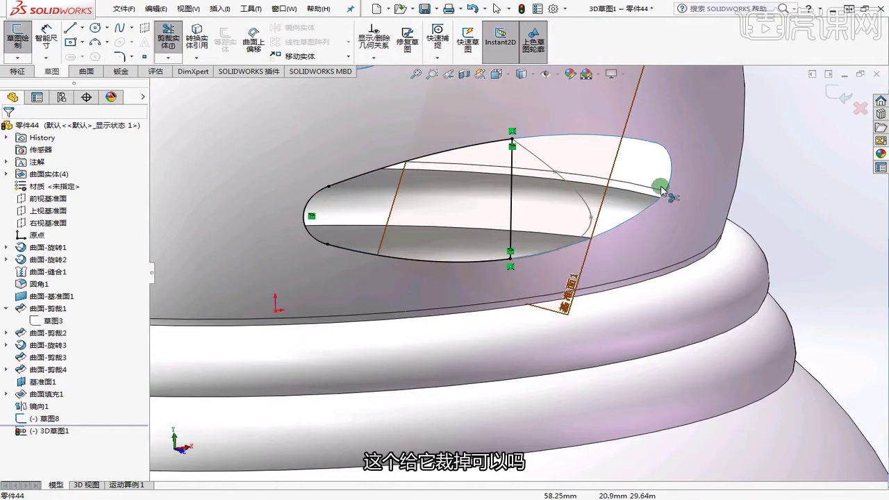
# Turn the dividing line across the mouth into construction geometry and exit the 3D sketch
pyautogui.rightClick(513, 182)
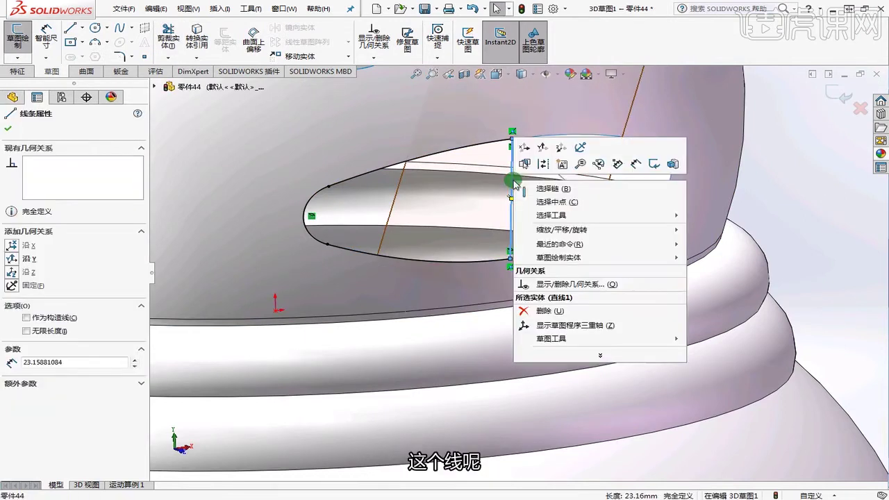
pyautogui.press('Escape')
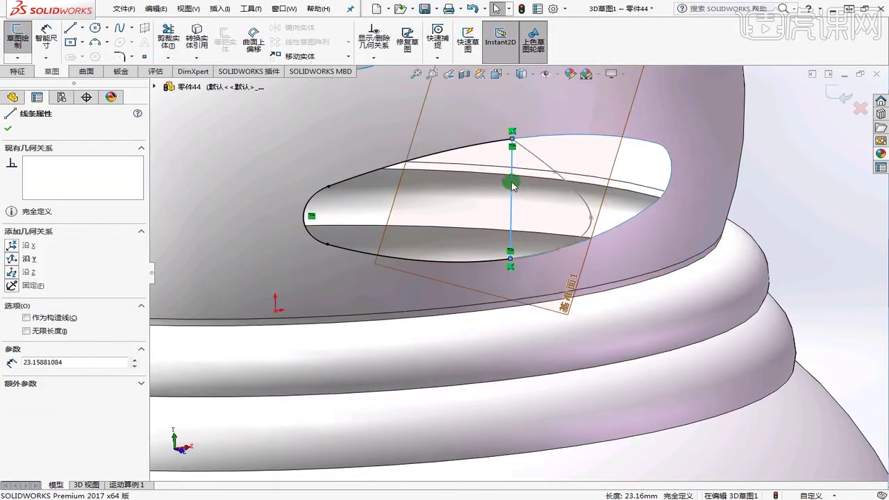
pyautogui.click(26, 317)
pyautogui.click(760, 149)
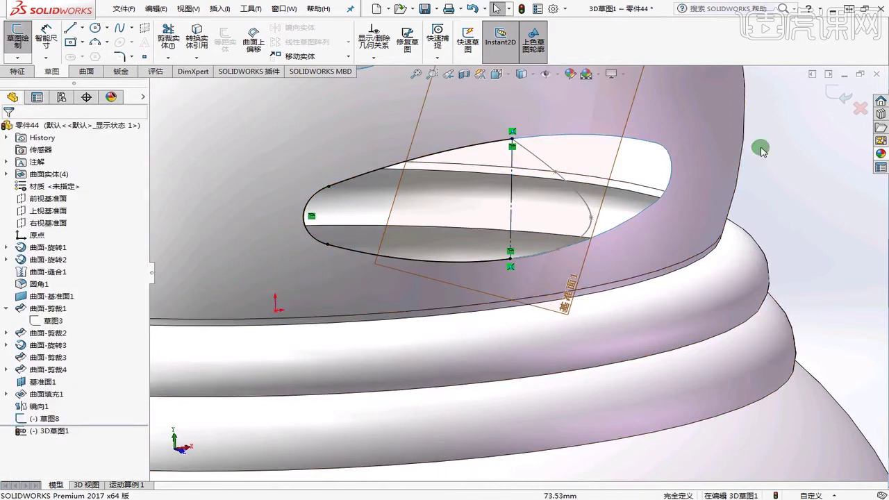
pyautogui.click(828, 90)
pyautogui.scroll(5, 531, 214)
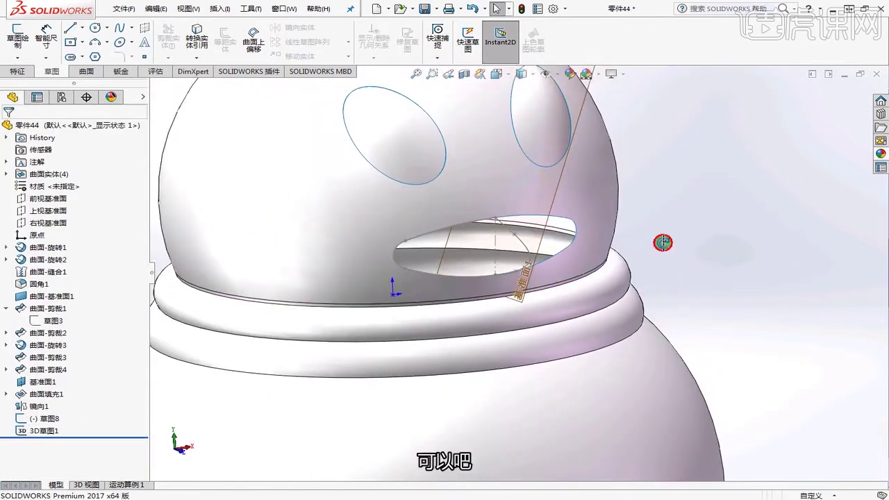
# Create another 3D sketch and convert the mouth opening's upper edge, right end edge and lower edge into sketch curves
pyautogui.click(19, 59)
pyautogui.click(28, 86)
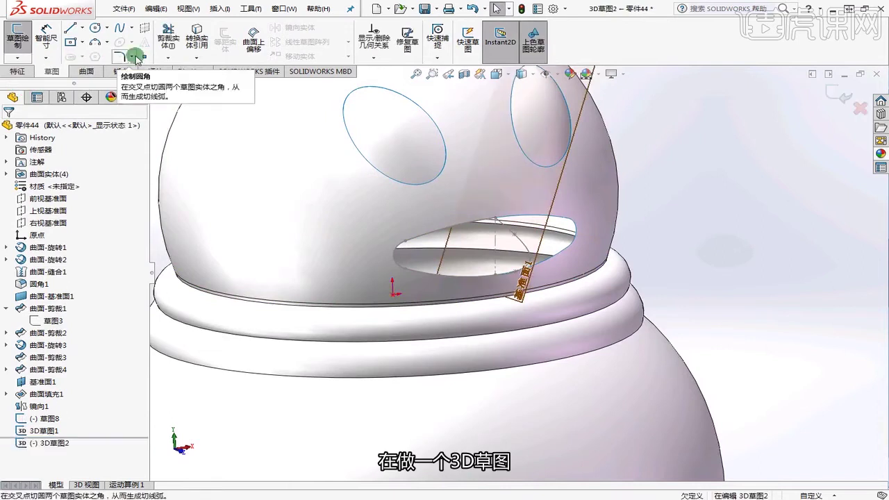
pyautogui.click(196, 36)
pyautogui.scroll(-2, 520, 208)
pyautogui.click(526, 221)
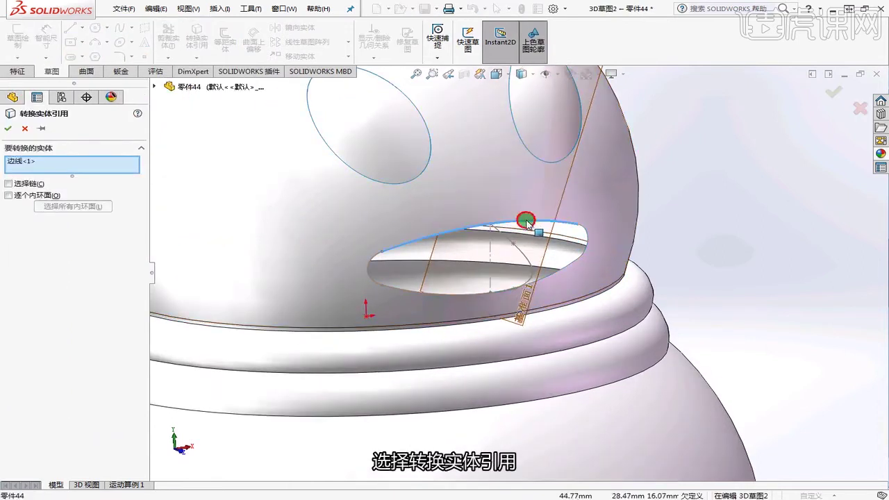
pyautogui.click(584, 238)
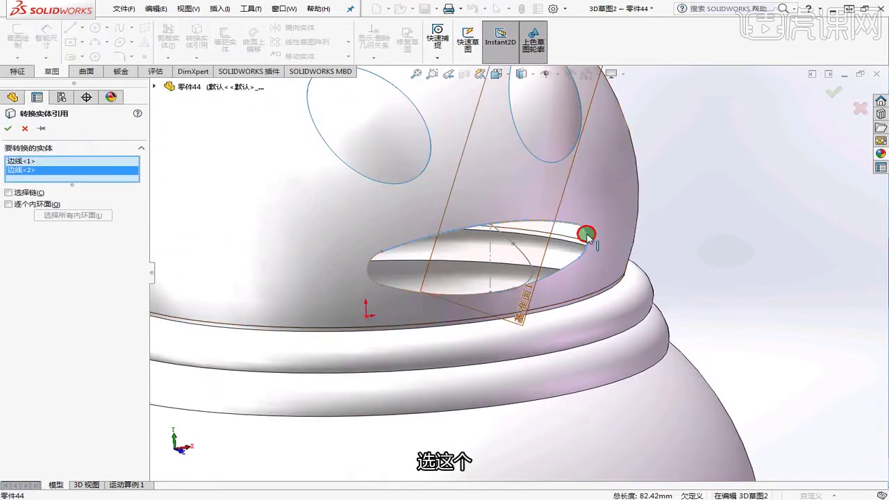
pyautogui.click(568, 269)
pyautogui.click(5, 128)
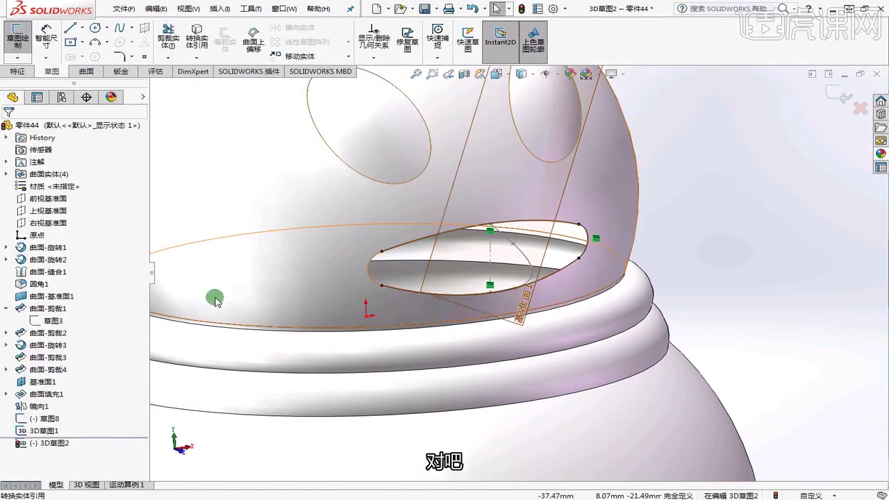
# Draw a line across the mouth opening between the spline section's endpoints on the upper and lower edges
pyautogui.click(82, 30)
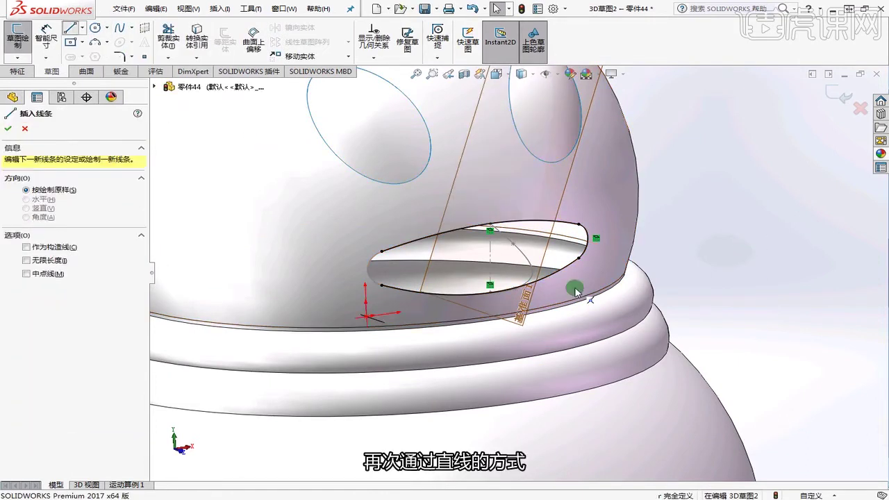
pyautogui.click(490, 229)
pyautogui.click(490, 290)
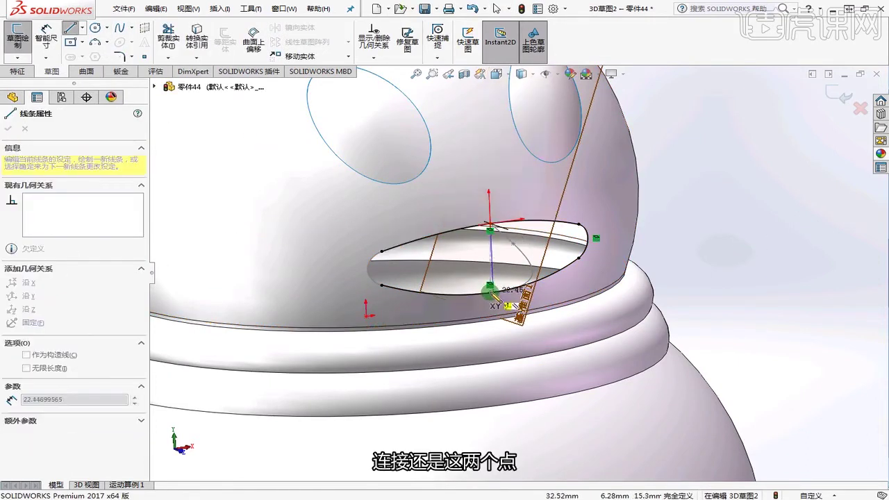
pyautogui.rightClick(668, 244)
pyautogui.click(694, 255)
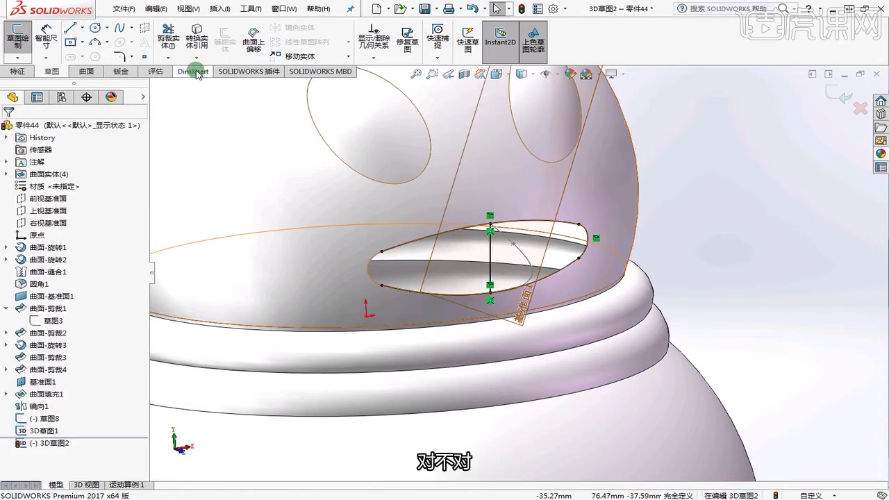
# Trim the converted upper and lower mouth curves back to the dividing line, removing their portions toward the mouth's left end
pyautogui.click(168, 35)
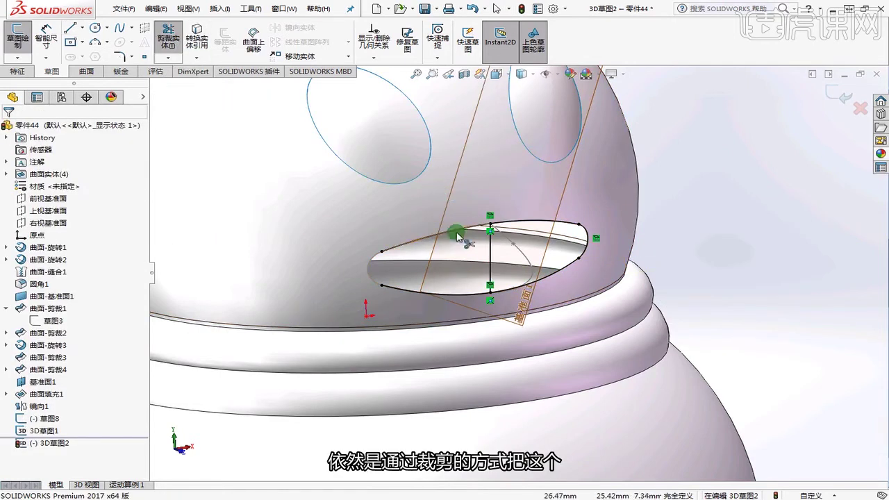
pyautogui.click(452, 229)
pyautogui.click(452, 295)
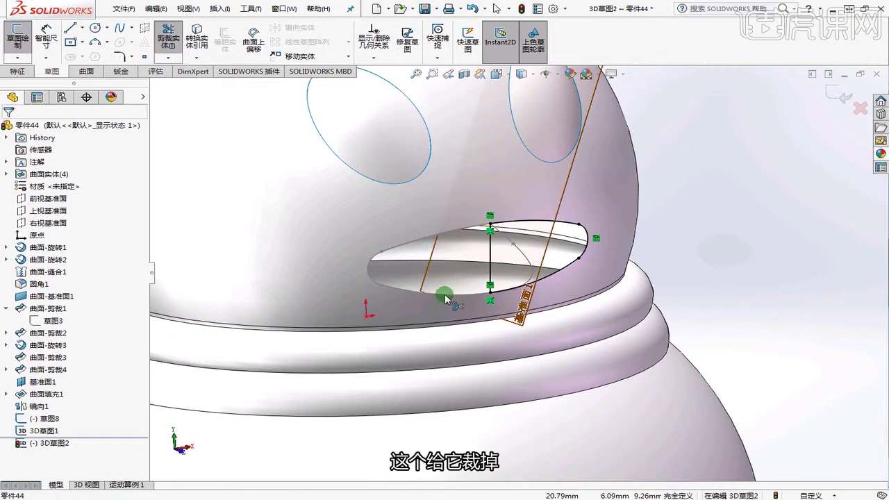
pyautogui.press('Escape')
# Make the second dividing line across the mouth construction geometry and finish this 3D sketch
pyautogui.click(490, 234)
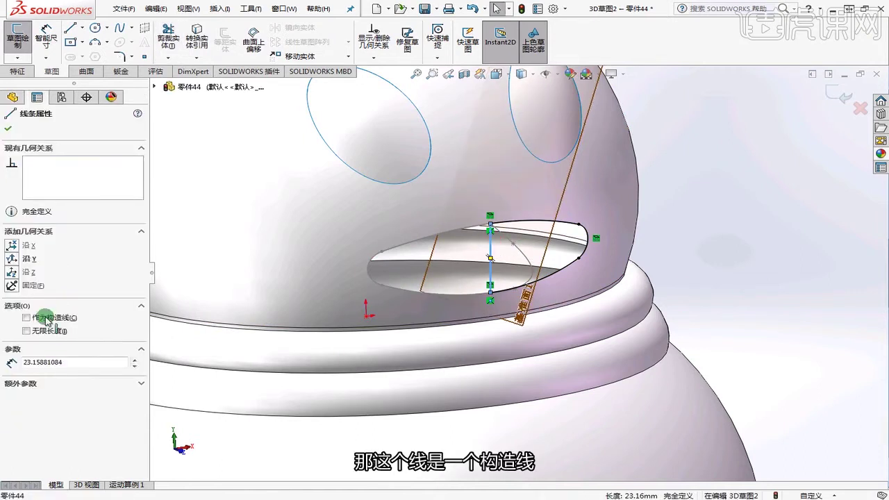
pyautogui.click(835, 95)
pyautogui.scroll(2, 666, 214)
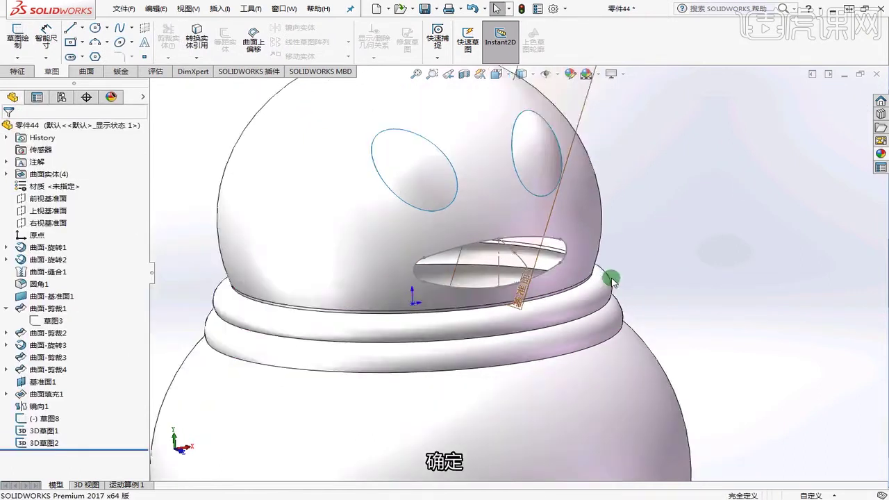
pyautogui.moveTo(610, 279)
pyautogui.mouseDown(button='middle')
pyautogui.moveTo(625, 301)
pyautogui.moveTo(651, 283)
pyautogui.mouseUp(button='middle')
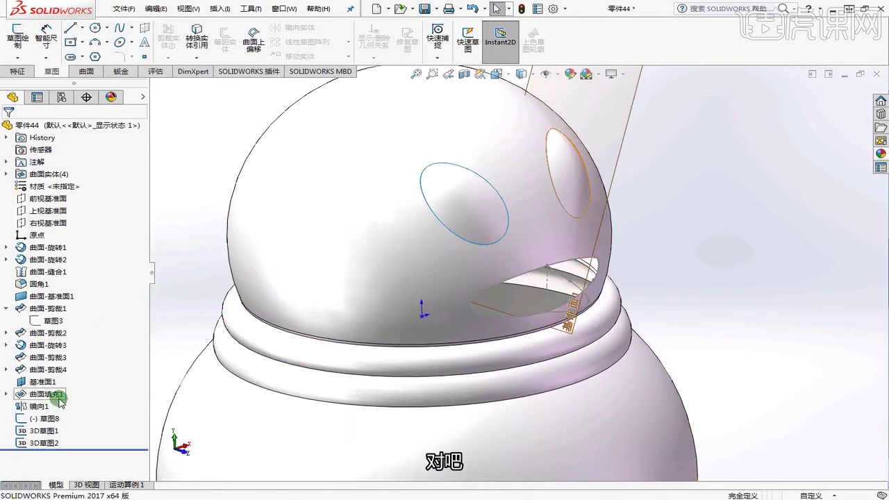
pyautogui.scroll(2, 662, 216)
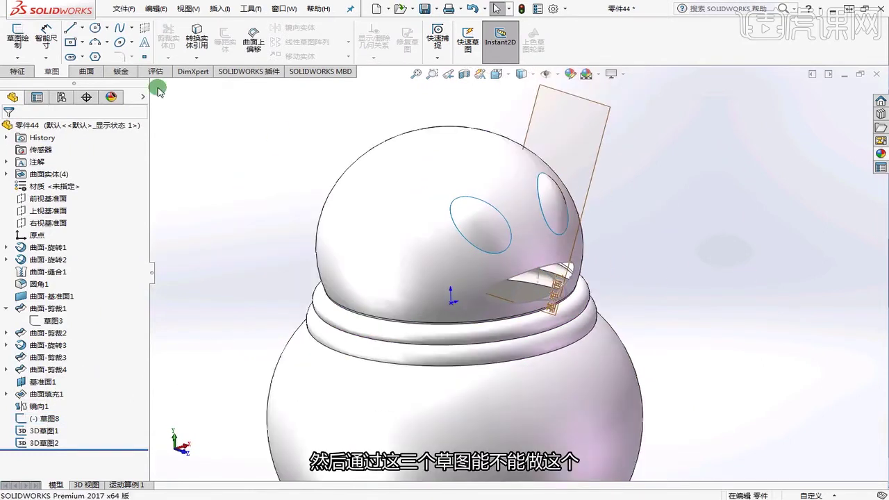
# Create a lofted surface for the mouth through the profiles 3D草图1, 草图8 and 3D草图2, in that order
pyautogui.click(86, 71)
pyautogui.click(118, 40)
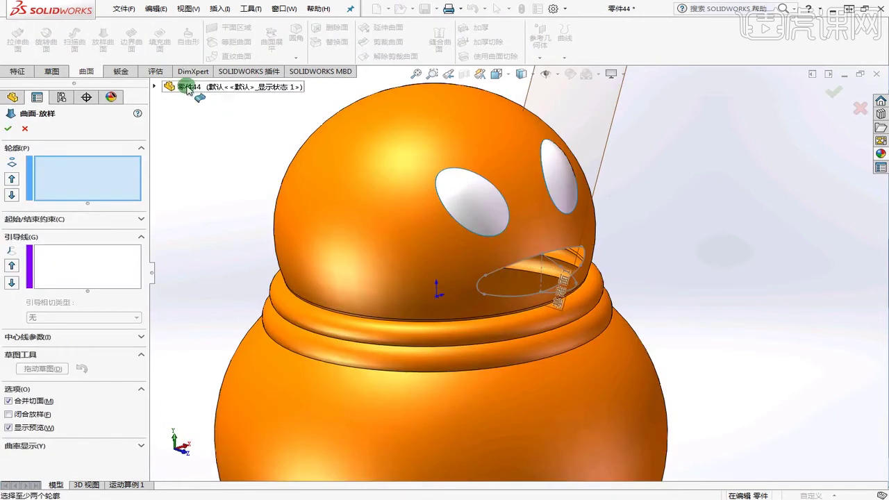
pyautogui.click(187, 88)
pyautogui.click(202, 380)
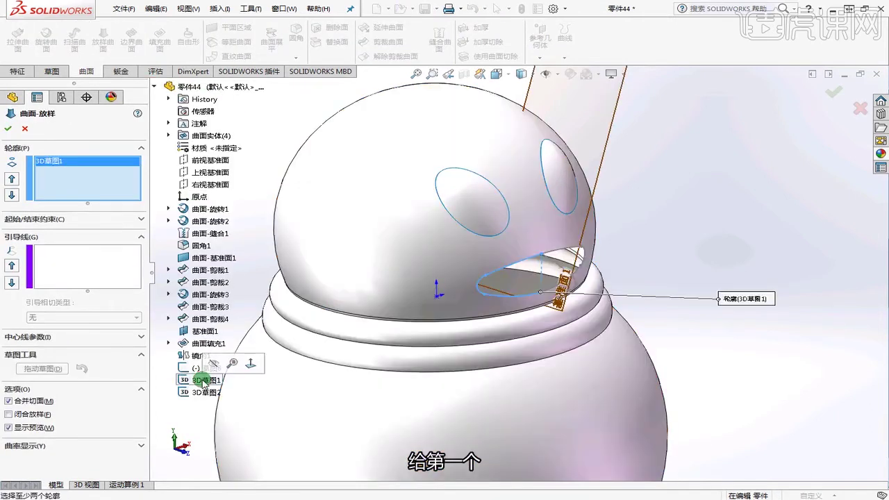
pyautogui.scroll(-3, 445, 327)
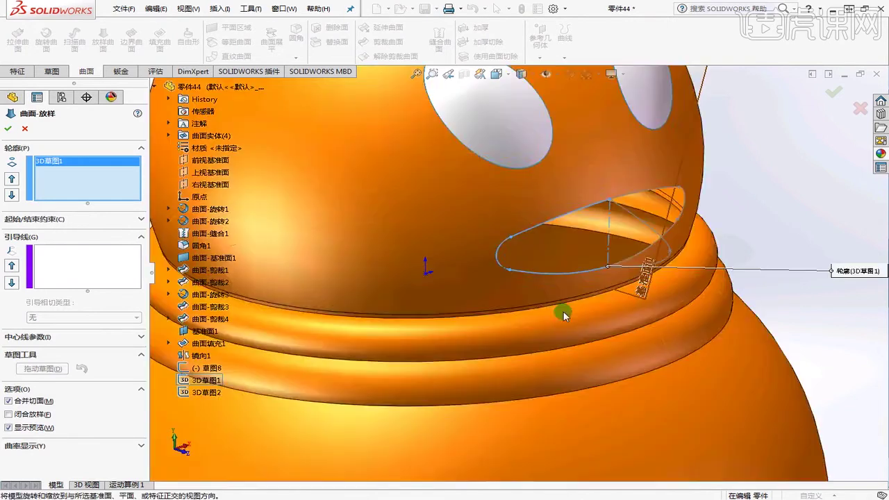
pyautogui.click(635, 270)
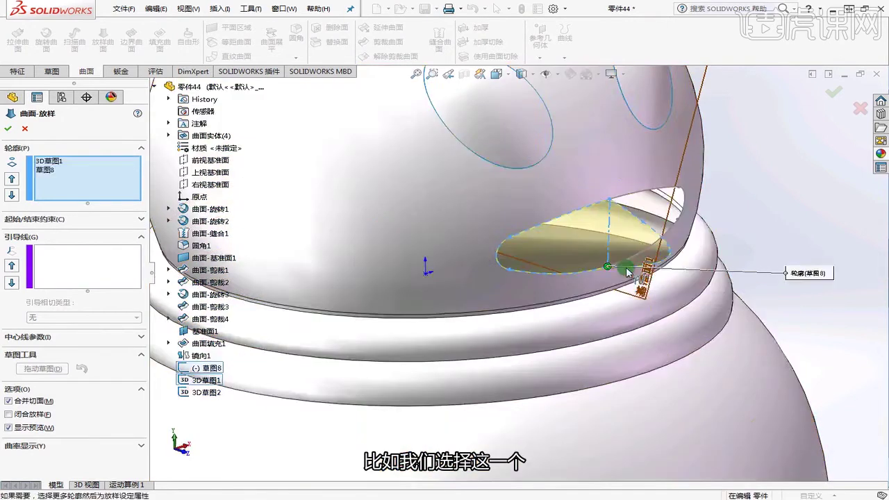
pyautogui.scroll(2, 620, 263)
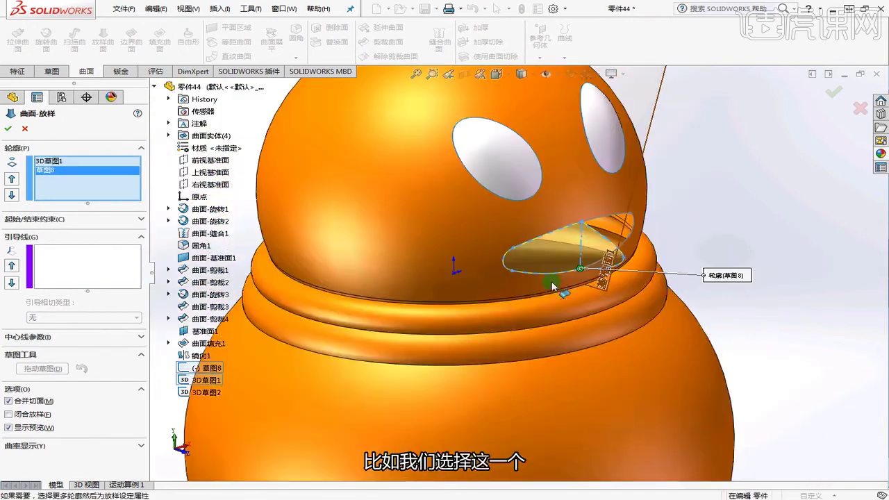
pyautogui.click(202, 392)
pyautogui.moveTo(695, 208)
pyautogui.mouseDown(button='middle')
pyautogui.moveTo(704, 199)
pyautogui.moveTo(654, 188)
pyautogui.moveTo(650, 118)
pyautogui.moveTo(618, 192)
pyautogui.moveTo(301, 188)
pyautogui.moveTo(689, 196)
pyautogui.moveTo(635, 143)
pyautogui.moveTo(641, 218)
pyautogui.moveTo(524, 284)
pyautogui.moveTo(557, 293)
pyautogui.moveTo(577, 133)
pyautogui.moveTo(682, 212)
pyautogui.mouseUp(button='middle')
pyautogui.press('Return')
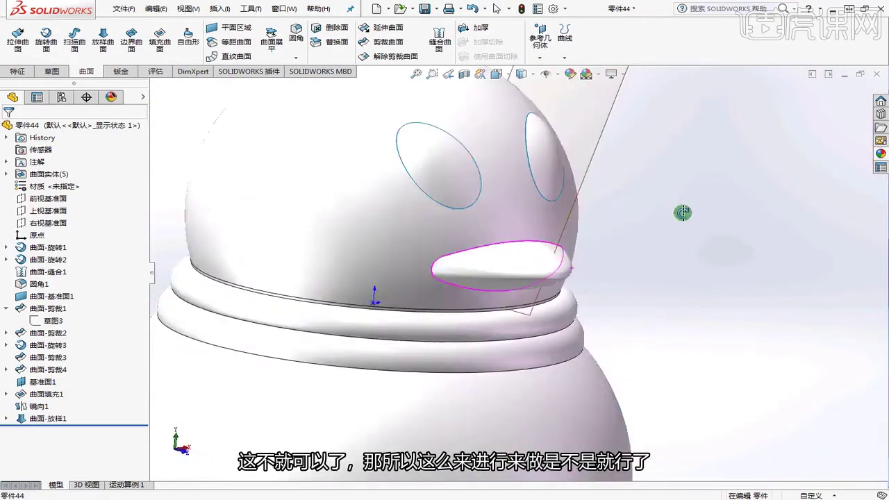
pyautogui.press('f')
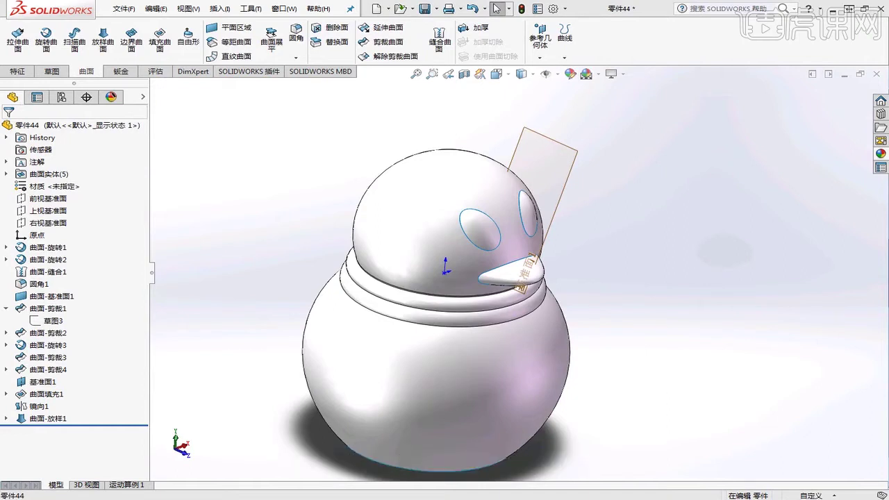
pyautogui.moveTo(711, 307); pyautogui.dragTo(586, 326, button='middle')
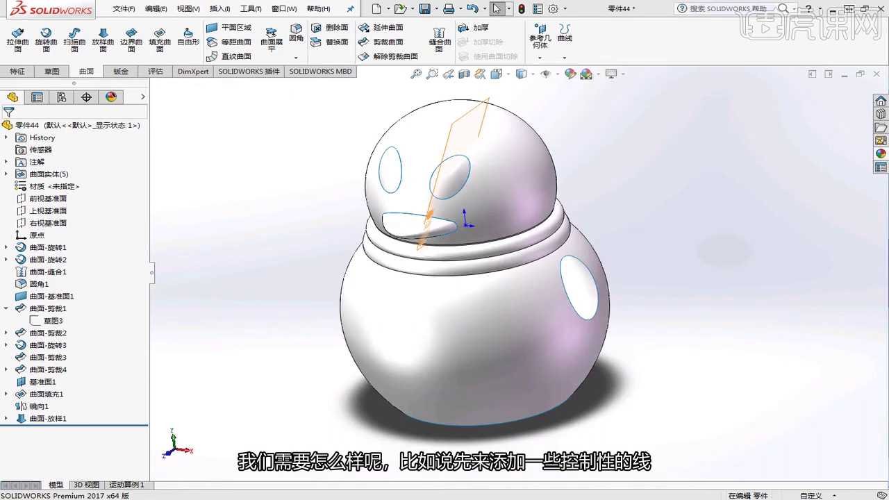
pyautogui.moveTo(694, 291); pyautogui.dragTo(712, 295, button='middle')
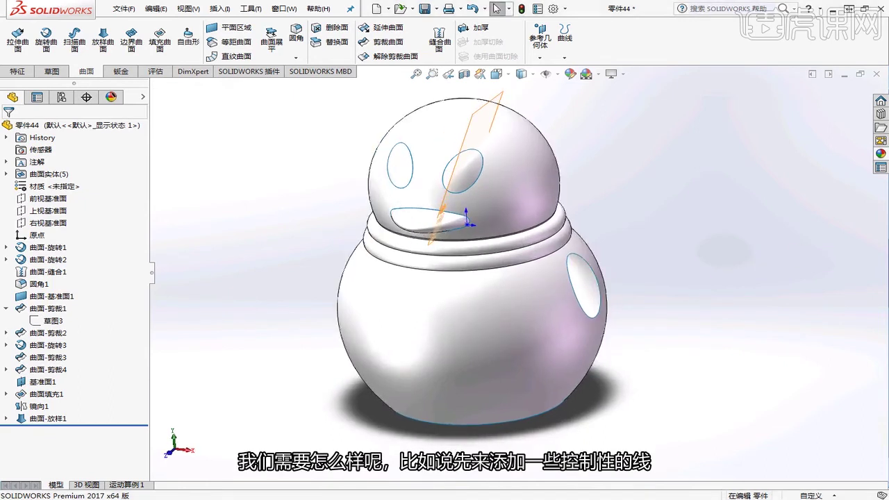
pyautogui.hotkey('alt', 'Tab')
pyautogui.click(611, 313)
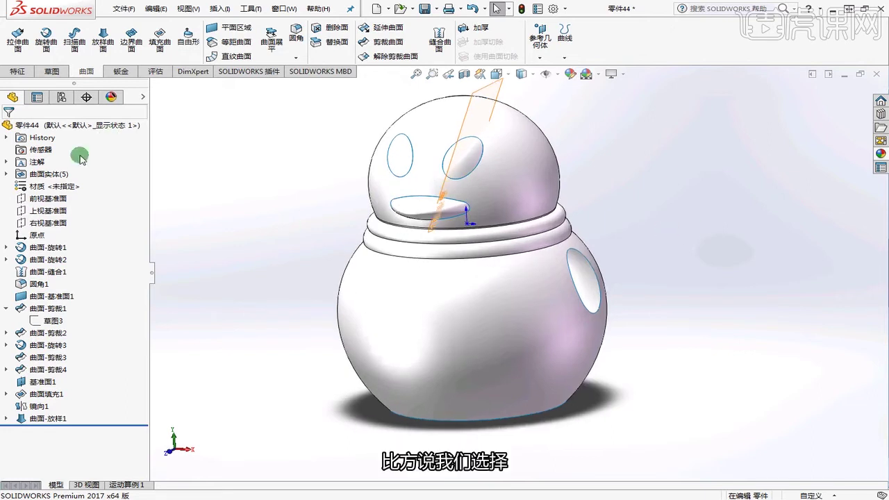
# Sketch an open four-point spline on the Front Plane (前视基准面), arching outward and down beside the body's right shoulder
pyautogui.click(48, 199)
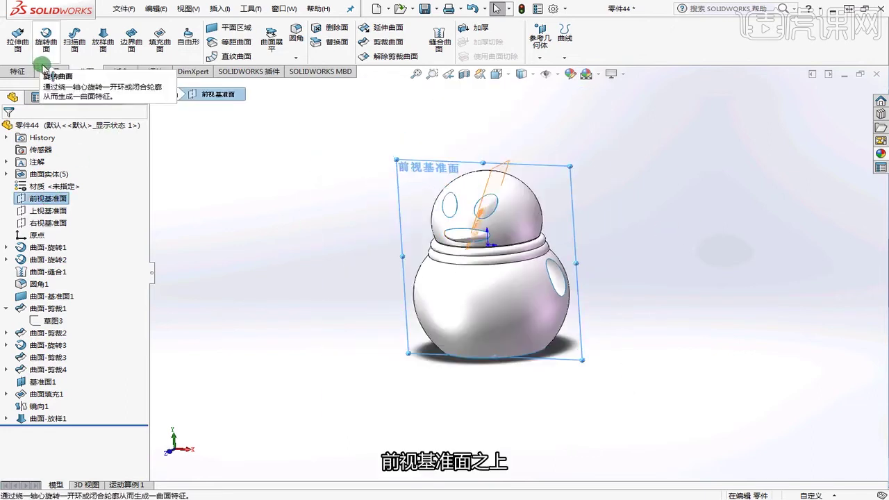
pyautogui.click(51, 71)
pyautogui.click(17, 38)
pyautogui.press('space')
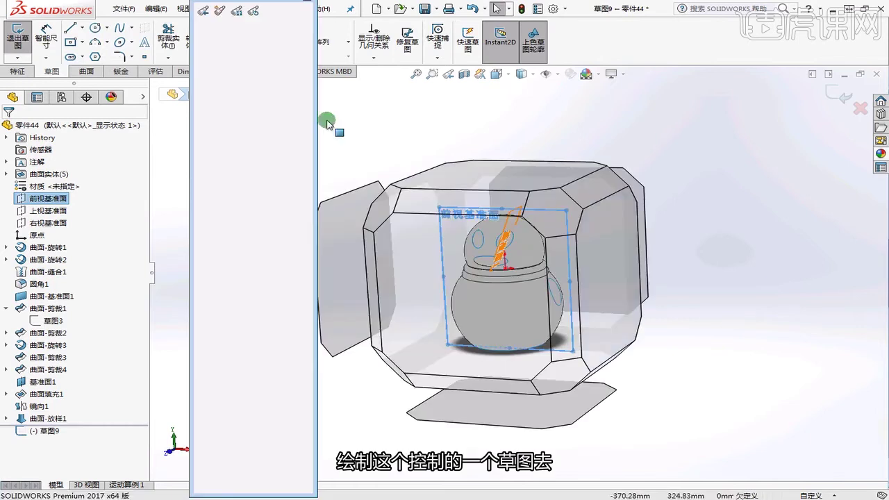
pyautogui.click(307, 62)
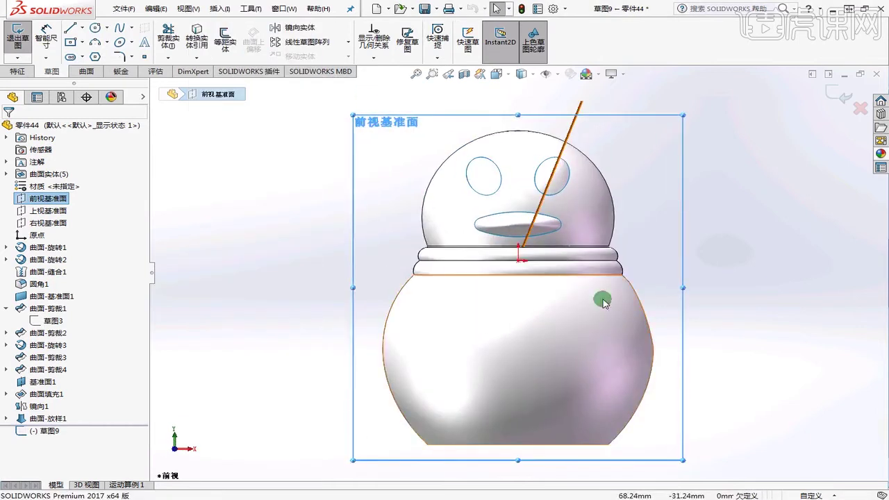
pyautogui.click(123, 29)
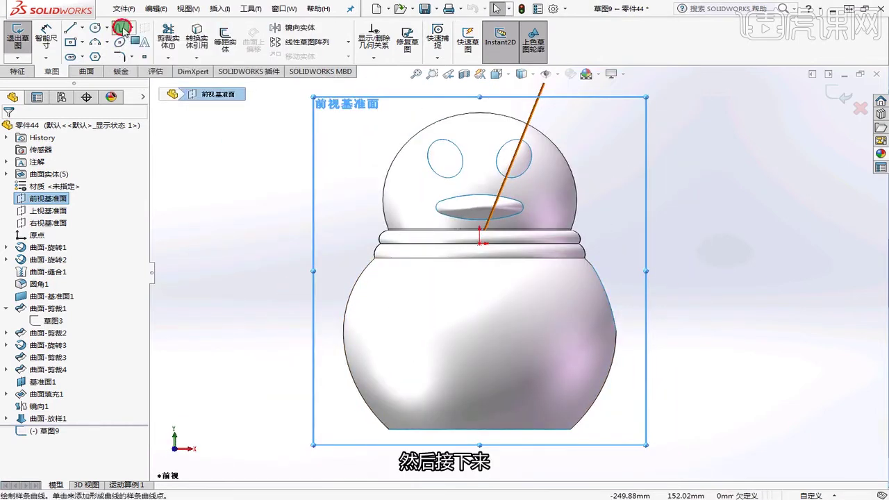
pyautogui.click(598, 259)
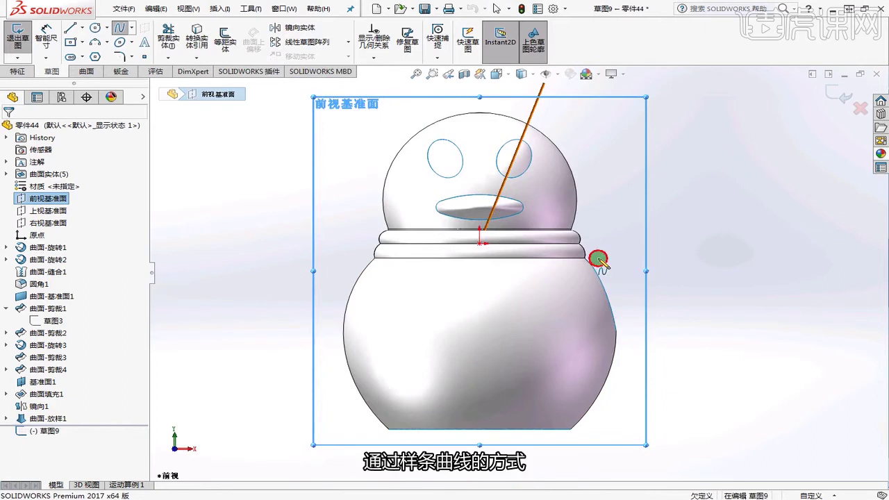
pyautogui.click(664, 278)
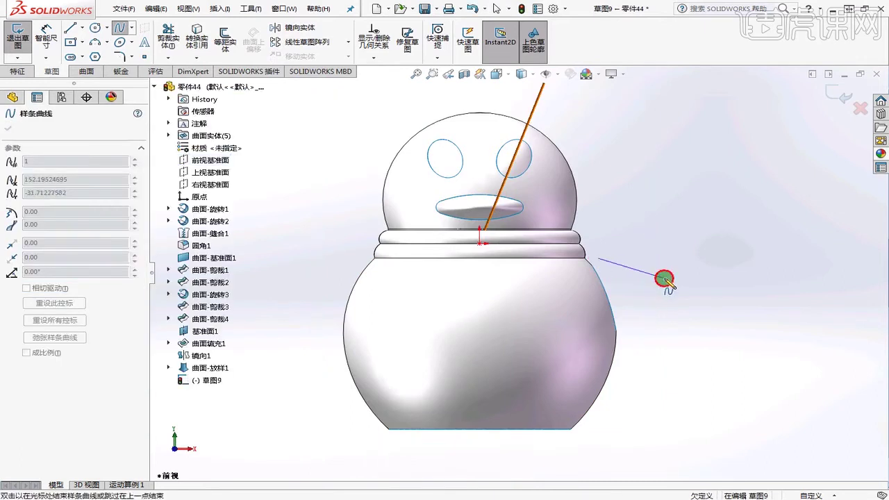
pyautogui.click(691, 317)
pyautogui.click(694, 354)
pyautogui.rightClick(729, 323)
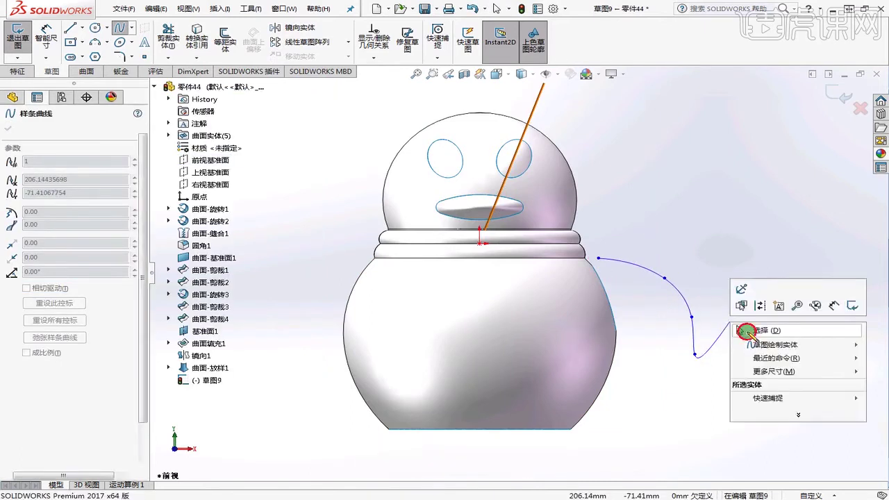
pyautogui.click(746, 330)
# Add a pierce relation between the spline's upper start point and the edge of the arm opening in the body
pyautogui.moveTo(706, 250); pyautogui.dragTo(615, 284, button='middle')
pyautogui.scroll(-2, 615, 286)
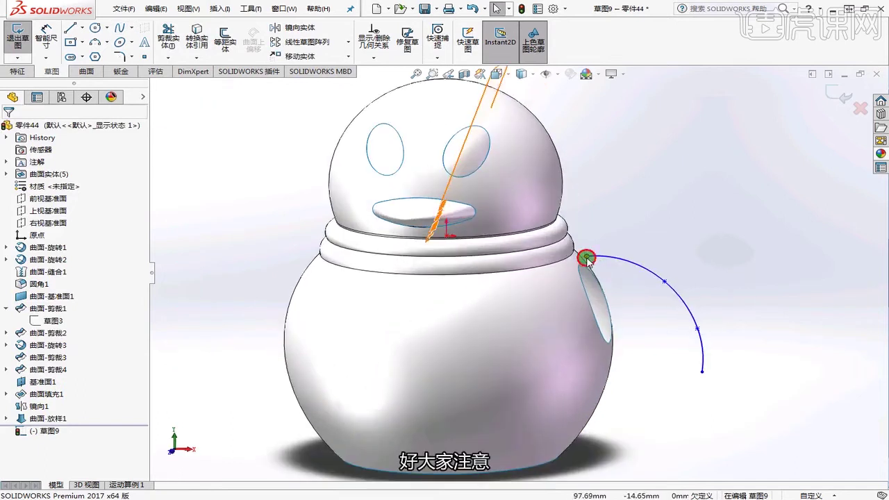
pyautogui.click(587, 258)
pyautogui.keyDown('ctrl'); pyautogui.click(609, 281); pyautogui.keyUp('ctrl')
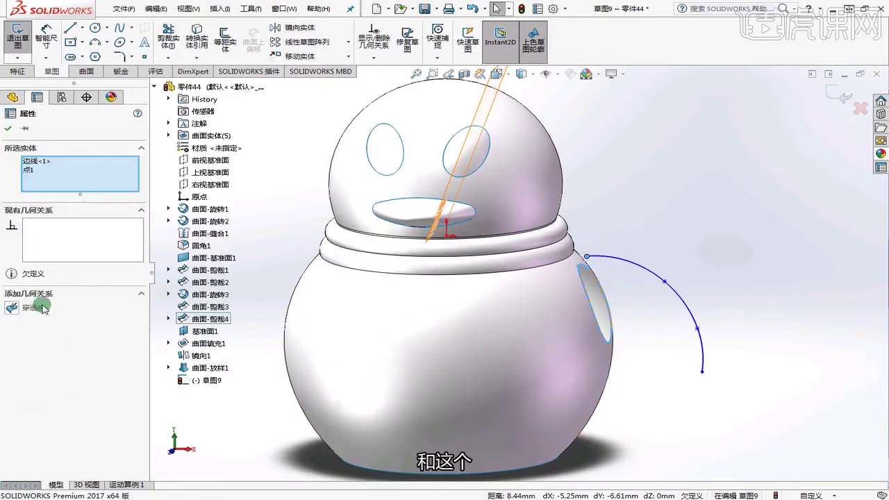
pyautogui.click(42, 308)
pyautogui.press('Escape')
# Reshape the arm spline by moving its free points, placing the lower endpoint about 161 mm across and 119 mm below the origin
pyautogui.press('space')
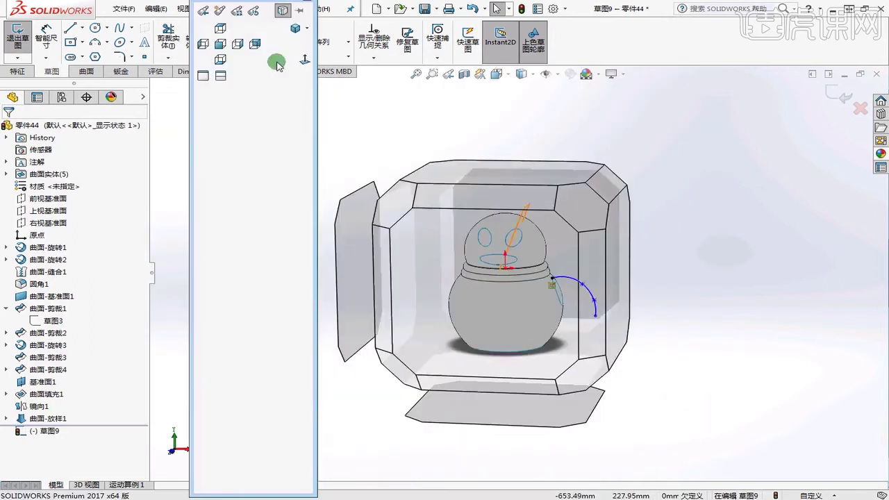
pyautogui.click(276, 62)
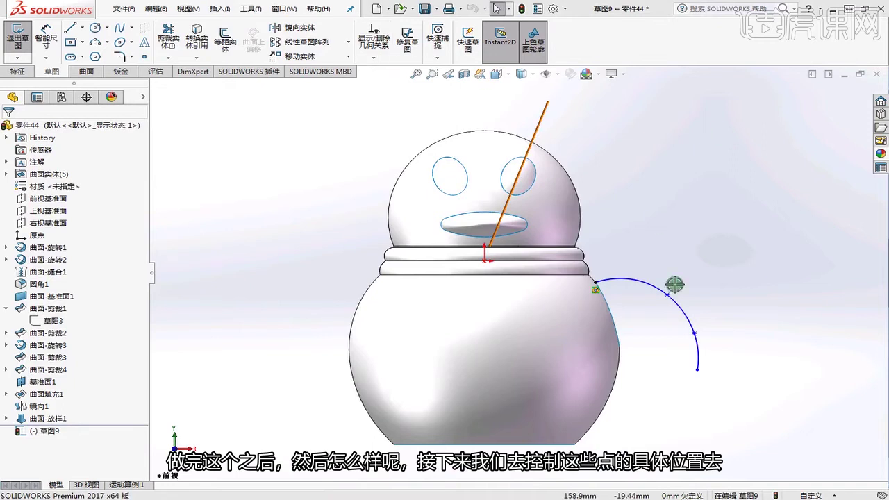
pyautogui.moveTo(668, 299); pyautogui.dragTo(737, 425)
pyautogui.click(737, 425)
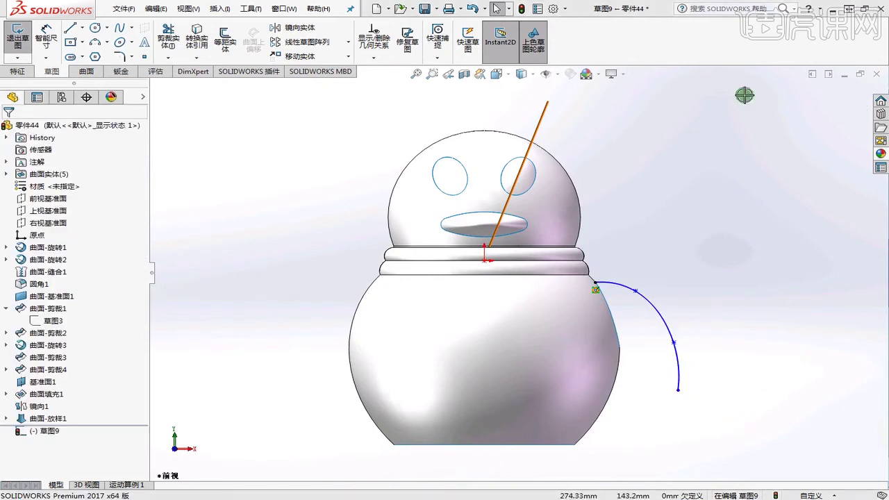
# Dimension the horizontal distance from the origin to the arm spline's lower endpoint as 150 mm
pyautogui.click(46, 40)
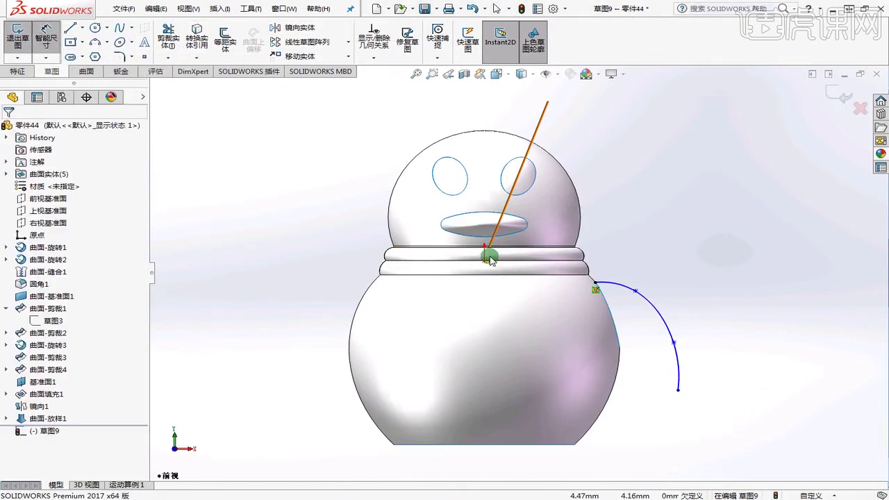
pyautogui.click(484, 261)
pyautogui.click(678, 391)
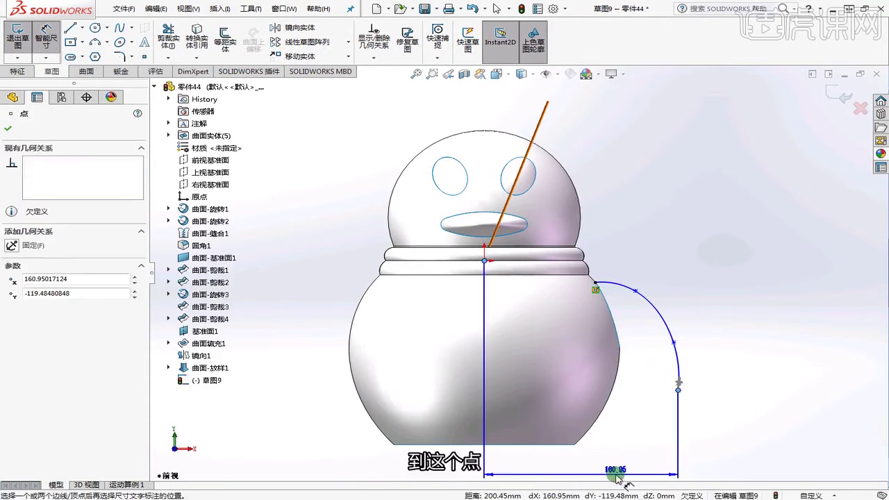
pyautogui.click(615, 474)
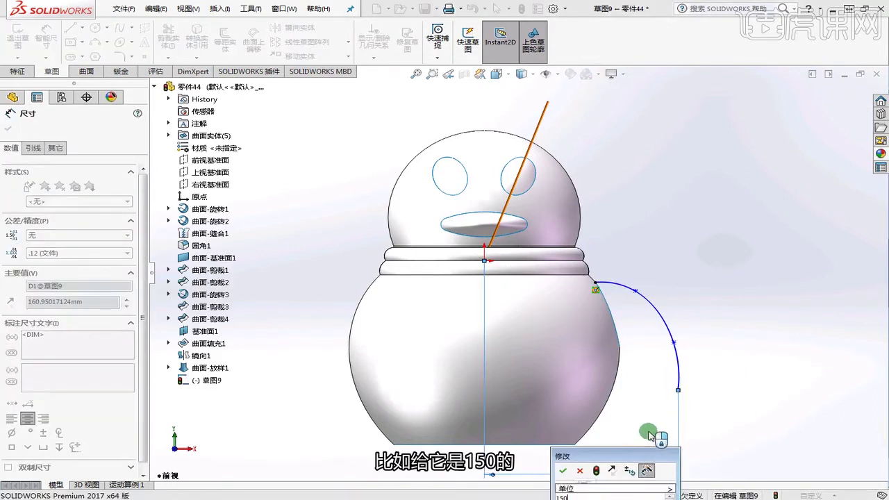
pyautogui.write('150.00mm')
pyautogui.press('Return')
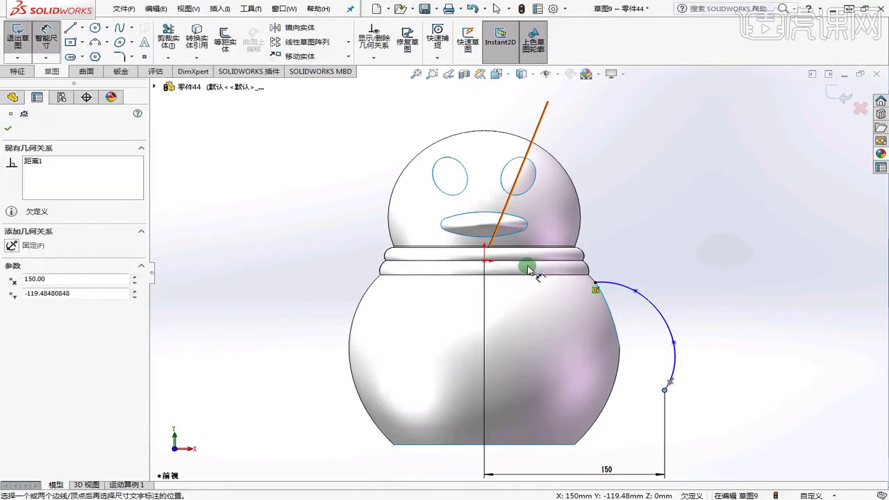
# Dimension the vertical distance from the origin to the arm spline's lower endpoint as 110 mm
pyautogui.click(486, 256)
pyautogui.click(722, 303)
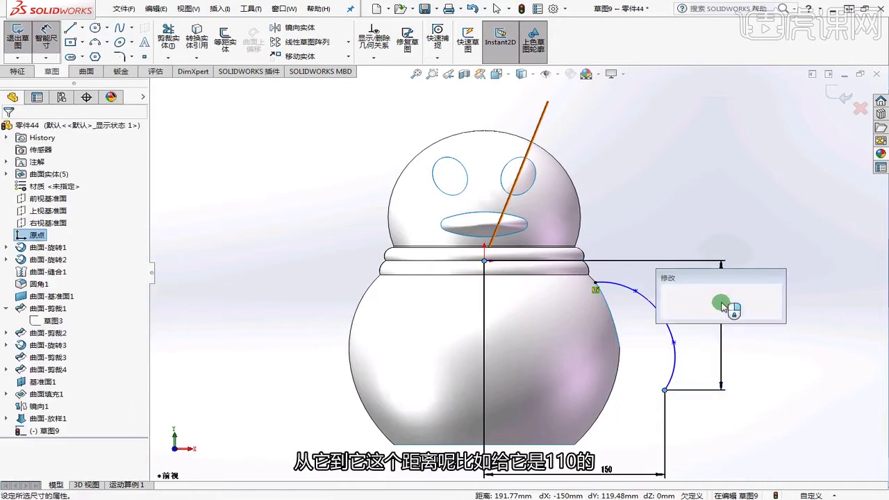
pyautogui.write('110')
pyautogui.press('Return')
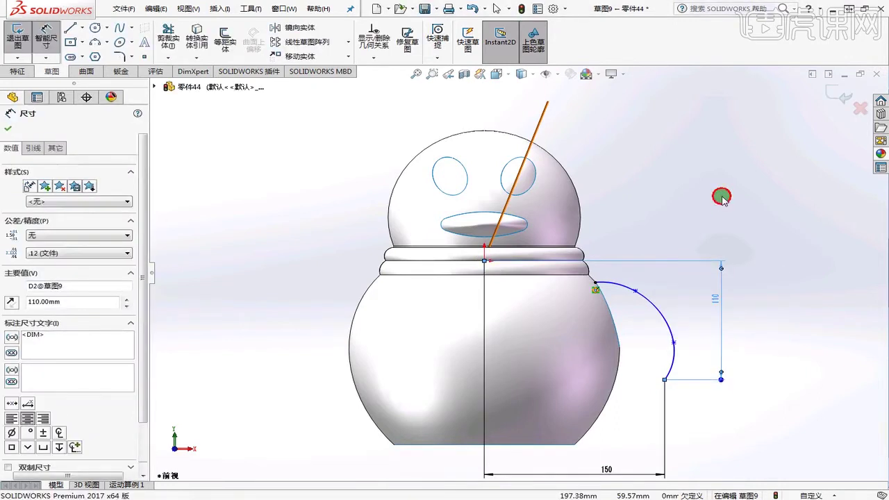
# Dimension the vertical distance from the origin to the spline point just above the lower endpoint as 78 mm
pyautogui.click(673, 341)
pyautogui.click(484, 260)
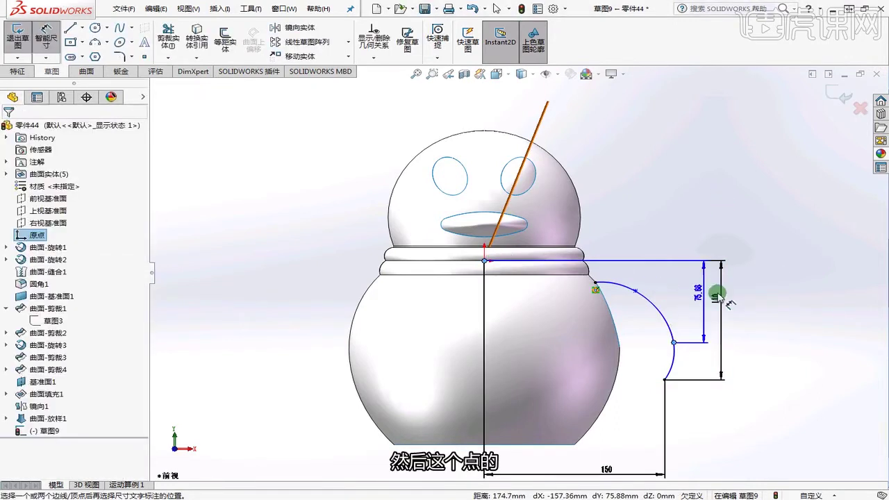
pyautogui.click(772, 305)
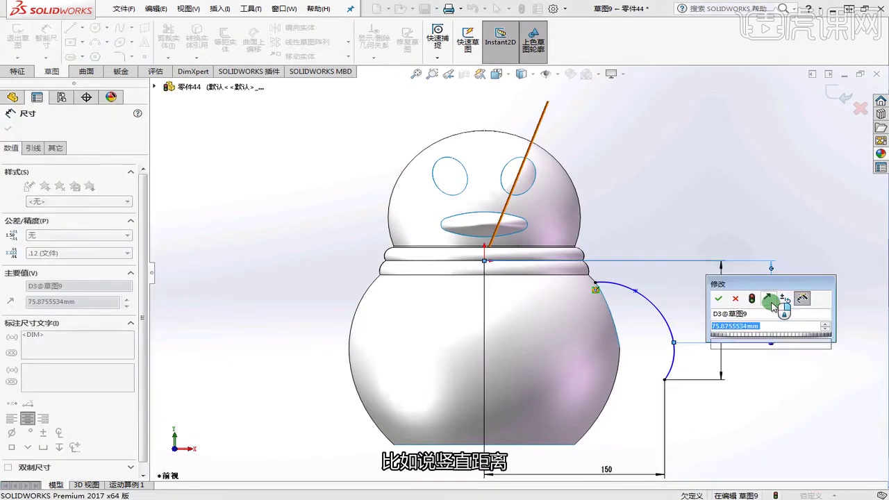
pyautogui.write('78')
pyautogui.press('Return')
pyautogui.click(710, 182)
# Dimension the horizontal distance from the origin to the spline point just above the lower endpoint as 147 mm
pyautogui.click(672, 342)
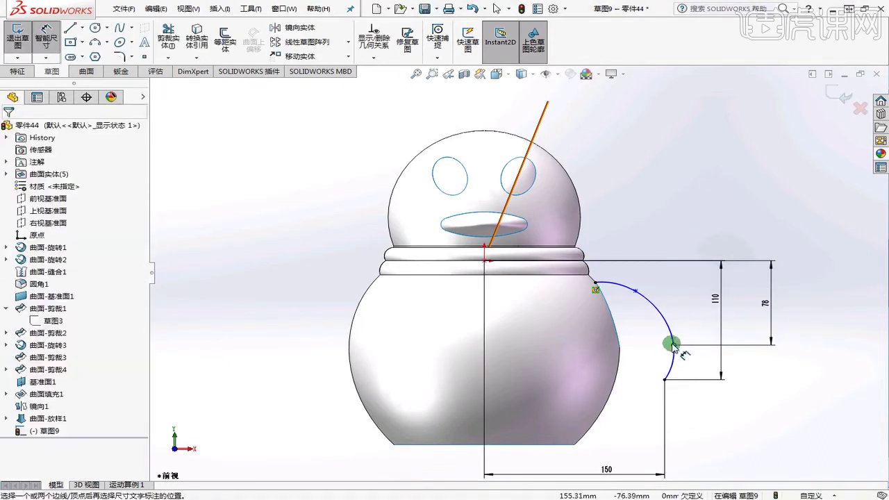
pyautogui.click(483, 260)
pyautogui.click(602, 198)
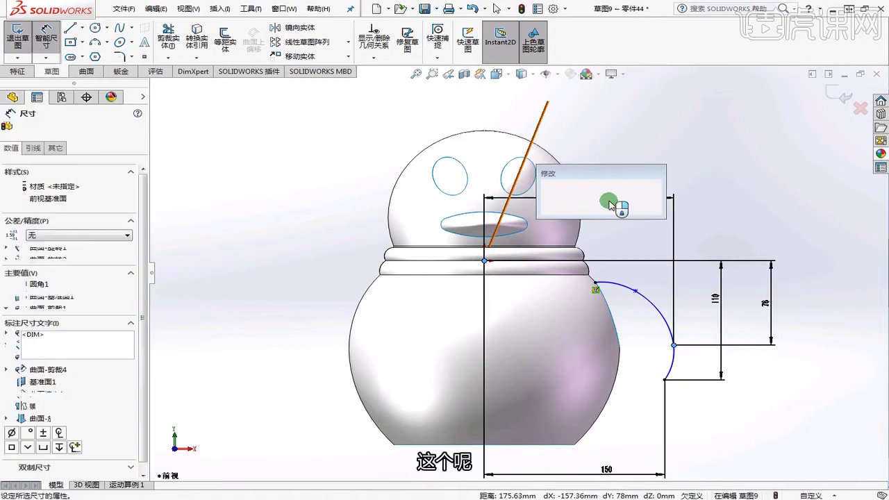
pyautogui.write('147')
pyautogui.press('Return')
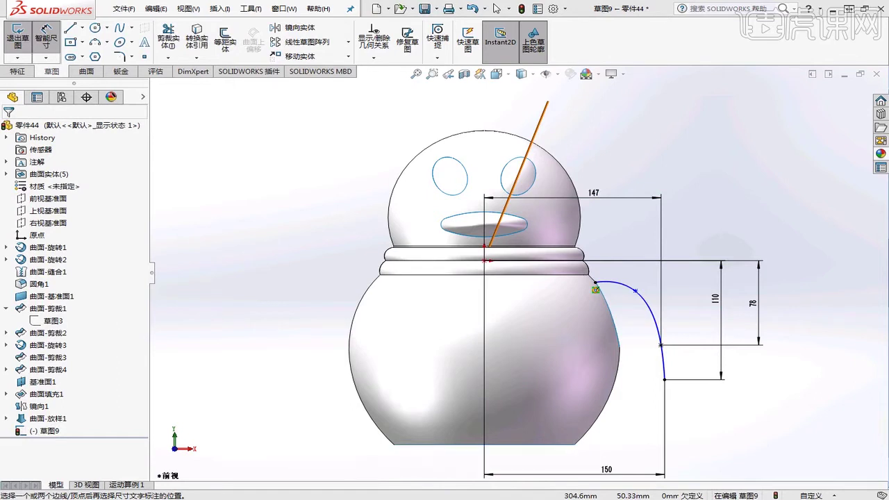
# Dimension the horizontal distance from the origin to the spline point nearest the shoulder start point as 112 mm
pyautogui.click(484, 261)
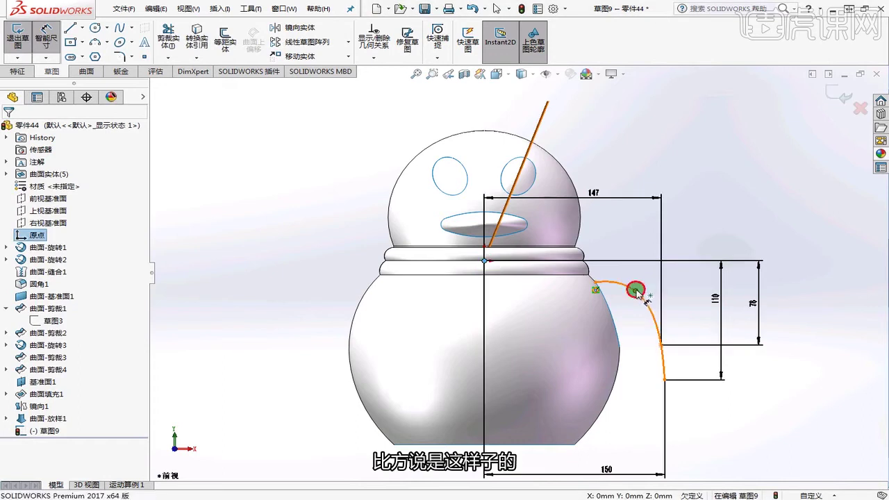
pyautogui.click(635, 290)
pyautogui.click(603, 233)
pyautogui.write('112')
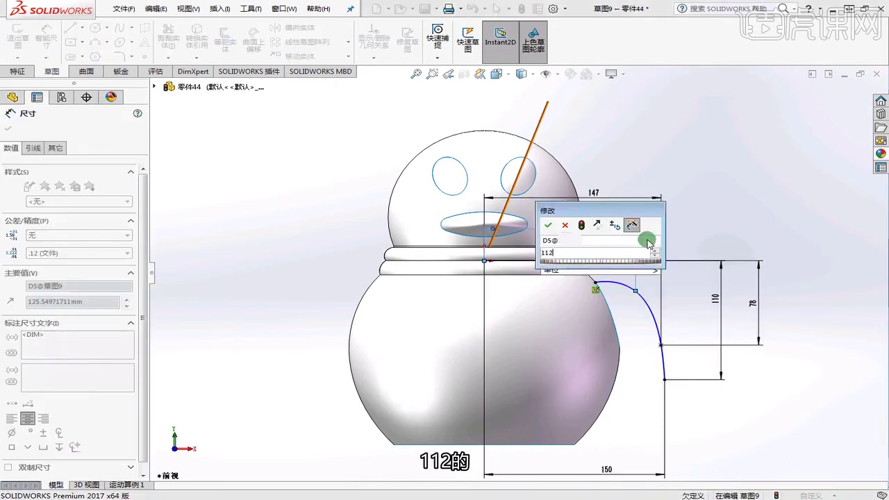
pyautogui.press('Return')
pyautogui.click(624, 328)
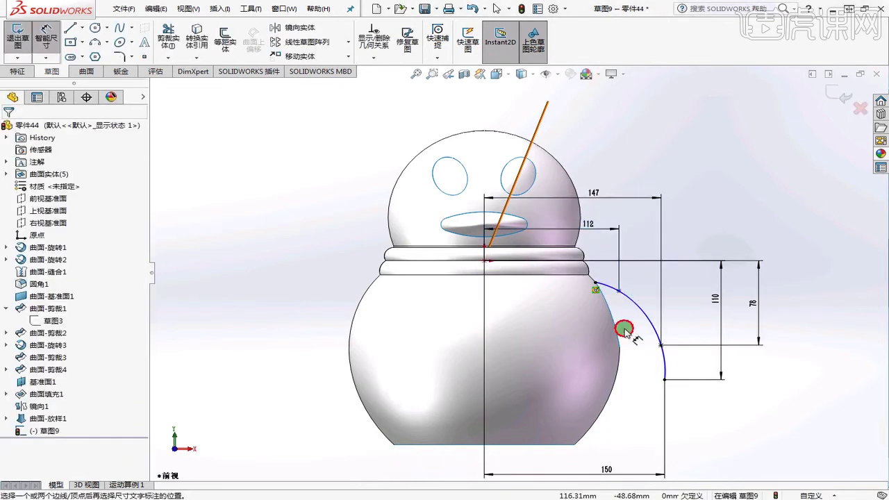
# Dimension the vertical distance from the origin to the spline point nearest the shoulder as 26 mm and exit the sketch
pyautogui.click(619, 289)
pyautogui.click(484, 261)
pyautogui.click(833, 280)
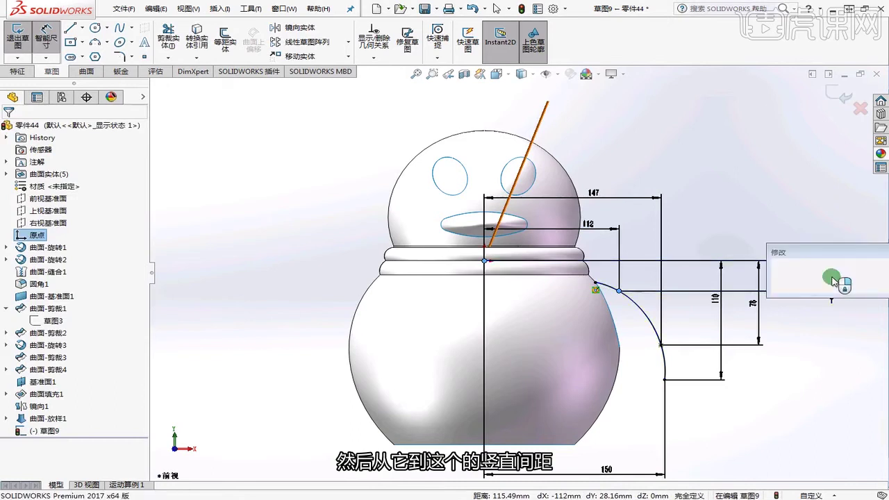
pyautogui.write('126')
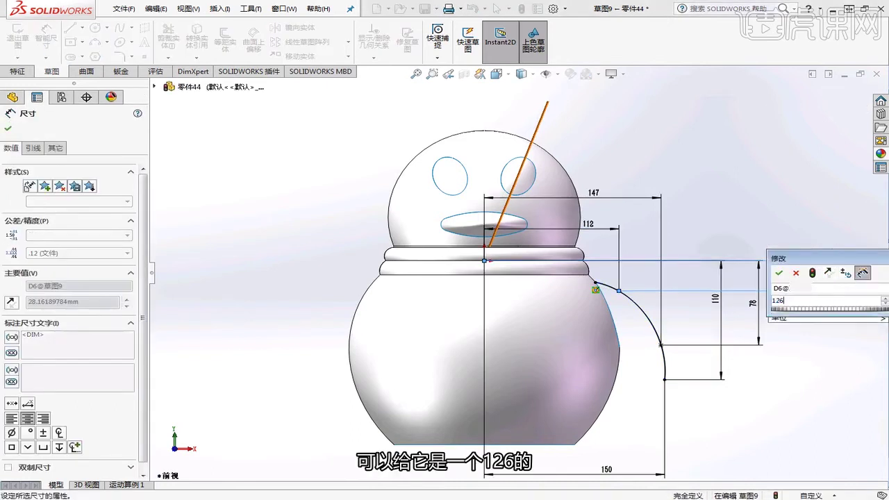
pyautogui.press('Return')
pyautogui.click(826, 336)
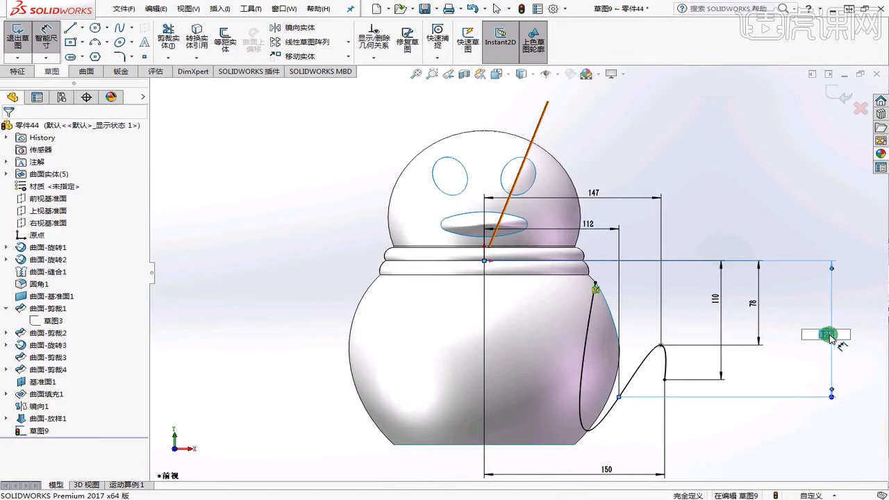
pyautogui.write('26')
pyautogui.press('Return')
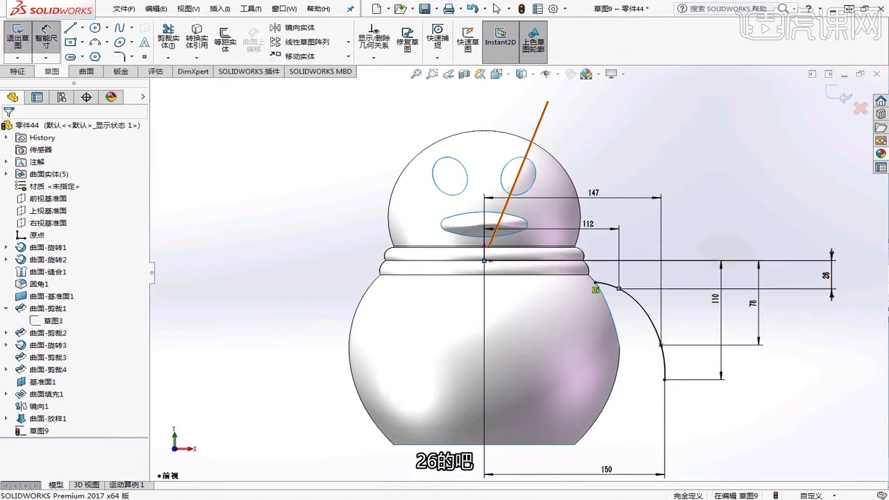
pyautogui.click(830, 97)
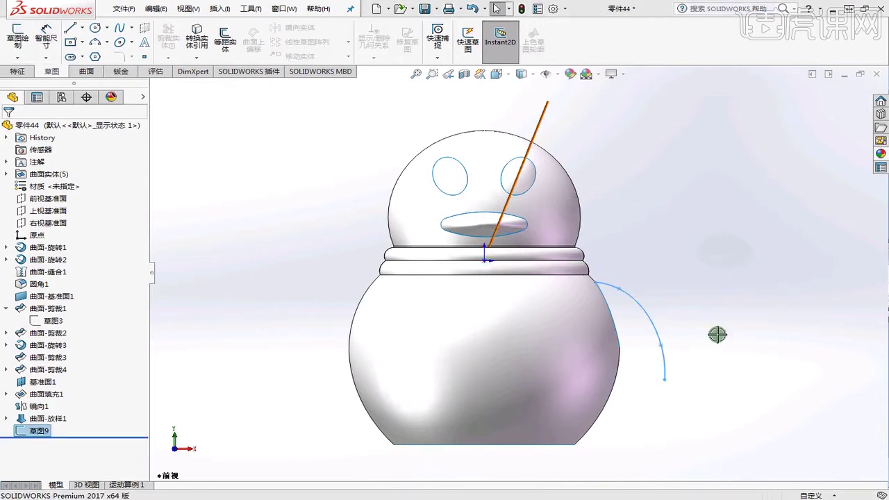
# Reopen the arm spline sketch, make the tangent handle at its lower endpoint vertical, and exit the sketch
pyautogui.doubleClick(648, 314)
pyautogui.scroll(2, 649, 318)
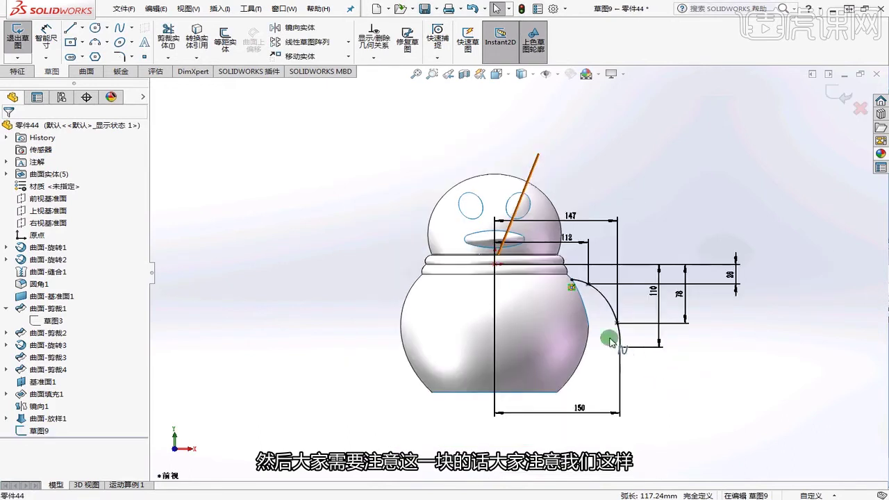
pyautogui.click(618, 341)
pyautogui.scroll(-3, 635, 354)
pyautogui.scroll(4, 616, 345)
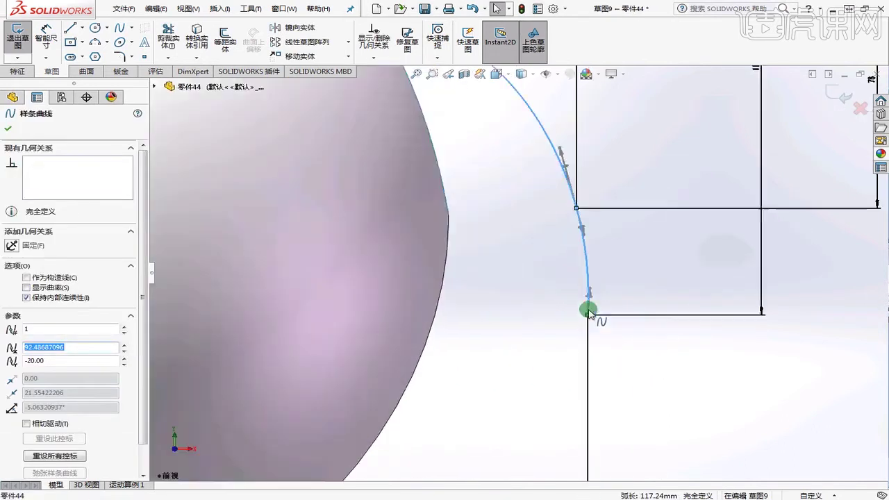
pyautogui.click(570, 246)
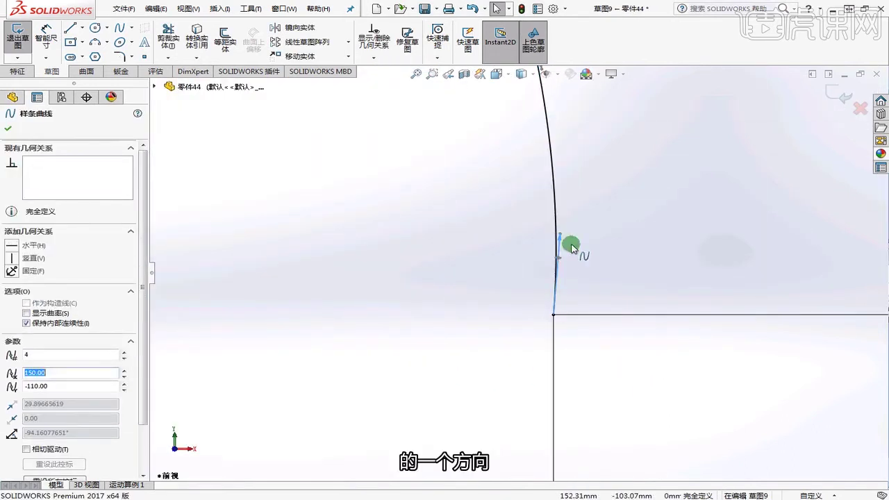
pyautogui.click(14, 255)
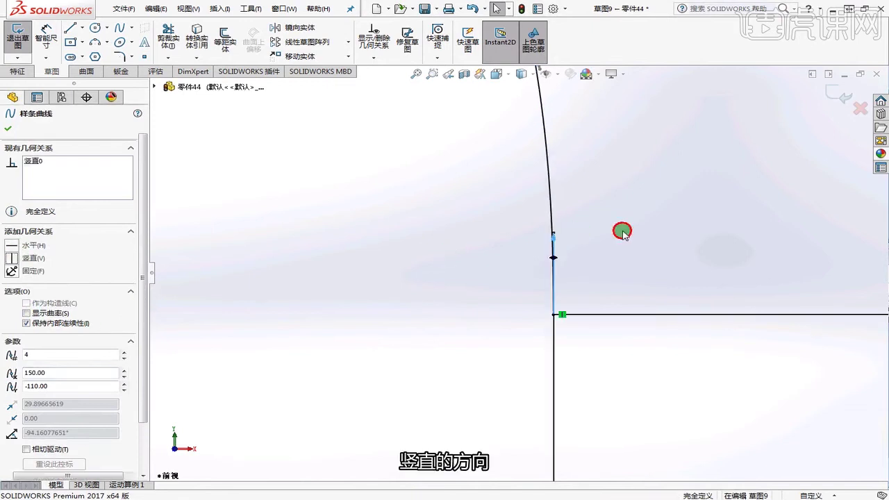
pyautogui.click(621, 230)
pyautogui.scroll(-5, 627, 298)
pyautogui.click(833, 94)
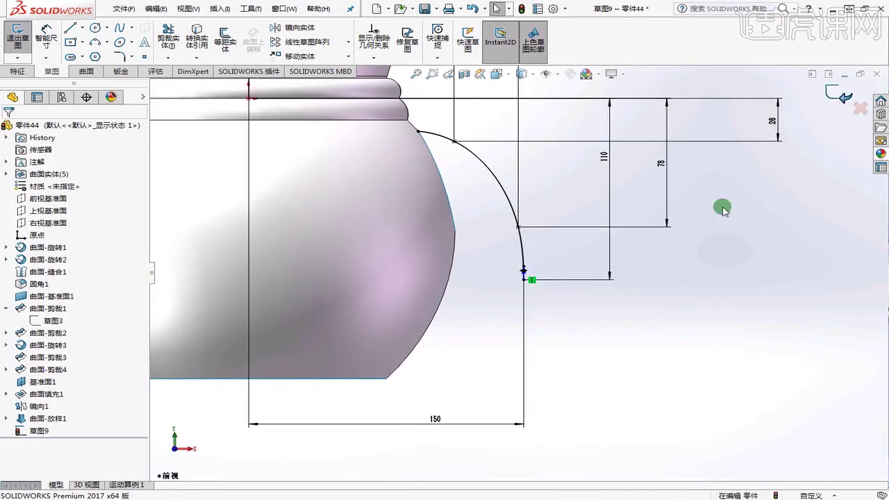
# Start a new sketch on the Front Plane (前视基准面) for the arm's inner control curve
pyautogui.scroll(-4, 719, 215)
pyautogui.scroll(-3, 539, 196)
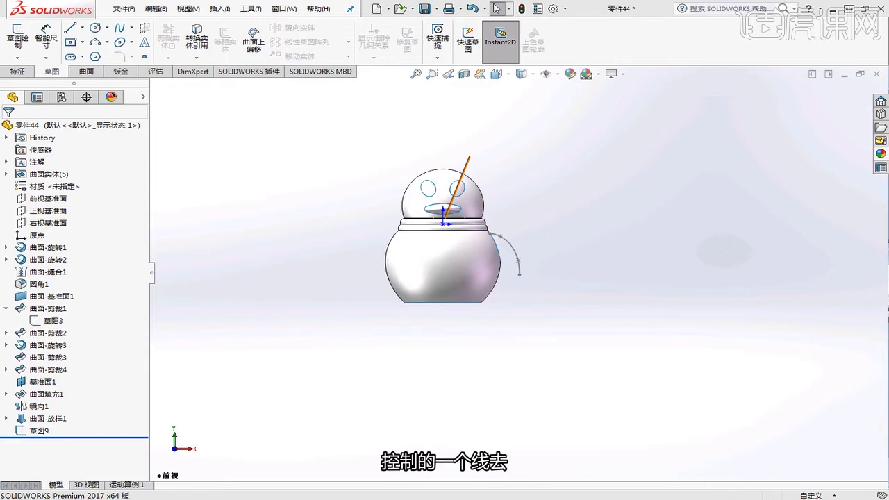
pyautogui.click(405, 261)
pyautogui.scroll(-2, 500, 287)
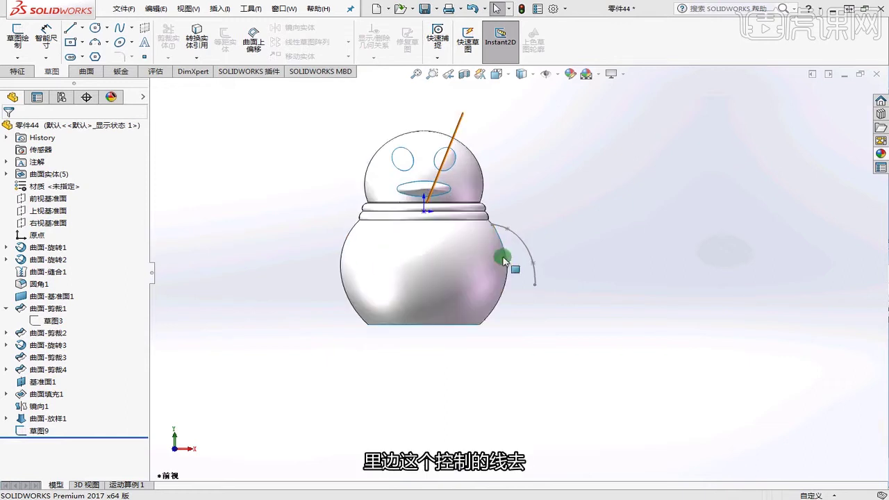
pyautogui.click(17, 34)
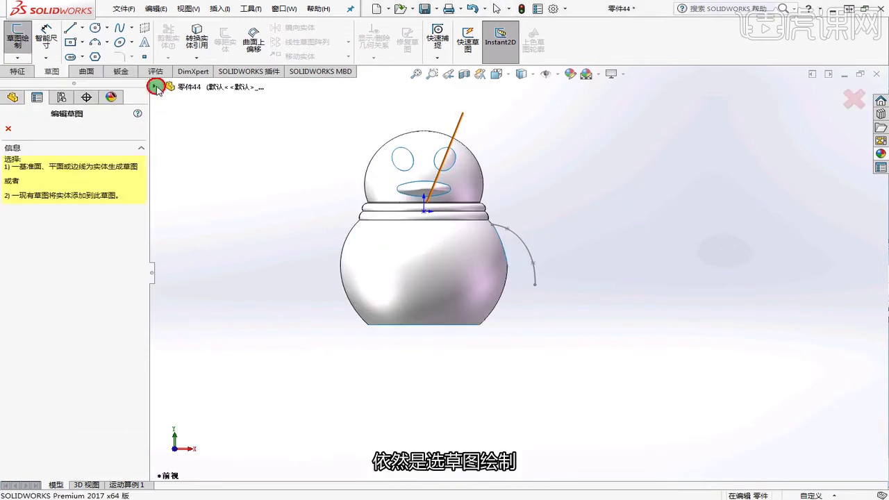
pyautogui.click(157, 87)
pyautogui.click(208, 160)
pyautogui.scroll(-7, 482, 238)
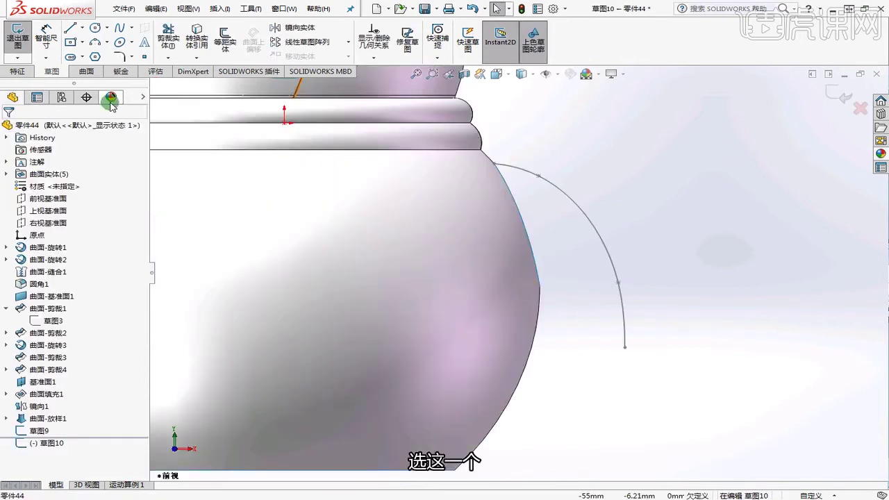
pyautogui.click(120, 27)
pyautogui.scroll(-2, 578, 311)
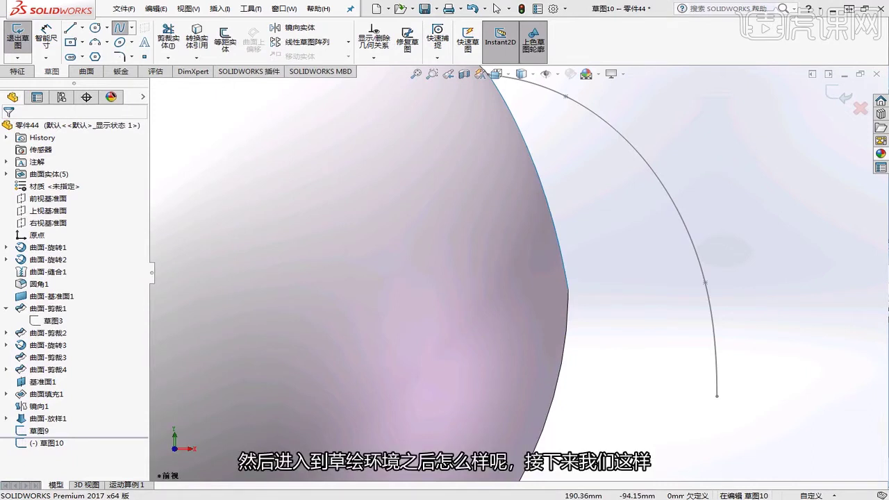
pyautogui.click(575, 290)
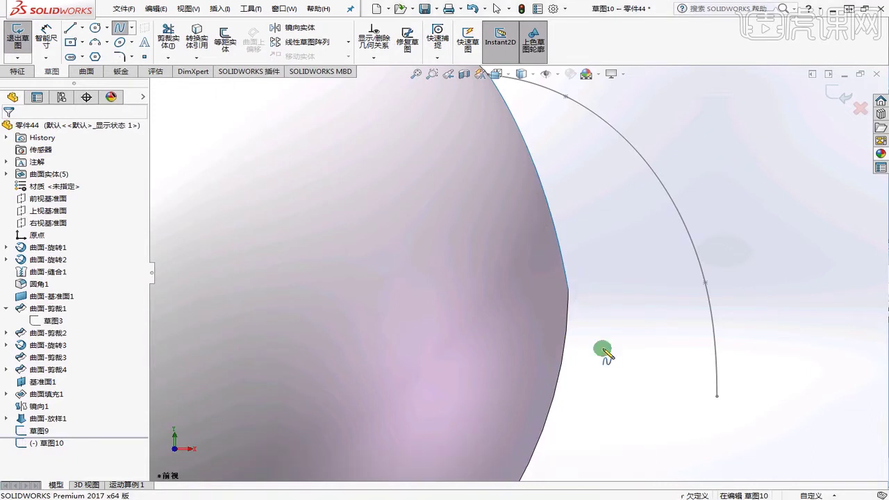
pyautogui.click(617, 382)
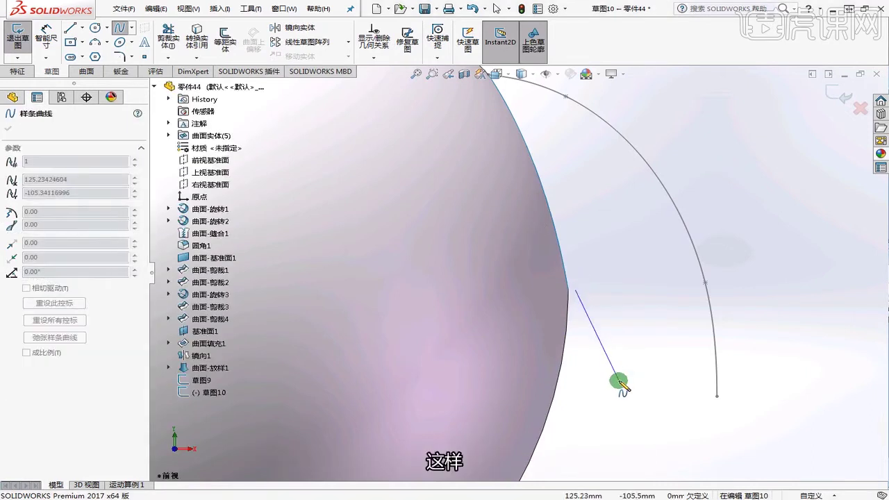
pyautogui.rightClick(617, 422)
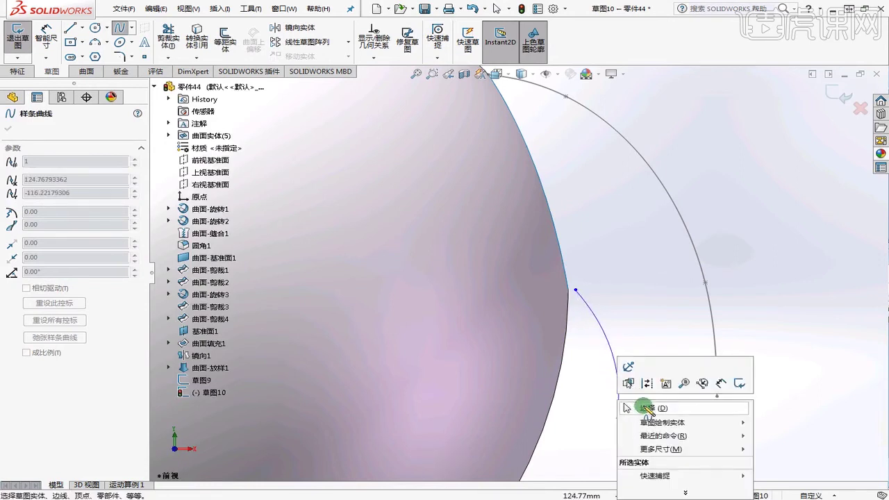
pyautogui.click(625, 407)
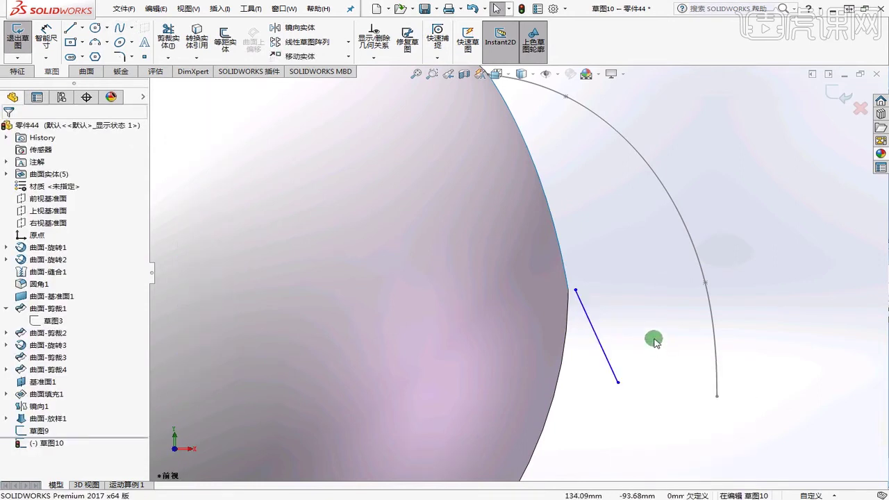
pyautogui.hotkey('ctrl', 'z')
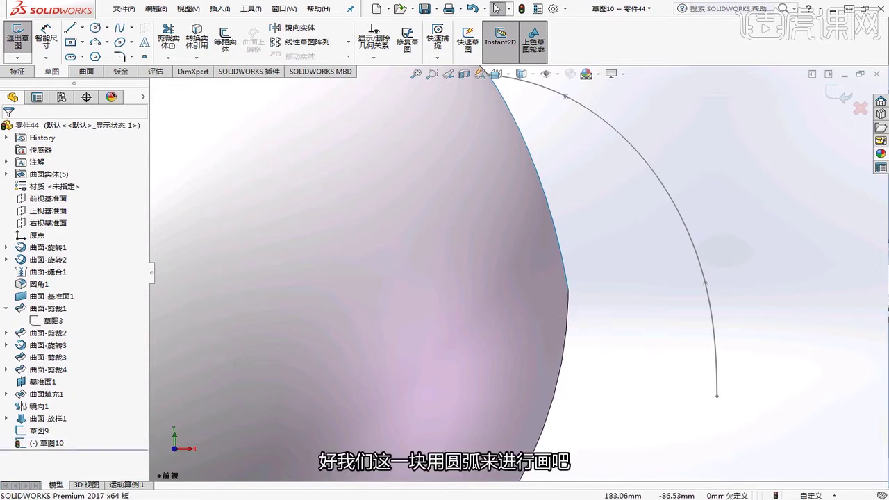
# Sketch a three-point arc of about 25 mm radius, bulging outward, from beside the arm opening's lower end down inside the arm spline
pyautogui.click(95, 42)
pyautogui.click(573, 288)
pyautogui.click(628, 394)
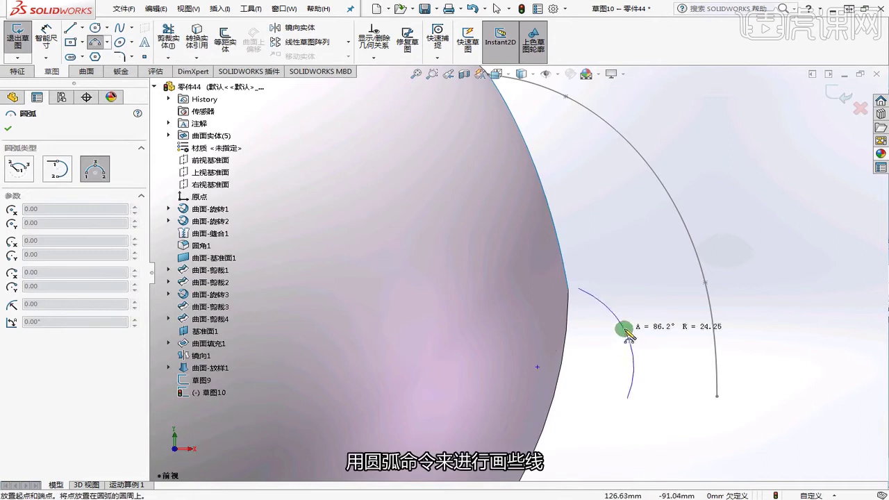
pyautogui.click(622, 331)
pyautogui.rightClick(633, 247)
pyautogui.click(655, 292)
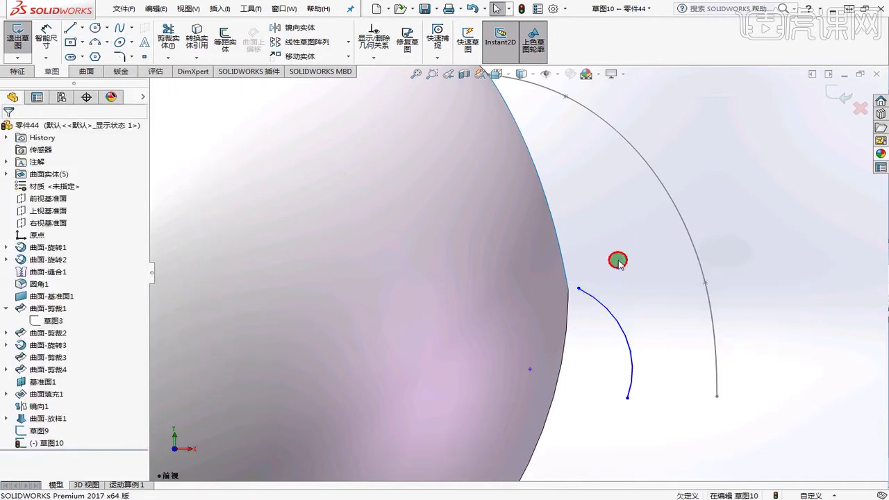
# Add a pierce relation between the arc's upper endpoint and the edge of the arm opening in the body
pyautogui.click(580, 291)
pyautogui.keyDown('ctrl'); pyautogui.click(568, 283); pyautogui.keyUp('ctrl')
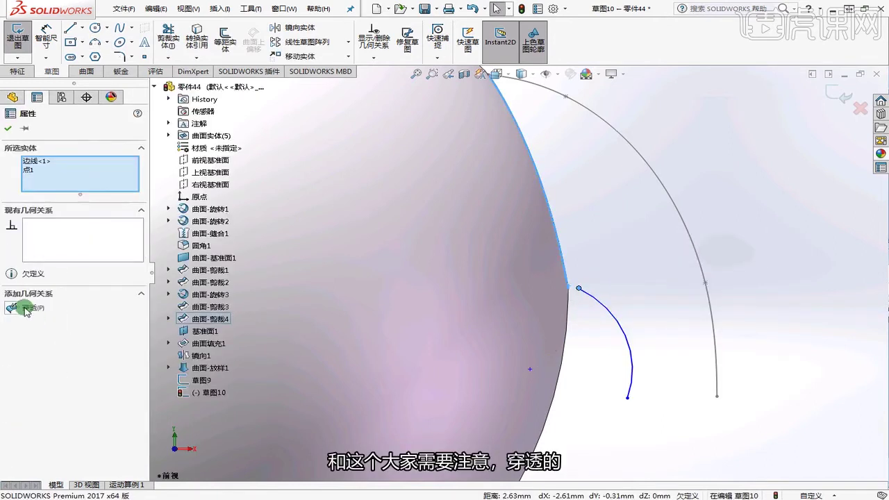
pyautogui.click(24, 309)
pyautogui.click(628, 281)
# Add a horizontal relation between the inner arc's lower endpoint and the outer spline's lower endpoint
pyautogui.scroll(1, 628, 281)
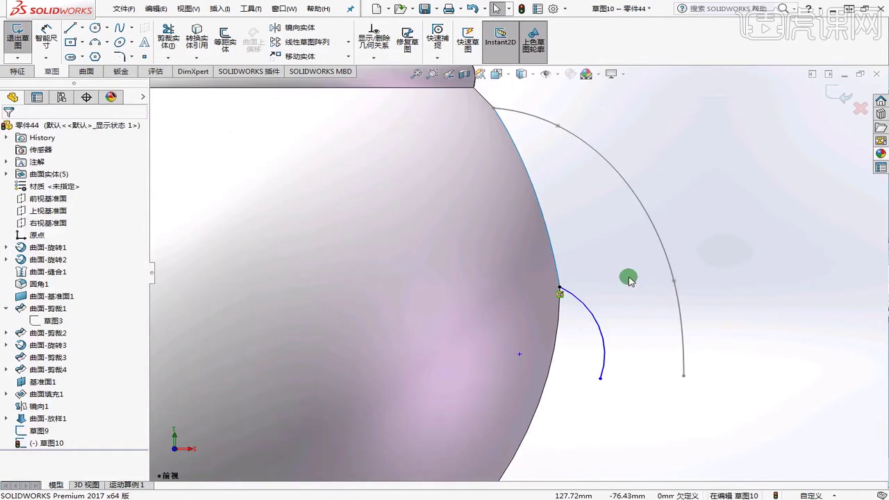
pyautogui.click(599, 379)
pyautogui.keyDown('ctrl'); pyautogui.click(683, 376); pyautogui.keyUp('ctrl')
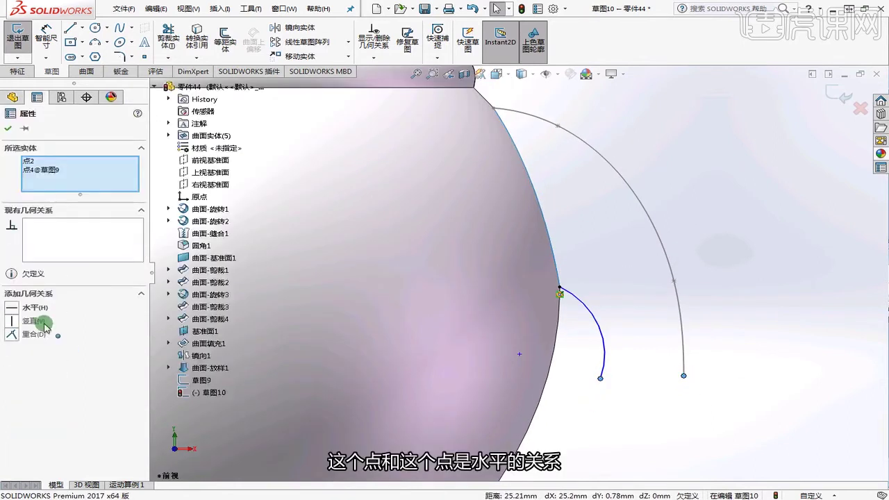
pyautogui.click(635, 452)
# Dimension the distance between the lower endpoints of the inner arc and outer spline as 24 mm
pyautogui.click(55, 35)
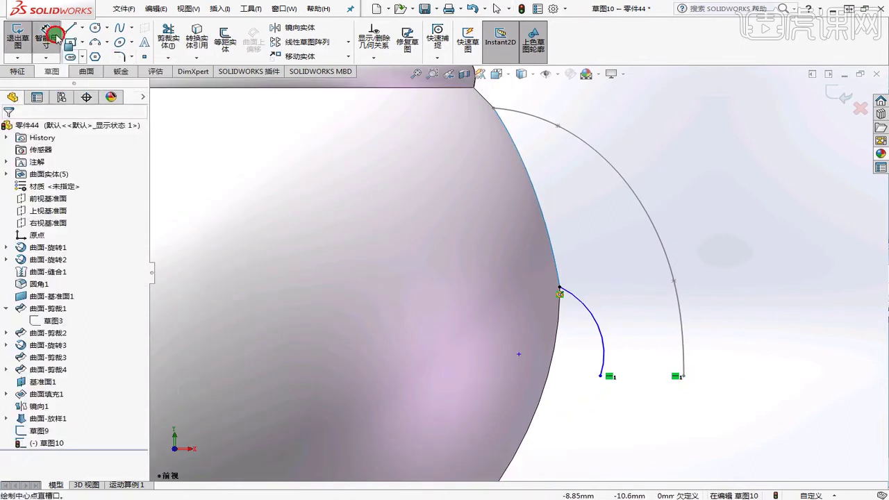
pyautogui.click(600, 375)
pyautogui.click(683, 376)
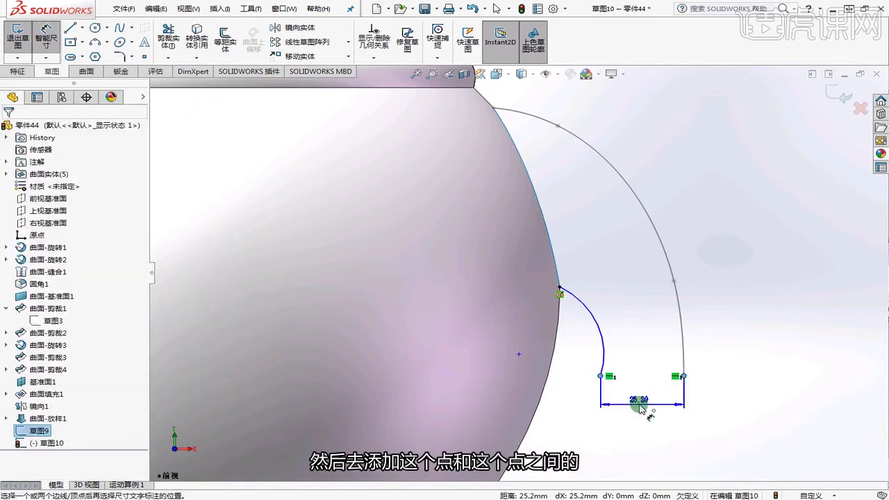
pyautogui.click(637, 409)
pyautogui.write('24')
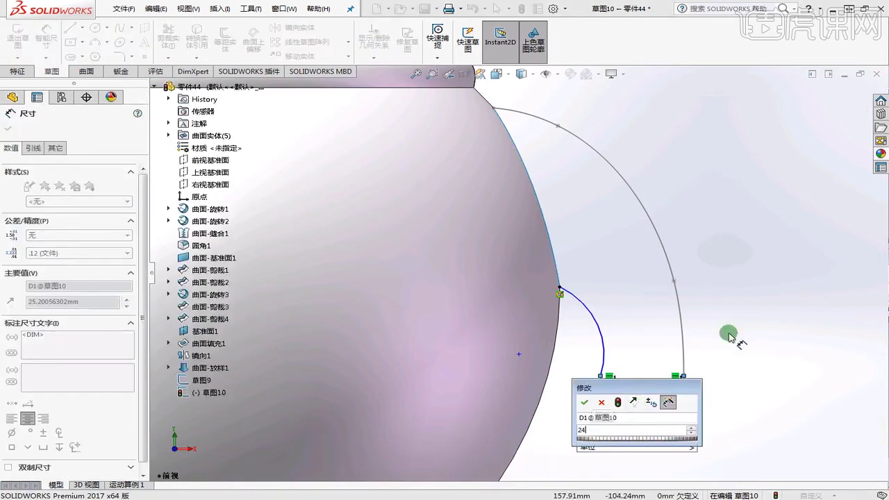
pyautogui.press('Return')
pyautogui.click(760, 290)
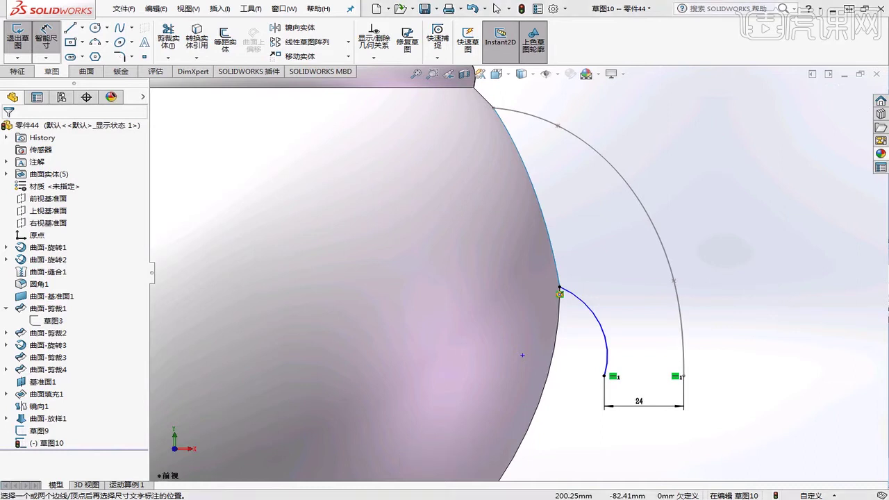
pyautogui.rightClick(642, 314)
pyautogui.click(680, 314)
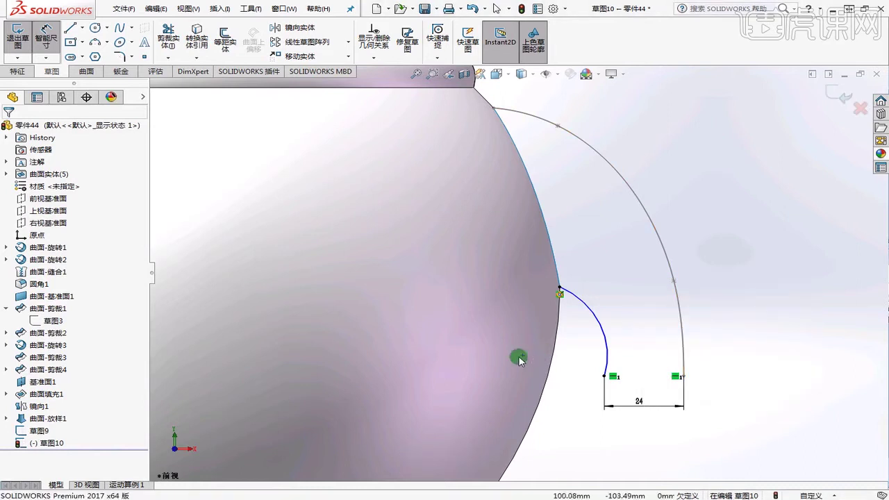
# Make the inner arc's centre point horizontal with its lower endpoint and exit the sketch
pyautogui.click(522, 356)
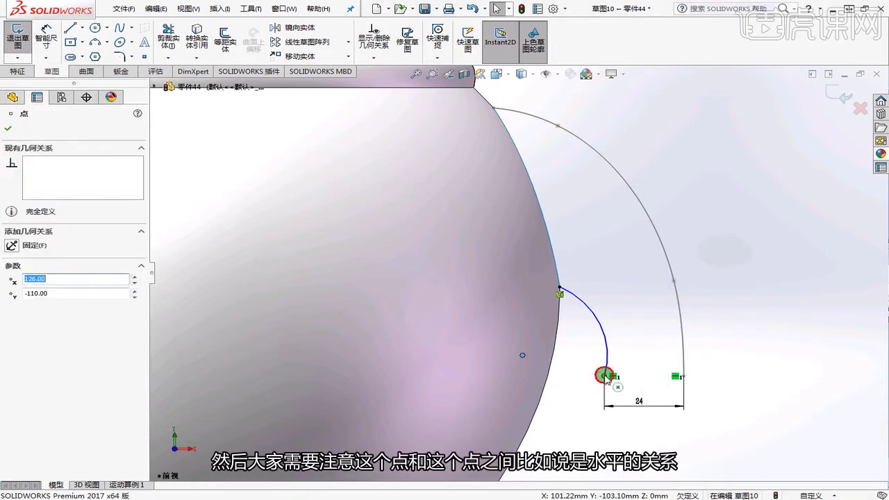
pyautogui.click(33, 308)
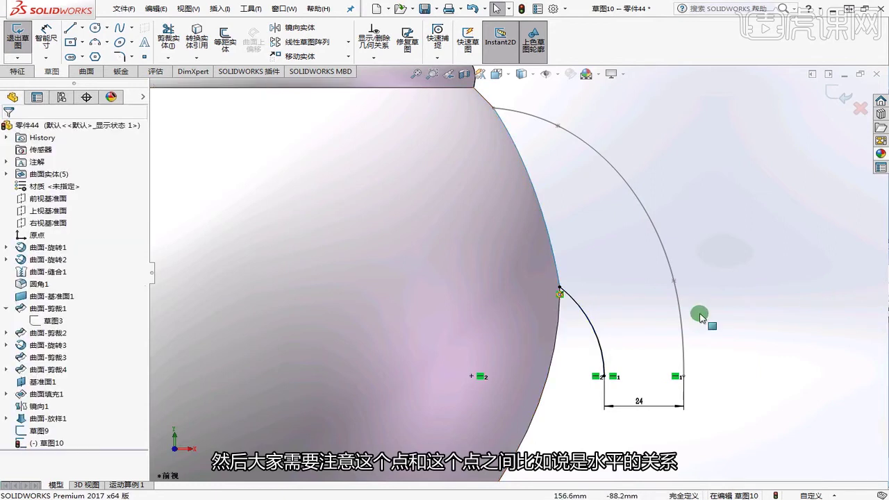
pyautogui.scroll(-2, 701, 317)
pyautogui.click(833, 97)
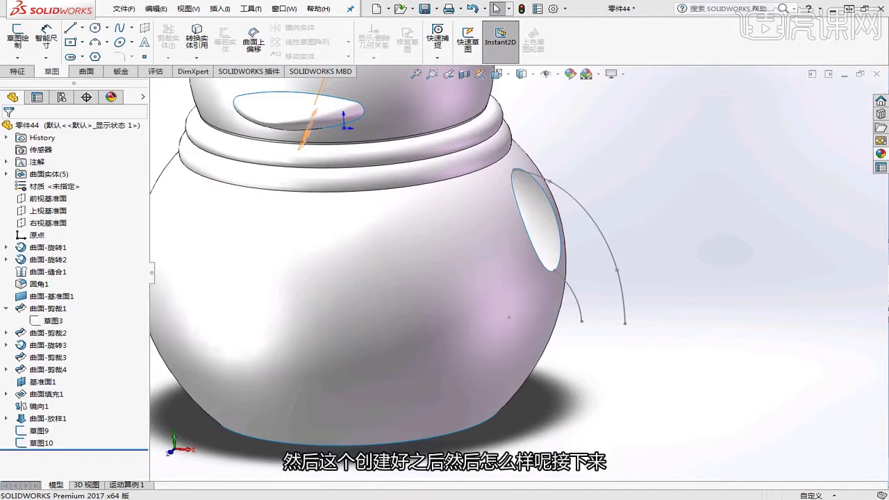
# Start a new reference plane at the lower end of the arm
pyautogui.moveTo(629, 345); pyautogui.dragTo(636, 336, button='middle')
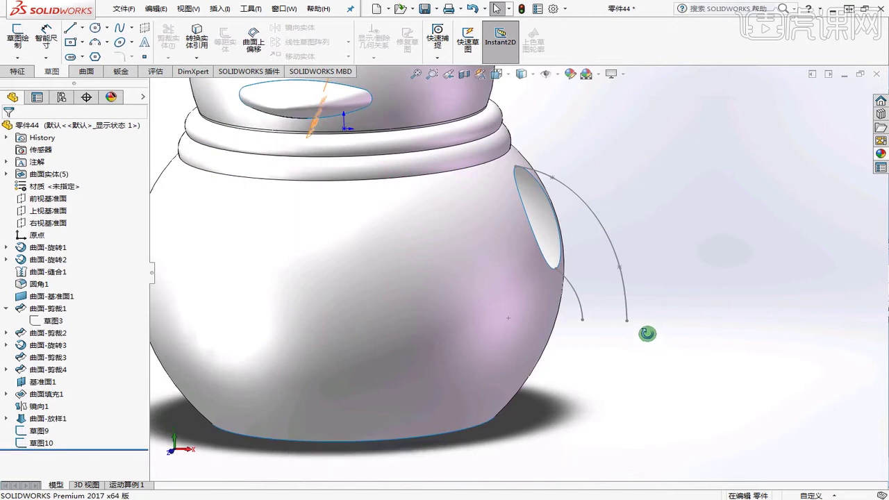
pyautogui.click(21, 72)
pyautogui.click(420, 38)
pyautogui.click(447, 72)
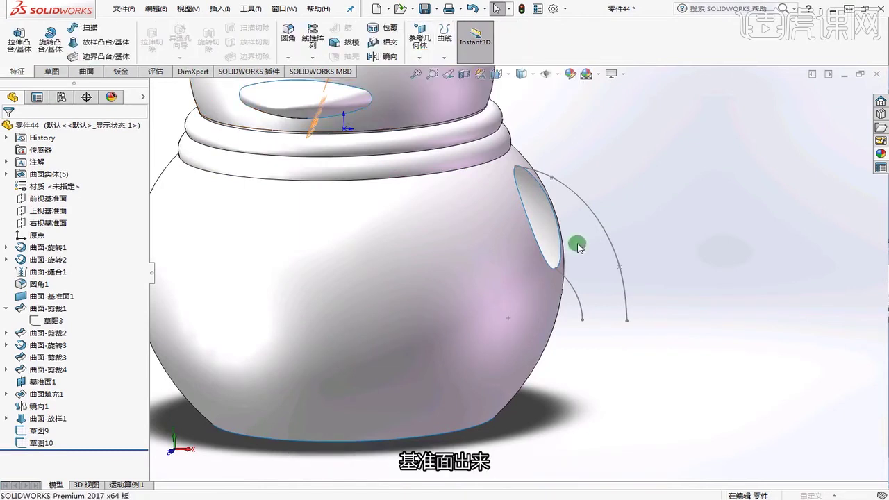
# Try to define the plane from the lower endpoints of both arm curves together with the inner arc
pyautogui.click(626, 321)
pyautogui.click(581, 321)
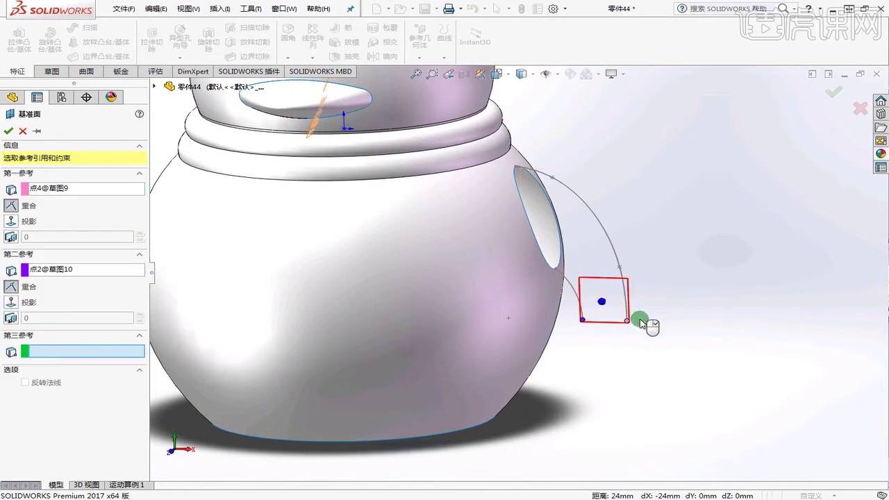
pyautogui.click(579, 307)
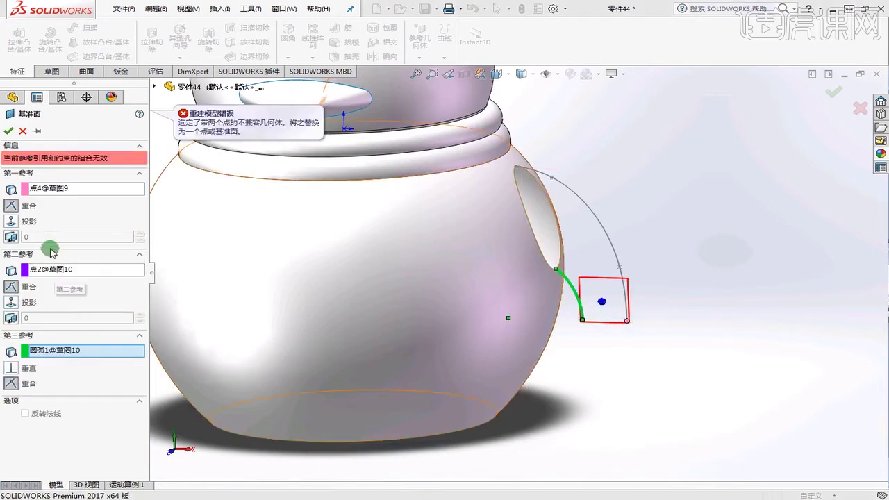
pyautogui.click(63, 189)
pyautogui.press('Delete')
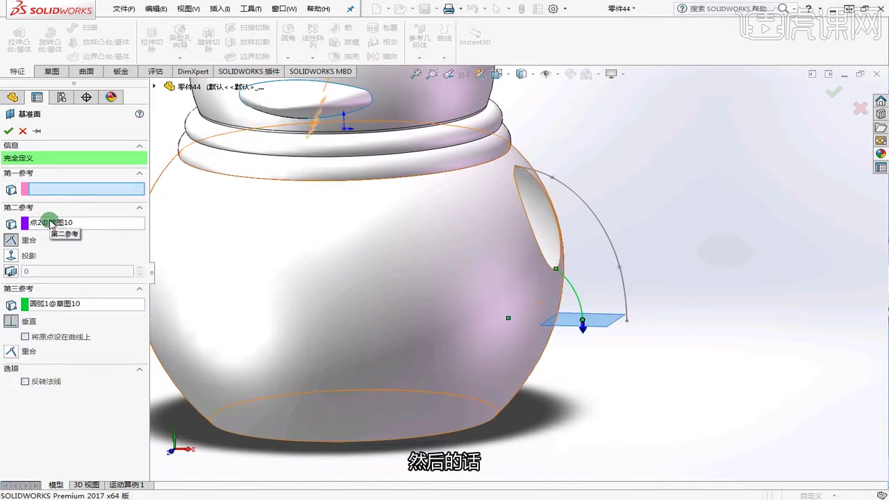
pyautogui.click(50, 222)
pyautogui.press('Delete')
pyautogui.scroll(2, 518, 273)
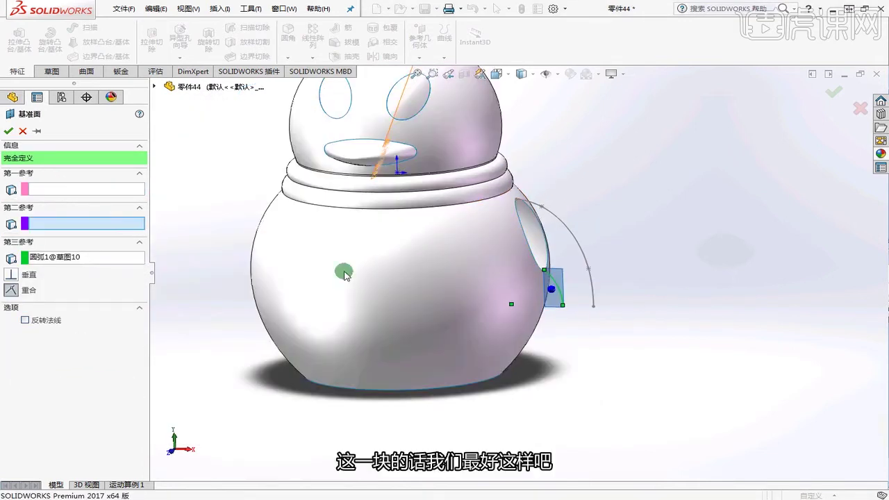
# Create the plane parallel to the Top Plane (上视基准面) through the inner arc's lower endpoint, with the arc itself removed from the references
pyautogui.click(79, 198)
pyautogui.press('f')
pyautogui.click(156, 87)
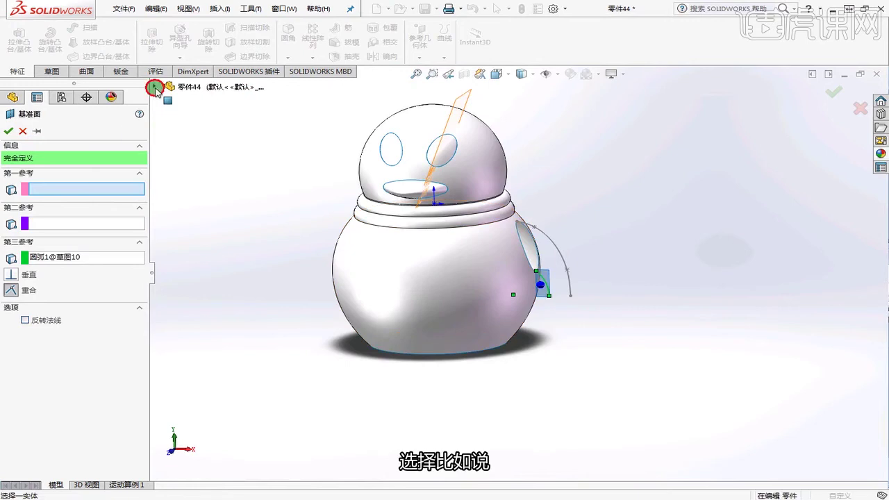
pyautogui.click(208, 172)
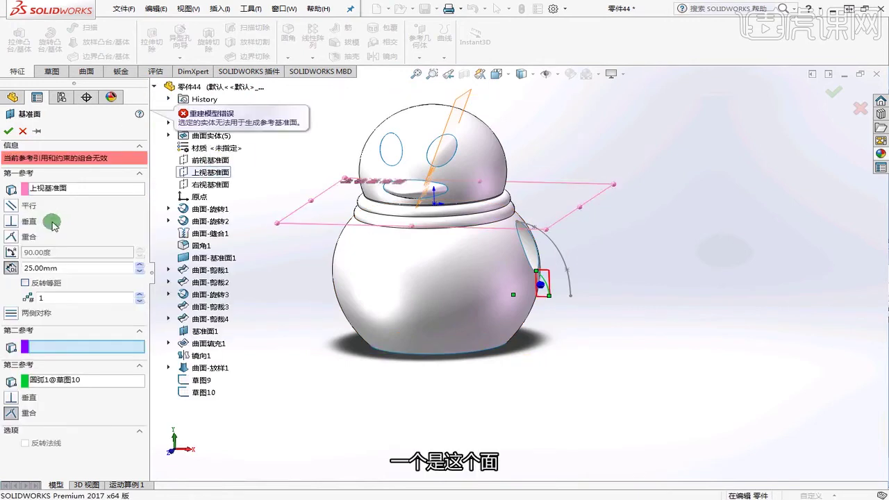
pyautogui.scroll(-2, 458, 278)
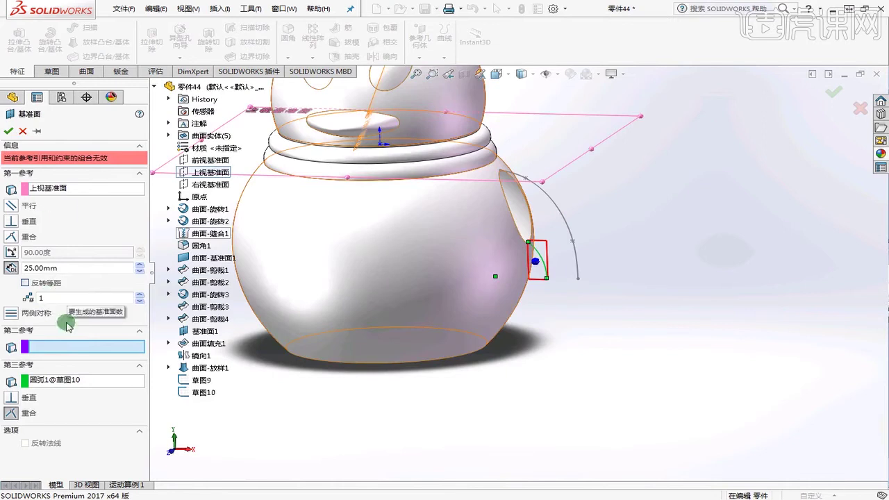
pyautogui.click(60, 379)
pyautogui.press('Delete')
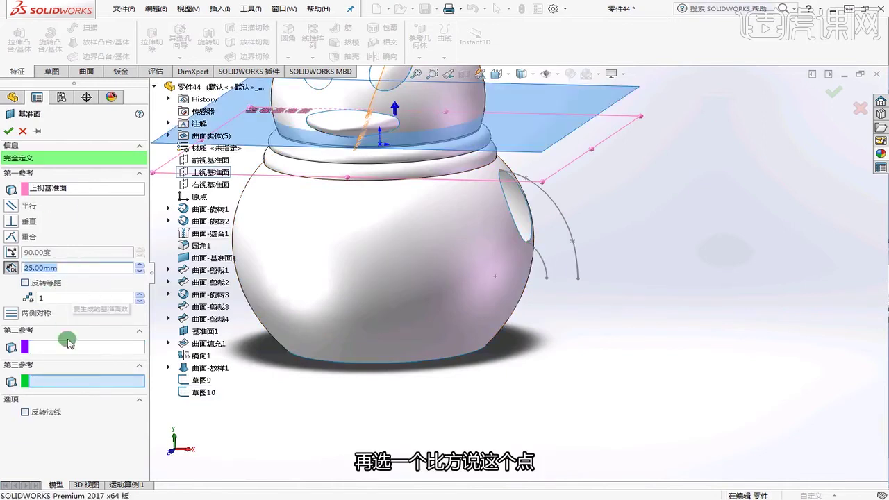
pyautogui.click(66, 347)
pyautogui.click(545, 279)
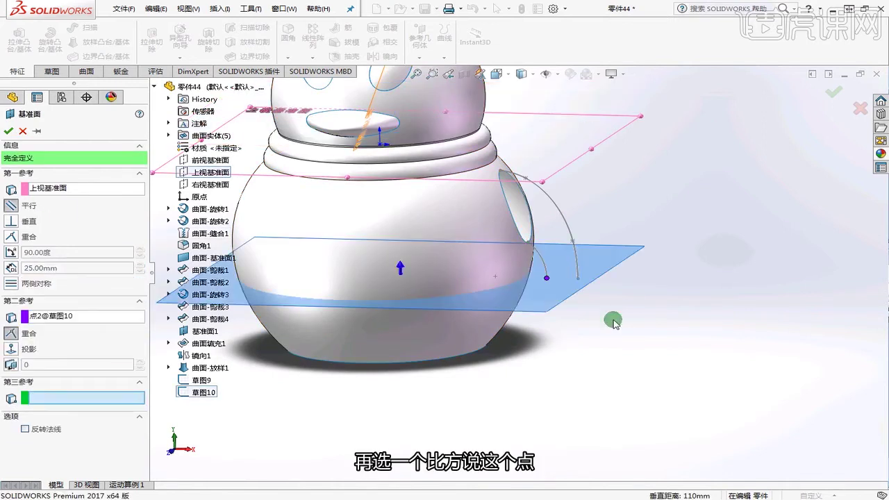
pyautogui.click(8, 131)
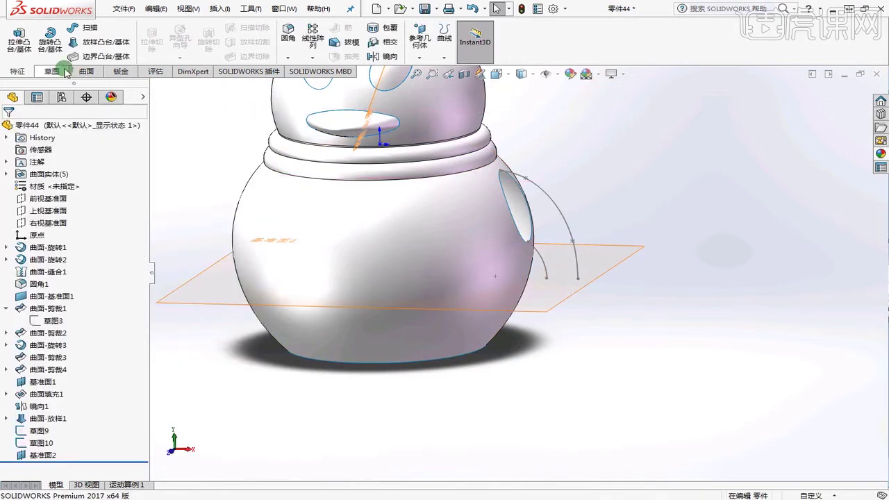
# Start a sketch on the new plane and draw a circle of about 10.3 mm radius between the arm curves' lower ends
pyautogui.click(66, 73)
pyautogui.click(19, 38)
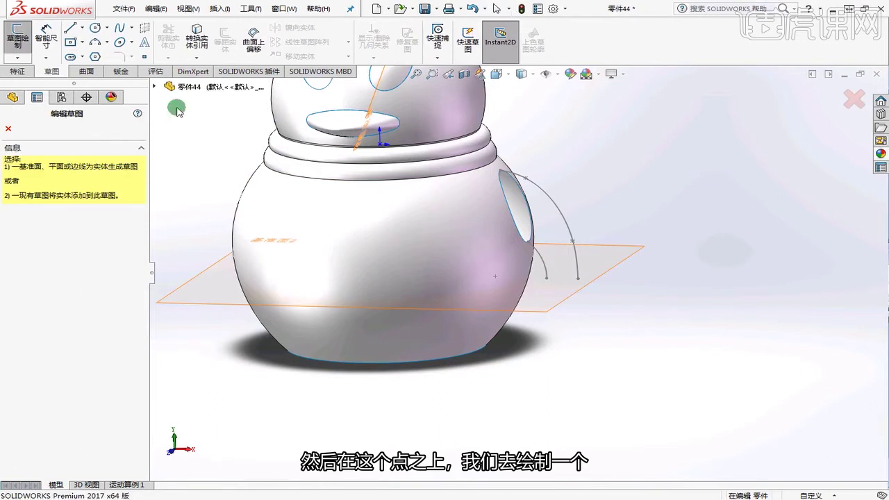
pyautogui.click(599, 273)
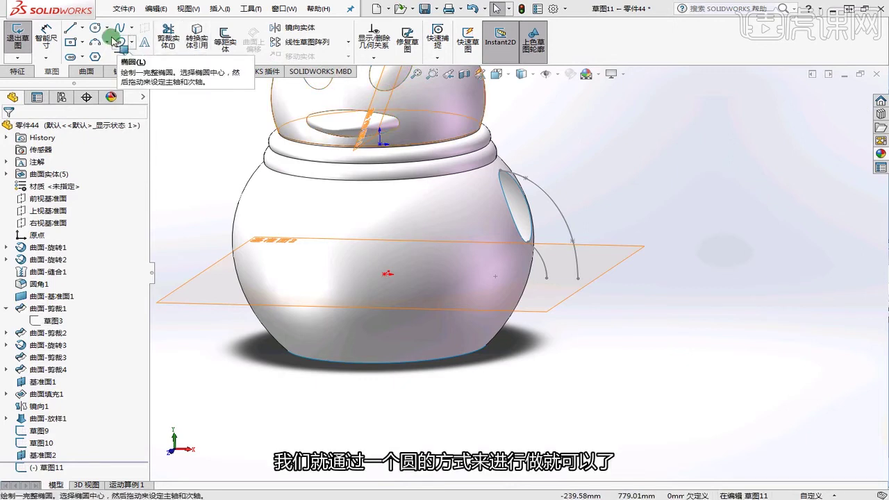
pyautogui.click(95, 28)
pyautogui.scroll(-3, 559, 278)
pyautogui.click(568, 280)
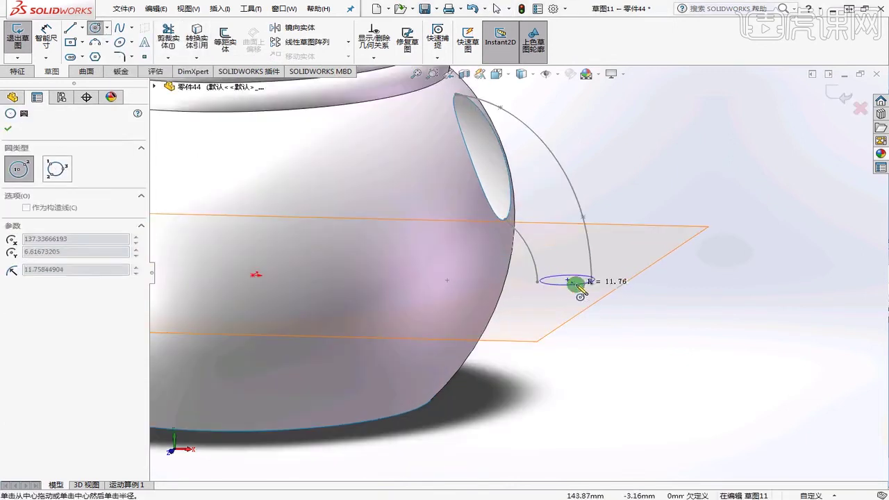
pyautogui.click(577, 283)
pyautogui.rightClick(651, 285)
pyautogui.click(668, 294)
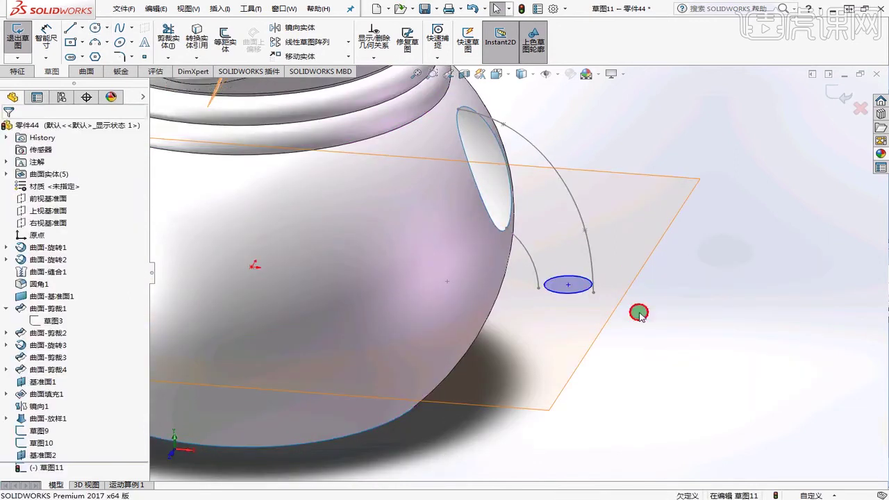
# Make the circle coincident with the lower endpoints of the outer spline and the inner arc
pyautogui.scroll(-2, 639, 314)
pyautogui.click(581, 284)
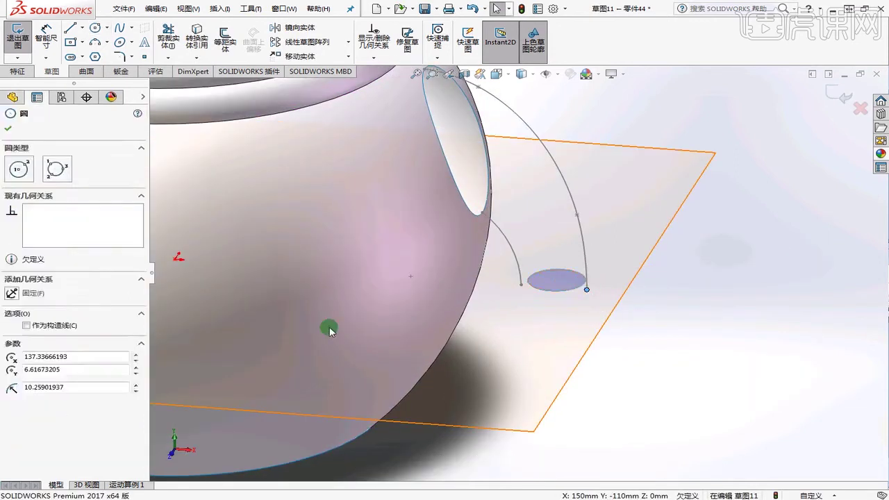
pyautogui.click(15, 320)
pyautogui.click(537, 294)
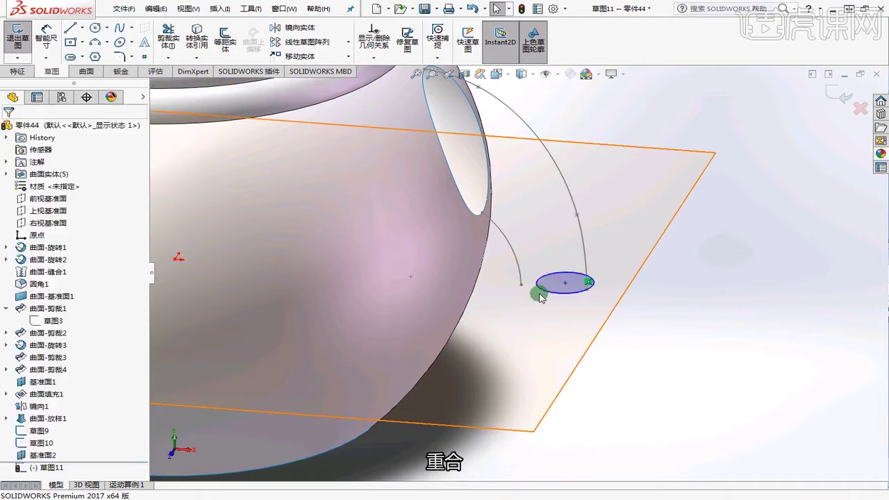
pyautogui.click(536, 284)
pyautogui.keyDown('ctrl'); pyautogui.click(521, 285); pyautogui.keyUp('ctrl')
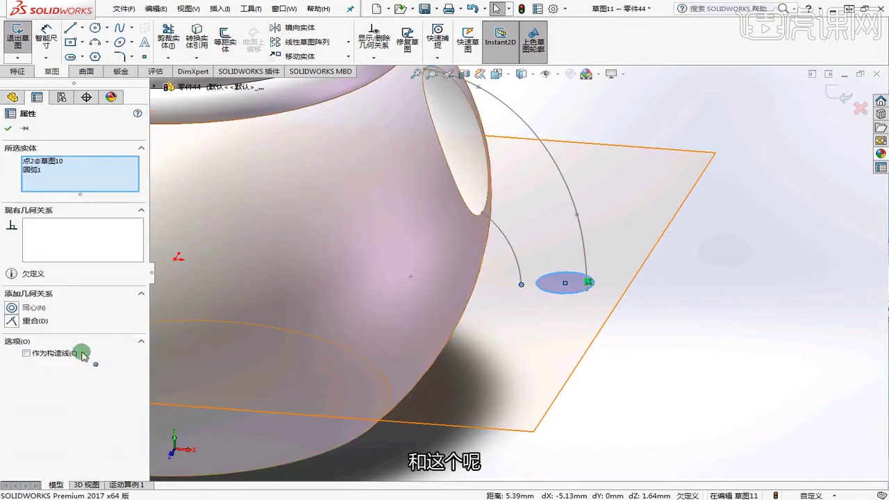
pyautogui.click(21, 319)
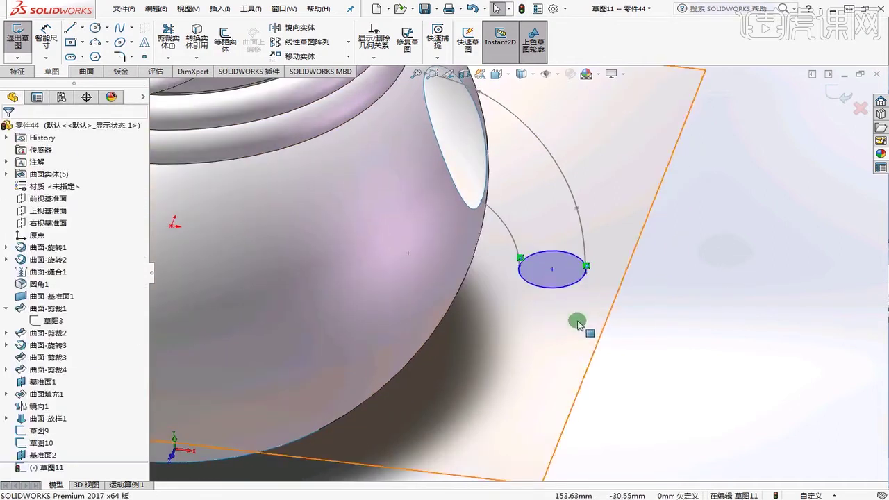
# Make the circle's centre horizontal with the inner arc's lower endpoint and exit the sketch
pyautogui.click(521, 272)
pyautogui.click(281, 326)
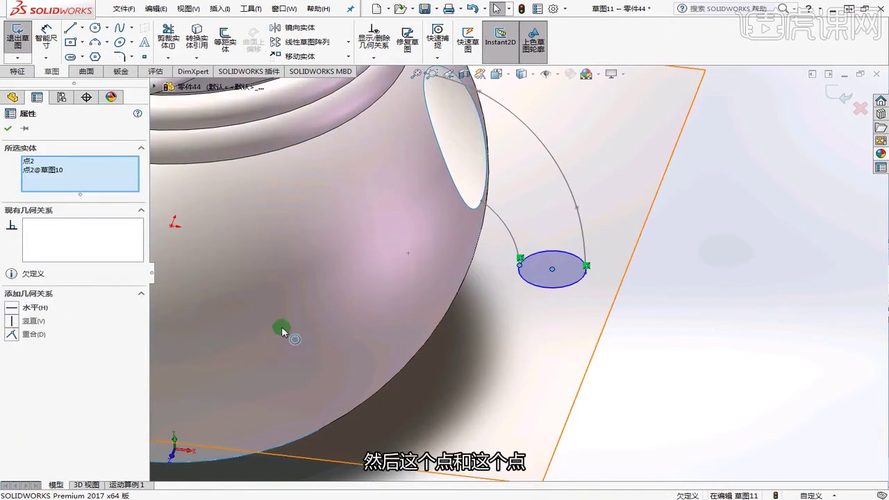
pyautogui.click(26, 307)
pyautogui.click(719, 339)
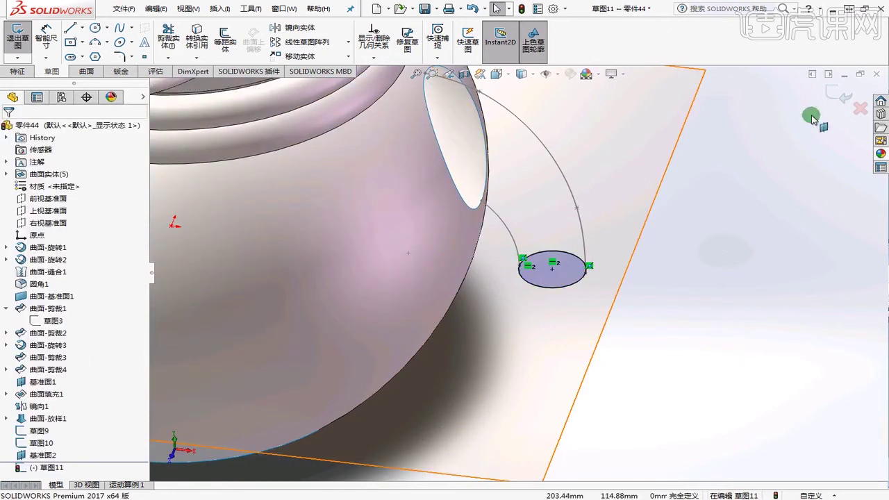
pyautogui.click(851, 89)
# Start a lofted surface with the body's arm opening edge and the end circle as its profiles
pyautogui.scroll(3, 749, 239)
pyautogui.click(698, 272)
pyautogui.moveTo(698, 273)
pyautogui.mouseDown(button='middle')
pyautogui.moveTo(692, 232)
pyautogui.moveTo(689, 250)
pyautogui.mouseUp(button='middle')
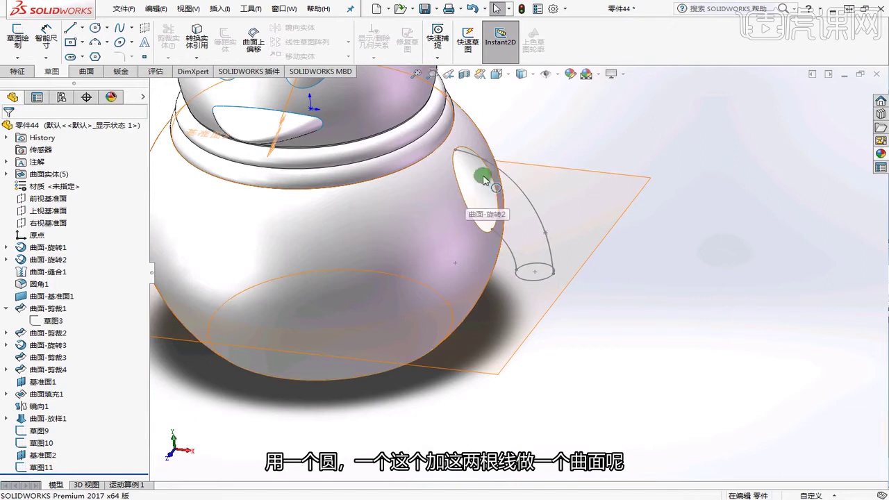
pyautogui.click(500, 229)
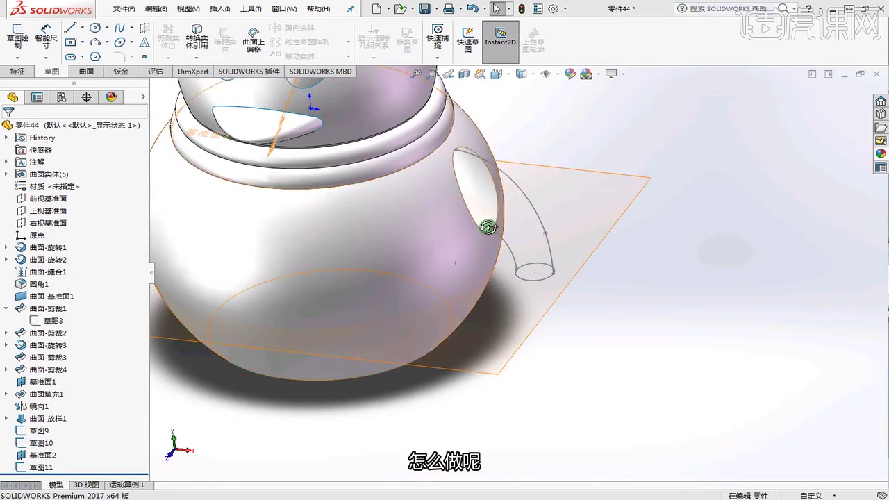
pyautogui.click(94, 73)
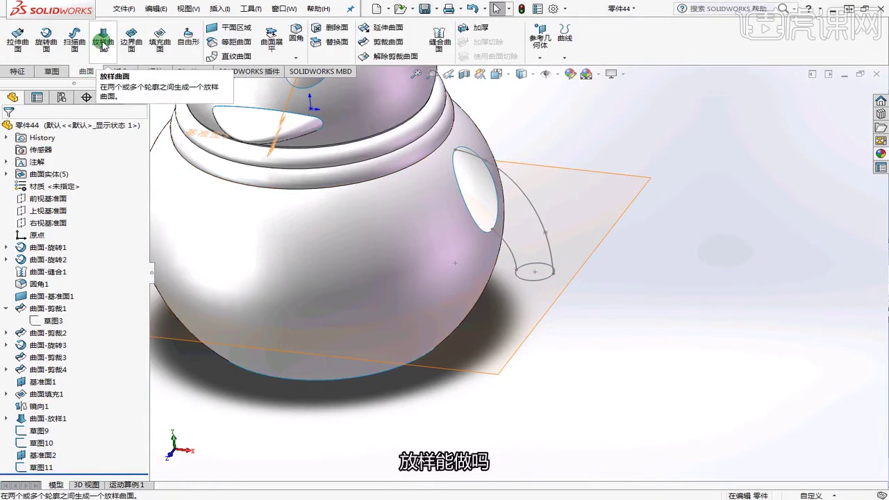
pyautogui.click(102, 43)
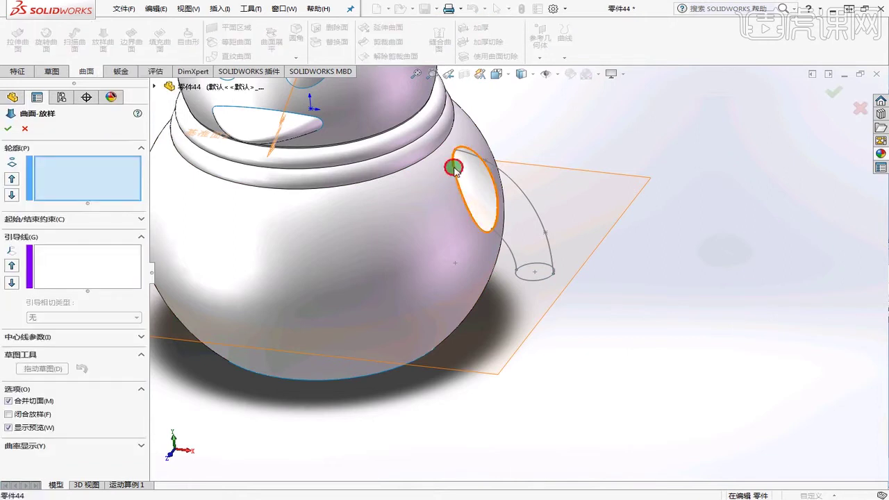
pyautogui.click(479, 193)
pyautogui.click(546, 281)
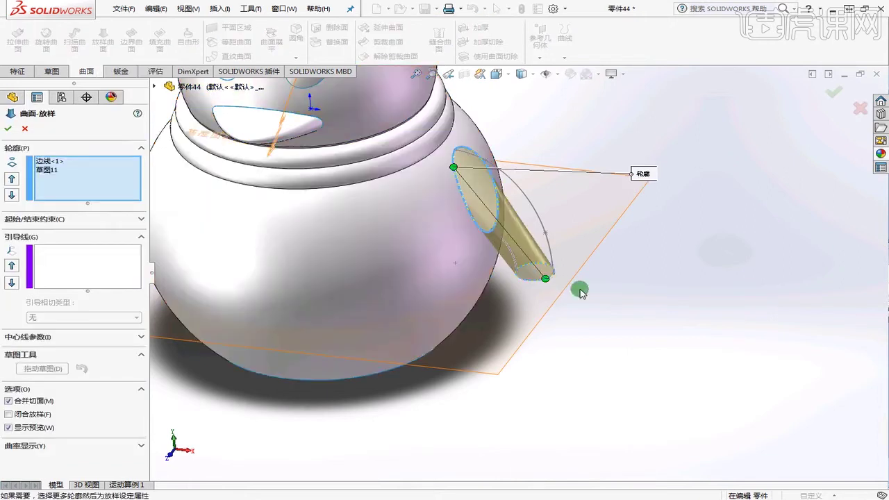
# Add the outer spline and the inner arc as guide curves and create the lofted arm surface
pyautogui.click(55, 258)
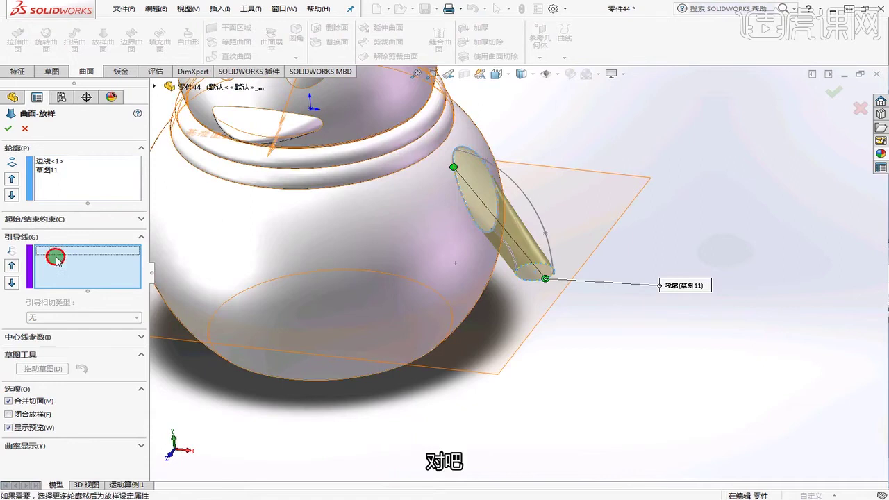
pyautogui.click(499, 172)
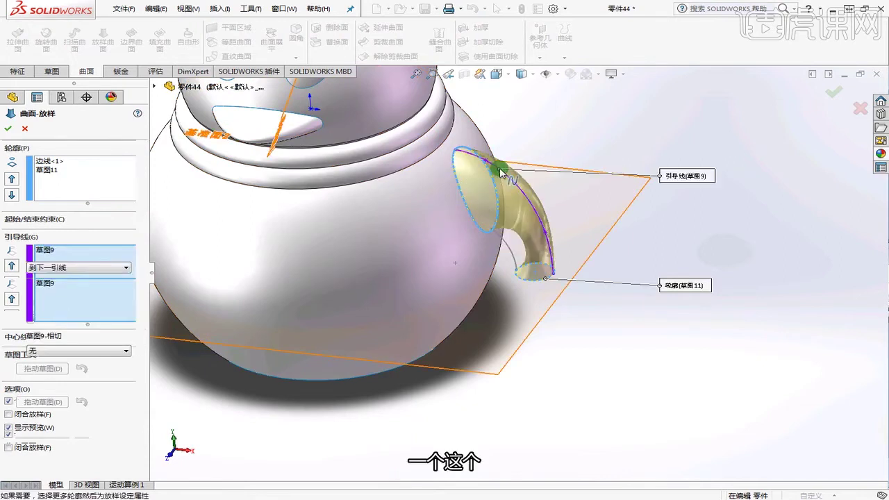
pyautogui.click(500, 238)
pyautogui.moveTo(591, 272); pyautogui.dragTo(609, 270, button='middle')
pyautogui.click(10, 129)
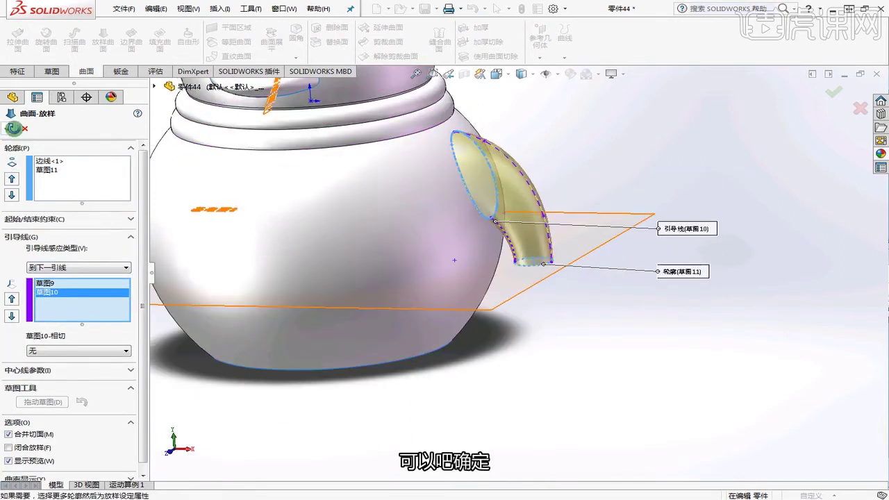
# Examine the arm surface from several angles and compare it with the reference picture in PowerPoint before returning to SOLIDWORKS
pyautogui.moveTo(627, 183); pyautogui.dragTo(589, 280, button='middle')
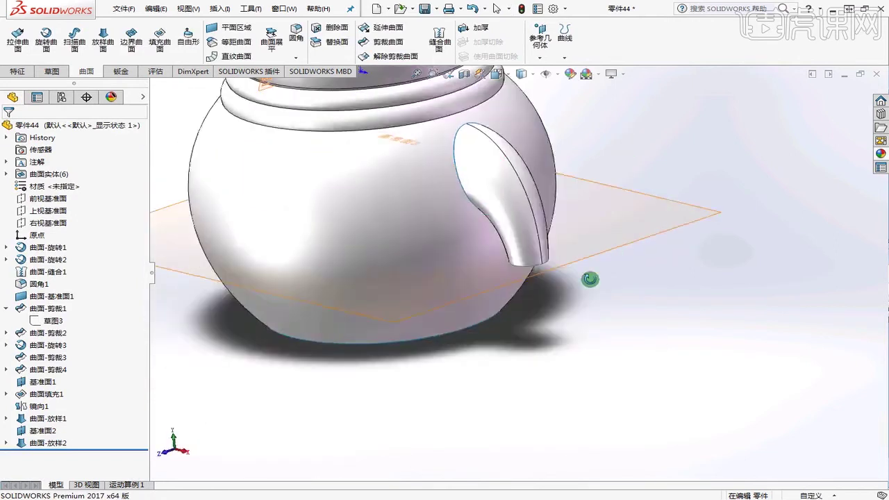
pyautogui.scroll(-3, 464, 129)
pyautogui.moveTo(495, 169); pyautogui.dragTo(524, 199, button='middle')
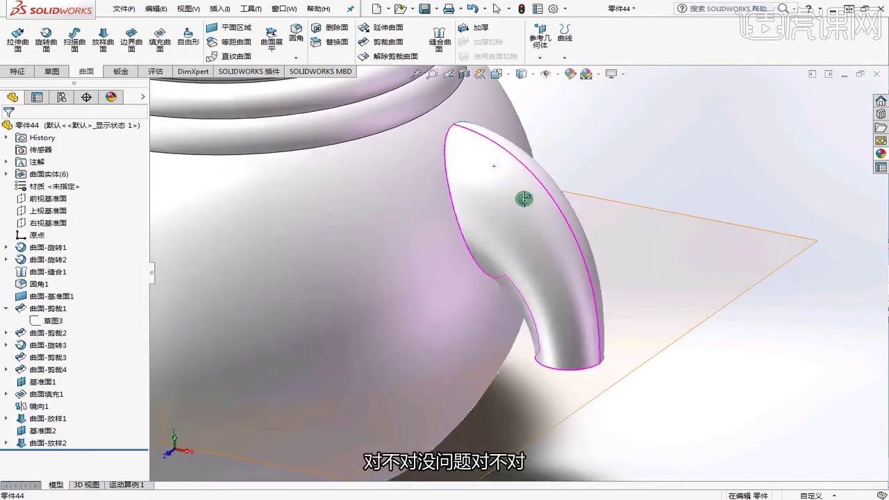
pyautogui.click(497, 9)
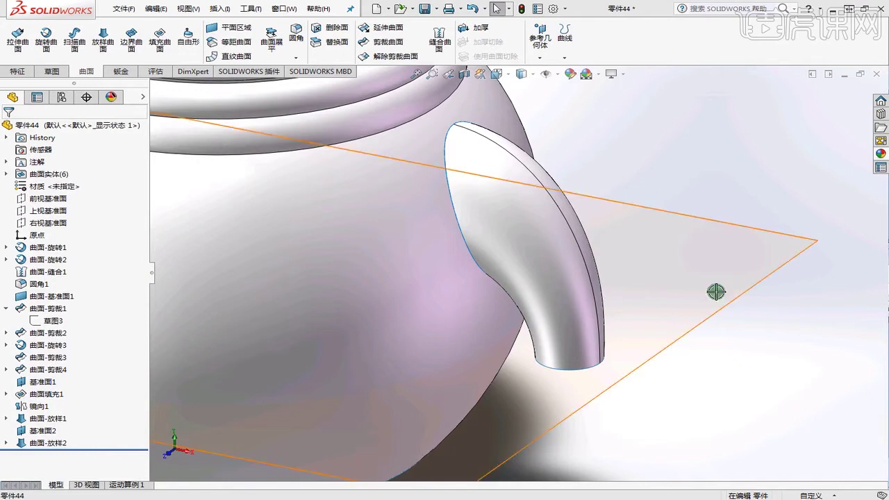
pyautogui.moveTo(738, 367); pyautogui.dragTo(722, 229, button='middle')
pyautogui.hotkey('alt', 'Tab')
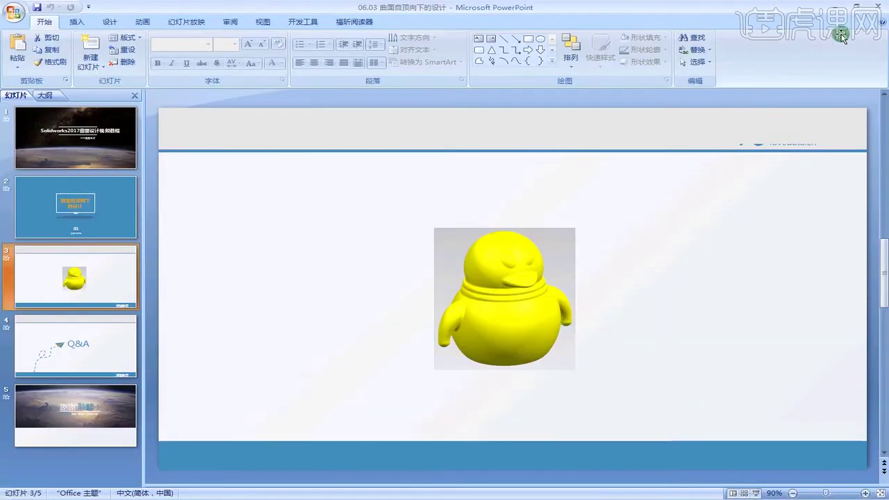
pyautogui.hotkey('alt', 'Tab')
pyautogui.moveTo(705, 215); pyautogui.dragTo(462, 162, button='middle')
pyautogui.moveTo(625, 199)
pyautogui.mouseDown(button='middle')
pyautogui.moveTo(617, 125)
pyautogui.moveTo(629, 201)
pyautogui.mouseUp(button='middle')
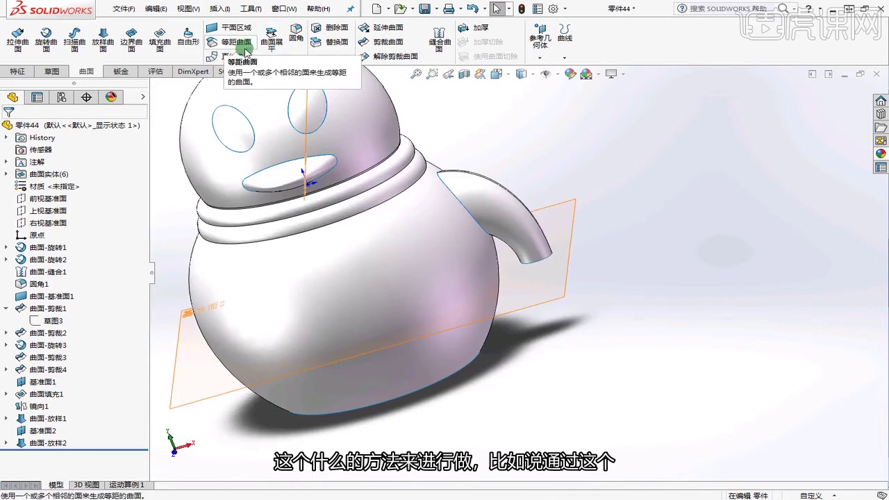
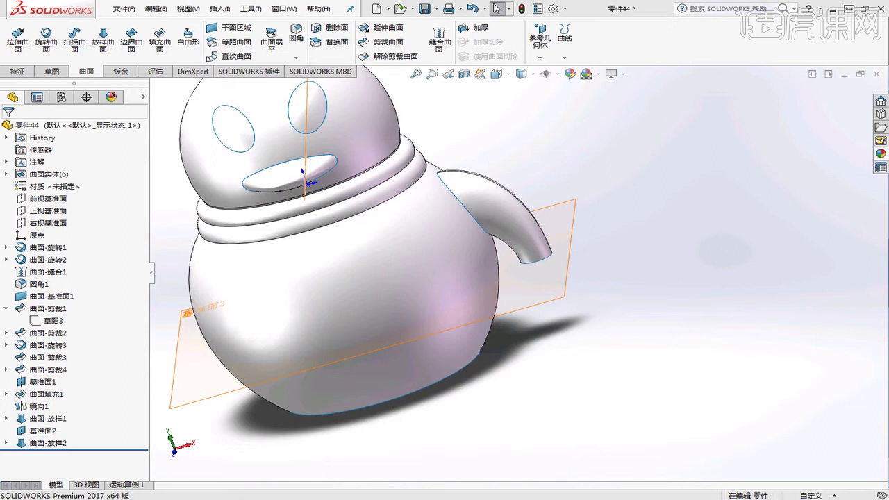
# Start a sketch on the Front Plane (前视基准面) and place a point about 12 mm below the arm's open end
pyautogui.scroll(2, 621, 330)
pyautogui.moveTo(620, 331); pyautogui.dragTo(584, 301, button='middle')
pyautogui.click(50, 200)
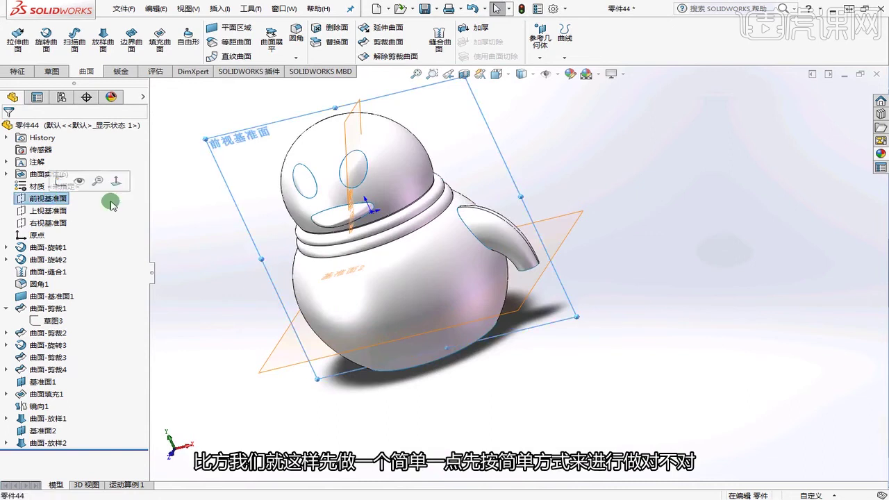
pyautogui.press('space')
pyautogui.click(305, 61)
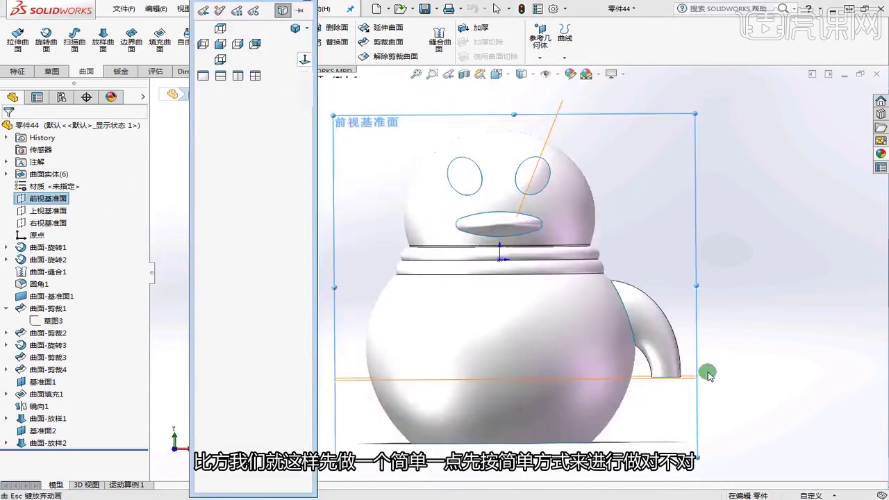
pyautogui.scroll(-5, 666, 374)
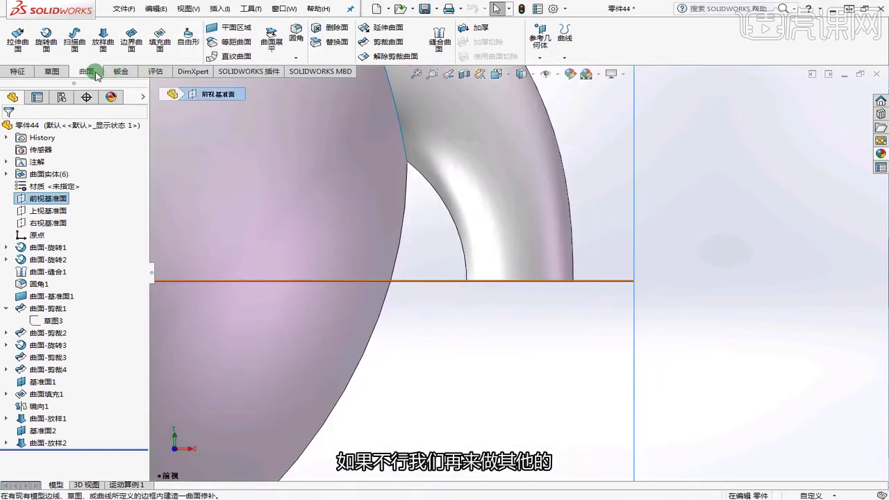
pyautogui.click(52, 71)
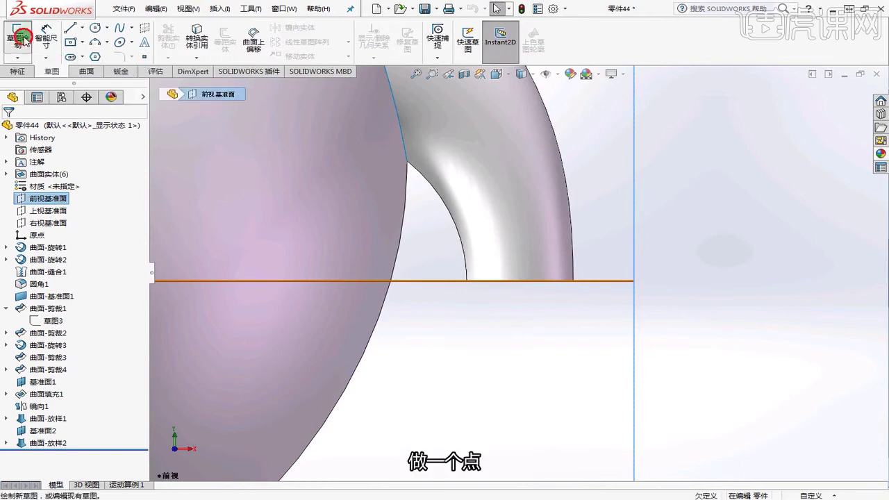
pyautogui.click(147, 60)
pyautogui.click(522, 327)
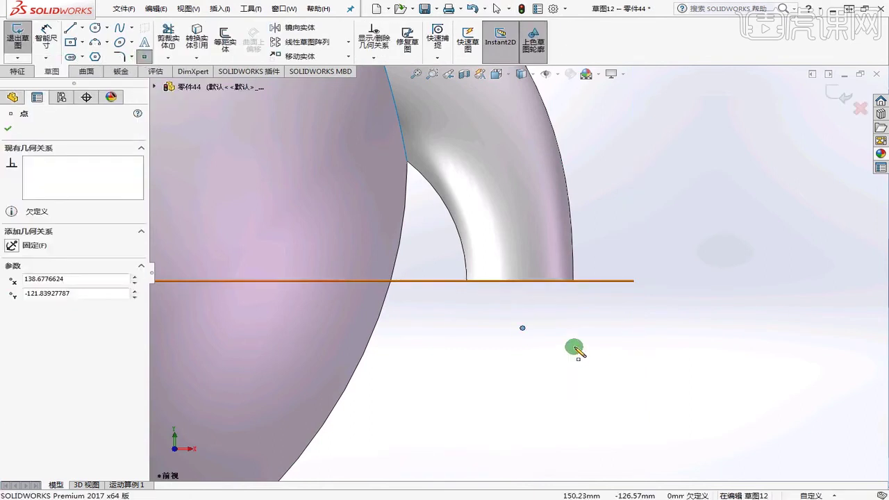
# Dimension the point 10 mm below the plane at the arm's open end
pyautogui.click(46, 42)
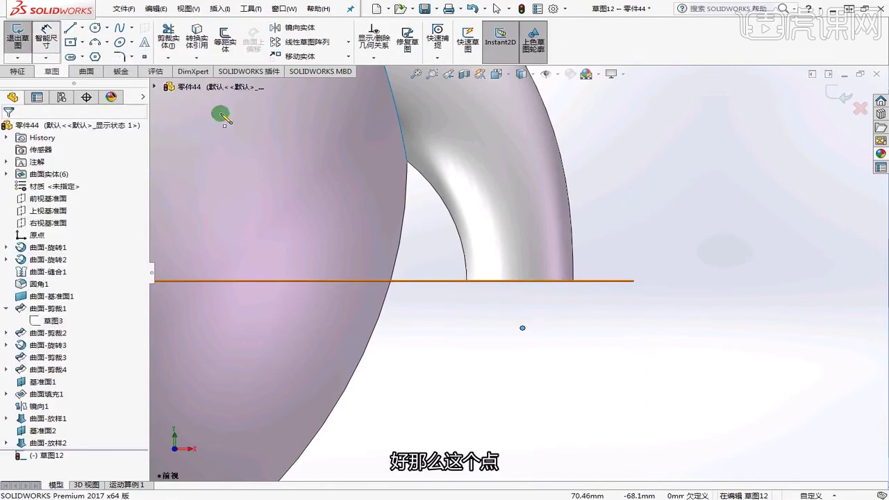
pyautogui.click(524, 329)
pyautogui.click(532, 281)
pyautogui.click(569, 309)
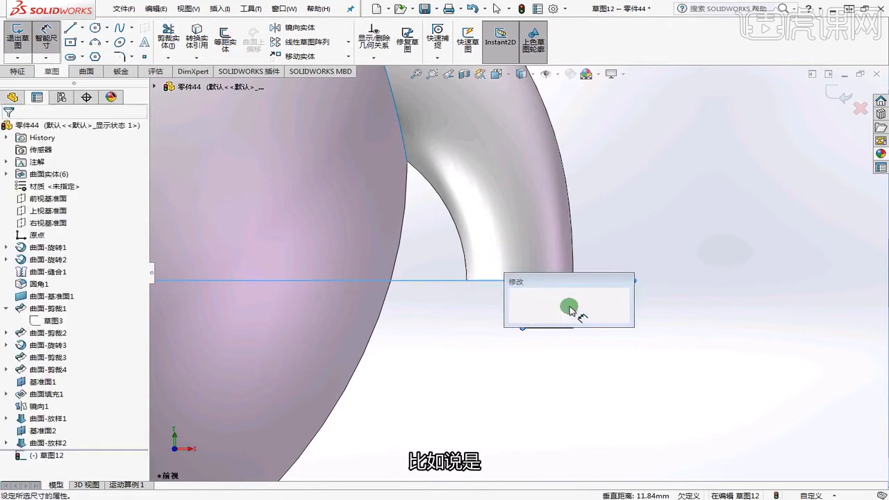
pyautogui.write('10')
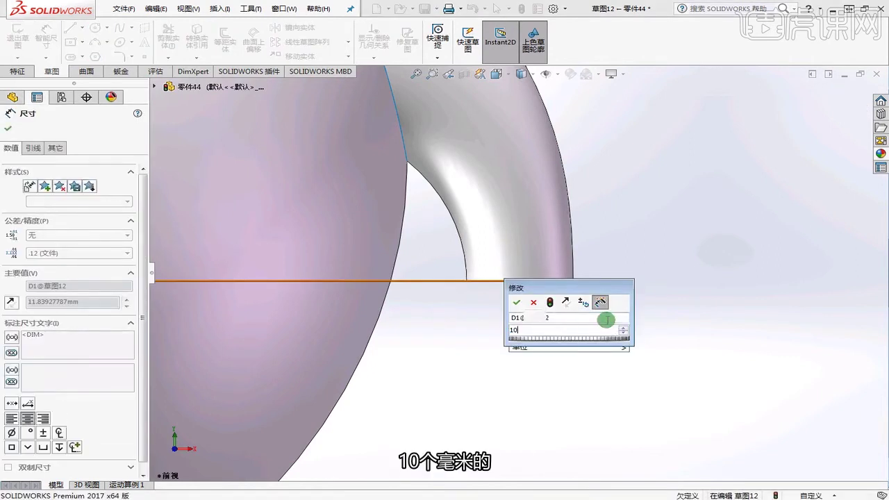
pyautogui.press('Return')
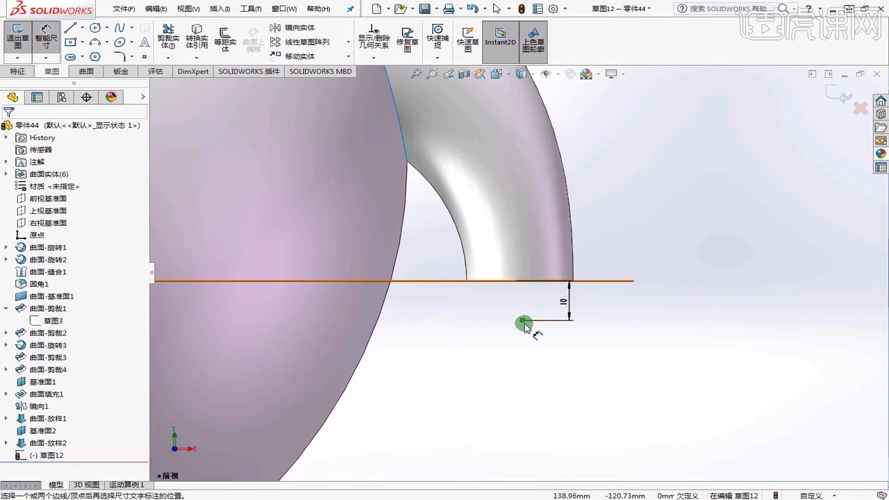
# Dimension the point's horizontal distance from the origin as 135 mm
pyautogui.click(523, 324)
pyautogui.scroll(5, 524, 324)
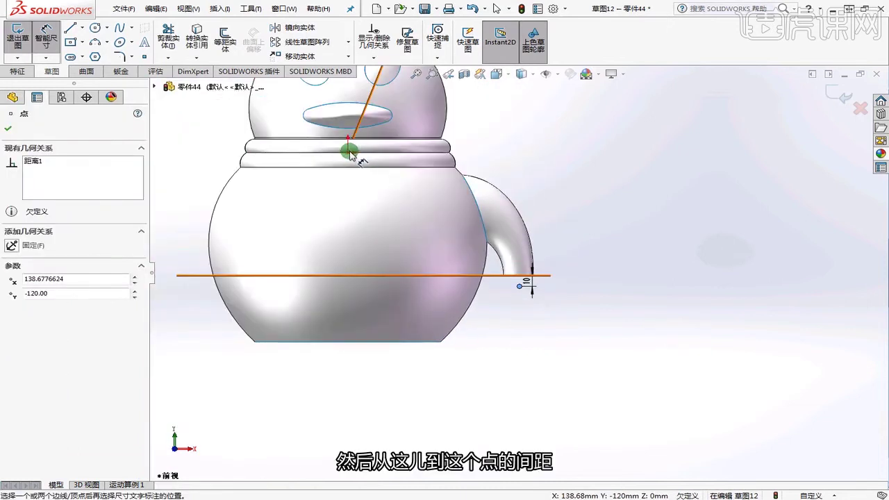
pyautogui.click(348, 151)
pyautogui.click(455, 386)
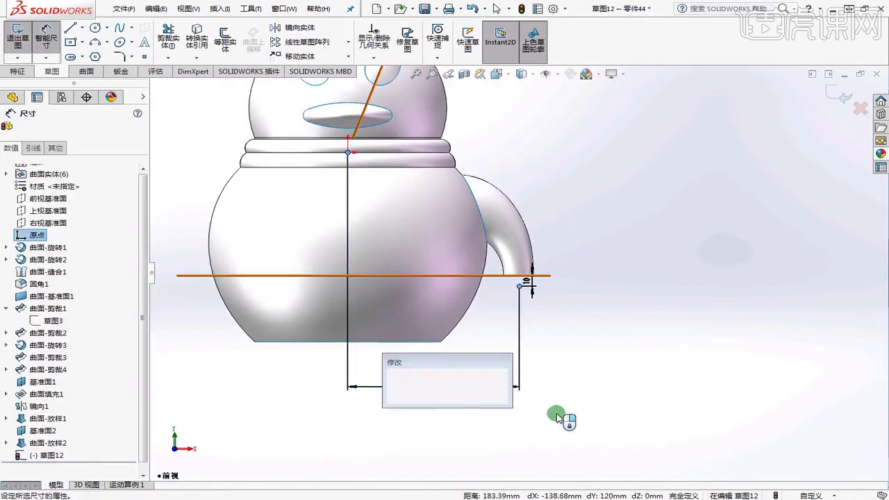
pyautogui.write('135')
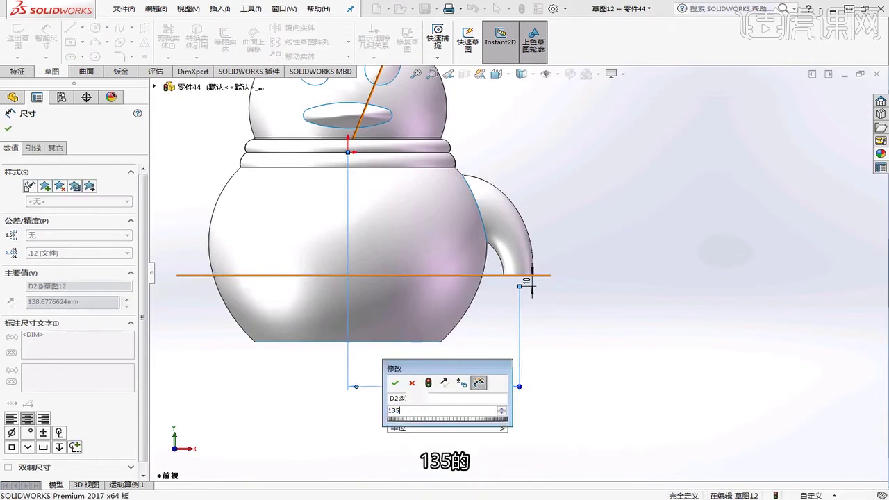
pyautogui.press('Return')
# Set the point's horizontal distance from the origin to 136 mm
pyautogui.scroll(-3, 531, 304)
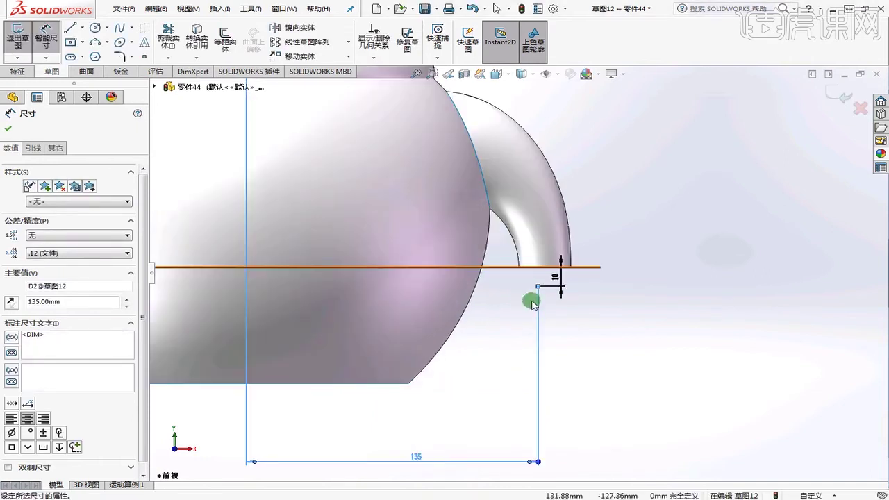
pyautogui.doubleClick(419, 456)
pyautogui.write('136')
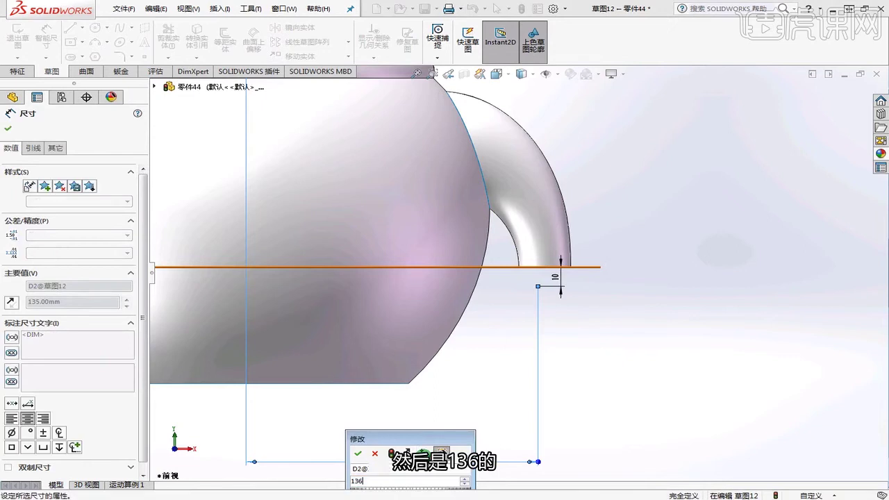
pyautogui.press('Return')
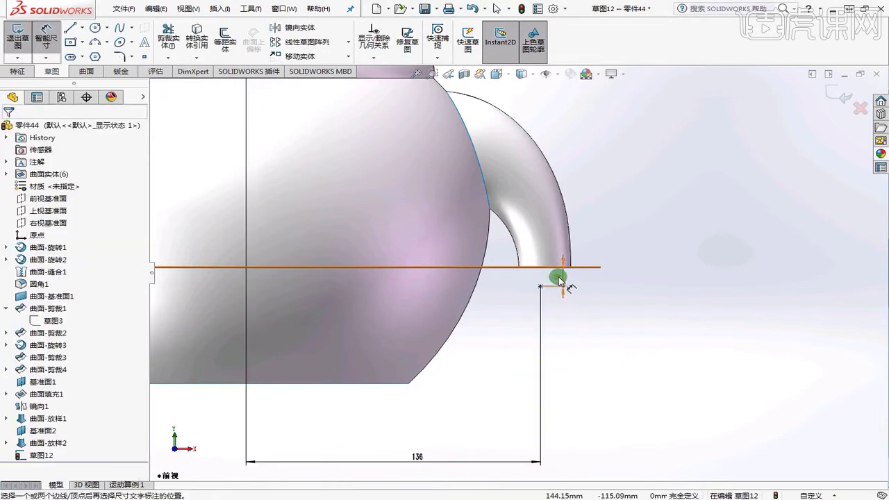
# Move the 10 mm dimension outward, clear of the arm, and exit the sketch
pyautogui.click(559, 279)
pyautogui.click(640, 276)
pyautogui.click(632, 369)
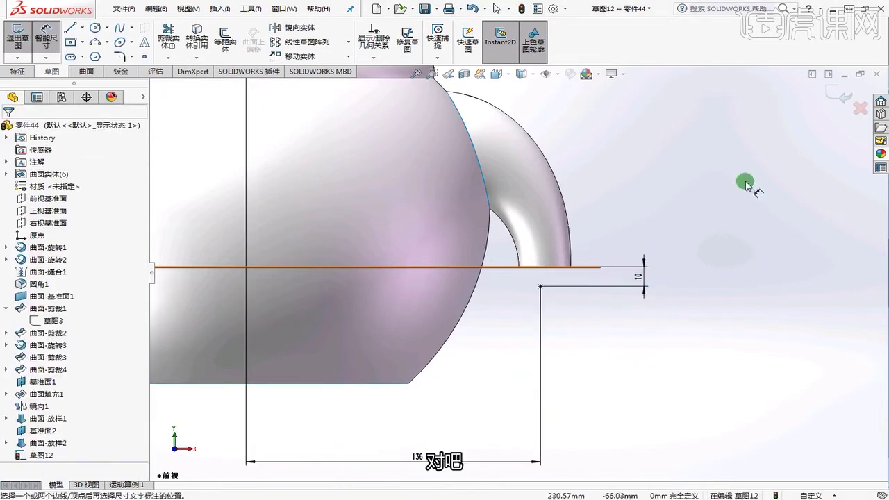
pyautogui.click(837, 94)
# Start a filled surface on the arm's open end with its two end edges as patch boundary and the sketched point as constraint
pyautogui.moveTo(664, 318)
pyautogui.mouseDown(button='middle')
pyautogui.moveTo(639, 250)
pyautogui.moveTo(640, 89)
pyautogui.moveTo(706, 288)
pyautogui.moveTo(582, 270)
pyautogui.moveTo(595, 208)
pyautogui.moveTo(570, 204)
pyautogui.mouseUp(button='middle')
pyautogui.click(706, 288)
pyautogui.click(87, 71)
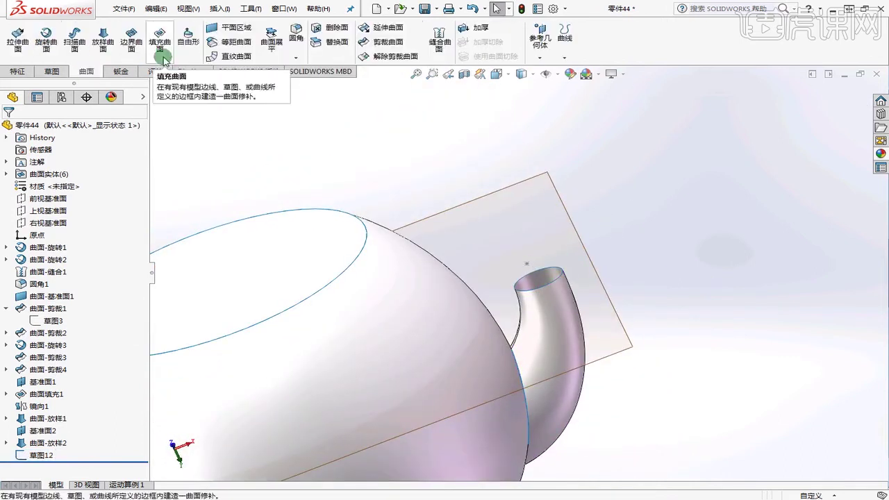
pyautogui.click(170, 50)
pyautogui.click(560, 268)
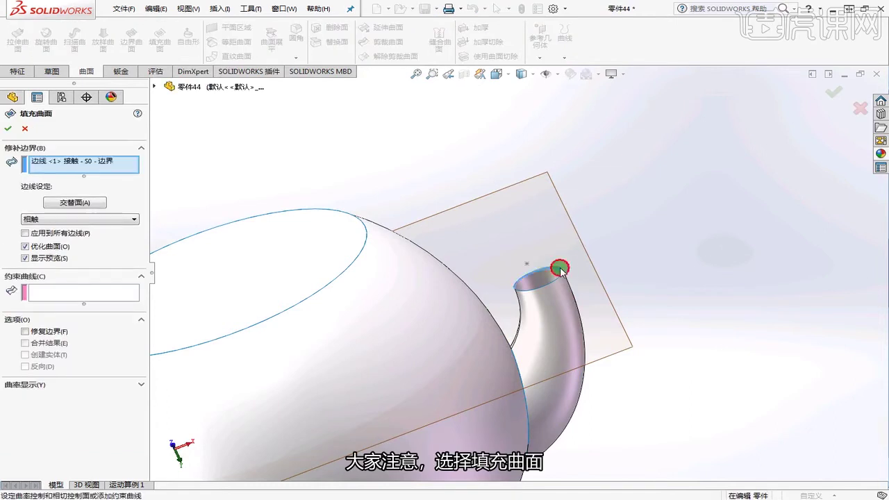
pyautogui.click(556, 284)
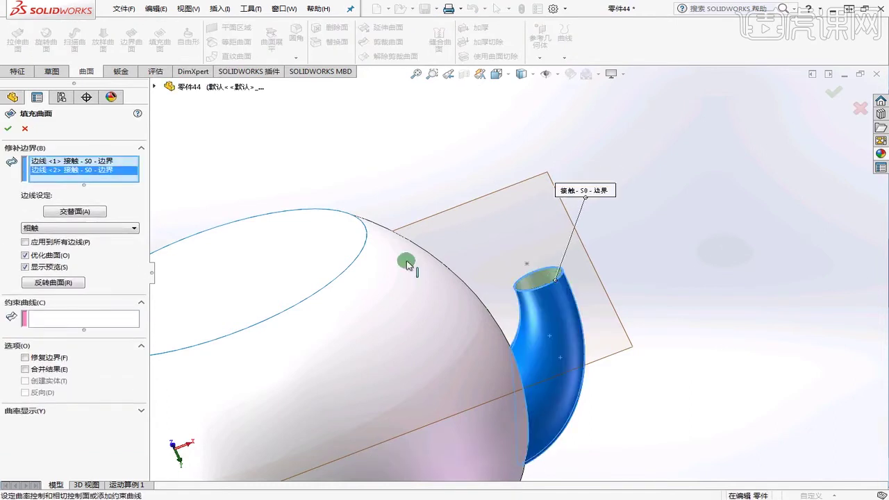
pyautogui.click(75, 320)
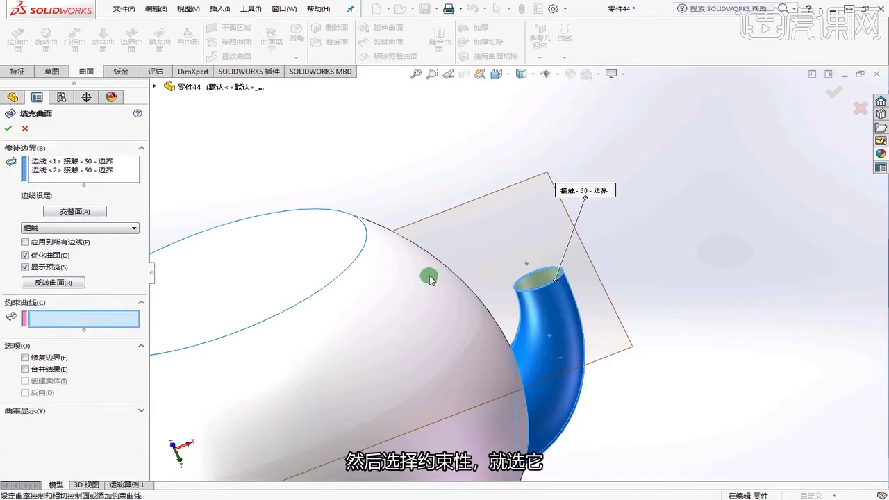
pyautogui.click(528, 267)
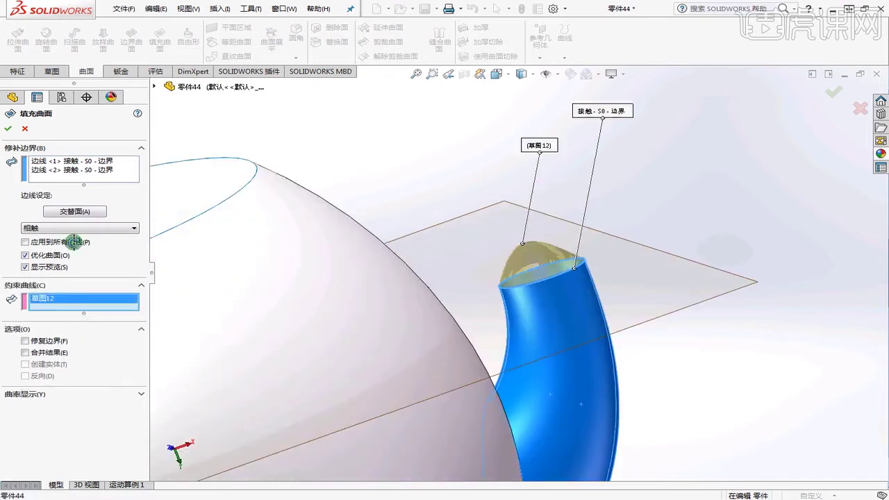
# Set the patch boundary's edge condition to tangent (相切) and accept the filled surface on the arm's end
pyautogui.click(42, 228)
pyautogui.click(49, 247)
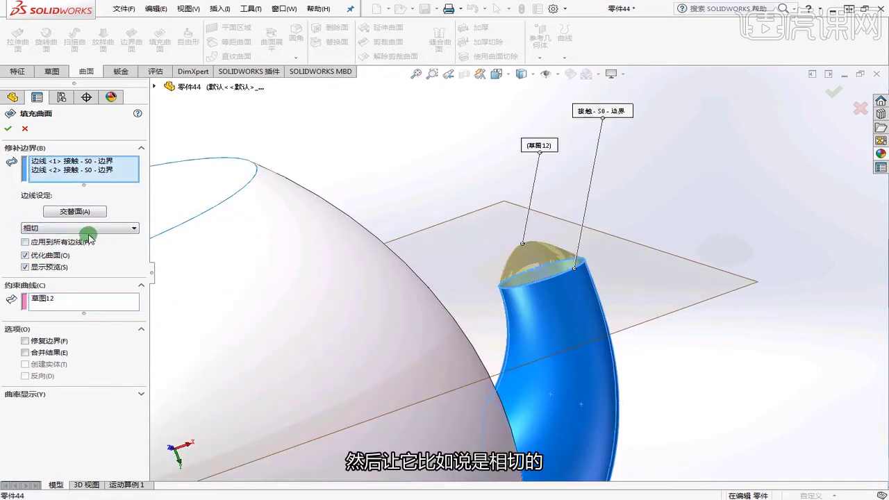
pyautogui.click(8, 129)
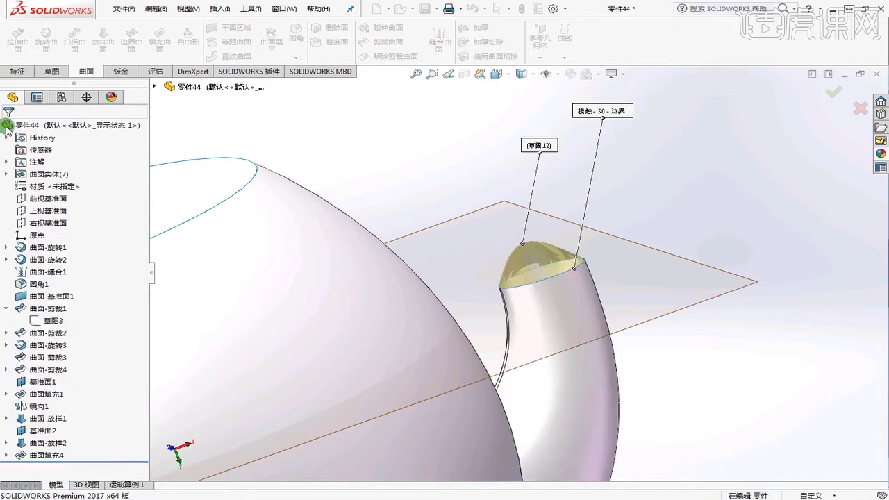
# Edit the filled surface: remove its constraint sketch, set the boundary edges to tangent (相切), and add the sketched point as constraint again
pyautogui.click(543, 258)
pyautogui.rightClick(543, 254)
pyautogui.rightClick(43, 454)
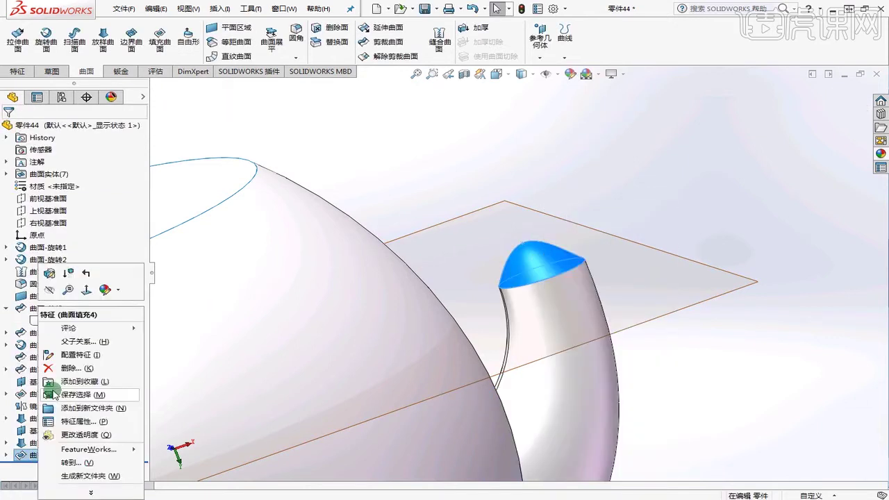
pyautogui.click(55, 289)
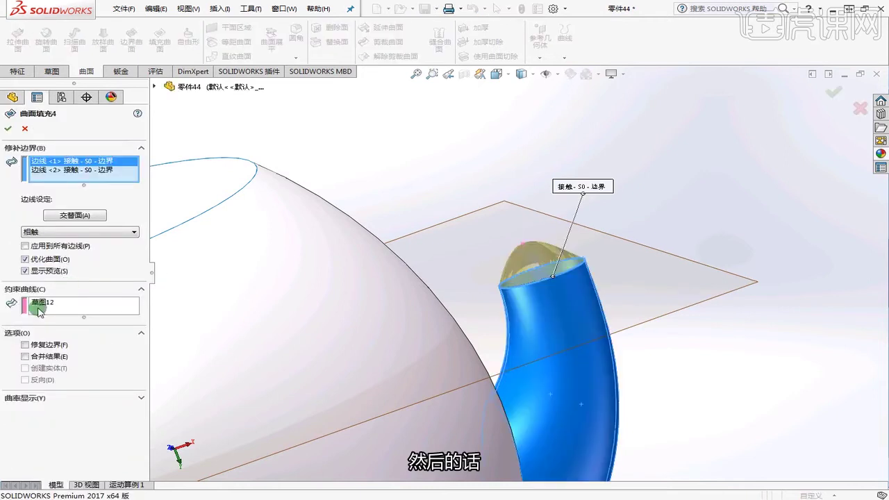
pyautogui.rightClick(42, 301)
pyautogui.click(71, 321)
pyautogui.click(59, 230)
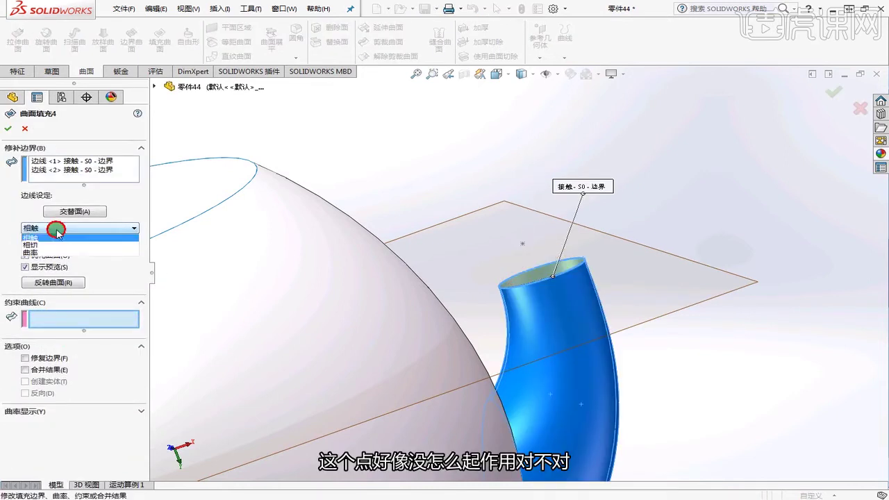
pyautogui.click(52, 247)
pyautogui.click(59, 320)
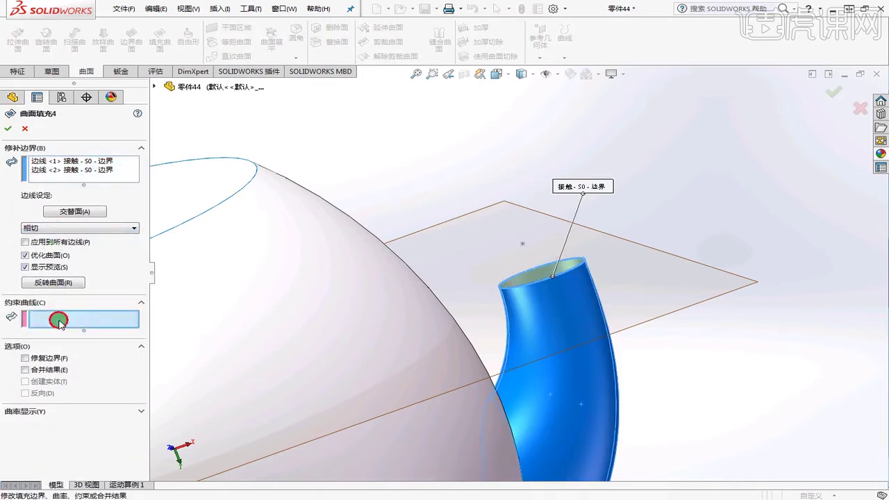
pyautogui.click(520, 242)
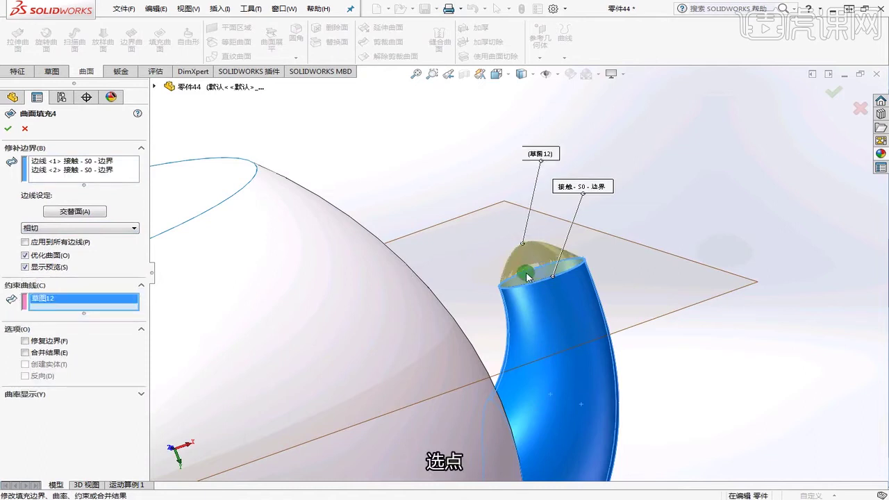
# Try curvature (曲率) for the boundary edges, return them to tangent (相切), and accept the filled surface
pyautogui.moveTo(522, 240)
pyautogui.mouseDown(button='middle')
pyautogui.moveTo(520, 252)
pyautogui.moveTo(515, 235)
pyautogui.moveTo(531, 236)
pyautogui.moveTo(397, 283)
pyautogui.mouseUp(button='middle')
pyautogui.scroll(-6, 516, 243)
pyautogui.click(59, 229)
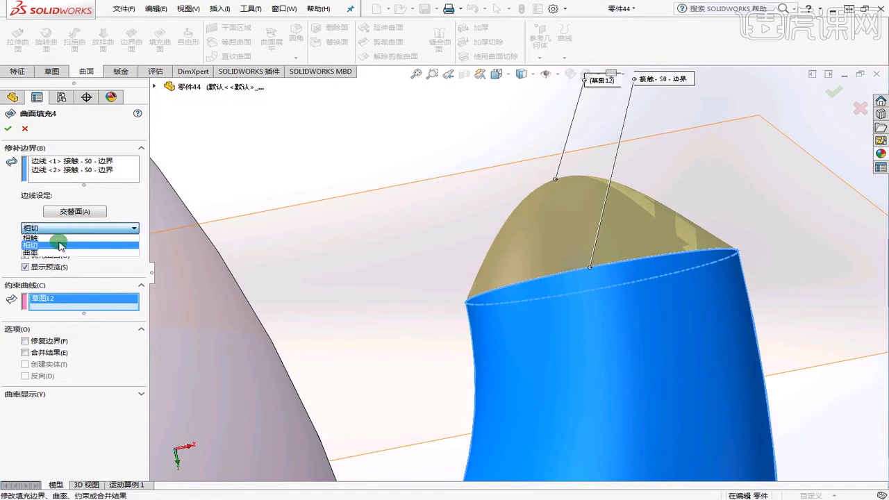
pyautogui.click(55, 251)
pyautogui.click(61, 230)
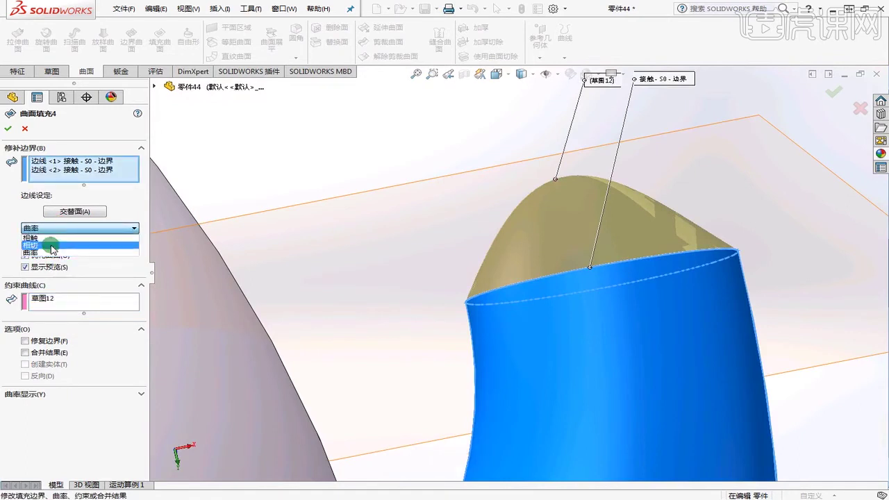
pyautogui.click(52, 244)
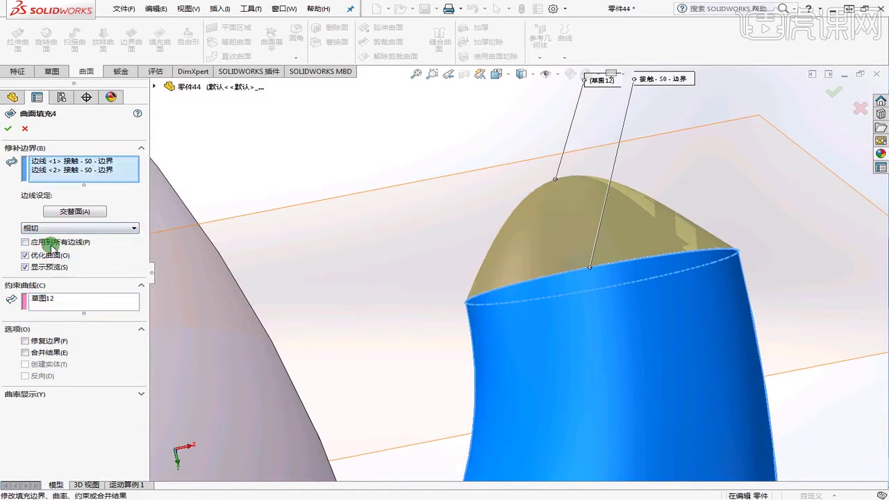
pyautogui.click(9, 133)
pyautogui.moveTo(611, 278); pyautogui.dragTo(534, 287, button='middle')
# Delete the filled surface that closes the arm's end
pyautogui.click(545, 240)
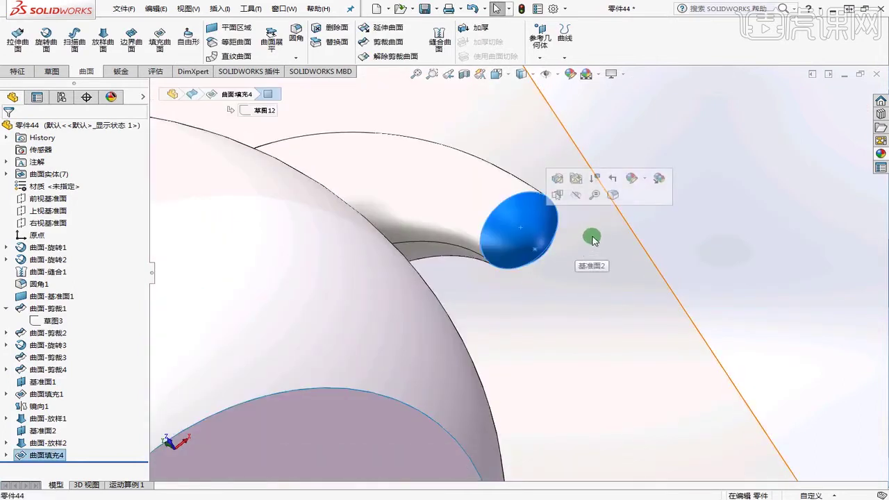
pyautogui.press('Delete')
pyautogui.click(520, 189)
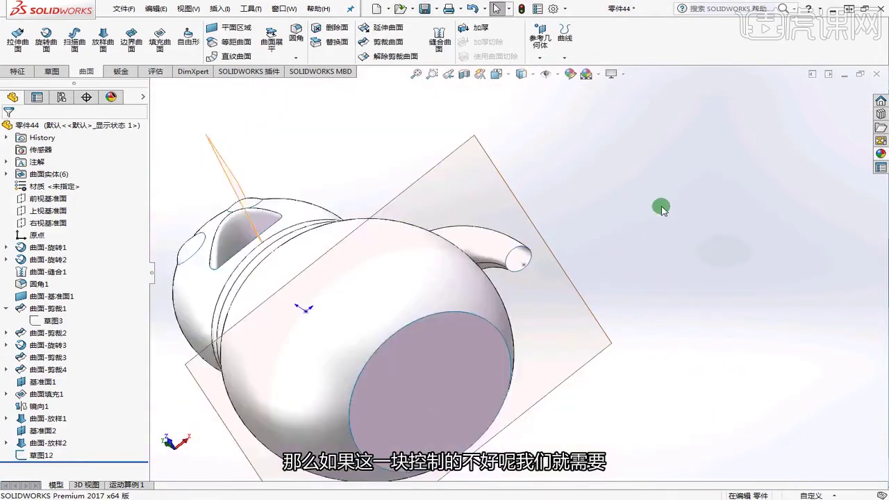
pyautogui.moveTo(557, 221); pyautogui.dragTo(663, 302, button='middle')
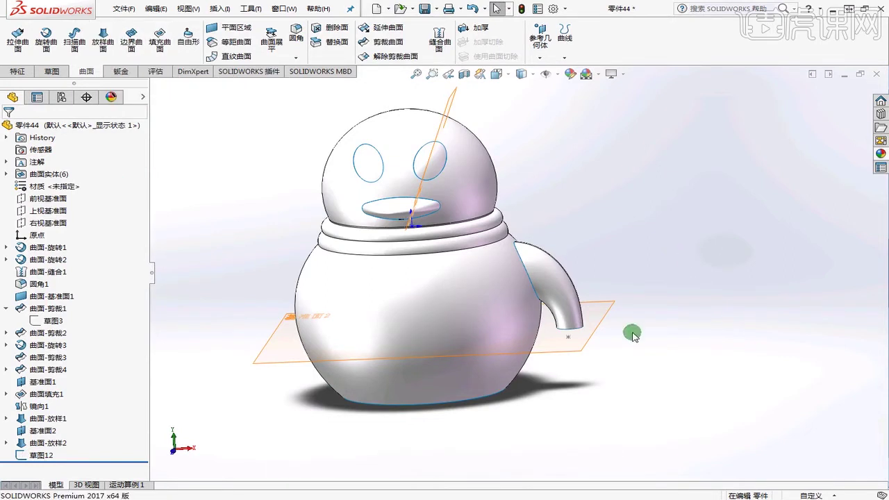
# Delete the sketch containing the constraint point below the arm's end
pyautogui.scroll(-1, 619, 352)
pyautogui.moveTo(619, 352); pyautogui.dragTo(581, 363, button='middle')
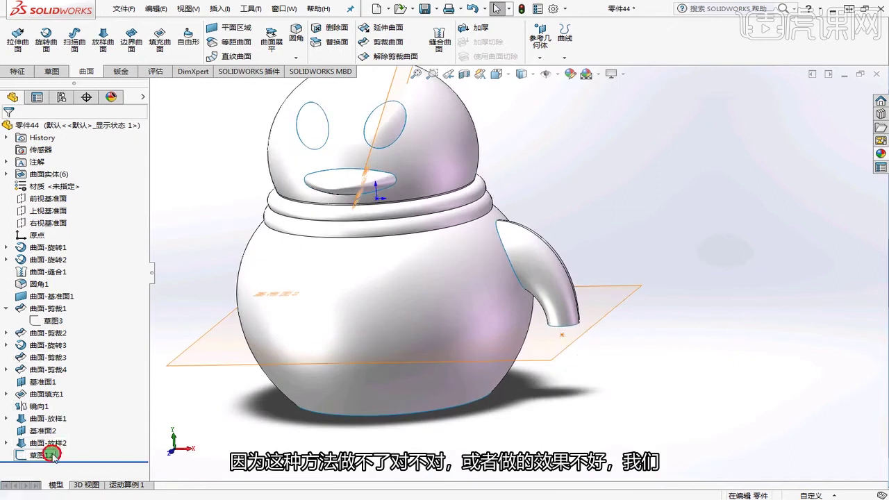
pyautogui.click(52, 455)
pyautogui.press('Delete')
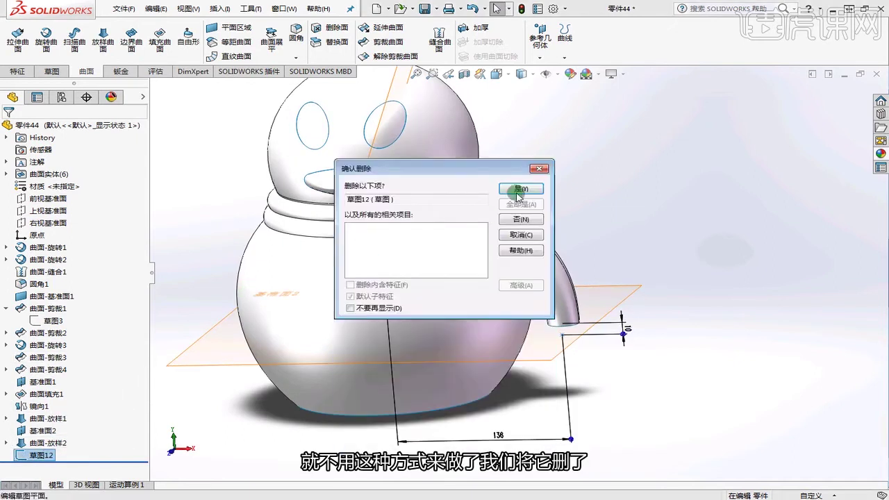
pyautogui.click(517, 189)
pyautogui.click(594, 304)
pyautogui.click(778, 354)
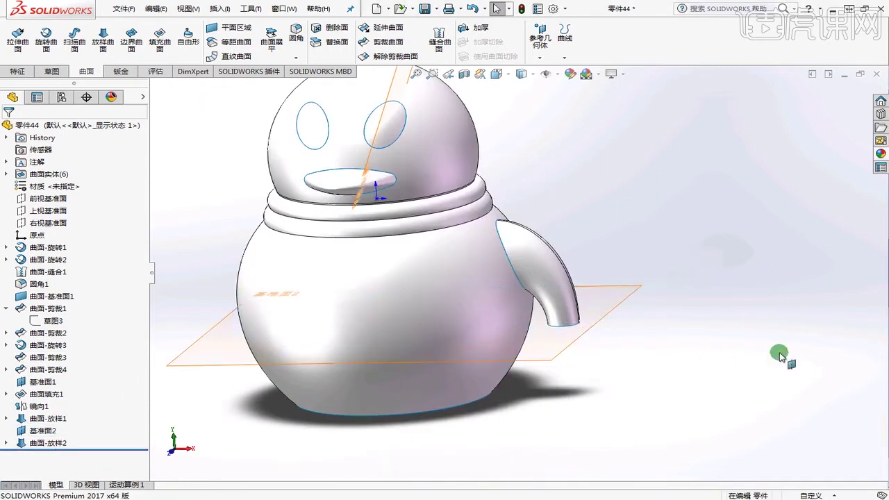
# Start a new sketch on the front plane (前视基准面) and view it face-on
pyautogui.scroll(2, 490, 353)
pyautogui.click(59, 200)
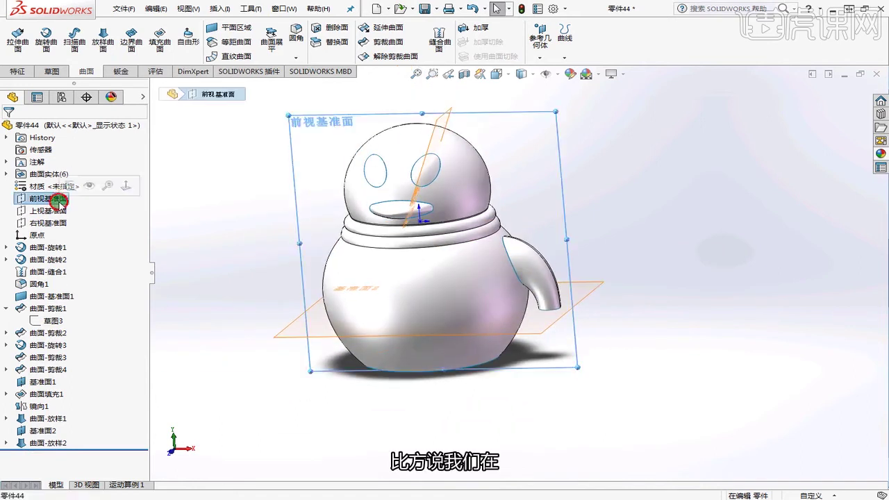
pyautogui.moveTo(486, 278); pyautogui.dragTo(513, 208, button='middle')
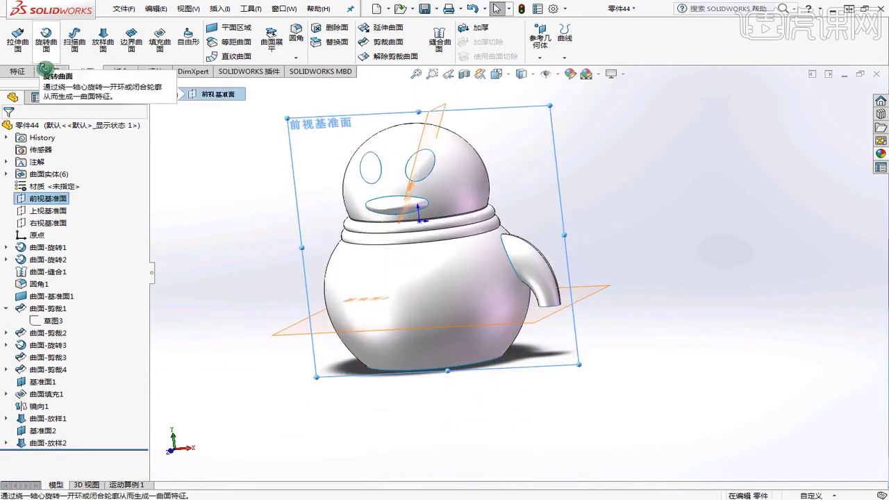
pyautogui.click(51, 72)
pyautogui.click(17, 38)
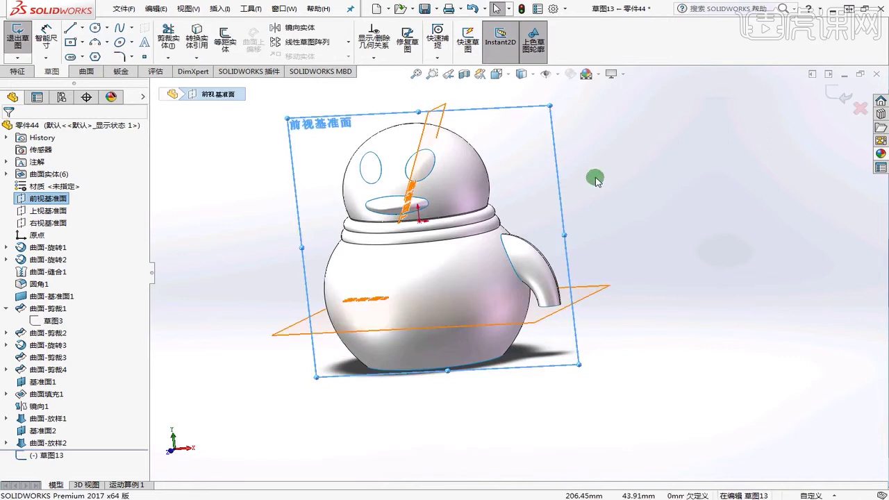
pyautogui.press('space')
pyautogui.click(282, 10)
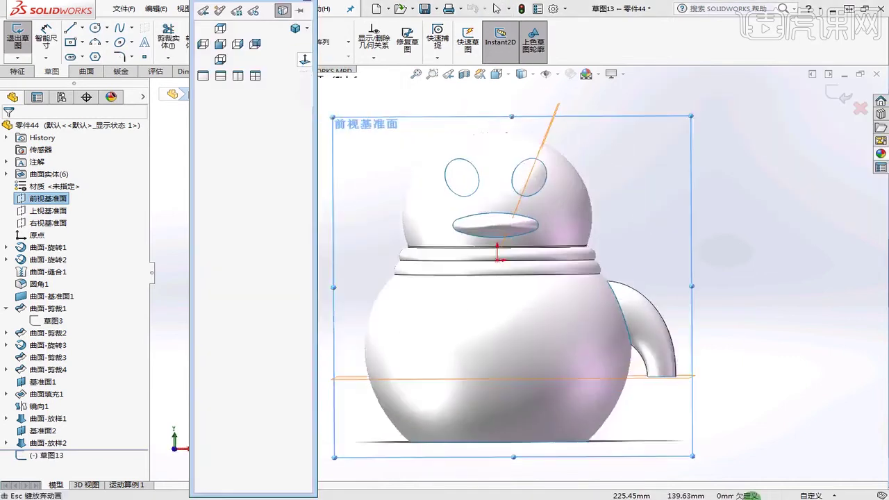
# Hide the reference plane (基准面2) that runs through the arm's open end
pyautogui.scroll(-6, 631, 352)
pyautogui.rightClick(550, 300)
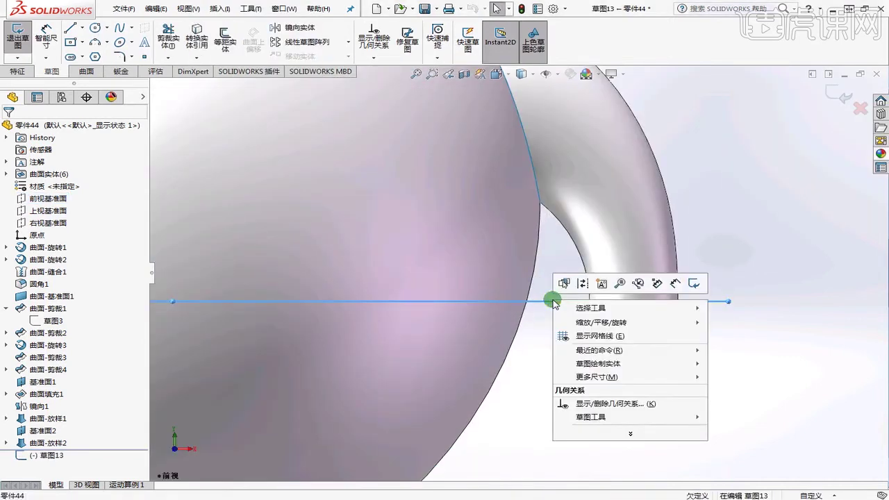
pyautogui.click(530, 416)
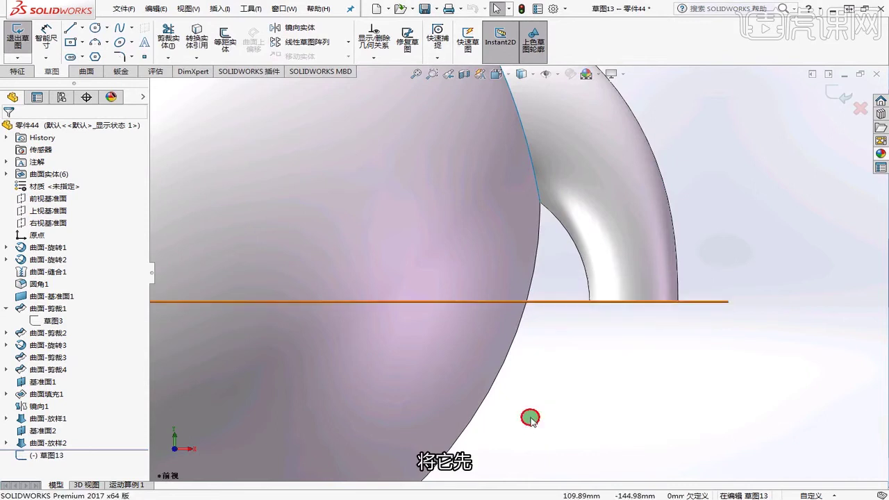
pyautogui.rightClick(57, 430)
pyautogui.rightClick(55, 431)
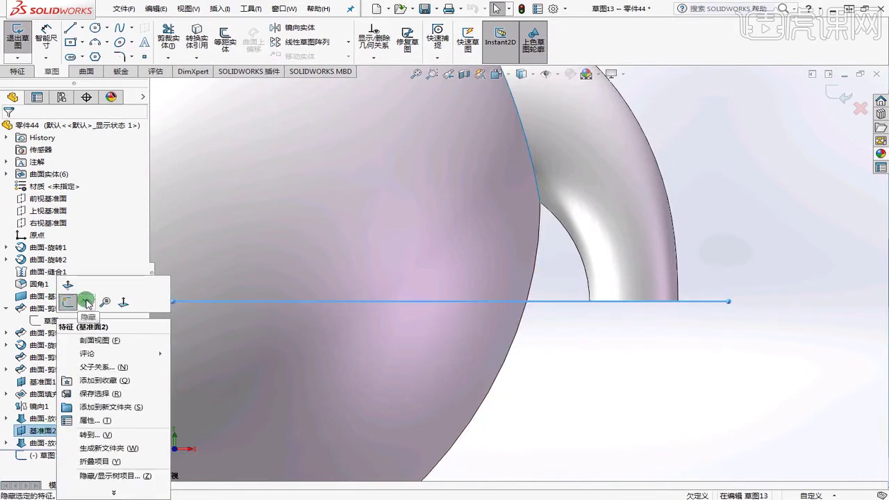
pyautogui.click(87, 302)
# Sketch a five-point spline from the inner to the outer corner of the arm's end, bulging about 11 mm below it
pyautogui.scroll(3, 520, 292)
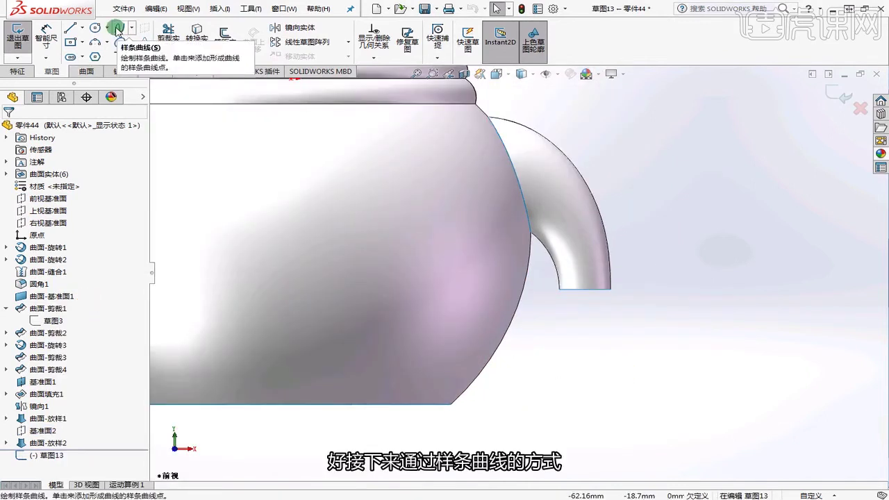
pyautogui.click(116, 29)
pyautogui.scroll(-2, 555, 305)
pyautogui.click(582, 281)
pyautogui.click(585, 304)
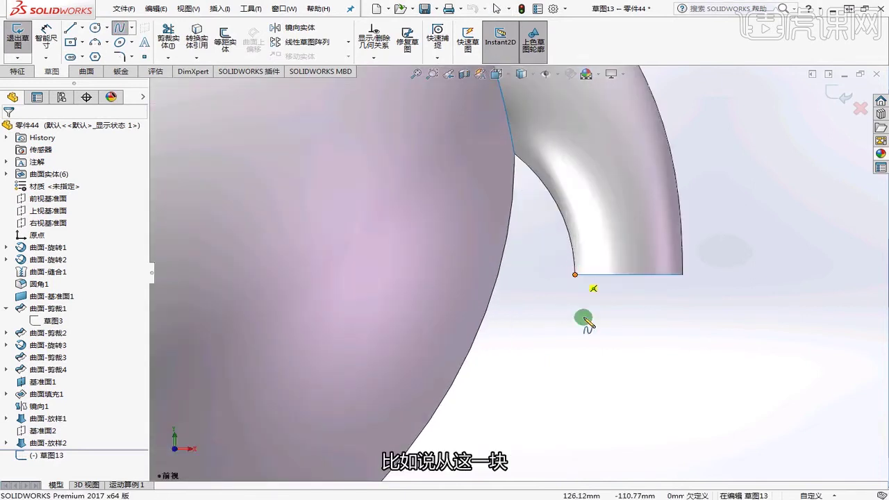
pyautogui.click(608, 315)
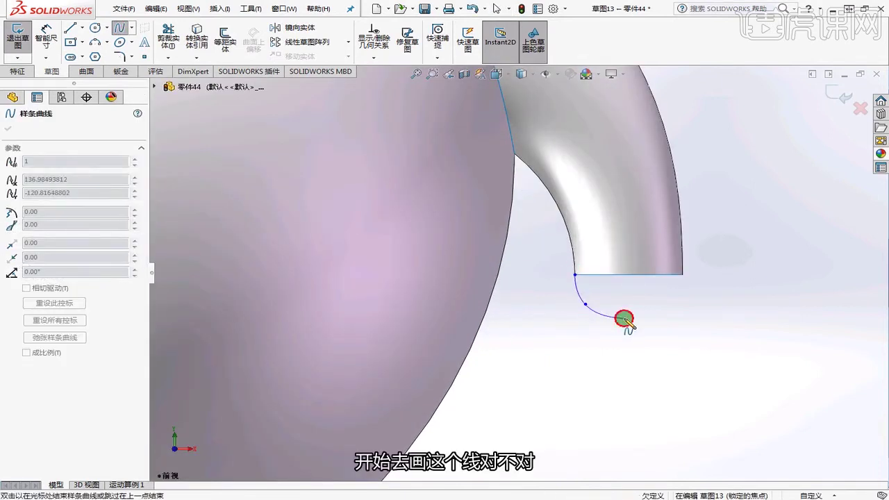
pyautogui.click(624, 319)
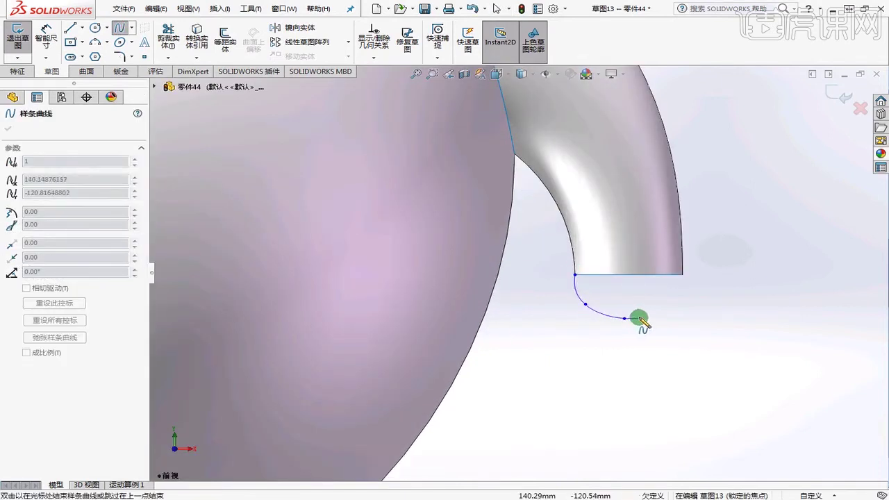
pyautogui.rightClick(692, 278)
pyautogui.click(712, 284)
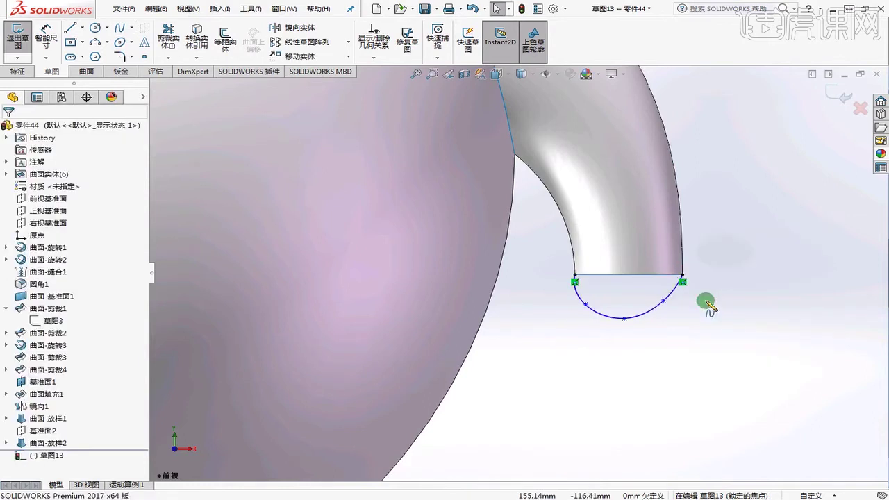
# Make the spline tangent to the arm's outer silhouette edge
pyautogui.click(674, 289)
pyautogui.keyDown('ctrl'); pyautogui.click(683, 253); pyautogui.keyUp('ctrl')
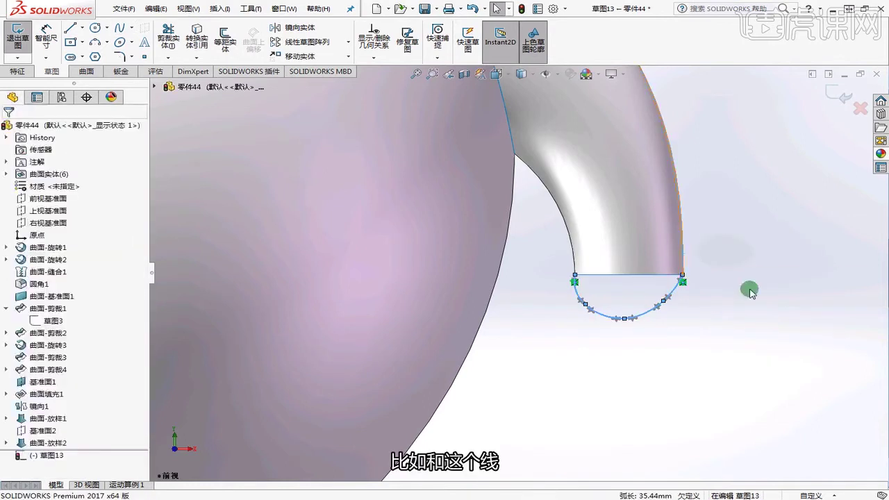
pyautogui.click(15, 308)
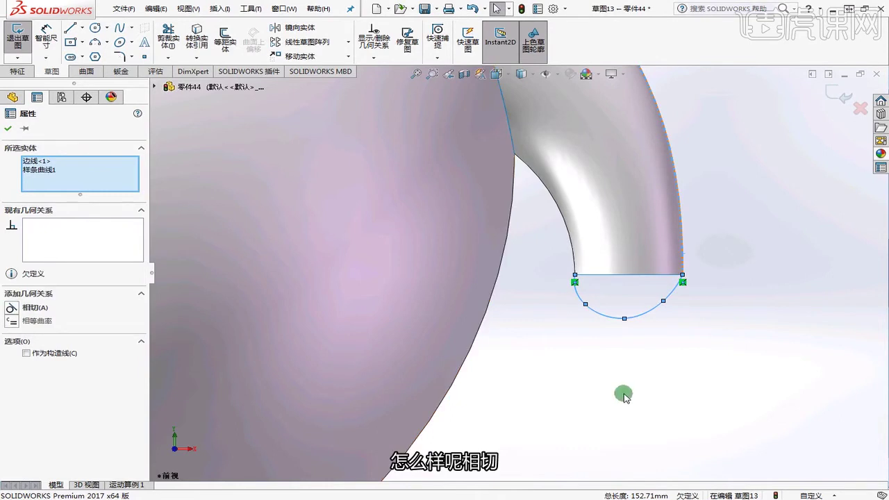
pyautogui.click(15, 308)
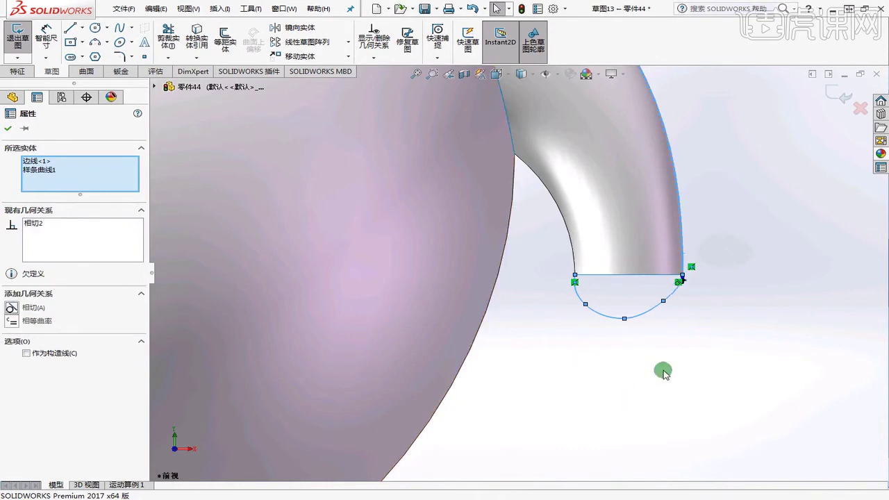
pyautogui.click(663, 371)
# Make the spline tangent to the arm's inner silhouette edge
pyautogui.scroll(-2, 638, 273)
pyautogui.click(546, 298)
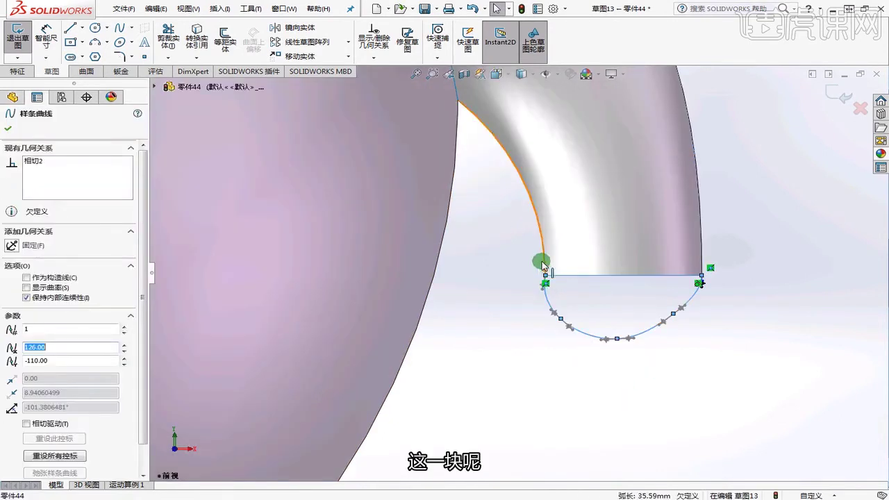
pyautogui.click(542, 259)
pyautogui.keyDown('ctrl'); pyautogui.click(536, 284); pyautogui.keyUp('ctrl')
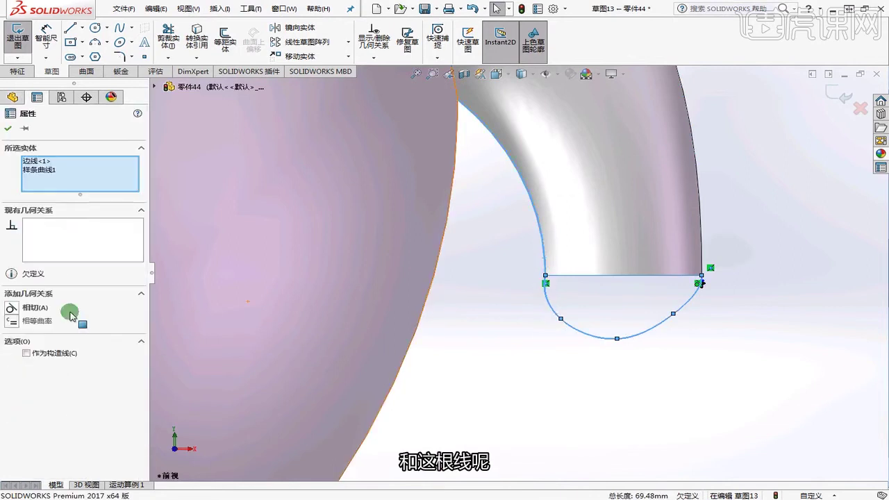
pyautogui.click(11, 306)
pyautogui.click(719, 384)
# Lengthen the tangency handle at the spline's outer end slightly, then deselect it
pyautogui.scroll(-5, 684, 291)
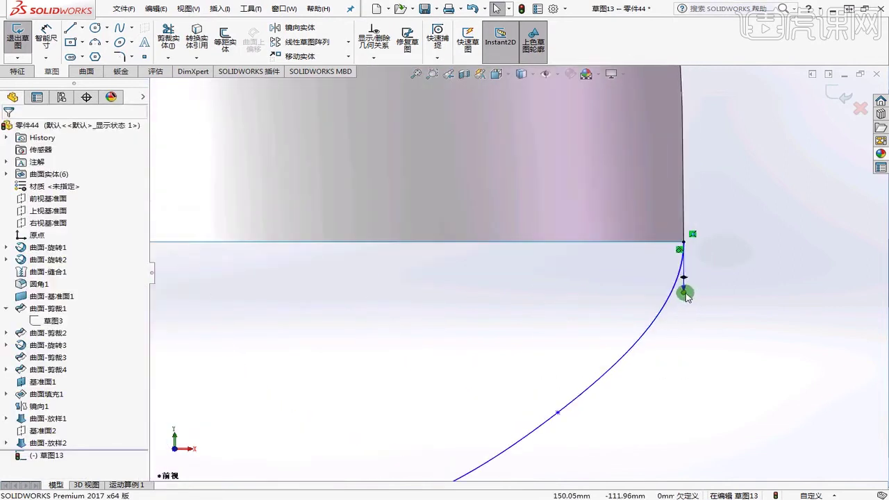
pyautogui.click(685, 297)
pyautogui.scroll(5, 724, 381)
pyautogui.click(555, 391)
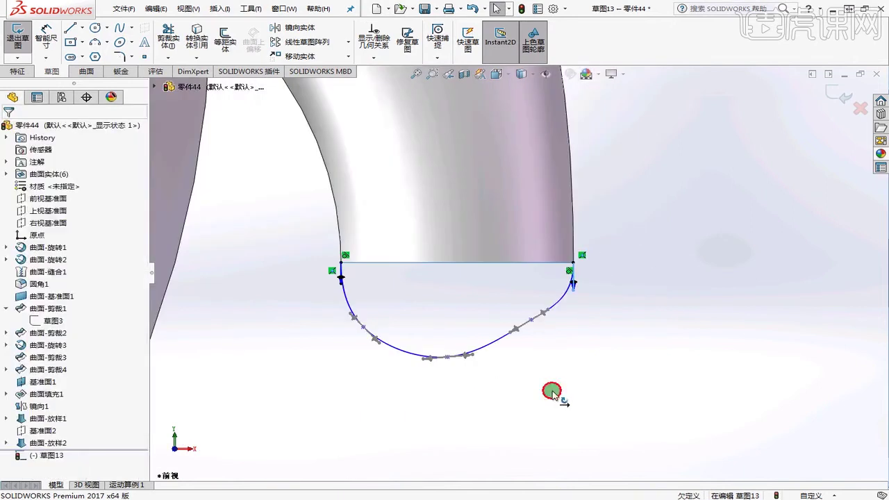
# Move the spline's outer intermediate point to about X 145.4, Y -118.2 mm, raise the inner one slightly, and nudge the lowest point
pyautogui.click(532, 321)
pyautogui.moveTo(536, 336); pyautogui.dragTo(527, 334)
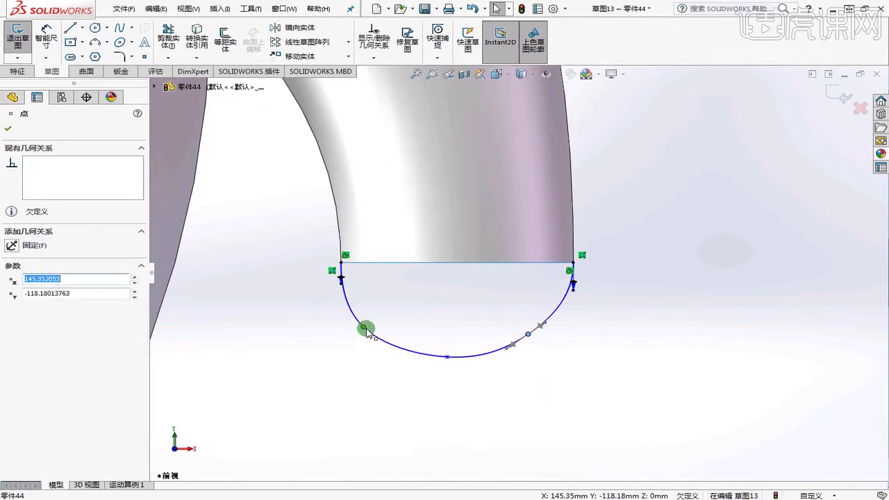
pyautogui.click(363, 327)
pyautogui.moveTo(372, 343); pyautogui.dragTo(367, 323)
pyautogui.moveTo(451, 357)
pyautogui.mouseDown()
pyautogui.moveTo(471, 352)
pyautogui.moveTo(449, 358)
pyautogui.mouseUp()
pyautogui.press('Escape')
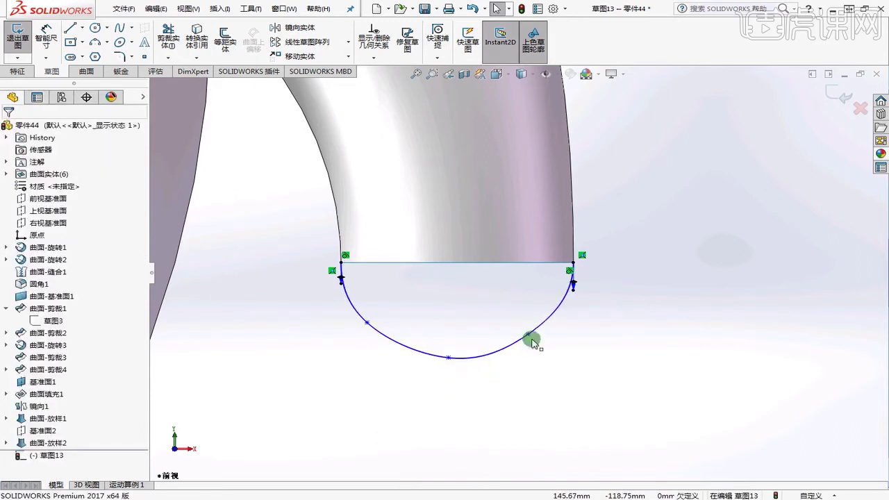
# Shift the spline's outer intermediate point and its lowest point slightly inward, then deselect
pyautogui.click(526, 336)
pyautogui.moveTo(535, 334); pyautogui.dragTo(520, 340)
pyautogui.moveTo(448, 359)
pyautogui.mouseDown()
pyautogui.moveTo(440, 348)
pyautogui.moveTo(443, 357)
pyautogui.mouseUp()
pyautogui.click(441, 395)
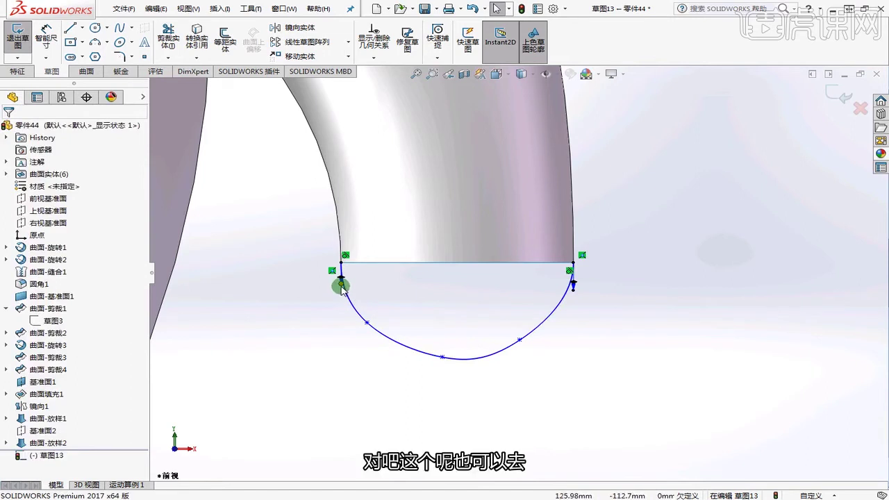
pyautogui.click(340, 285)
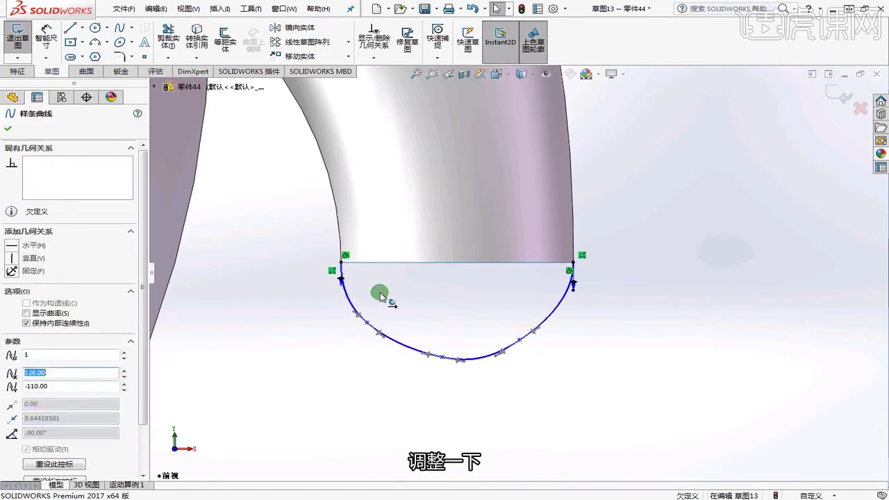
pyautogui.click(459, 323)
pyautogui.moveTo(444, 359); pyautogui.dragTo(465, 360)
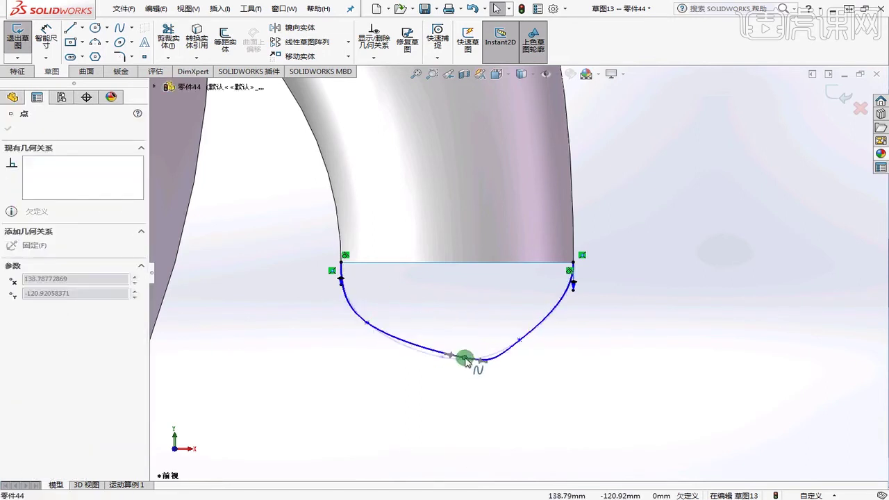
pyautogui.click(463, 390)
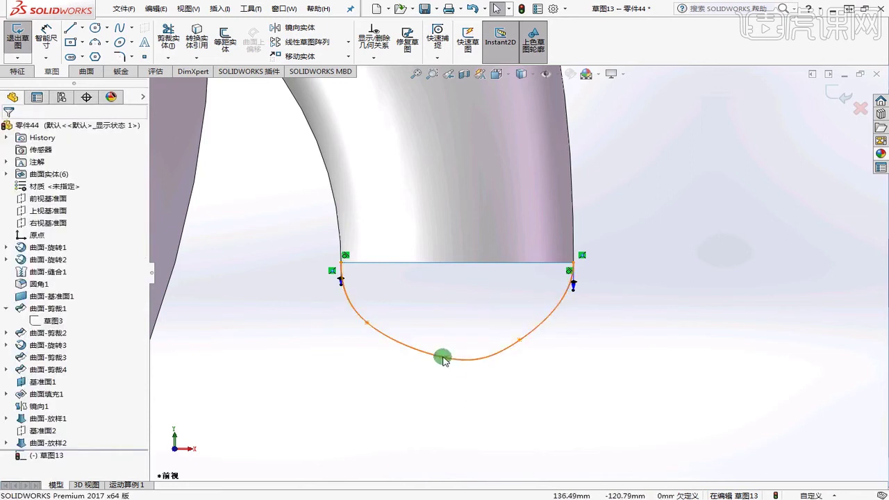
# Move the spline's lowest point to about X 139.2, Y -121.4 mm and turn its tangency handle nearly horizontal
pyautogui.click(455, 363)
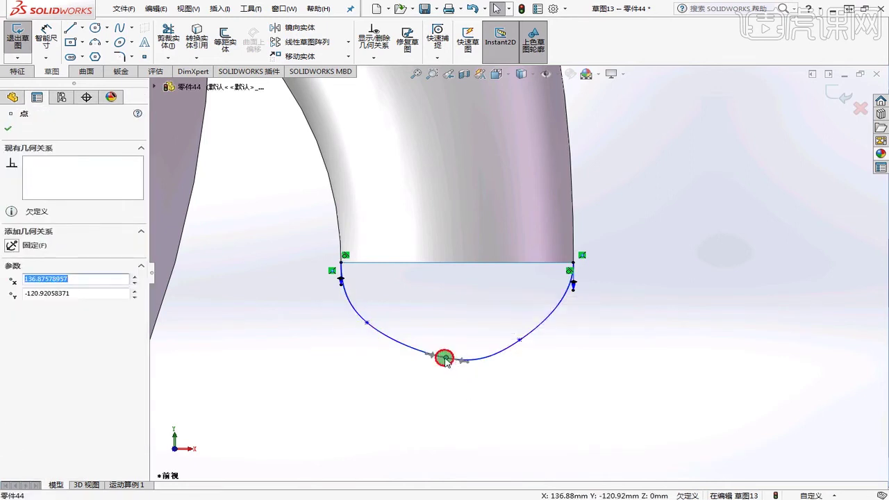
pyautogui.moveTo(444, 359); pyautogui.dragTo(470, 363)
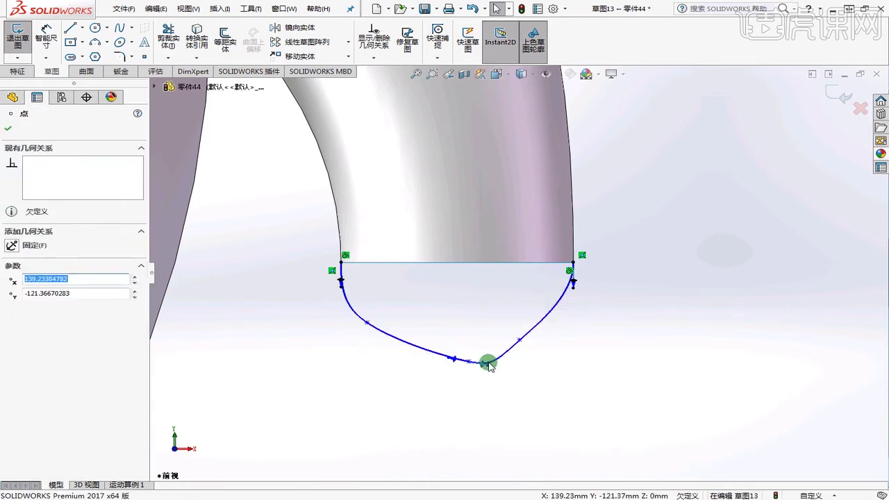
pyautogui.click(455, 361)
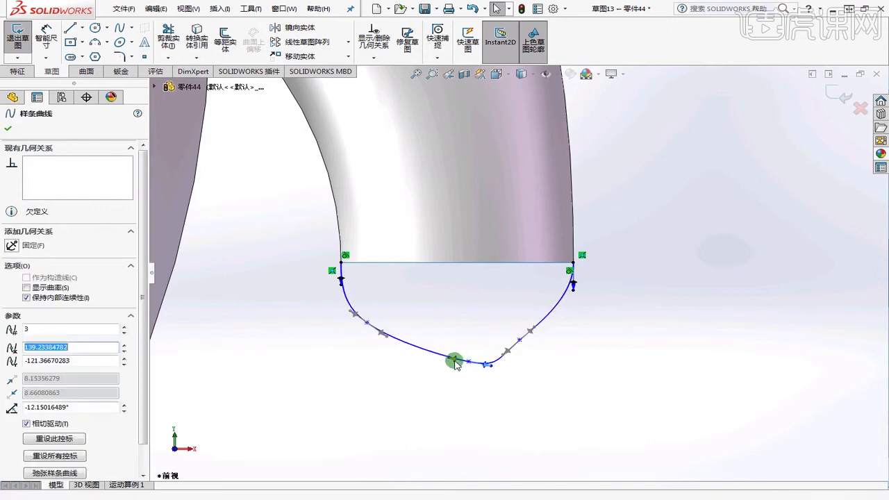
pyautogui.moveTo(450, 361); pyautogui.dragTo(450, 368)
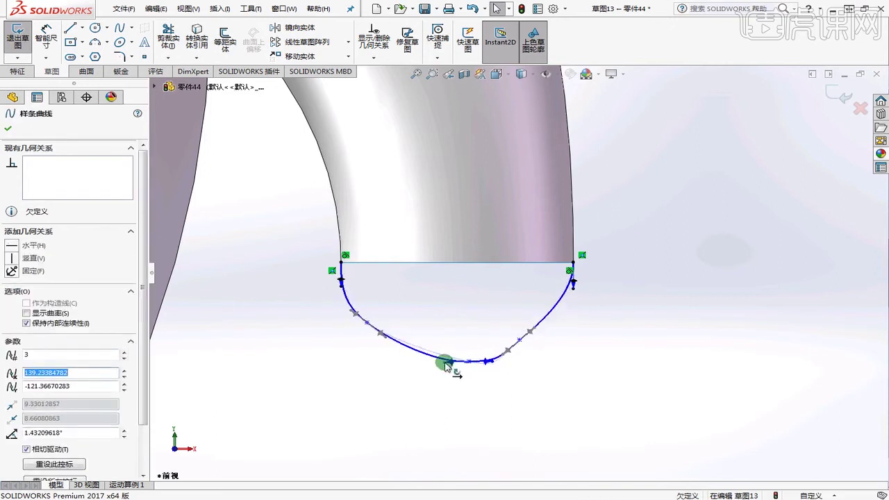
# Move the spline's outer and inner intermediate points outward and downward respectively to round both sides of the bulge
pyautogui.click(547, 360)
pyautogui.moveTo(522, 342); pyautogui.dragTo(532, 334)
pyautogui.moveTo(368, 325)
pyautogui.mouseDown()
pyautogui.moveTo(369, 335)
pyautogui.moveTo(422, 370)
pyautogui.mouseUp()
pyautogui.press('Escape')
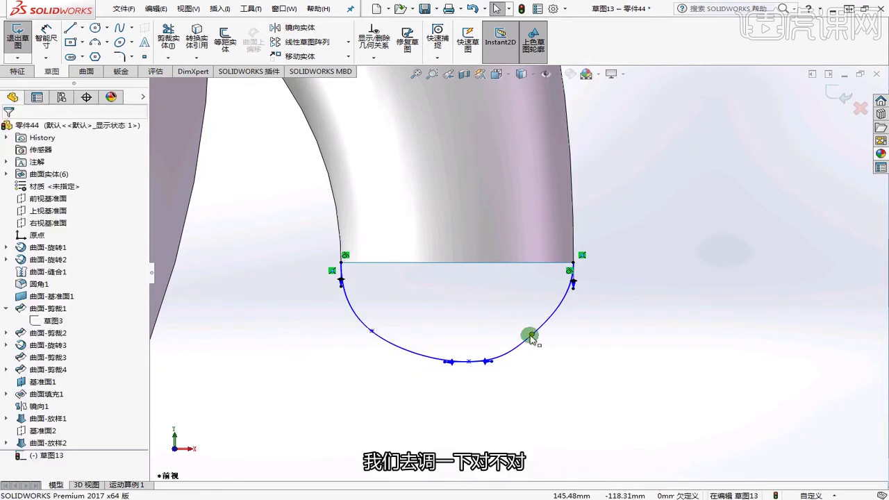
pyautogui.moveTo(527, 336); pyautogui.dragTo(538, 334)
pyautogui.press('Escape')
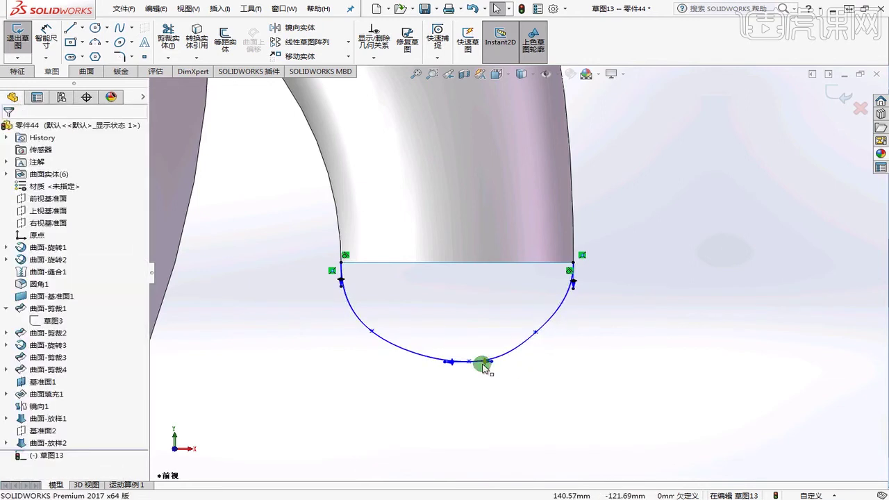
# Shift the spline's lowest point slightly inward and finish the sketch
pyautogui.moveTo(472, 361); pyautogui.dragTo(463, 355)
pyautogui.click(484, 391)
pyautogui.scroll(2, 611, 352)
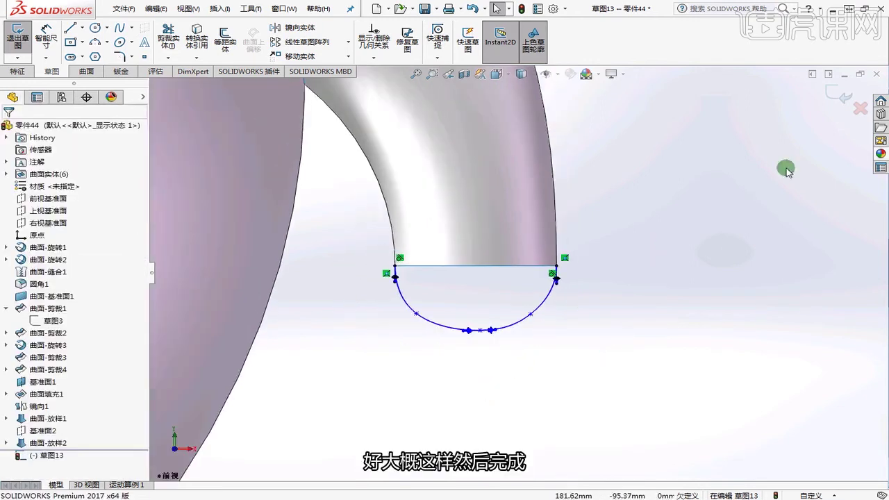
pyautogui.scroll(2, 649, 263)
# Start a filled surface for the arm's open end
pyautogui.moveTo(595, 347)
pyautogui.mouseDown(button='middle')
pyautogui.moveTo(587, 263)
pyautogui.moveTo(571, 224)
pyautogui.moveTo(631, 284)
pyautogui.moveTo(602, 229)
pyautogui.moveTo(578, 218)
pyautogui.mouseUp(button='middle')
pyautogui.click(601, 228)
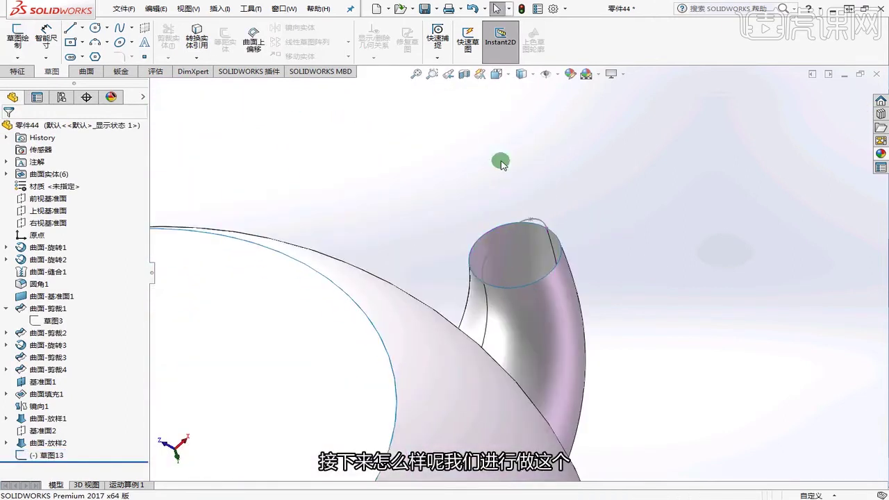
pyautogui.click(86, 71)
pyautogui.click(159, 44)
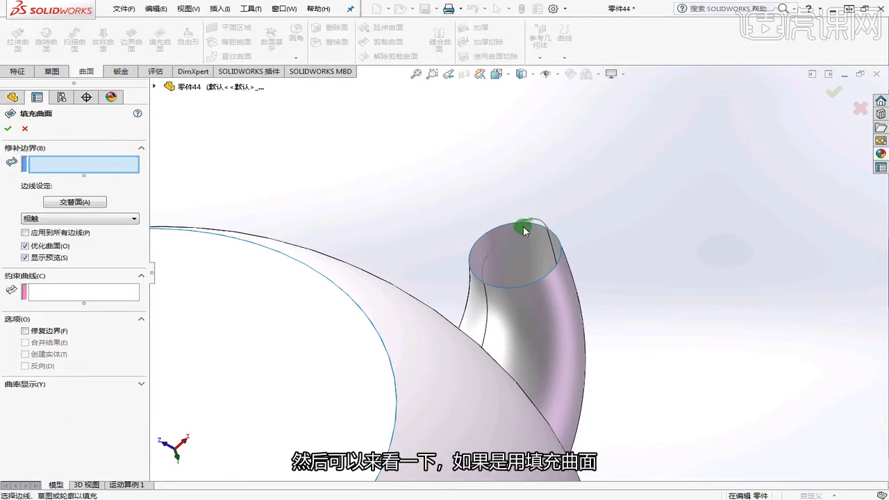
# Fill the arm's open end with a Filled Surface from its two edges, tangent (相切) to the arm and constrained by the arc sketch 草图13
pyautogui.click(529, 227)
pyautogui.click(559, 240)
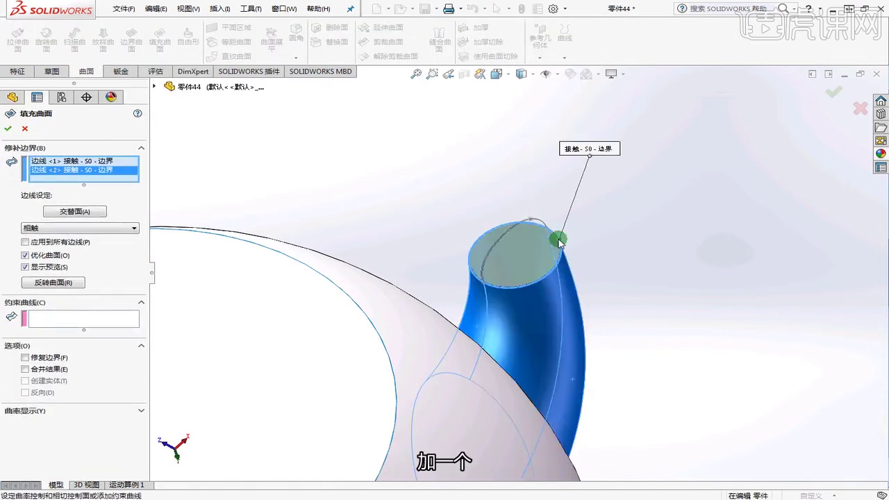
pyautogui.click(52, 318)
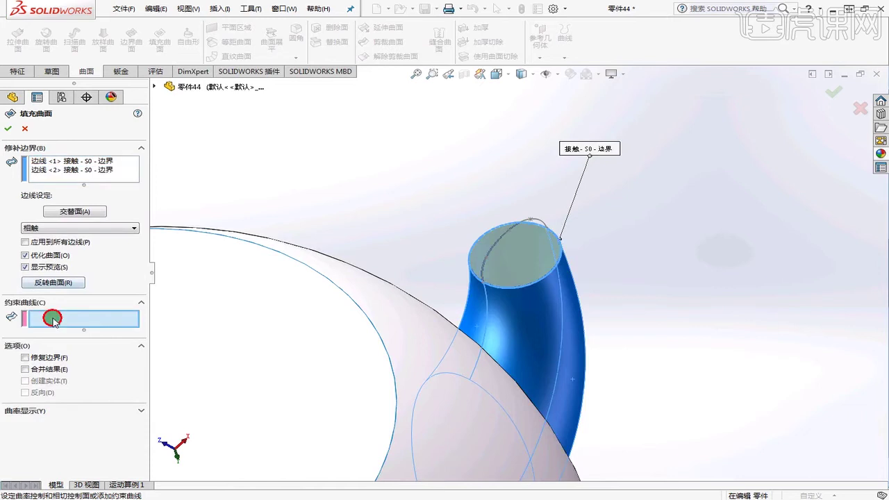
pyautogui.click(544, 221)
pyautogui.moveTo(597, 246)
pyautogui.mouseDown(button='middle')
pyautogui.moveTo(587, 186)
pyautogui.moveTo(486, 208)
pyautogui.mouseUp(button='middle')
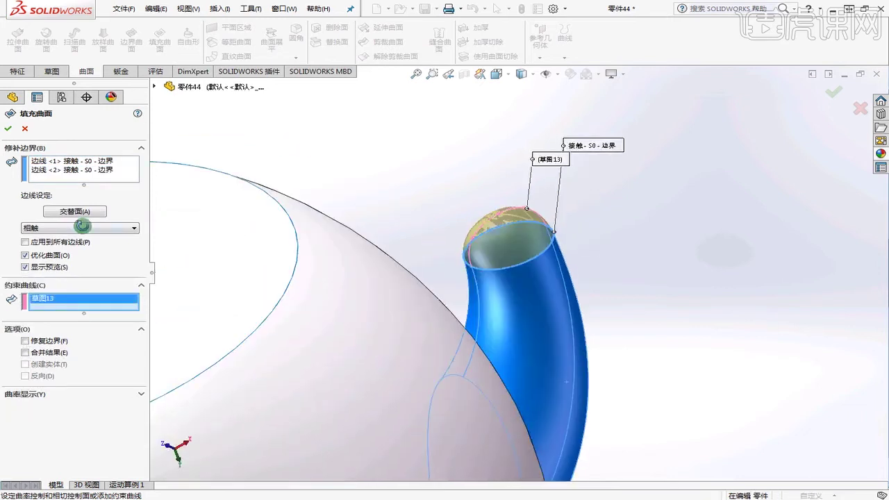
pyautogui.click(76, 228)
pyautogui.click(42, 240)
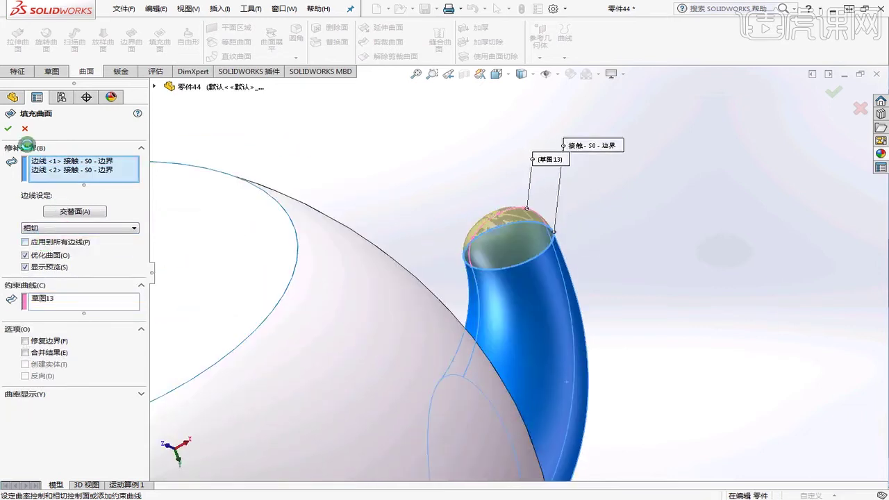
pyautogui.click(8, 129)
pyautogui.moveTo(588, 250); pyautogui.dragTo(162, 312, button='middle')
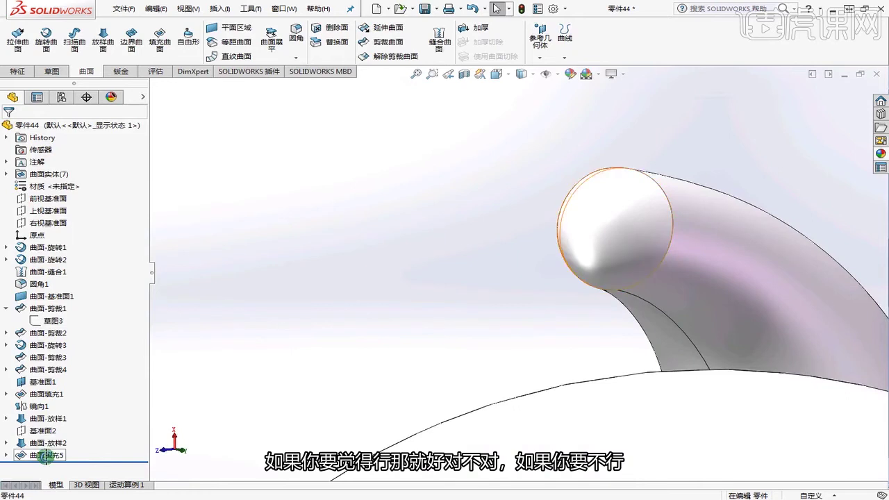
# Delete the filled surface 曲面填充5 from the arm's end while keeping its sketch
pyautogui.click(54, 453)
pyautogui.press('Delete')
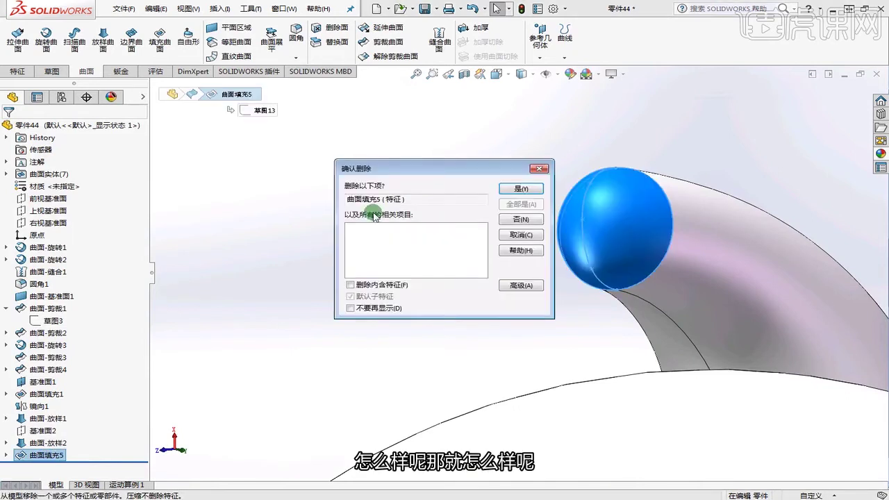
pyautogui.click(522, 188)
# Begin a lofted surface for one half of the arm's cap, using one end edge and the arc sketch 草图13 as profiles
pyautogui.moveTo(460, 194); pyautogui.dragTo(496, 168, button='middle')
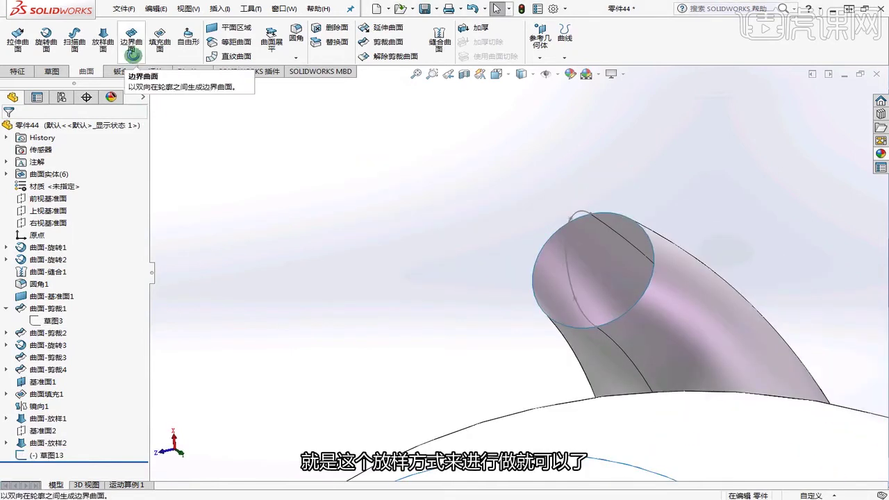
pyautogui.click(103, 38)
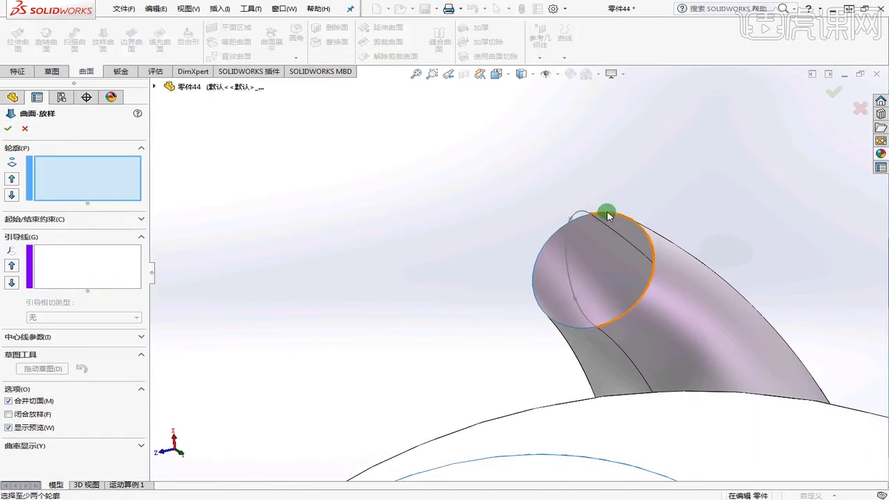
pyautogui.click(606, 215)
pyautogui.click(585, 211)
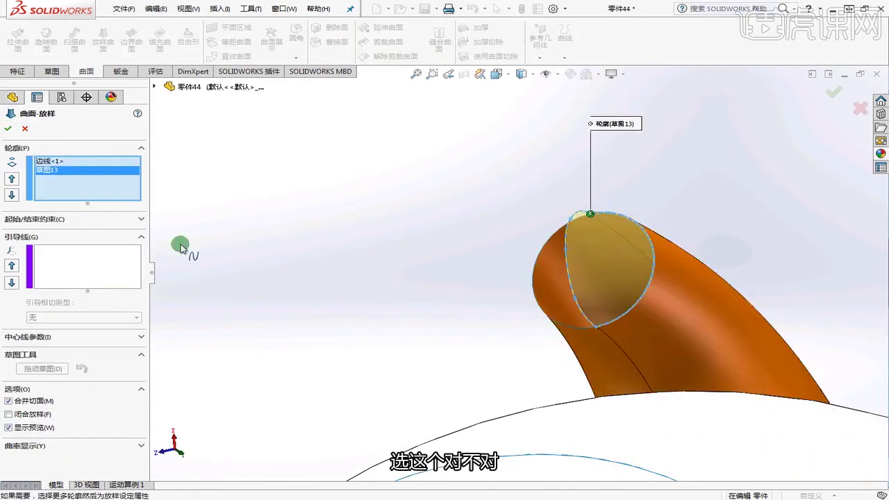
# Set the loft's start constraint to 与面相切 and its end constraint to 垂直于轮廓, and create the first cap half
pyautogui.click(83, 227)
pyautogui.click(78, 244)
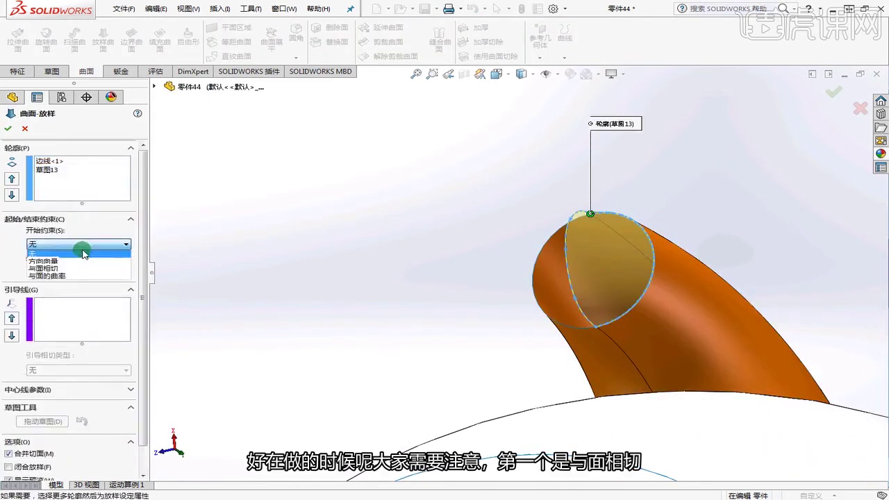
pyautogui.click(74, 269)
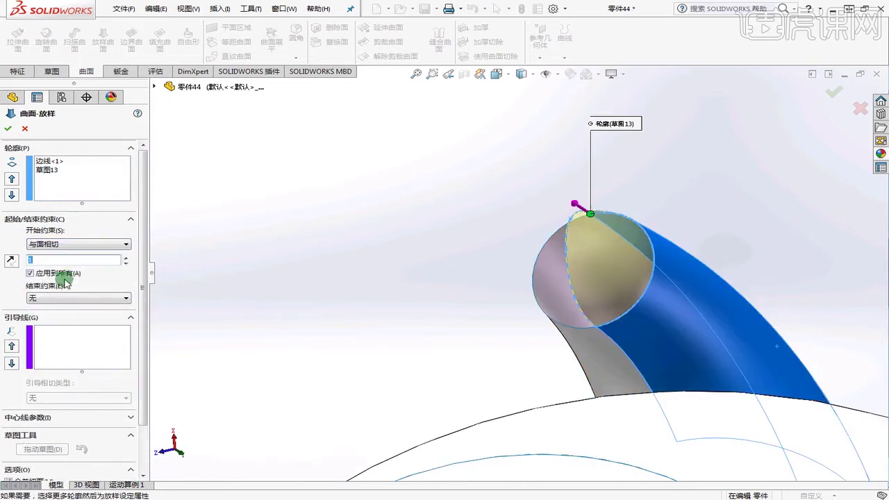
pyautogui.click(61, 299)
pyautogui.click(60, 315)
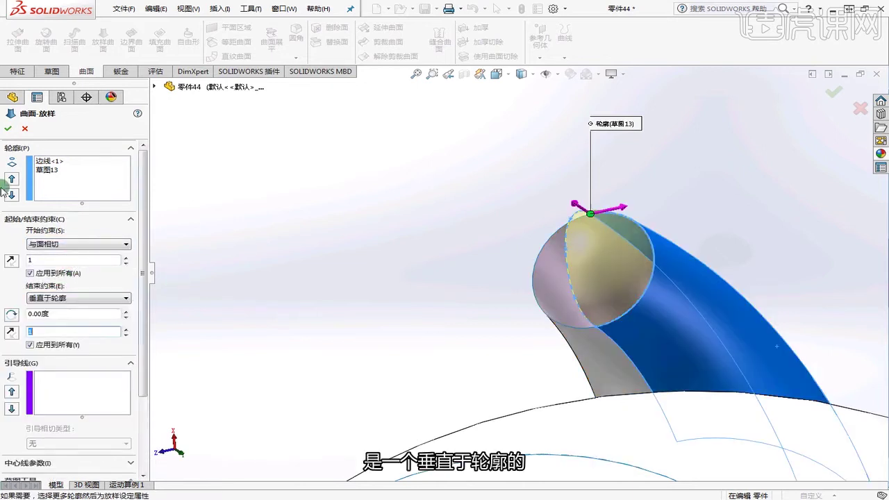
pyautogui.click(9, 128)
pyautogui.moveTo(416, 266); pyautogui.dragTo(459, 256, button='middle')
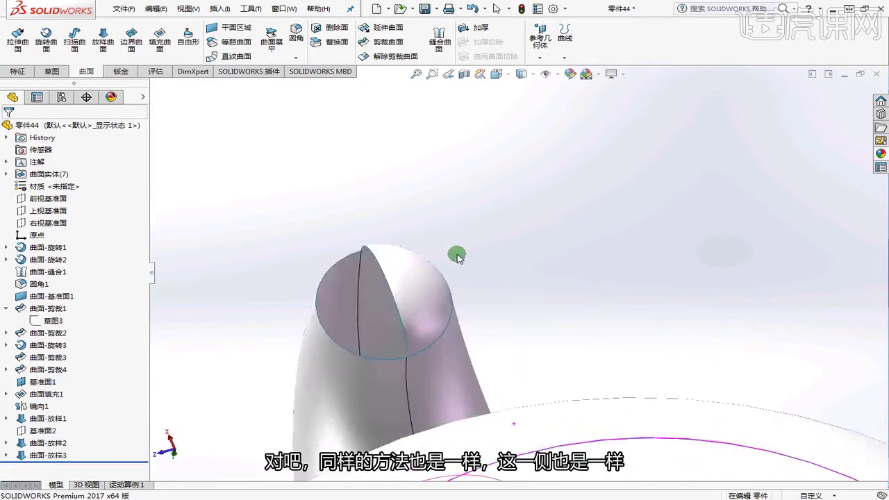
# Begin a second lofted surface between the arm's remaining open end edge and the adjoining edge of the first cap half
pyautogui.scroll(3, 506, 285)
pyautogui.moveTo(323, 306); pyautogui.dragTo(417, 315, button='middle')
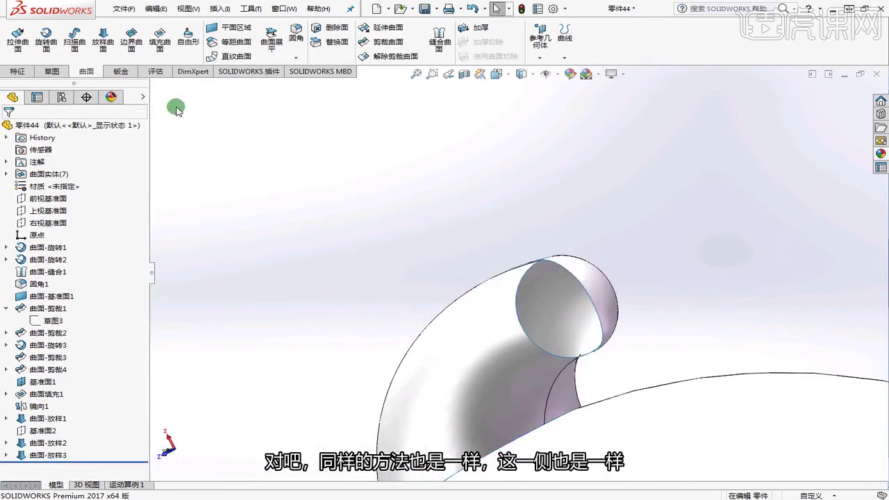
pyautogui.click(73, 40)
pyautogui.click(102, 37)
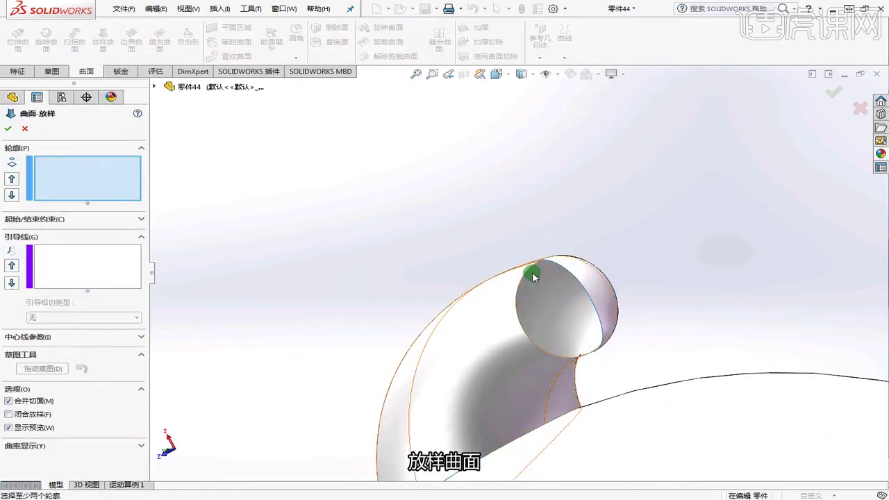
pyautogui.click(531, 272)
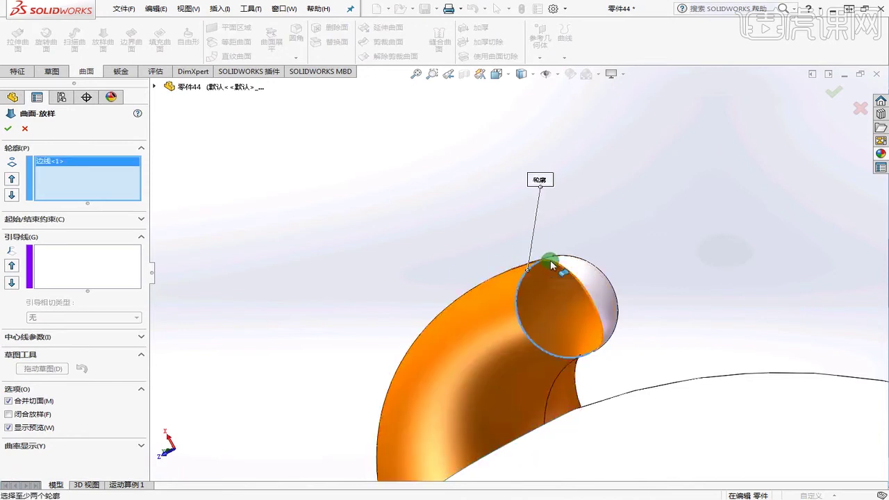
pyautogui.click(568, 272)
# Set both the start and end constraints of the loft to 与面相切 and create the second cap half
pyautogui.click(87, 256)
pyautogui.click(56, 220)
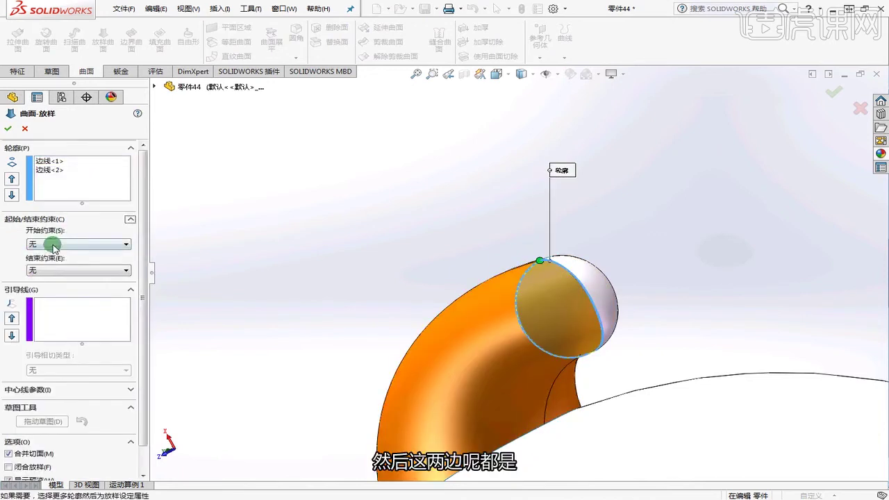
pyautogui.click(57, 244)
pyautogui.click(60, 258)
pyautogui.click(69, 298)
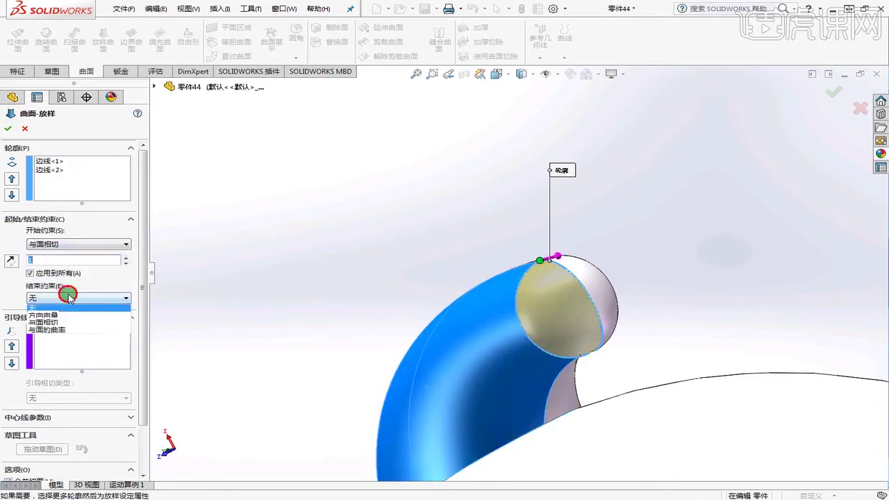
pyautogui.click(60, 321)
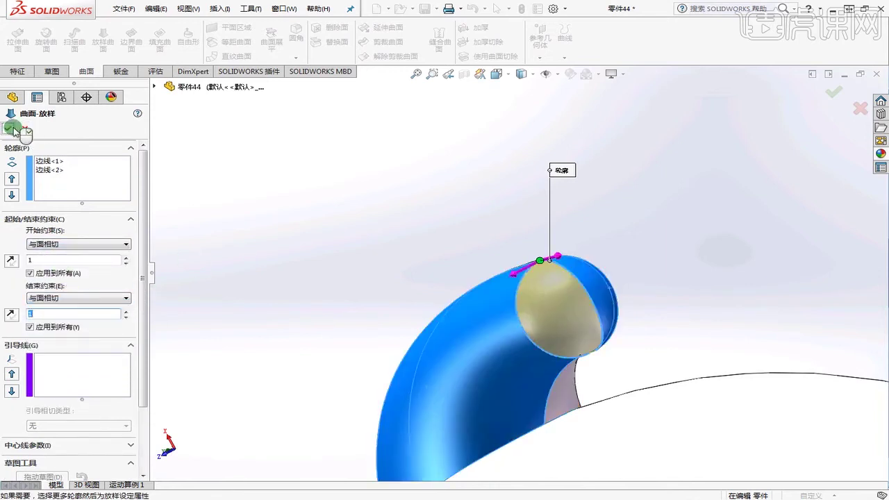
pyautogui.click(7, 128)
# Mirror the arm's three lofted surface bodies 曲面-放样2, 曲面-放样3 and 曲面-放样4 about the right plane (右视基准面)
pyautogui.moveTo(447, 193); pyautogui.dragTo(477, 326, button='middle')
pyautogui.scroll(5, 586, 295)
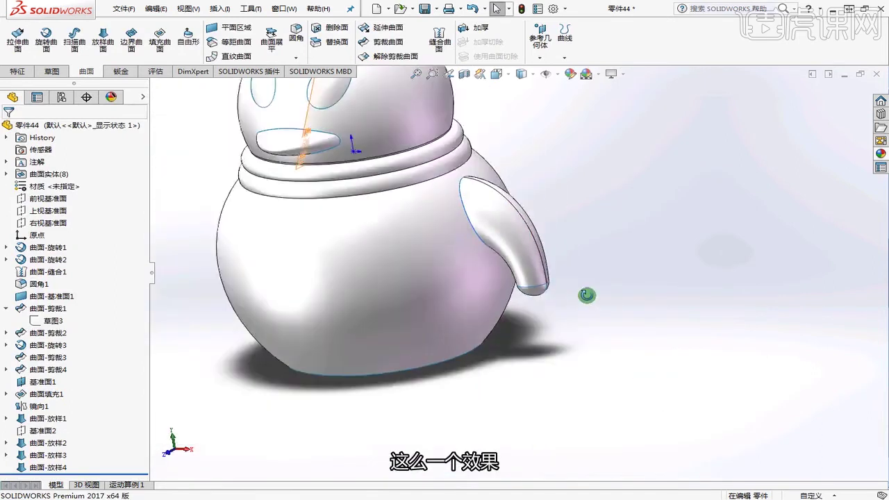
pyautogui.scroll(-2, 545, 258)
pyautogui.click(57, 445)
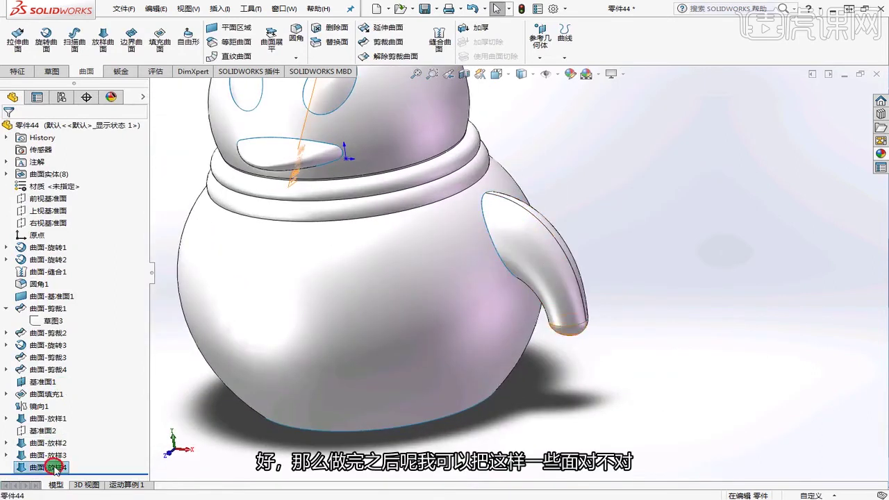
pyautogui.keyDown('shift'); pyautogui.click(47, 467); pyautogui.keyUp('shift')
pyautogui.moveTo(604, 291); pyautogui.dragTo(620, 300, button='middle')
pyautogui.scroll(-3, 620, 300)
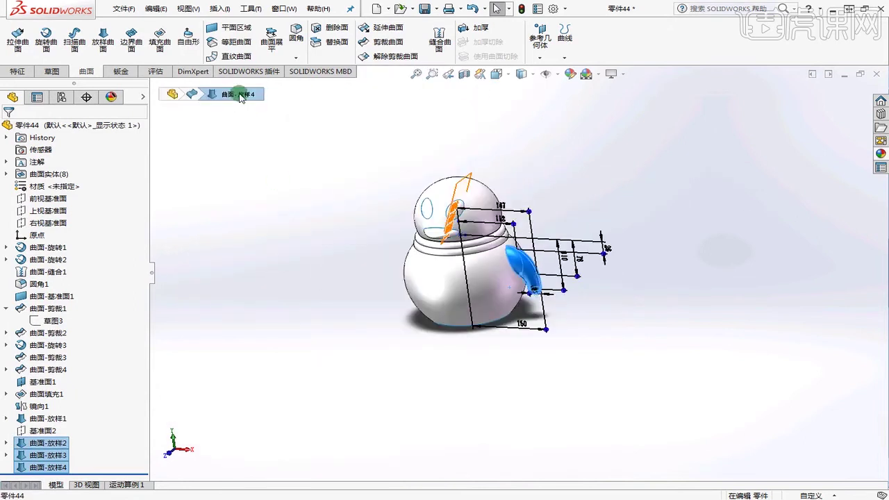
pyautogui.click(18, 71)
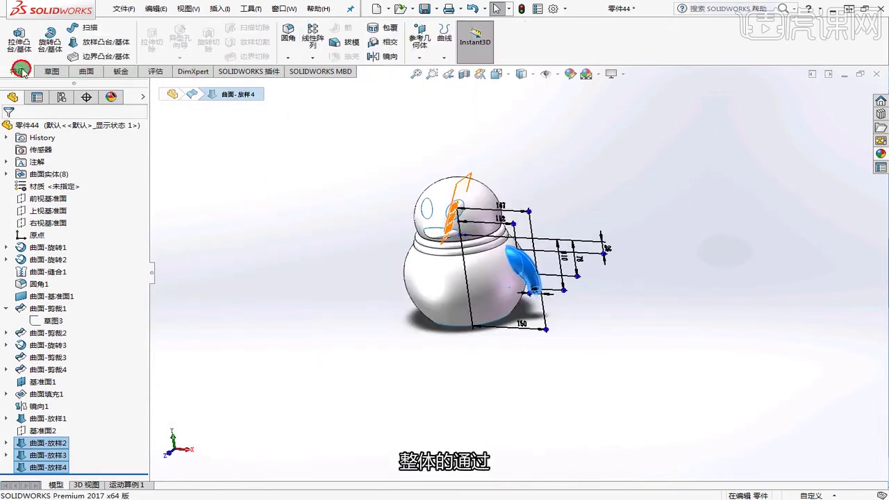
pyautogui.click(382, 55)
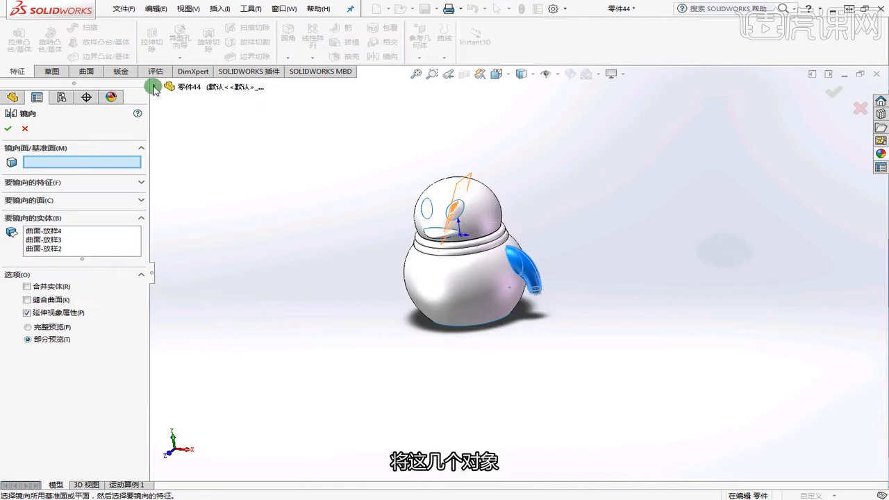
pyautogui.click(153, 87)
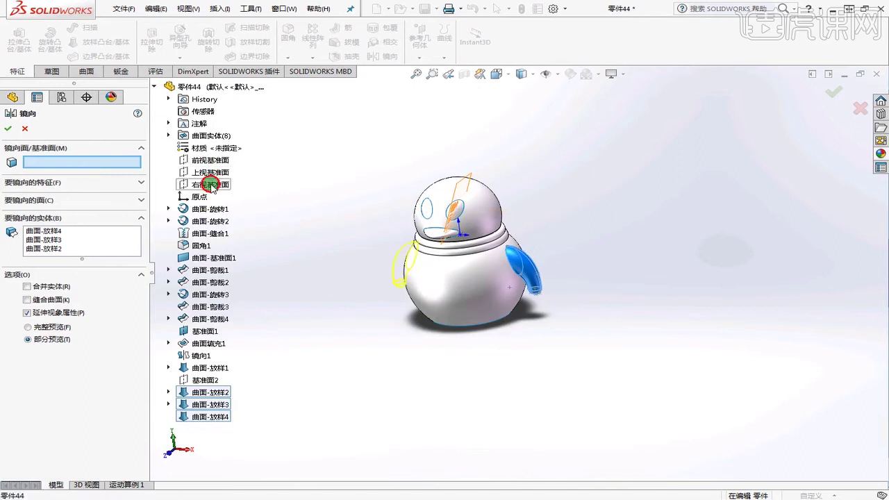
pyautogui.click(209, 184)
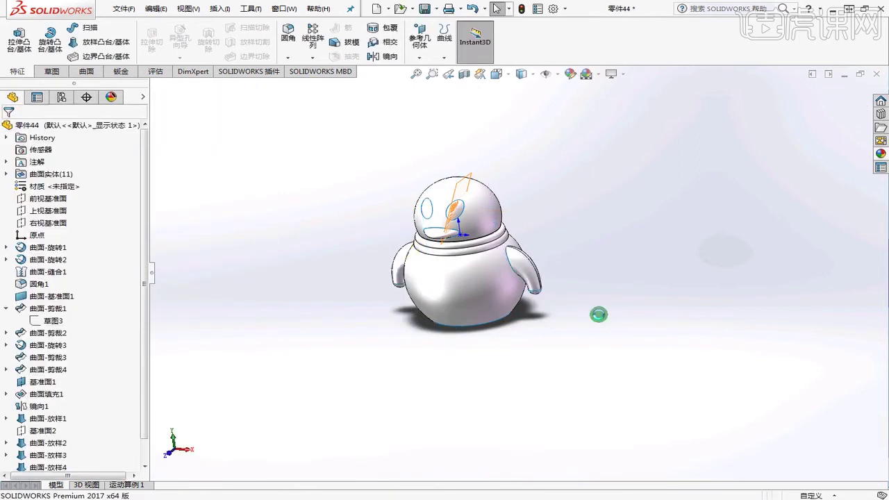
# Trim the figure's body surface with a standard trim, using the mirrored arm 镜向2 as trim tool and keeping the main body piece
pyautogui.moveTo(598, 316); pyautogui.dragTo(657, 302, button='middle')
pyautogui.scroll(-3, 343, 267)
pyautogui.moveTo(402, 281); pyautogui.dragTo(544, 381, button='middle')
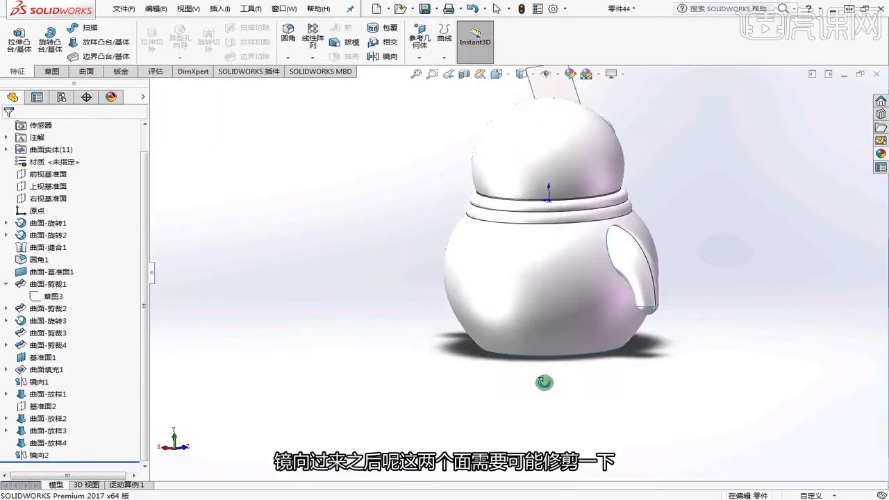
pyautogui.scroll(-2, 658, 236)
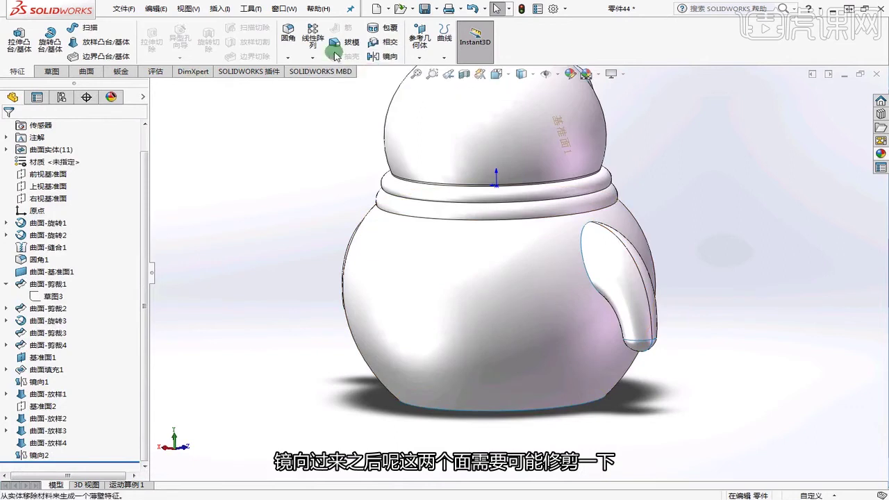
pyautogui.click(88, 70)
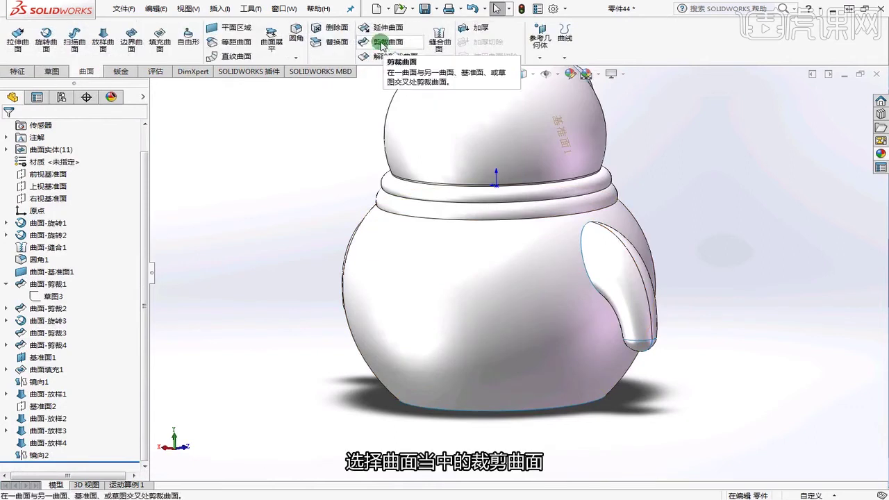
pyautogui.click(381, 42)
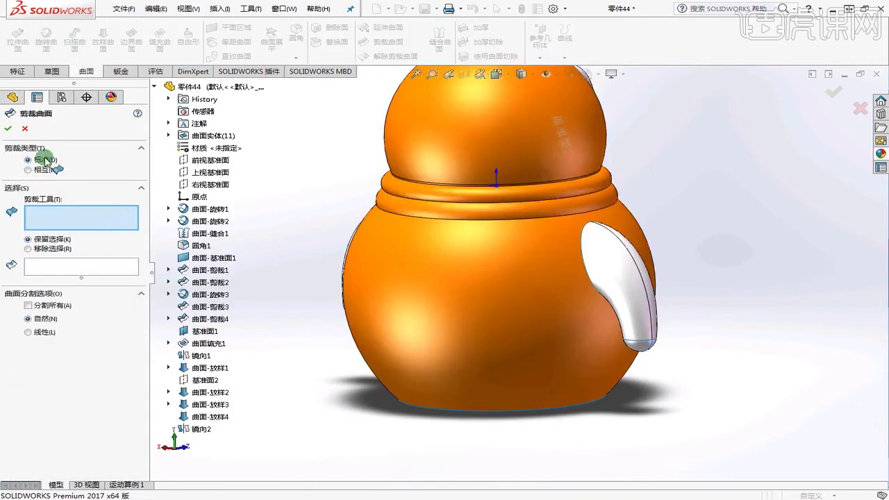
pyautogui.click(614, 272)
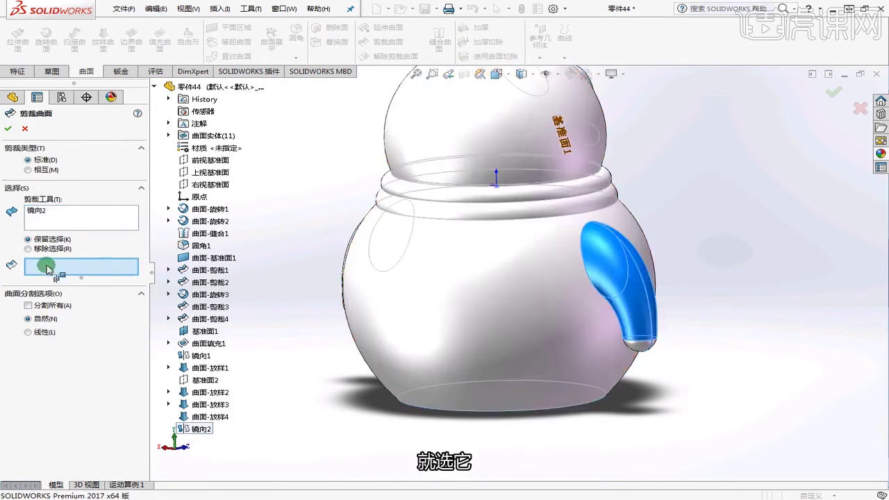
pyautogui.click(547, 301)
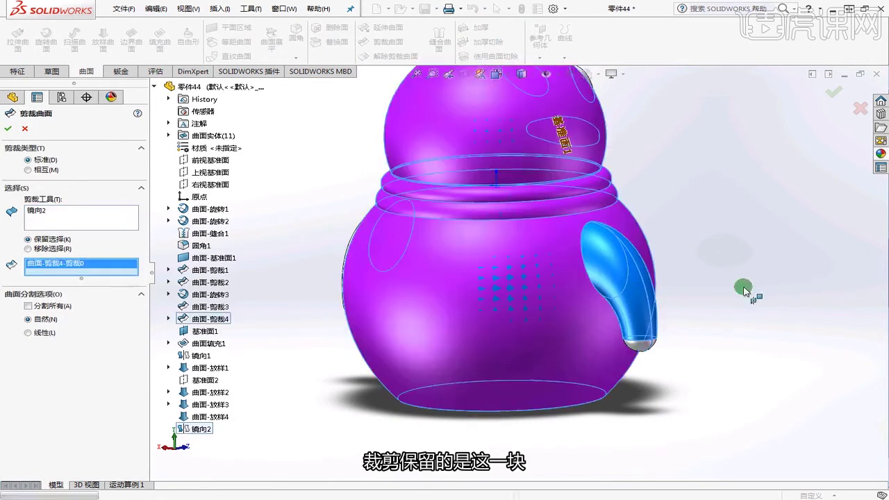
pyautogui.moveTo(742, 287); pyautogui.dragTo(113, 178, button='middle')
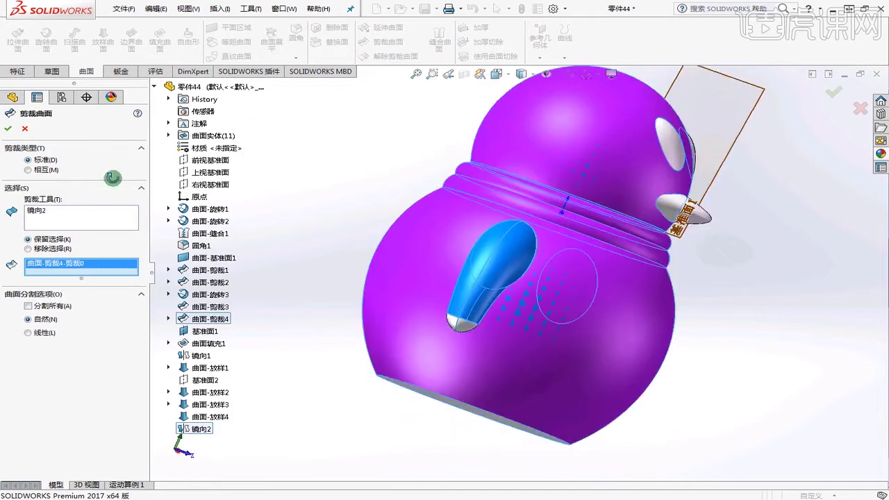
pyautogui.click(7, 127)
pyautogui.scroll(1, 569, 237)
pyautogui.moveTo(740, 282); pyautogui.dragTo(591, 257, button='middle')
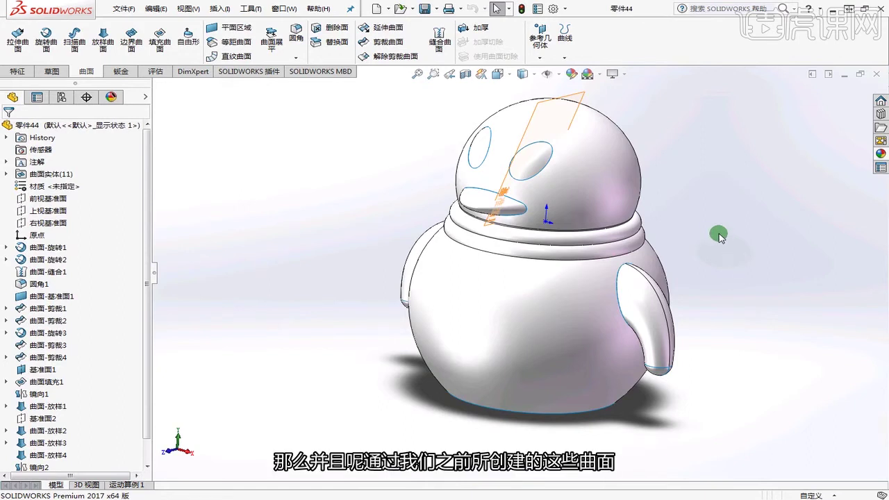
pyautogui.moveTo(719, 236)
pyautogui.mouseDown(button='middle')
pyautogui.moveTo(643, 237)
pyautogui.moveTo(530, 278)
pyautogui.moveTo(608, 214)
pyautogui.moveTo(597, 299)
pyautogui.moveTo(597, 174)
pyautogui.moveTo(557, 261)
pyautogui.moveTo(587, 216)
pyautogui.moveTo(557, 281)
pyautogui.moveTo(633, 174)
pyautogui.moveTo(612, 229)
pyautogui.moveTo(627, 268)
pyautogui.moveTo(480, 232)
pyautogui.moveTo(702, 260)
pyautogui.mouseUp(button='middle')
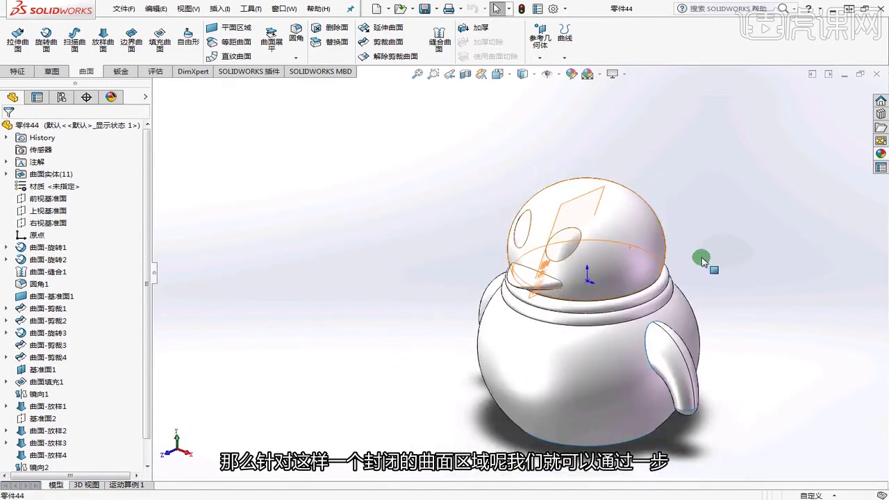
# Inspect the model's interior with a temporary section view at the front plane (前视基准面), leaving the section unapplied
pyautogui.click(439, 54)
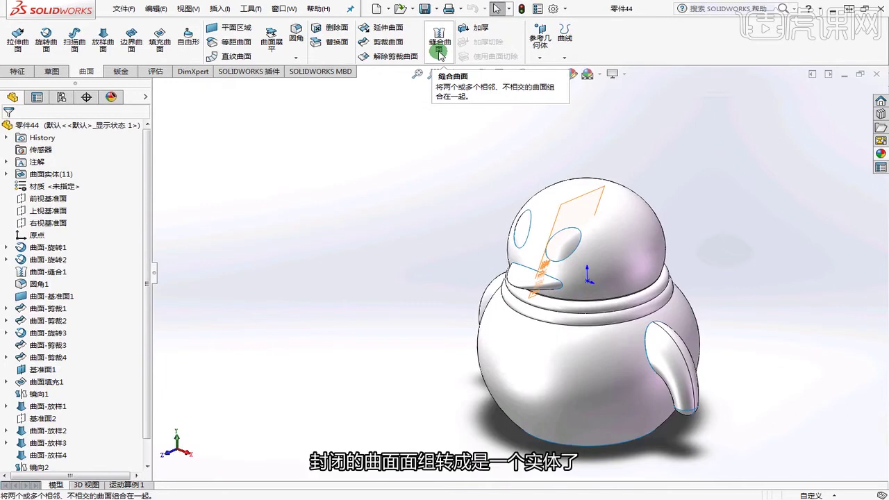
pyautogui.scroll(3, 561, 162)
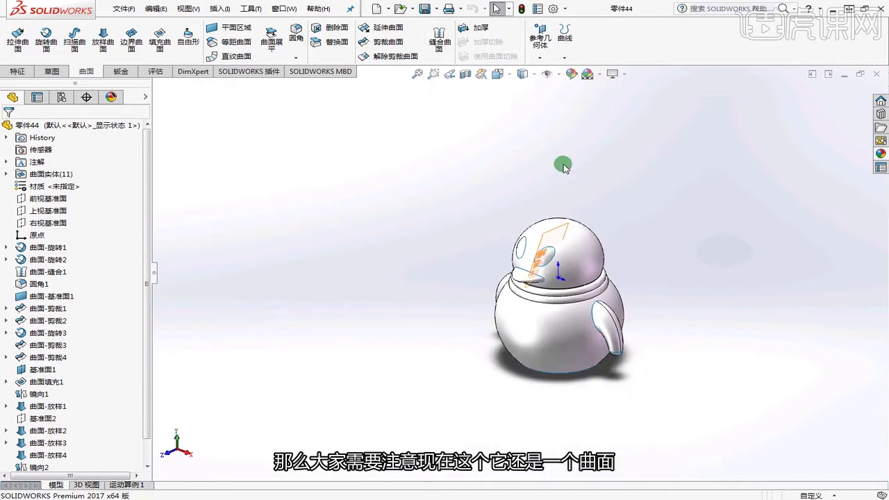
pyautogui.scroll(-2, 548, 321)
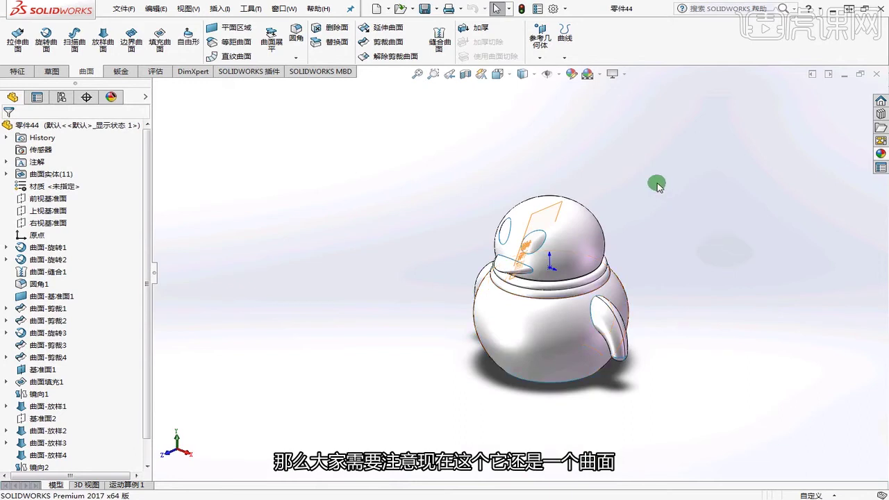
pyautogui.click(465, 75)
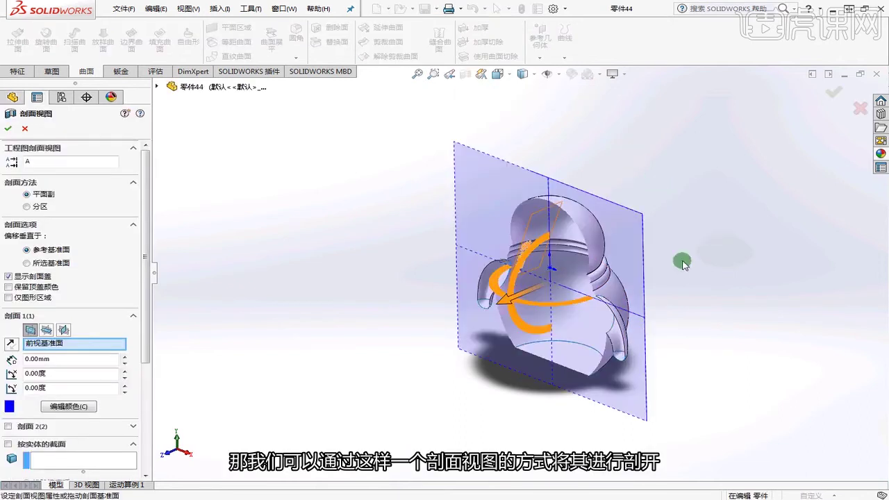
pyautogui.moveTo(549, 328); pyautogui.dragTo(532, 302, button='middle')
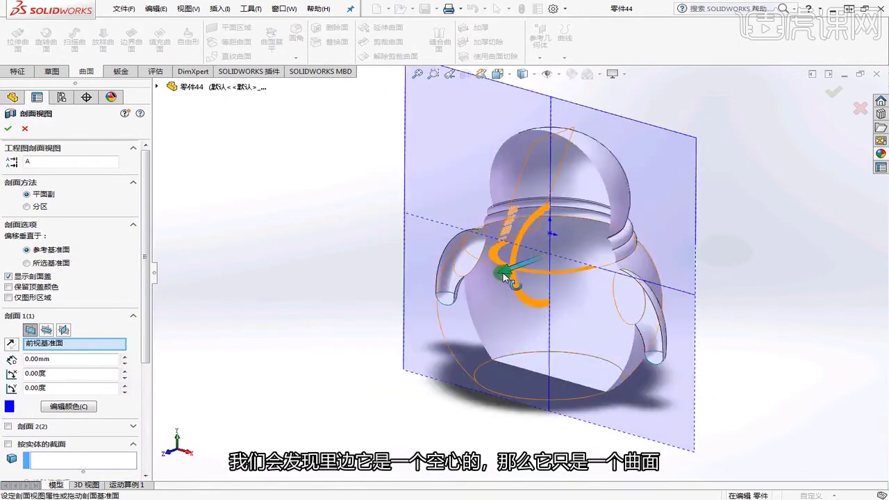
pyautogui.scroll(-2, 504, 268)
pyautogui.scroll(4, 510, 243)
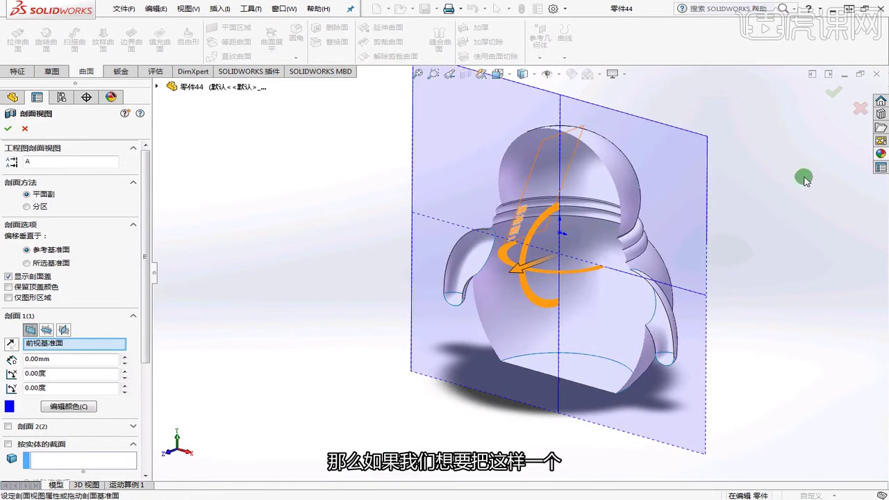
pyautogui.click(859, 109)
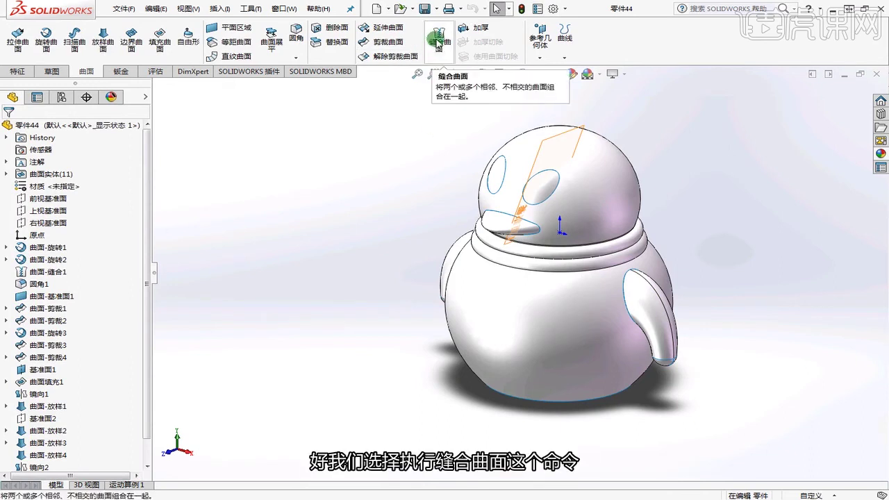
# Start a surface knit and select the main body surface 曲面-剪裁5, both eye surfaces and the beak surface
pyautogui.click(436, 49)
pyautogui.click(587, 186)
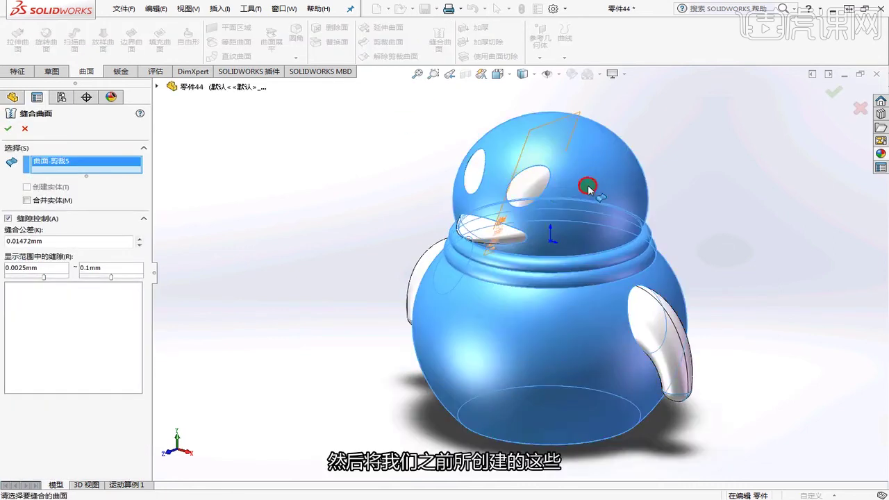
pyautogui.click(543, 200)
pyautogui.scroll(-2, 543, 200)
pyautogui.click(461, 170)
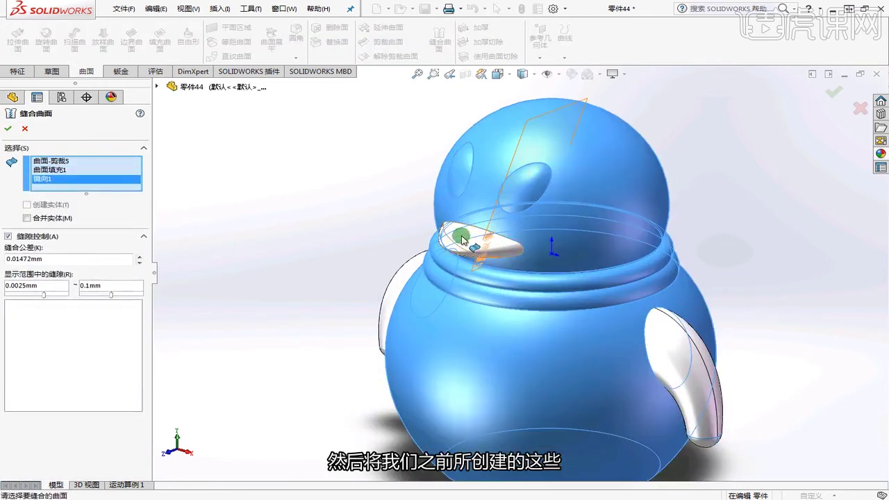
pyautogui.click(461, 236)
# Add the mirrored arm's three surfaces, 镜向2[1], 镜向2[2] and 镜向2[3], to the knit selection
pyautogui.moveTo(482, 222); pyautogui.dragTo(509, 238, button='middle')
pyautogui.click(414, 294)
pyautogui.moveTo(403, 295); pyautogui.dragTo(472, 281, button='middle')
pyautogui.scroll(-2, 464, 348)
pyautogui.click(454, 329)
pyautogui.scroll(-3, 449, 333)
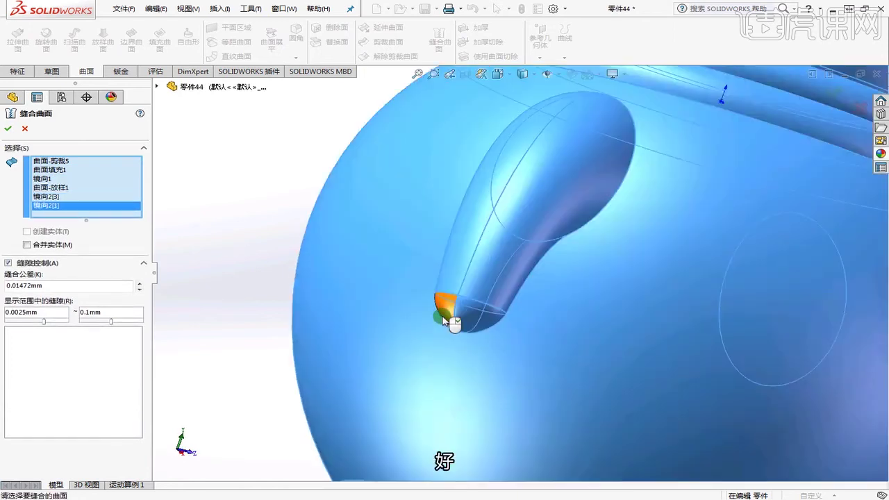
pyautogui.click(449, 329)
# Add the original arm's lofted surfaces 曲面-放样2, 曲面-放样3 and 曲面-放样4 to the knit selection
pyautogui.scroll(5, 452, 282)
pyautogui.moveTo(471, 278); pyautogui.dragTo(655, 273, button='middle')
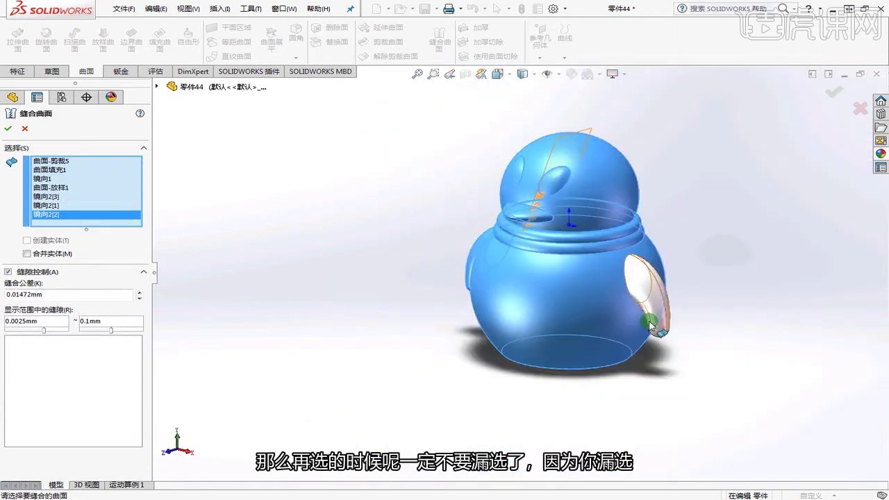
pyautogui.scroll(-2, 645, 292)
pyautogui.click(641, 304)
pyautogui.scroll(-3, 660, 352)
pyautogui.scroll(-1, 652, 349)
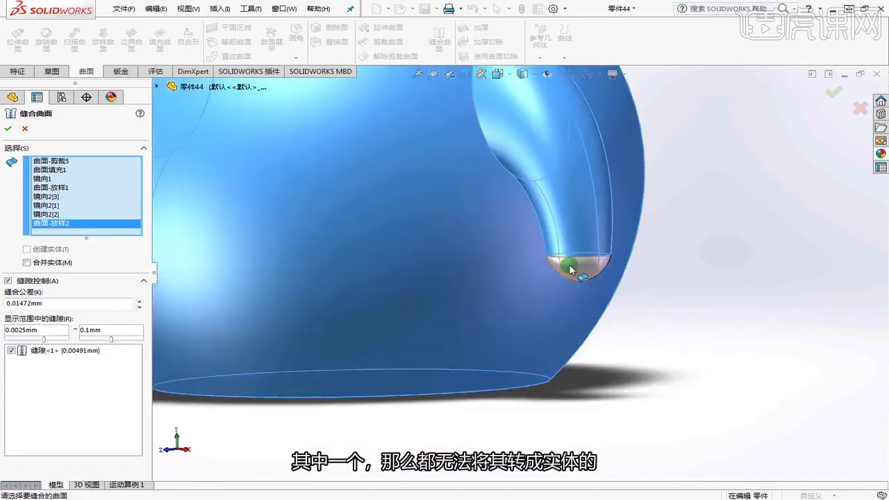
pyautogui.scroll(-2, 571, 263)
pyautogui.click(580, 279)
pyautogui.click(621, 259)
pyautogui.scroll(4, 567, 353)
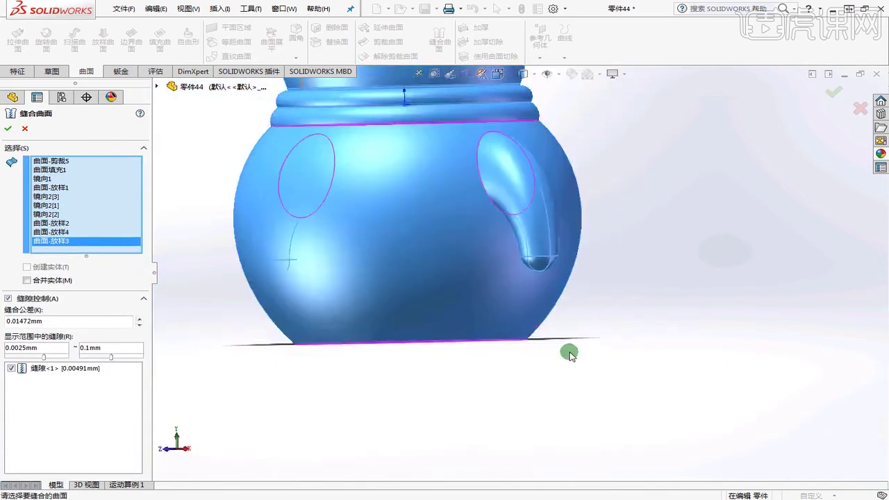
# Add the flat bottom surface 曲面-基准面1, enable 创建实体 and complete the knit as a solid
pyautogui.moveTo(567, 353); pyautogui.dragTo(547, 294, button='middle')
pyautogui.click(472, 350)
pyautogui.scroll(3, 603, 270)
pyautogui.moveTo(603, 270); pyautogui.dragTo(646, 257, button='middle')
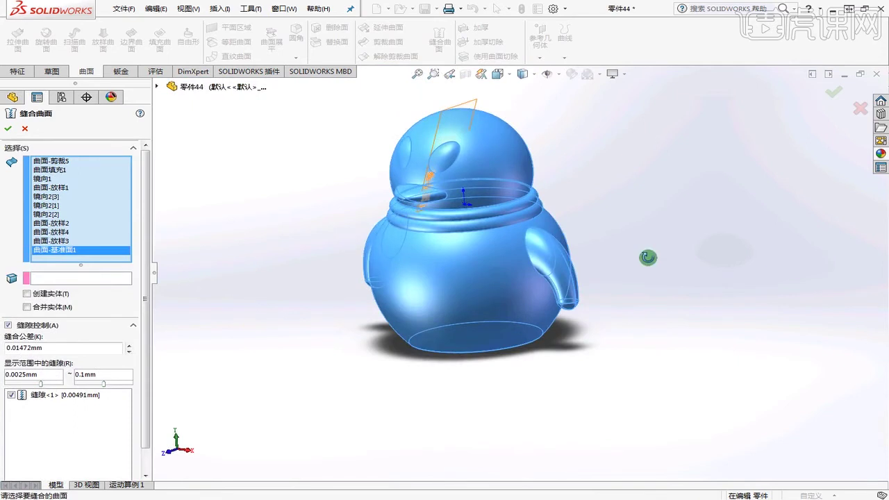
pyautogui.click(27, 295)
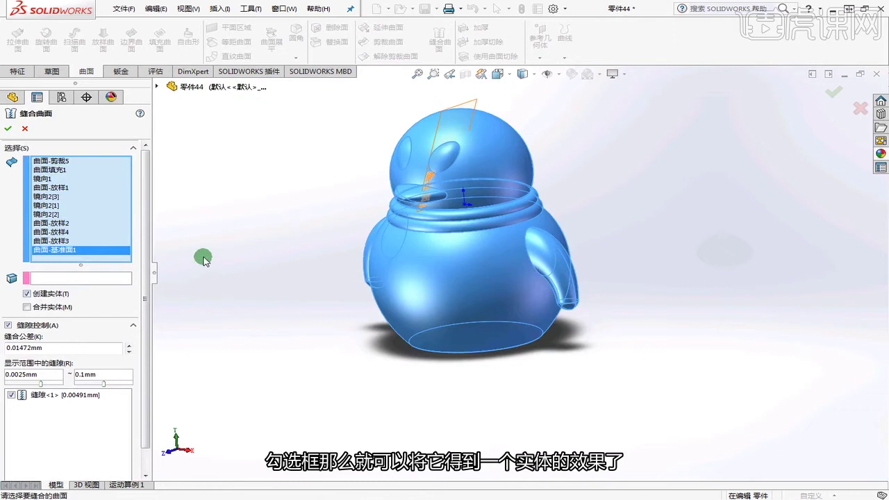
pyautogui.click(7, 129)
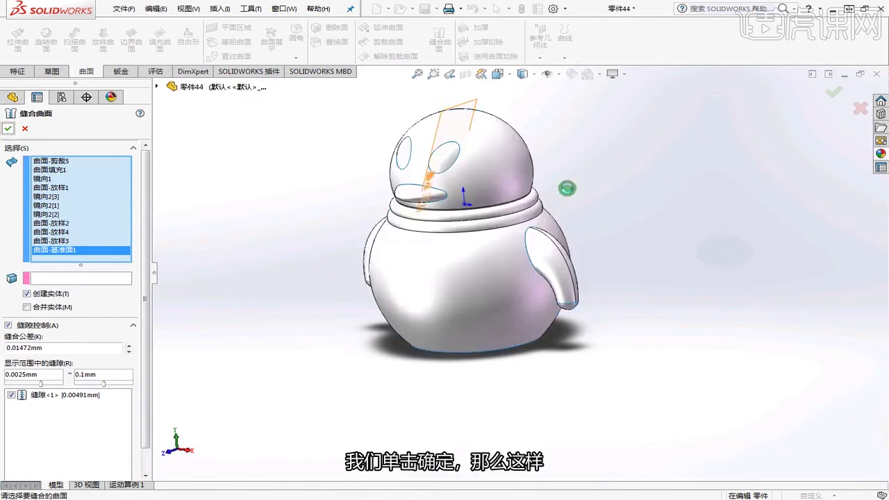
# Hide the reference plane 基准面1 that crosses the head
pyautogui.moveTo(631, 216); pyautogui.dragTo(470, 177, button='middle')
pyautogui.rightClick(470, 177)
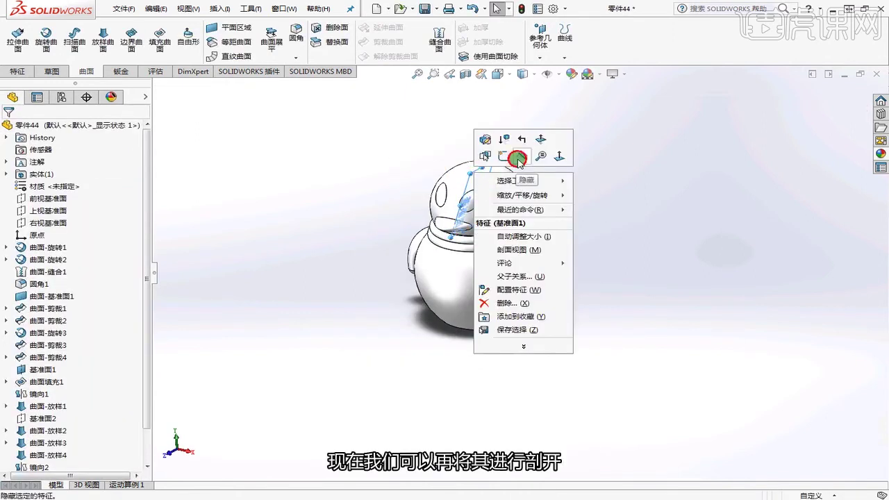
pyautogui.click(511, 154)
# Check the knitted body's interior with a temporary section view at the front plane (前视基准面), then dismiss it
pyautogui.click(465, 74)
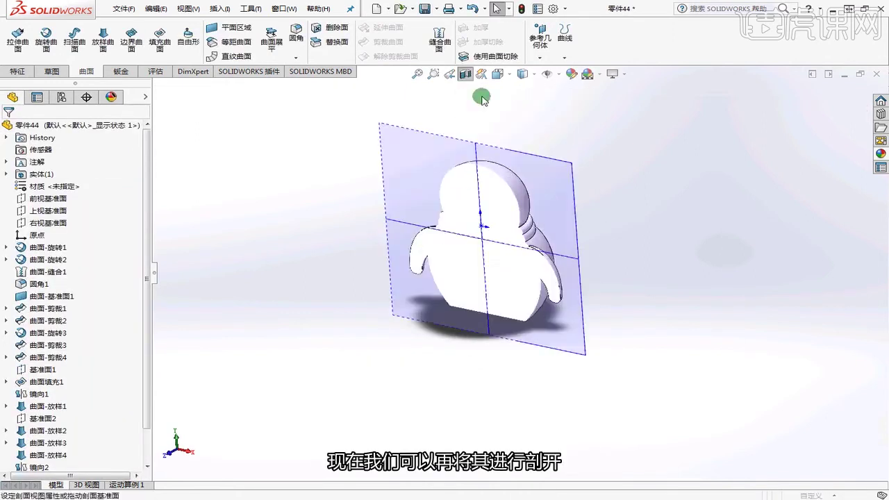
pyautogui.scroll(-3, 472, 233)
pyautogui.moveTo(473, 233)
pyautogui.mouseDown(button='middle')
pyautogui.moveTo(479, 222)
pyautogui.moveTo(474, 236)
pyautogui.mouseUp(button='middle')
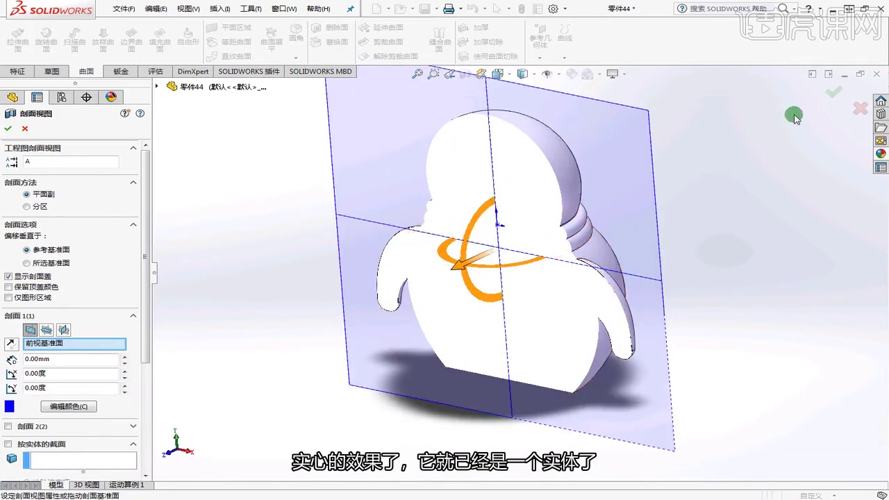
pyautogui.click(859, 107)
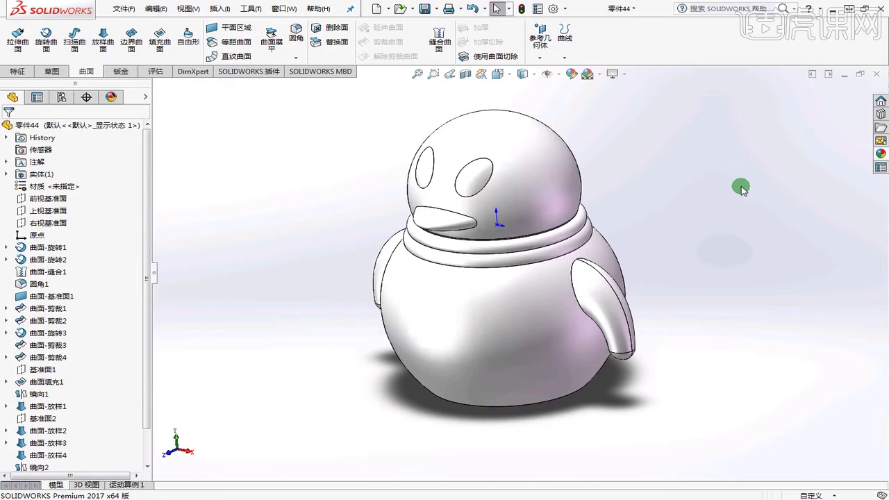
# Fillet the circular bottom edge of the body with a 30 mm radius
pyautogui.click(16, 71)
pyautogui.click(287, 35)
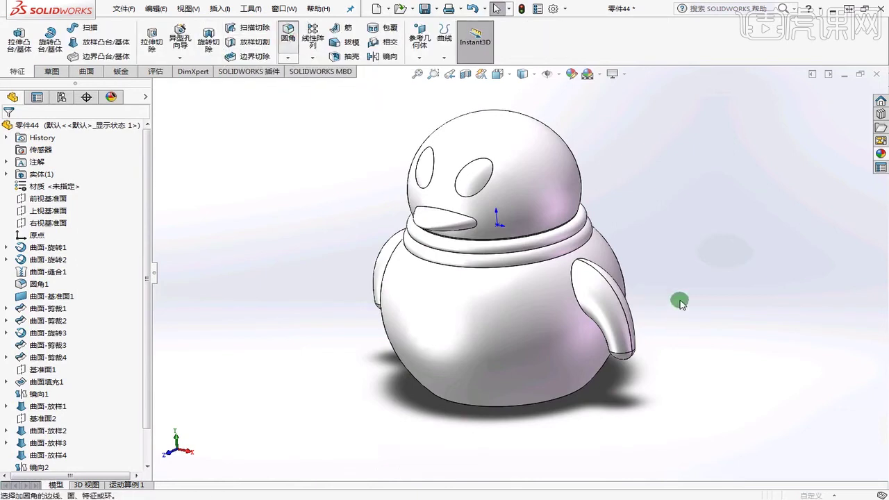
pyautogui.scroll(1, 677, 271)
pyautogui.moveTo(677, 274); pyautogui.dragTo(675, 234, button='middle')
pyautogui.scroll(1, 675, 234)
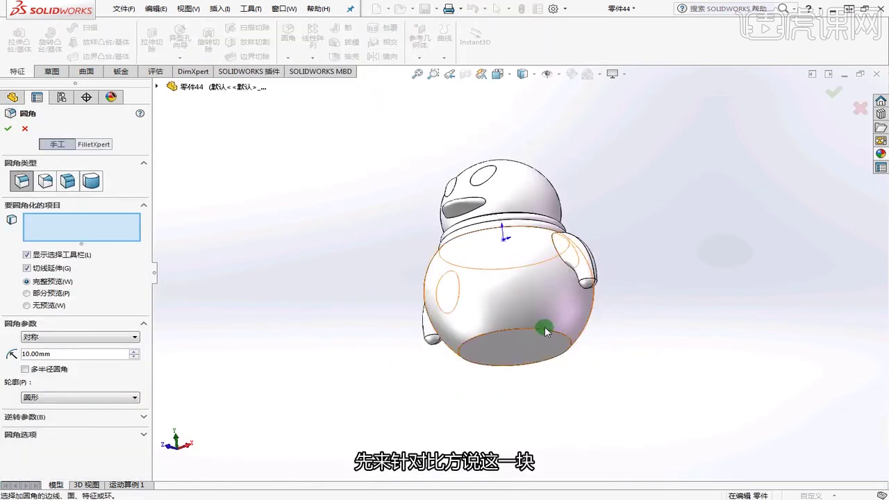
pyautogui.click(544, 329)
pyautogui.scroll(-1, 507, 347)
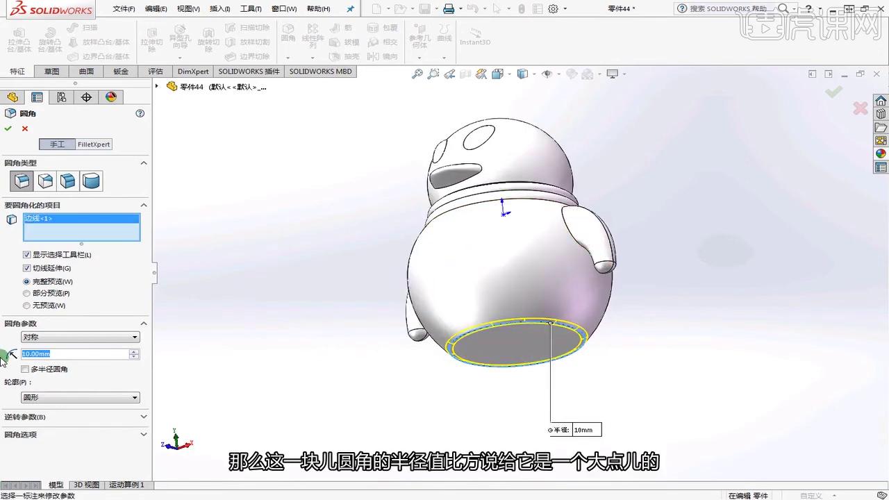
pyautogui.write('30')
pyautogui.press('Return')
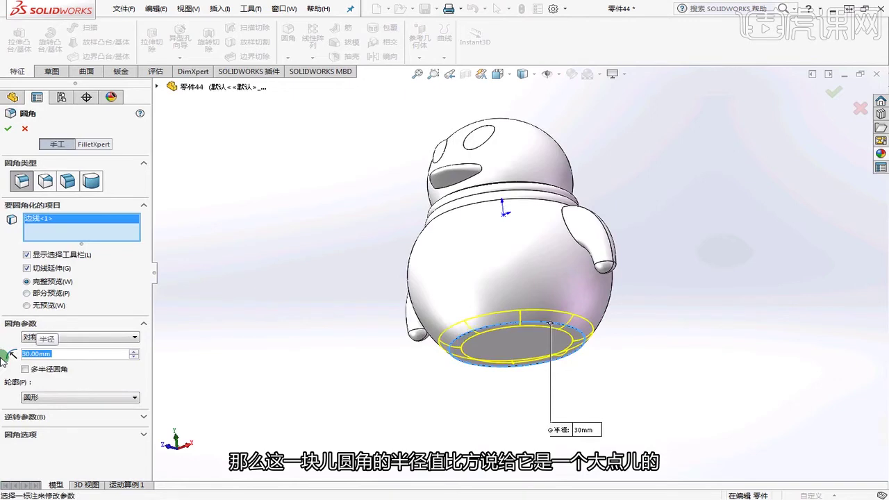
pyautogui.click(9, 128)
# Fillet the outline edges of both eyes with a 10 mm radius
pyautogui.moveTo(290, 201); pyautogui.dragTo(317, 243, button='middle')
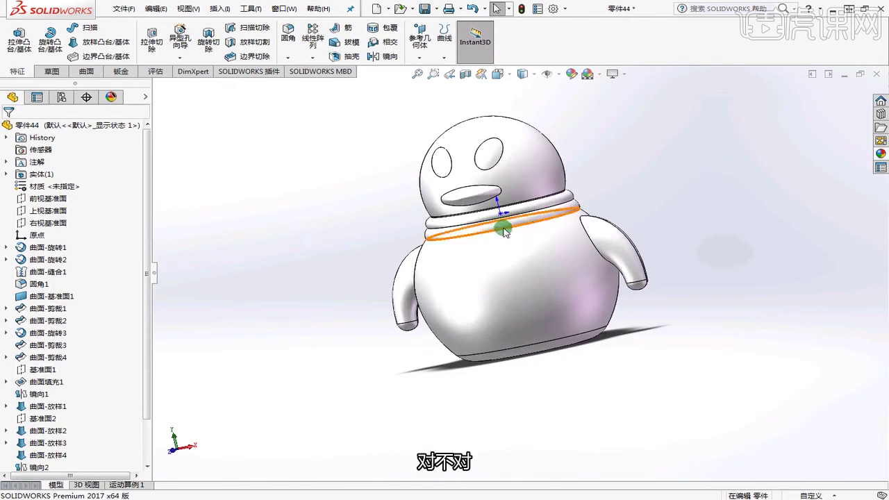
pyautogui.scroll(-3, 570, 158)
pyautogui.moveTo(571, 158); pyautogui.dragTo(527, 167, button='middle')
pyautogui.click(288, 35)
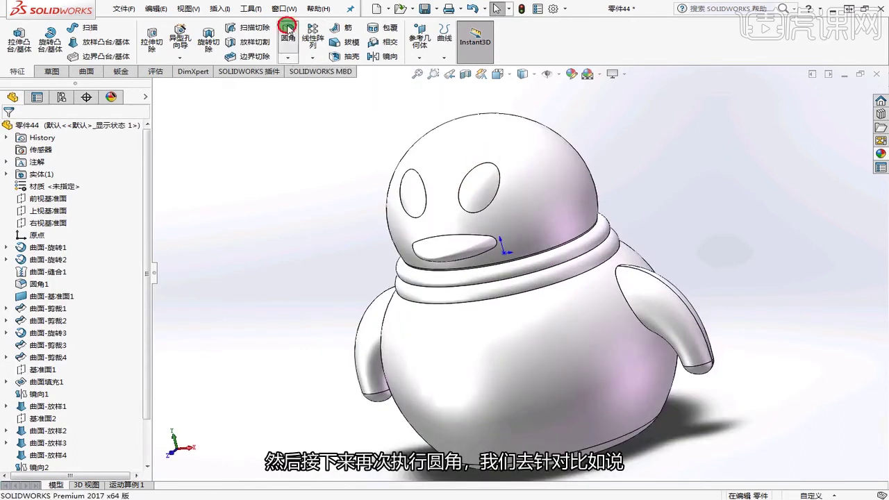
pyautogui.scroll(-3, 421, 231)
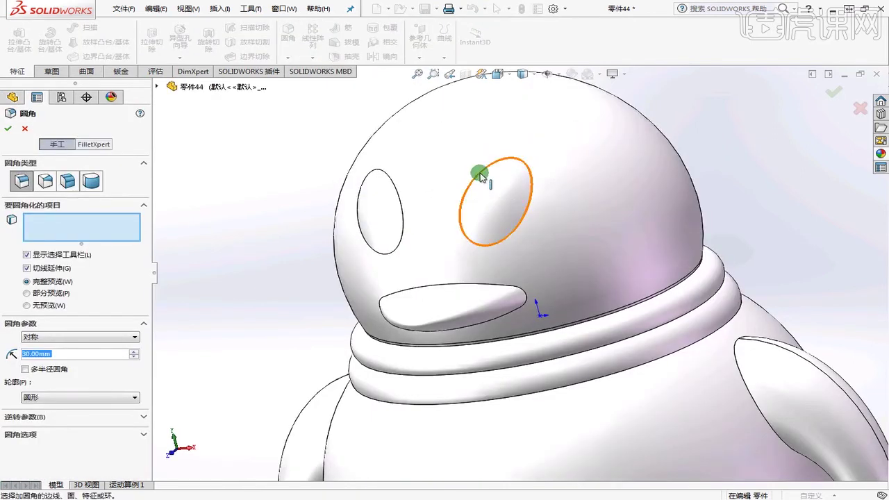
pyautogui.click(479, 173)
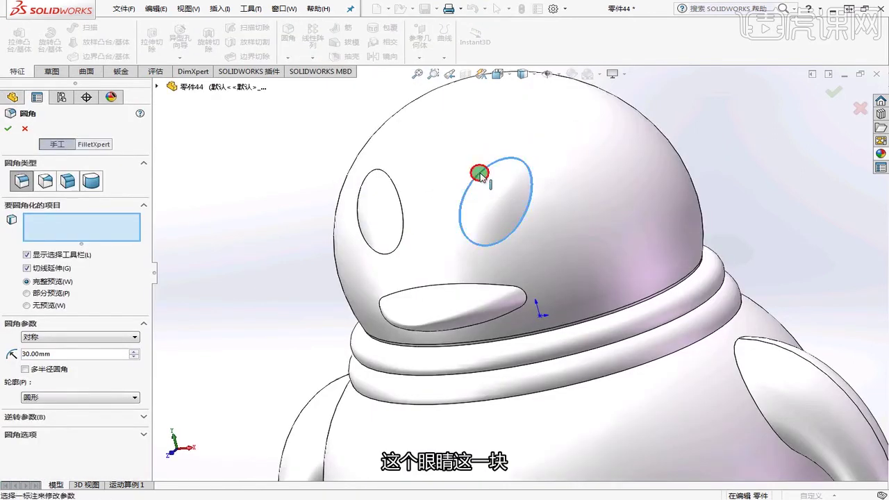
pyautogui.click(397, 196)
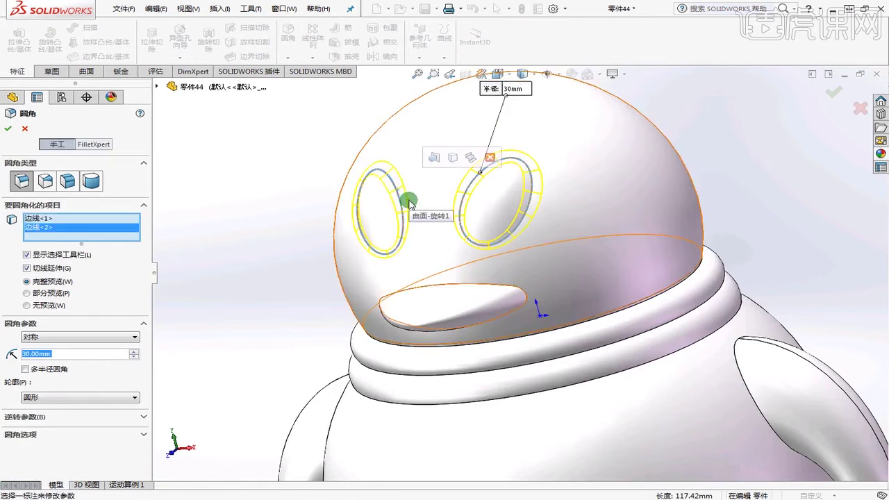
pyautogui.moveTo(377, 212); pyautogui.dragTo(377, 182, button='middle')
pyautogui.moveTo(69, 356); pyautogui.dragTo(6, 357)
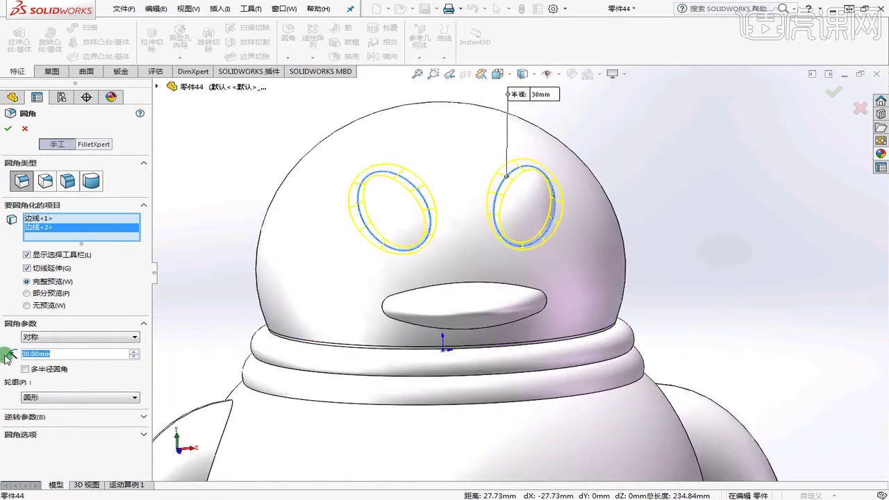
pyautogui.write('10')
pyautogui.press('Return')
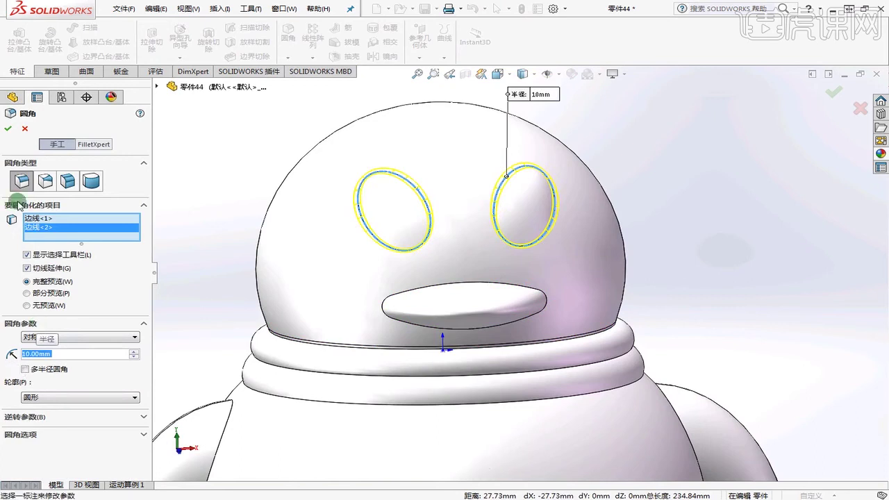
pyautogui.rightClick(724, 183)
# Fillet the edge where the beak meets the head with an 8 mm radius
pyautogui.moveTo(724, 182); pyautogui.dragTo(532, 302, button='middle')
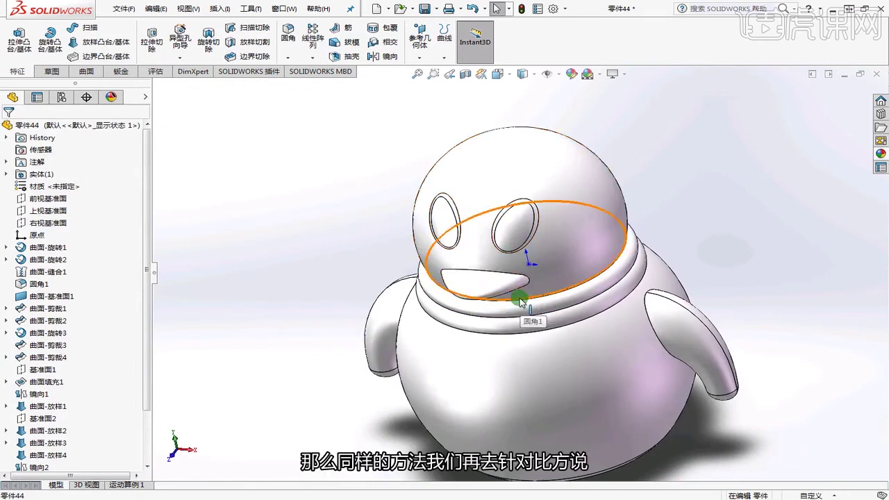
pyautogui.click(288, 32)
pyautogui.scroll(-2, 488, 307)
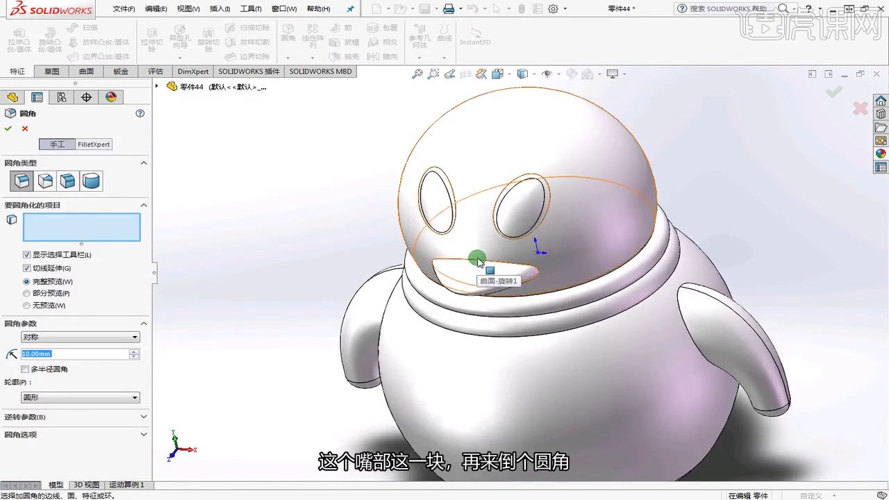
pyautogui.click(463, 280)
pyautogui.moveTo(463, 279); pyautogui.dragTo(426, 232, button='middle')
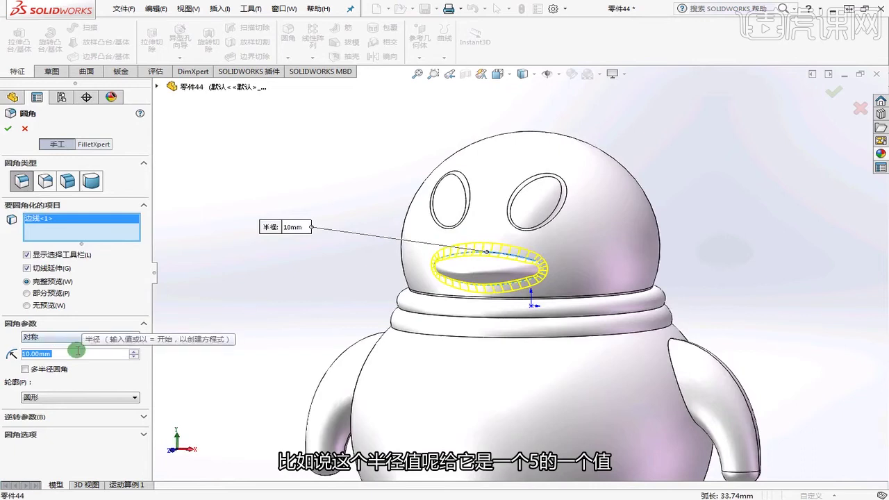
pyautogui.write('5')
pyautogui.press('Return')
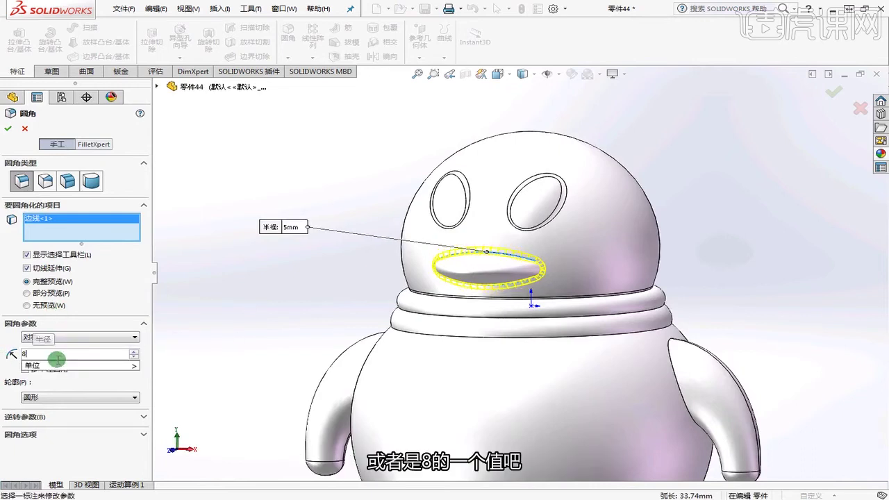
pyautogui.write('8')
pyautogui.press('Return')
pyautogui.click(19, 137)
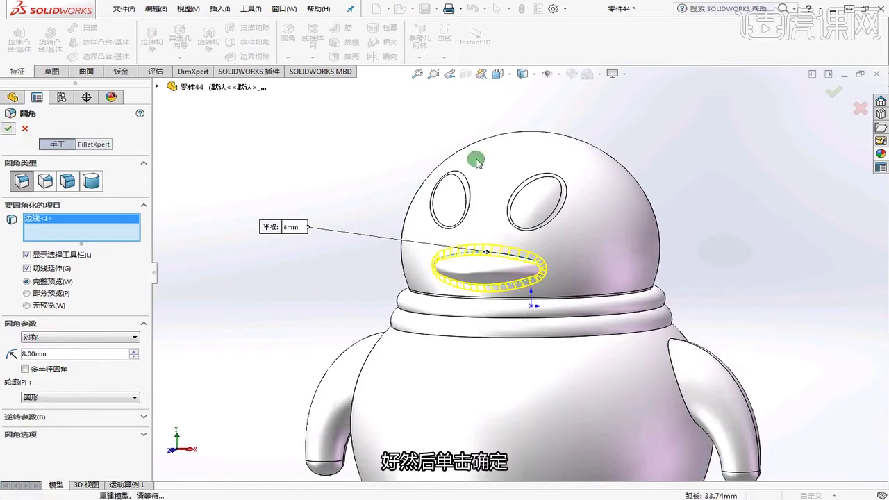
# Start a fillet on the edges where both wings meet the body
pyautogui.moveTo(720, 223); pyautogui.dragTo(478, 344, button='middle')
pyautogui.scroll(1, 478, 345)
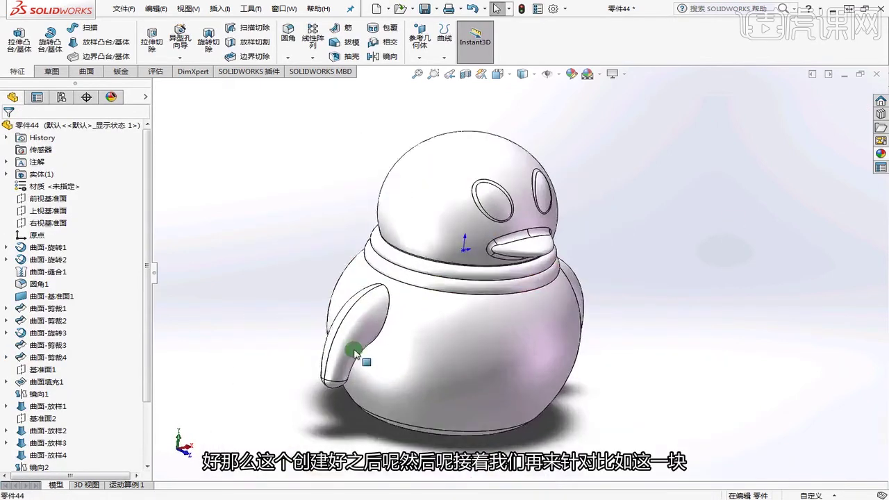
pyautogui.scroll(-5, 353, 351)
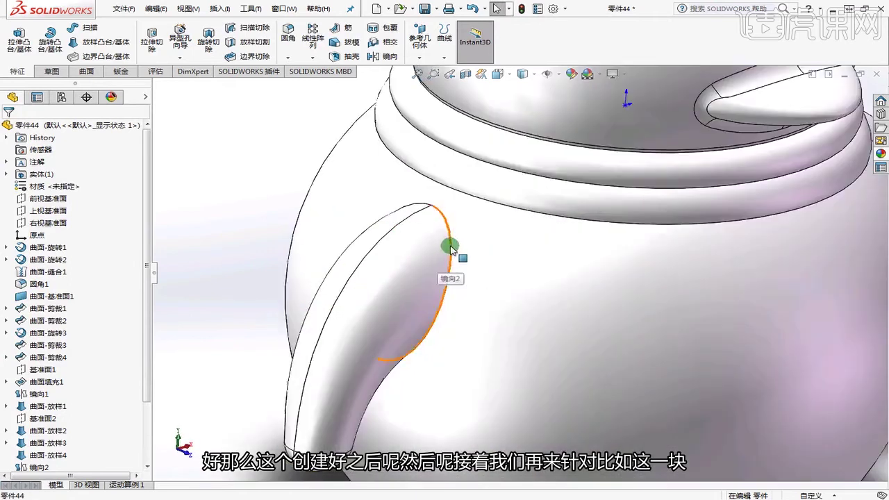
pyautogui.scroll(5, 450, 248)
pyautogui.moveTo(470, 268); pyautogui.dragTo(843, 188, button='middle')
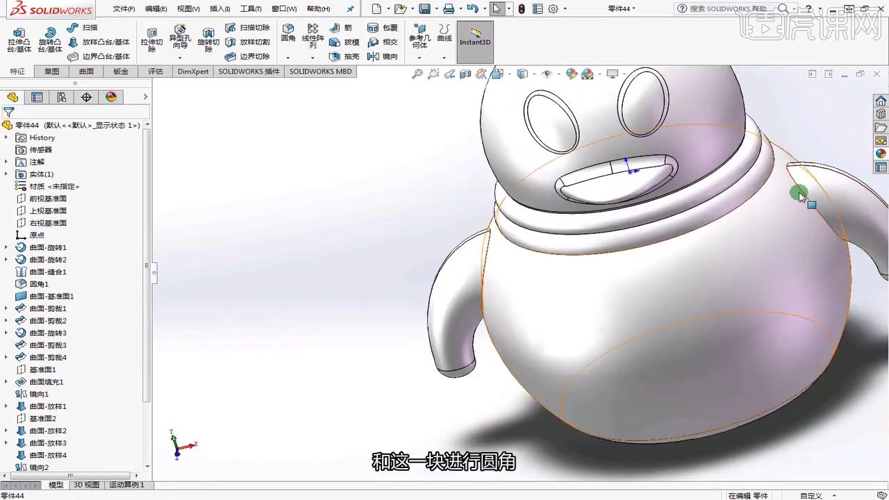
pyautogui.click(288, 33)
pyautogui.scroll(-2, 493, 329)
pyautogui.moveTo(494, 328); pyautogui.dragTo(499, 291, button='middle')
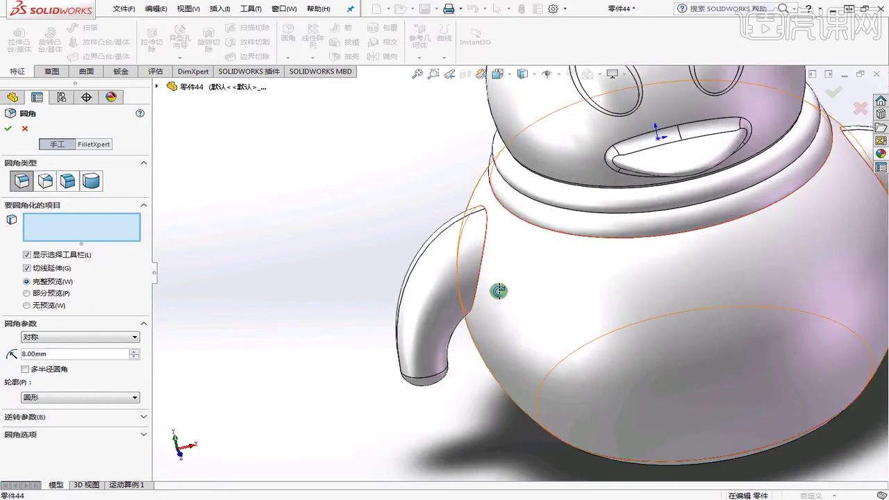
pyautogui.click(476, 280)
pyautogui.scroll(2, 476, 280)
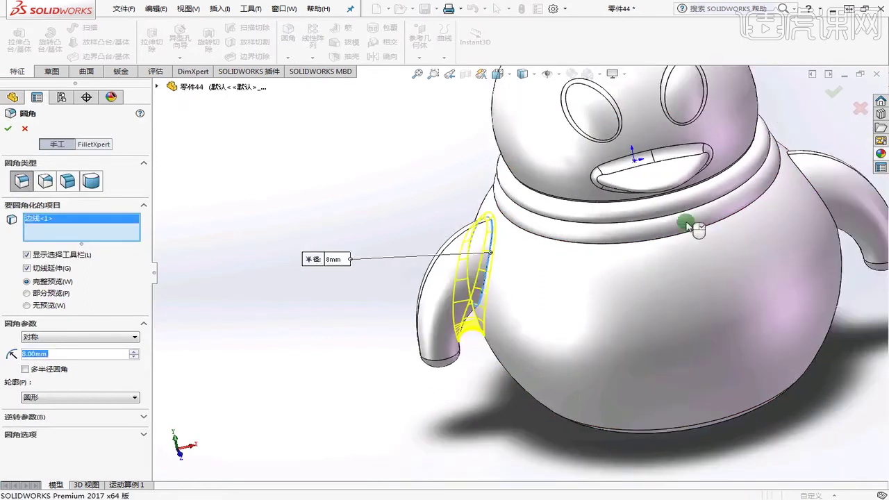
pyautogui.scroll(-3, 802, 184)
pyautogui.click(802, 184)
pyautogui.scroll(3, 805, 187)
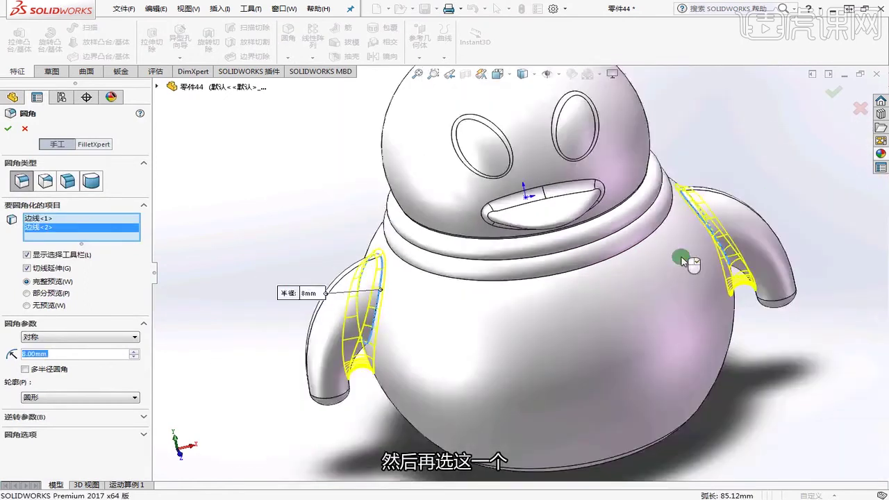
# Set the wing fillet radius to 3 mm and apply the fillet
pyautogui.moveTo(660, 205); pyautogui.dragTo(648, 201, button='middle')
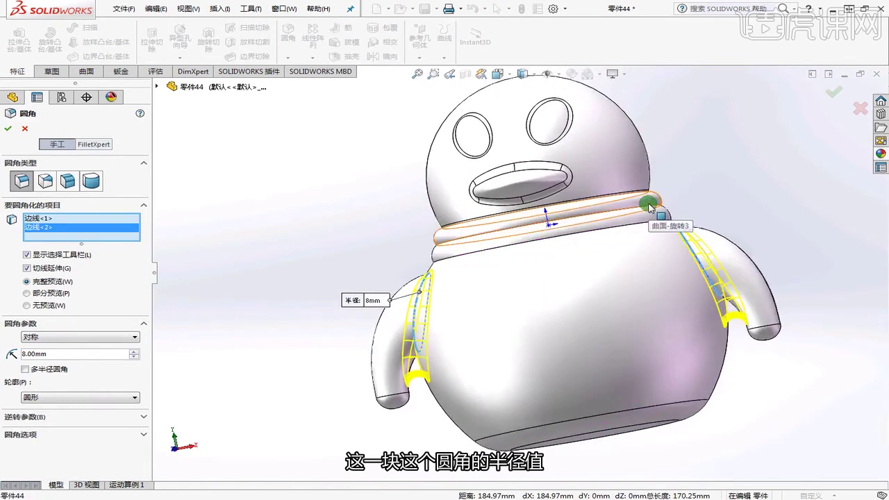
pyautogui.scroll(-5, 598, 310)
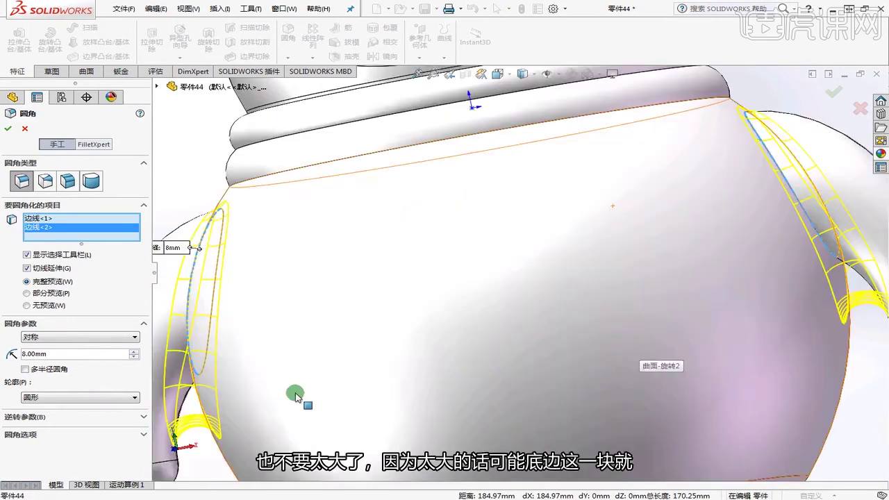
pyautogui.doubleClick(50, 353)
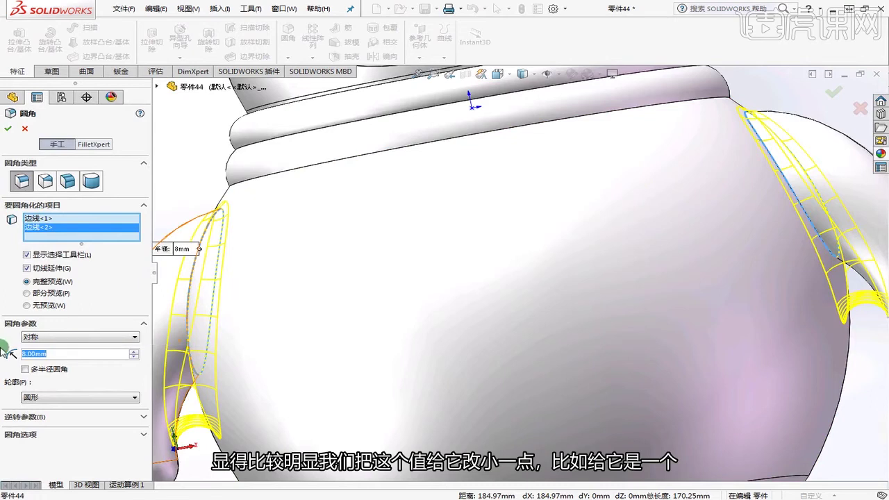
pyautogui.write('3')
pyautogui.press('Return')
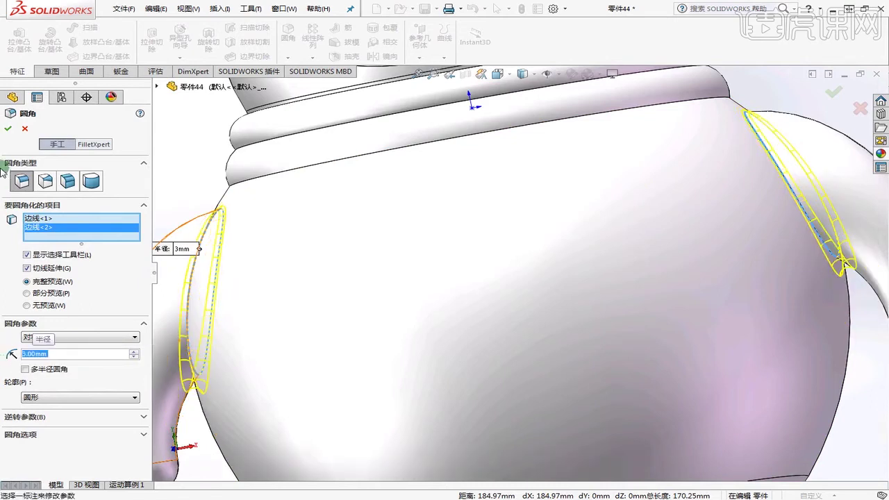
pyautogui.click(10, 127)
pyautogui.scroll(4, 507, 145)
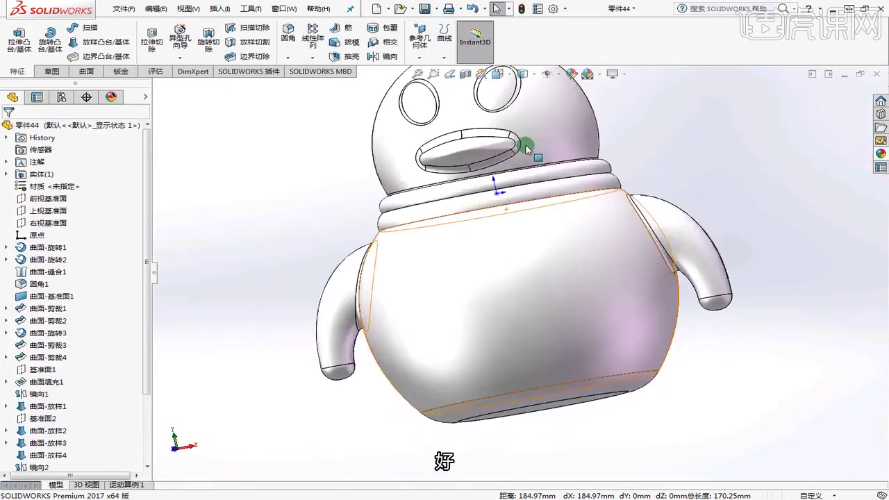
# Fillet the three circular edges of the neck rings, at the head, between the rings and at the body, with a 5 mm radius
pyautogui.moveTo(673, 139); pyautogui.dragTo(718, 202, button='middle')
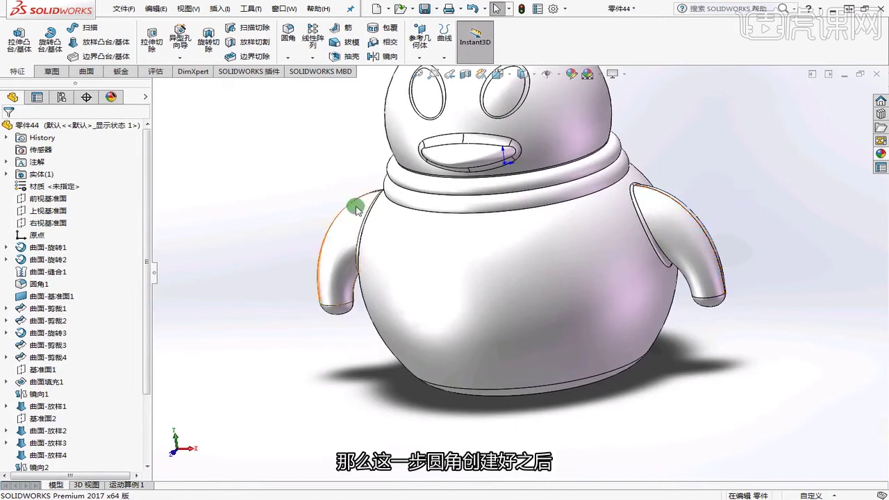
pyautogui.scroll(-10, 353, 204)
pyautogui.scroll(5, 521, 161)
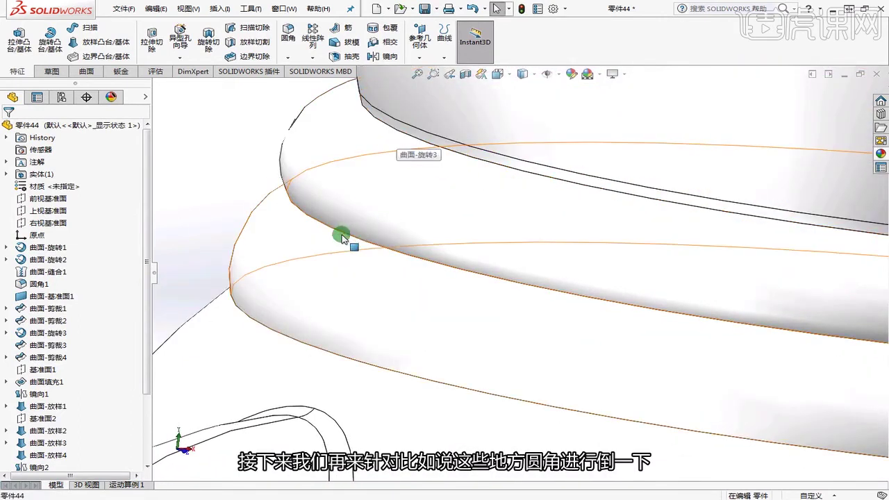
pyautogui.click(287, 31)
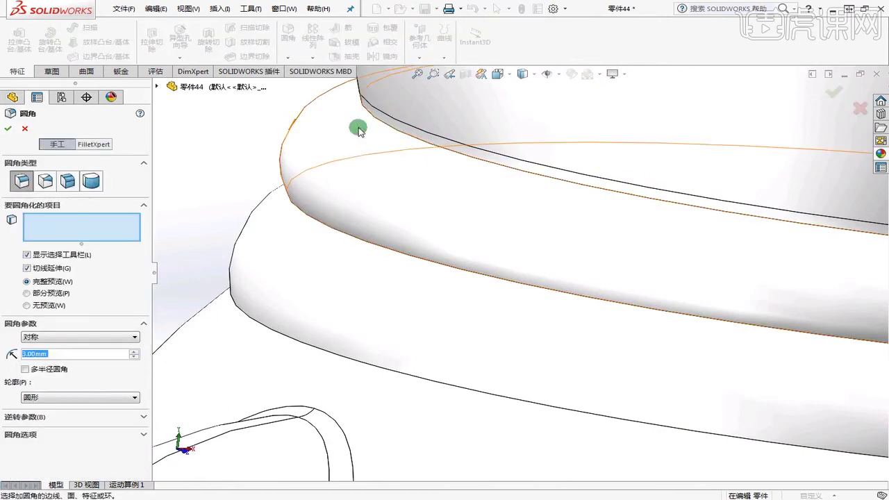
pyautogui.click(393, 130)
pyautogui.click(358, 243)
pyautogui.scroll(3, 365, 254)
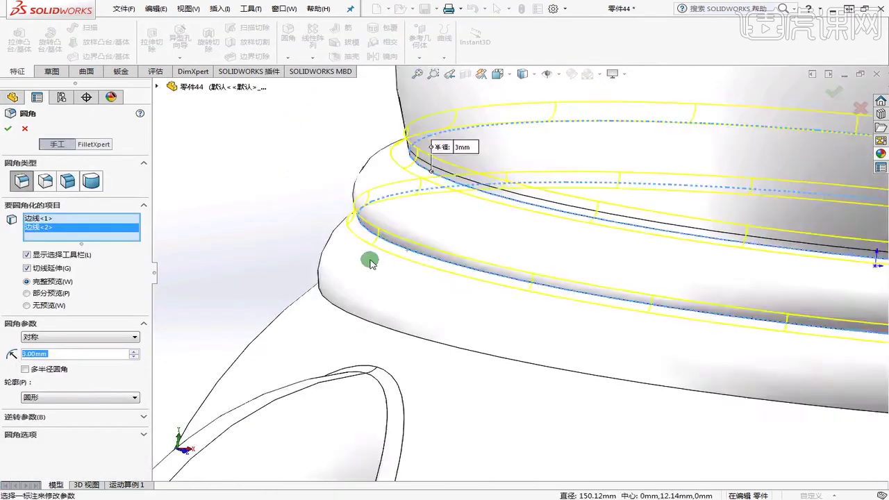
pyautogui.click(366, 316)
pyautogui.scroll(1, 368, 306)
pyautogui.moveTo(373, 258); pyautogui.dragTo(375, 291, button='middle')
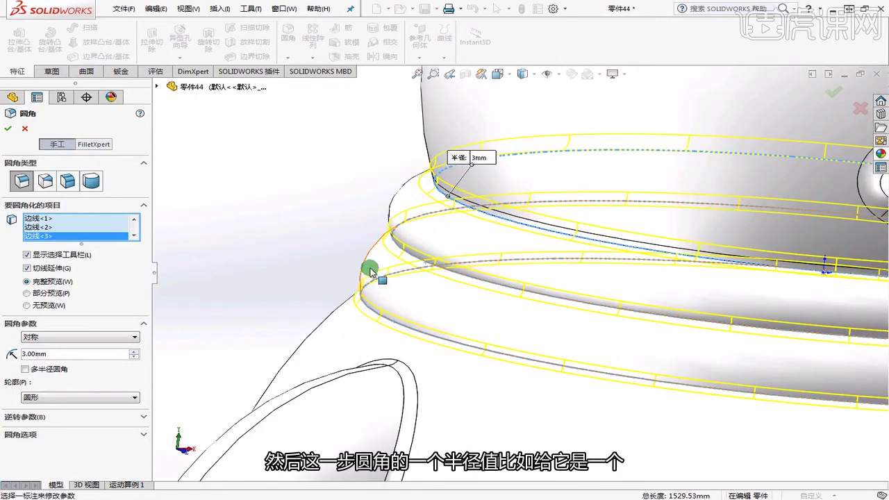
pyautogui.click(62, 354)
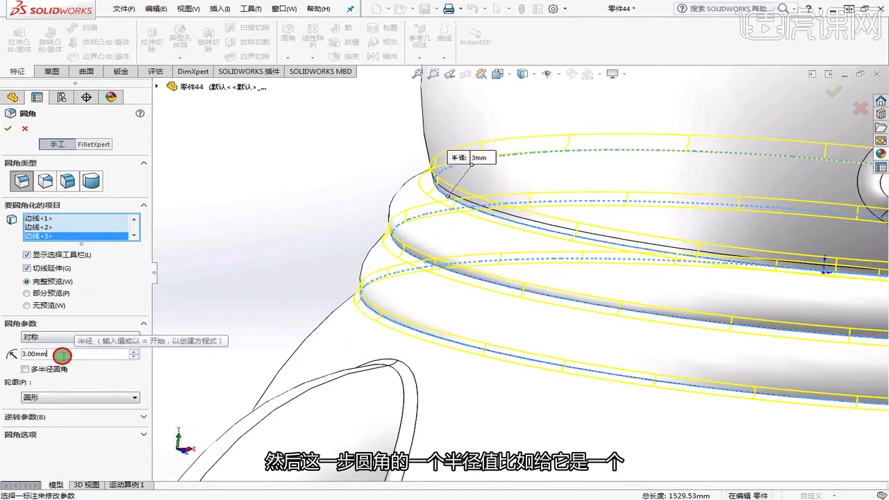
pyautogui.write('5')
pyautogui.press('Return')
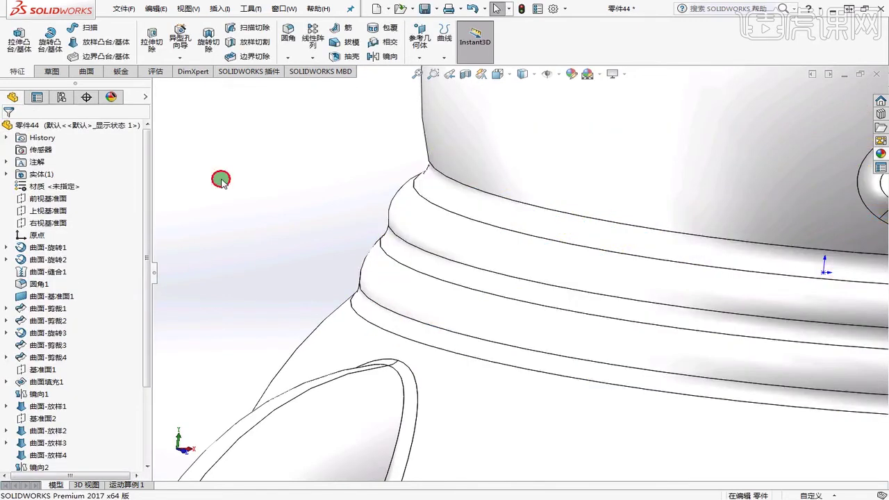
# Start an extruded surface with a new sketch on the right plane (右视基准面), viewed straight on
pyautogui.scroll(6, 307, 179)
pyautogui.moveTo(307, 179); pyautogui.dragTo(269, 177, button='middle')
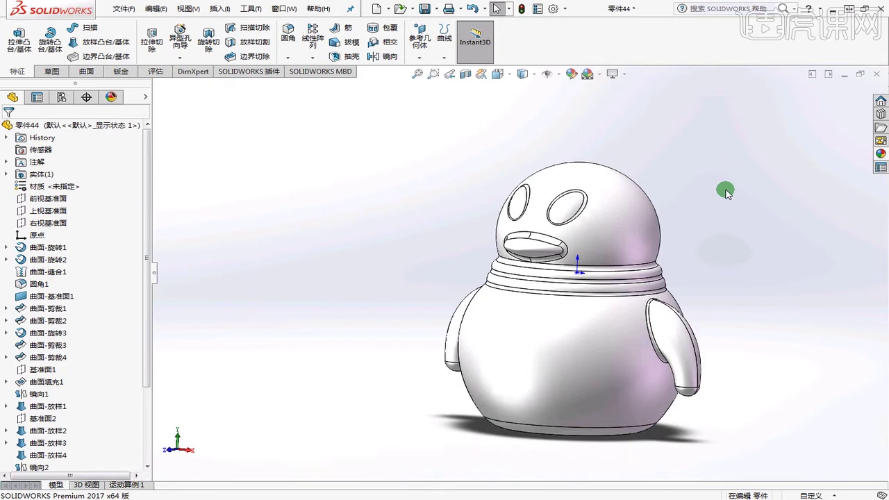
pyautogui.scroll(3, 734, 192)
pyautogui.moveTo(735, 192); pyautogui.dragTo(713, 208, button='middle')
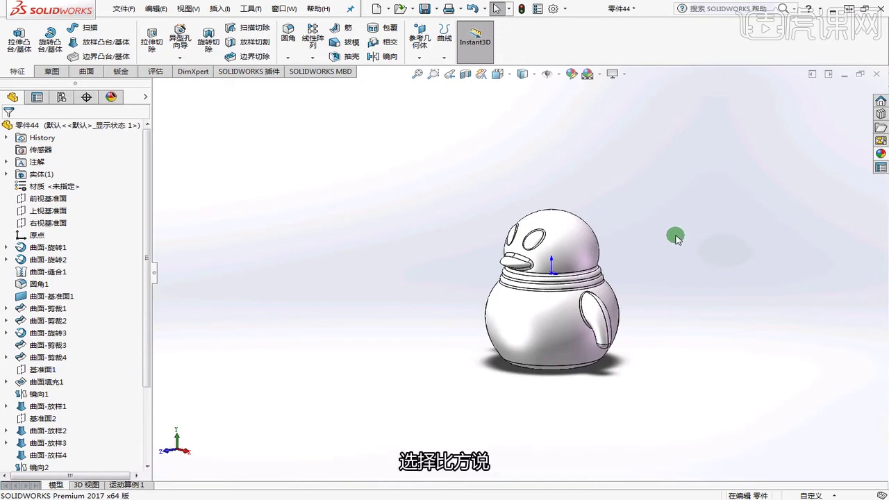
pyautogui.click(84, 72)
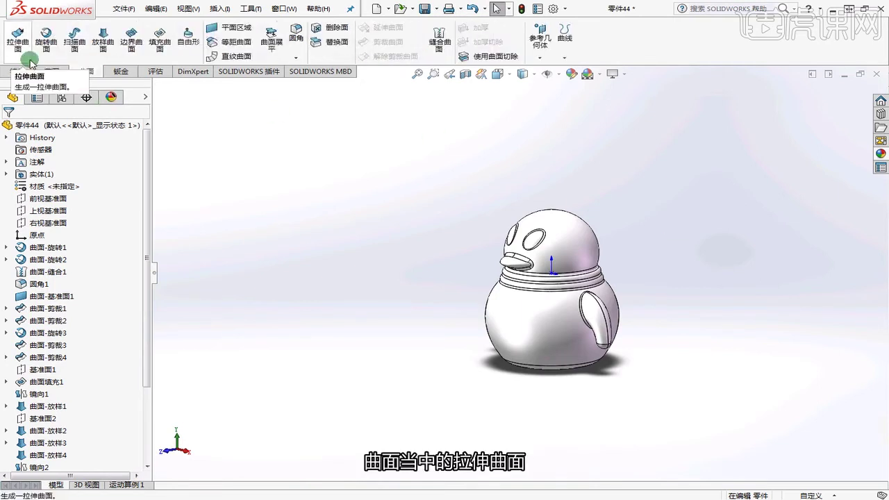
pyautogui.click(19, 43)
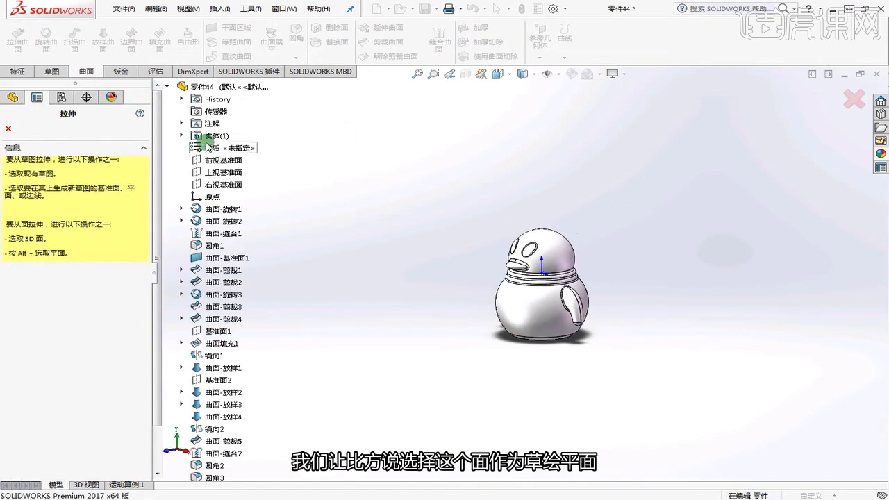
pyautogui.click(213, 182)
pyautogui.press('space')
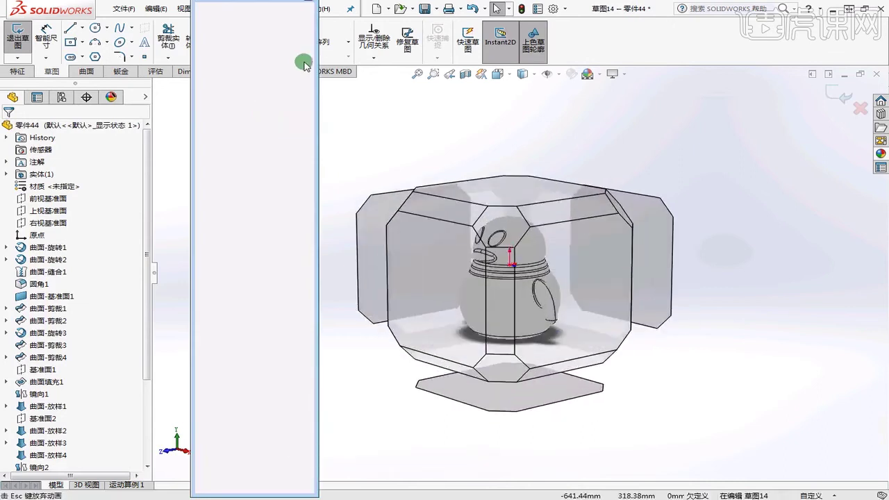
pyautogui.click(306, 57)
# Sketch a vertical line about 441 mm long from above the head to below the body
pyautogui.press('l')
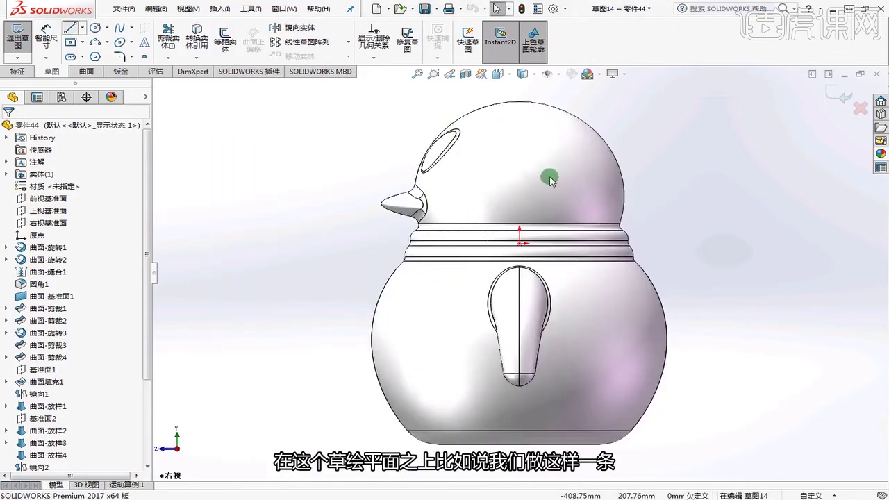
pyautogui.scroll(4, 542, 179)
pyautogui.click(548, 153)
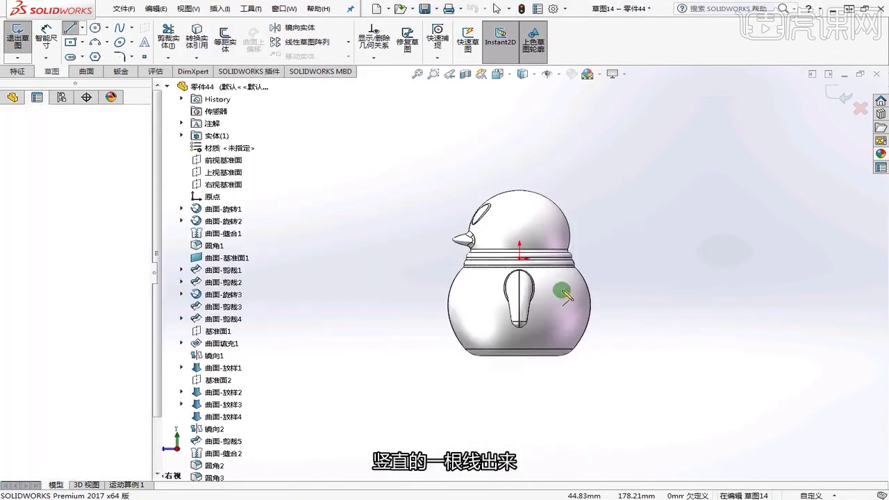
pyautogui.click(548, 404)
pyautogui.rightClick(668, 271)
pyautogui.click(694, 279)
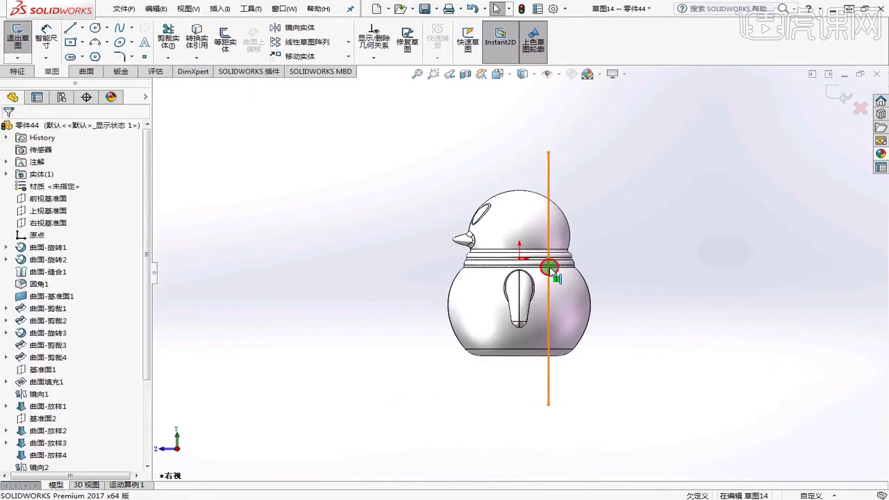
# Make the vertical line coincident with the sketch origin
pyautogui.click(548, 268)
pyautogui.keyDown('ctrl'); pyautogui.click(521, 258); pyautogui.keyUp('ctrl')
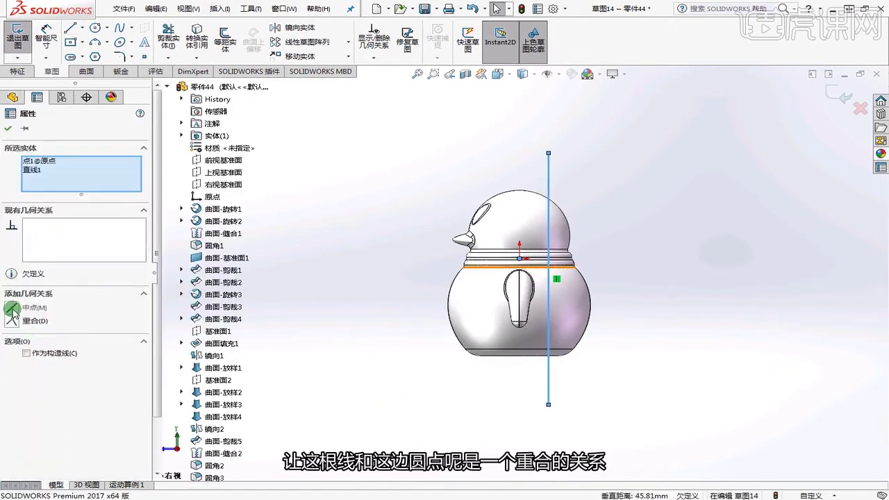
pyautogui.click(15, 321)
pyautogui.click(718, 239)
# Dimension the vertical line's length and set it to 400 mm
pyautogui.click(46, 35)
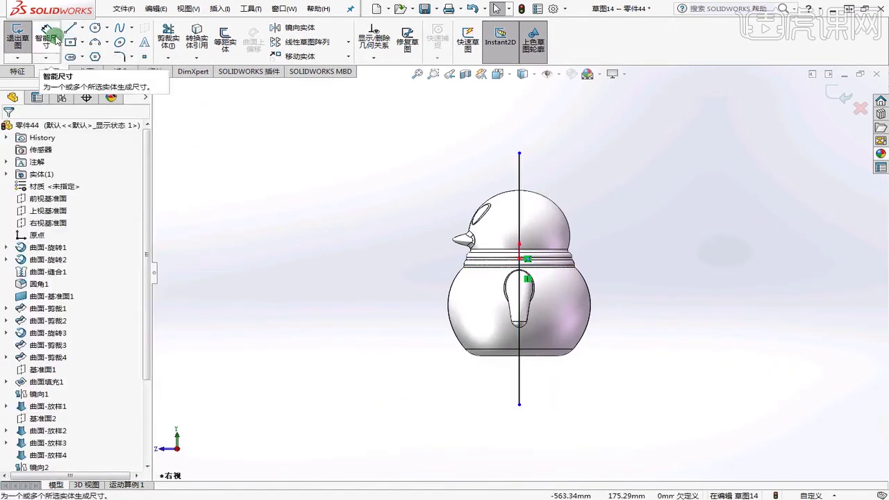
pyautogui.click(519, 206)
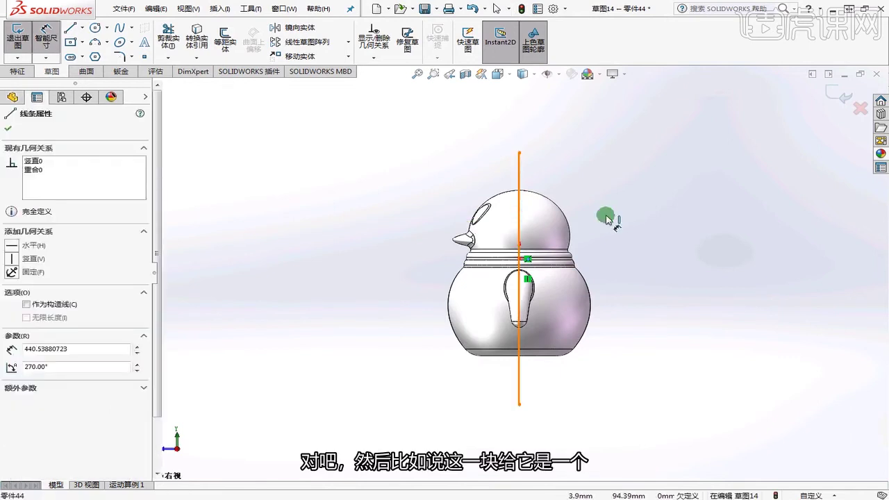
pyautogui.click(680, 250)
pyautogui.write('400')
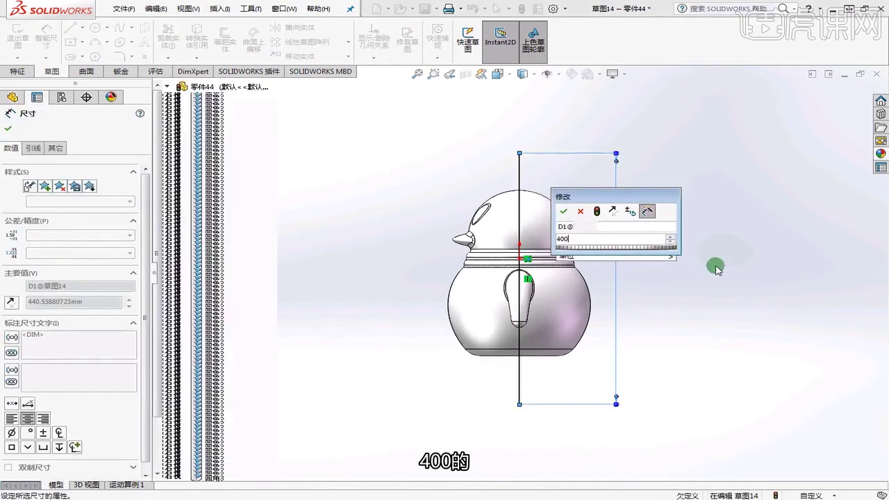
pyautogui.press('Return')
pyautogui.click(715, 266)
# Dimension the vertical distance from the line's upper endpoint to the sketch origin as 160 mm
pyautogui.click(519, 258)
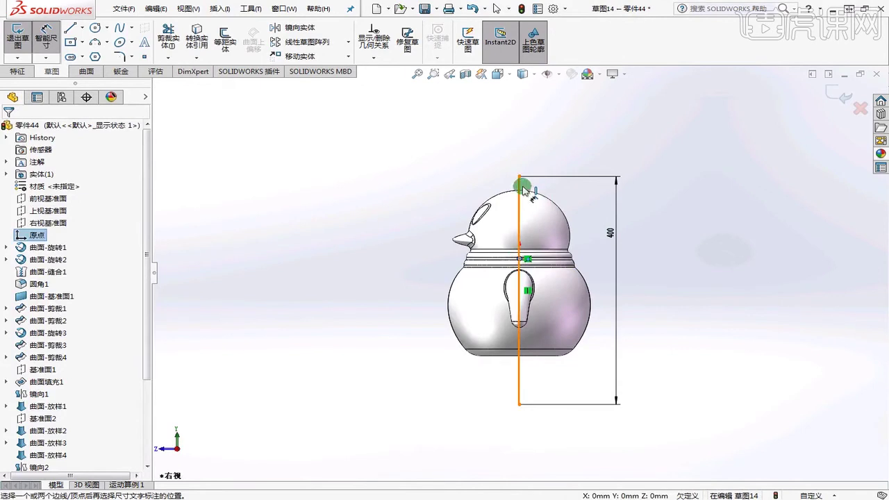
pyautogui.click(520, 179)
pyautogui.click(406, 206)
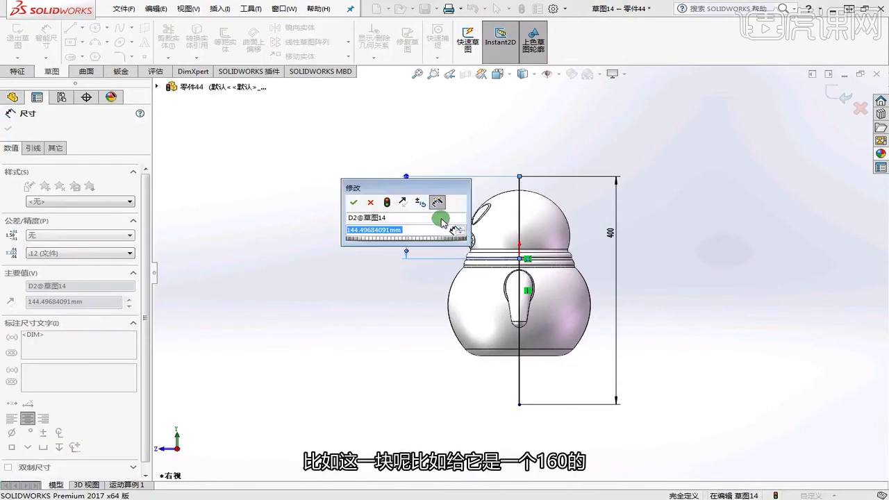
pyautogui.write('160')
pyautogui.press('Return')
pyautogui.click(701, 247)
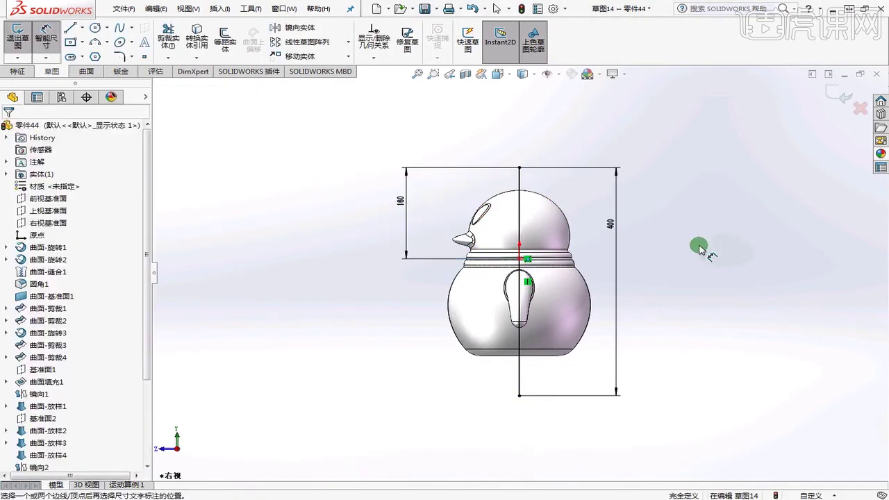
# Finish the sketch and extrude the line into a surface symmetrically on both sides (两侧对称), wide enough to pass beyond both wings
pyautogui.click(837, 95)
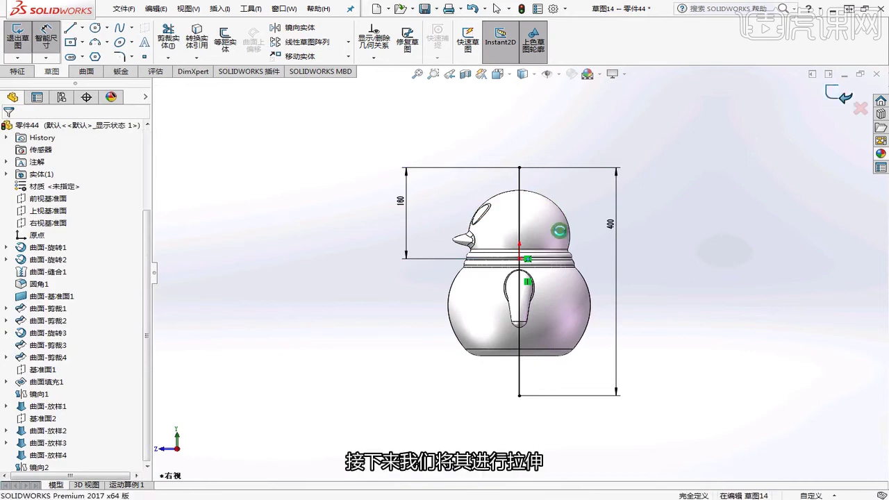
pyautogui.scroll(1, 557, 250)
pyautogui.moveTo(556, 252)
pyautogui.mouseDown(button='middle')
pyautogui.moveTo(620, 252)
pyautogui.moveTo(639, 306)
pyautogui.mouseUp(button='middle')
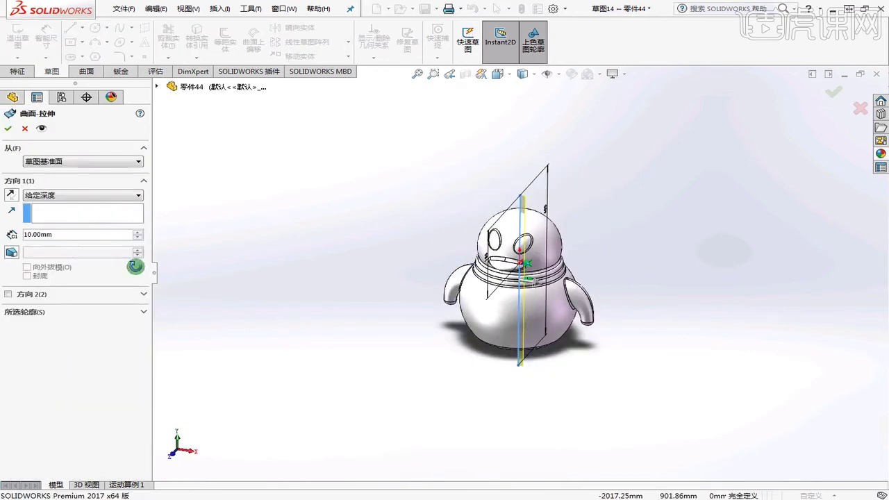
pyautogui.click(90, 196)
pyautogui.click(70, 250)
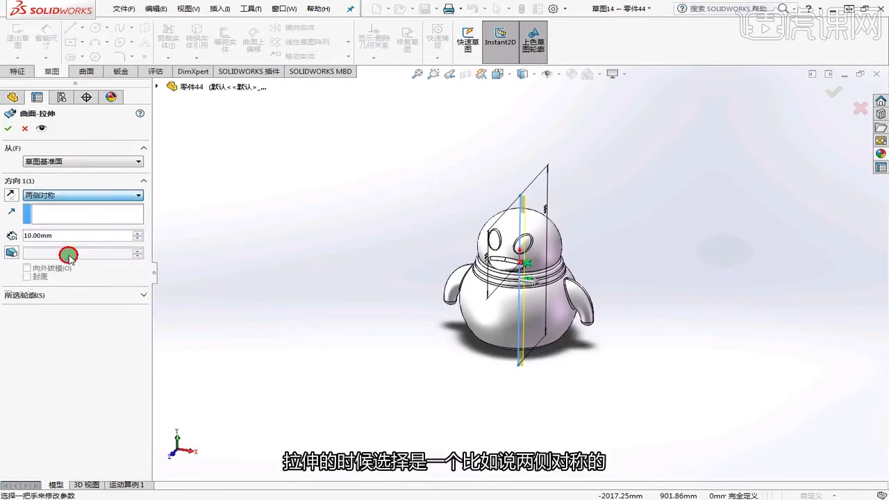
pyautogui.scroll(-3, 521, 278)
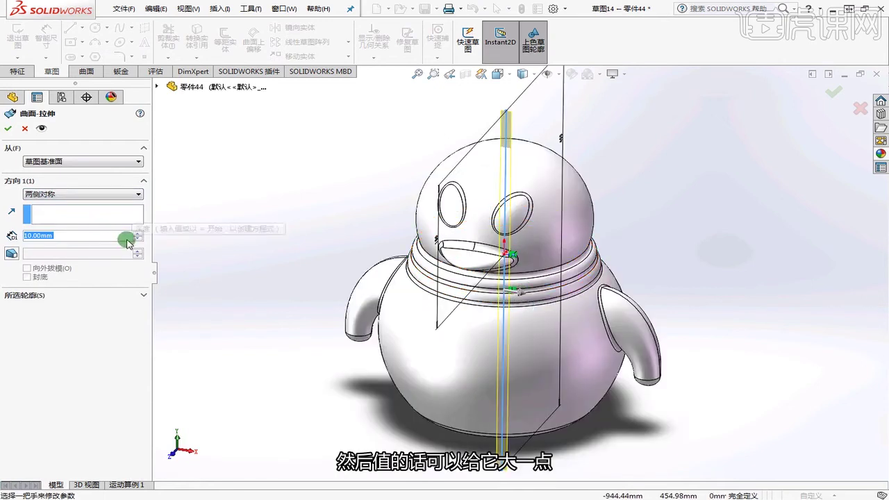
pyautogui.moveTo(136, 237); pyautogui.dragTo(137, 238)
pyautogui.scroll(2, 613, 180)
pyautogui.moveTo(613, 181); pyautogui.dragTo(669, 148, button='middle')
pyautogui.click(7, 131)
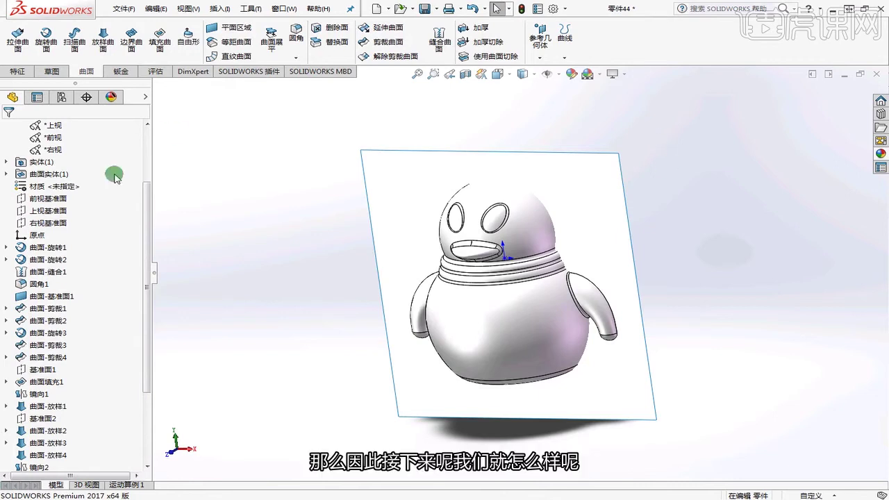
# Start a new sketch on the front plane (前视基准面), viewed straight on
pyautogui.scroll(2, 63, 182)
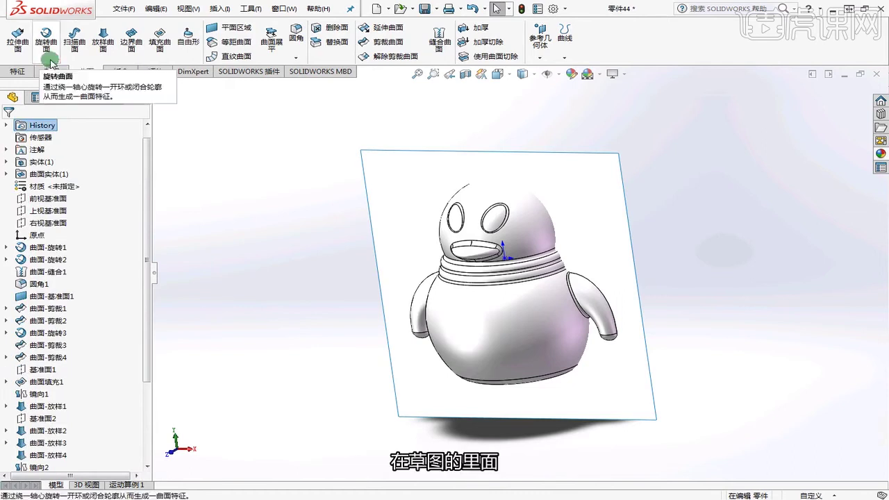
pyautogui.click(52, 71)
pyautogui.click(18, 36)
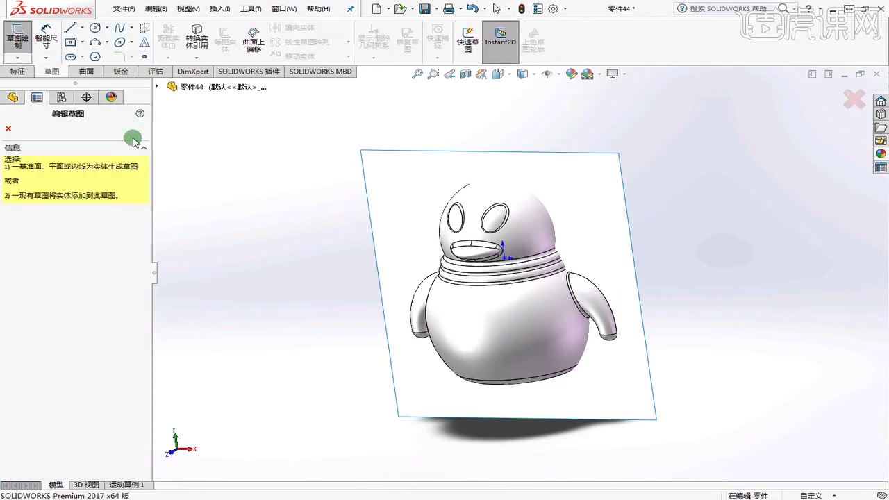
pyautogui.click(157, 86)
pyautogui.click(220, 173)
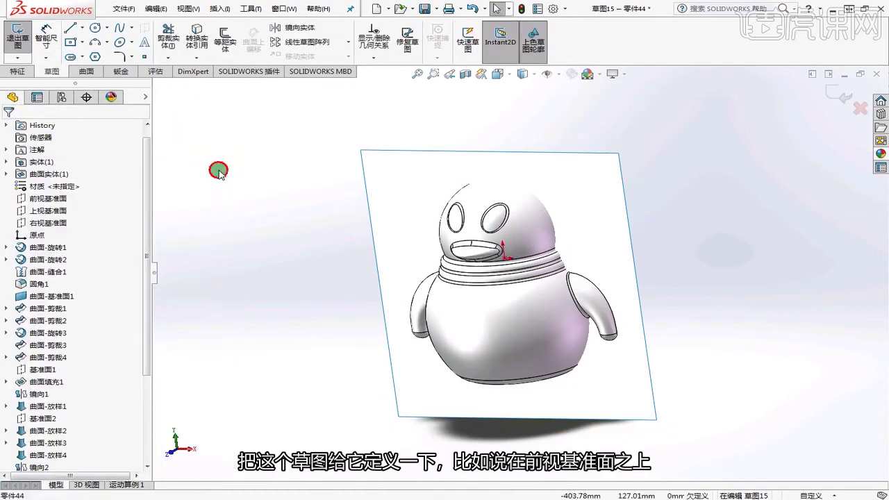
pyautogui.press('space')
pyautogui.click(312, 60)
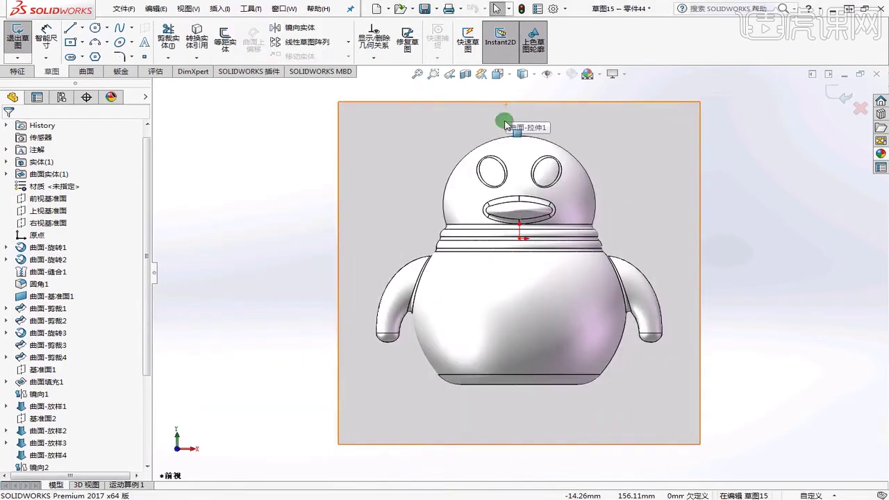
# Place two sketch points, one on the head at about (53, 64) mm and one on the lower body at about (72, -135) mm
pyautogui.click(143, 57)
pyautogui.scroll(-2, 566, 219)
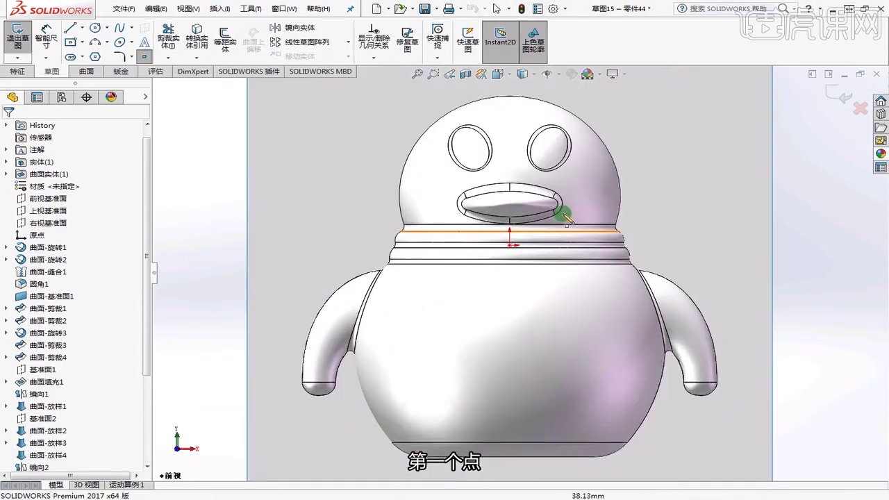
pyautogui.click(583, 165)
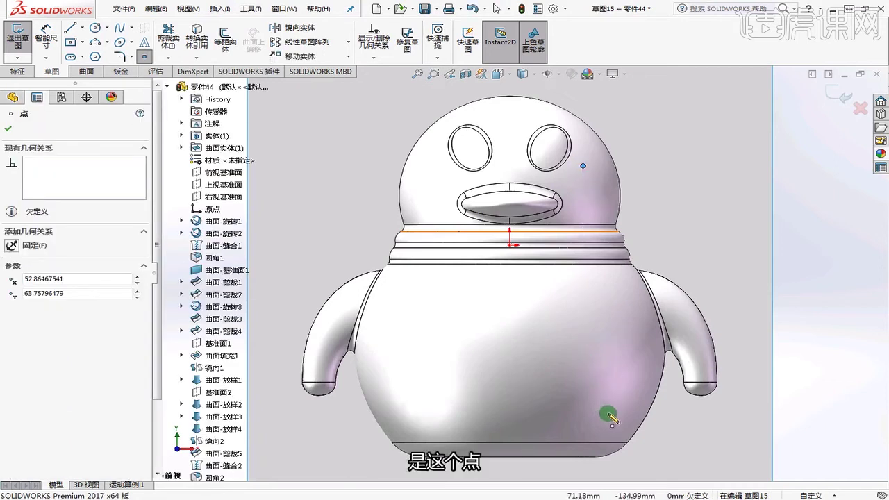
pyautogui.click(608, 414)
# Dimension the horizontal distance from the head point to the origin as 50 mm
pyautogui.click(46, 38)
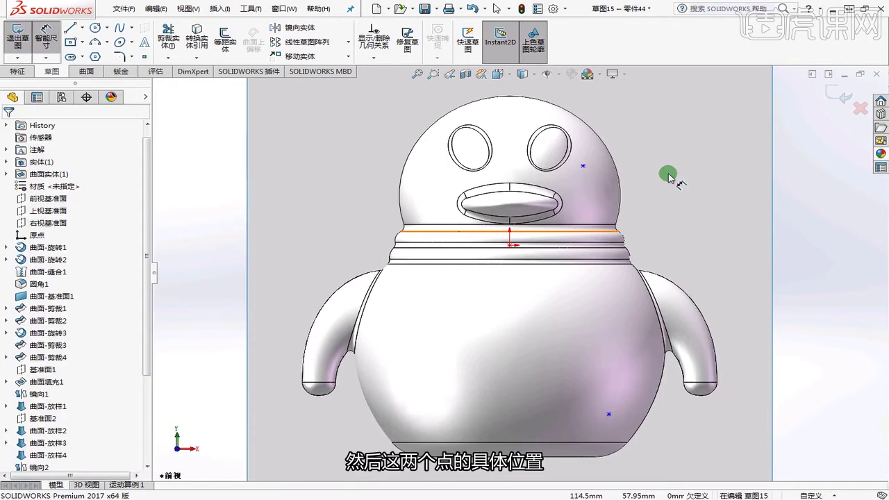
pyautogui.click(580, 168)
pyautogui.click(511, 245)
pyautogui.scroll(2, 516, 252)
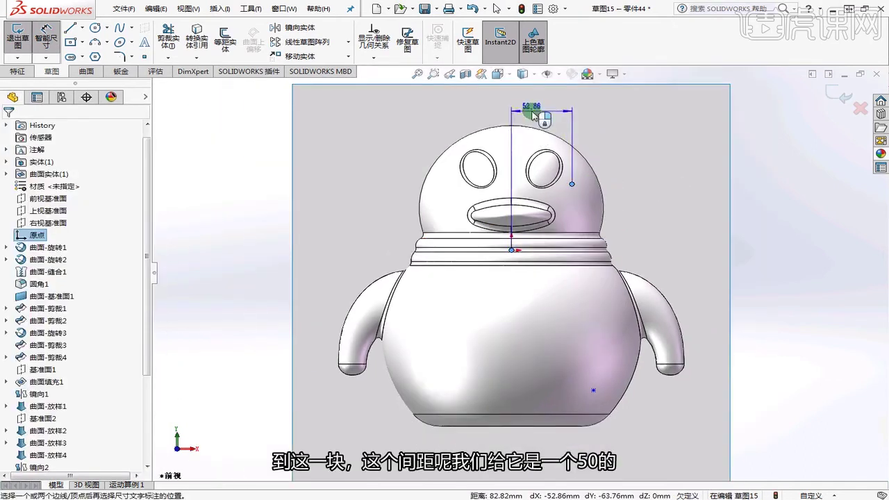
pyautogui.click(557, 119)
pyautogui.write('50')
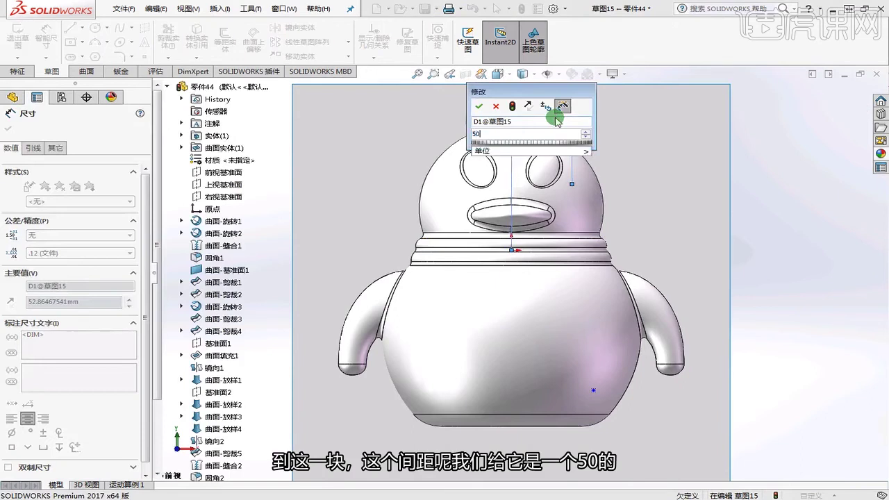
pyautogui.press('Return')
# Dimension the horizontal distance from the lower body point to the origin as 70 mm
pyautogui.scroll(2, 517, 273)
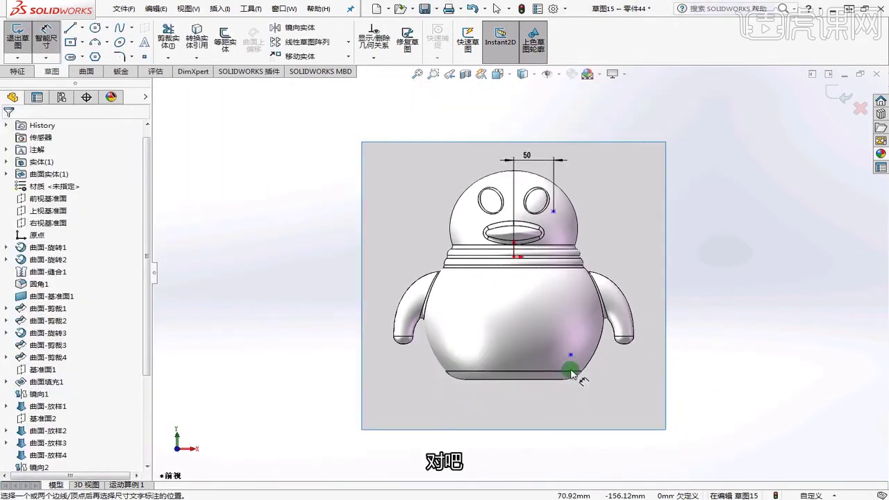
pyautogui.click(570, 355)
pyautogui.click(517, 258)
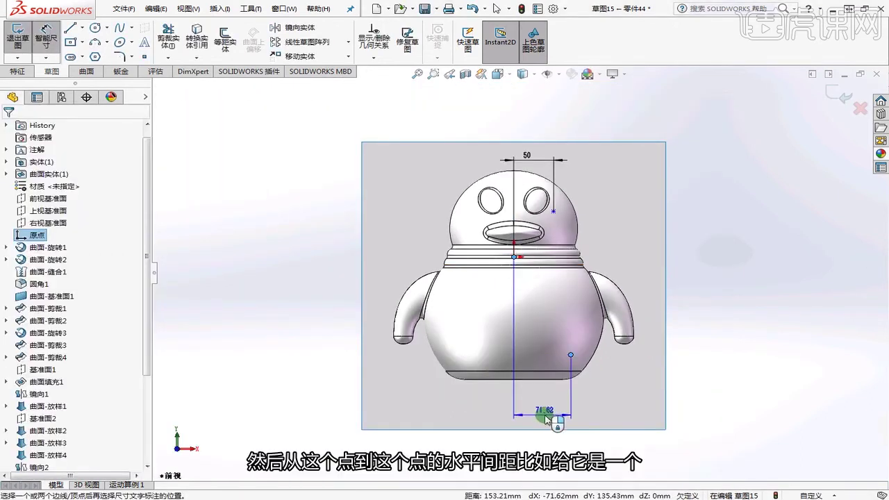
pyautogui.click(537, 412)
pyautogui.write('70')
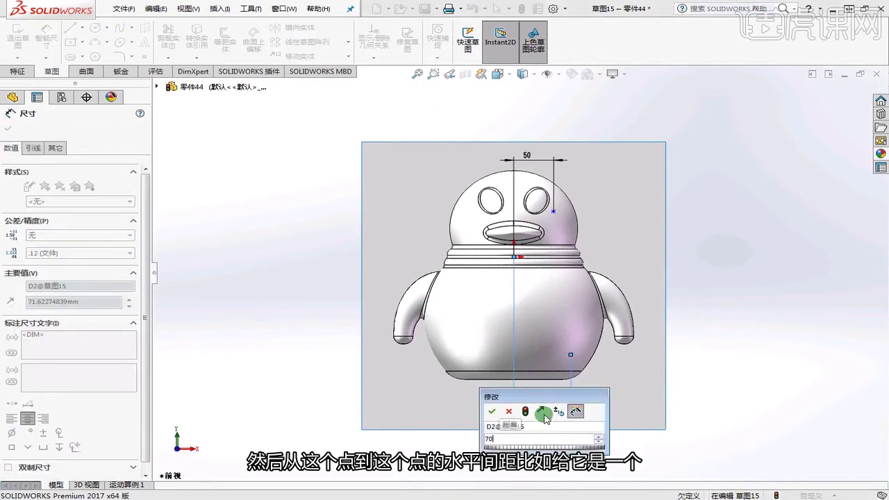
pyautogui.press('Return')
pyautogui.click(700, 309)
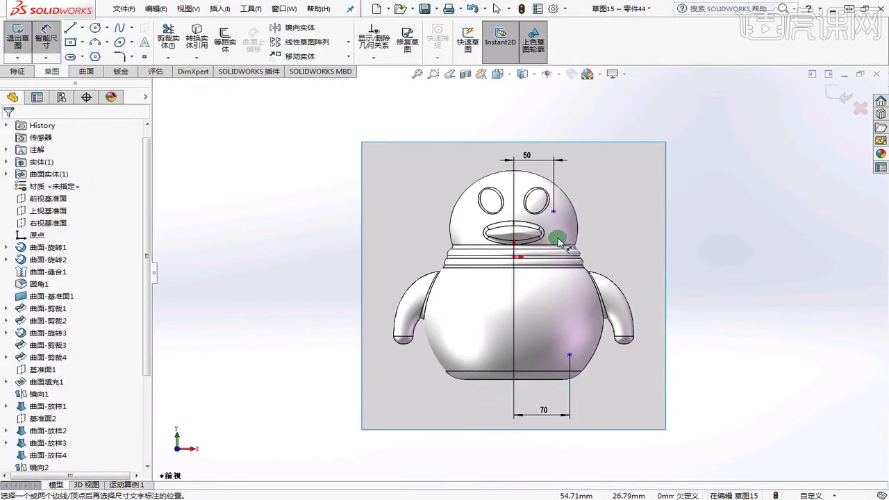
# Dimension the vertical distance from the head point to the origin as 70 mm
pyautogui.click(555, 215)
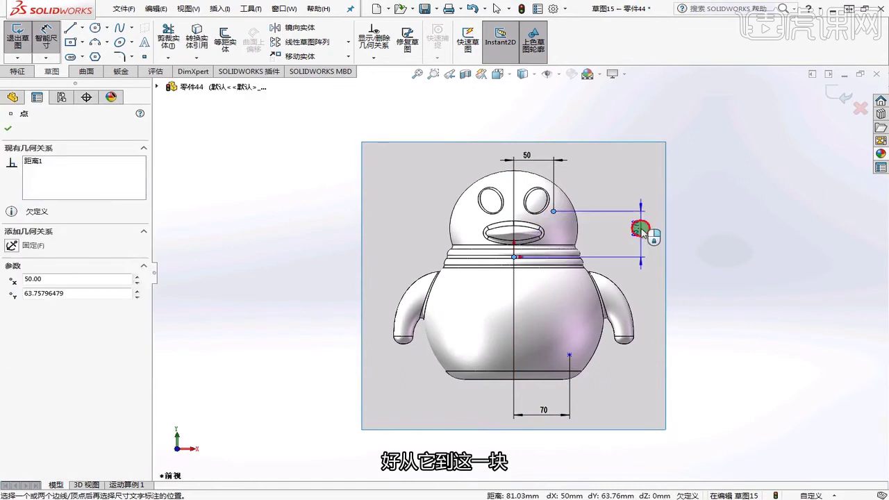
pyautogui.click(643, 231)
pyautogui.write('70')
pyautogui.press('Return')
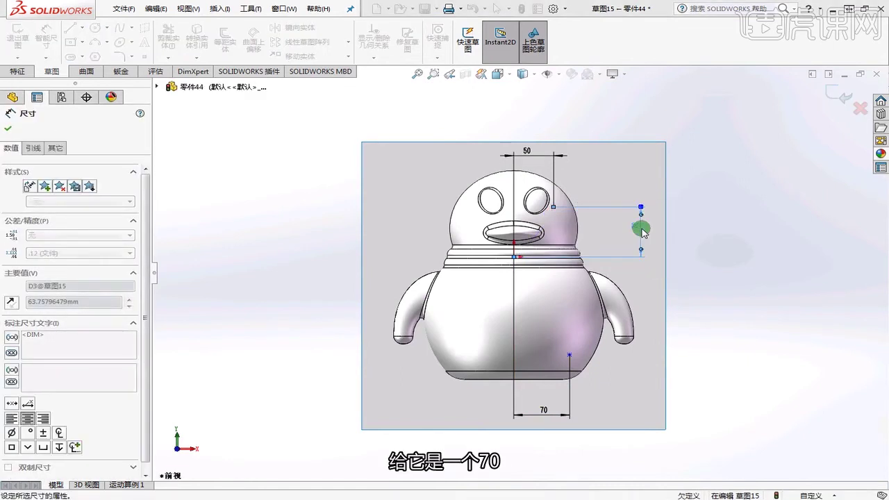
pyautogui.click(738, 243)
# Dimension the vertical distance from the origin to the lower body point as 140 mm and leave the dimension tool
pyautogui.click(517, 260)
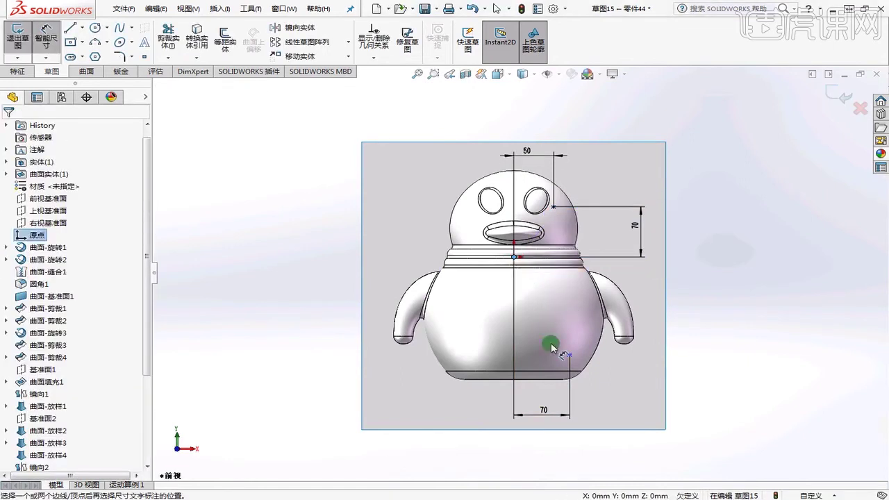
pyautogui.click(569, 355)
pyautogui.click(720, 311)
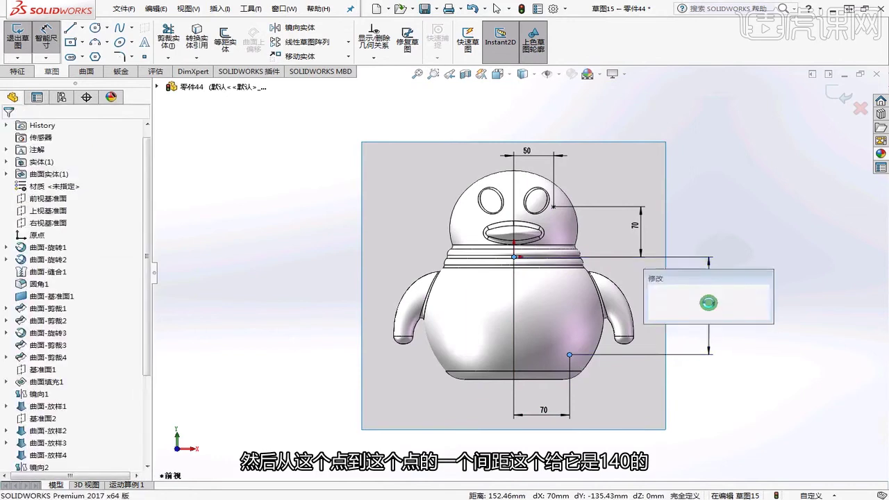
pyautogui.write('140')
pyautogui.press('Return')
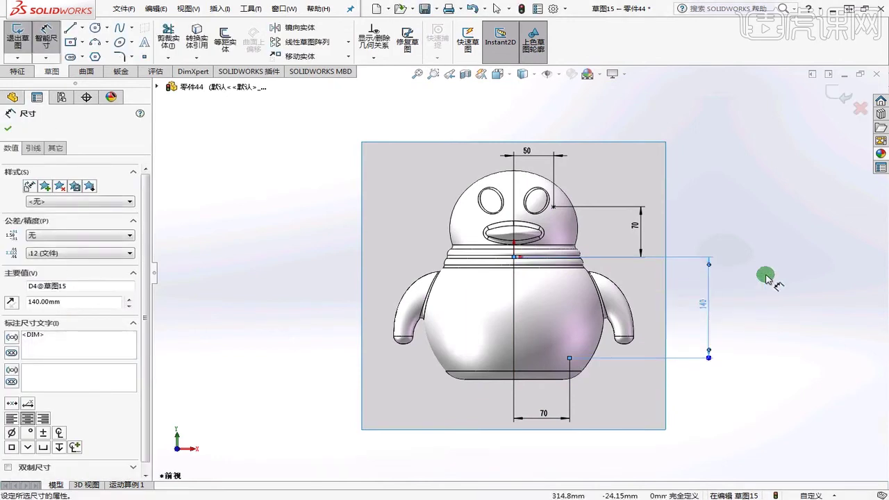
pyautogui.click(764, 271)
pyautogui.rightClick(756, 206)
pyautogui.click(769, 208)
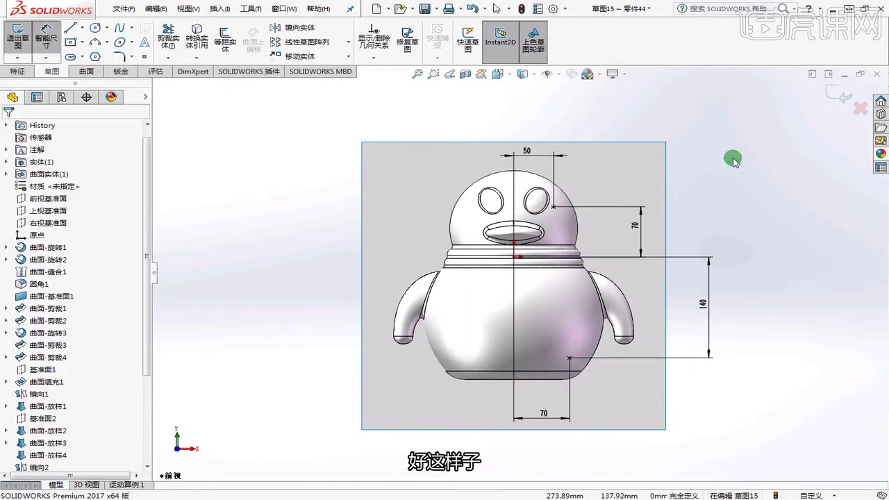
# Draw a vertical construction centerline of infinite length through the sketch origin
pyautogui.click(82, 27)
pyautogui.click(93, 56)
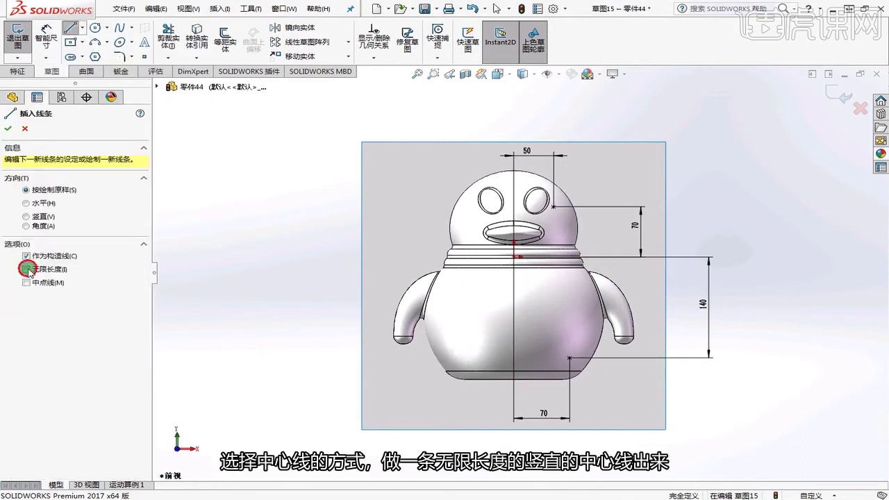
pyautogui.click(26, 216)
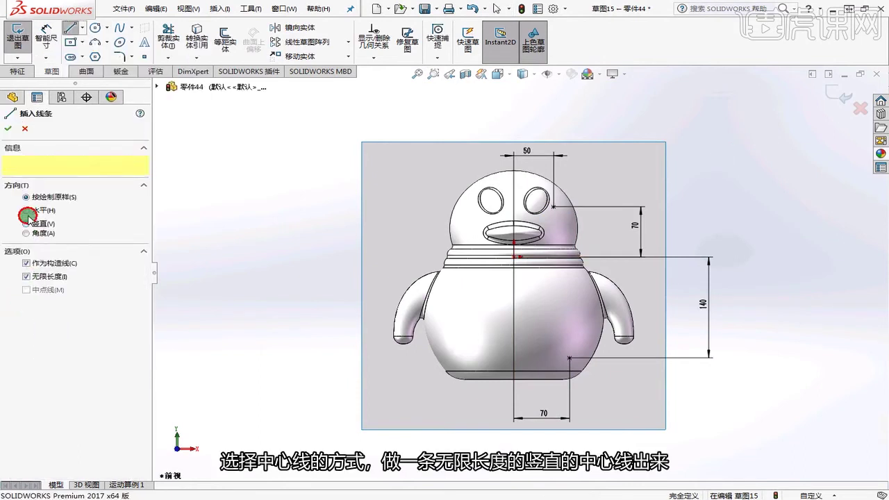
pyautogui.click(513, 254)
pyautogui.rightClick(714, 186)
pyautogui.click(744, 196)
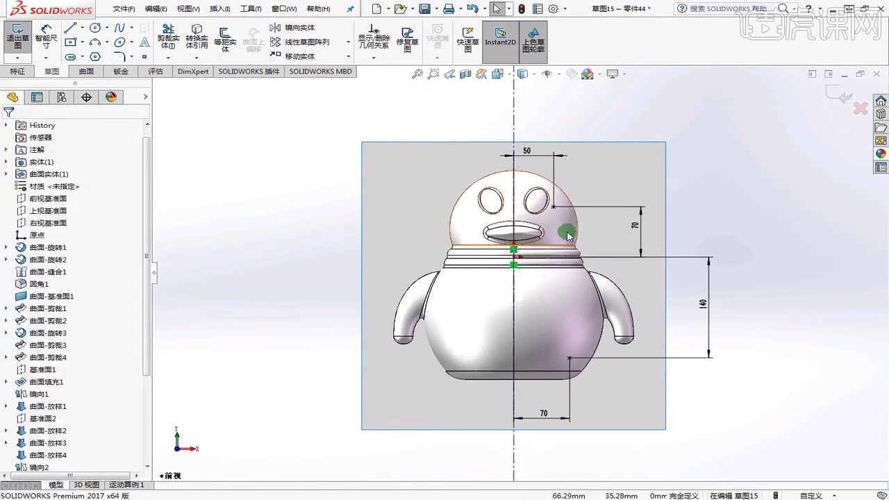
# Mirror the head point and the lower body point about the vertical centerline and exit the sketch
pyautogui.click(553, 206)
pyautogui.click(568, 361)
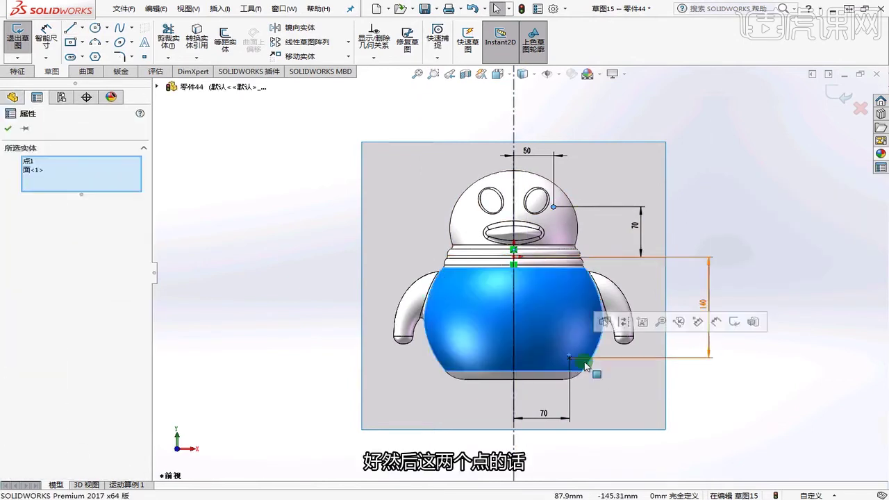
pyautogui.press('Escape')
pyautogui.click(567, 359)
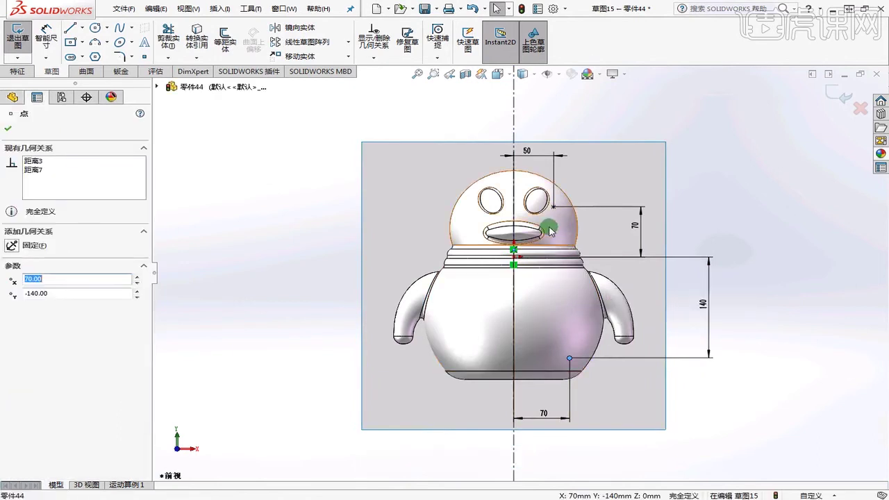
pyautogui.keyDown('ctrl'); pyautogui.click(553, 206); pyautogui.keyUp('ctrl')
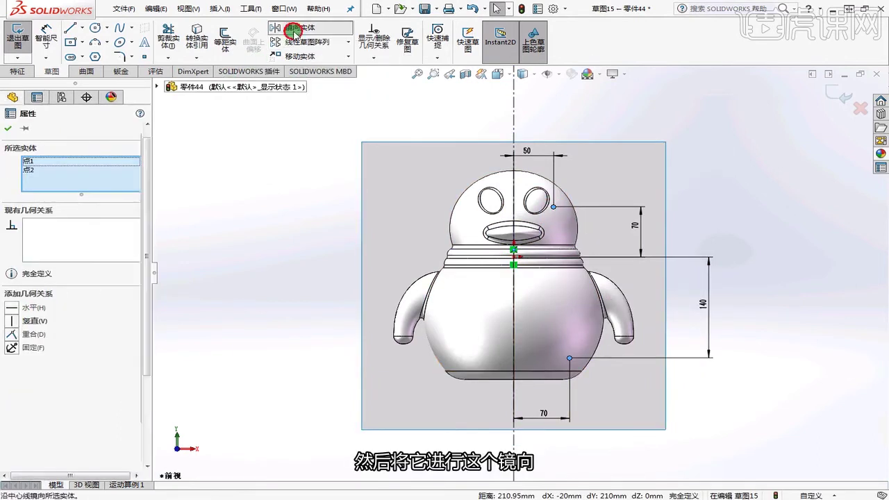
pyautogui.click(295, 27)
pyautogui.click(56, 262)
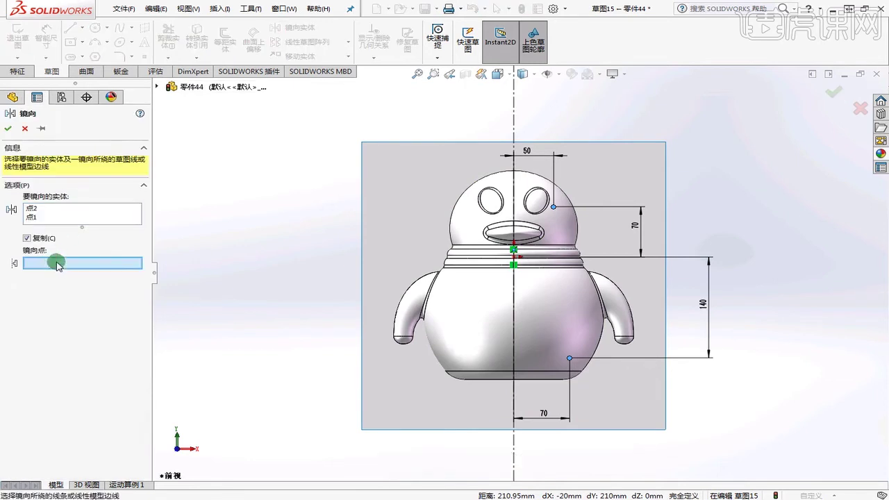
pyautogui.click(513, 203)
pyautogui.click(7, 129)
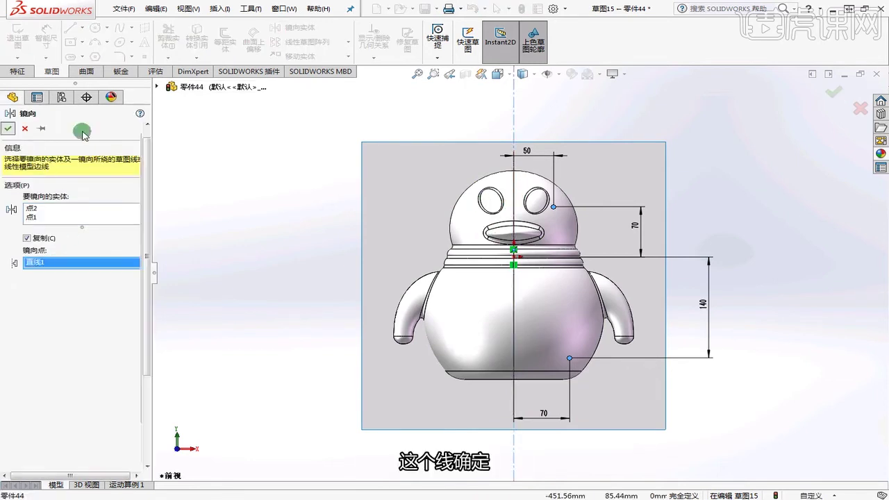
pyautogui.click(842, 95)
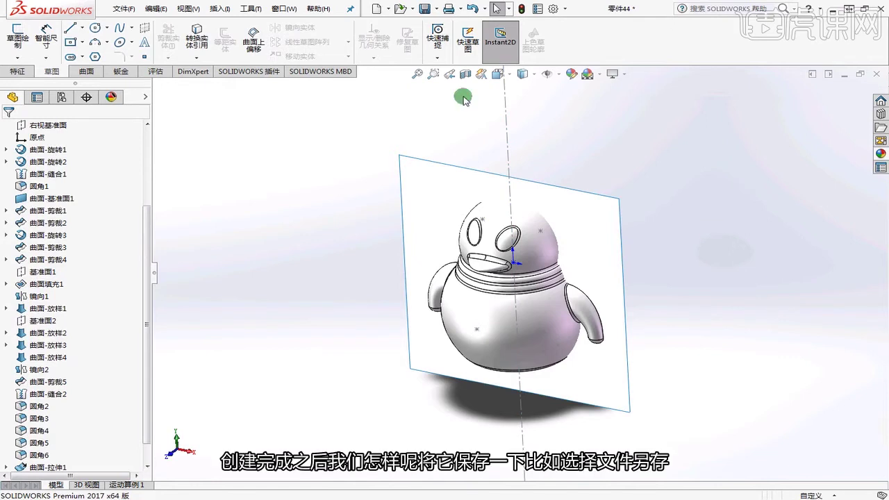
# Start saving the part under a new name and create and open a folder named ch06.03 inside swqumian
pyautogui.click(124, 8)
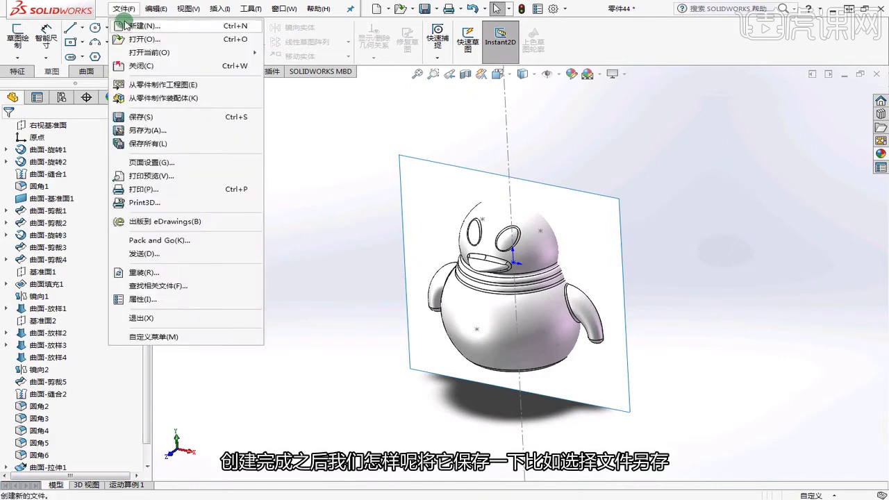
pyautogui.click(143, 131)
pyautogui.click(413, 116)
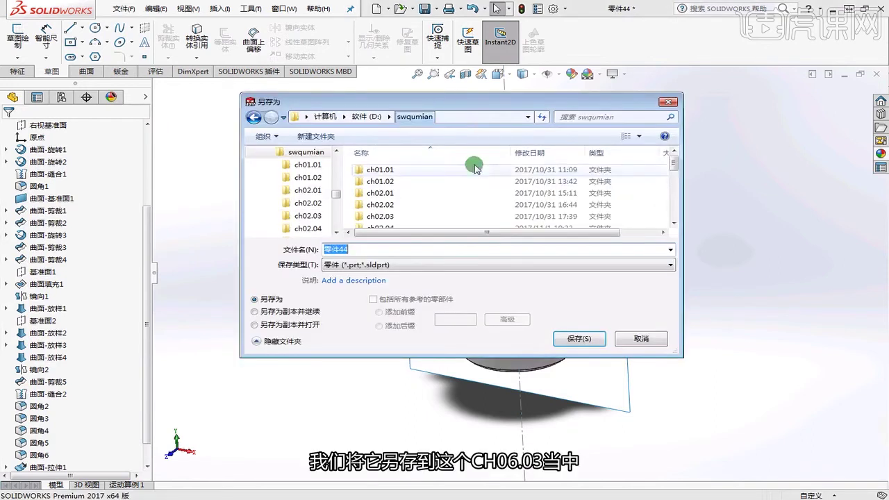
pyautogui.rightClick(505, 179)
pyautogui.moveTo(529, 288)
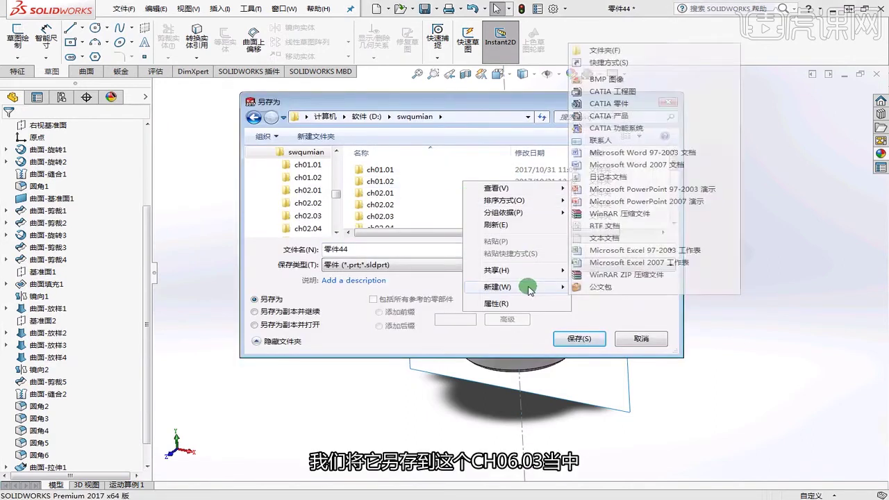
pyautogui.click(615, 55)
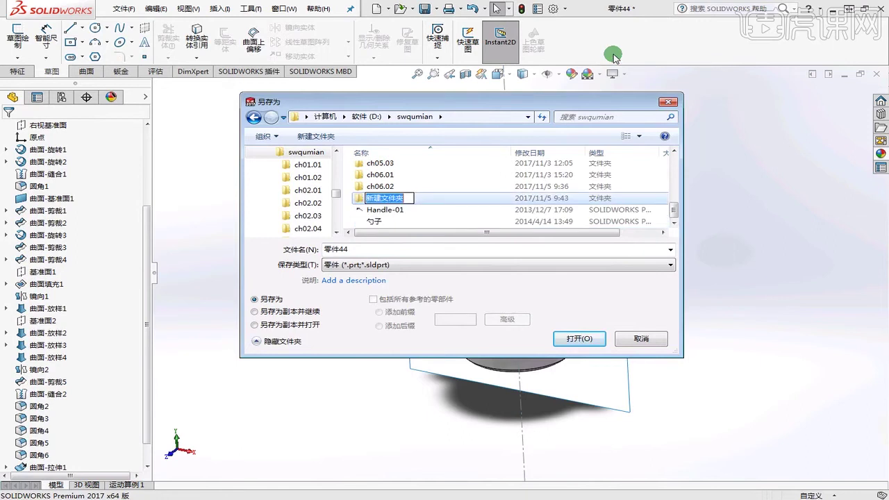
pyautogui.write('ch06.03')
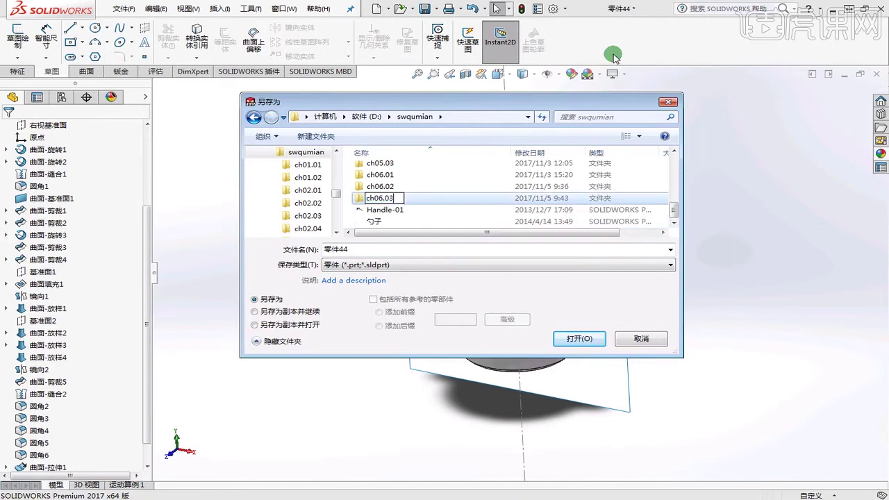
pyautogui.press('Return')
pyautogui.press('Return')
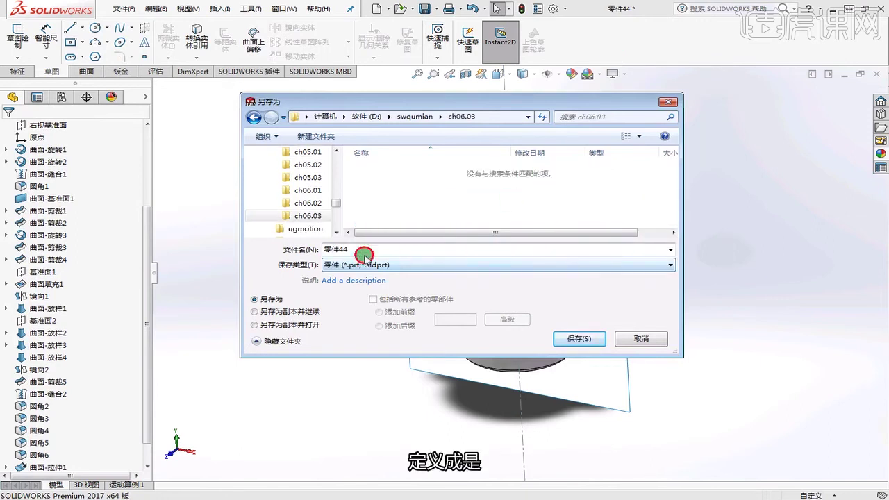
# Save the part as 一级控件 in the ch06.03 folder and close it
pyautogui.doubleClick(366, 254)
pyautogui.write('yijikongjian')
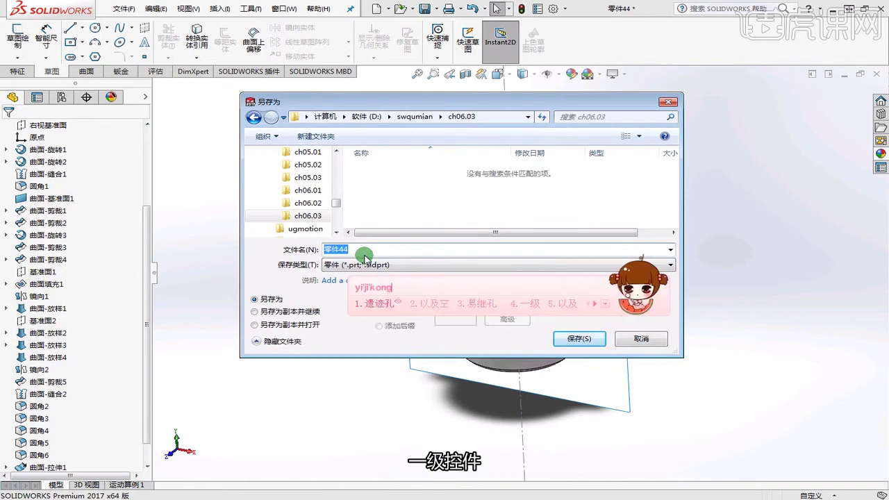
pyautogui.press('space')
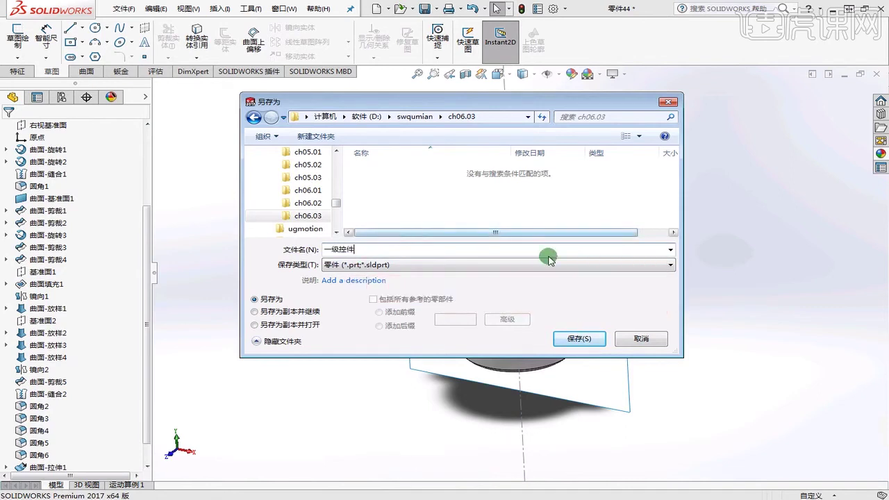
pyautogui.click(575, 338)
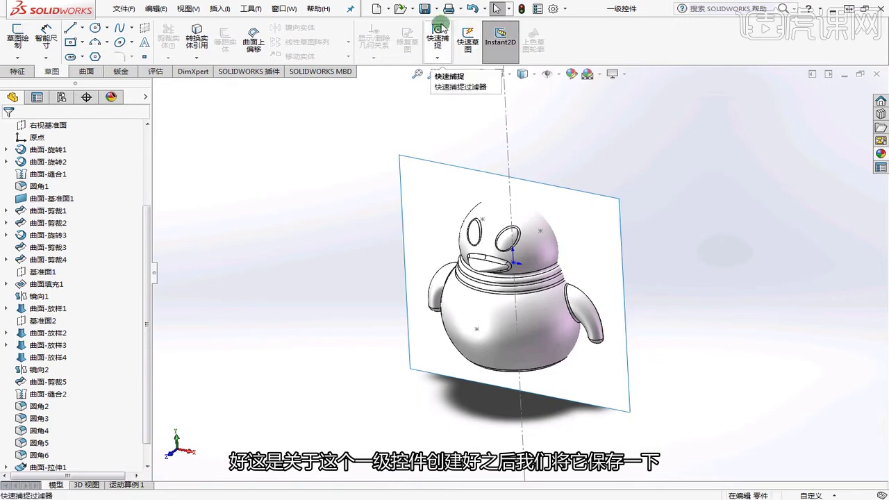
pyautogui.click(872, 73)
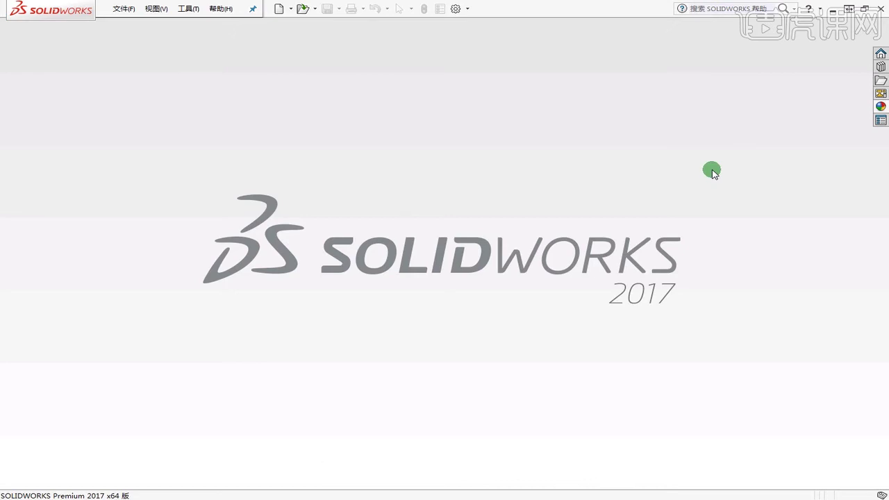
# Create a new part from the gb_part template
pyautogui.click(281, 9)
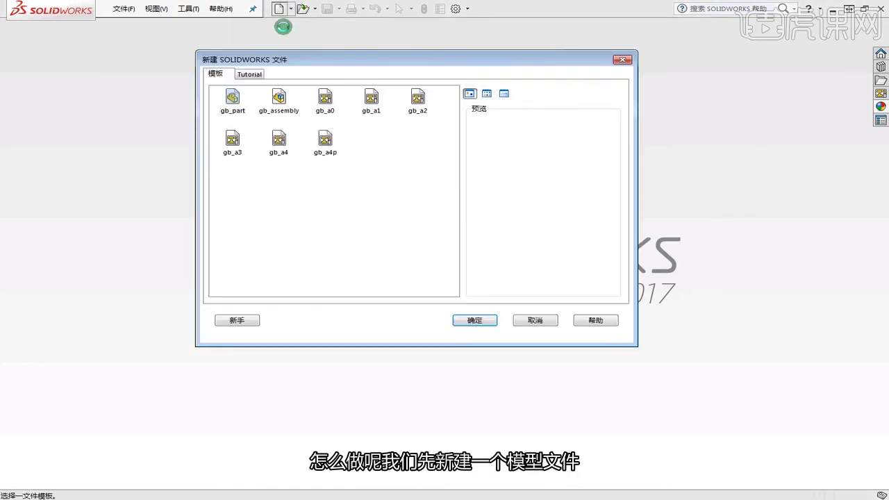
pyautogui.click(233, 107)
pyautogui.click(466, 322)
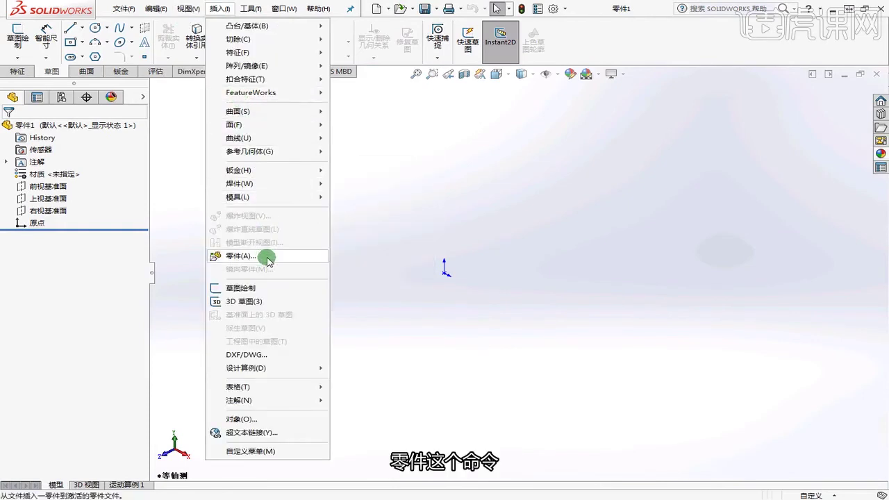
# Insert the part file 一级控件 from the ch06.03 folder into the new part
pyautogui.click(269, 255)
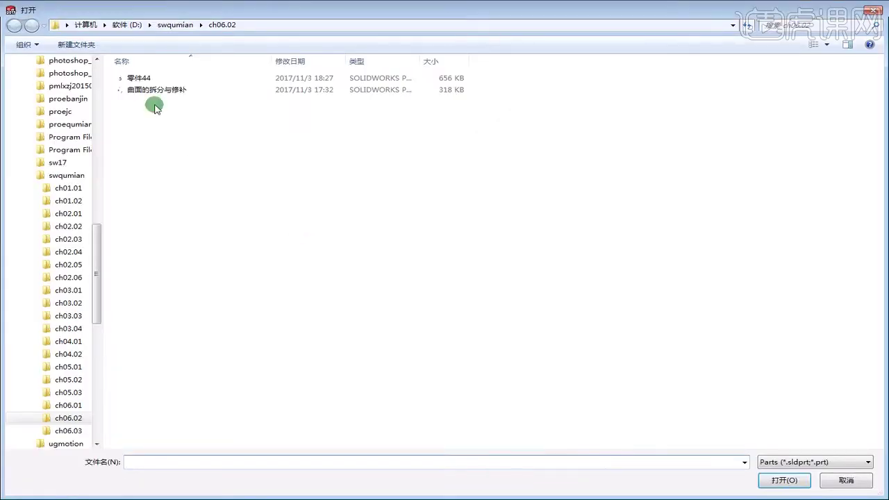
pyautogui.click(175, 25)
pyautogui.click(146, 300)
pyautogui.doubleClick(146, 300)
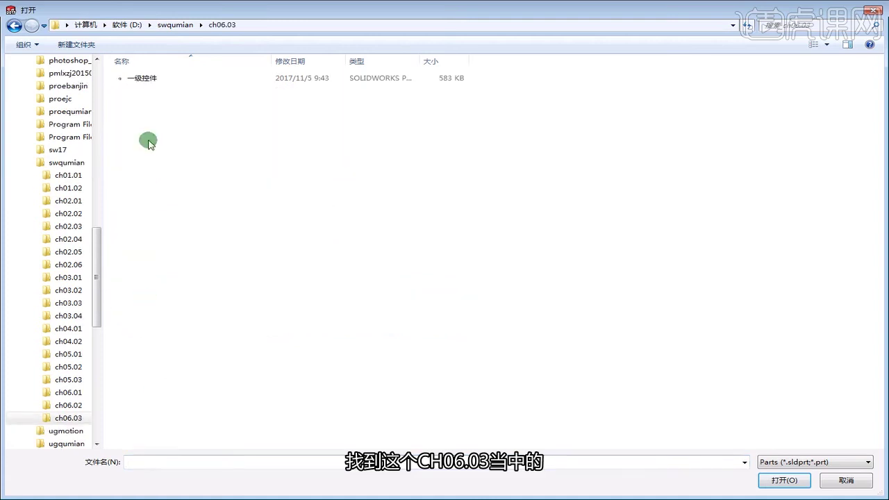
pyautogui.click(147, 79)
pyautogui.click(776, 479)
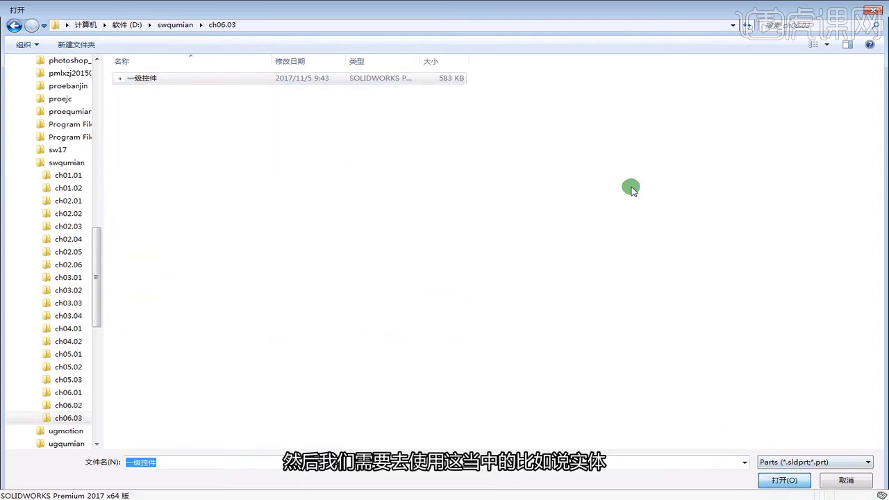
pyautogui.press('Return')
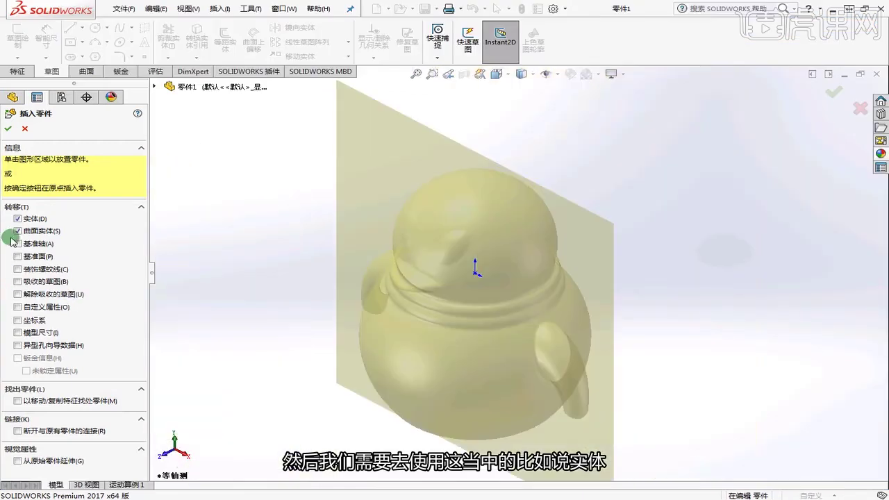
# Transfer the solid bodies, surface bodies and unabsorbed sketches, and place the inserted part at the origin
pyautogui.click(17, 231)
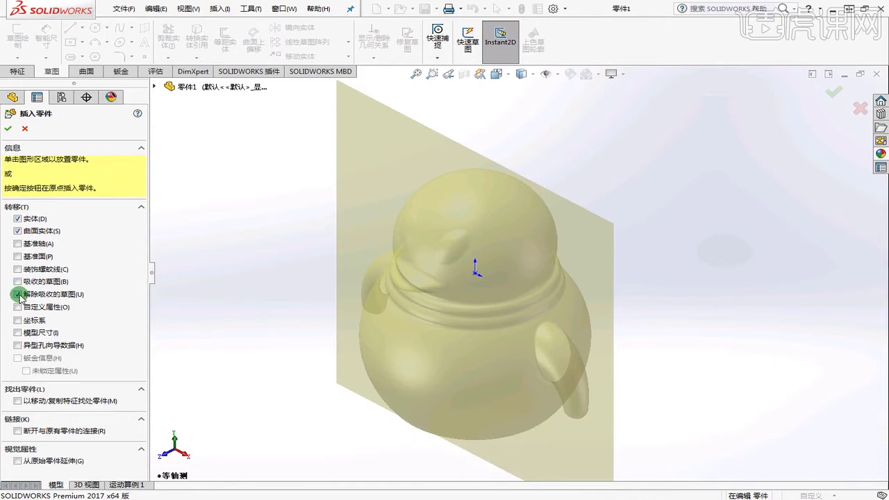
pyautogui.click(17, 295)
pyautogui.scroll(2, 452, 288)
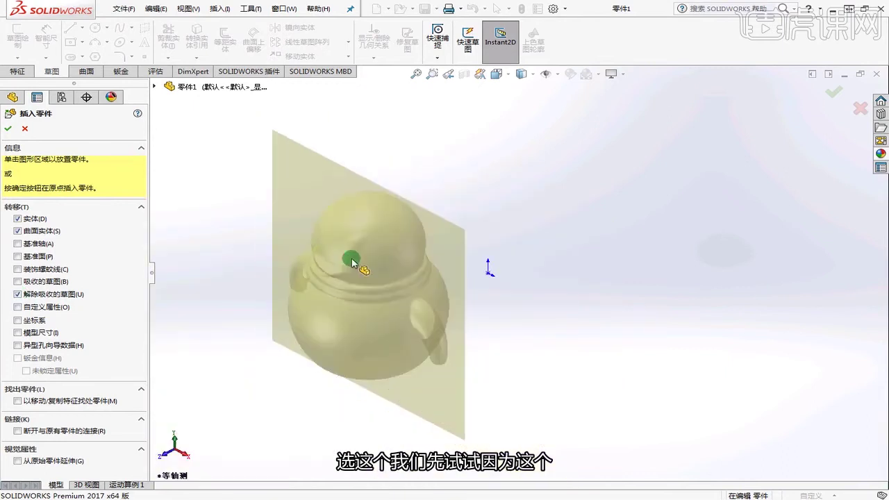
pyautogui.click(8, 131)
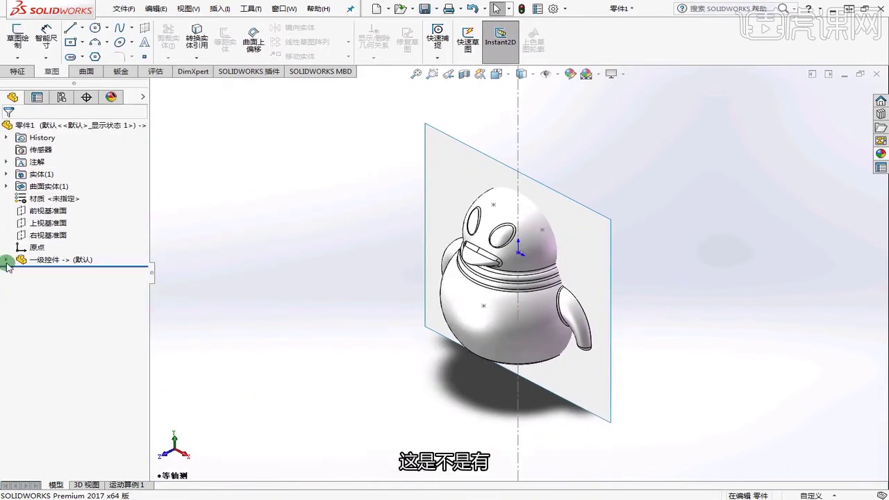
# Expand the inserted part's contents and check its transferred sketch of points and centerline
pyautogui.click(6, 260)
pyautogui.click(20, 296)
pyautogui.click(57, 309)
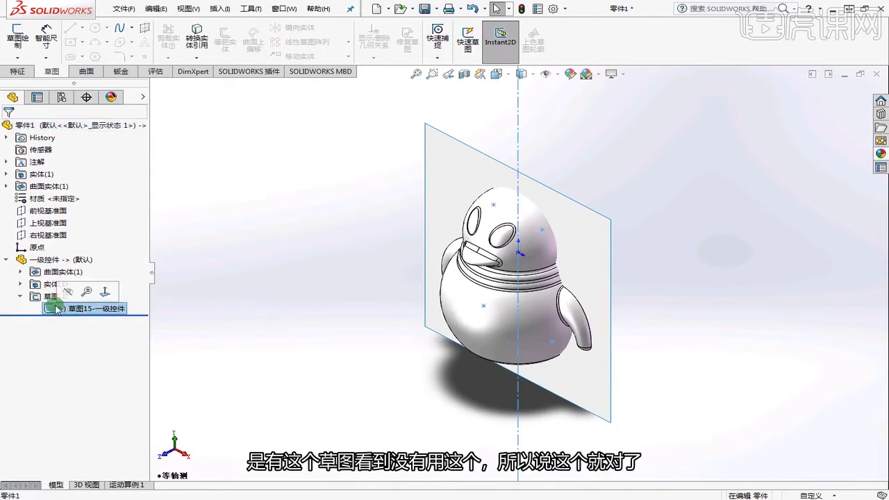
# Reopen the inserted part's transfer options, review the unabsorbed sketches setting, and close the options
pyautogui.rightClick(56, 259)
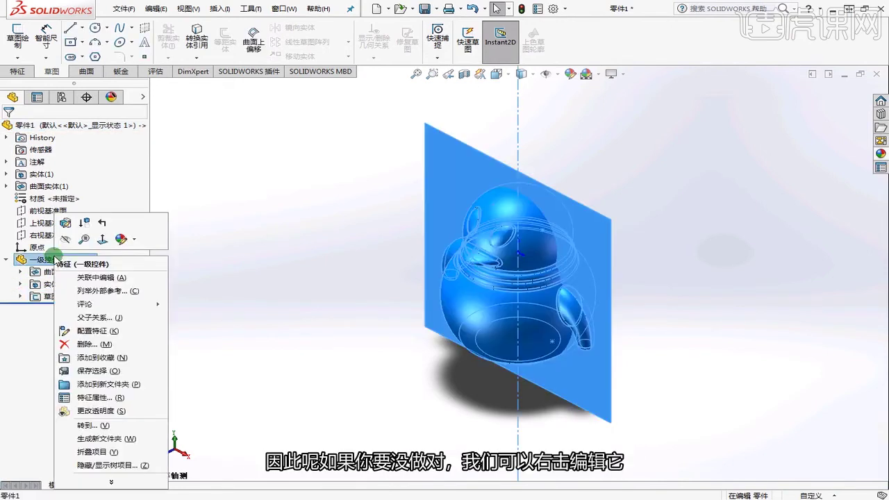
pyautogui.click(65, 223)
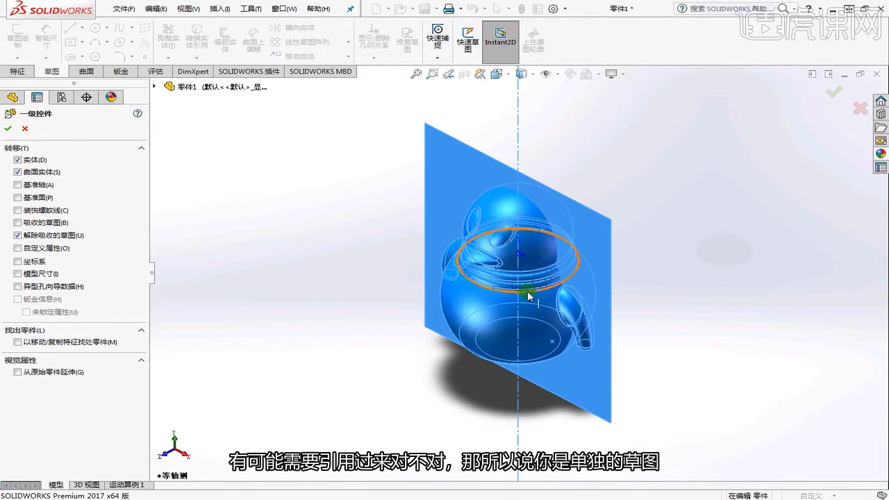
pyautogui.click(17, 235)
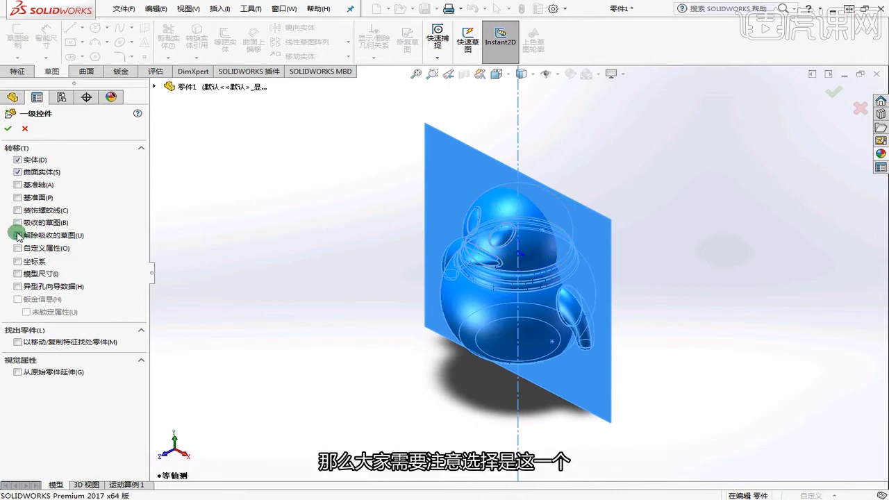
pyautogui.click(8, 128)
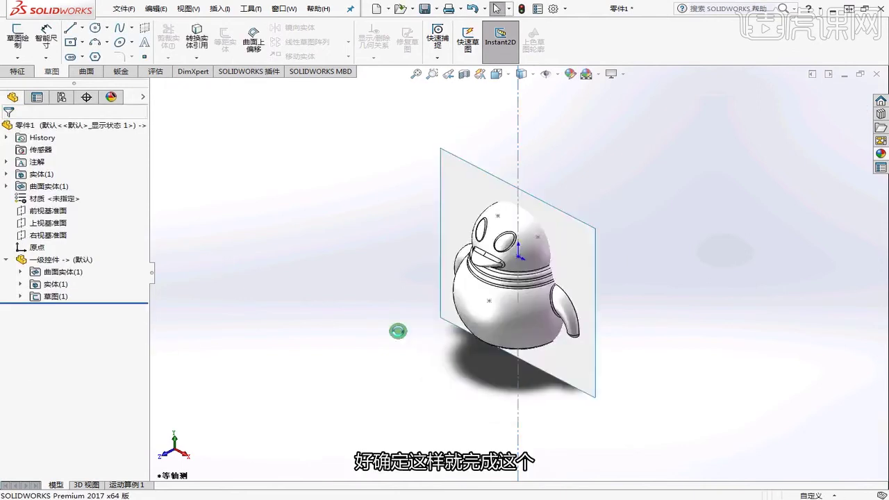
# Cut the solid body with the planar extruded surface through its middle using Cut With Surface
pyautogui.moveTo(415, 295); pyautogui.dragTo(686, 327, button='middle')
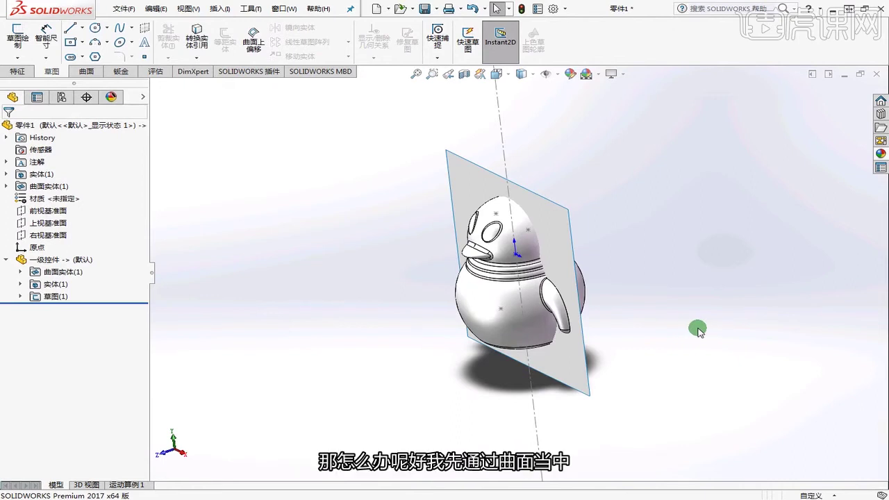
pyautogui.click(87, 72)
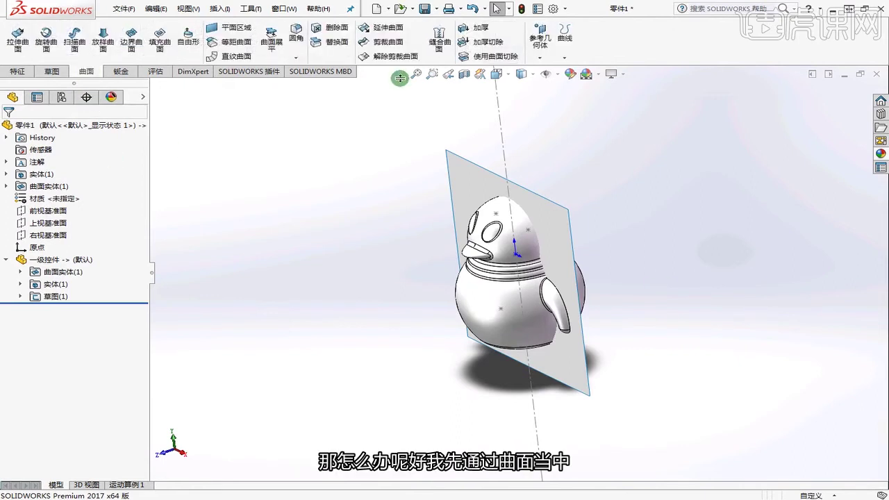
pyautogui.click(484, 55)
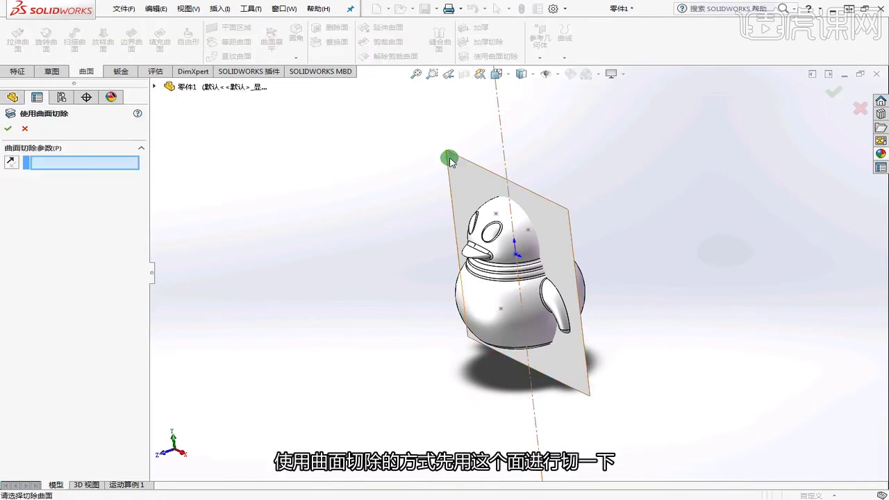
pyautogui.click(464, 181)
pyautogui.moveTo(464, 182); pyautogui.dragTo(440, 258, button='middle')
pyautogui.click(14, 126)
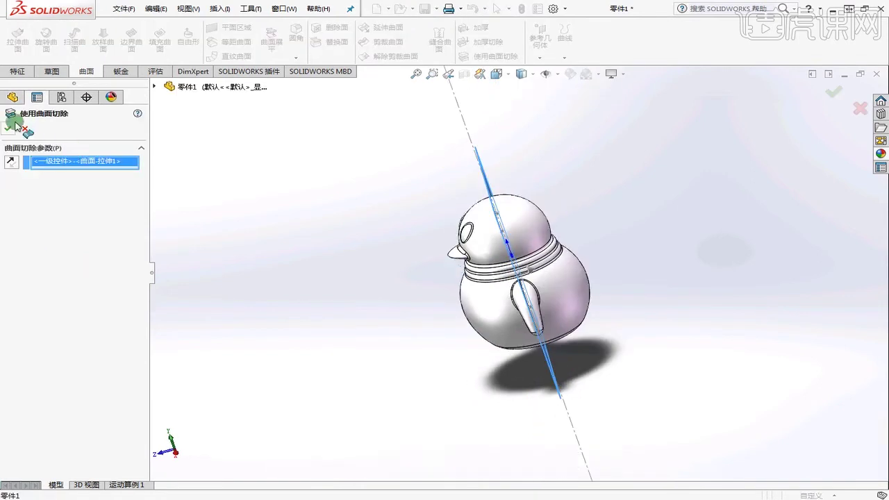
# Hide the planar extruded surface body used for the cut
pyautogui.moveTo(407, 313); pyautogui.dragTo(556, 245, button='middle')
pyautogui.rightClick(560, 206)
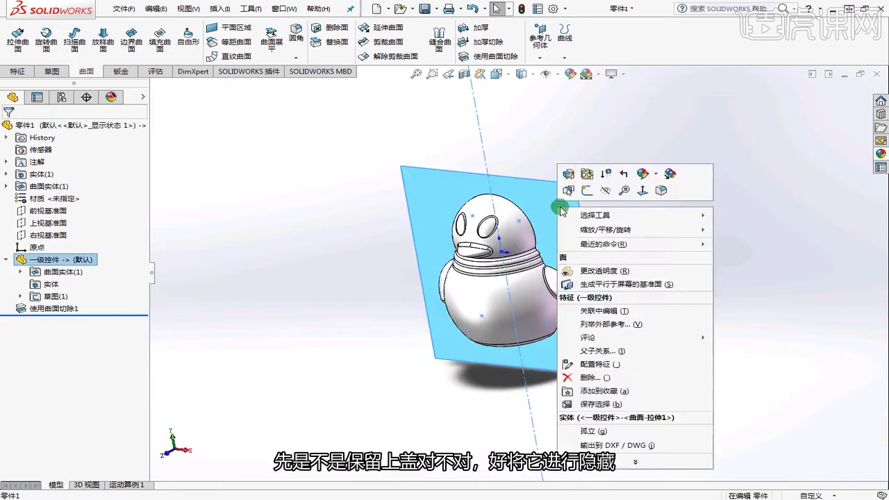
pyautogui.click(605, 189)
pyautogui.moveTo(645, 247); pyautogui.dragTo(523, 286, button='middle')
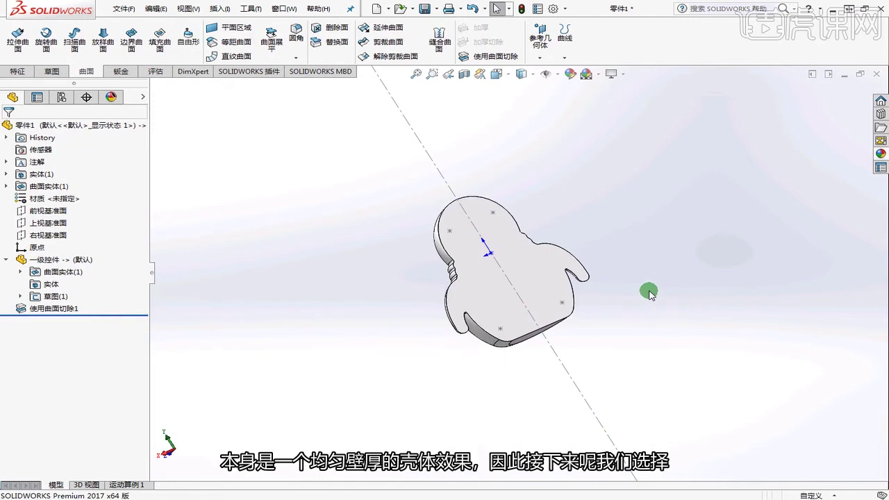
pyautogui.moveTo(646, 288); pyautogui.dragTo(602, 217, button='middle')
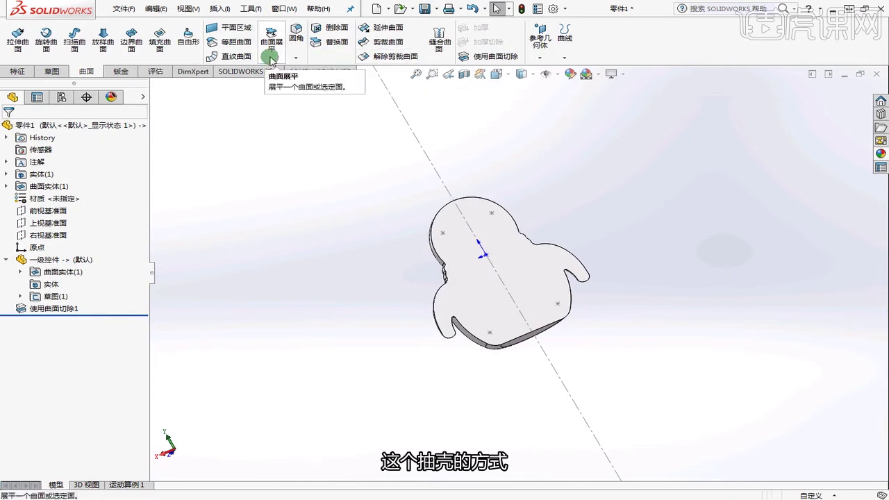
# Set up a Shell that removes the flat cut face, with a 1 mm wall thickness and the preview shown
pyautogui.click(19, 71)
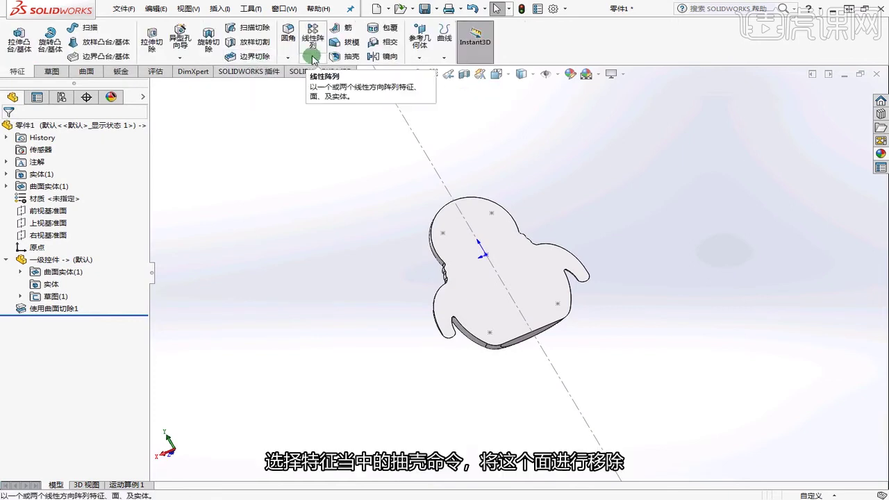
pyautogui.click(339, 58)
pyautogui.click(526, 288)
pyautogui.scroll(-3, 507, 290)
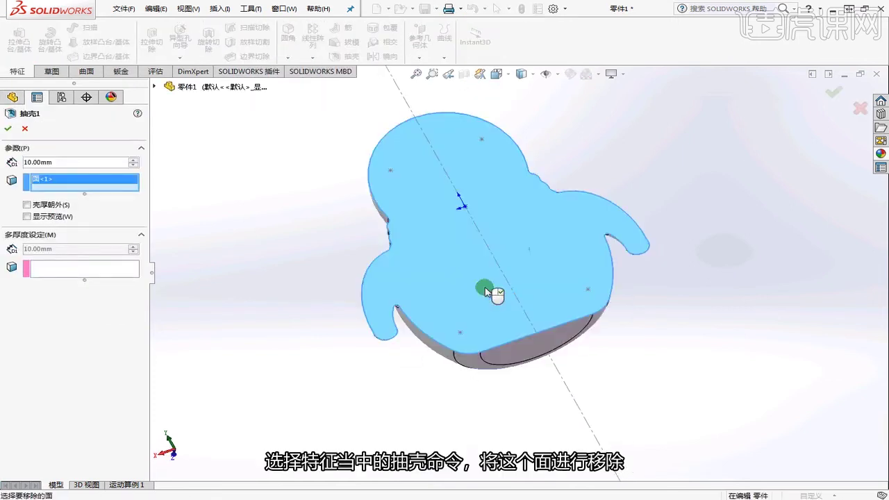
pyautogui.moveTo(59, 162); pyautogui.dragTo(1, 166)
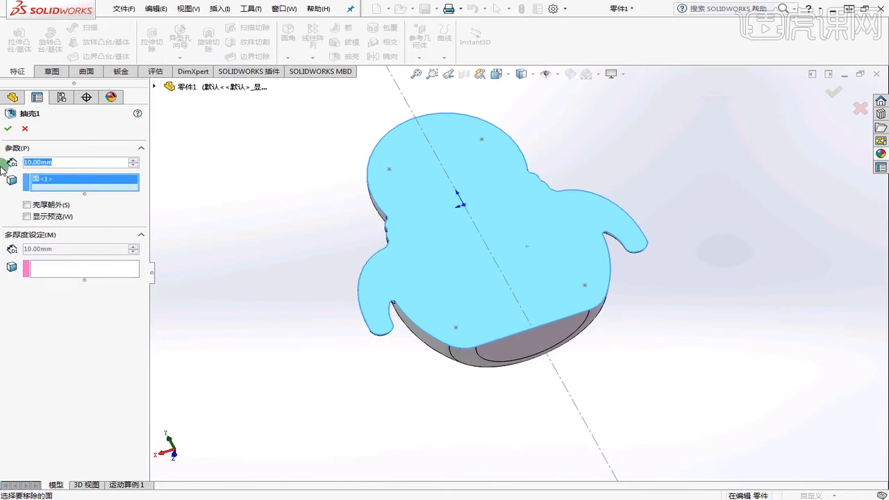
pyautogui.write('1')
pyautogui.press('Return')
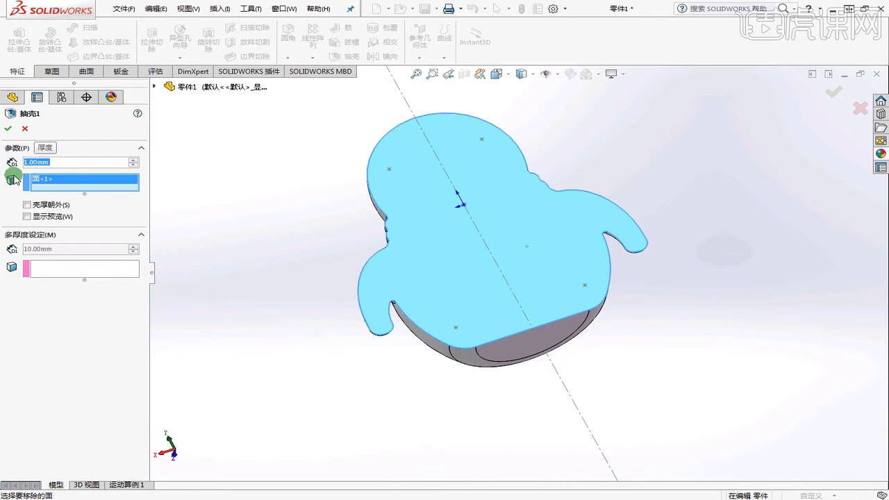
pyautogui.click(27, 214)
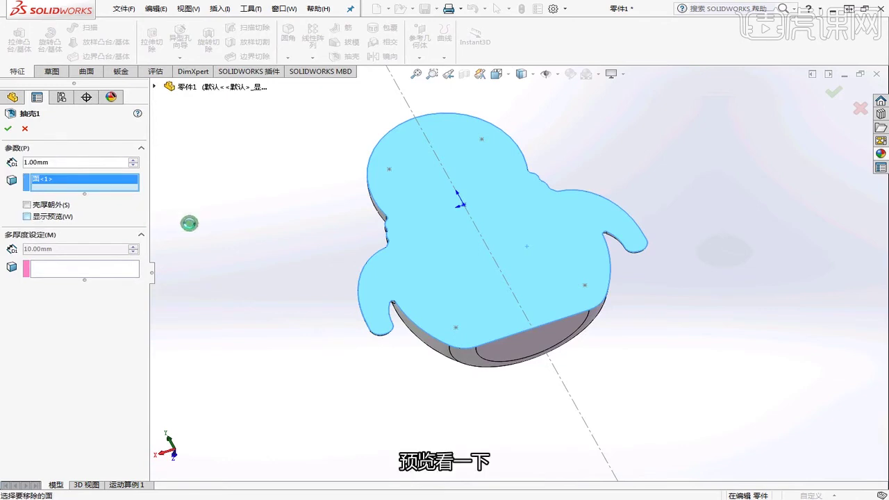
pyautogui.moveTo(327, 247); pyautogui.dragTo(356, 192, button='middle')
# Try to shell the half body with a 2 mm wall thickness
pyautogui.doubleClick(60, 164)
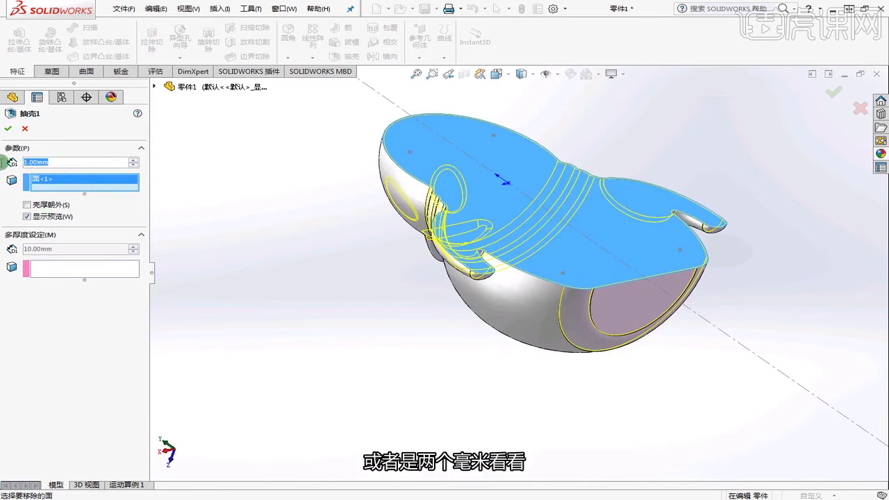
pyautogui.write('2')
pyautogui.press('Return')
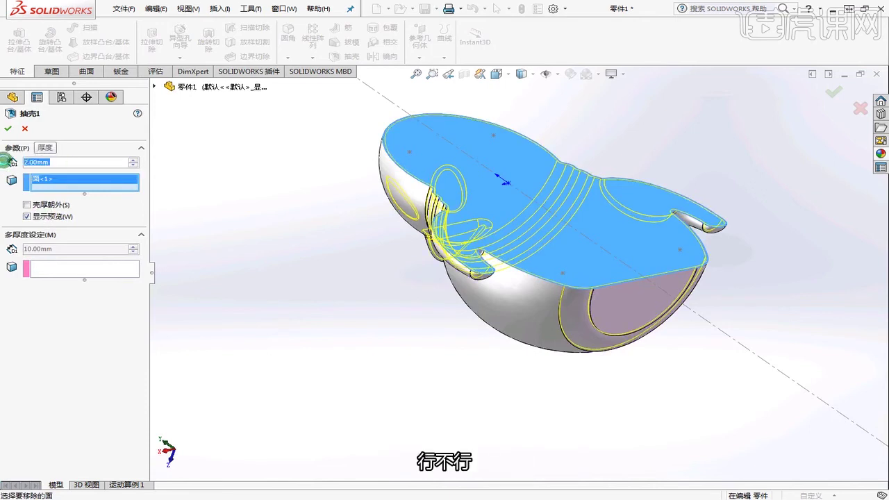
pyautogui.click(6, 130)
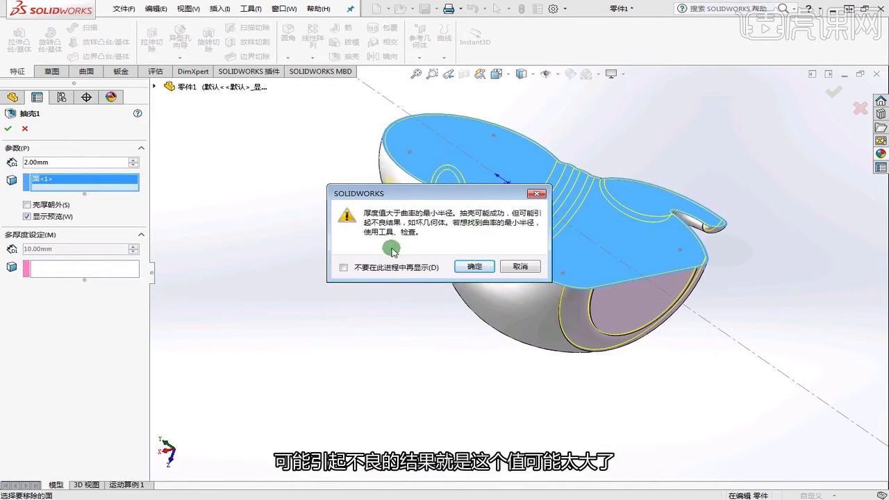
pyautogui.click(522, 267)
# Set the shell's wall thickness to 1.5 mm and complete the Shell feature
pyautogui.moveTo(116, 159); pyautogui.dragTo(3, 161)
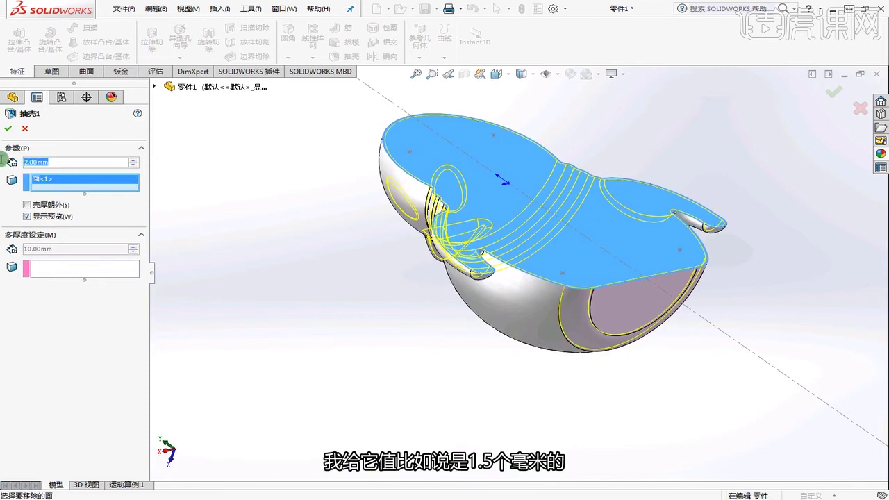
pyautogui.write('1.5')
pyautogui.press('Return')
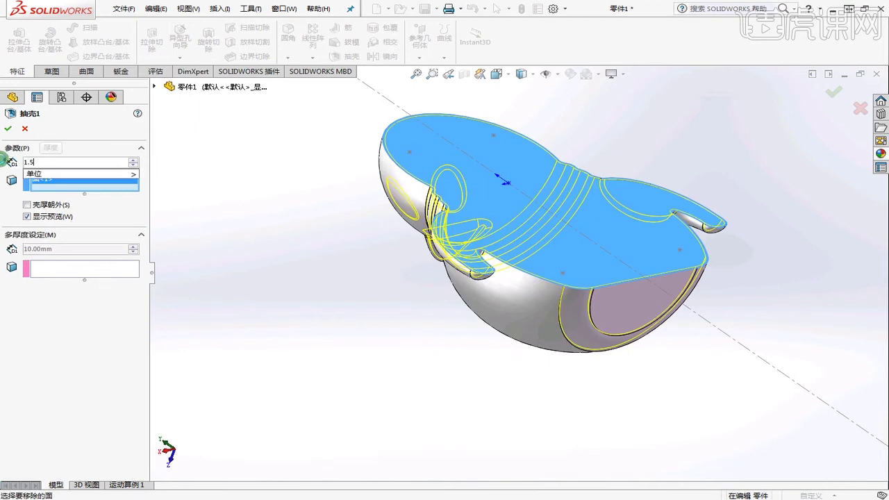
pyautogui.click(8, 129)
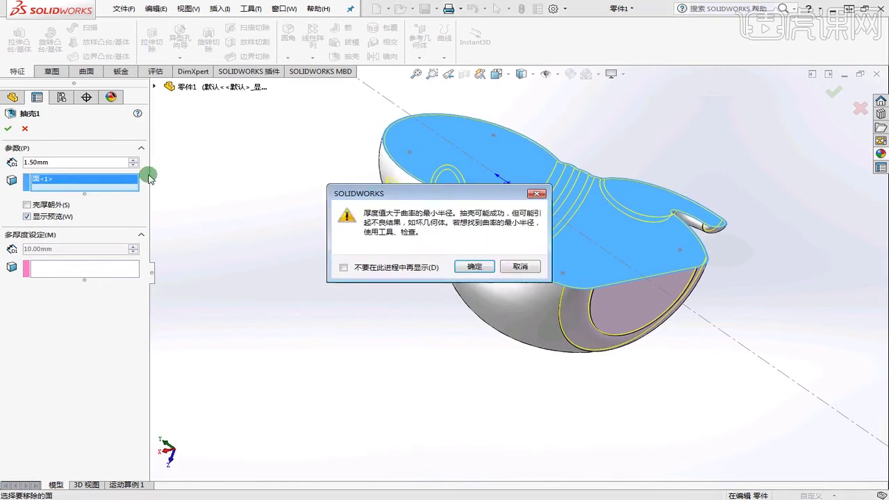
pyautogui.click(475, 268)
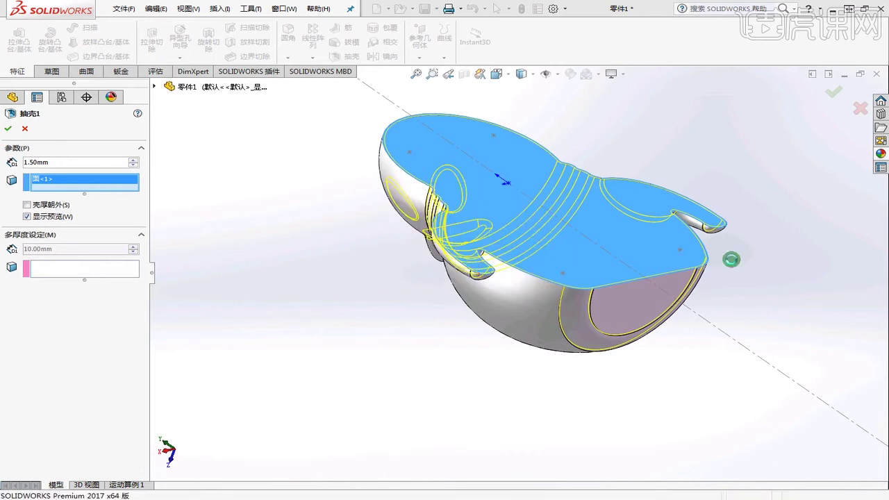
pyautogui.click(745, 266)
# Examine the shell's interior around the mouth and neck rings and the thin rim along the arm
pyautogui.moveTo(745, 266); pyautogui.dragTo(472, 288, button='middle')
pyautogui.scroll(-3, 437, 246)
pyautogui.middleClick(437, 245)
pyautogui.moveTo(436, 246); pyautogui.dragTo(438, 327, button='middle')
pyautogui.scroll(-5, 486, 271)
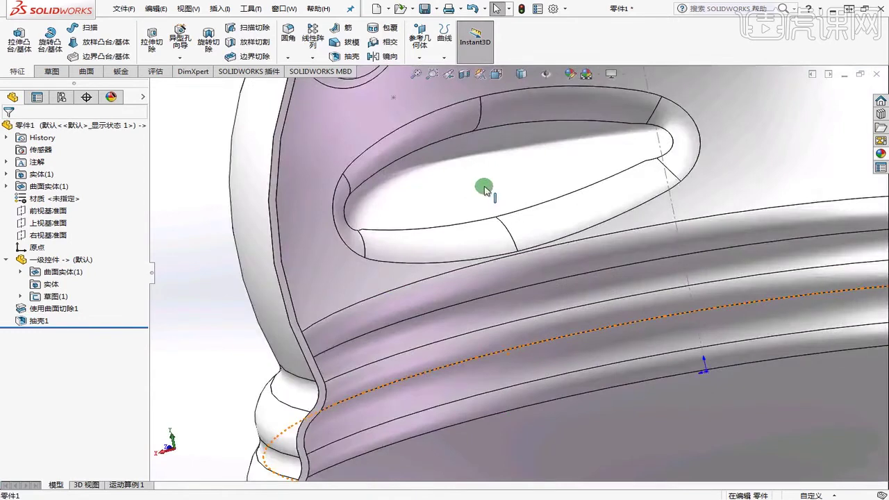
pyautogui.scroll(8, 484, 188)
pyautogui.moveTo(440, 379); pyautogui.dragTo(416, 247, button='middle')
pyautogui.scroll(2, 502, 301)
pyautogui.scroll(-7, 406, 308)
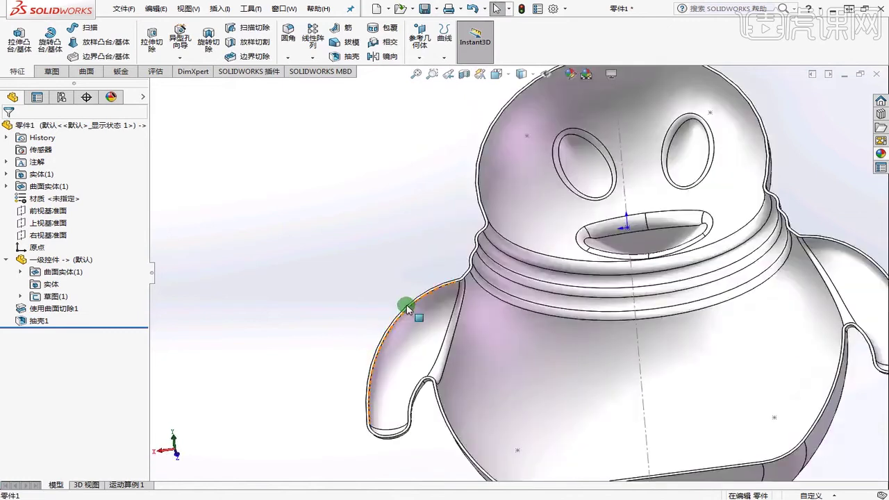
pyautogui.scroll(6, 470, 319)
pyautogui.moveTo(481, 248); pyautogui.dragTo(568, 287, button='middle')
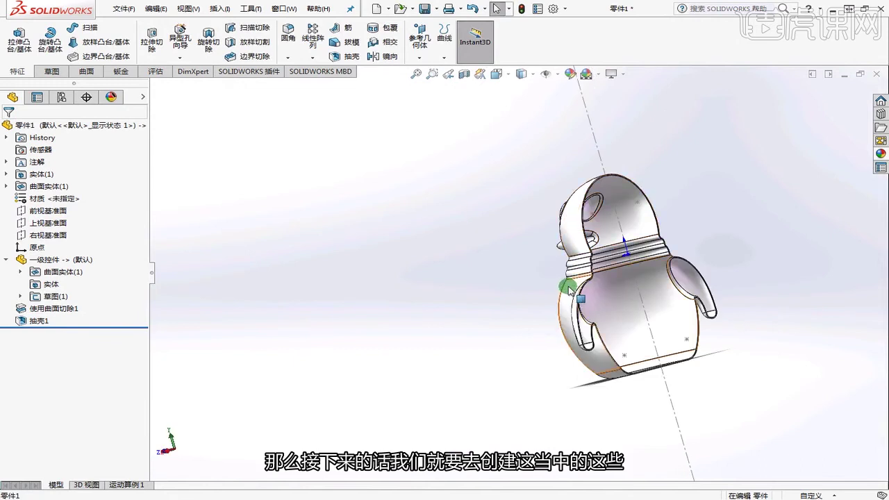
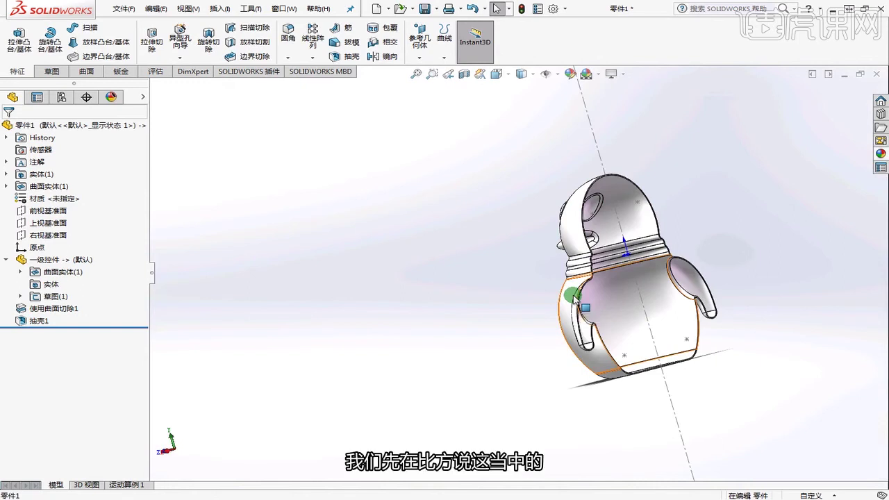
pyautogui.moveTo(573, 294)
pyautogui.mouseDown(button='middle')
pyautogui.moveTo(729, 323)
pyautogui.moveTo(535, 341)
pyautogui.moveTo(524, 294)
pyautogui.mouseUp(button='middle')
pyautogui.scroll(-6, 524, 294)
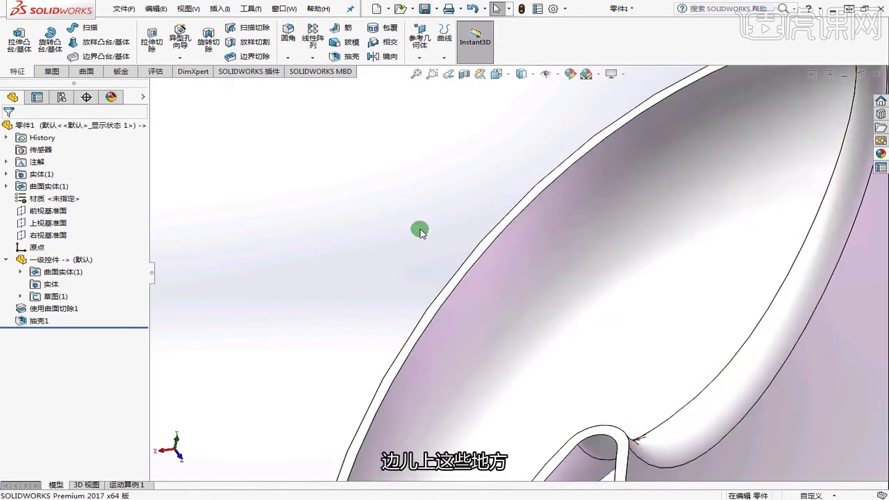
pyautogui.scroll(8, 376, 277)
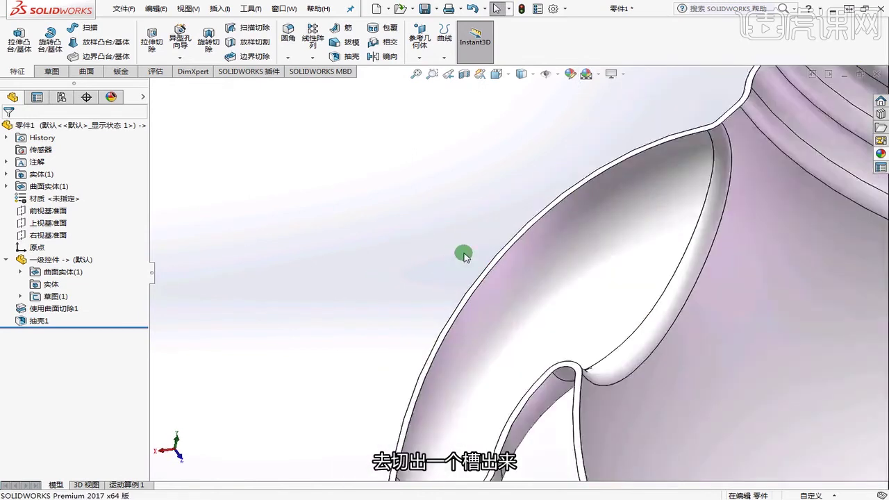
pyautogui.scroll(-4, 494, 250)
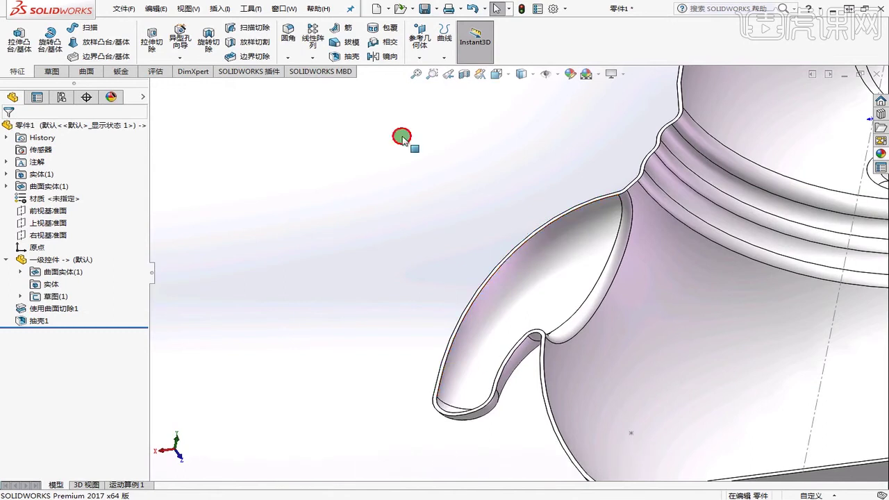
# Start an Extruded Cut sketch on the Front Plane and view it squarely from the open back side of the shell
pyautogui.click(152, 38)
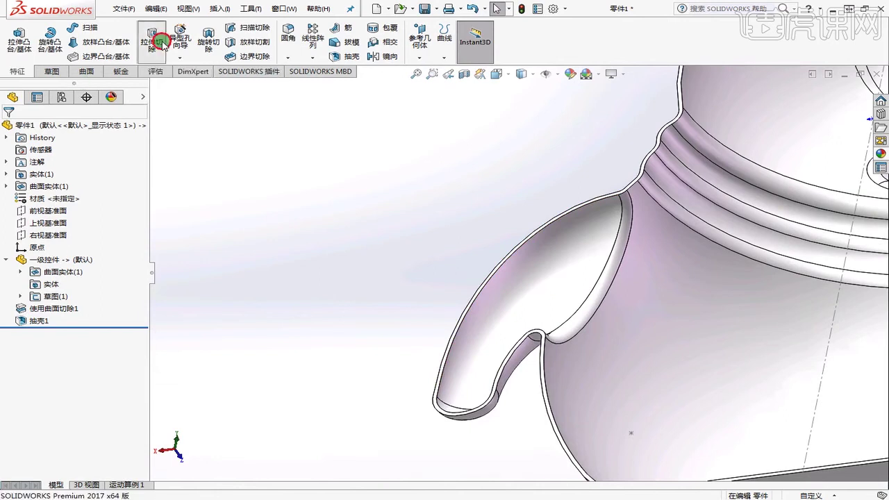
pyautogui.scroll(3, 697, 222)
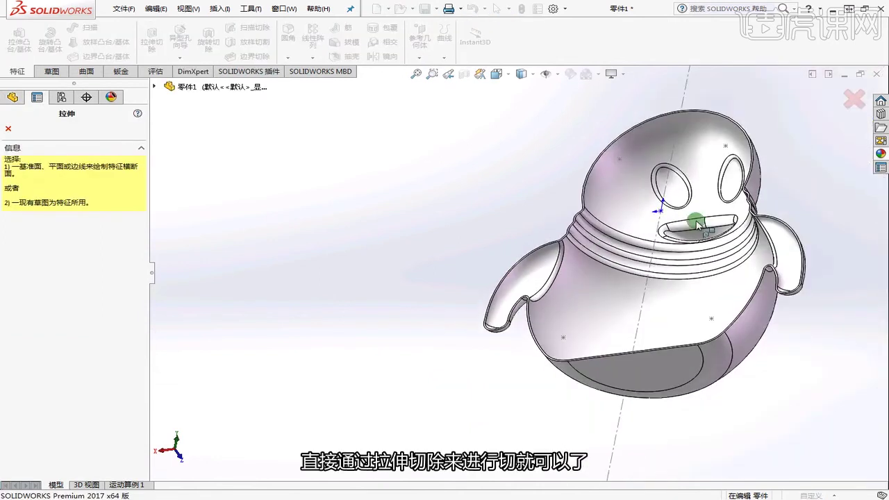
pyautogui.click(154, 87)
pyautogui.click(209, 184)
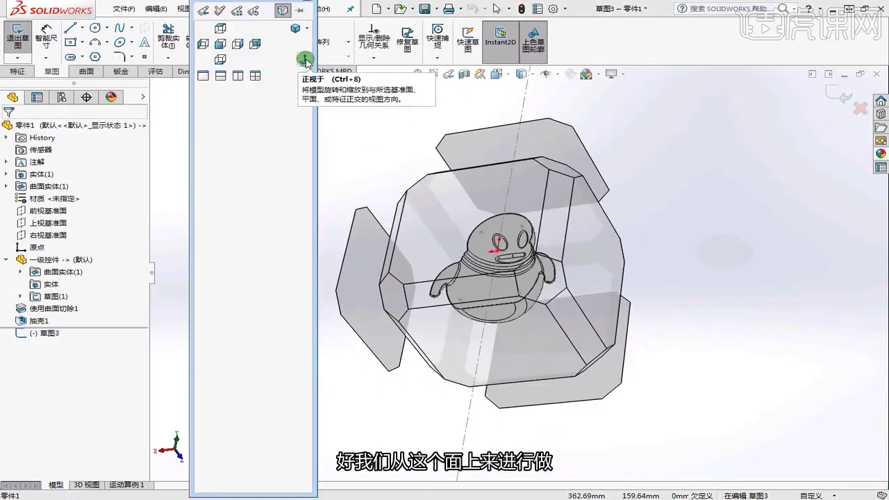
pyautogui.click(306, 61)
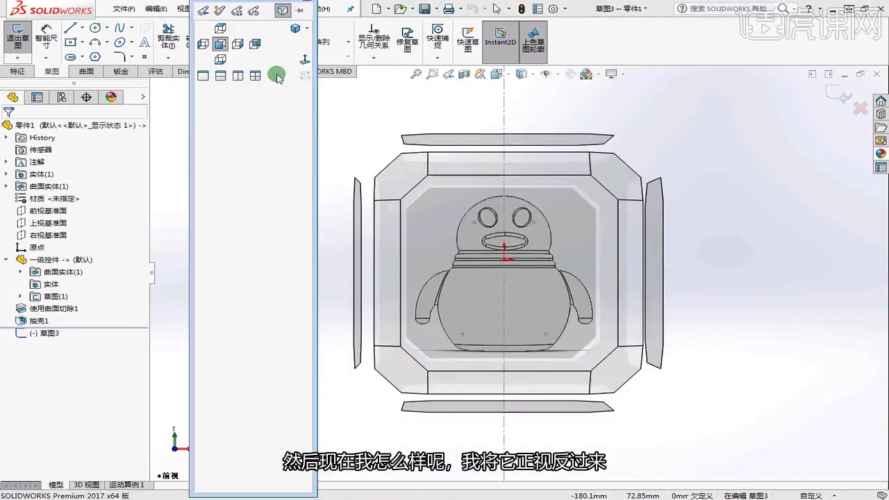
pyautogui.click(300, 61)
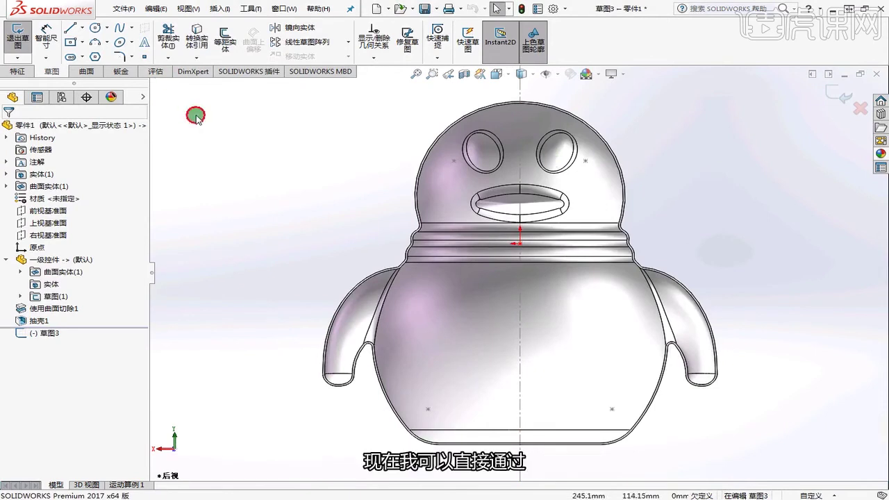
# Start Convert Entities and select the inner rim edge of the head plus the three adjoining edges along the upper neck rings
pyautogui.click(197, 35)
pyautogui.scroll(-5, 413, 221)
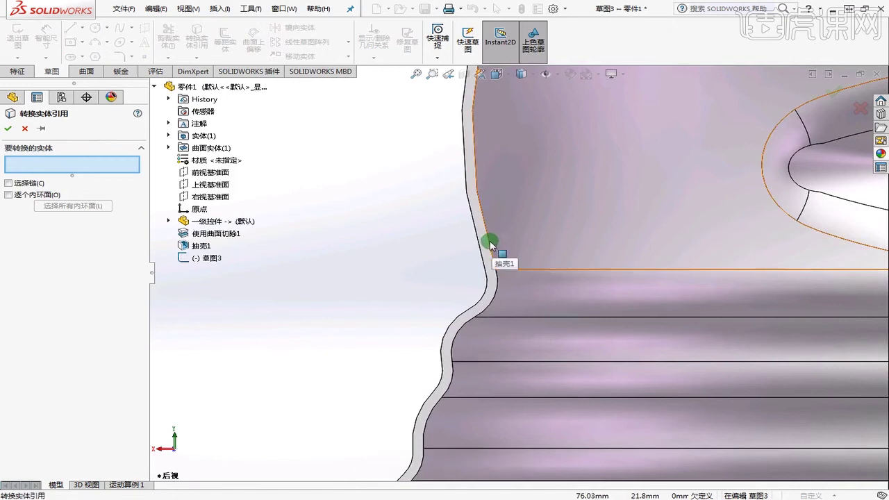
pyautogui.click(489, 243)
pyautogui.click(496, 299)
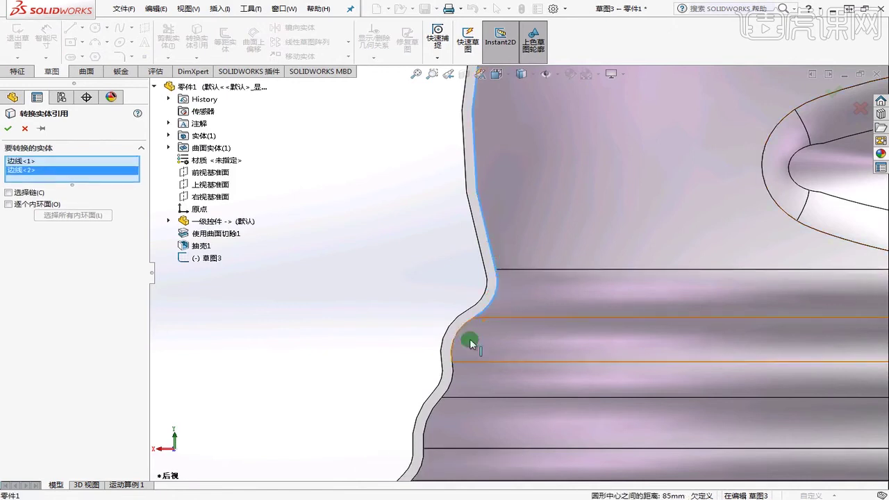
pyautogui.click(456, 351)
pyautogui.click(448, 385)
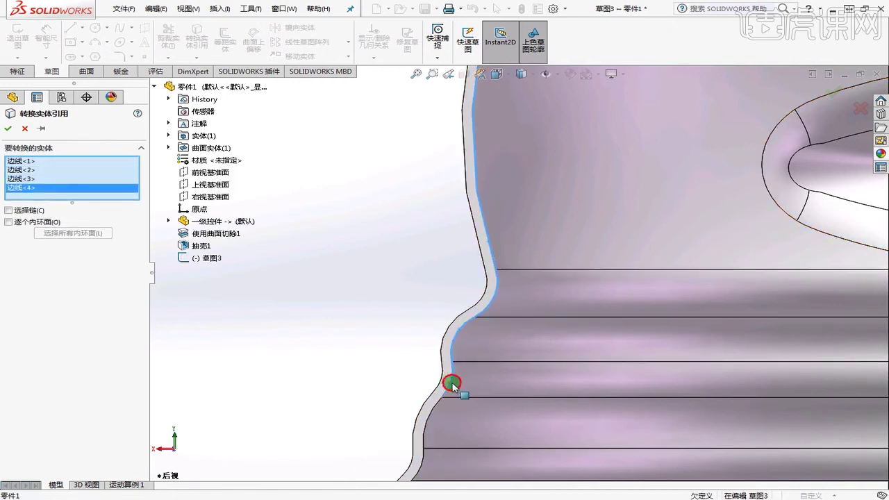
pyautogui.scroll(4, 452, 274)
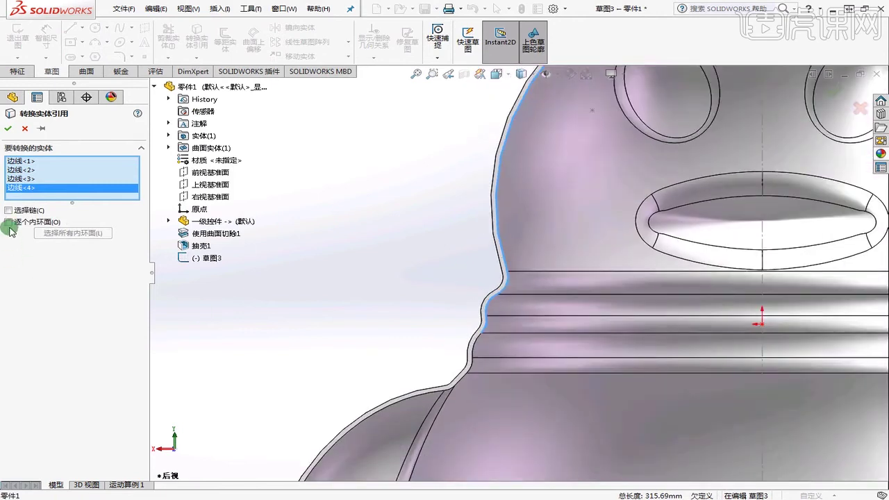
# Extend the selection along the inner rim of the lower neck rings, shoulder and outer arm, enabling chain selection only for these edges
pyautogui.click(8, 209)
pyautogui.scroll(3, 482, 238)
pyautogui.scroll(-5, 494, 334)
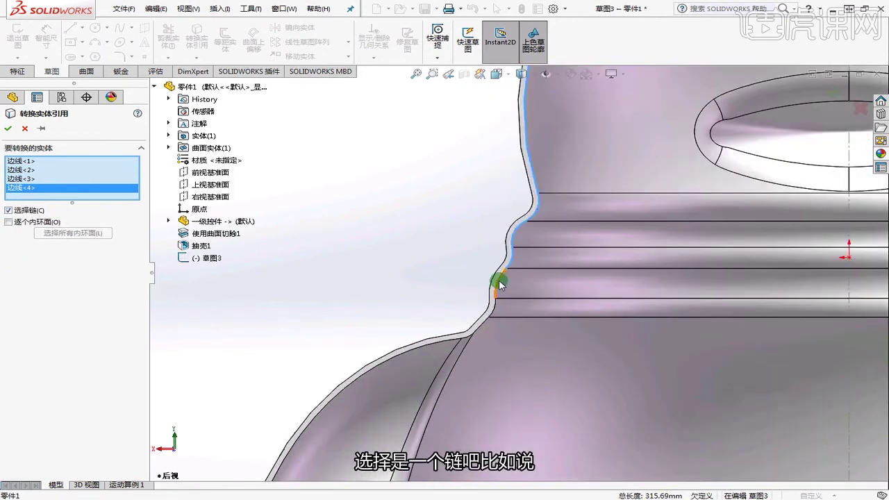
pyautogui.click(497, 283)
pyautogui.click(488, 320)
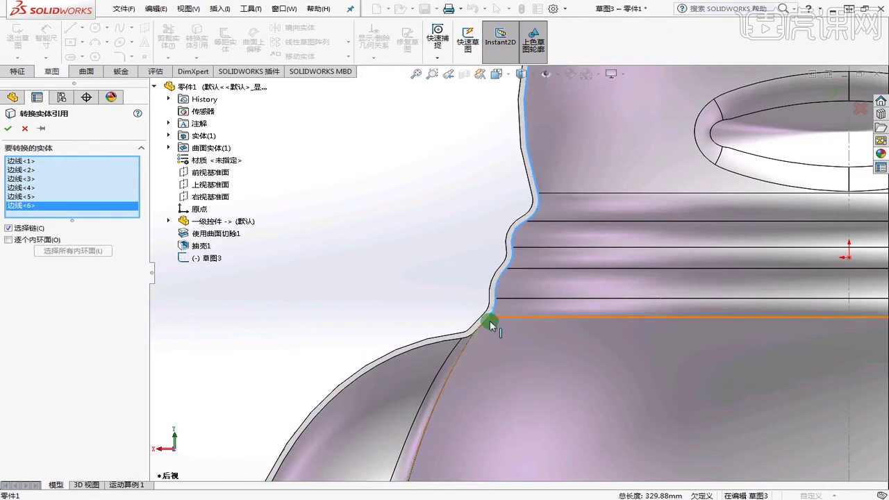
pyautogui.click(485, 326)
pyautogui.click(465, 341)
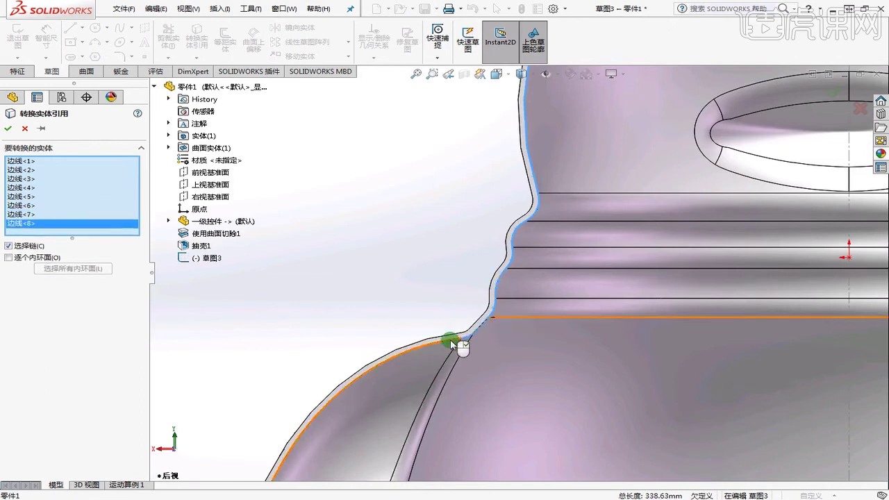
pyautogui.click(455, 344)
pyautogui.scroll(5, 316, 243)
pyautogui.click(8, 255)
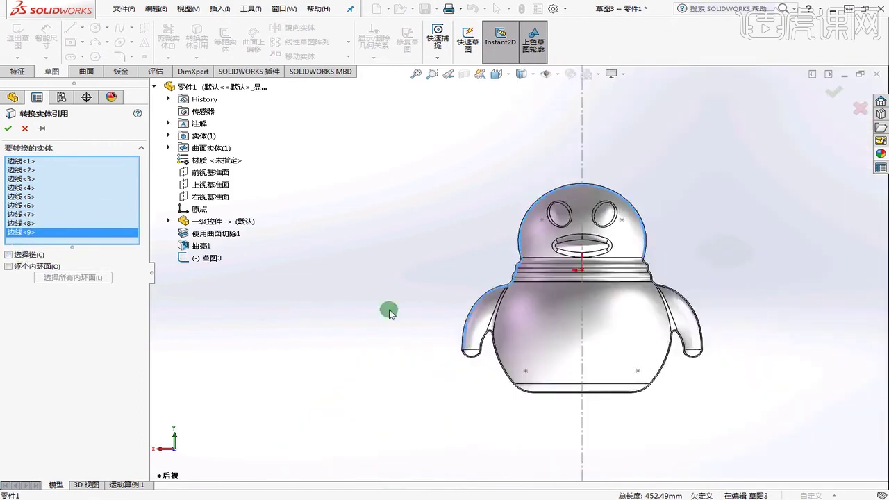
# Add the inner rim edges of the same arm's tip, inner side and armpit arc, plus the adjoining side of the body
pyautogui.scroll(-5, 462, 350)
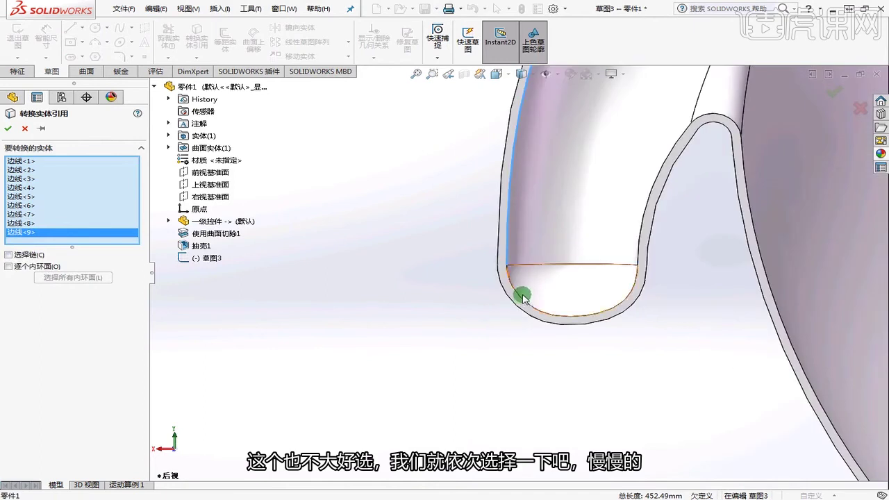
pyautogui.click(520, 298)
pyautogui.click(639, 246)
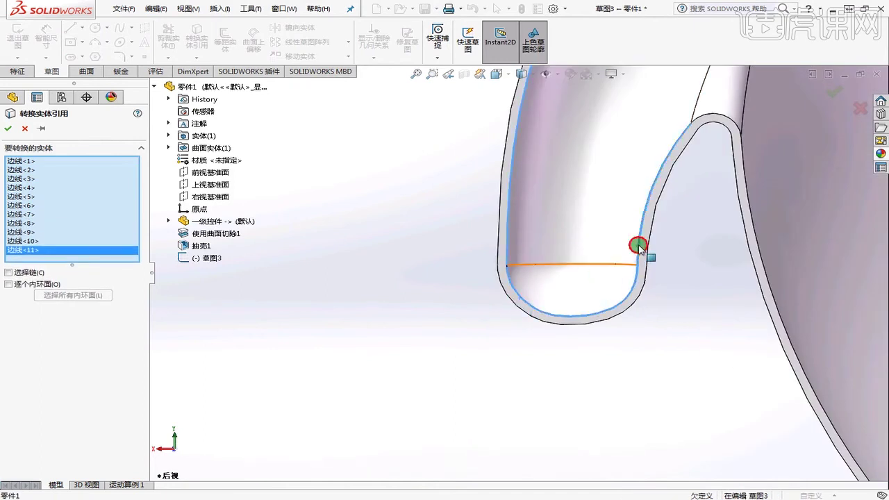
pyautogui.scroll(2, 696, 162)
pyautogui.scroll(-2, 696, 162)
pyautogui.click(592, 204)
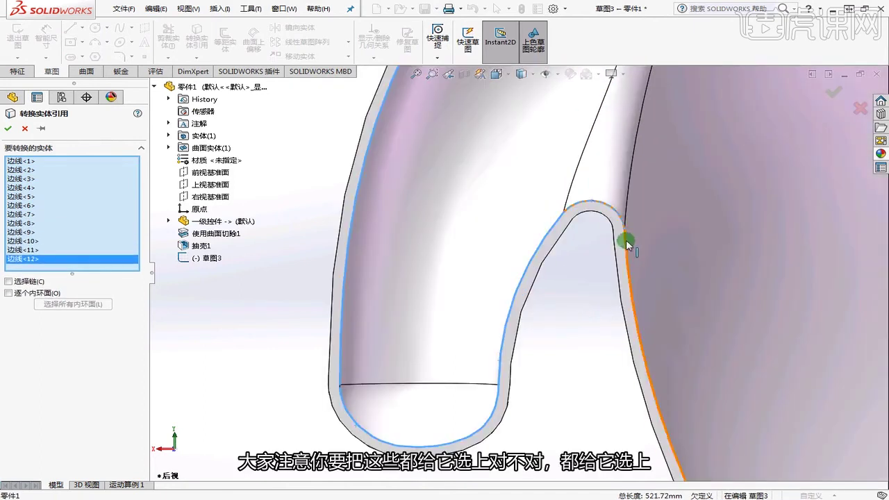
pyautogui.click(625, 240)
# Add the inner rim edges of both rounded lower body corners, the straight bottom and the opposite side of the body
pyautogui.scroll(3, 626, 240)
pyautogui.scroll(-2, 575, 347)
pyautogui.scroll(-2, 574, 349)
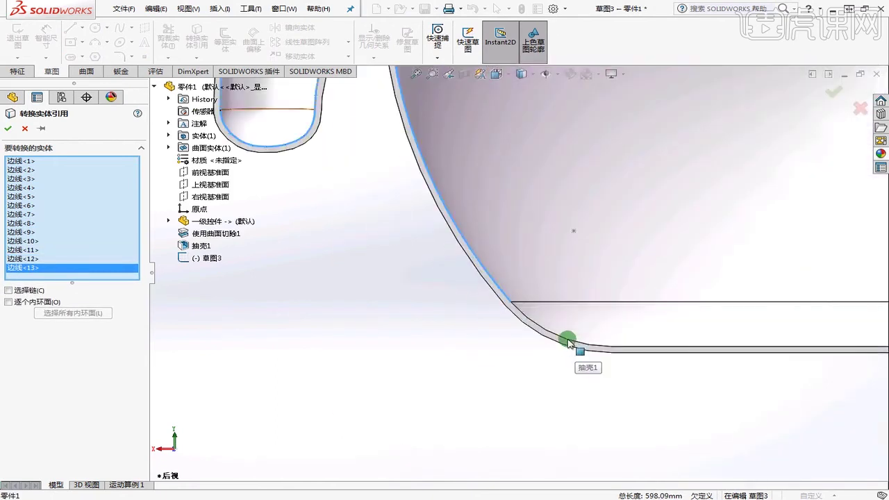
pyautogui.click(567, 341)
pyautogui.click(645, 349)
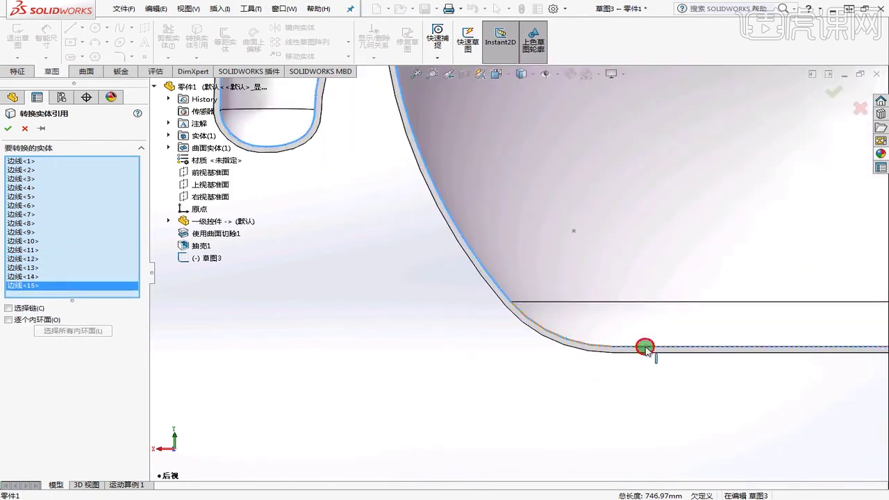
pyautogui.scroll(2, 446, 338)
pyautogui.scroll(-2, 665, 294)
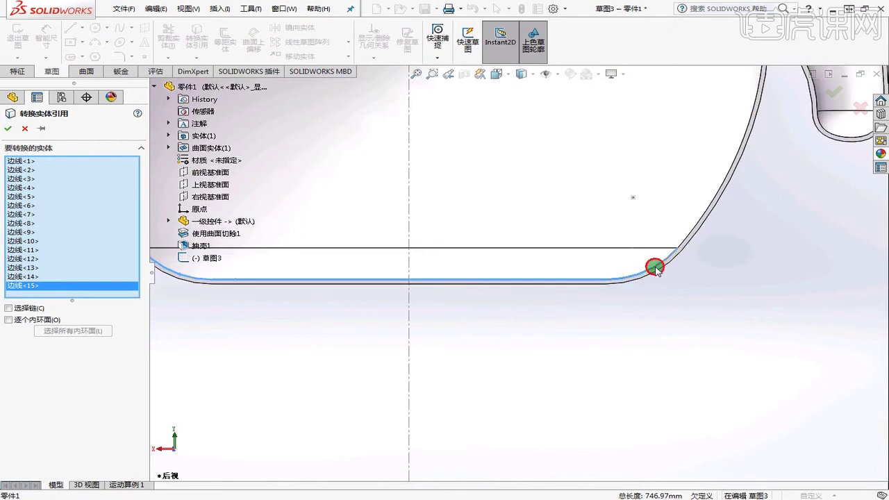
pyautogui.click(655, 264)
pyautogui.click(679, 248)
# Add the opposite arm's inner rim edges: the armpit arc, inner side, rounded tip and outer side
pyautogui.scroll(3, 695, 322)
pyautogui.scroll(-4, 556, 257)
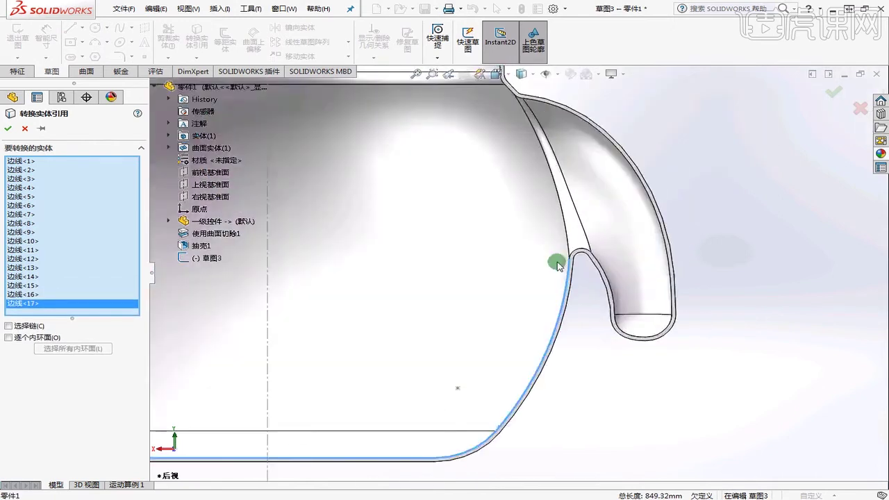
pyautogui.click(591, 242)
pyautogui.click(617, 257)
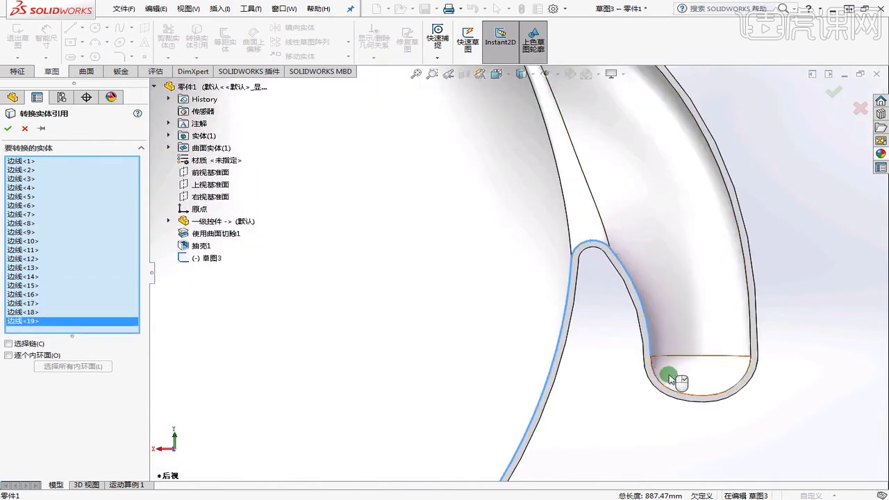
pyautogui.click(657, 377)
pyautogui.click(749, 329)
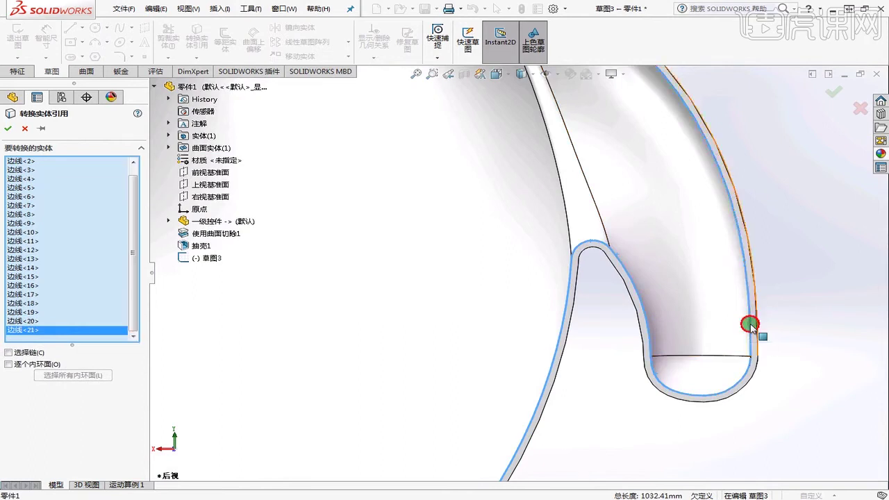
pyautogui.scroll(3, 760, 365)
pyautogui.scroll(-5, 532, 188)
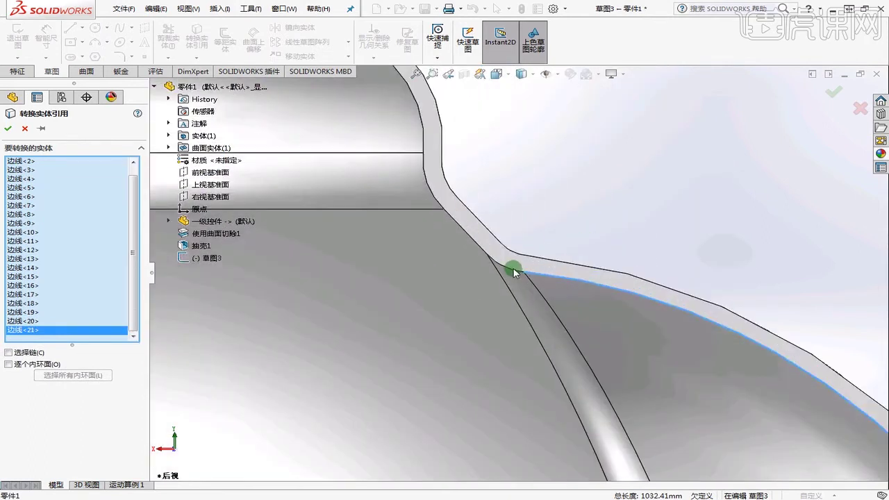
pyautogui.click(511, 269)
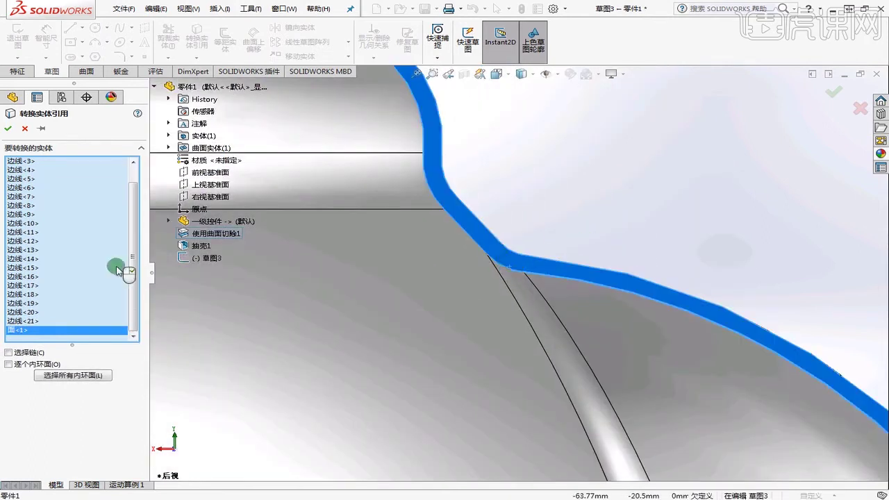
pyautogui.rightClick(25, 329)
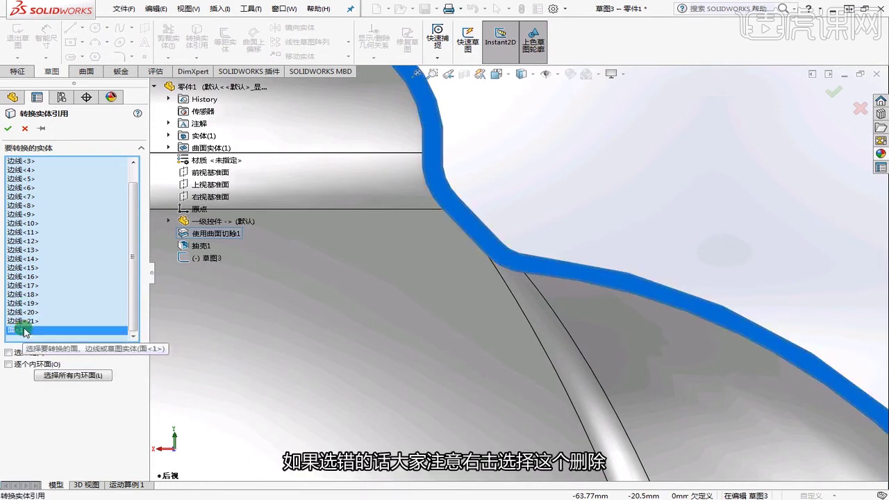
pyautogui.rightClick(25, 330)
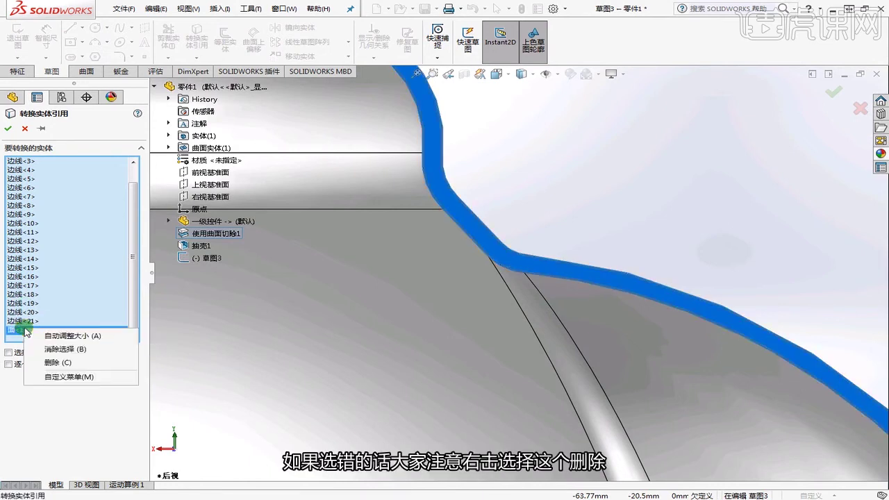
pyautogui.click(71, 363)
# Add the remaining inner rim edges from the opposite shoulder up through the neck rings to the head and complete the entity conversion
pyautogui.click(509, 265)
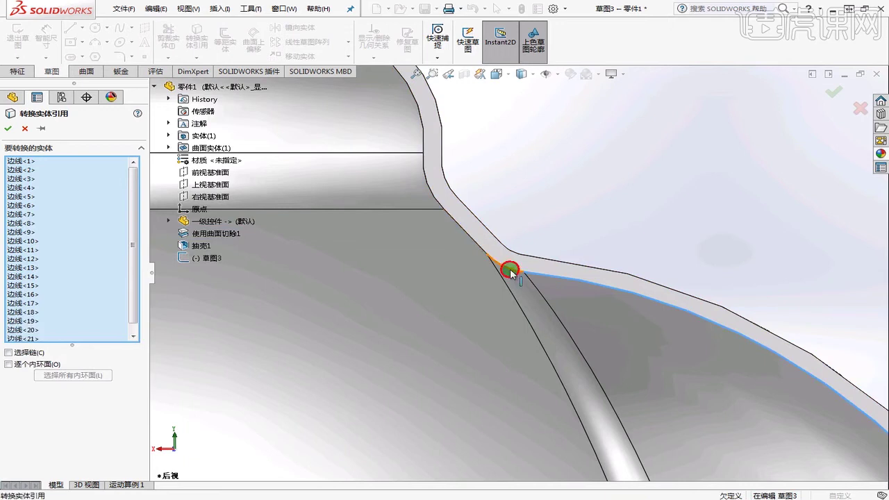
pyautogui.click(480, 247)
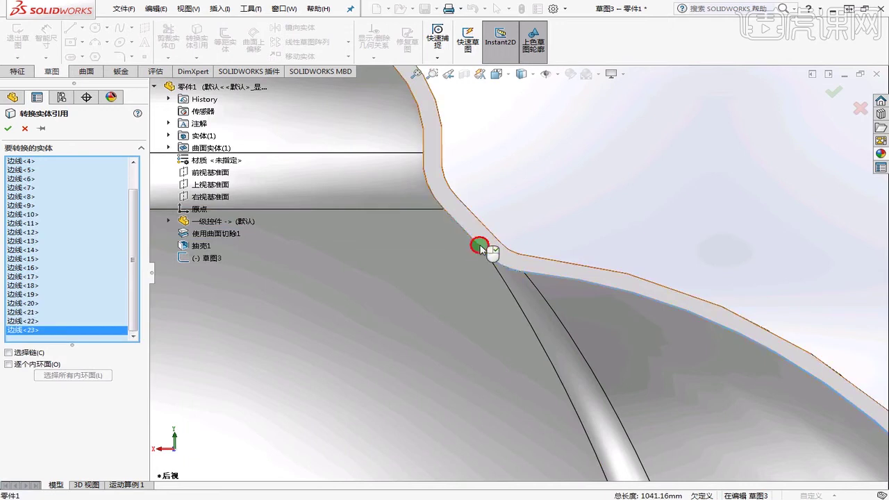
pyautogui.click(423, 140)
pyautogui.scroll(4, 739, 310)
pyautogui.scroll(-5, 445, 165)
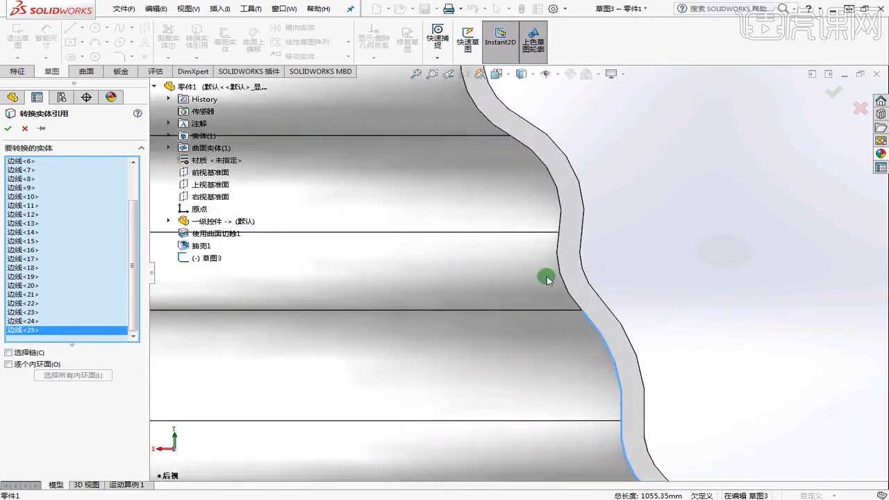
pyautogui.click(563, 279)
pyautogui.click(560, 222)
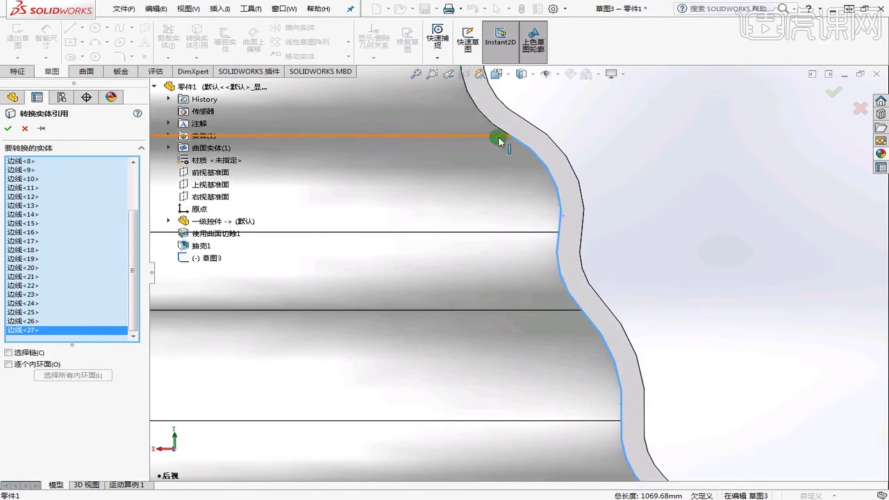
pyautogui.click(497, 132)
pyautogui.scroll(10, 642, 208)
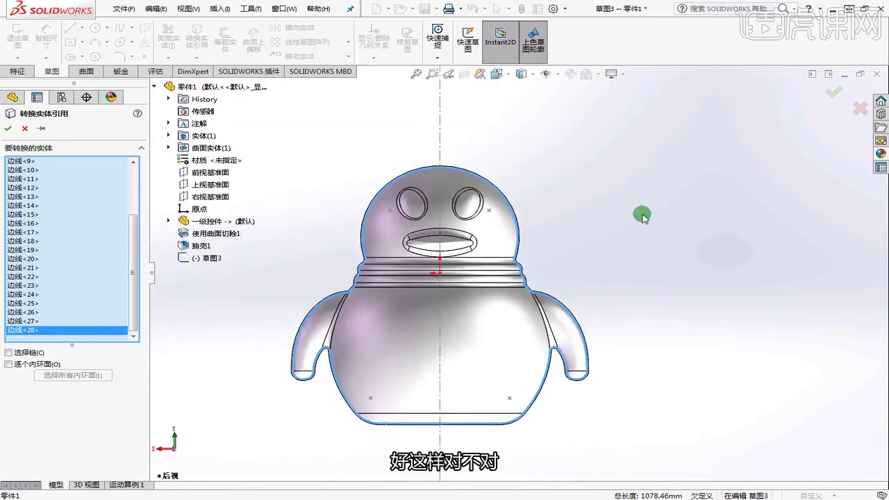
pyautogui.scroll(-5, 423, 393)
pyautogui.click(9, 127)
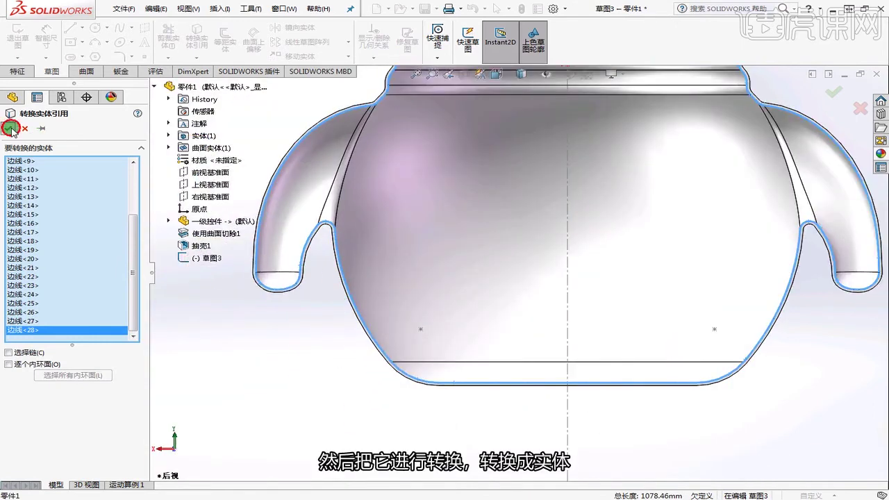
# Set the thin-feature thickness of the extruded cut along the converted rim profile to 1 mm
pyautogui.scroll(3, 314, 379)
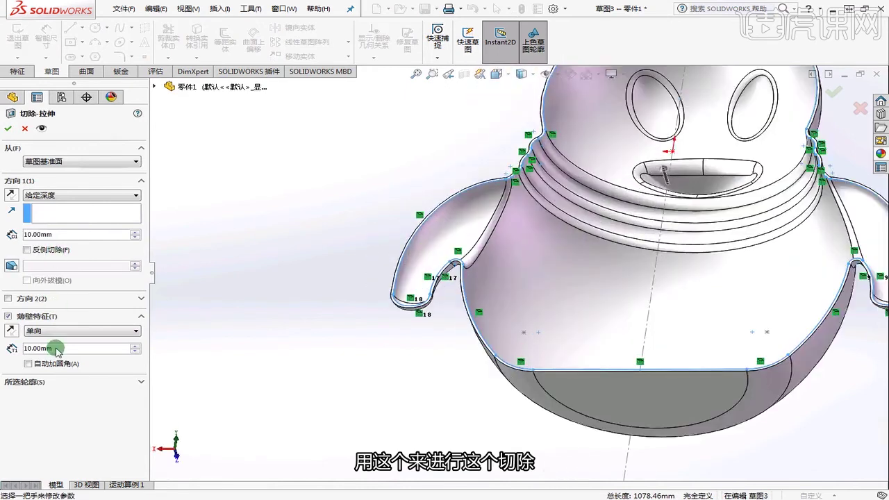
pyautogui.scroll(2, 495, 253)
pyautogui.scroll(-8, 625, 271)
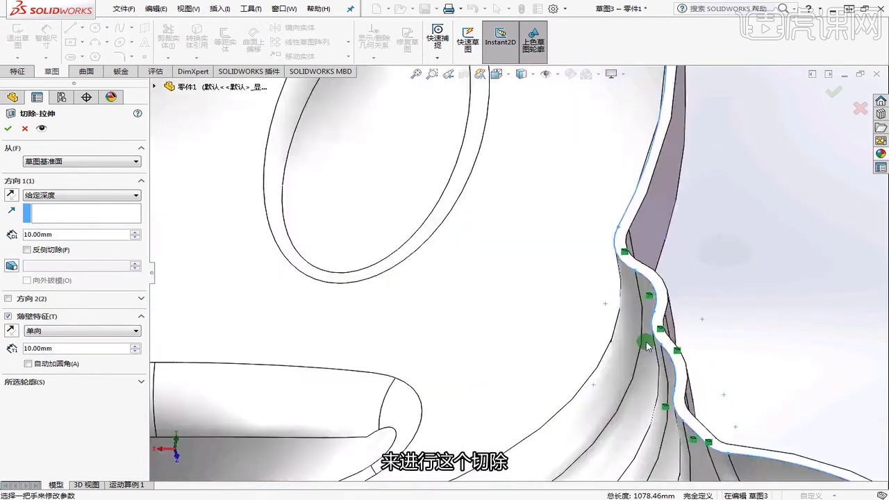
pyautogui.scroll(-2, 634, 273)
pyautogui.scroll(8, 648, 213)
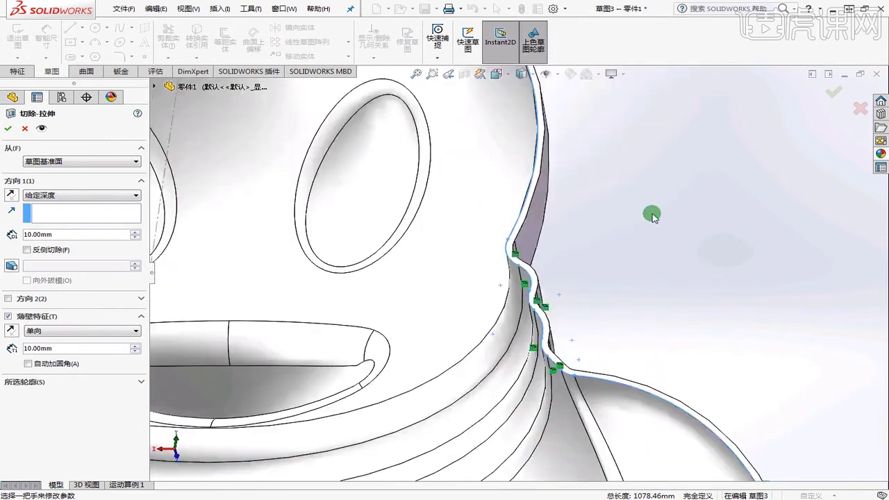
pyautogui.scroll(6, 651, 214)
pyautogui.moveTo(495, 247); pyautogui.dragTo(415, 271, button='middle')
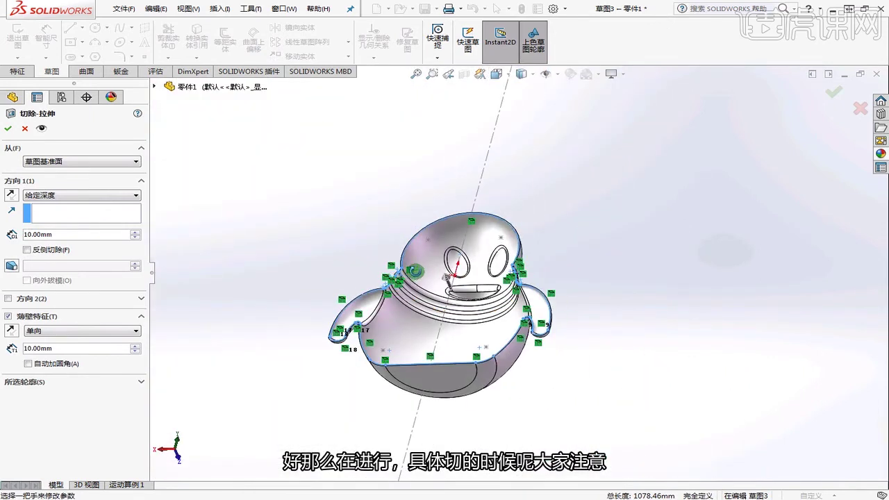
pyautogui.moveTo(63, 351); pyautogui.dragTo(31, 349)
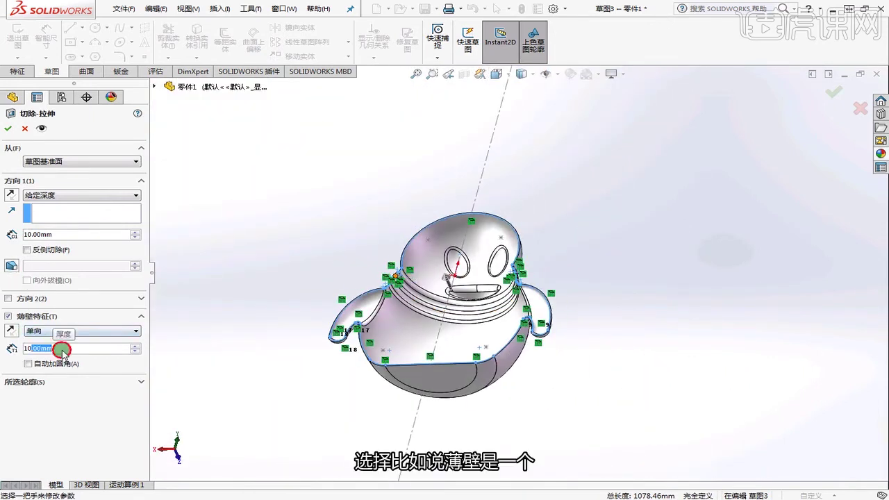
pyautogui.write('1')
pyautogui.press('Return')
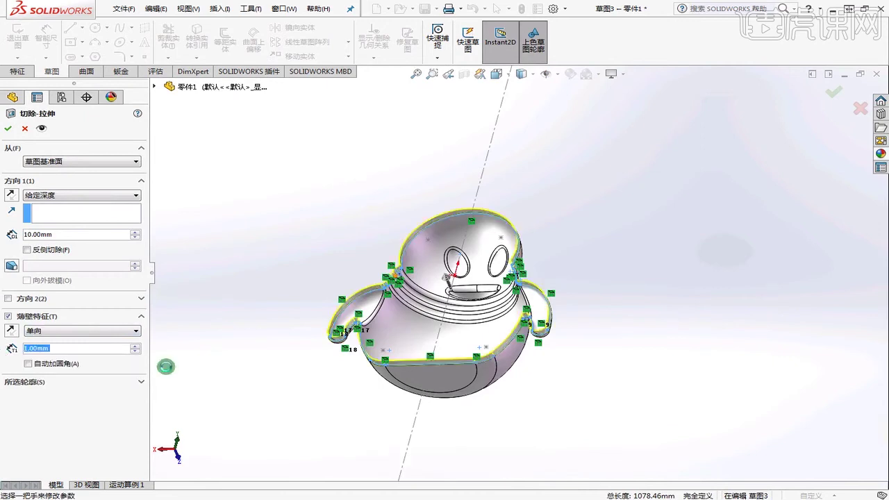
# Examine the thin cut preview at the arm tip and along the lower body corner for gaps in the converted profile
pyautogui.scroll(-6, 441, 281)
pyautogui.scroll(-3, 442, 282)
pyautogui.moveTo(472, 287); pyautogui.dragTo(425, 273, button='middle')
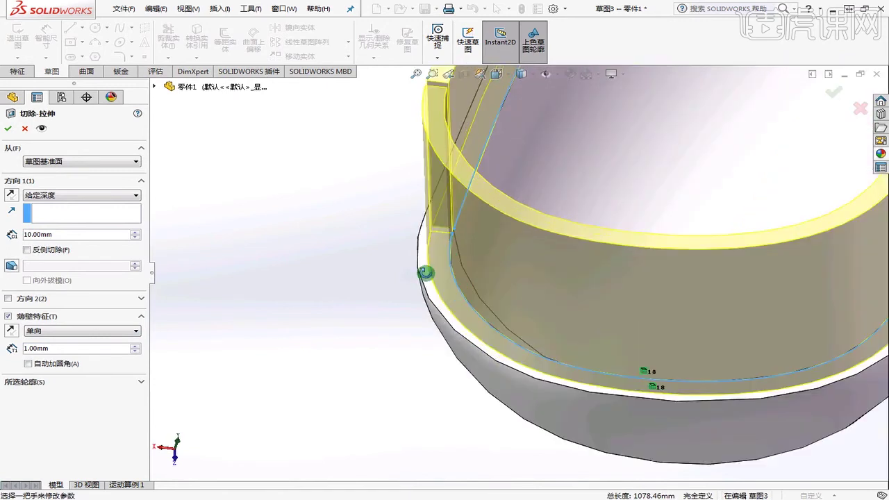
pyautogui.scroll(-5, 441, 244)
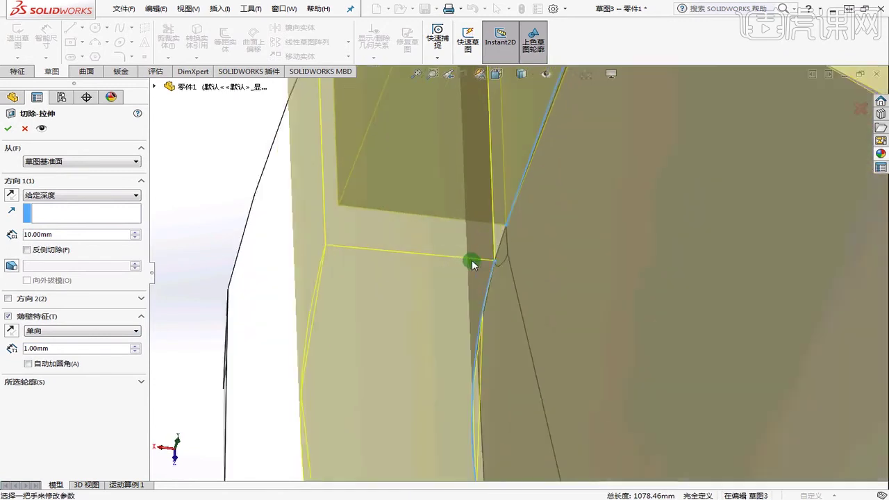
pyautogui.scroll(6, 525, 240)
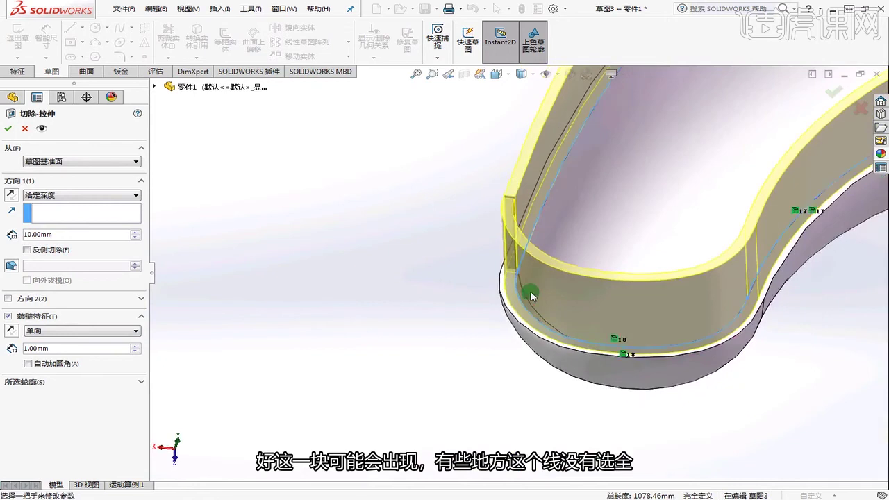
pyautogui.moveTo(530, 292); pyautogui.dragTo(514, 366, button='middle')
pyautogui.scroll(-4, 485, 286)
pyautogui.scroll(-5, 535, 333)
pyautogui.scroll(15, 407, 301)
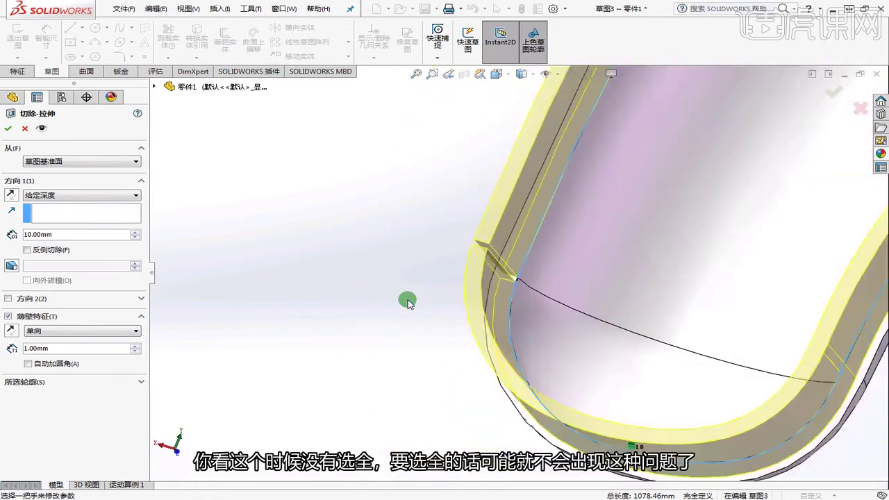
pyautogui.moveTo(803, 406); pyautogui.dragTo(645, 287, button='middle')
pyautogui.scroll(-3, 669, 215)
pyautogui.scroll(-4, 545, 416)
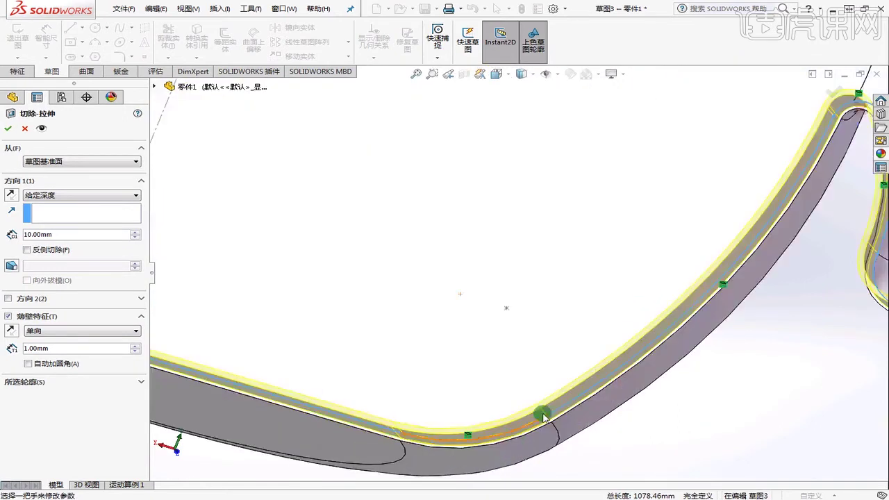
pyautogui.scroll(-2, 540, 304)
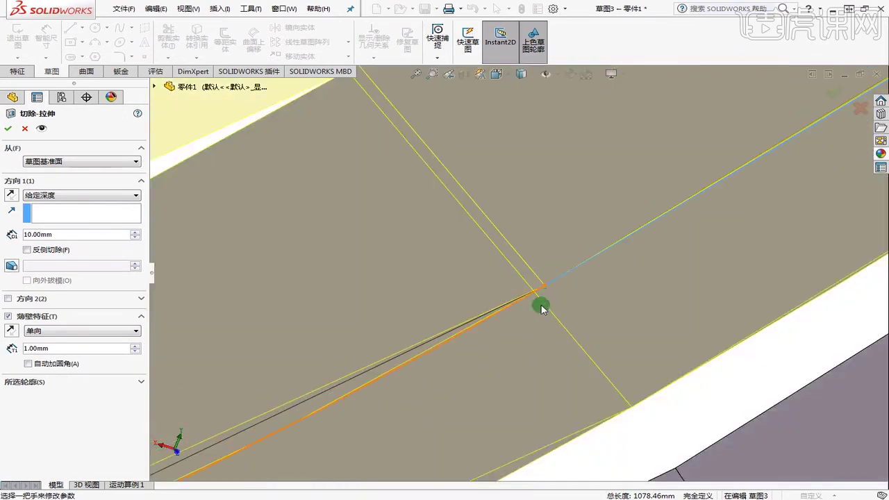
# Inspect the thin cut preview at the arm and around the rounded lower body corners to see which side of the rim it removes
pyautogui.scroll(3, 619, 317)
pyautogui.scroll(4, 625, 342)
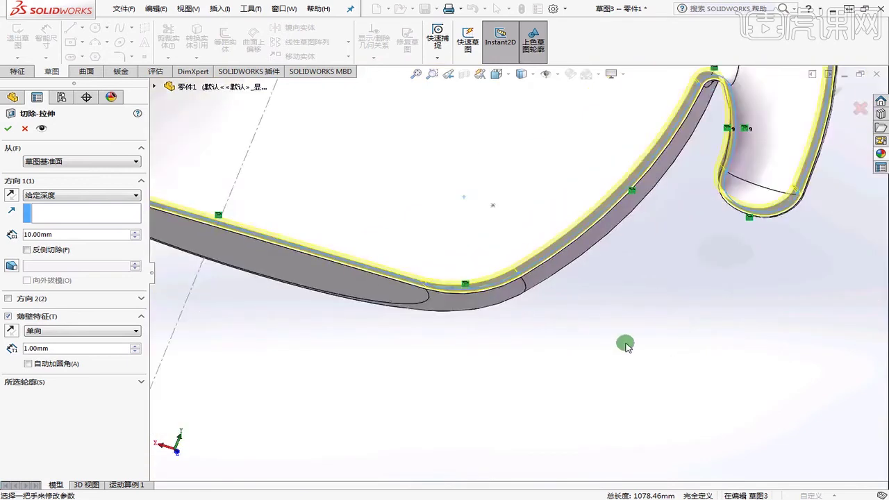
pyautogui.scroll(-3, 331, 251)
pyautogui.scroll(-6, 330, 248)
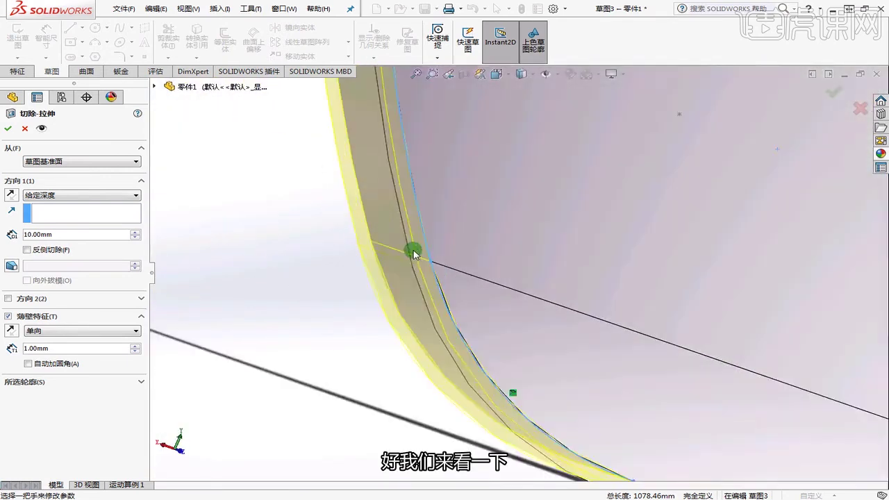
pyautogui.moveTo(406, 257); pyautogui.dragTo(457, 270, button='middle')
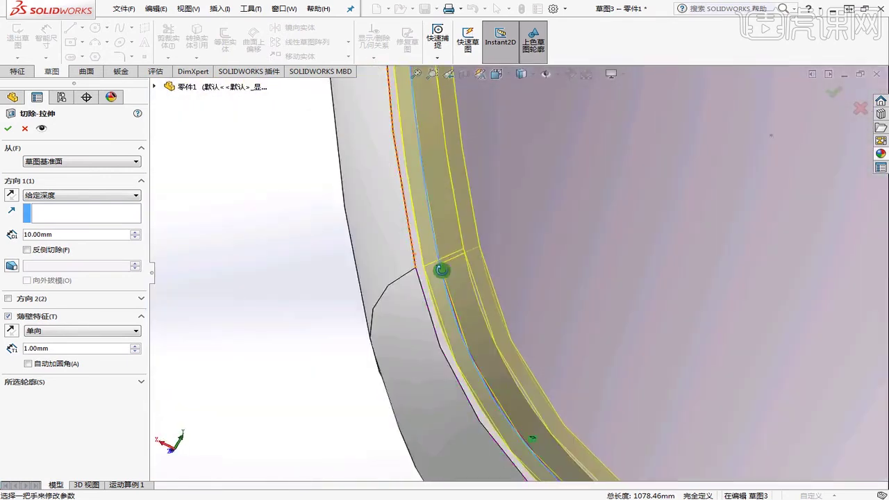
pyautogui.scroll(-6, 442, 260)
pyautogui.scroll(3, 372, 265)
pyautogui.scroll(3, 372, 268)
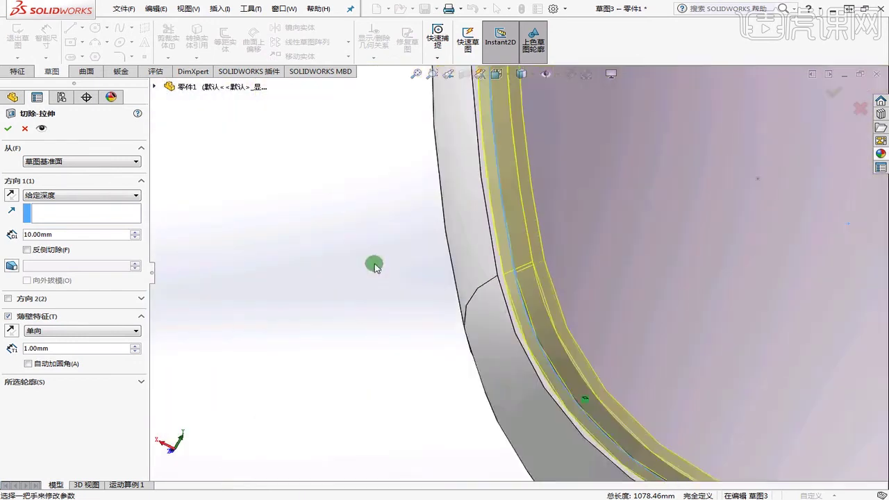
pyautogui.moveTo(371, 264); pyautogui.dragTo(426, 268, button='middle')
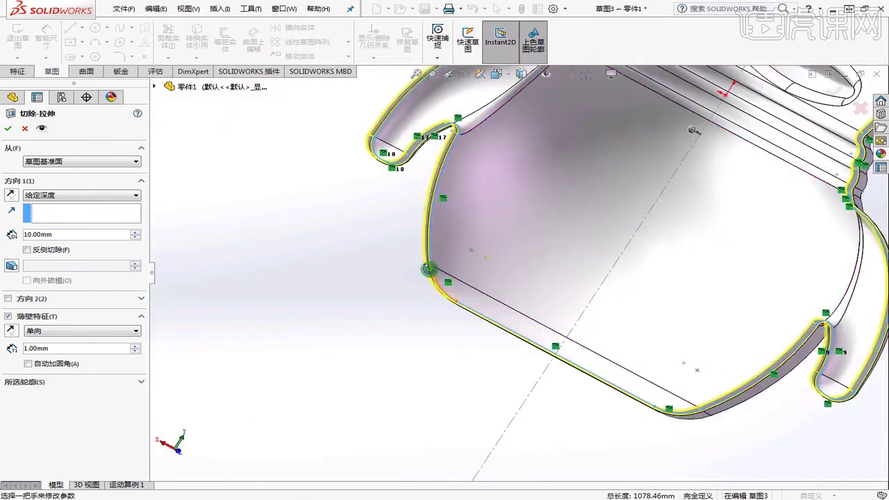
pyautogui.scroll(-3, 440, 287)
pyautogui.scroll(-4, 459, 230)
pyautogui.click(461, 232)
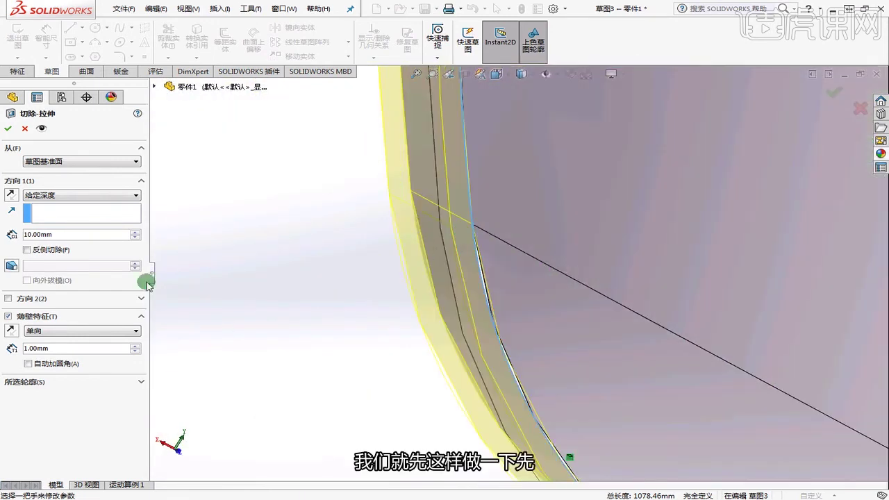
# Set the thin feature of the cut to Mid-Plane (两侧对称) and the cut depth to 3 mm
pyautogui.click(56, 332)
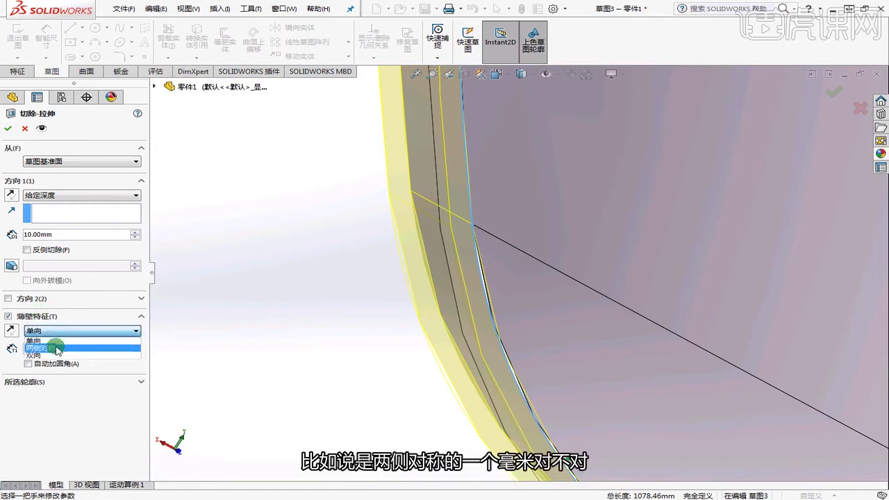
pyautogui.click(56, 348)
pyautogui.scroll(6, 367, 334)
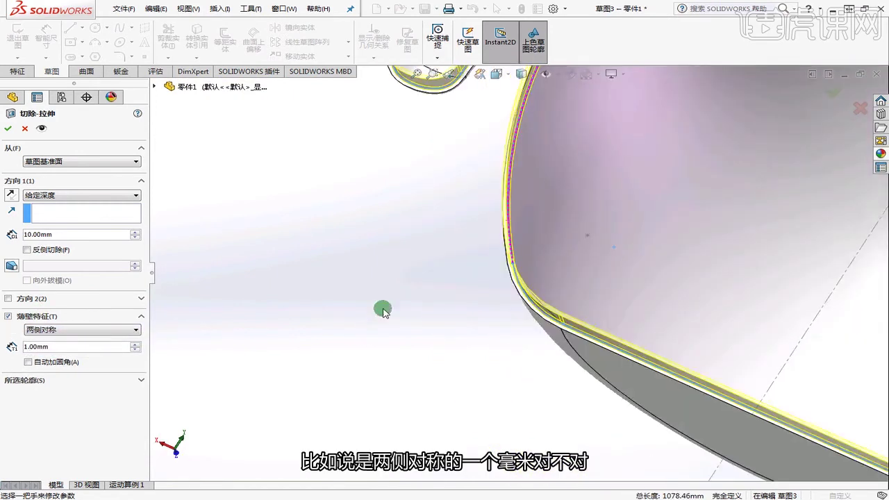
pyautogui.moveTo(382, 309); pyautogui.dragTo(379, 185, button='middle')
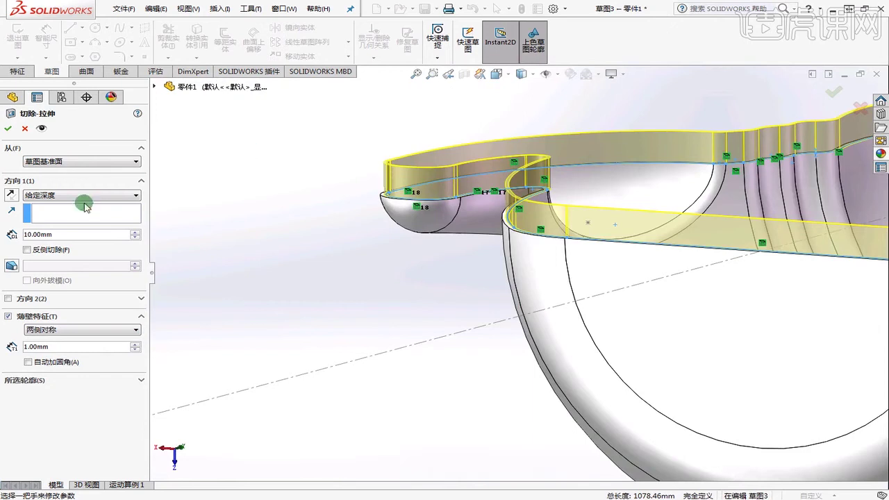
pyautogui.write('3')
pyautogui.press('Return')
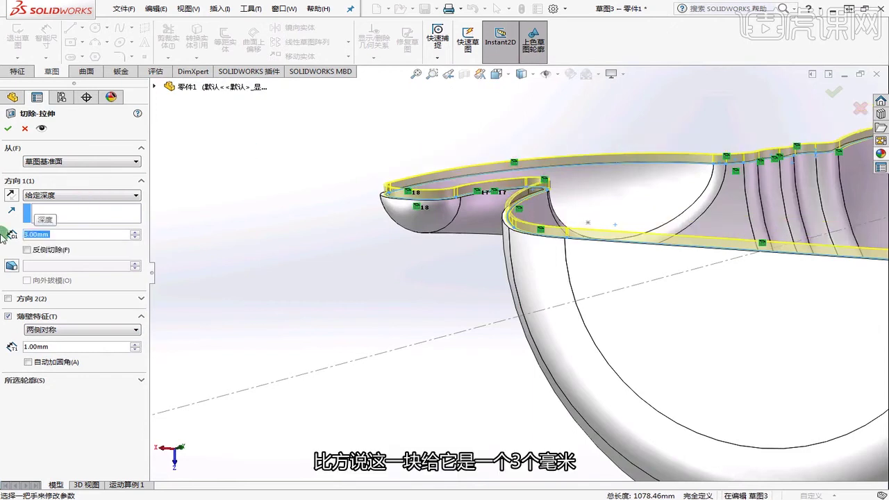
# Reverse the cut direction into the rim, check the profile break at the arm tip and complete the thin-feature cut
pyautogui.moveTo(360, 211); pyautogui.dragTo(386, 270, button='middle')
pyautogui.scroll(-6, 392, 196)
pyautogui.scroll(-5, 451, 184)
pyautogui.scroll(-2, 484, 222)
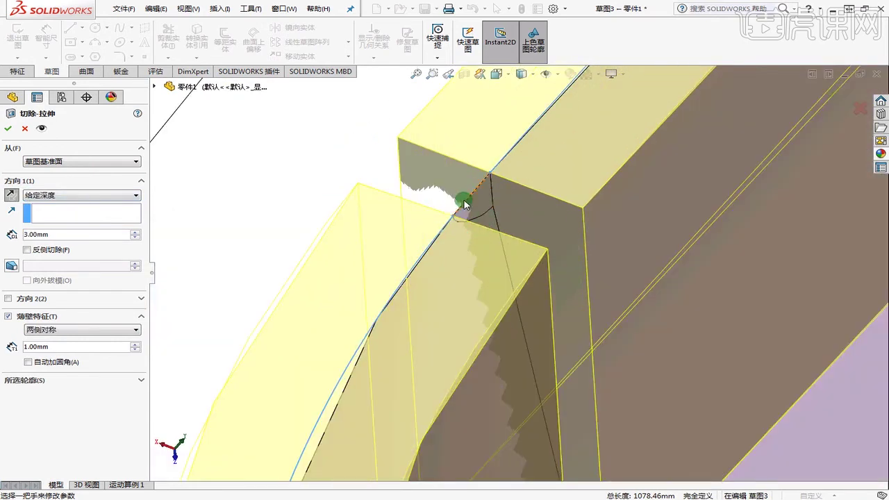
pyautogui.click(41, 381)
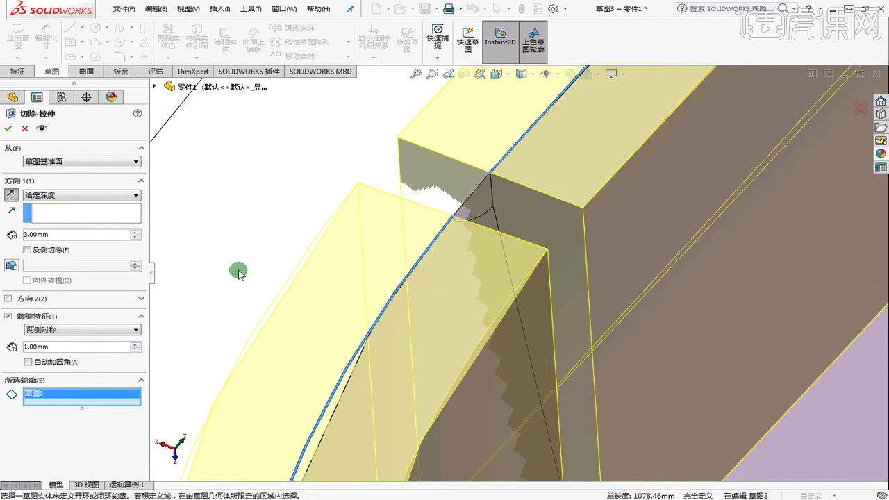
pyautogui.scroll(2, 238, 272)
pyautogui.scroll(4, 470, 242)
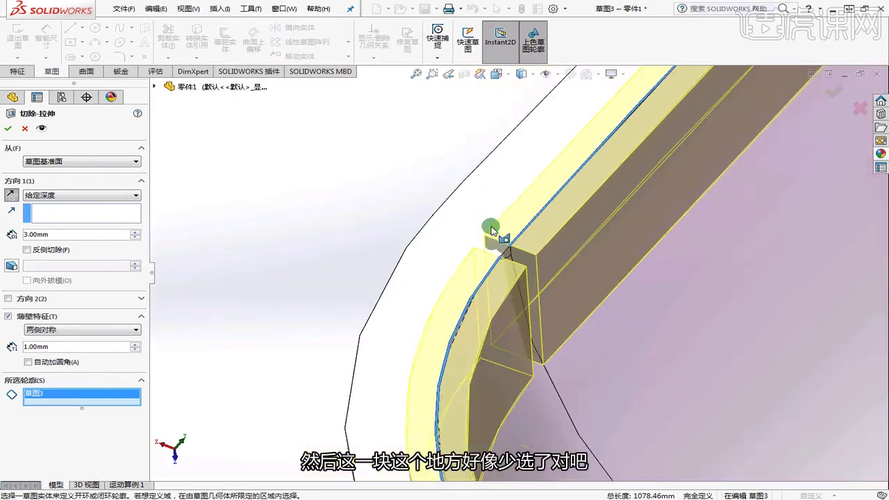
pyautogui.scroll(-5, 666, 354)
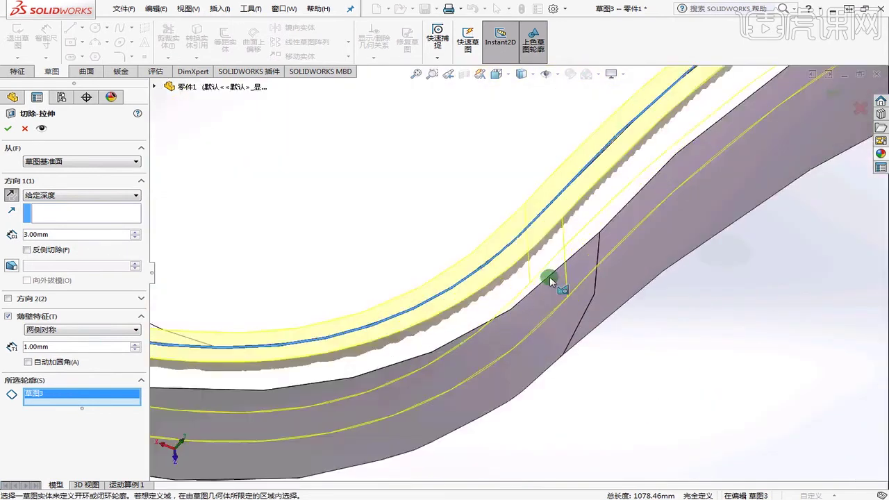
pyautogui.scroll(4, 610, 285)
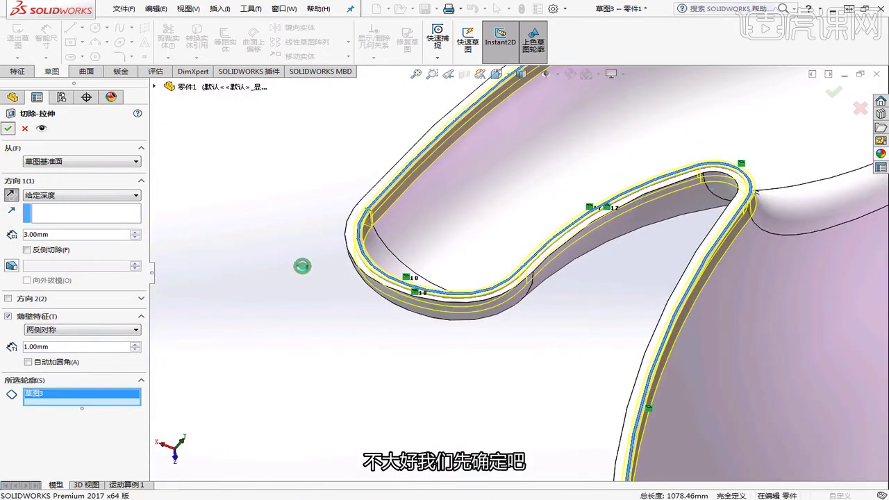
pyautogui.press('Return')
# In the thin cut's sketch, convert the short missing rim edge at the arm tip and exit to rebuild the cut
pyautogui.scroll(-3, 389, 224)
pyautogui.scroll(-3, 428, 242)
pyautogui.scroll(-1, 429, 242)
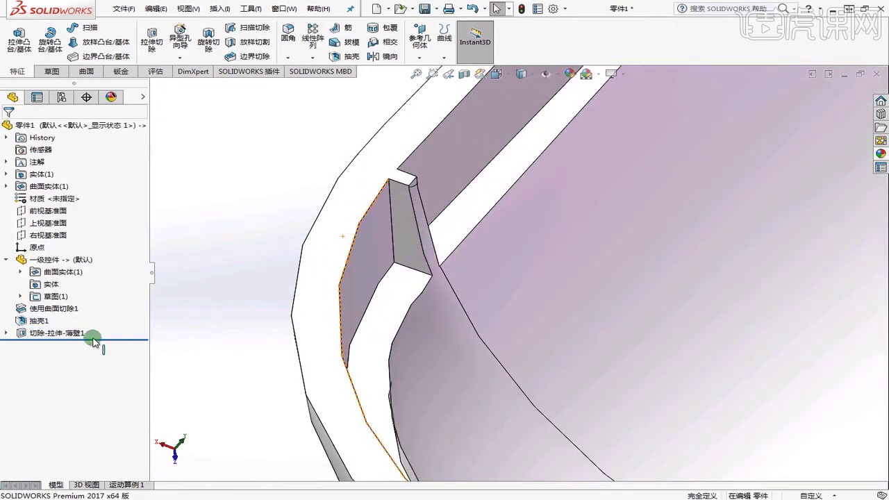
pyautogui.click(6, 333)
pyautogui.click(53, 345)
pyautogui.rightClick(53, 345)
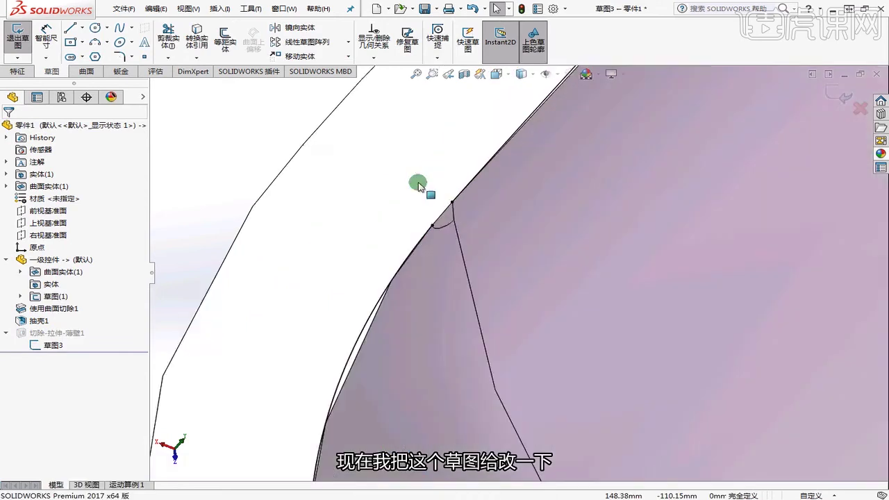
pyautogui.click(197, 34)
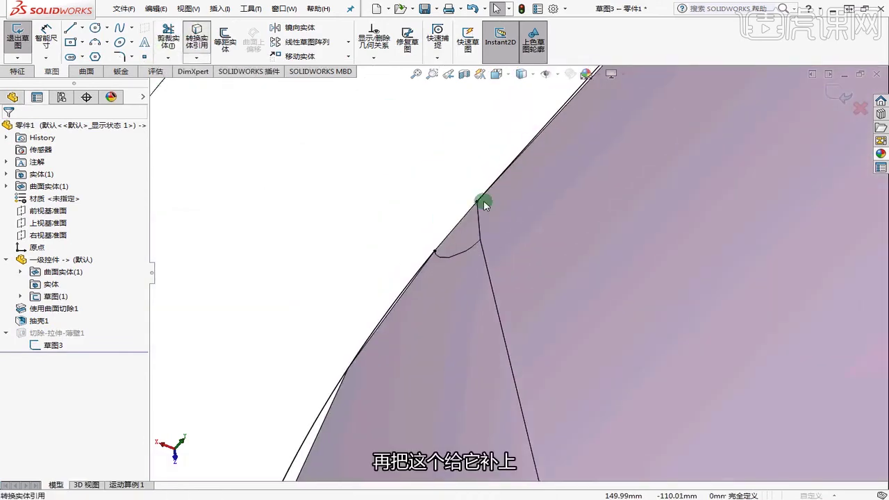
pyautogui.click(464, 213)
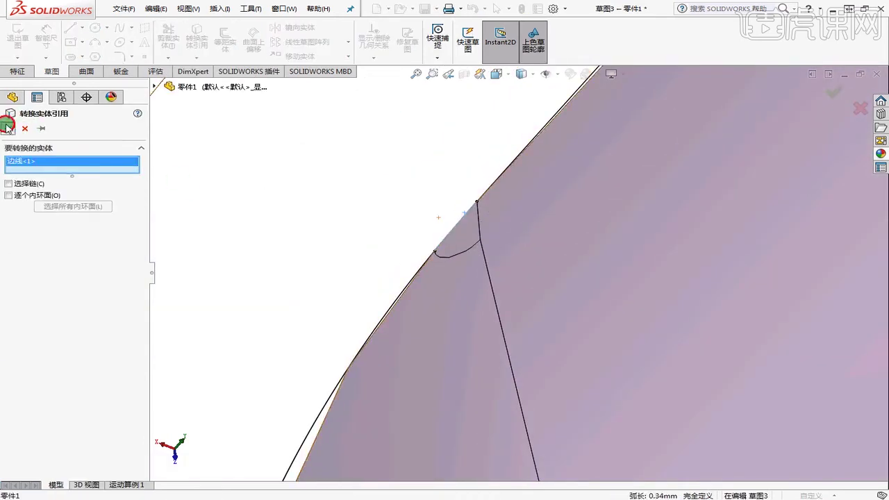
pyautogui.click(8, 126)
pyautogui.scroll(3, 306, 226)
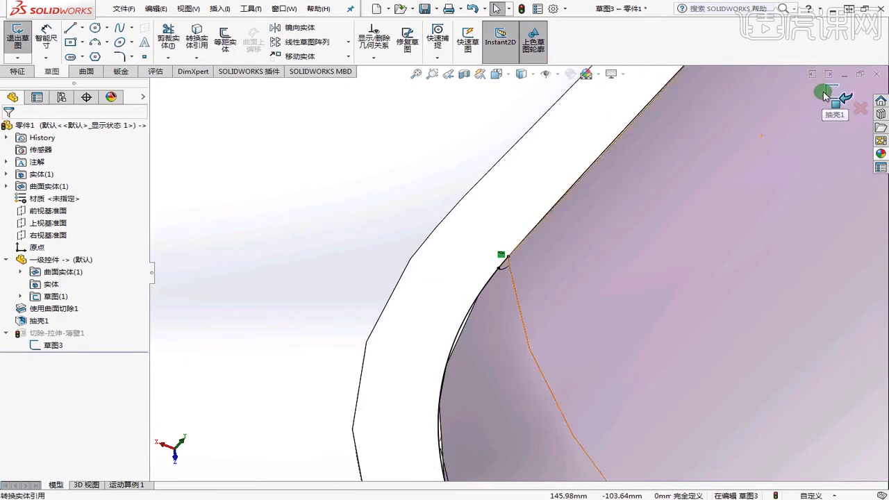
pyautogui.click(823, 95)
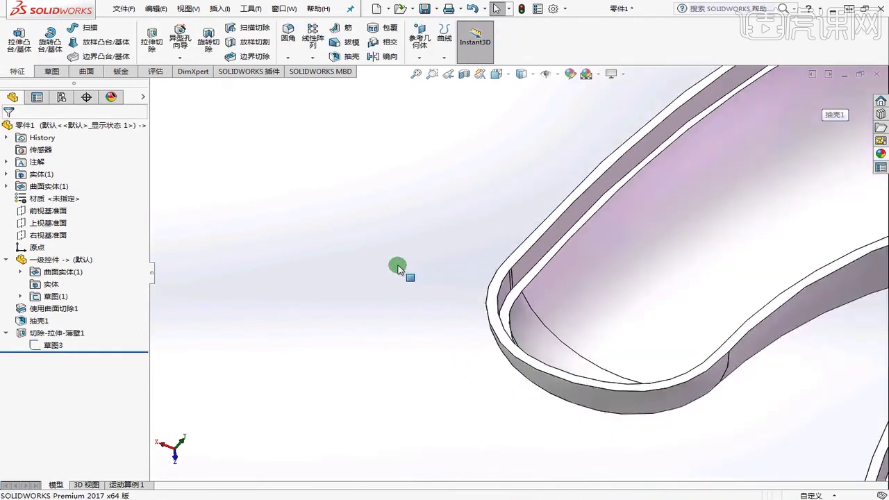
# Edit the thin cut feature and set its depth to 1 mm
pyautogui.scroll(5, 537, 295)
pyautogui.scroll(-3, 541, 296)
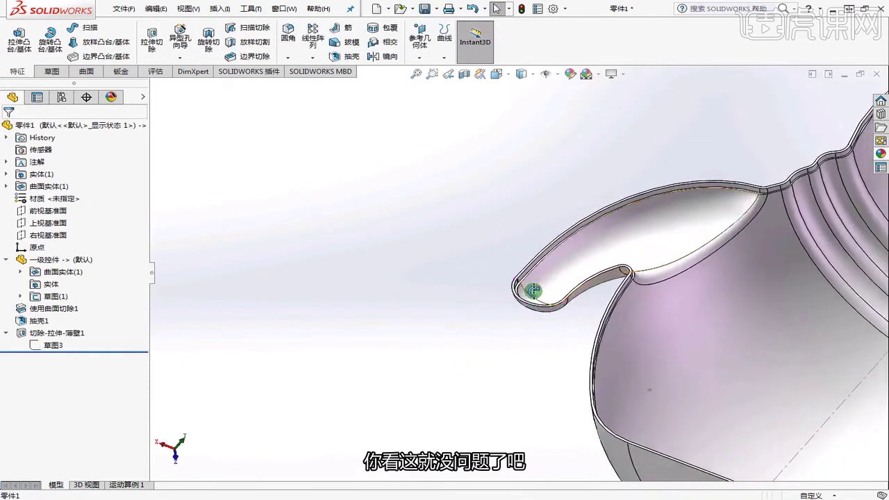
pyautogui.scroll(-5, 533, 290)
pyautogui.rightClick(70, 333)
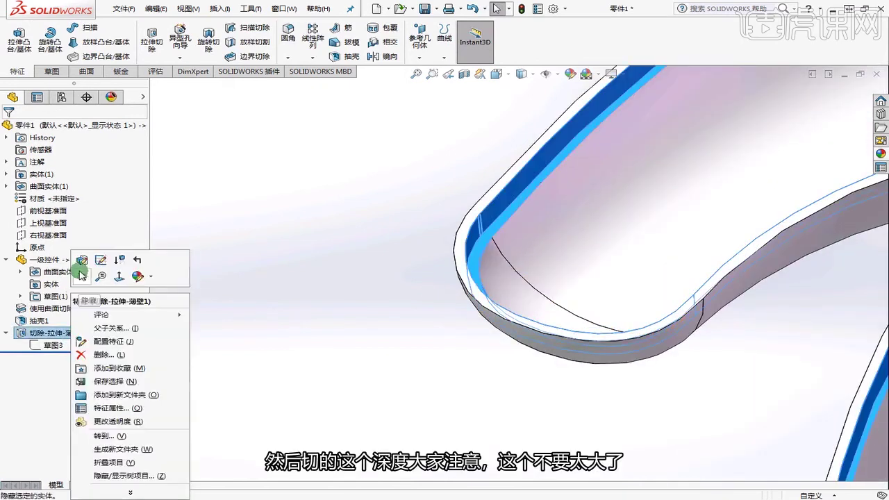
pyautogui.click(80, 262)
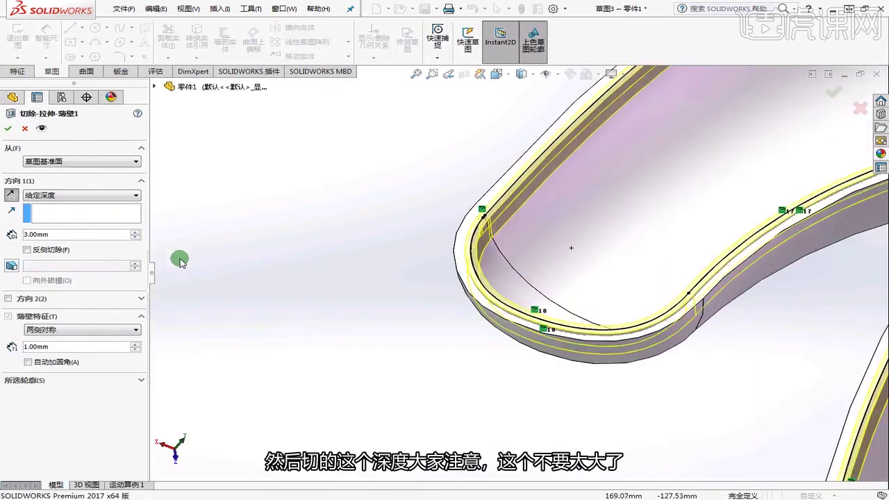
pyautogui.moveTo(60, 236); pyautogui.dragTo(3, 238)
pyautogui.write('1')
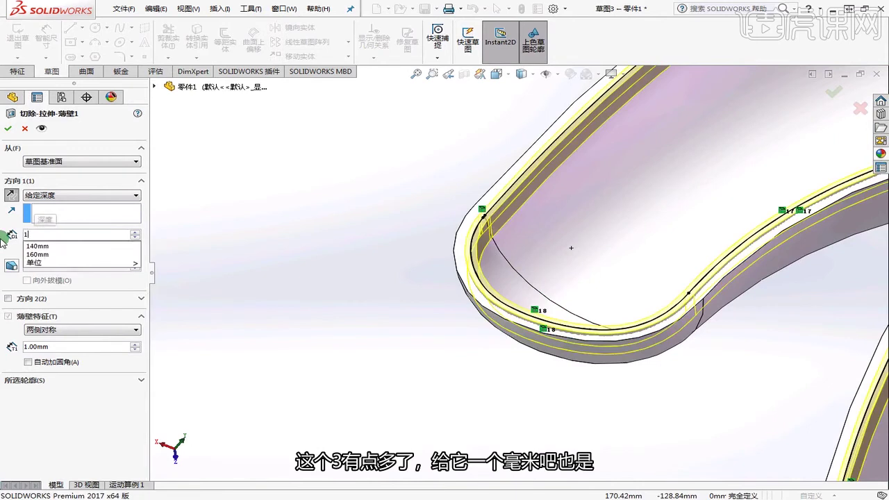
pyautogui.press('Return')
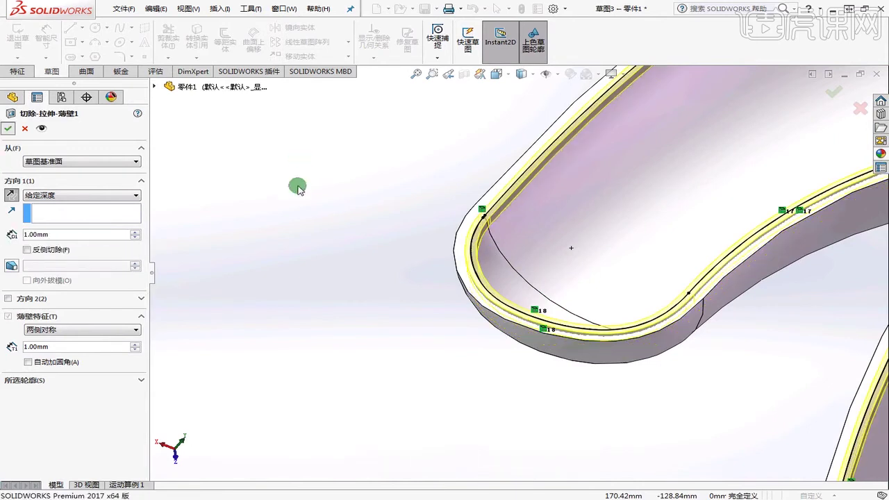
pyautogui.press('Return')
# Edit the thin cut again and set its thin-feature thickness to 2 mm
pyautogui.moveTo(293, 204); pyautogui.dragTo(369, 274, button='middle')
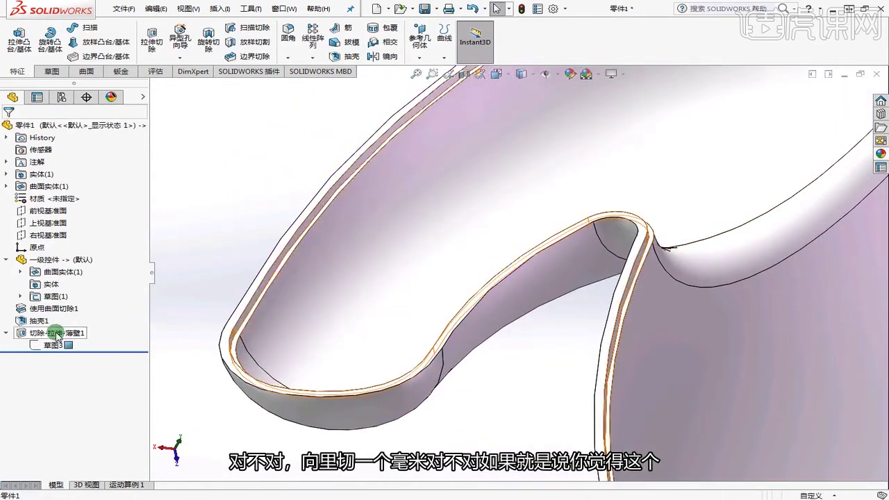
pyautogui.click(57, 334)
pyautogui.click(61, 299)
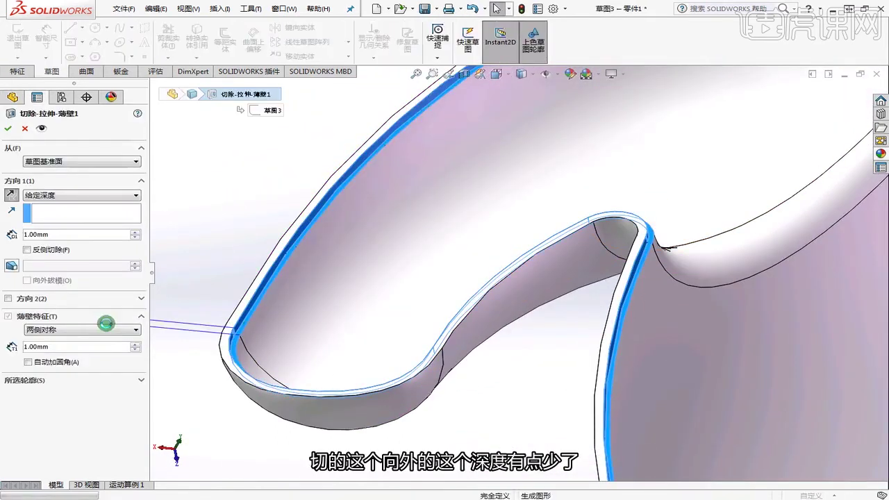
pyautogui.moveTo(61, 347); pyautogui.dragTo(1, 345)
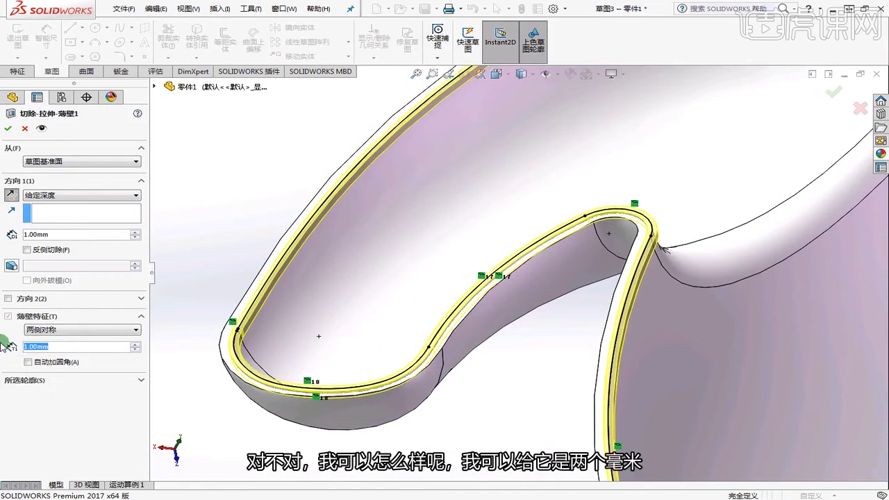
pyautogui.write('2')
pyautogui.press('Return')
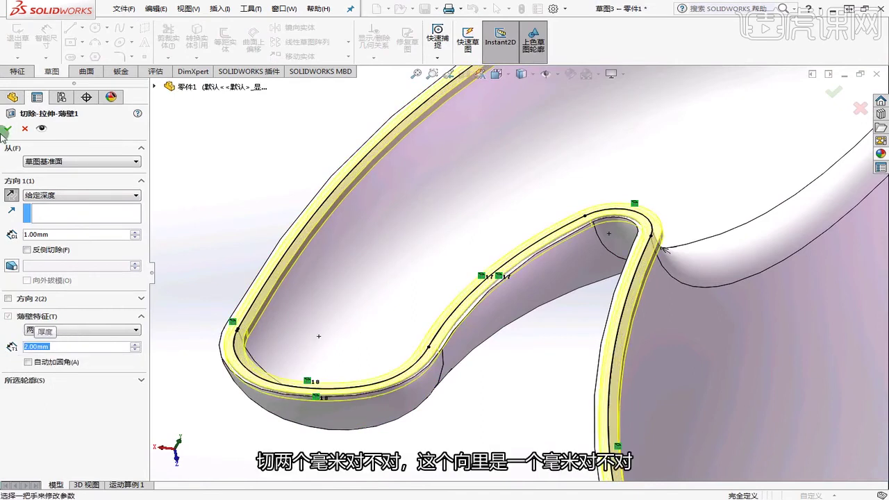
pyautogui.press('Return')
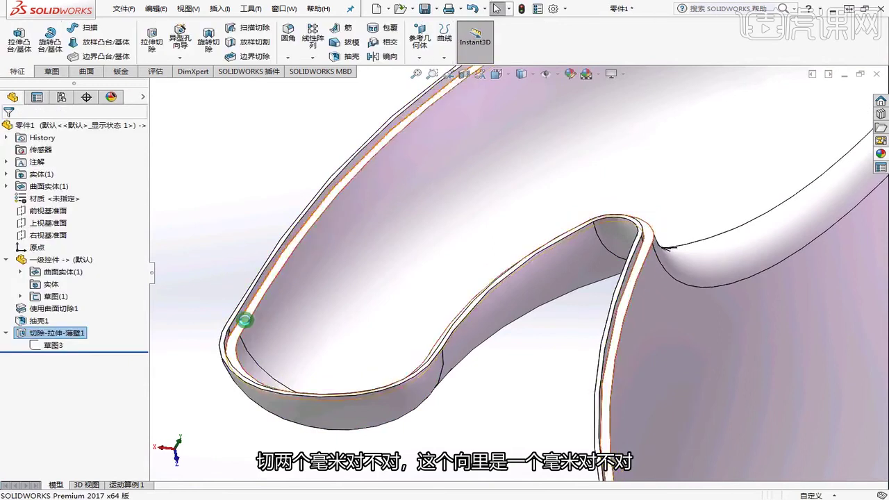
# Edit the thin cut along the rim and try a one-direction thin feature with a thickness of 0.6 mm
pyautogui.moveTo(243, 320); pyautogui.dragTo(250, 350, button='middle')
pyautogui.rightClick(32, 336)
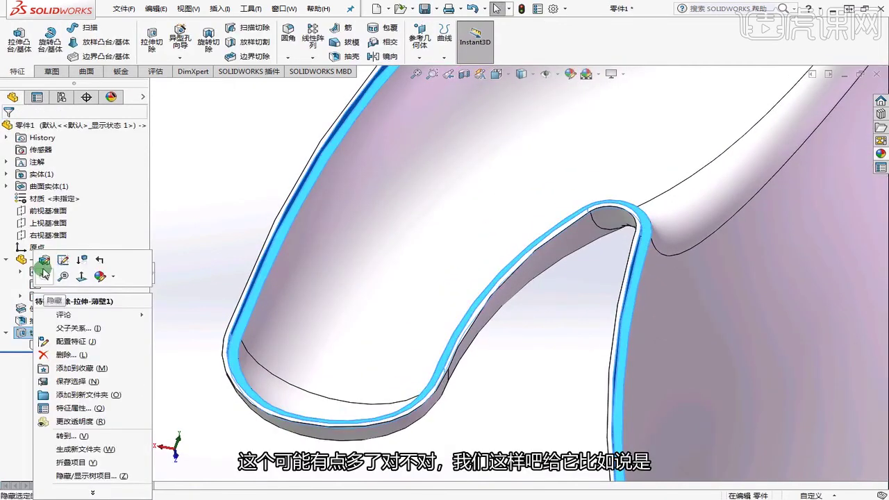
pyautogui.click(40, 263)
pyautogui.click(53, 343)
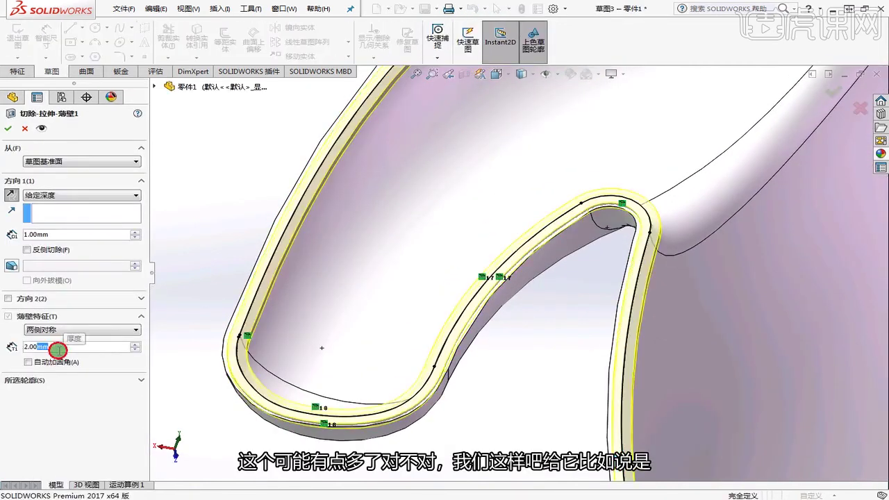
pyautogui.click(60, 331)
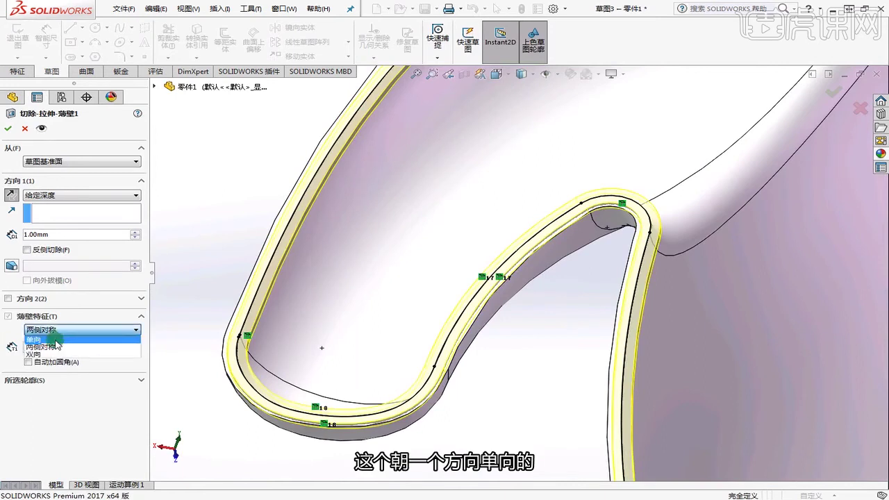
pyautogui.click(56, 339)
pyautogui.moveTo(56, 349); pyautogui.dragTo(3, 346)
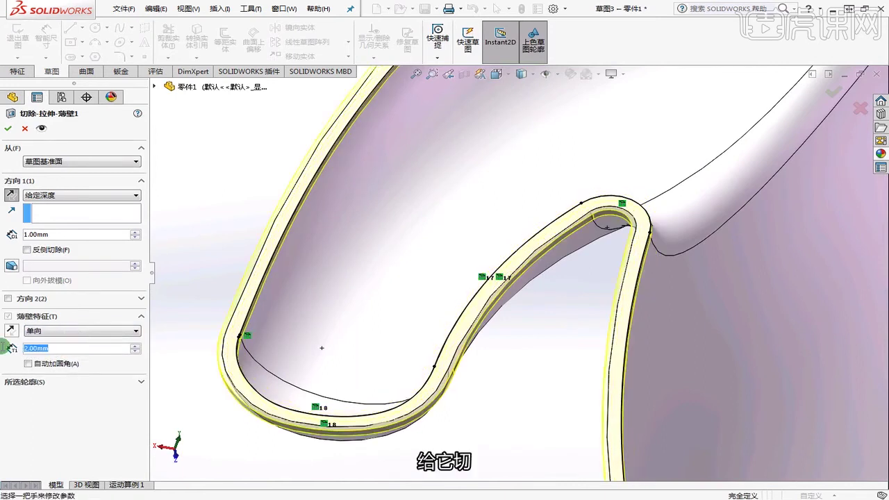
pyautogui.write('0.6')
pyautogui.press('Return')
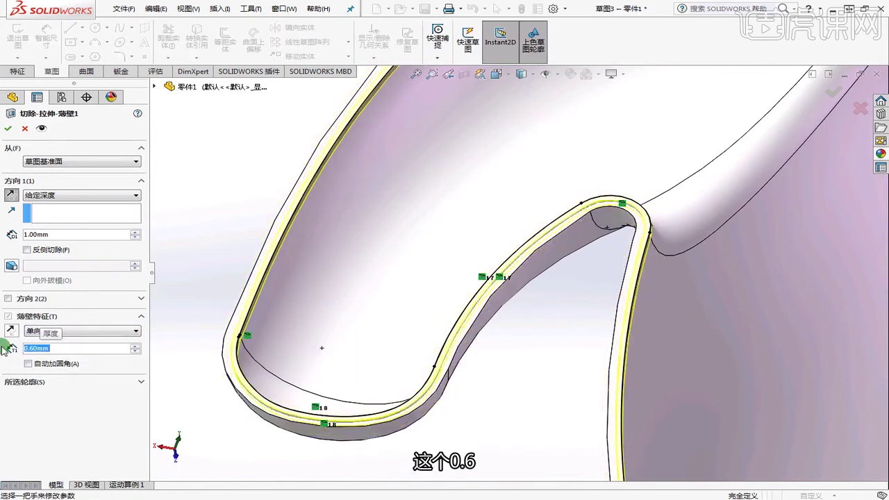
pyautogui.scroll(-5, 236, 350)
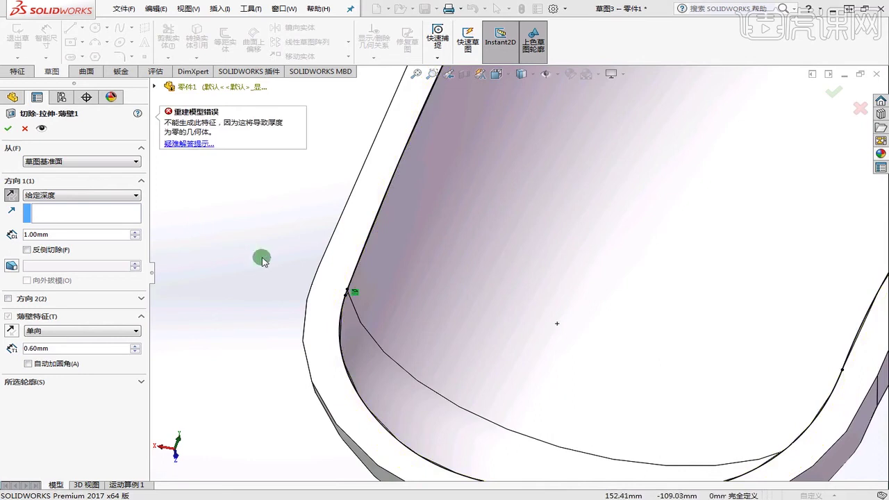
pyautogui.scroll(6, 261, 258)
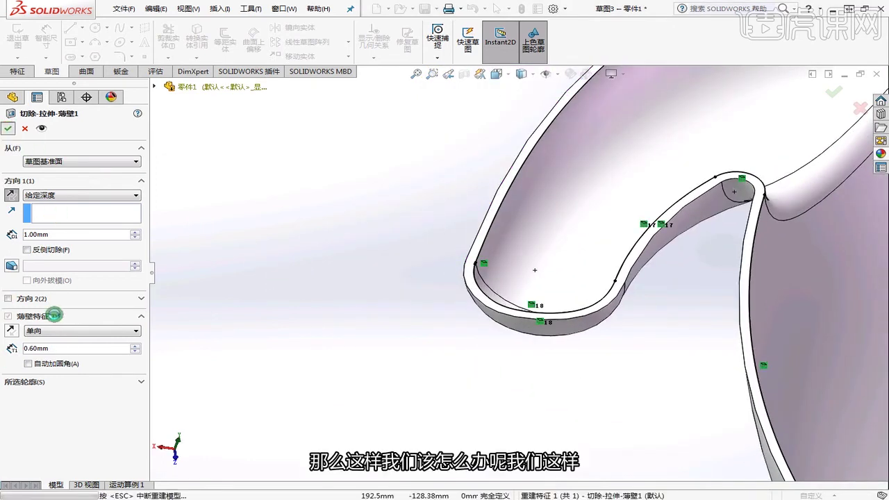
# Set the thin cut's thin feature to mid-plane with a thickness of 1.2 mm, complete the edit and check the rim groove
pyautogui.click(61, 331)
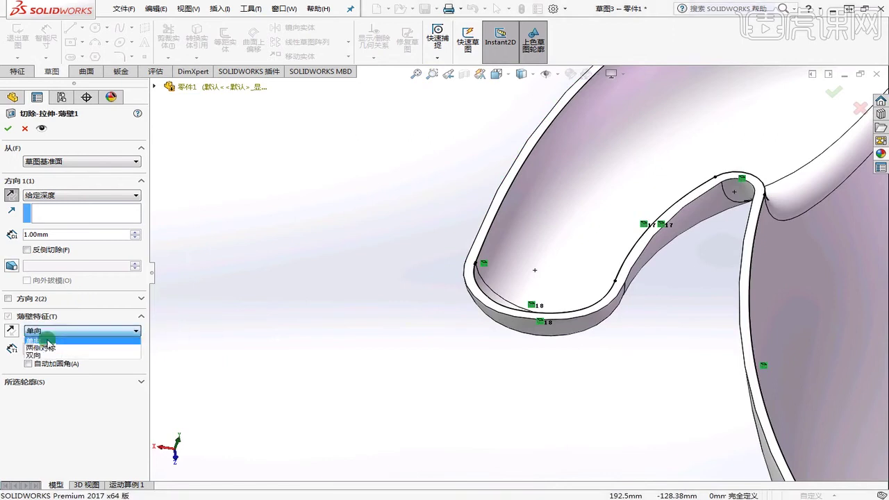
pyautogui.click(47, 353)
pyautogui.moveTo(23, 346); pyautogui.dragTo(126, 350)
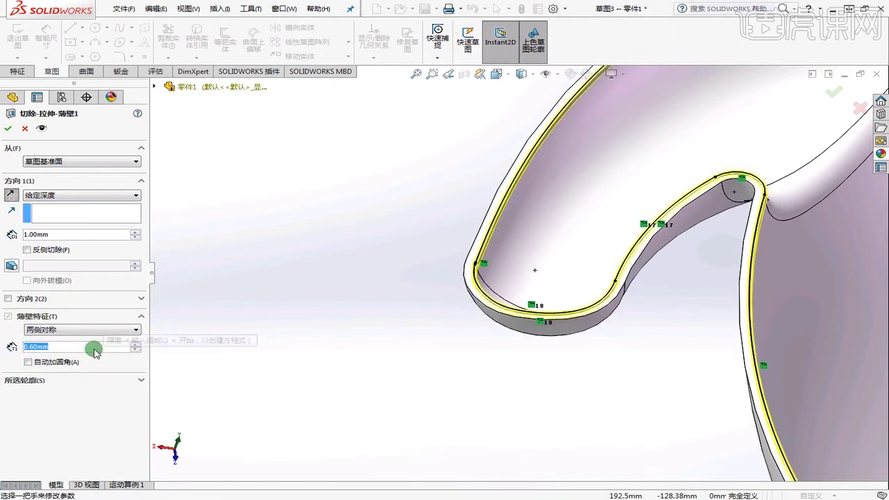
pyautogui.write('1.2')
pyautogui.press('Return')
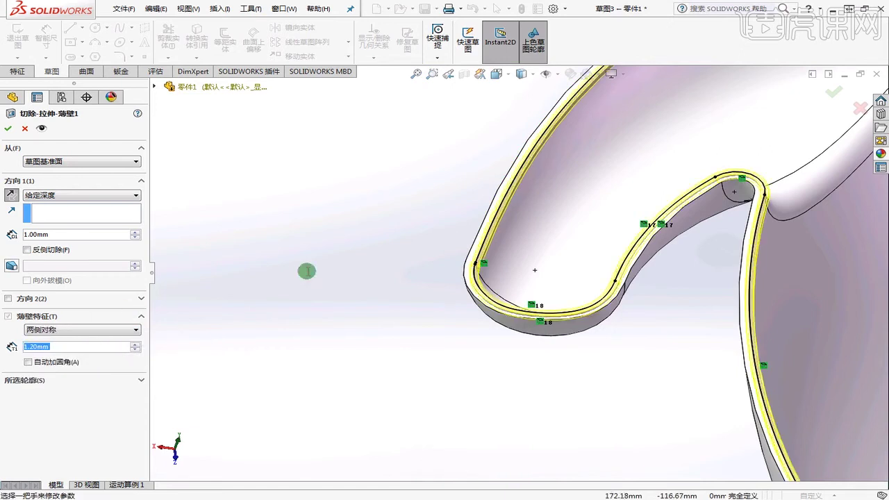
pyautogui.scroll(-3, 480, 280)
pyautogui.scroll(-4, 420, 269)
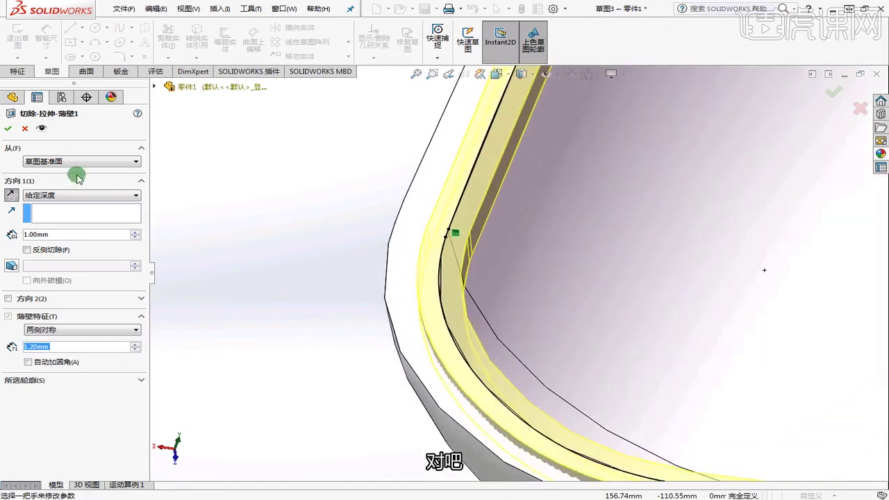
pyautogui.click(9, 128)
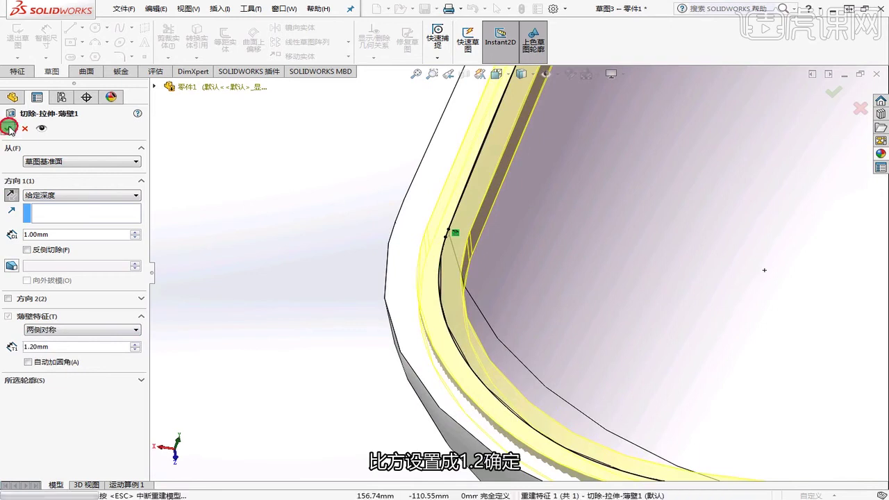
pyautogui.scroll(10, 238, 170)
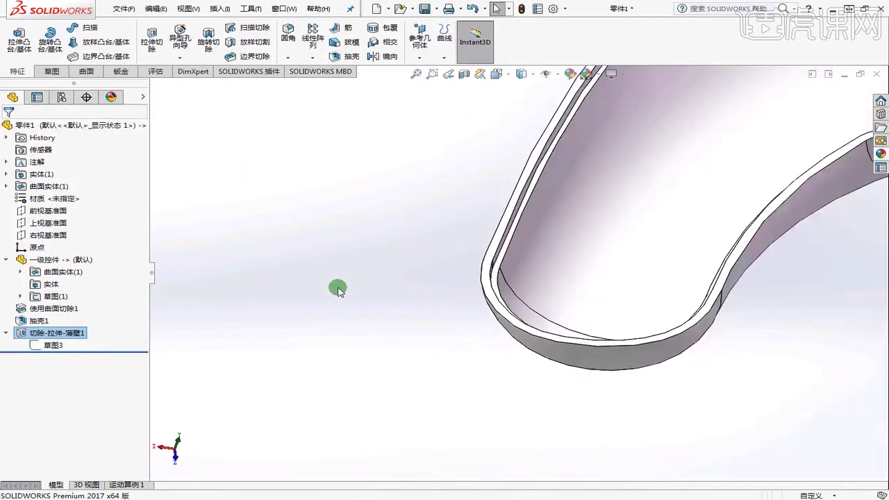
pyautogui.scroll(-8, 726, 129)
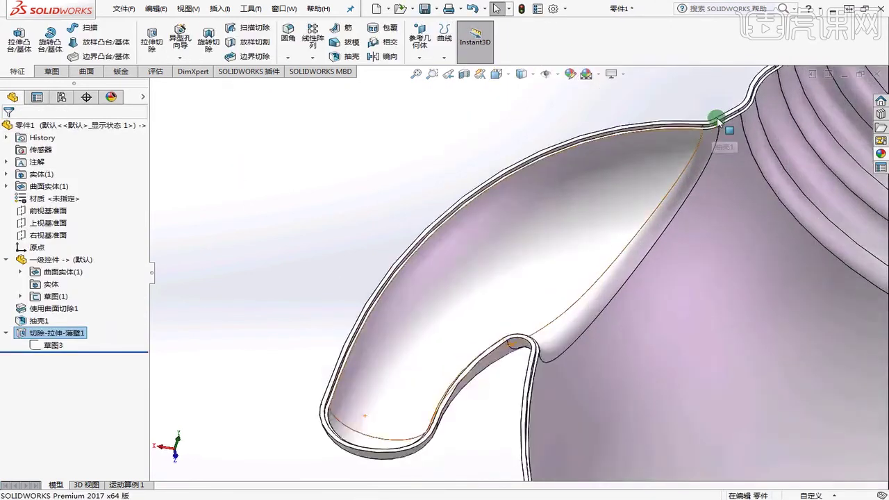
pyautogui.scroll(10, 677, 184)
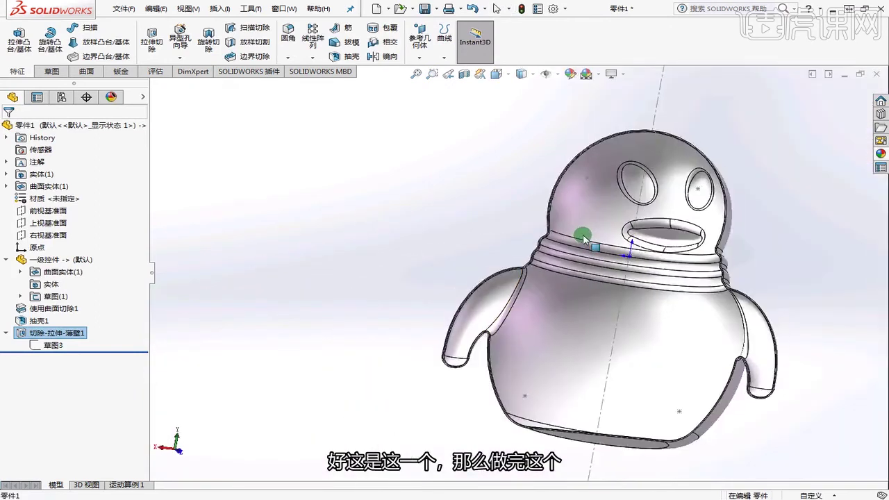
# Start an extruded boss with a new sketch on the front plane, viewed from the front
pyautogui.moveTo(583, 238); pyautogui.dragTo(564, 215, button='middle')
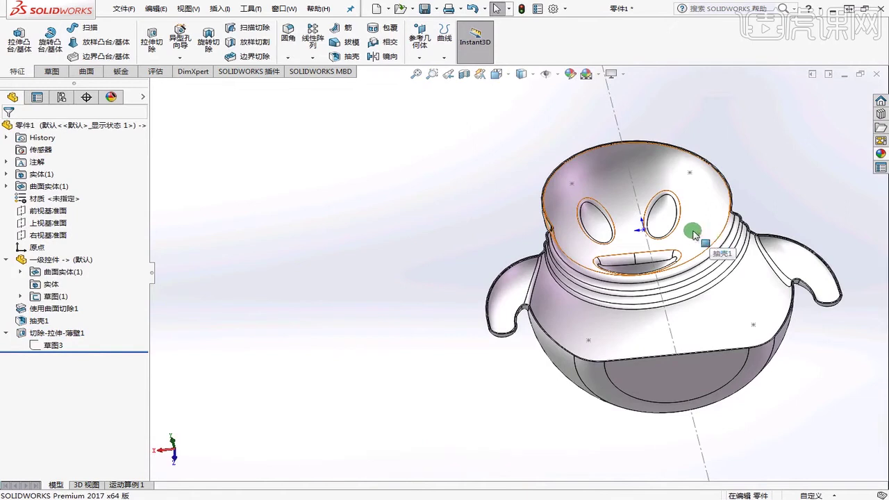
pyautogui.click(20, 38)
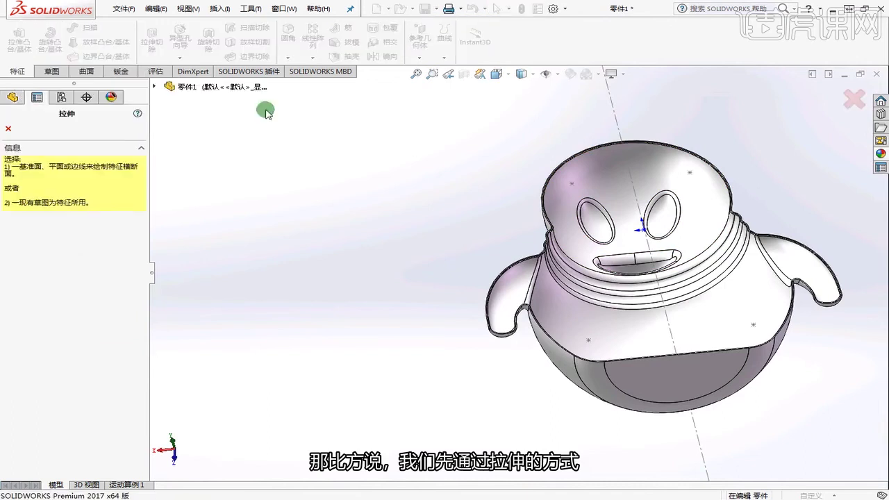
pyautogui.click(154, 86)
pyautogui.click(207, 175)
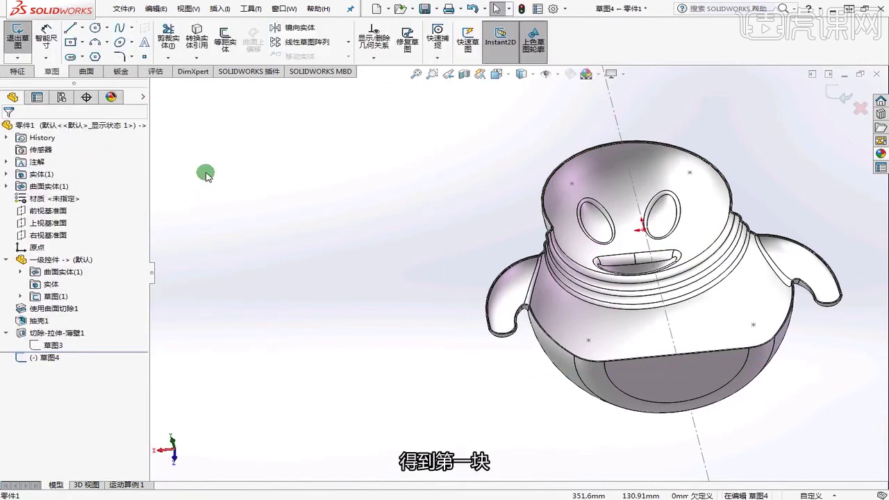
pyautogui.press('space')
pyautogui.click(311, 60)
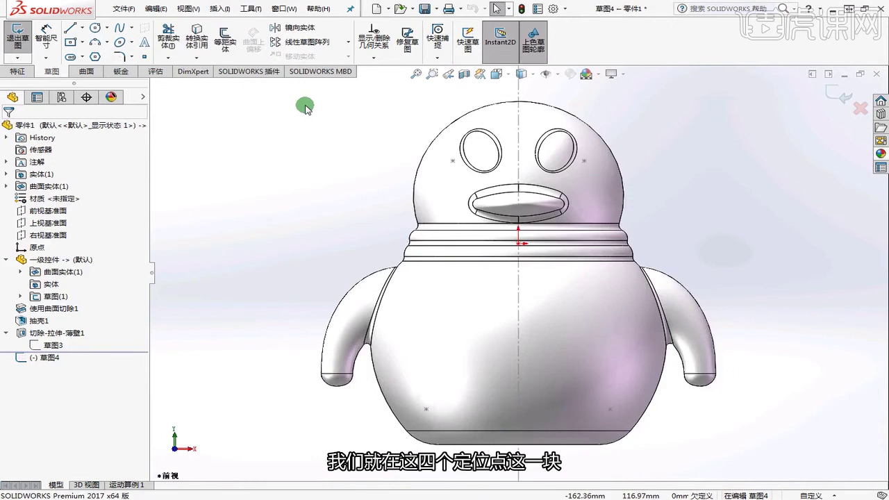
# Sketch four circles of about 6 to 7 mm radius centred on the locating points in the head and lower body
pyautogui.click(95, 27)
pyautogui.moveTo(453, 162); pyautogui.dragTo(461, 164)
pyautogui.scroll(-2, 447, 152)
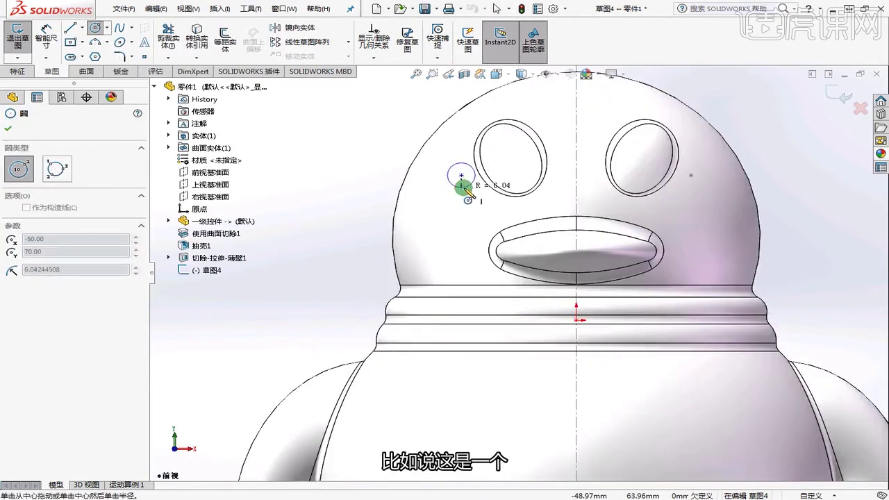
pyautogui.moveTo(692, 176); pyautogui.dragTo(694, 178)
pyautogui.scroll(3, 694, 178)
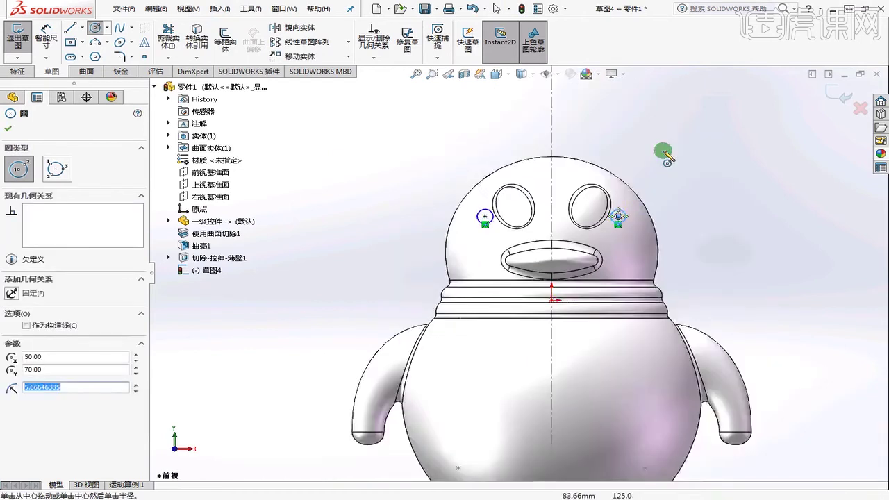
pyautogui.scroll(2, 631, 397)
pyautogui.scroll(-2, 653, 413)
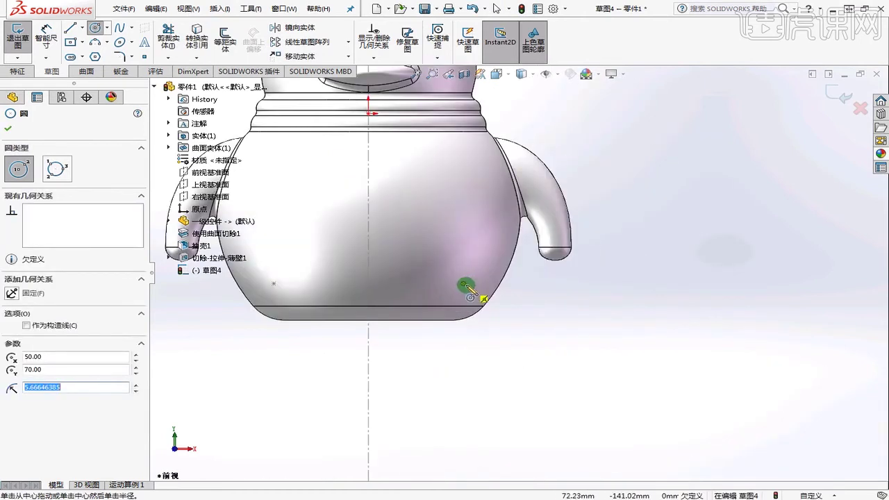
pyautogui.moveTo(463, 284); pyautogui.dragTo(474, 292)
pyautogui.moveTo(274, 283); pyautogui.dragTo(282, 285)
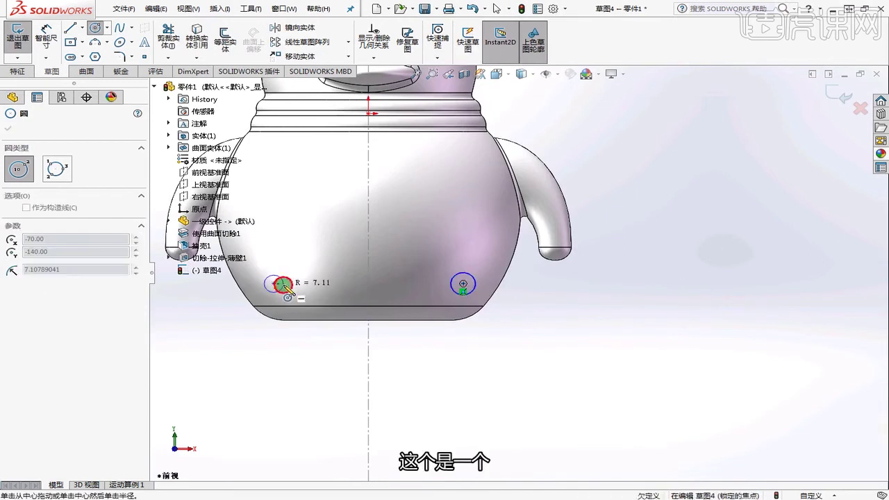
pyautogui.rightClick(306, 246)
pyautogui.click(322, 256)
# Apply equal relations to the four circles so that they share one size
pyautogui.click(281, 284)
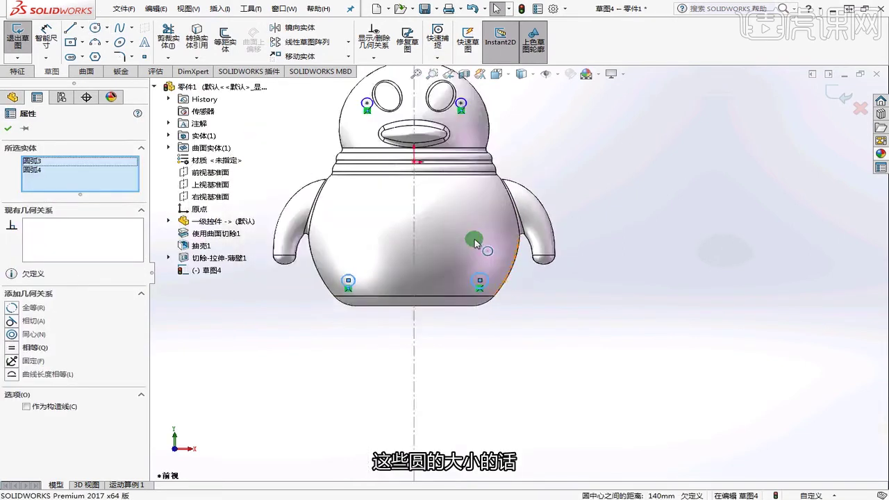
pyautogui.keyDown('ctrl'); pyautogui.click(402, 162); pyautogui.keyUp('ctrl')
pyautogui.scroll(-3, 497, 231)
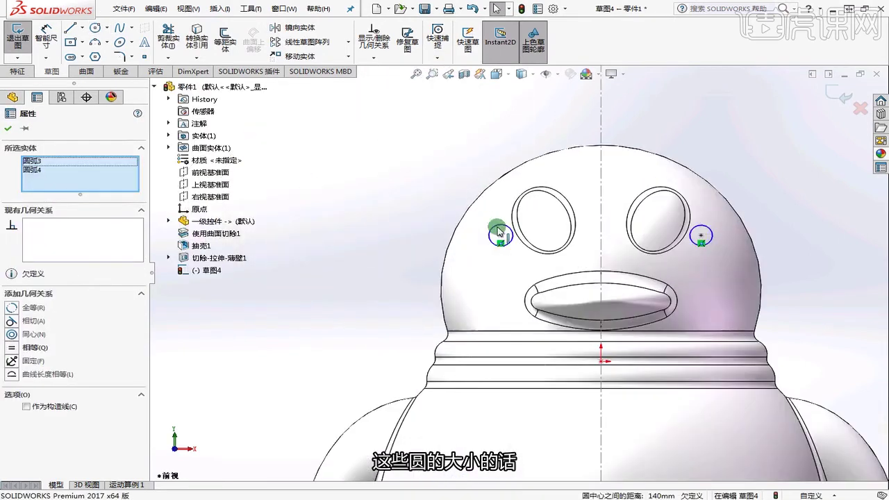
pyautogui.keyDown('ctrl'); pyautogui.click(497, 231); pyautogui.keyUp('ctrl')
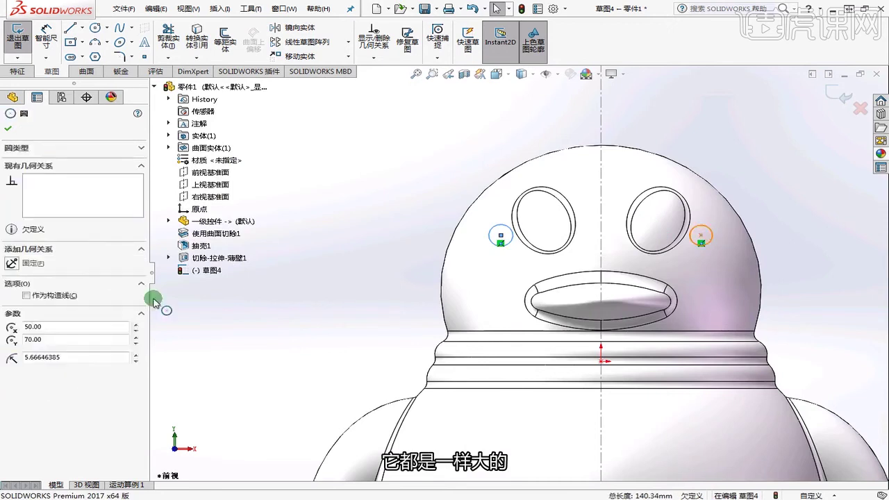
pyautogui.click(23, 336)
pyautogui.click(288, 297)
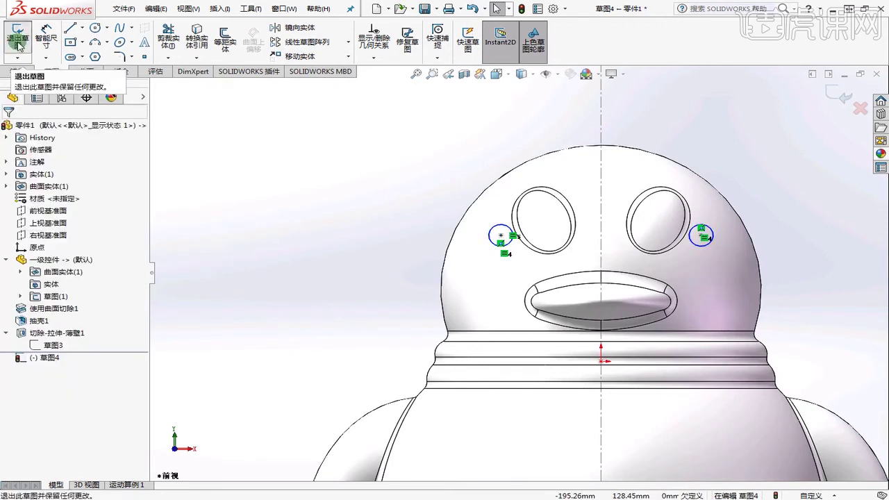
# Dimension the circle beside the left eye with a diameter of 10 mm
pyautogui.click(44, 30)
pyautogui.click(492, 231)
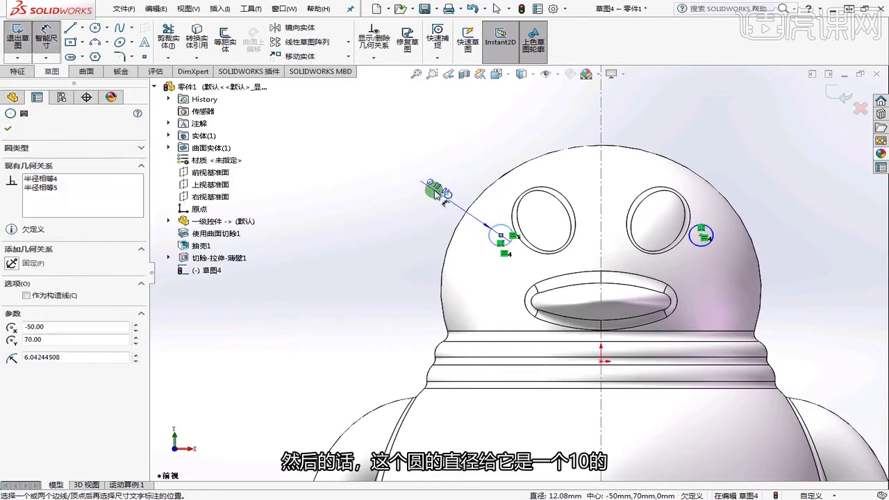
pyautogui.click(436, 193)
pyautogui.write('10')
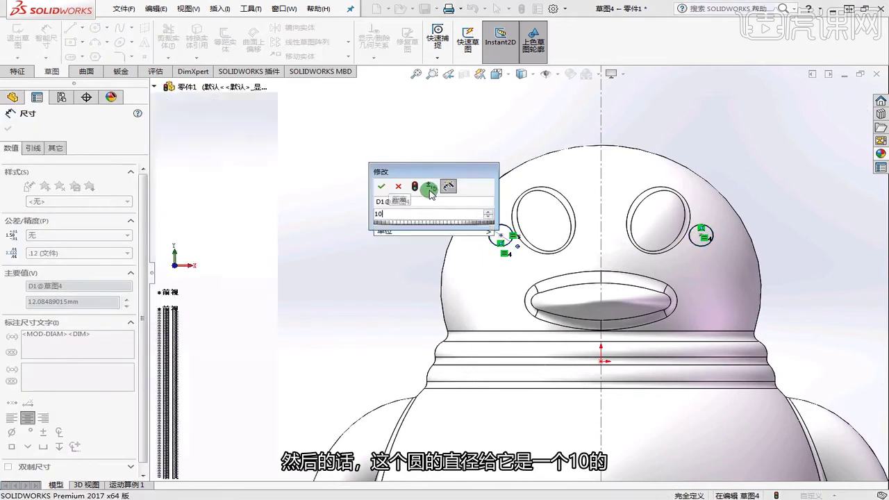
pyautogui.press('Return')
pyautogui.click(391, 198)
pyautogui.scroll(5, 486, 222)
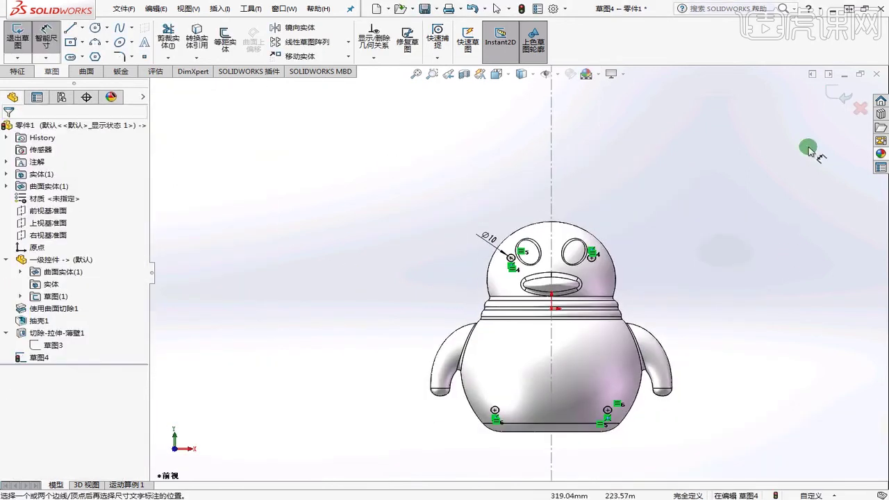
# Extrude the four circles as bosses into the shell, with the end condition Up To Next and merged result
pyautogui.press('e')
pyautogui.moveTo(537, 291); pyautogui.dragTo(584, 278, button='middle')
pyautogui.scroll(-5, 552, 306)
pyautogui.moveTo(535, 313); pyautogui.dragTo(528, 268, button='middle')
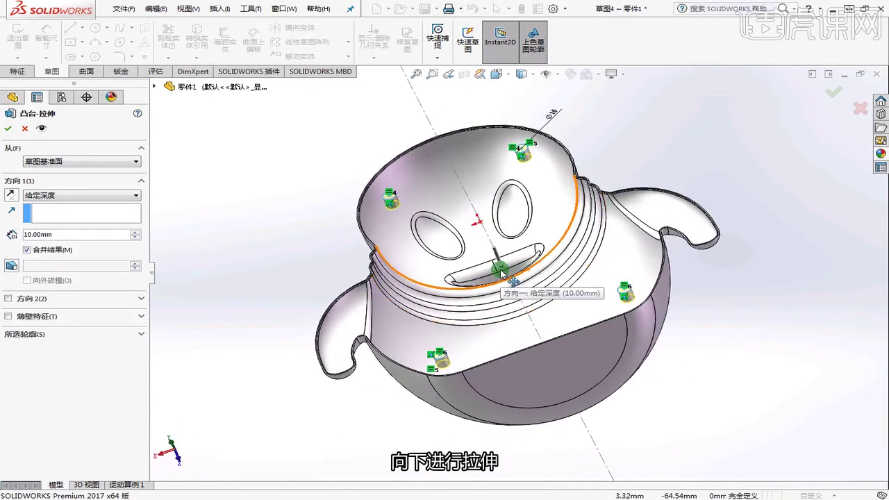
pyautogui.click(75, 202)
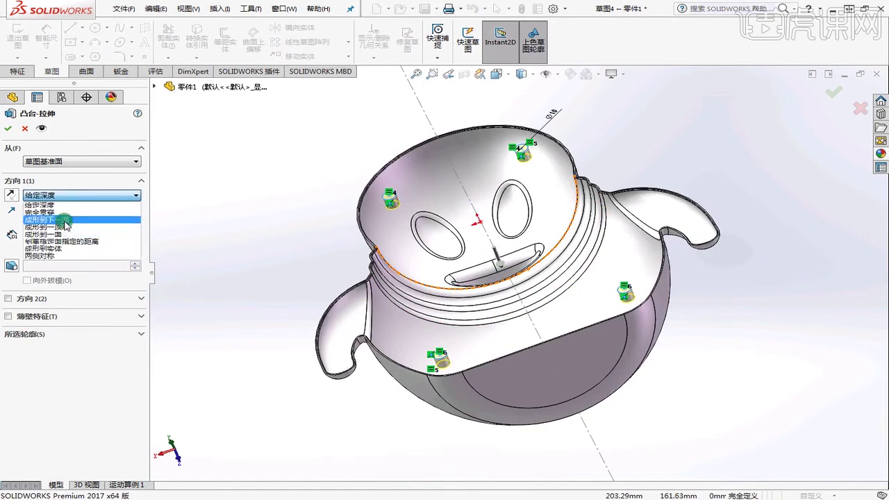
pyautogui.click(62, 220)
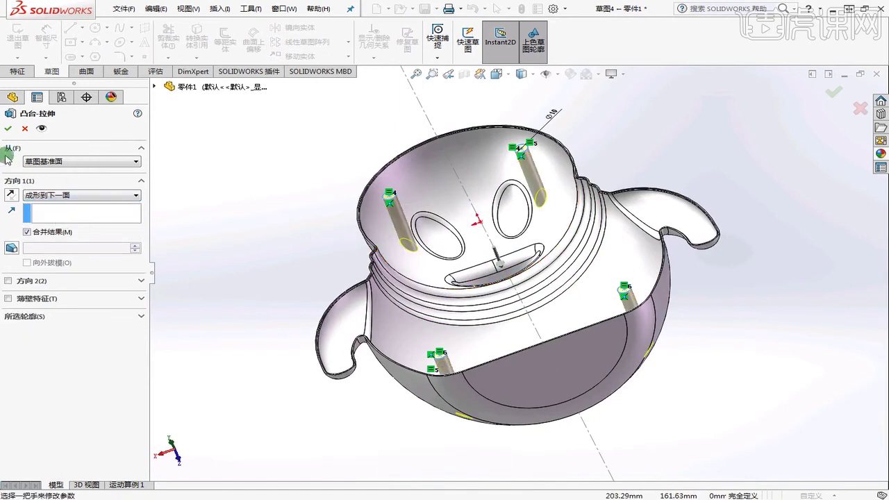
# Add a 2-degree outward draft to the post extrusion and create the four bosses without a thin feature
pyautogui.click(26, 300)
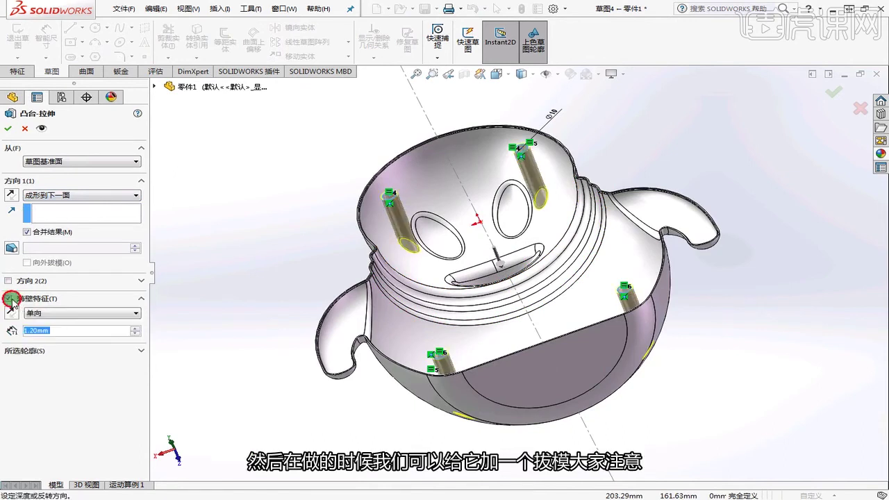
pyautogui.click(8, 298)
pyautogui.click(11, 247)
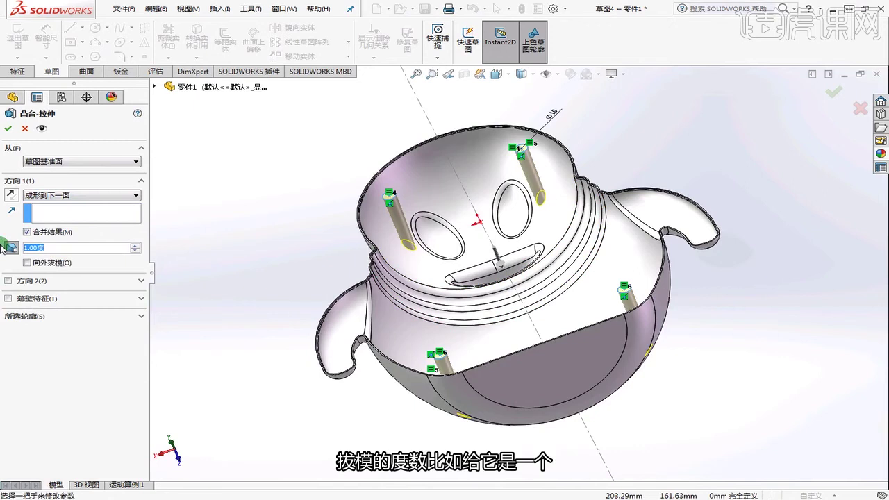
pyautogui.write('2')
pyautogui.press('Return')
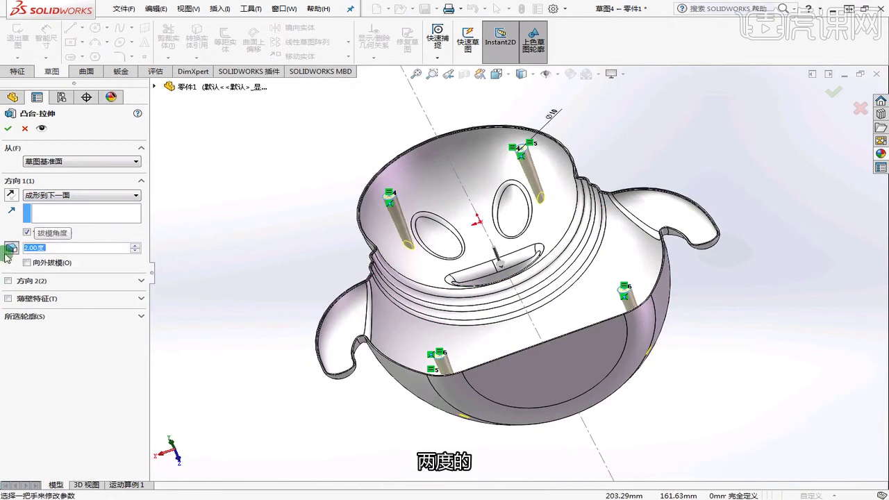
pyautogui.click(27, 263)
pyautogui.moveTo(363, 247); pyautogui.dragTo(310, 298, button='middle')
pyautogui.click(833, 92)
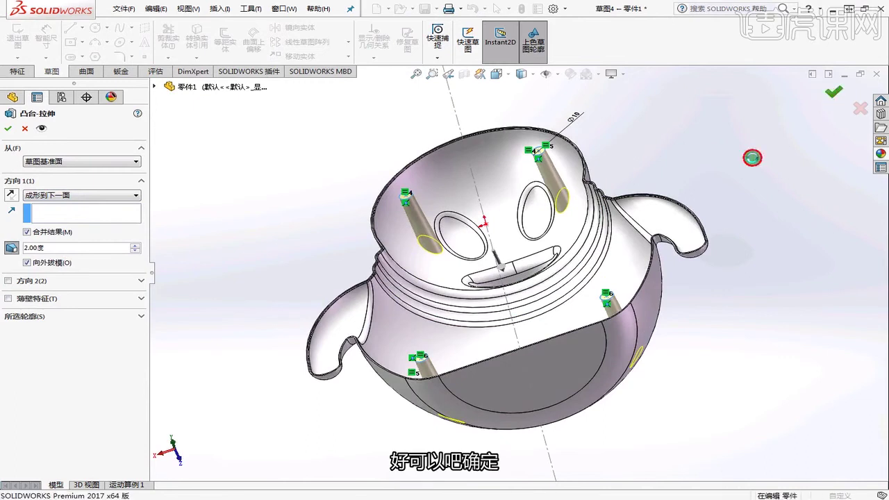
pyautogui.moveTo(701, 164); pyautogui.dragTo(726, 177, button='middle')
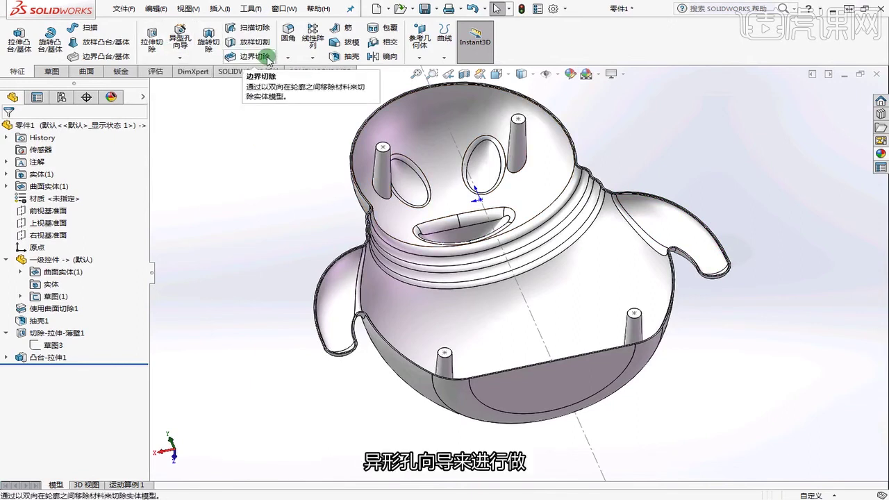
# Start a Hole Wizard hole and position it at the centre of the end face of the post beside the left eye
pyautogui.click(179, 40)
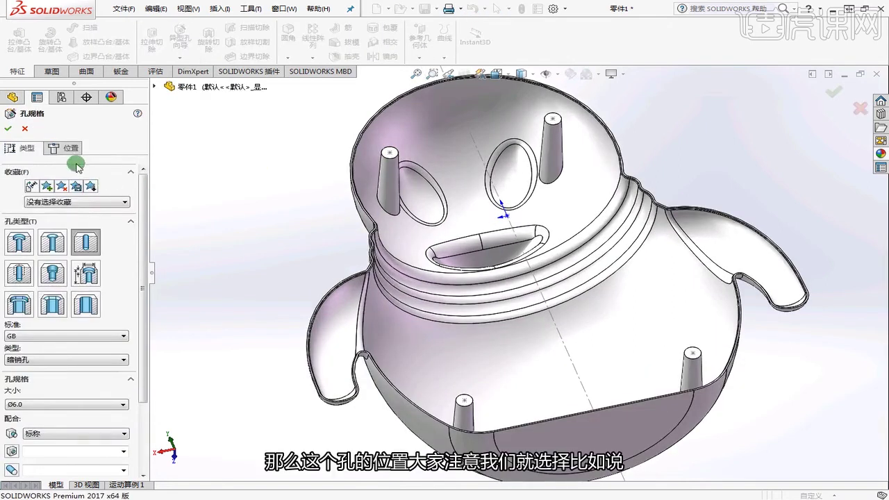
pyautogui.click(68, 148)
pyautogui.click(154, 85)
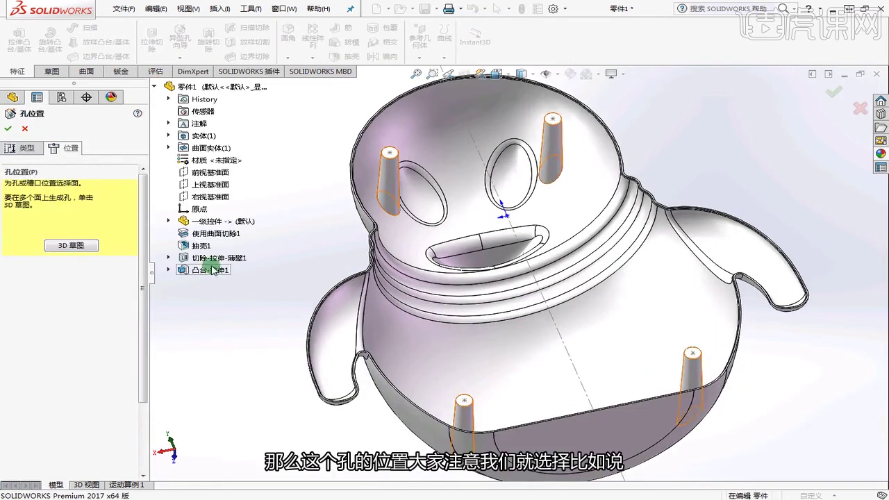
pyautogui.click(174, 222)
pyautogui.click(183, 258)
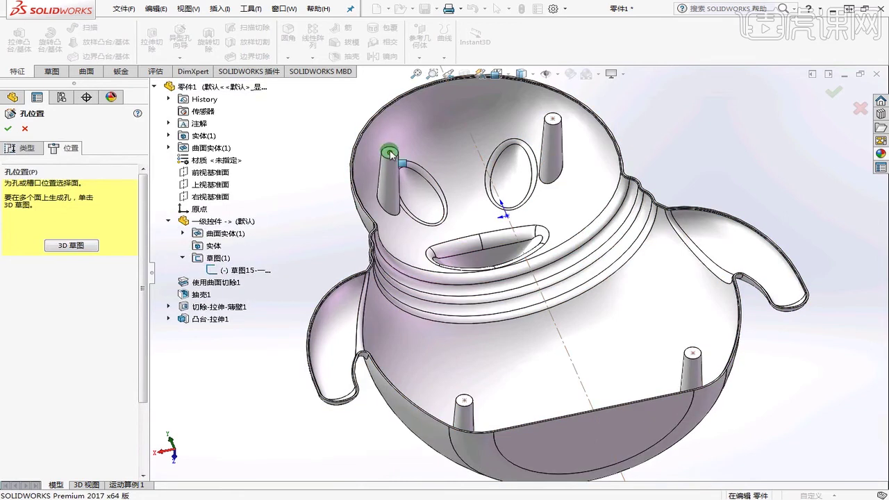
pyautogui.scroll(5, 396, 159)
pyautogui.click(478, 214)
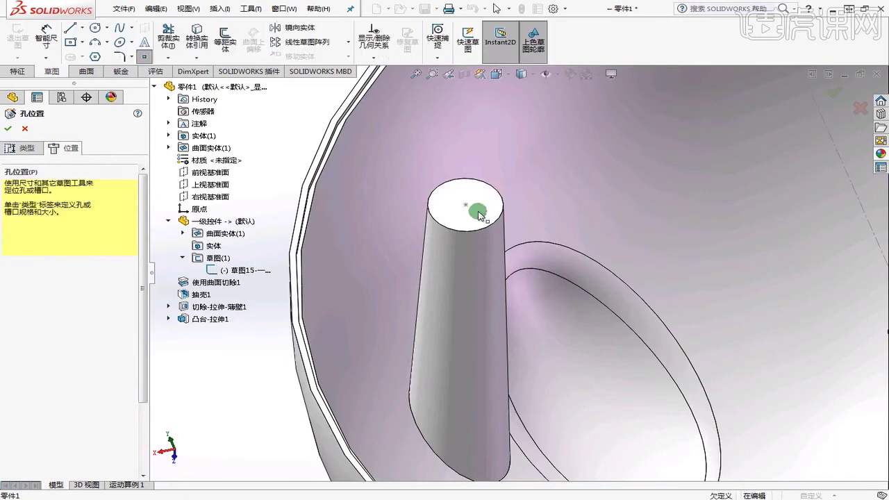
# Place hole points at the end-face centres of the other head post and both lower-body posts
pyautogui.scroll(-5, 517, 271)
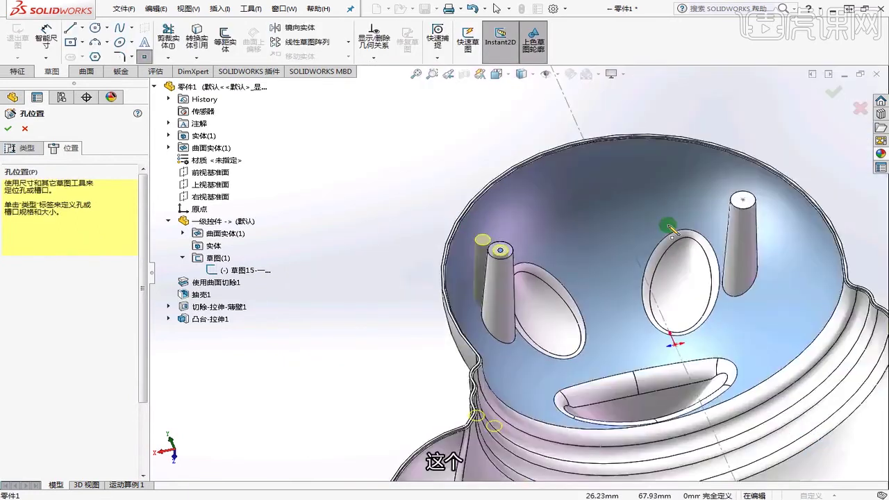
pyautogui.scroll(-5, 696, 240)
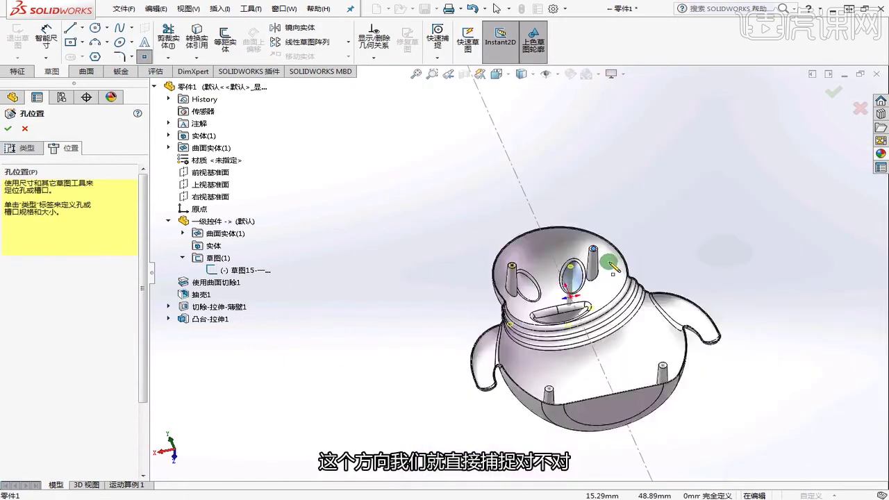
pyautogui.scroll(5, 635, 347)
pyautogui.scroll(-3, 570, 317)
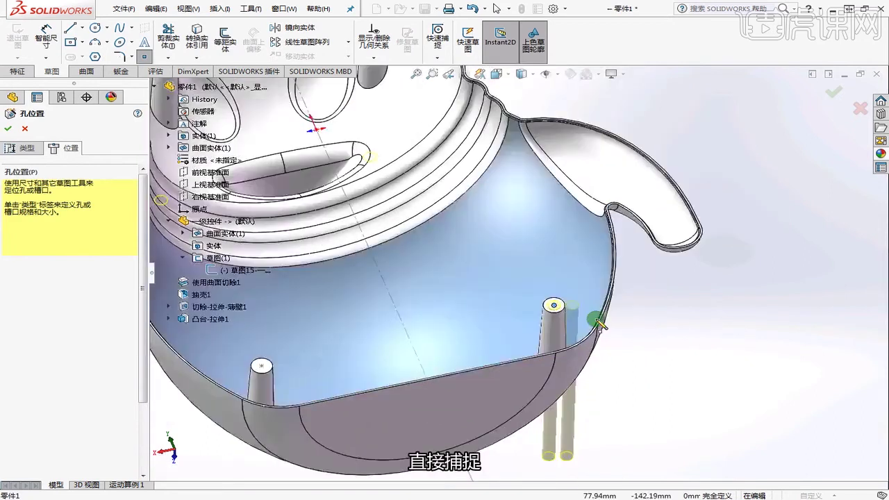
pyautogui.scroll(5, 345, 366)
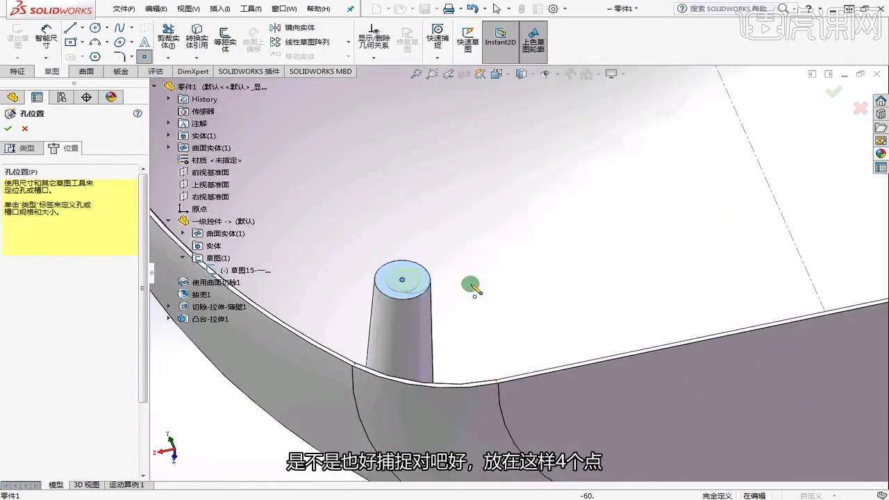
pyautogui.scroll(-5, 474, 286)
# Specify the four holes as GB dowel holes with a size of Ø4.0
pyautogui.click(44, 157)
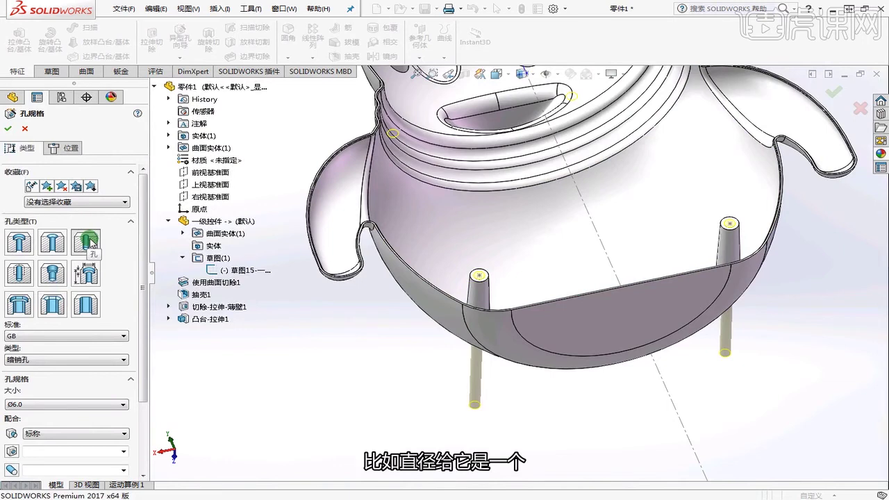
pyautogui.click(36, 335)
pyautogui.click(36, 336)
pyautogui.click(50, 405)
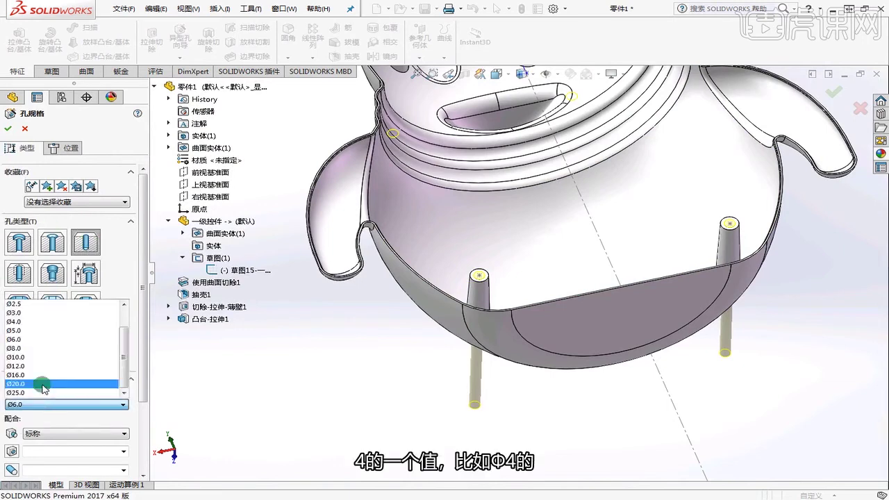
pyautogui.click(35, 323)
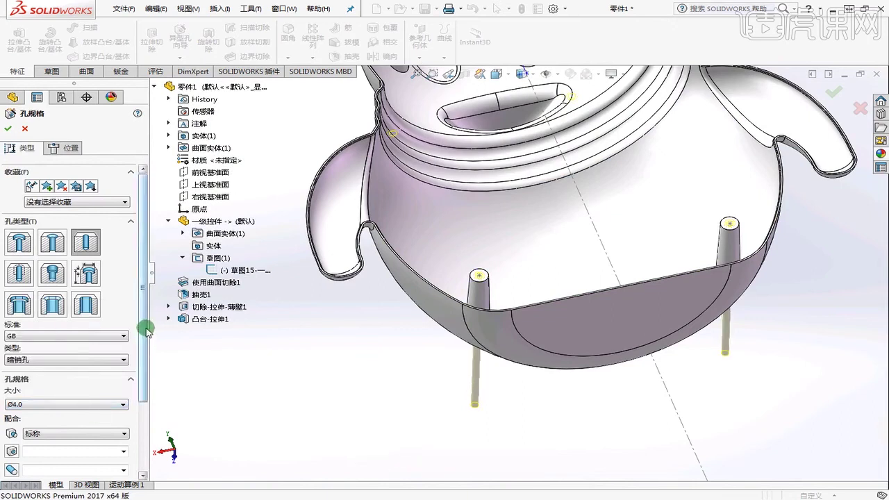
# Set the hole end condition to Blind with a depth of 10 mm and create the holes in the four posts
pyautogui.moveTo(146, 330); pyautogui.dragTo(145, 398)
pyautogui.click(68, 425)
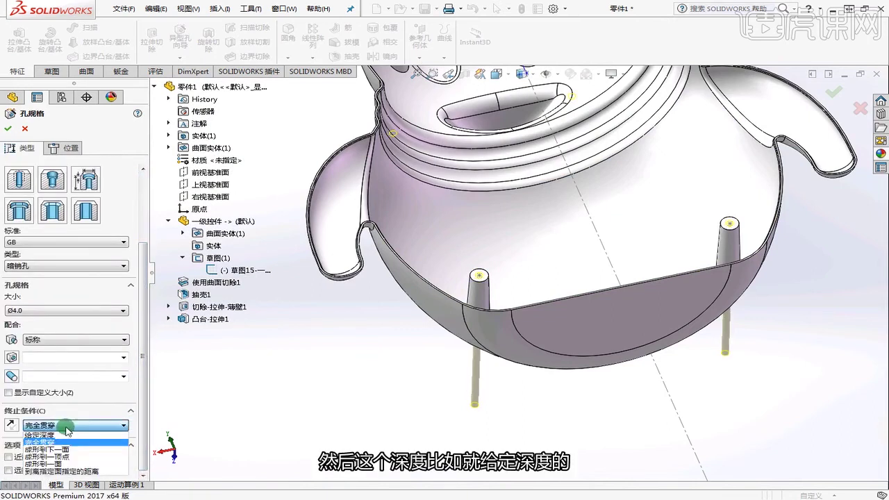
pyautogui.click(60, 435)
pyautogui.moveTo(60, 437); pyautogui.dragTo(3, 426)
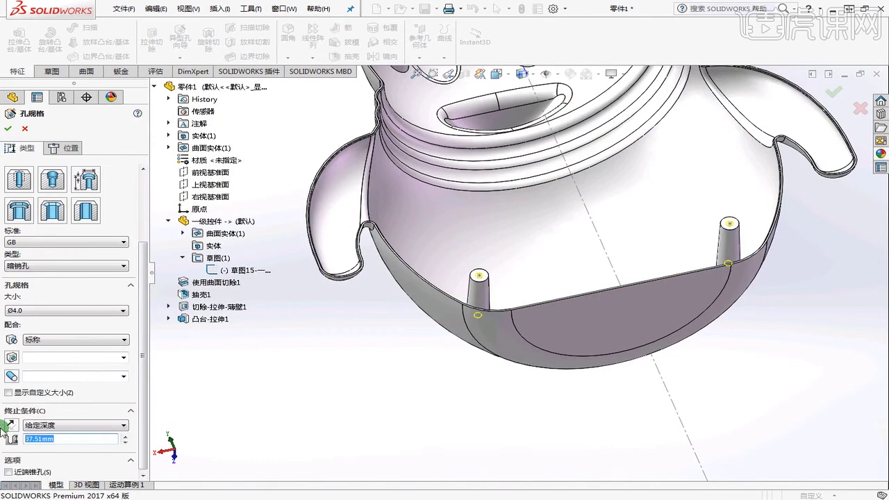
pyautogui.scroll(-5, 507, 264)
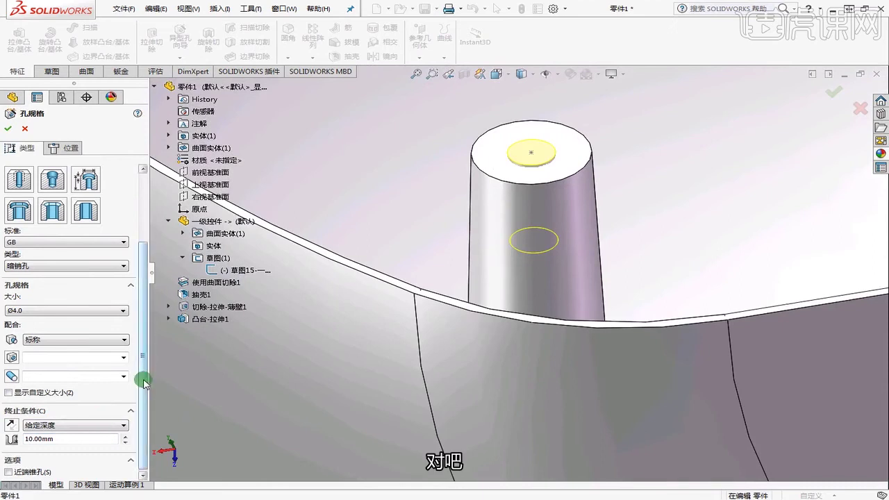
pyautogui.moveTo(143, 380); pyautogui.dragTo(145, 442)
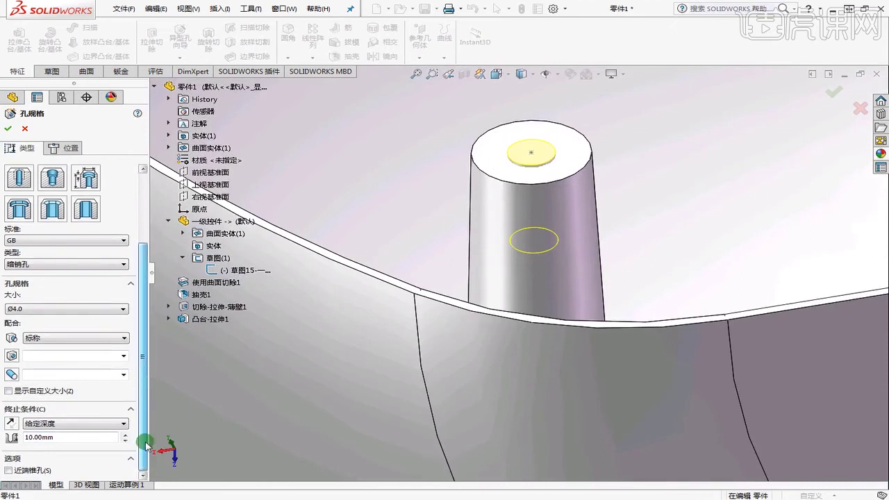
pyautogui.click(14, 130)
pyautogui.moveTo(449, 198); pyautogui.dragTo(478, 240, button='middle')
pyautogui.scroll(5, 479, 240)
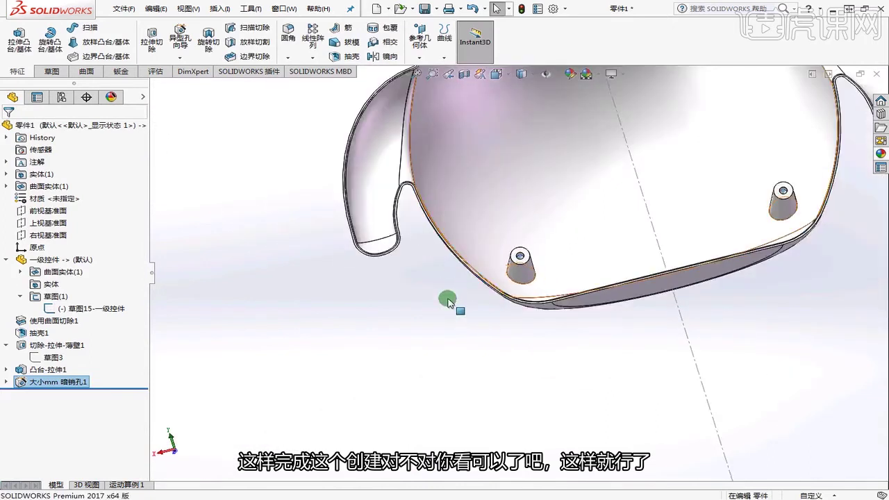